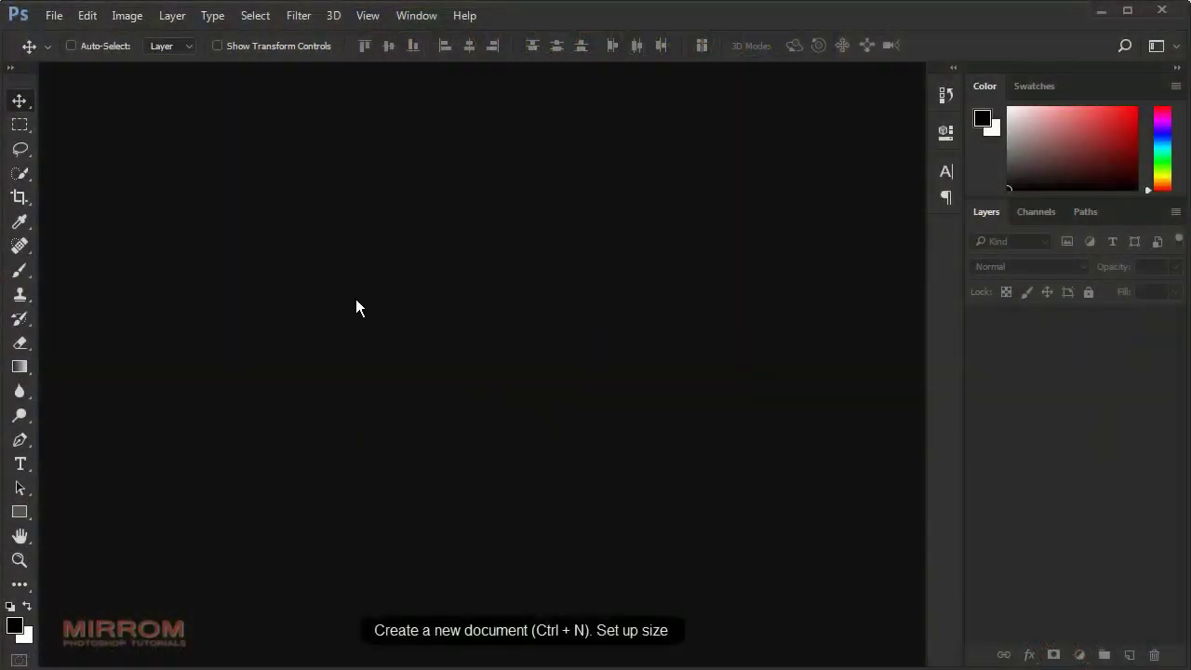
Step: Create a new white 1400 × 1900 px document named 'The Warrior Princess'
key("alt+f")
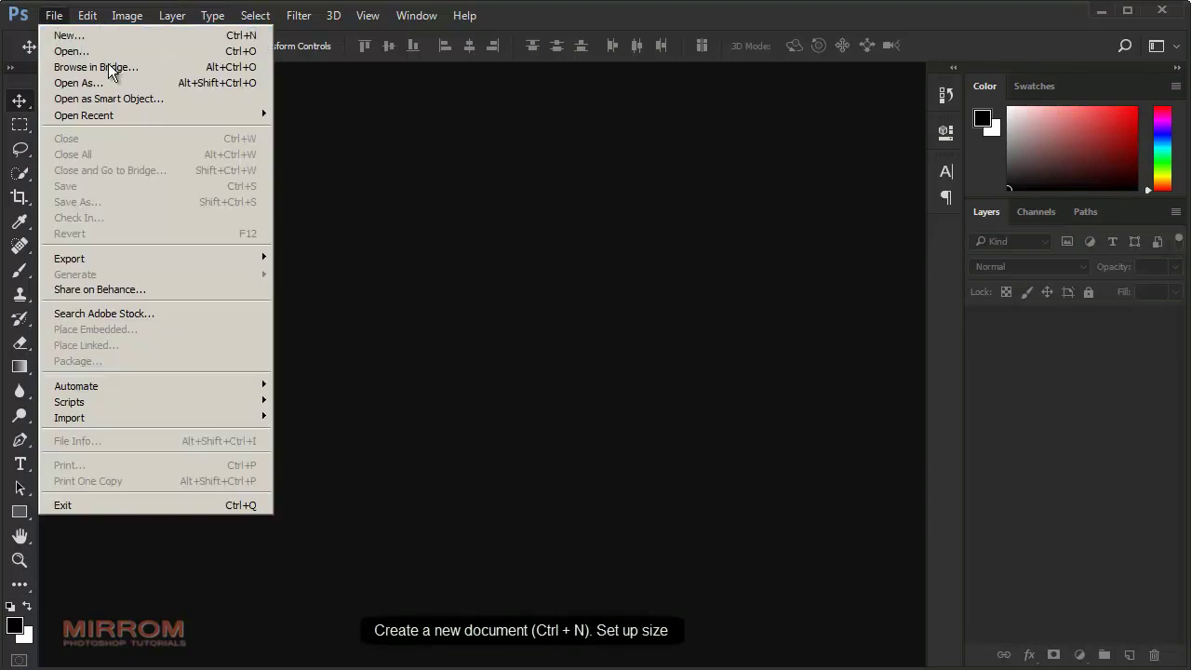
key("ctrl+n")
type("The Warrior P")
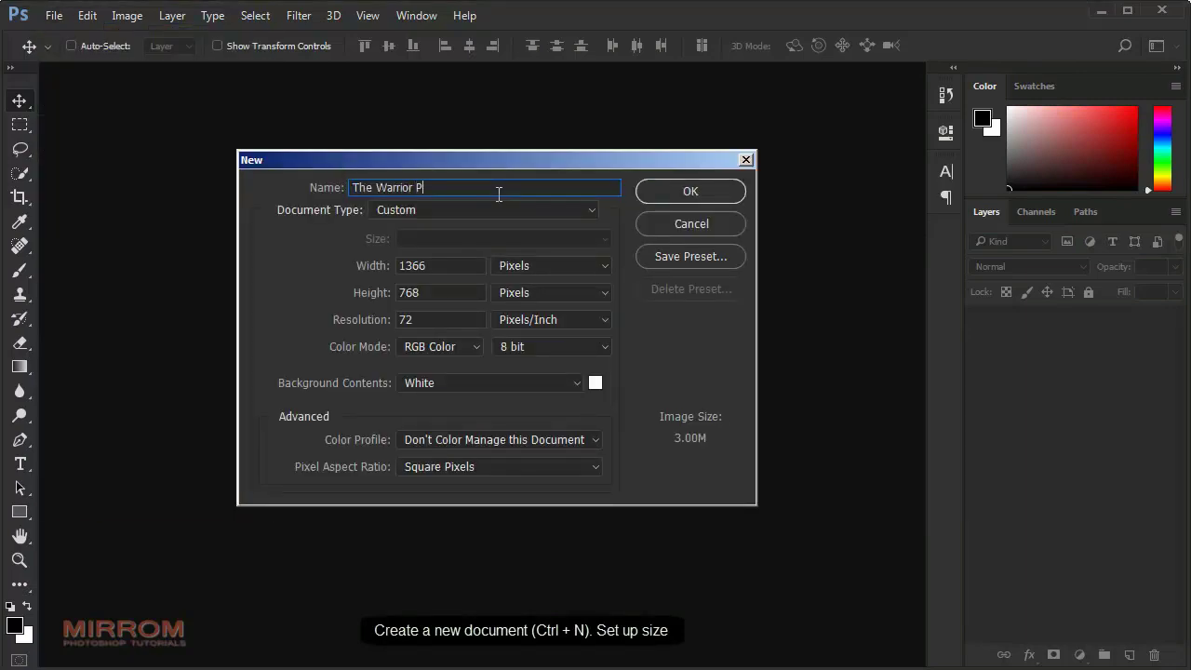
type("rincess")
left_click(566, 266)
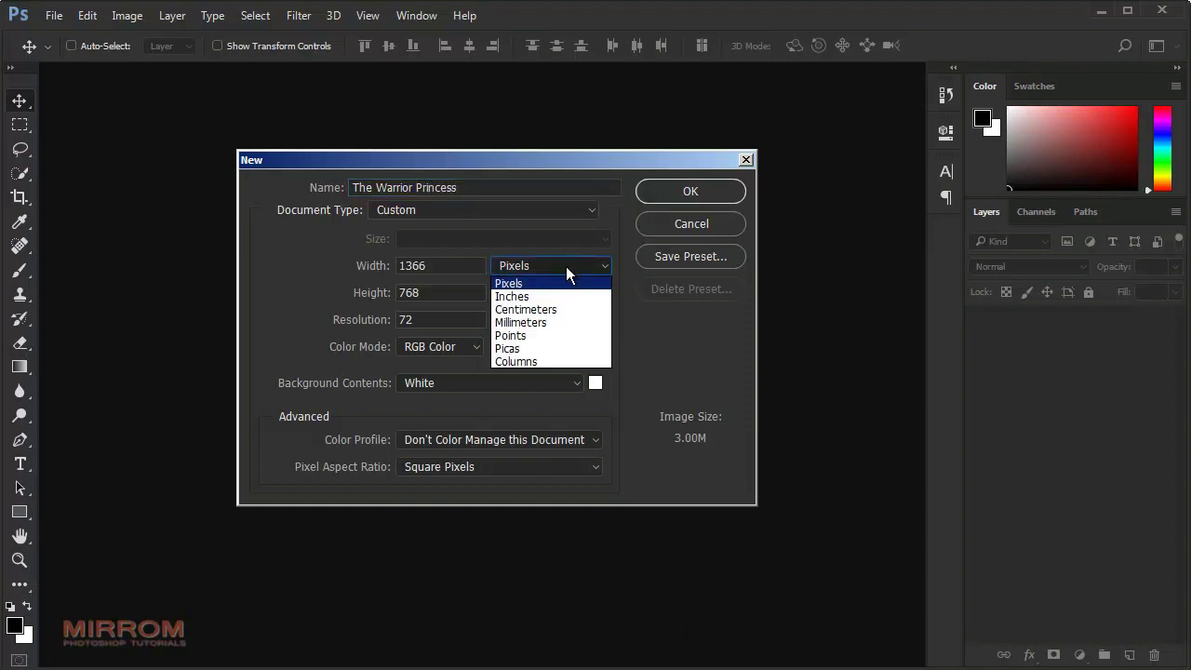
left_click(566, 267)
left_click(458, 266)
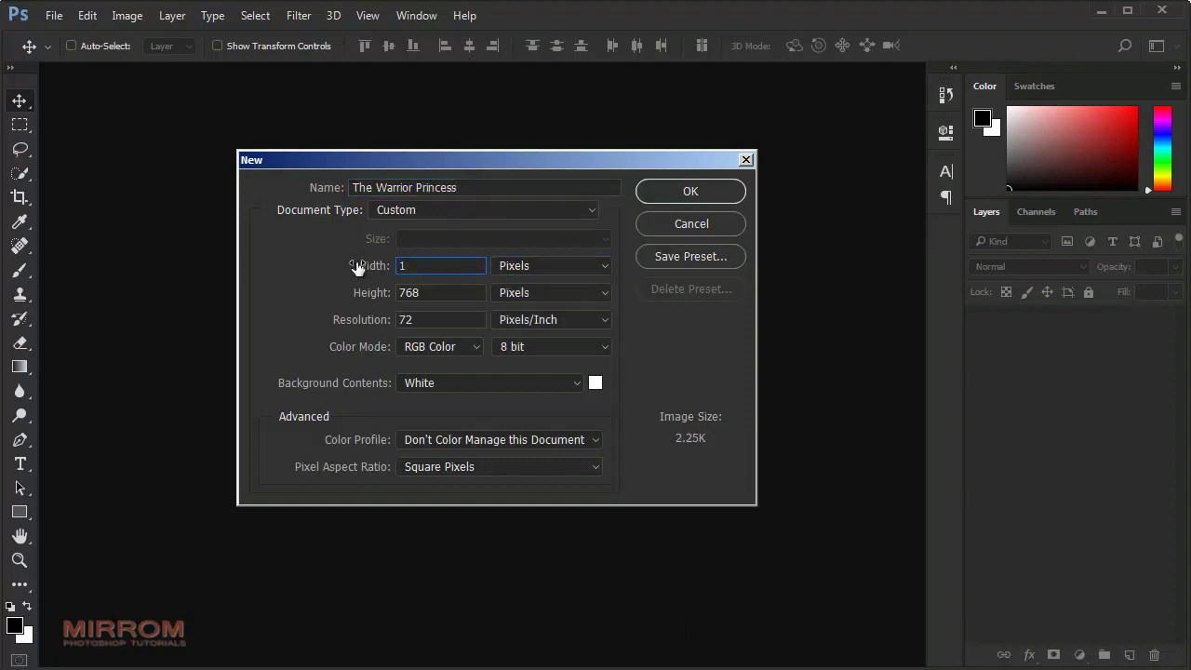
type("400")
left_click(398, 292)
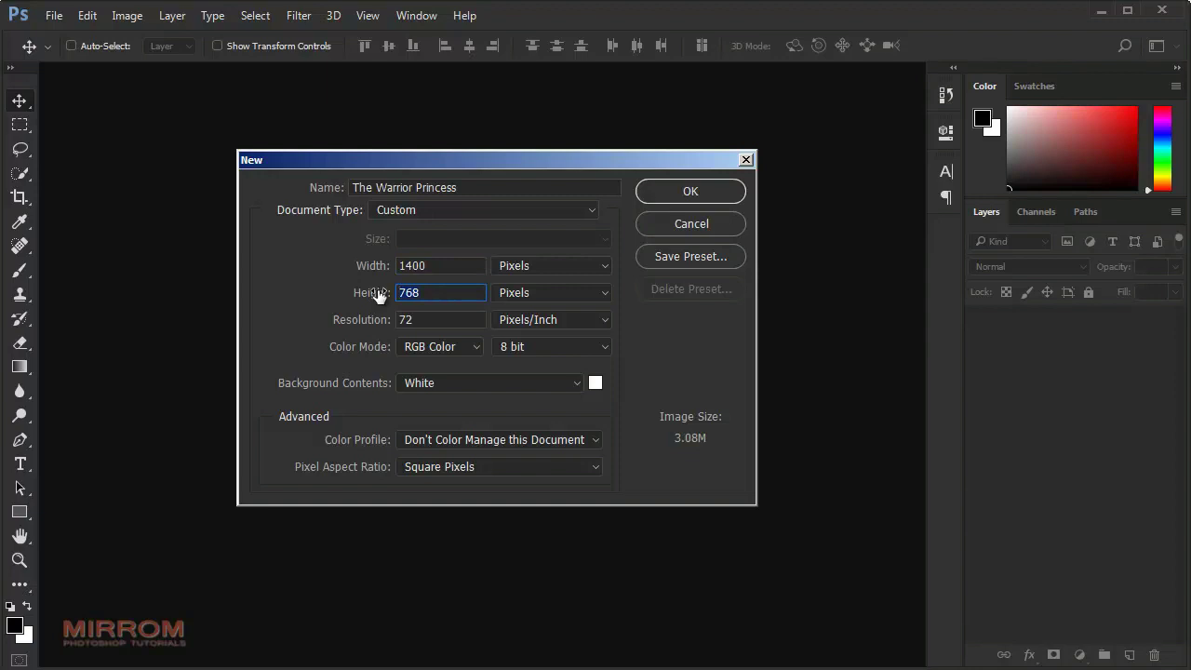
type("1900")
left_click(662, 192)
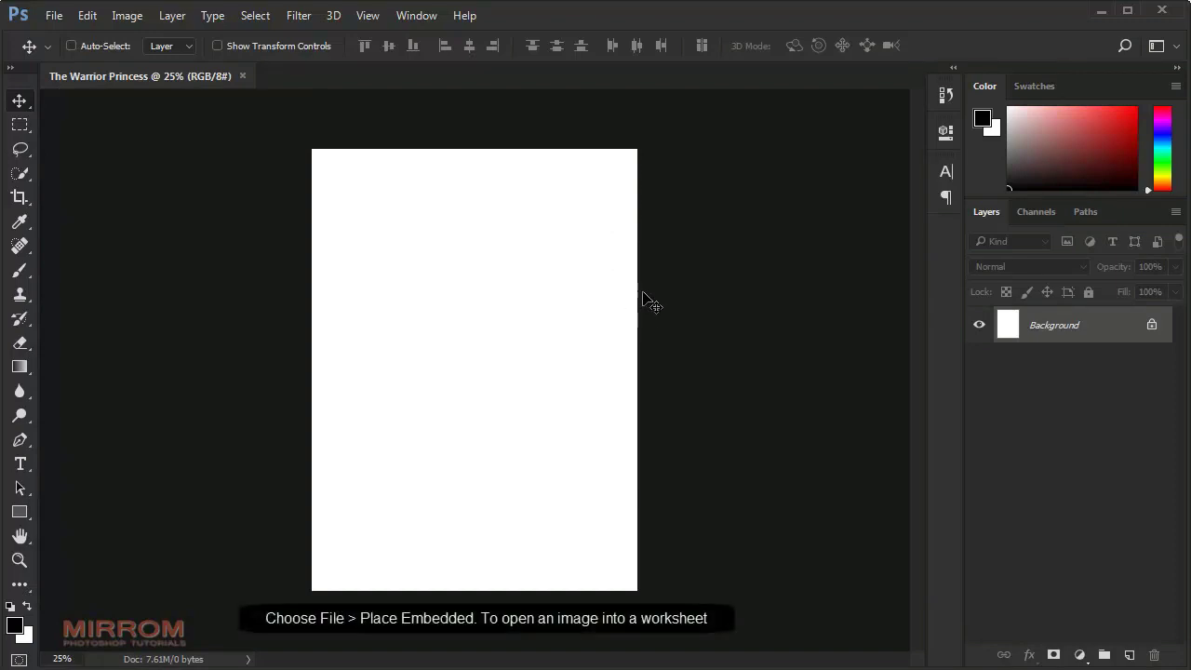
Step: Place the city panorama embedded, moving and scaling it across the lower canvas
left_click(54, 16)
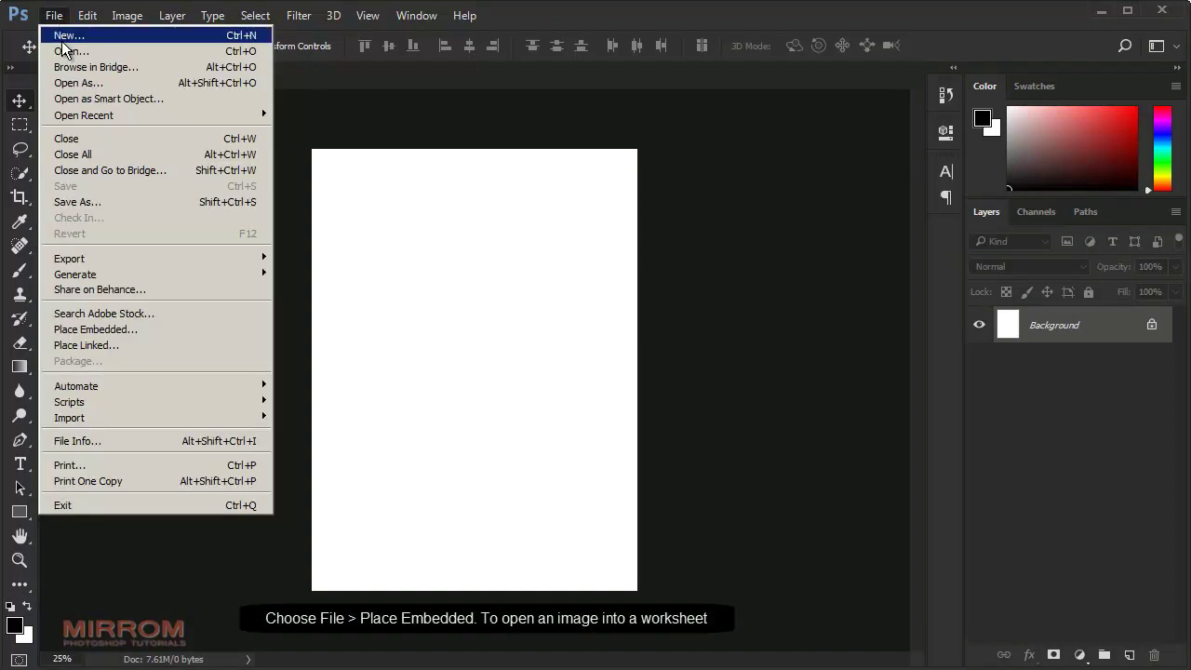
left_click(209, 330)
left_click_drag(515, 413, 524, 452)
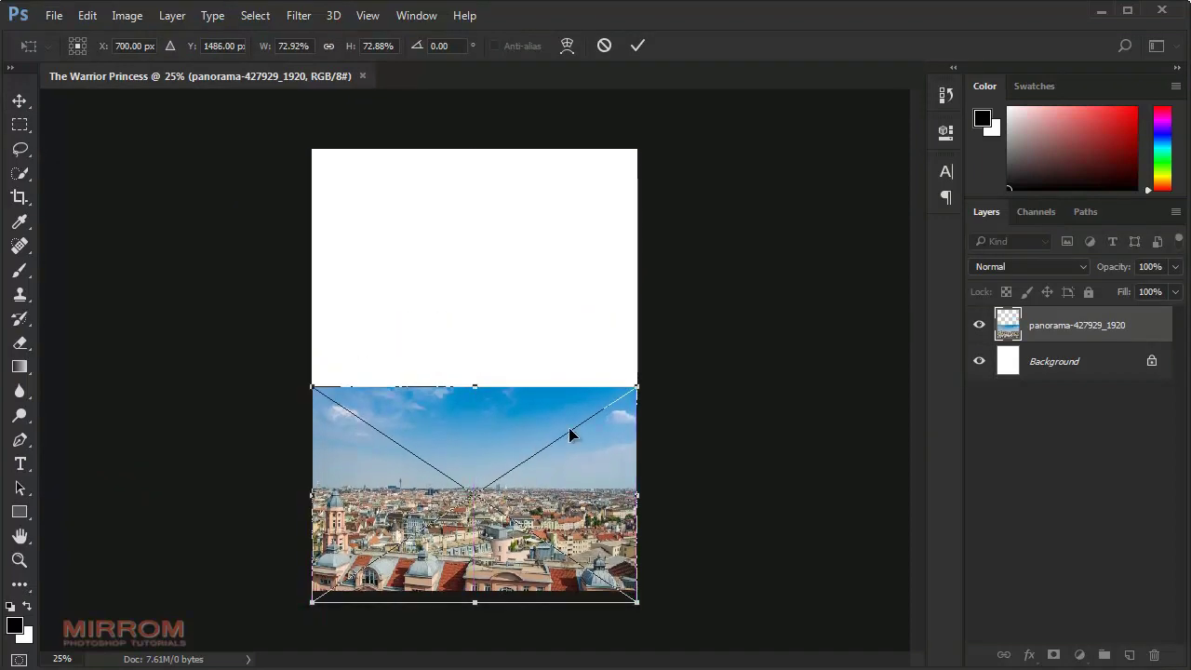
left_click_drag(313, 385, 290, 372)
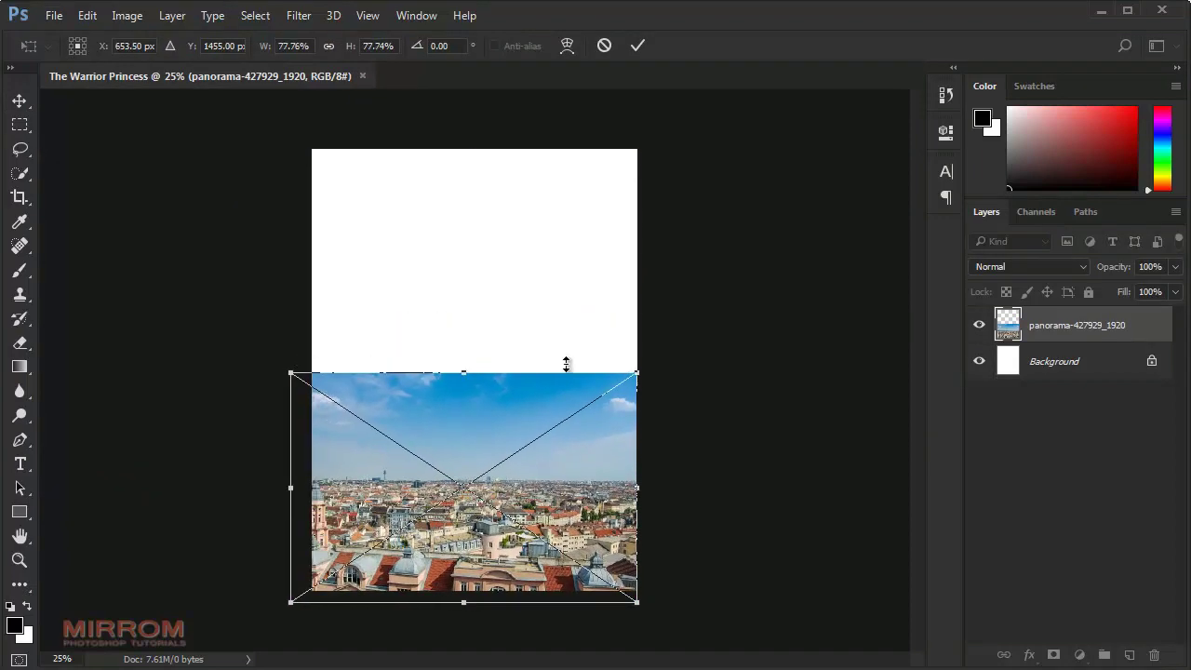
left_click_drag(566, 364, 487, 301)
left_click(638, 46)
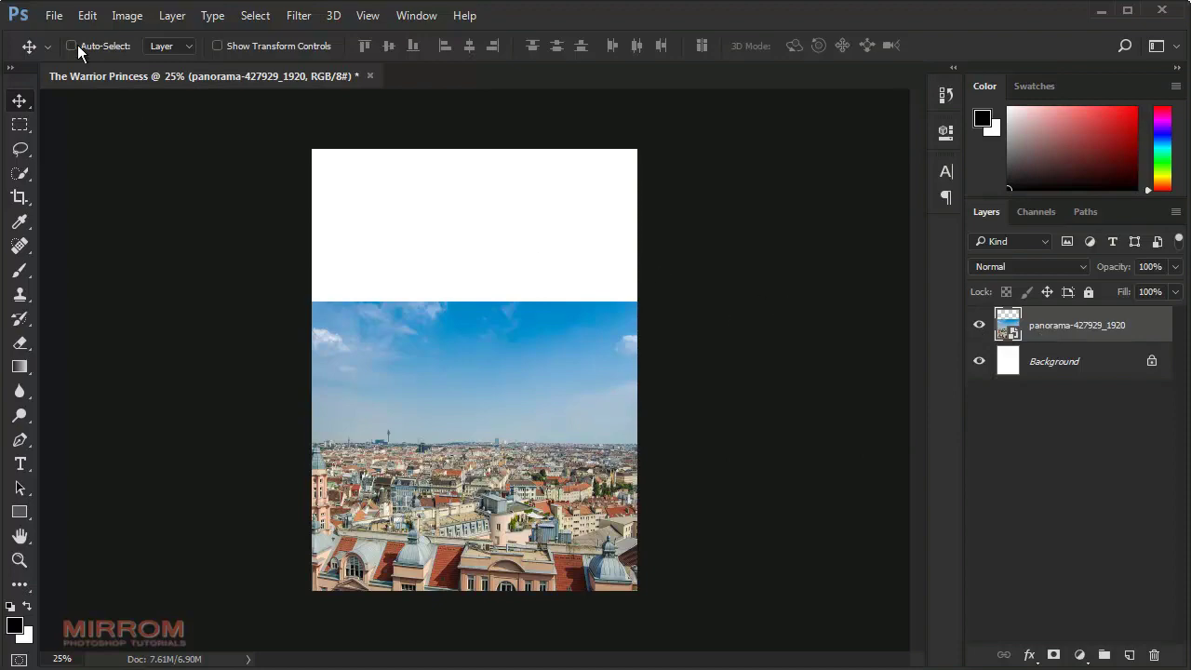
left_click(54, 15)
Step: Bring the stormy clouds photo into the document and scale it to about 40% near the top
left_click(121, 54)
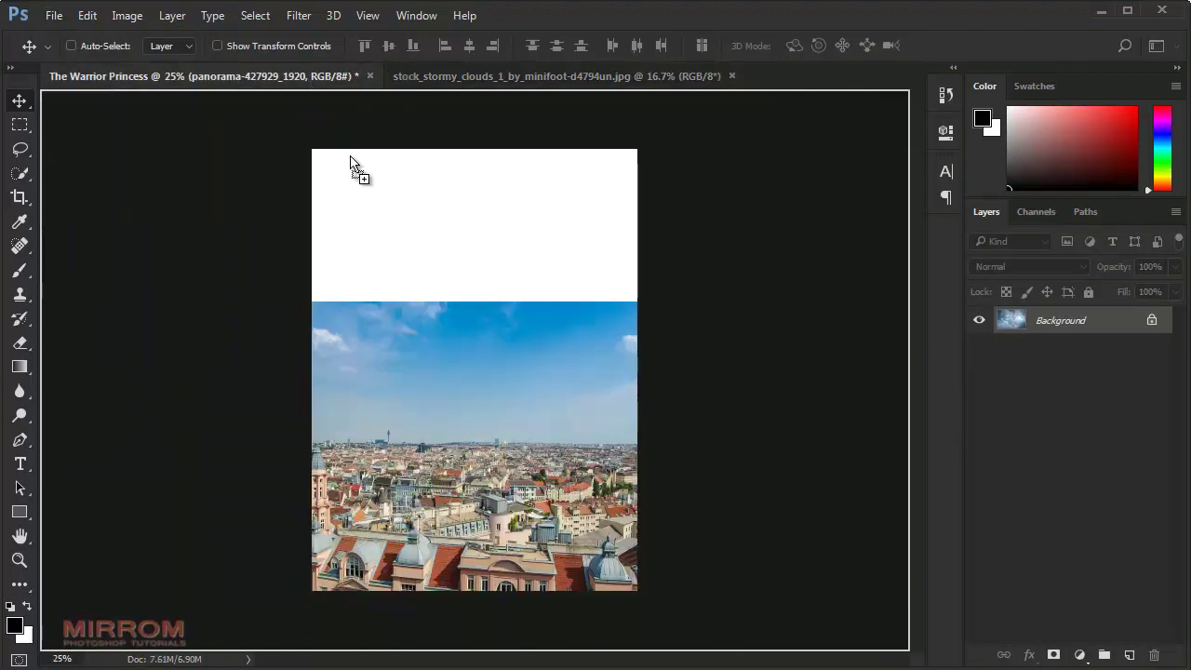
left_click_drag(310, 92, 413, 227)
key("ctrl+t")
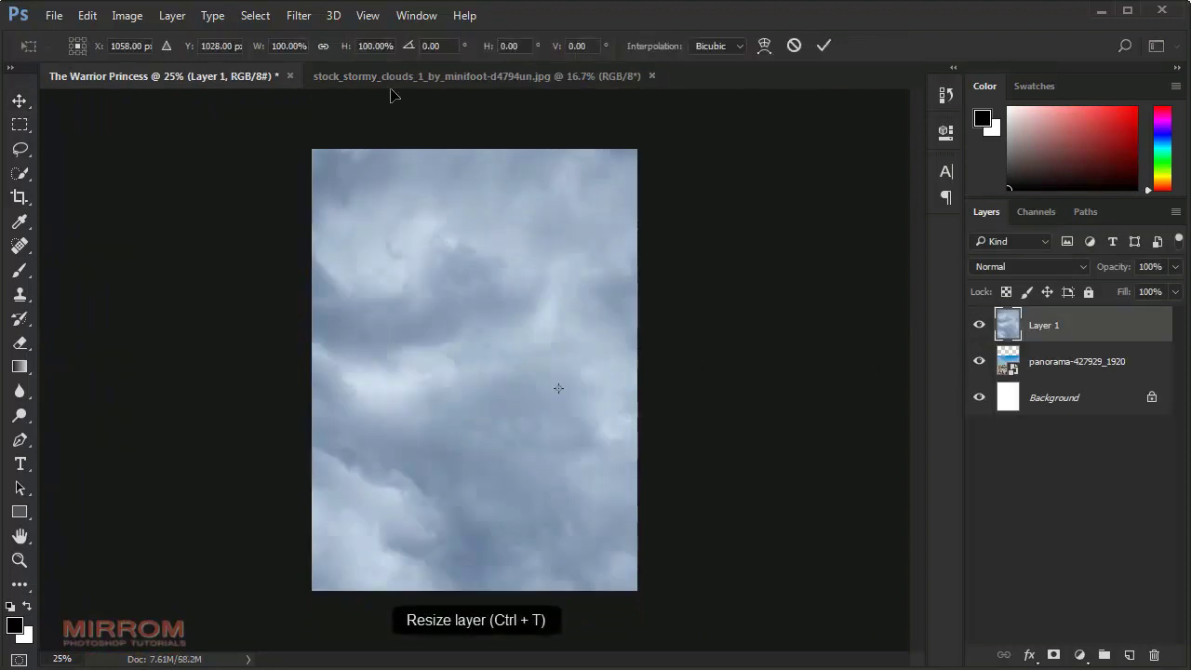
left_click_drag(280, 48, 239, 48)
left_click_drag(460, 280, 434, 239)
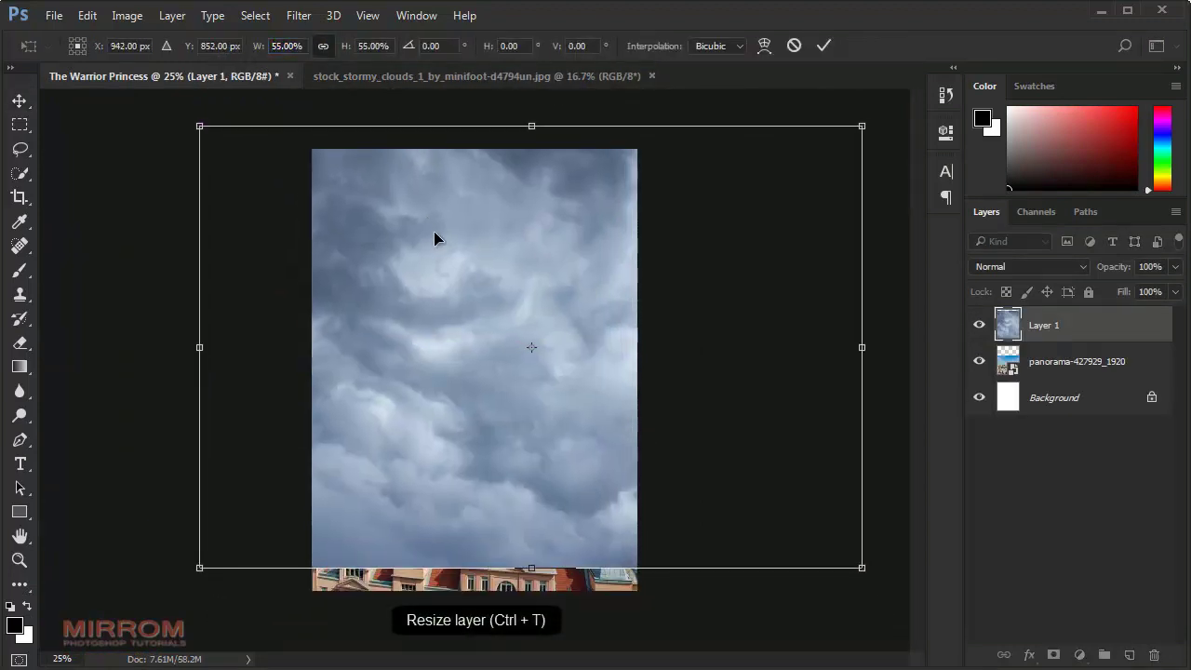
left_click_drag(827, 149, 665, 221)
mouse_move(573, 272)
left_mouse_down()
mouse_move(588, 163)
mouse_move(540, 190)
left_mouse_up()
Step: Flip the clouds horizontally, fit them over the sky, and apply the transform
right_click(368, 162)
left_click(455, 383)
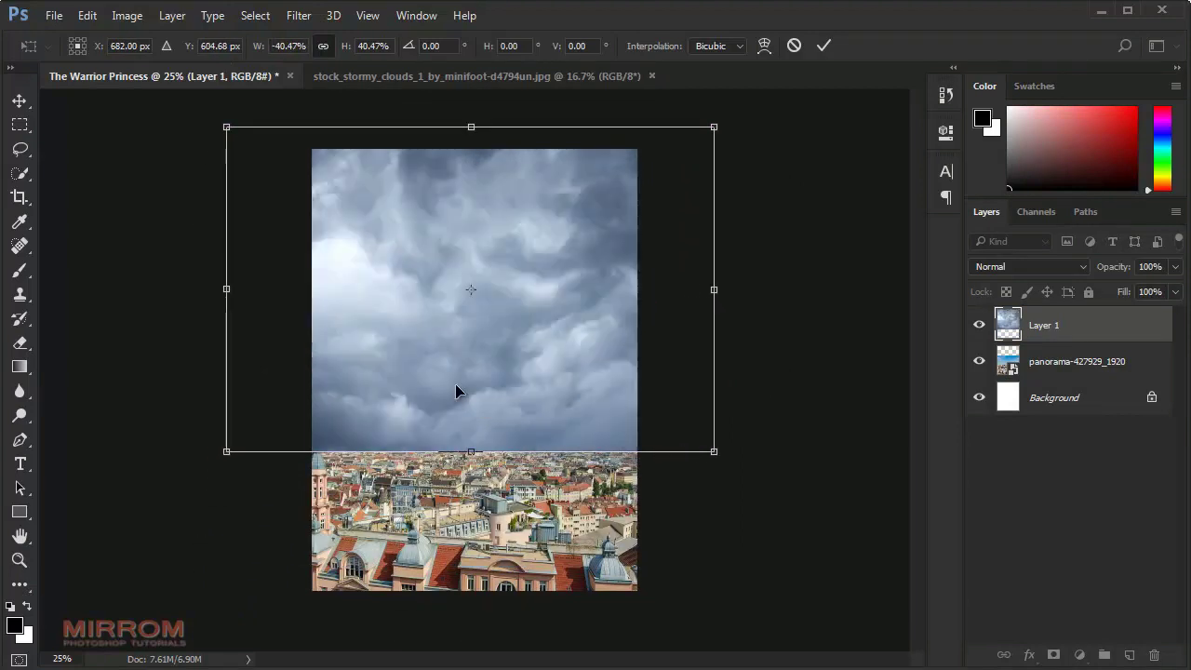
left_click_drag(549, 310, 619, 317)
left_click_drag(769, 463, 762, 458)
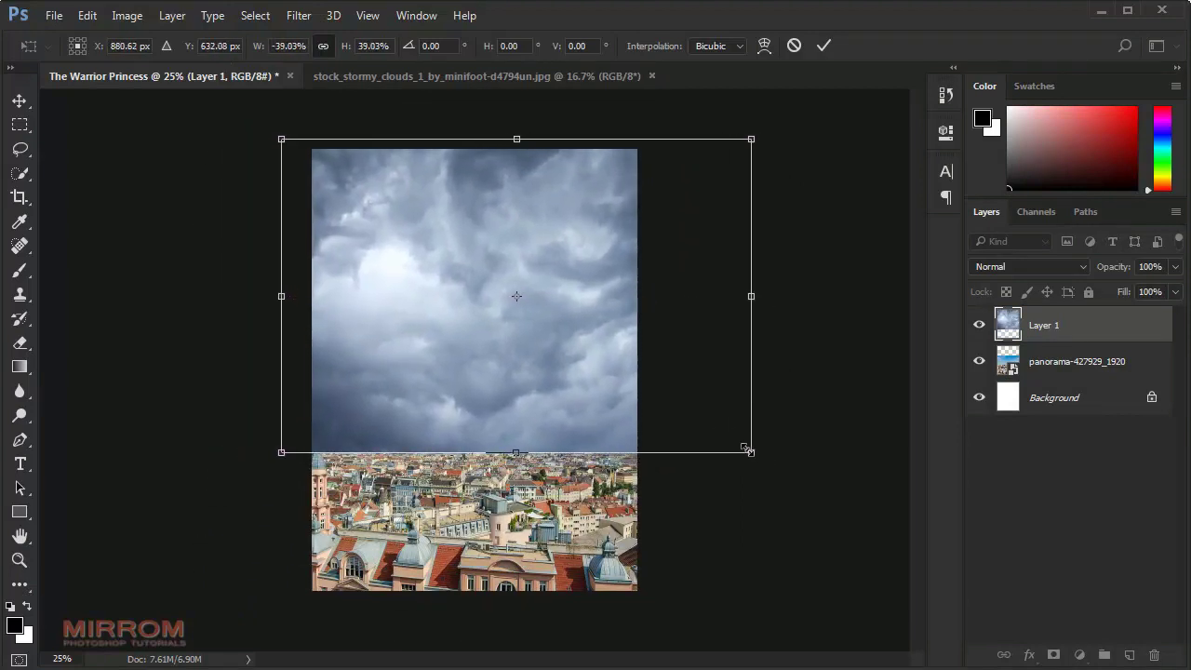
key("Return")
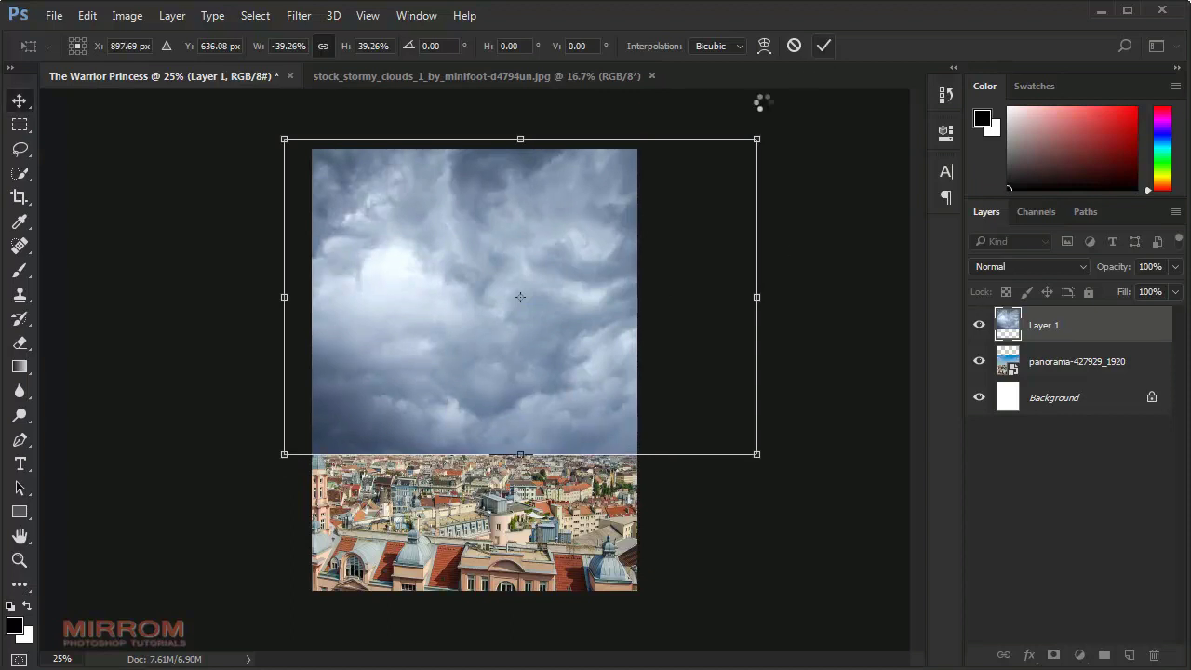
left_click(1046, 360)
left_click(1042, 339)
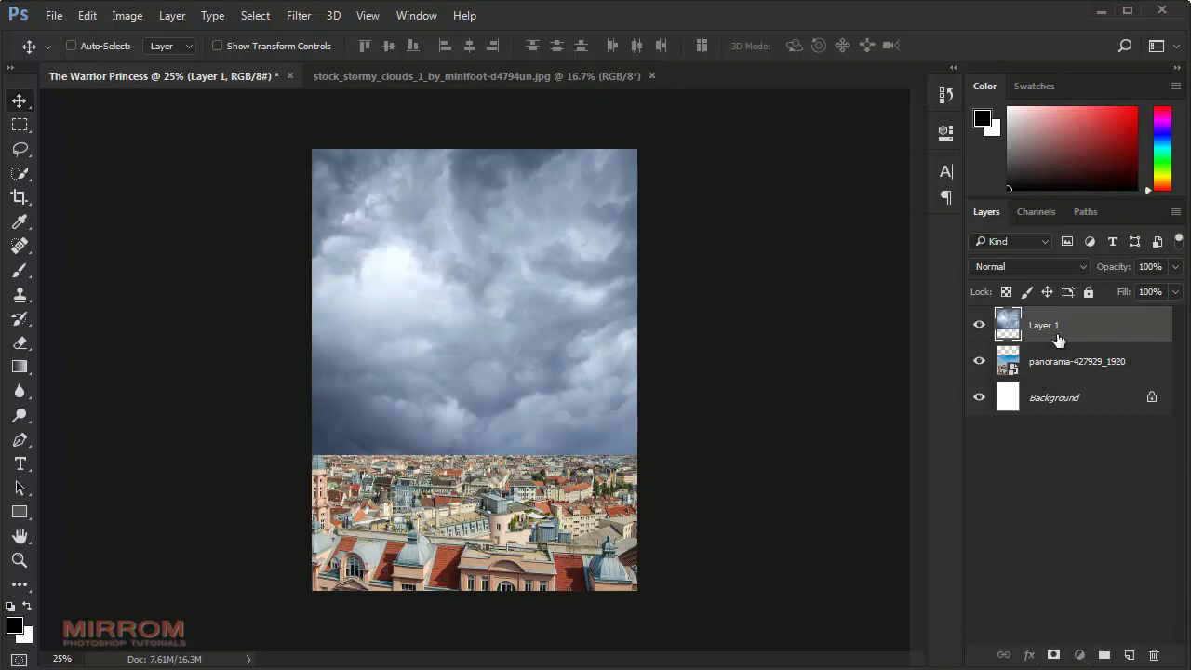
Step: Move the clouds layer below the panorama and add a mask to the panorama
left_click_drag(1053, 342, 1056, 363)
left_click(1035, 327)
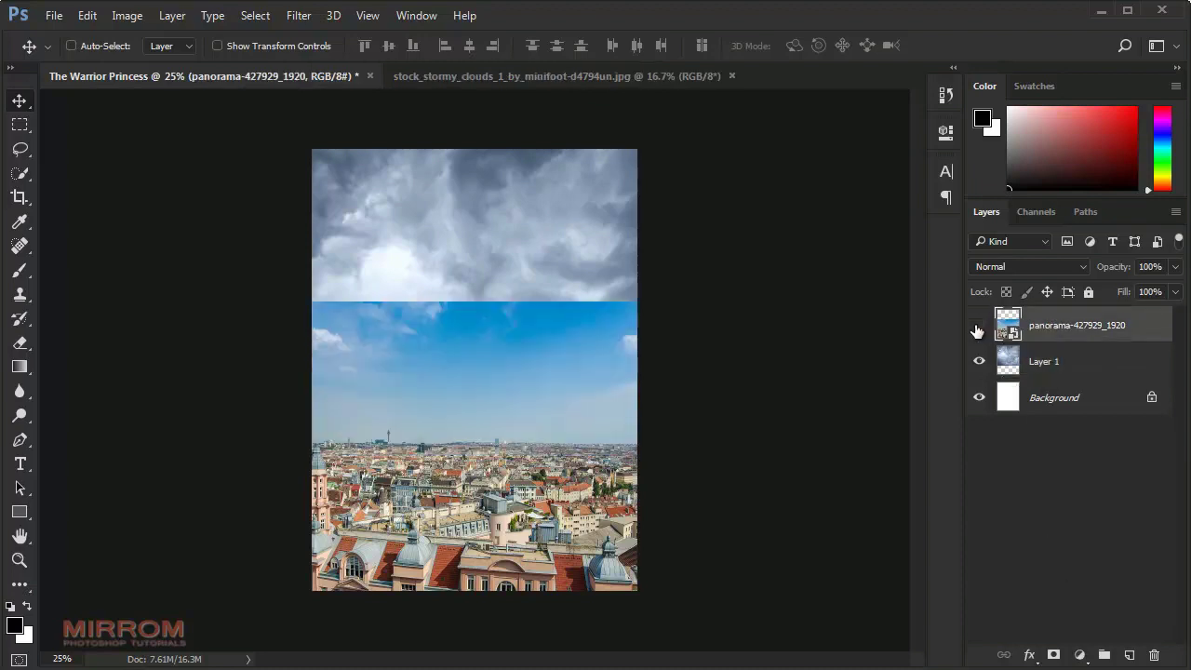
left_click(1054, 655)
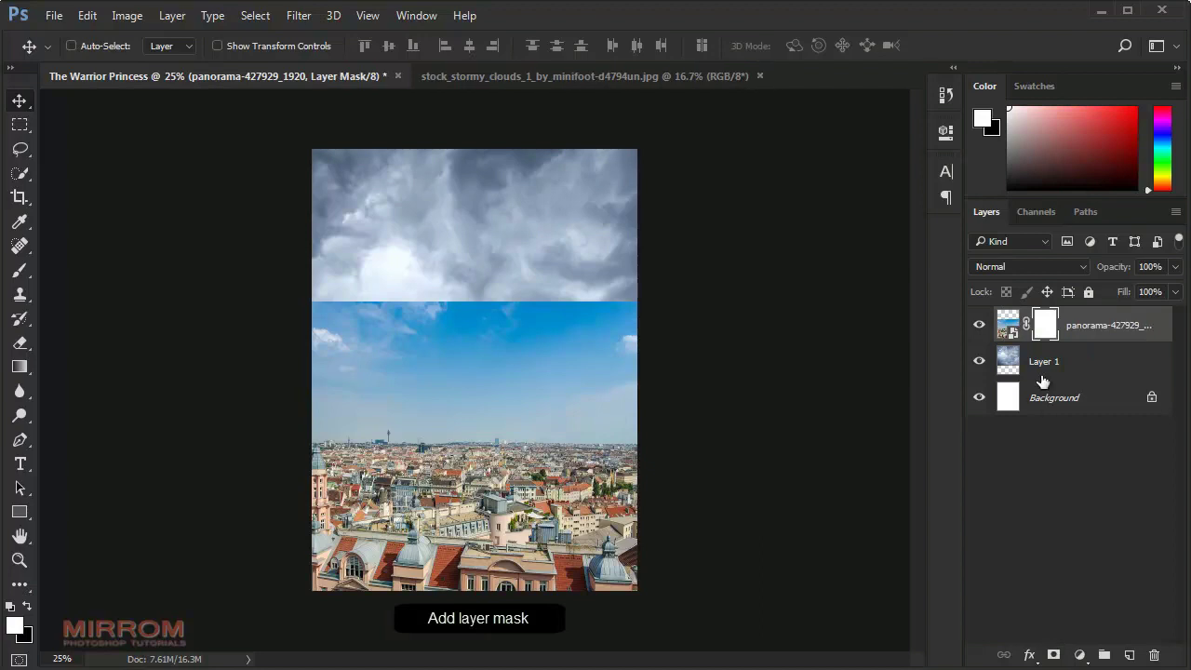
Step: Draw a gradient on the panorama mask so the clouds replace its blue sky
left_click(34, 367)
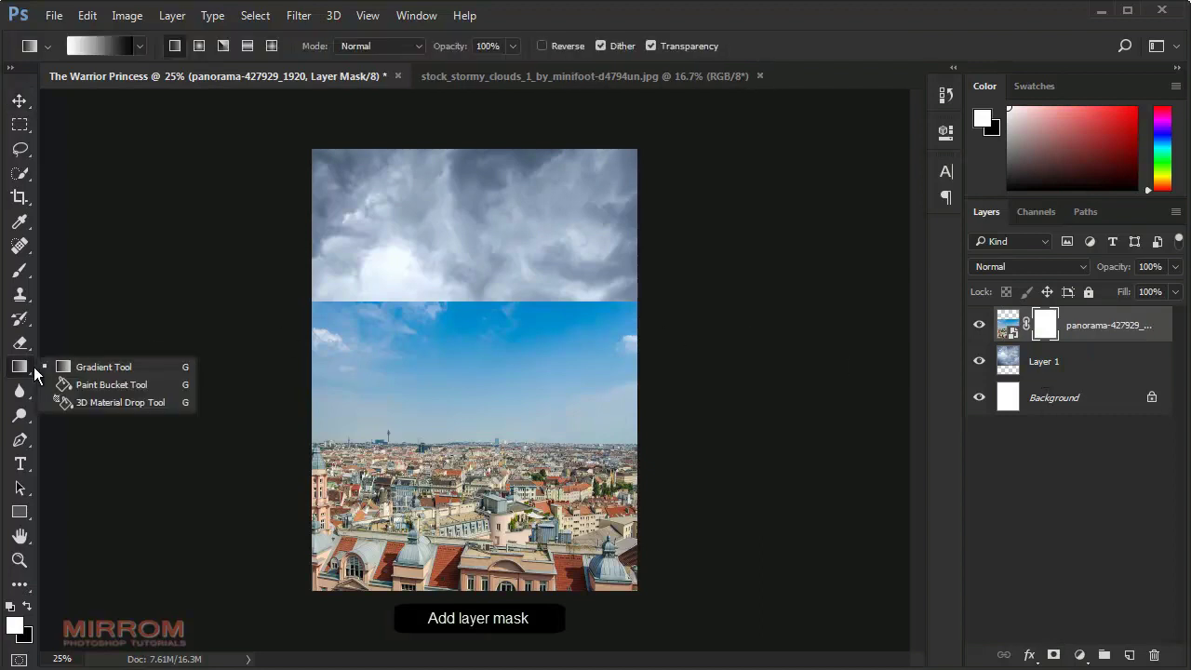
left_click(84, 368)
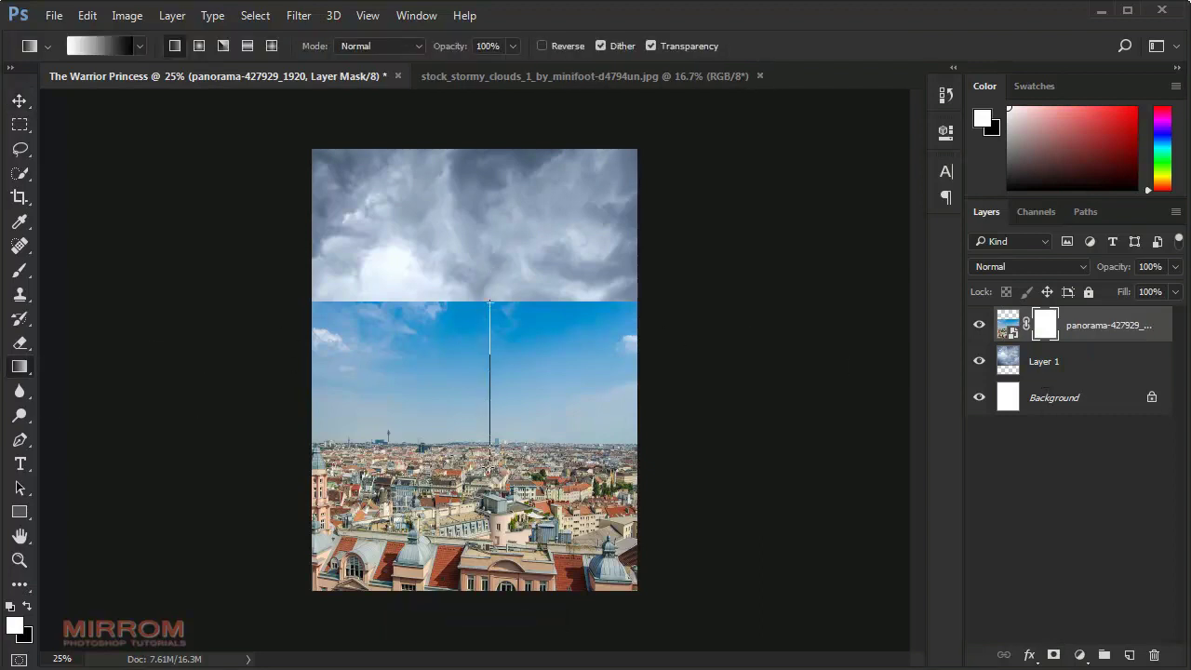
left_click_drag(490, 344, 490, 455)
key("ctrl+z")
left_click_drag(485, 290, 488, 365)
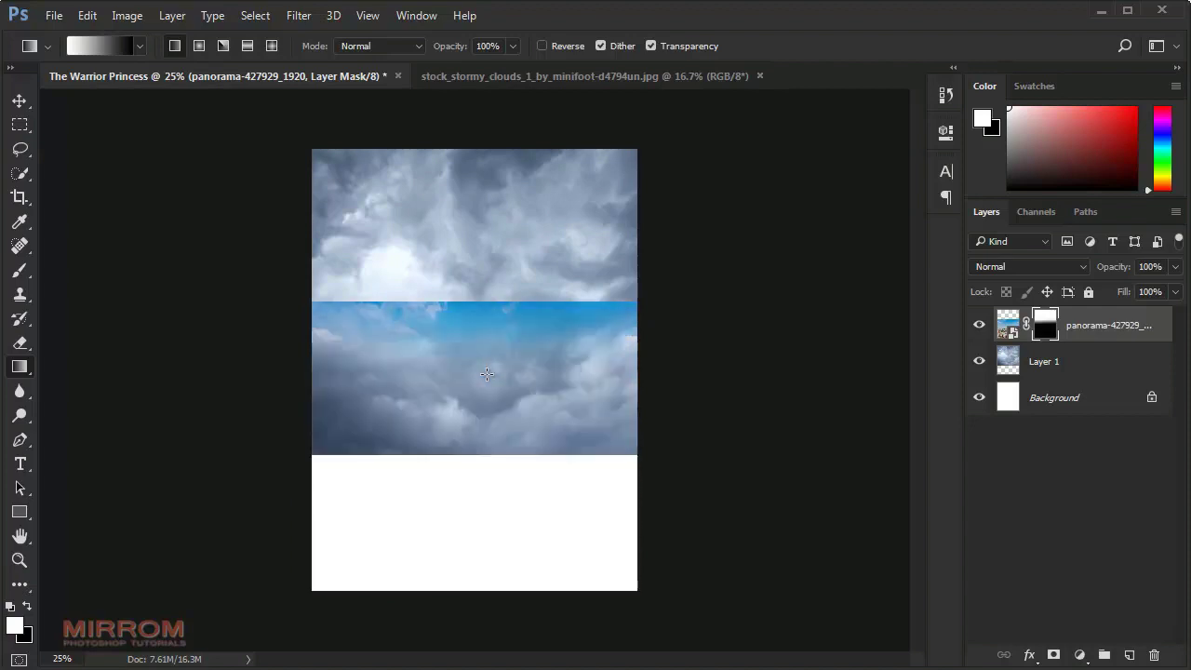
key("ctrl+z")
left_click(28, 603)
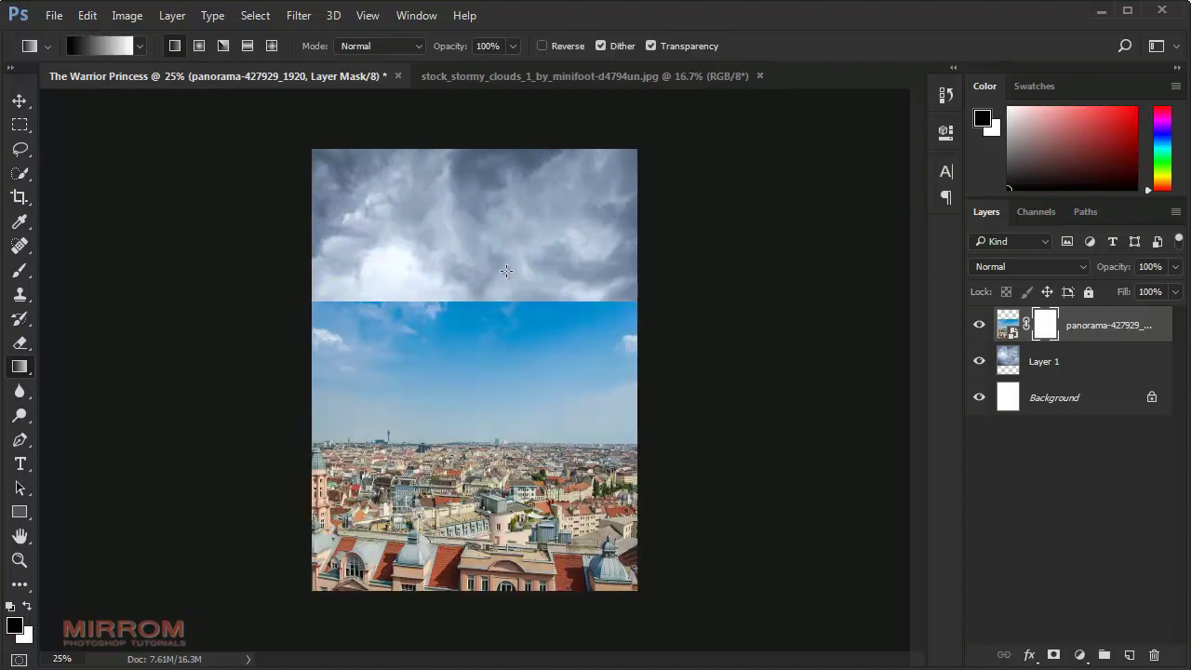
left_click_drag(503, 503, 503, 458)
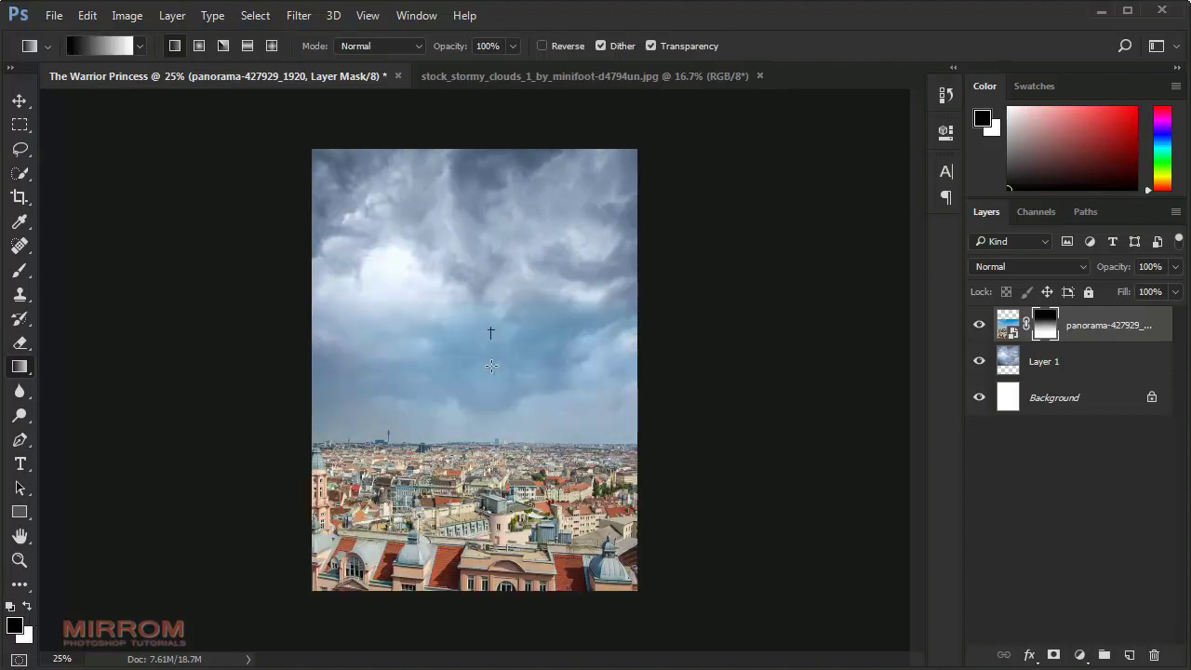
left_click_drag(492, 366, 489, 489)
key("ctrl+z")
key("ctrl+z")
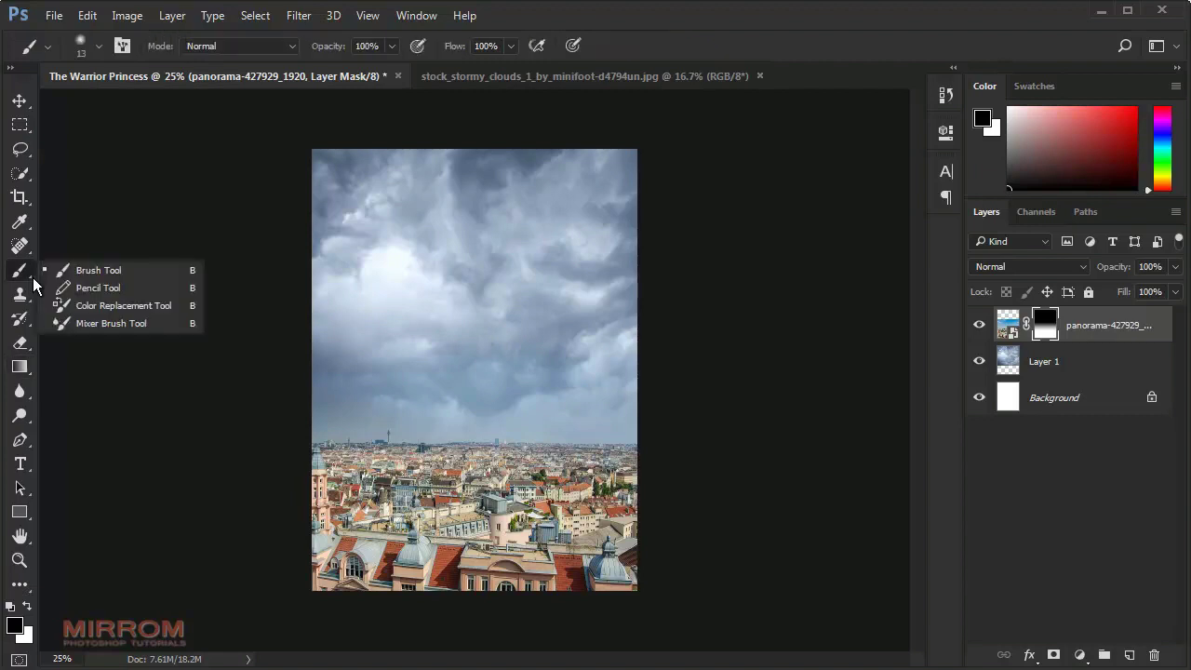
Step: Paint with a large soft round brush on the panorama mask to hide leftover sky
left_click_drag(34, 279, 72, 271)
left_click(98, 46)
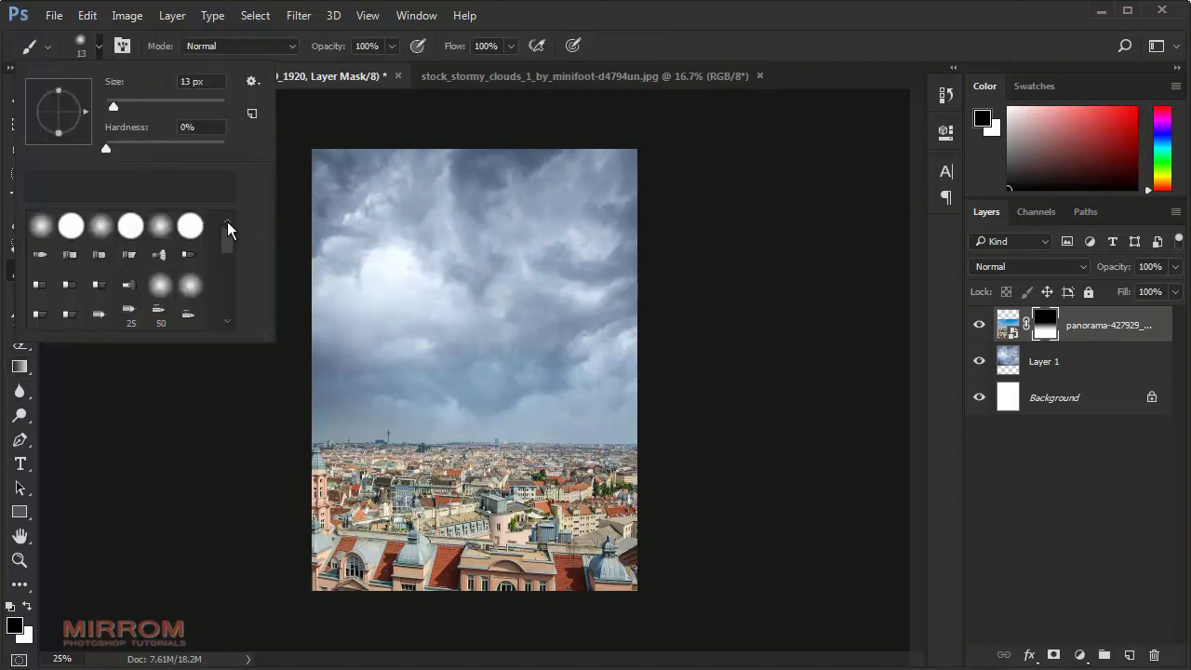
left_click(99, 226)
left_click_drag(114, 106, 214, 106)
left_click(401, 294)
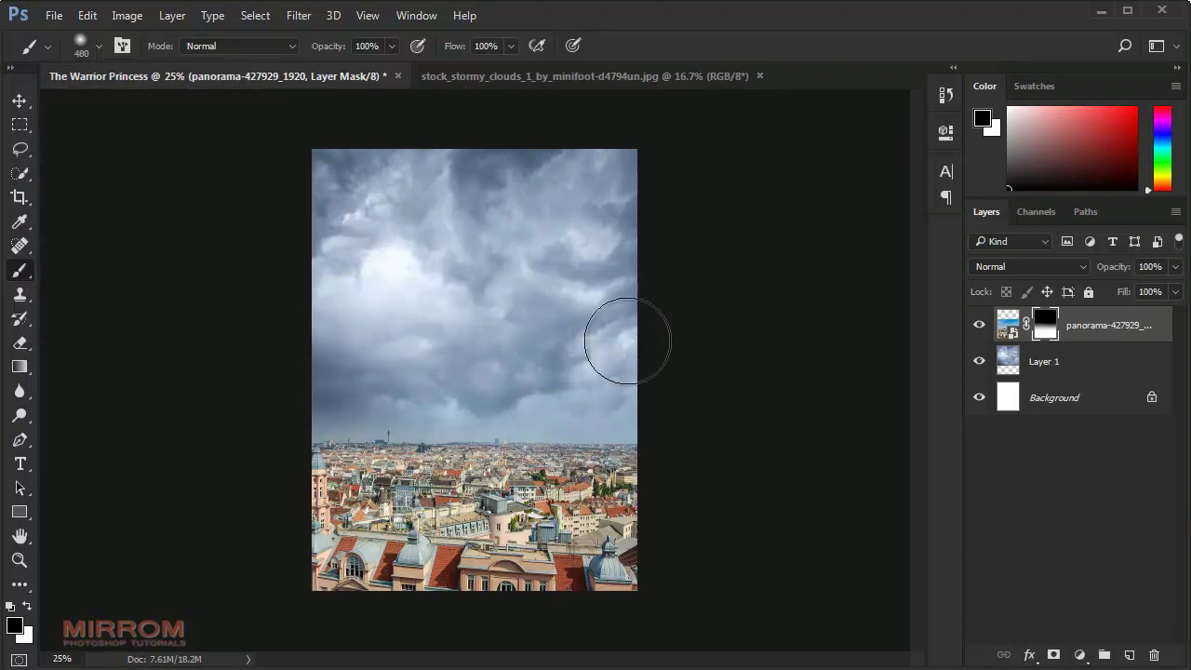
key("bracketright")
key("bracketright")
key("bracketright")
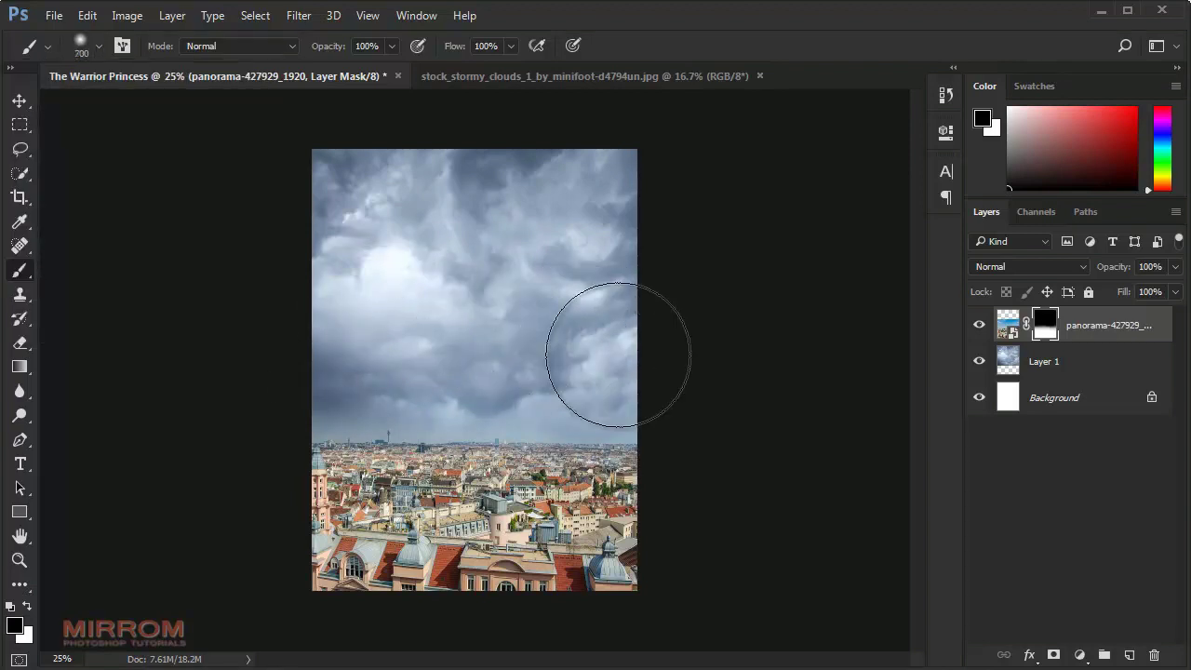
left_click_drag(332, 346, 434, 359)
key("bracketleft")
key("bracketleft")
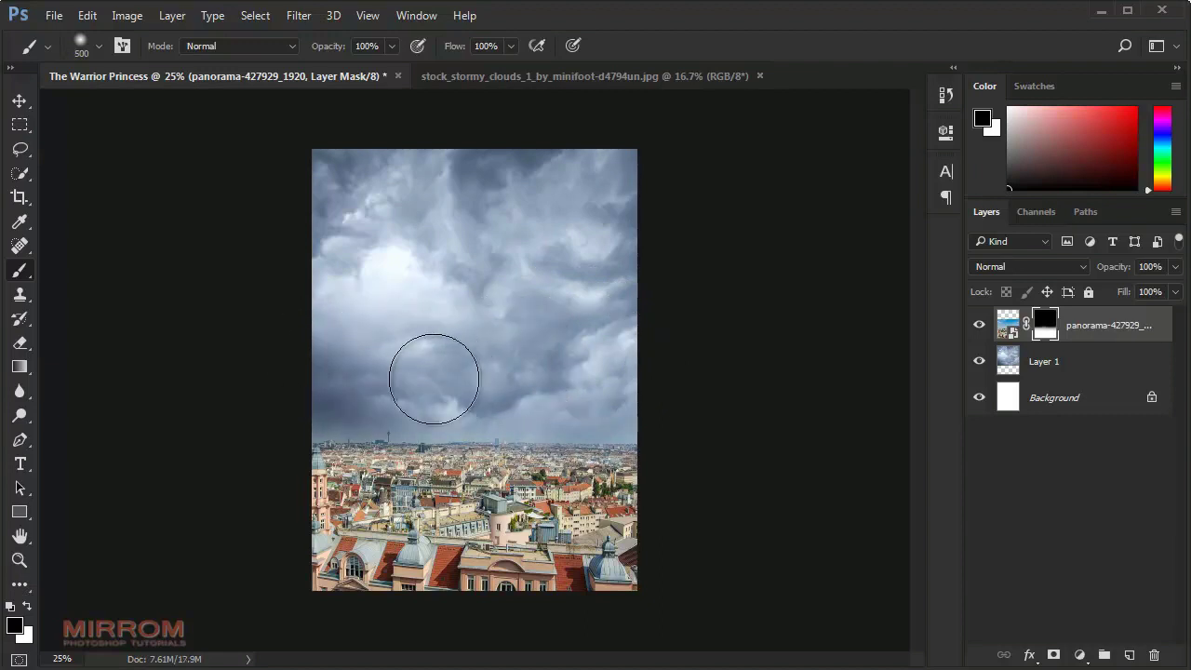
left_click_drag(606, 389, 652, 393)
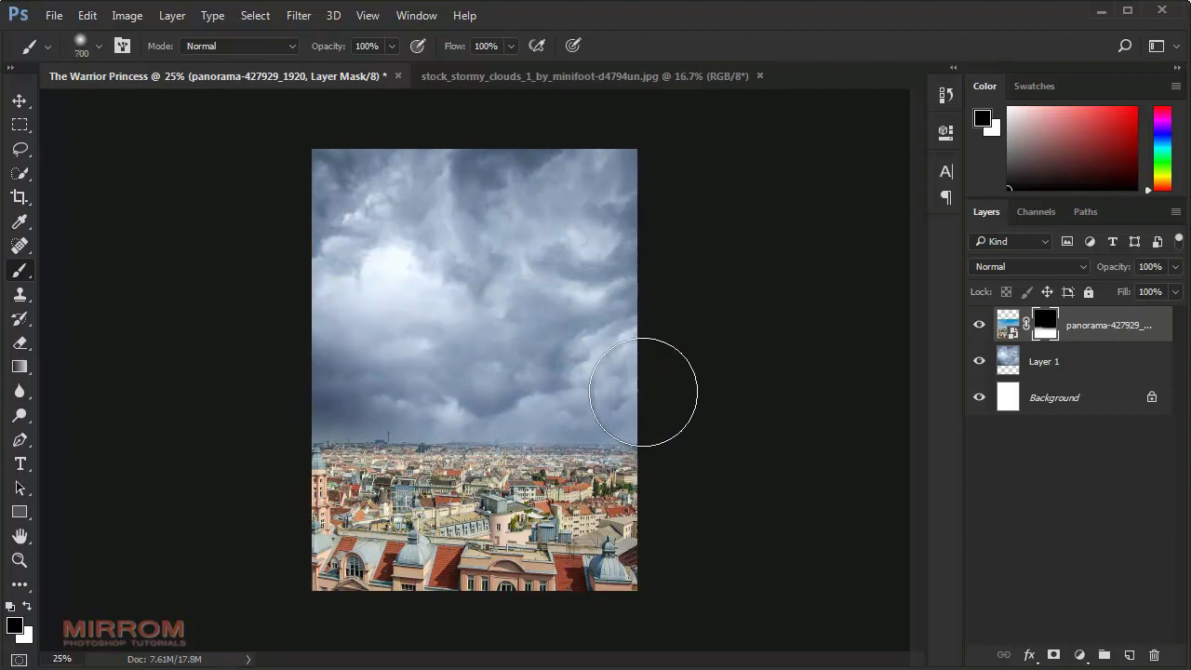
key("bracketright")
key("bracketright")
left_click_drag(540, 376, 646, 359)
key("bracketleft")
key("bracketleft")
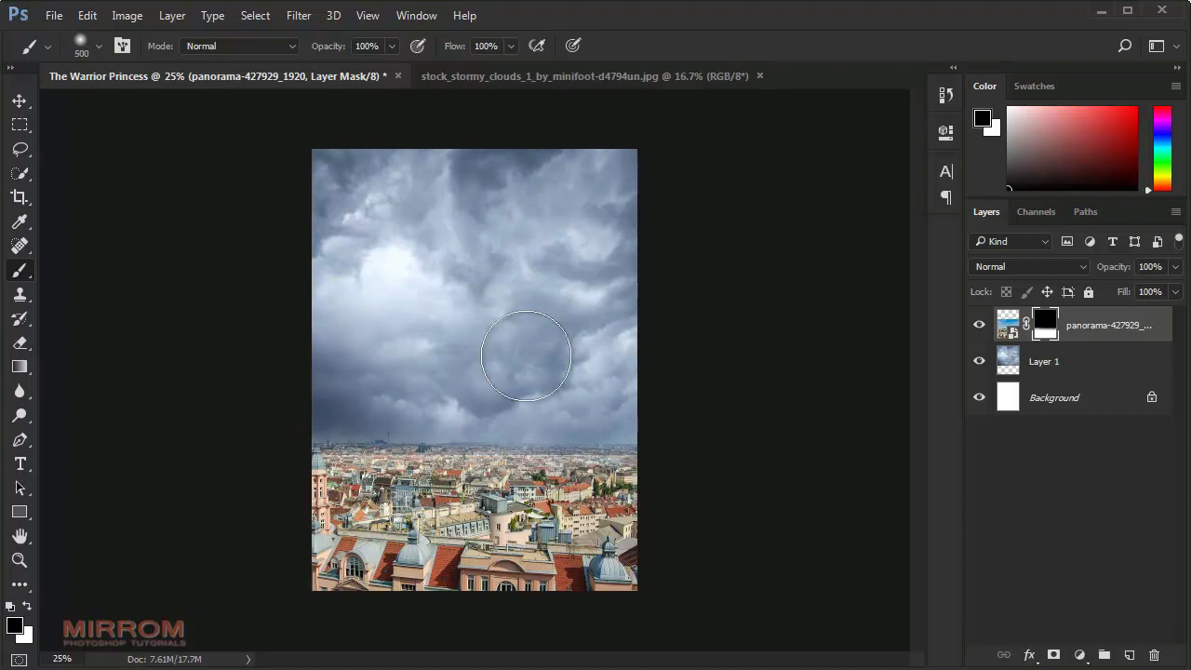
Step: Unlock the Background as Layer 0 and add a layer mask to Layer 1
left_click(1068, 399)
left_click(1152, 398)
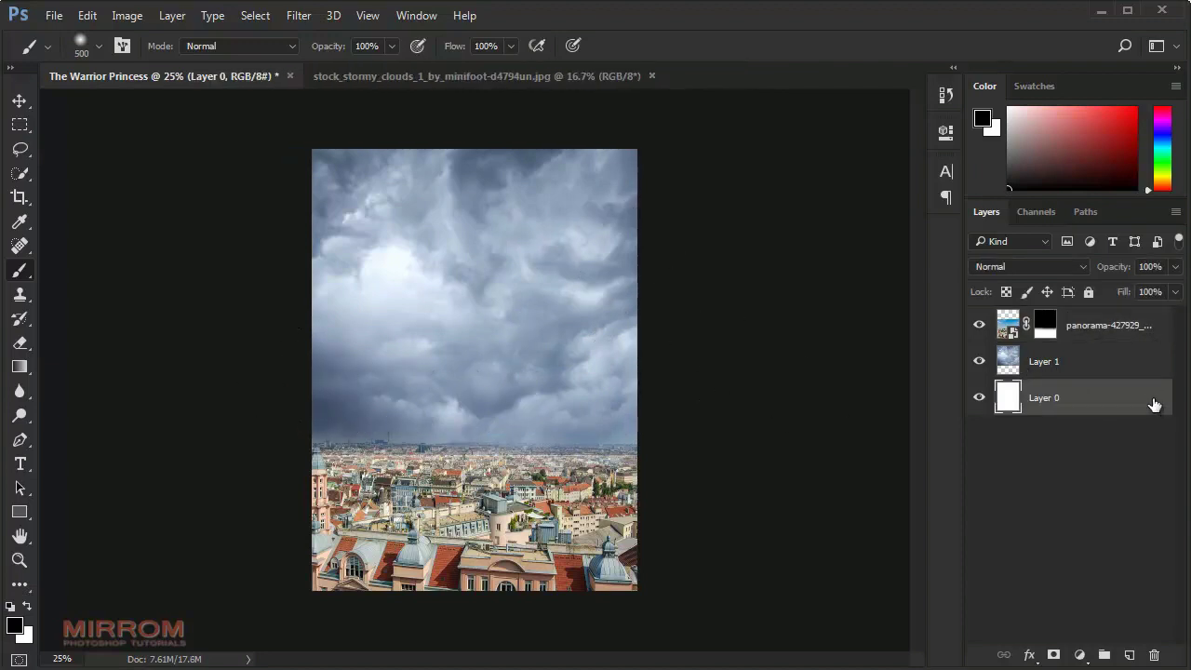
left_click(1039, 369)
left_click(1053, 655)
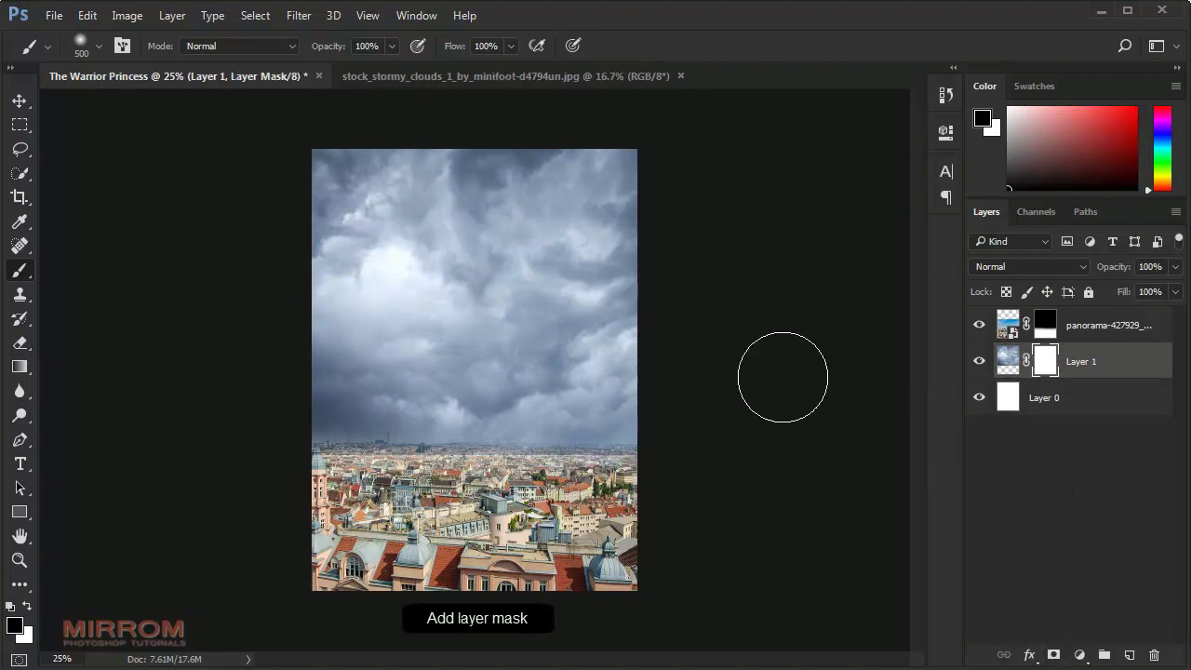
Step: Fade the lower clouds with a vertical gradient on Layer 1's mask
left_click(20, 367)
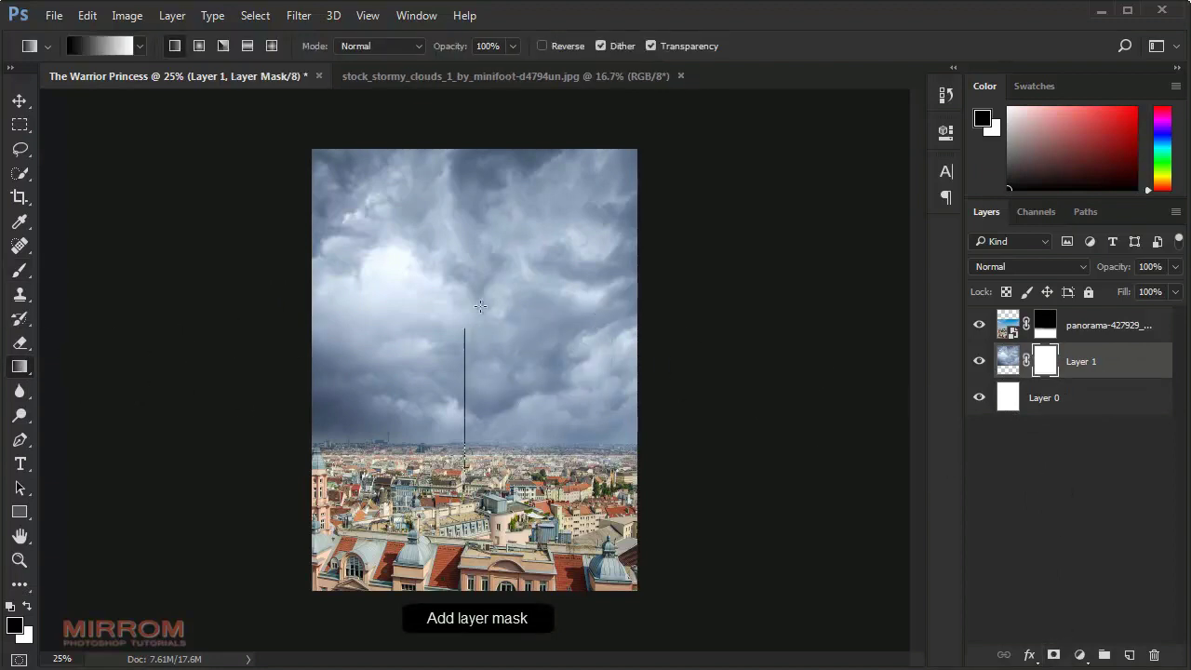
left_click_drag(465, 443, 466, 327)
left_click_drag(506, 544, 515, 302)
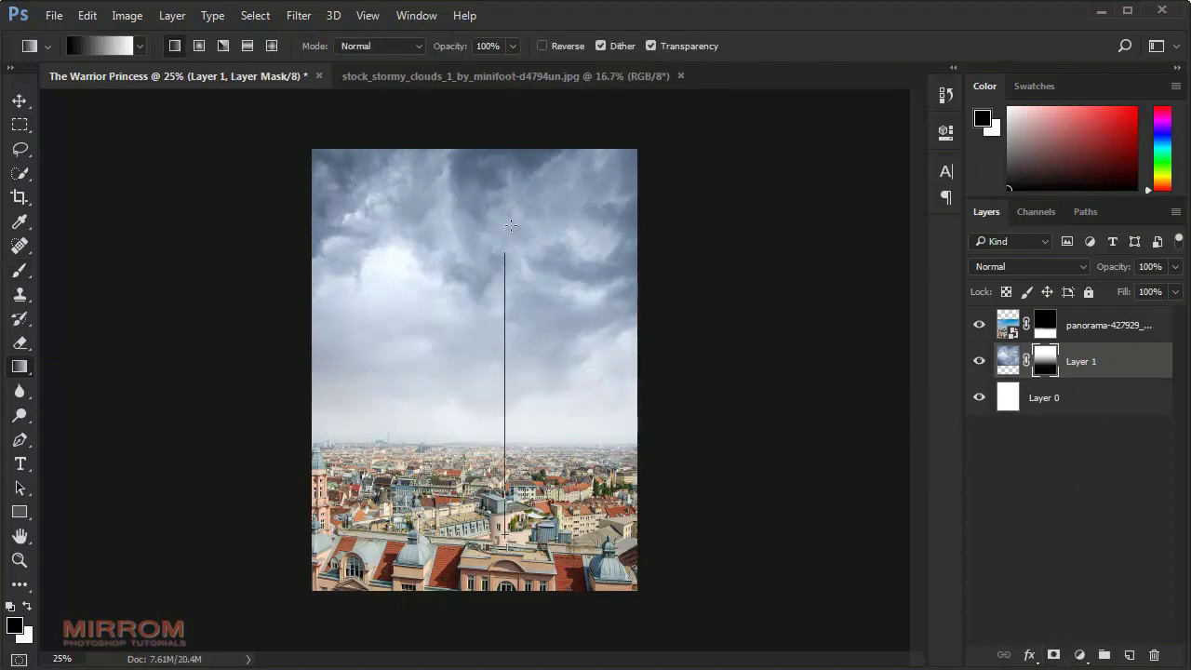
left_click_drag(511, 226, 498, 257)
left_click_drag(518, 511, 517, 223)
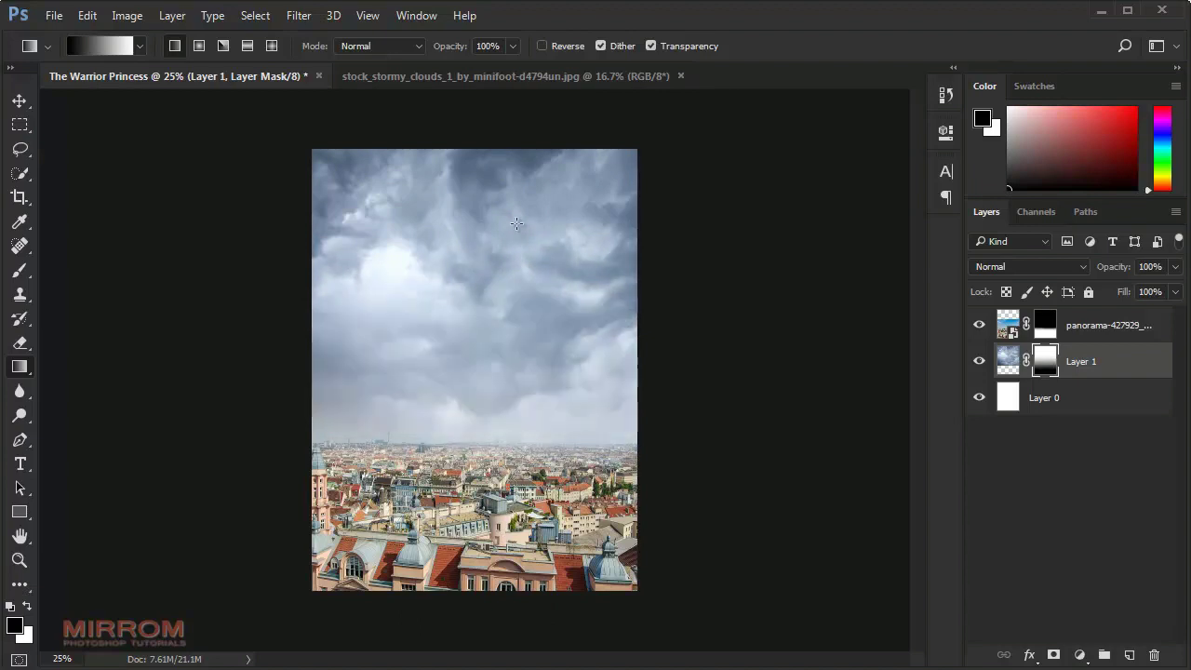
left_click_drag(540, 318, 539, 227)
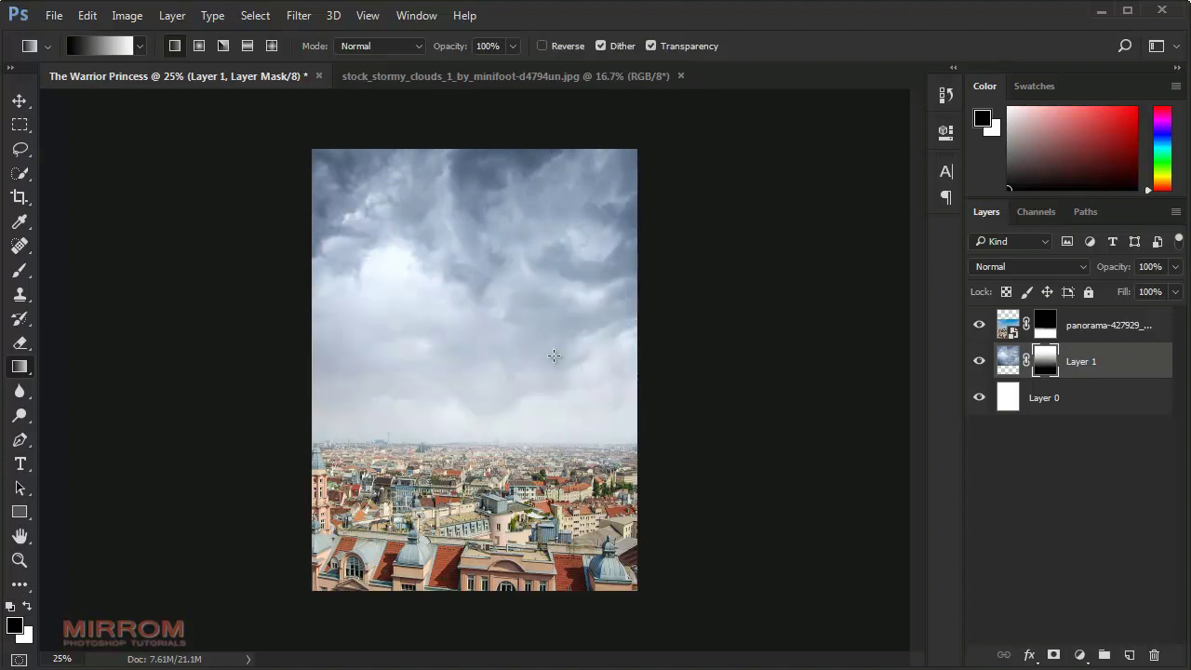
Step: Sample a sky colour in the foreground Color Picker, then cancel it
key("v")
left_click(15, 628)
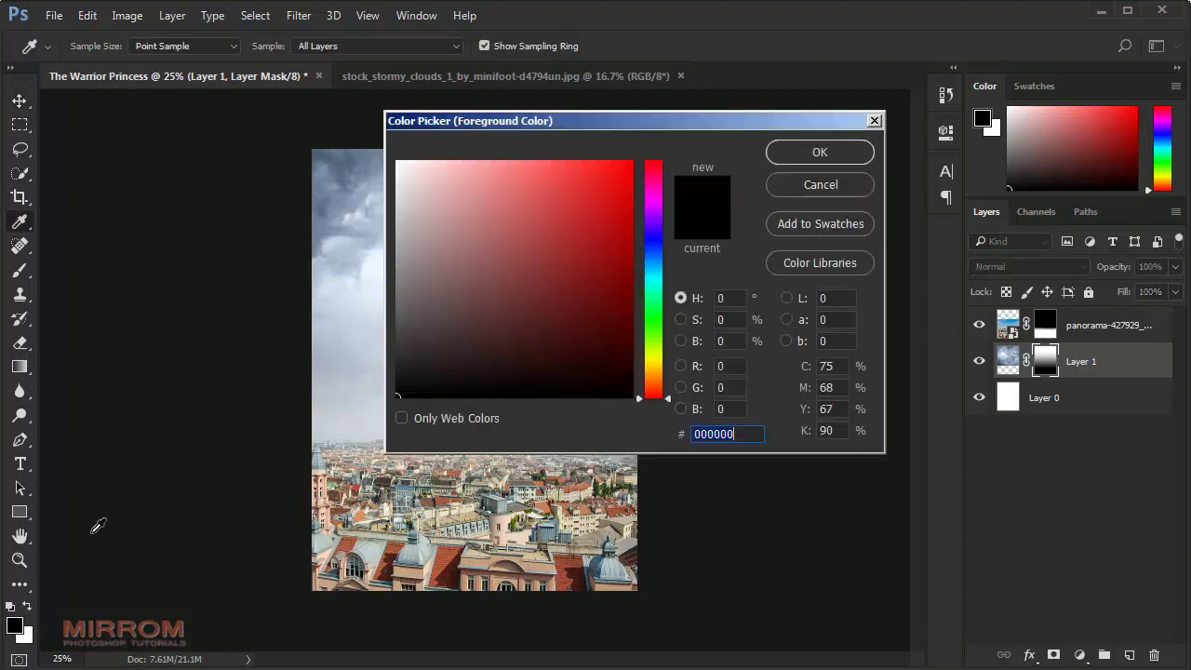
left_click_drag(463, 121, 606, 175)
left_click(478, 232)
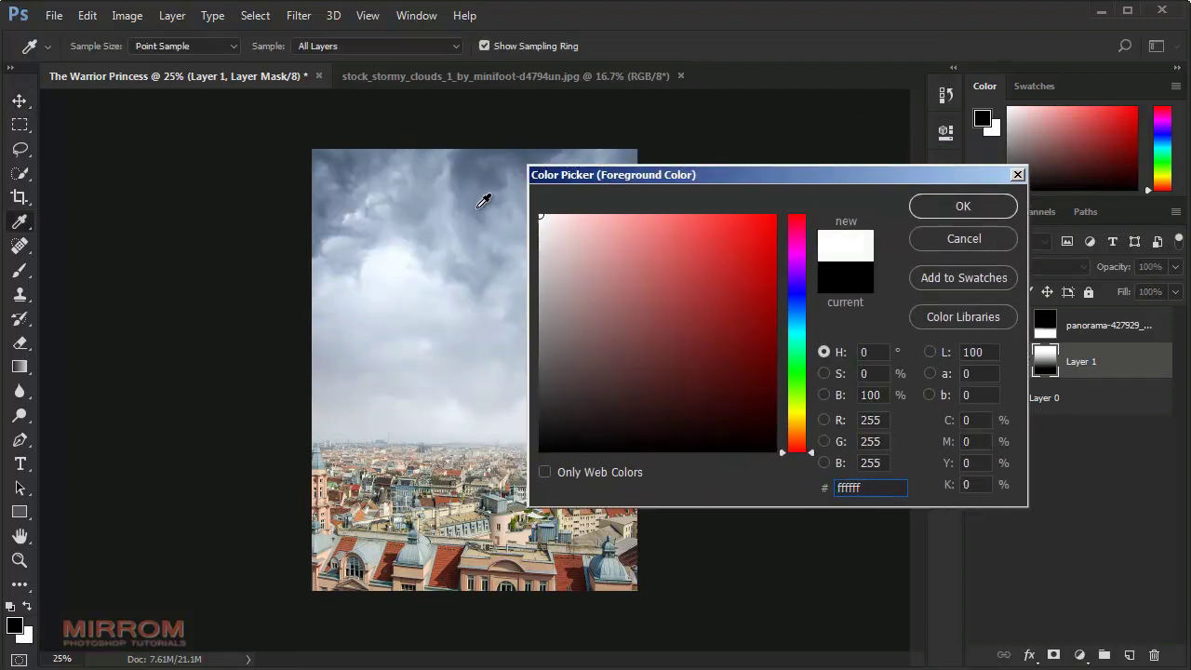
left_click(964, 238)
Step: Sample blue-grey a6b5c6 from the sky as foreground and fill Layer 0 with it
left_click(1038, 398)
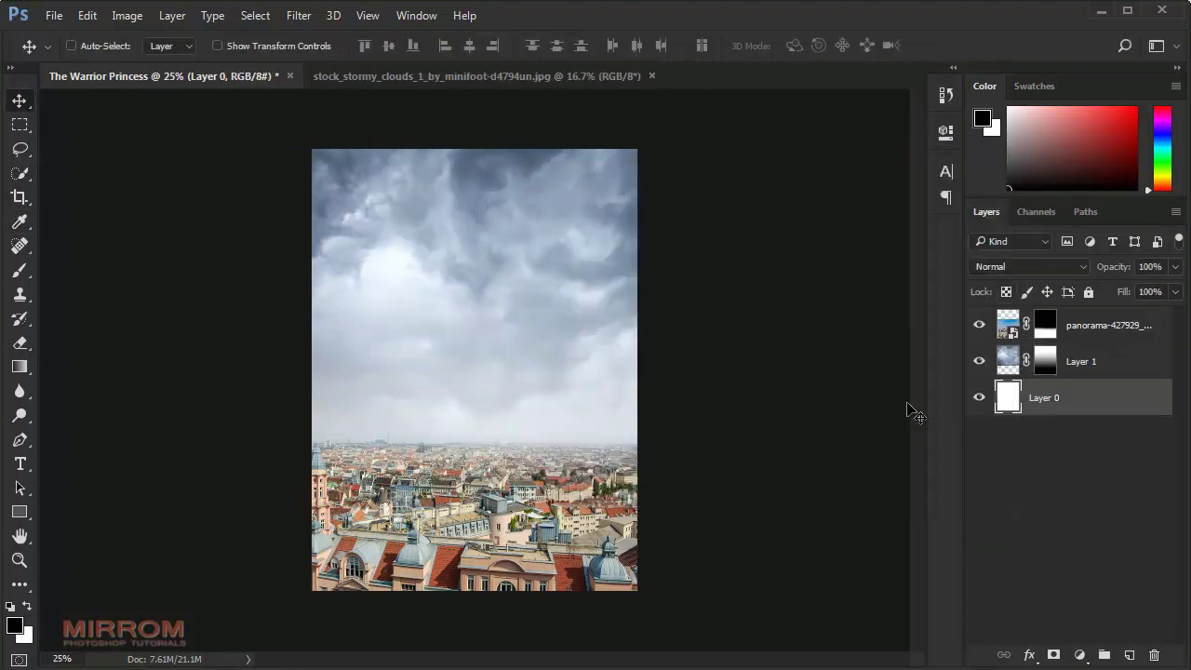
left_click(15, 625)
left_click(337, 225)
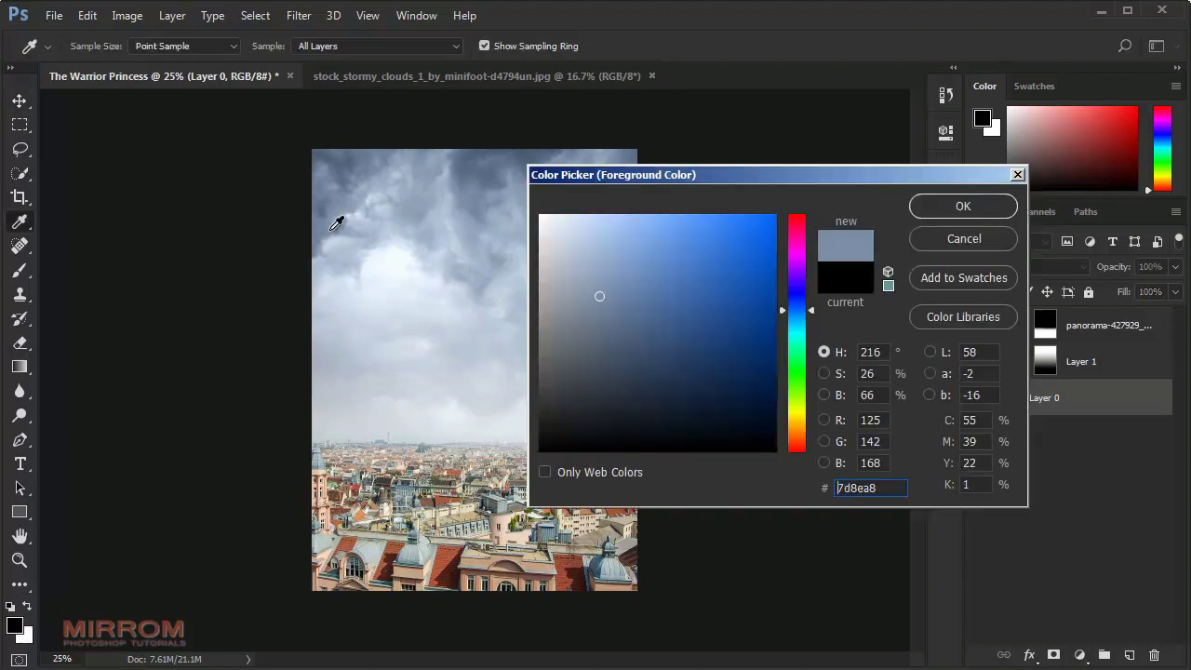
mouse_move(567, 177)
left_mouse_down()
mouse_move(624, 185)
mouse_move(652, 207)
left_mouse_up()
left_click(486, 405)
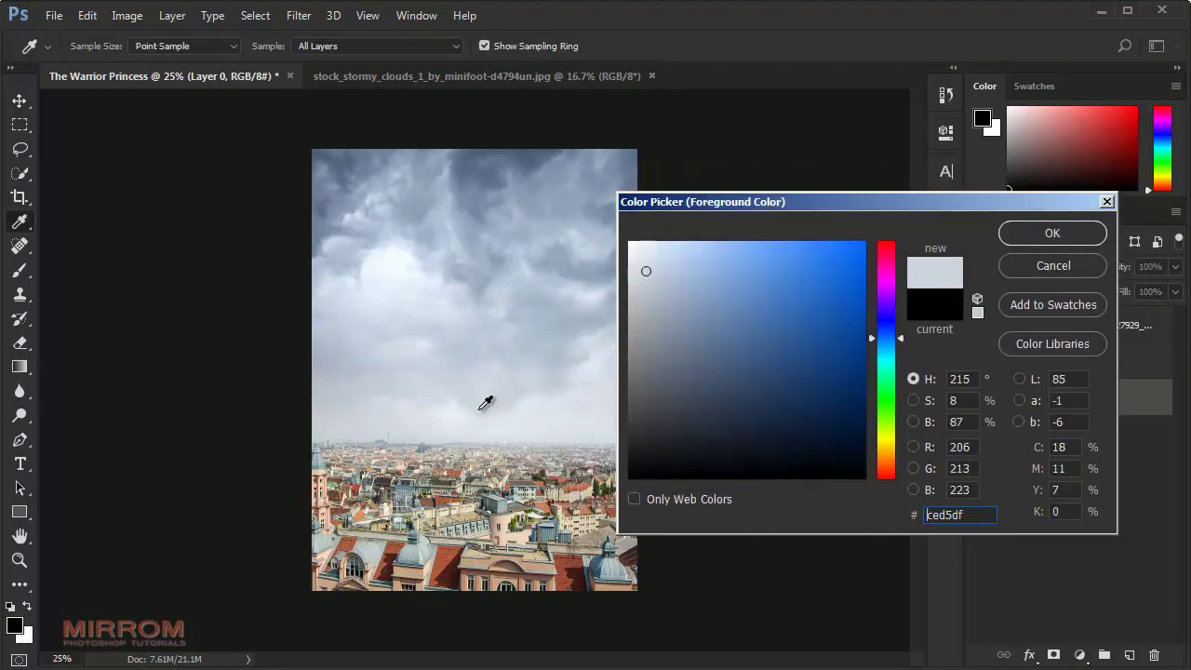
left_click(565, 368)
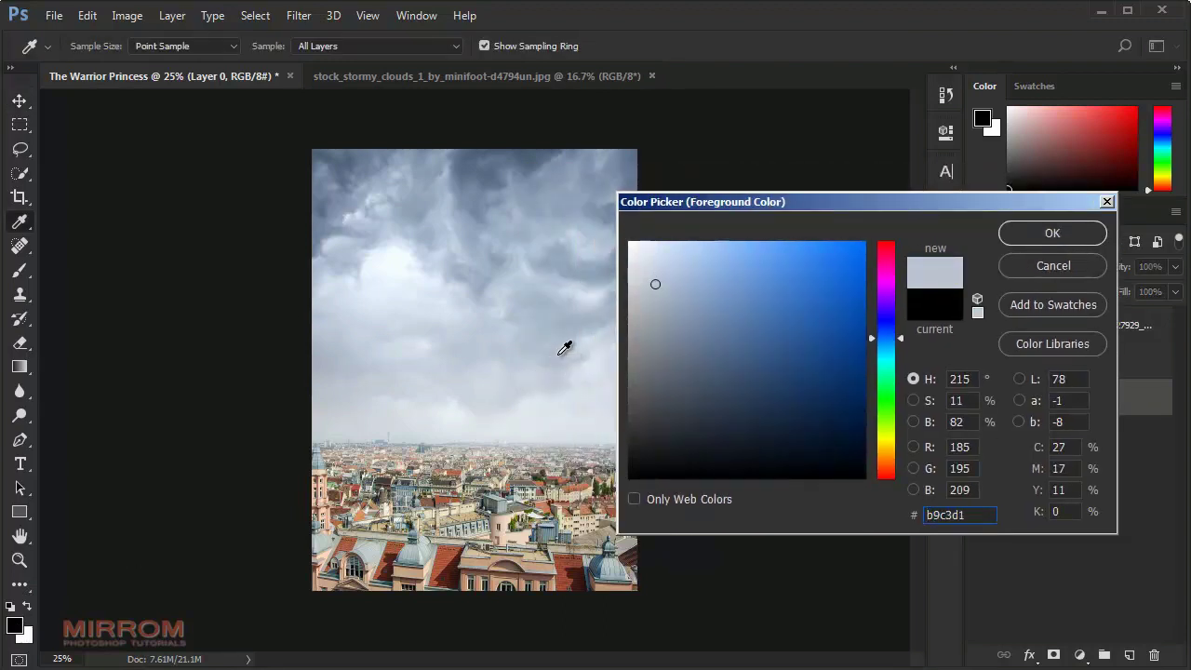
left_click(568, 333)
left_click(600, 312)
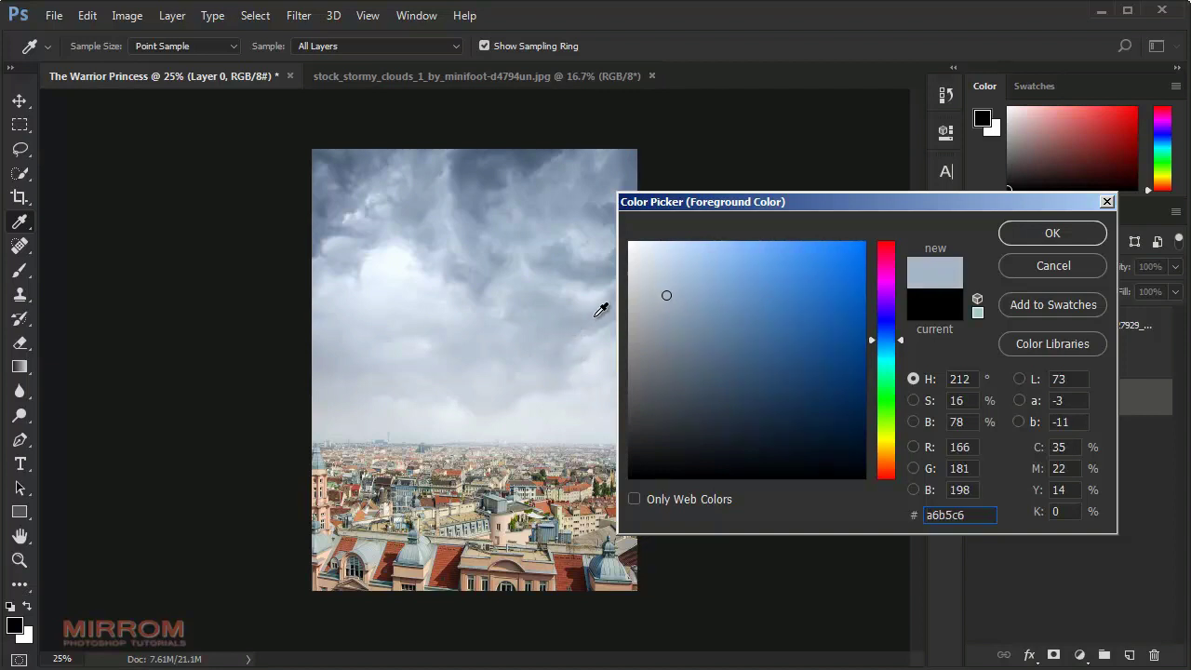
left_click(1036, 240)
key("v")
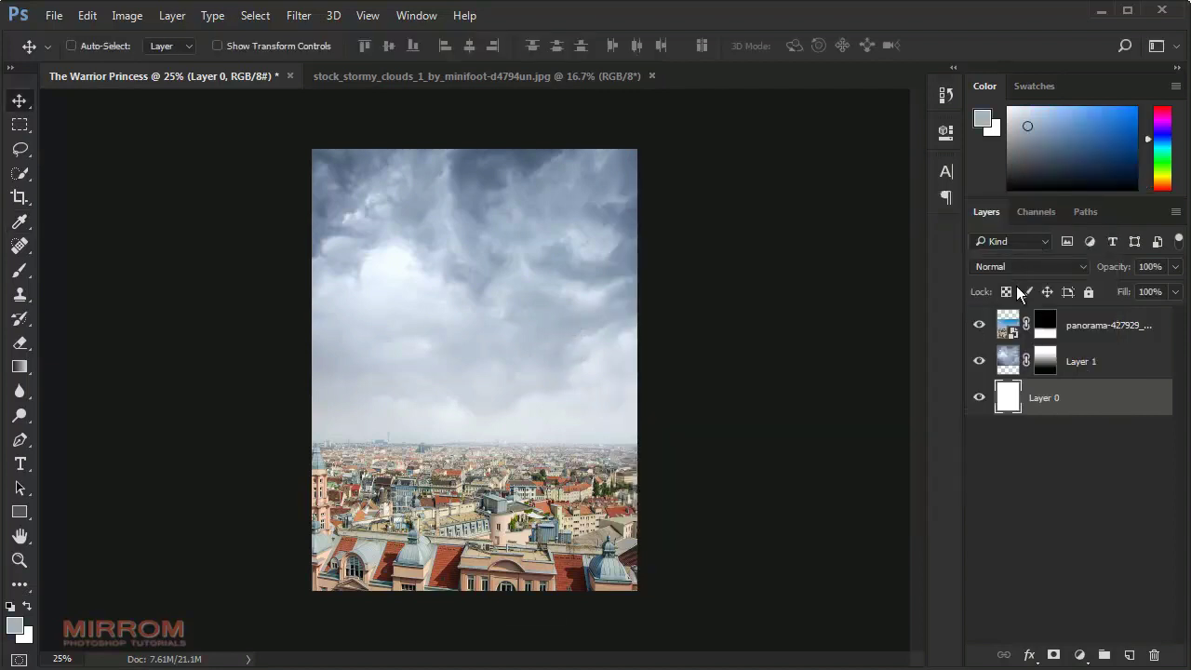
key("alt+BackSpace")
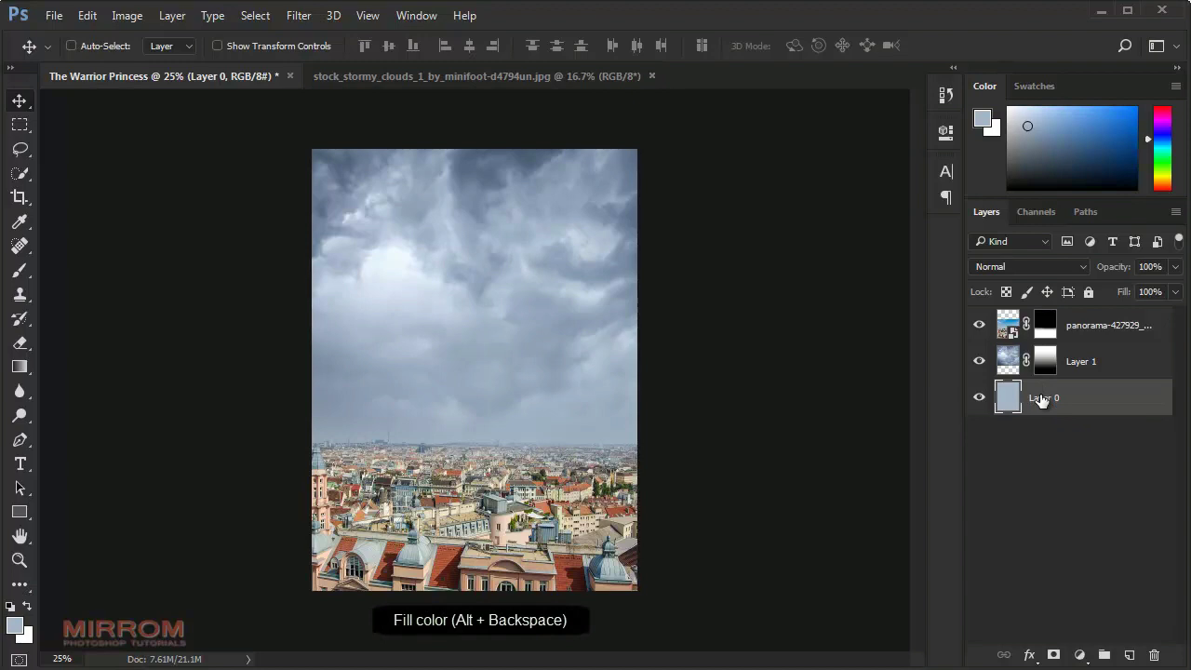
Step: Set Layer 1's opacity to 73% and zoom in to check the tinted sky
left_click(1101, 362)
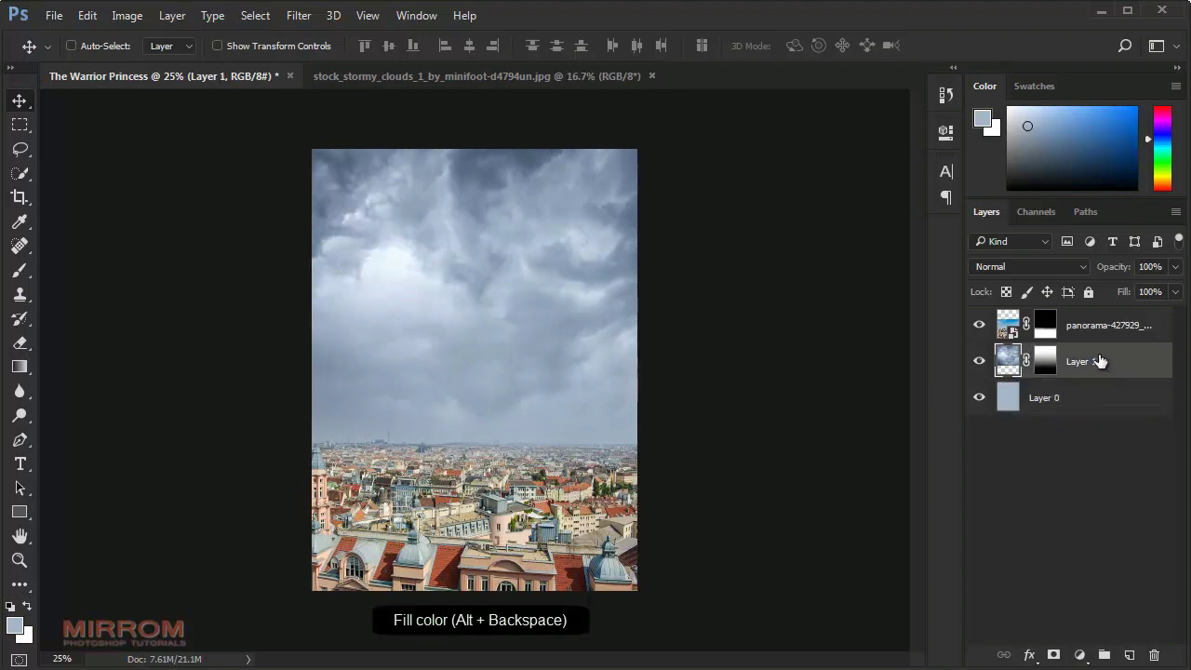
key("Return")
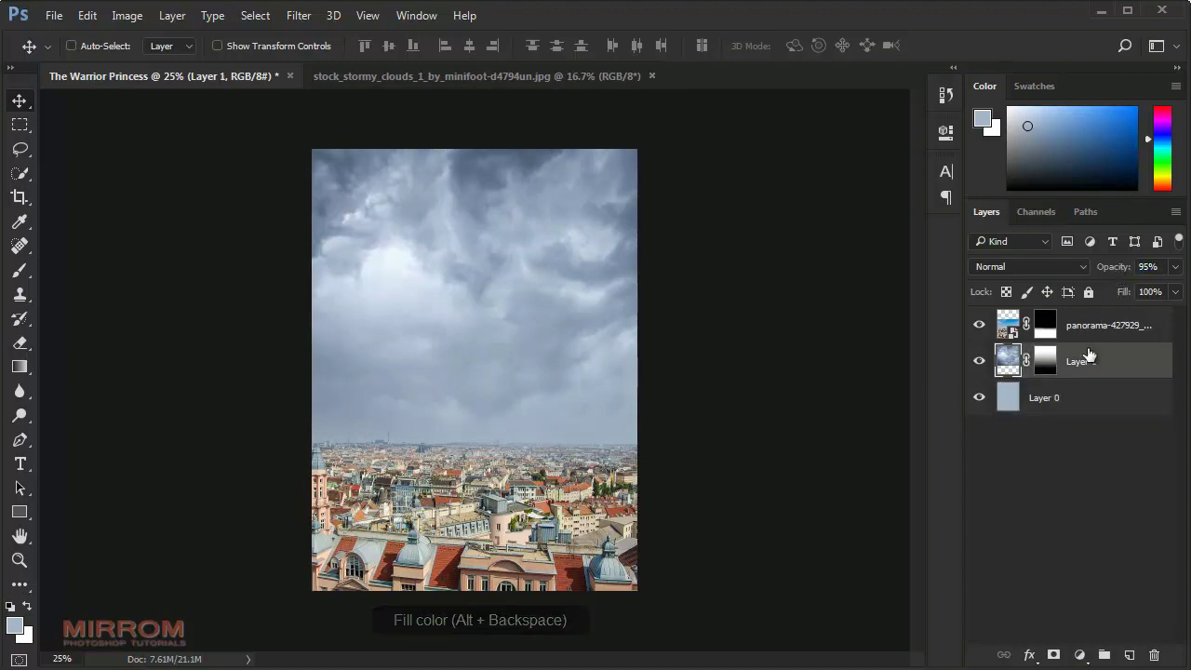
type("80")
key("Return")
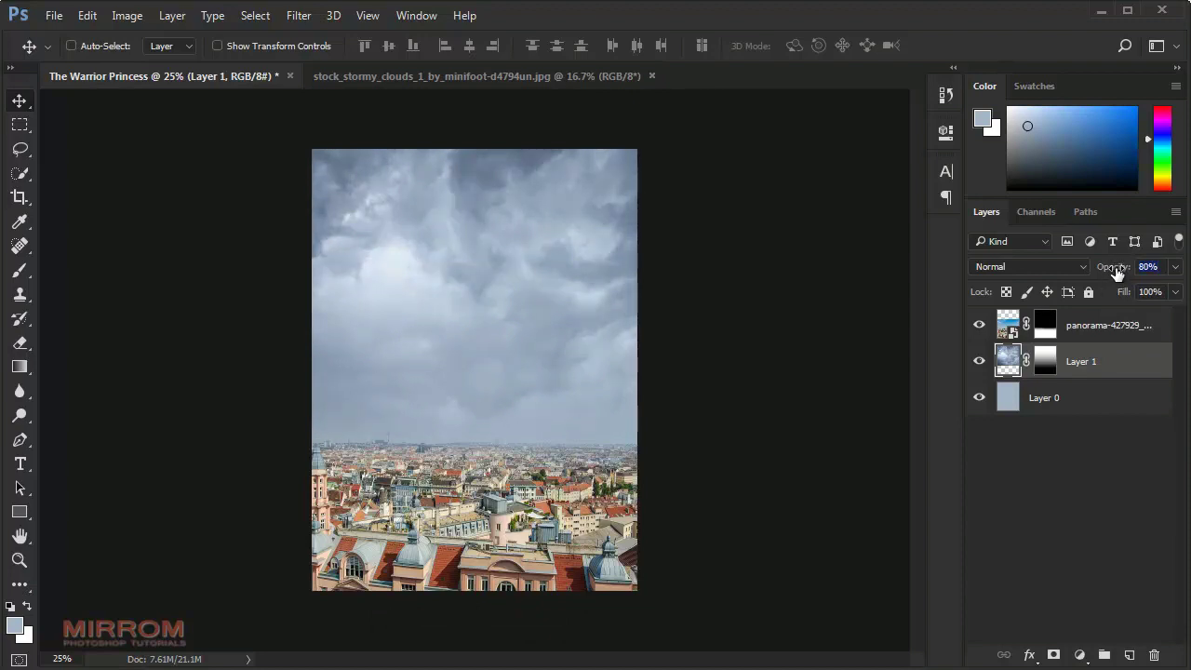
left_click_drag(1117, 271, 1112, 272)
left_click(1101, 370)
key("ctrl")
scroll(495, 235, "up", 1)
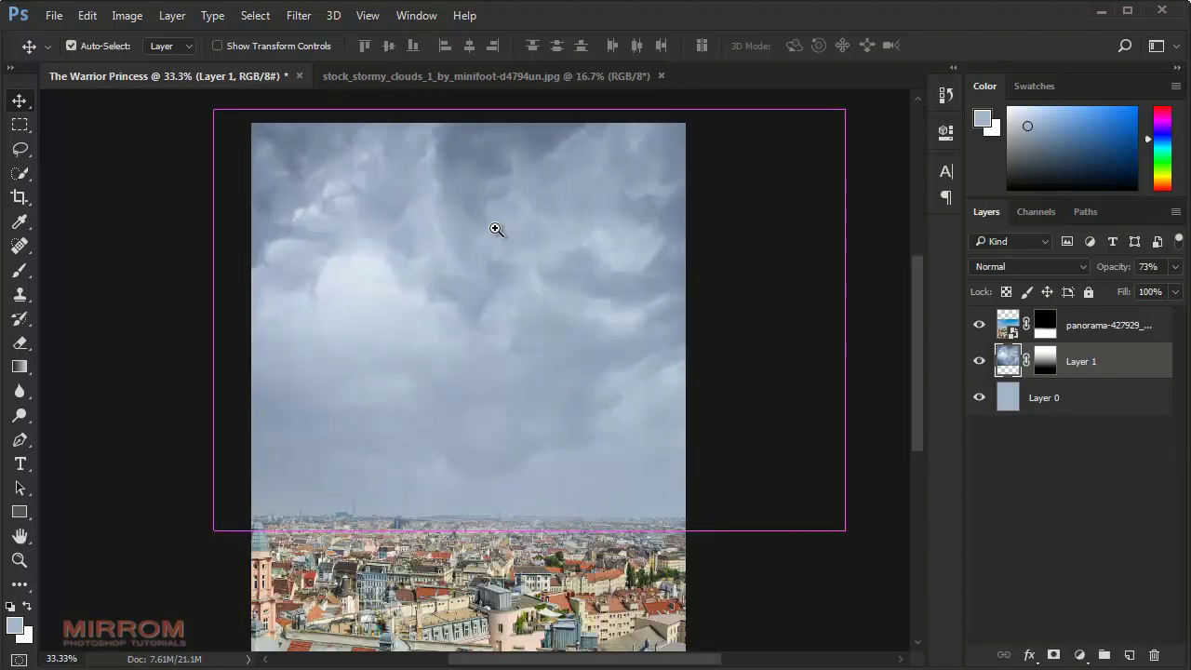
scroll(495, 235, "up", 1)
scroll(504, 292, "down", 2)
scroll(505, 297, "down", 3)
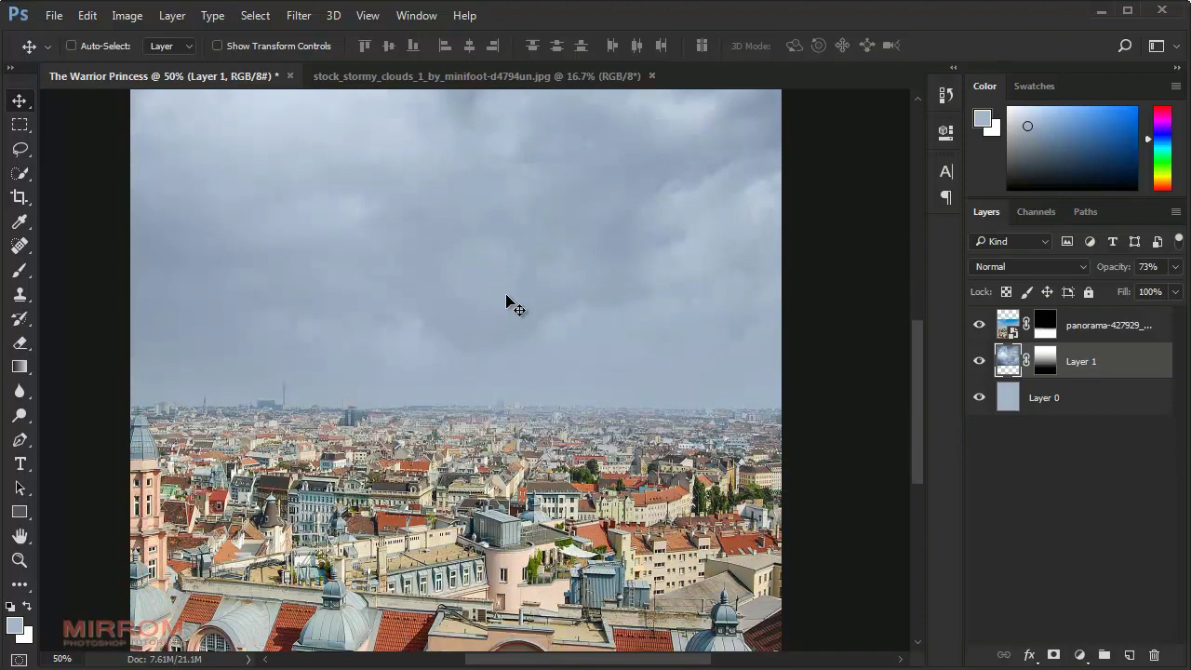
scroll(509, 304, "down", 2)
scroll(509, 304, "up", 2)
scroll(521, 280, "up", 1)
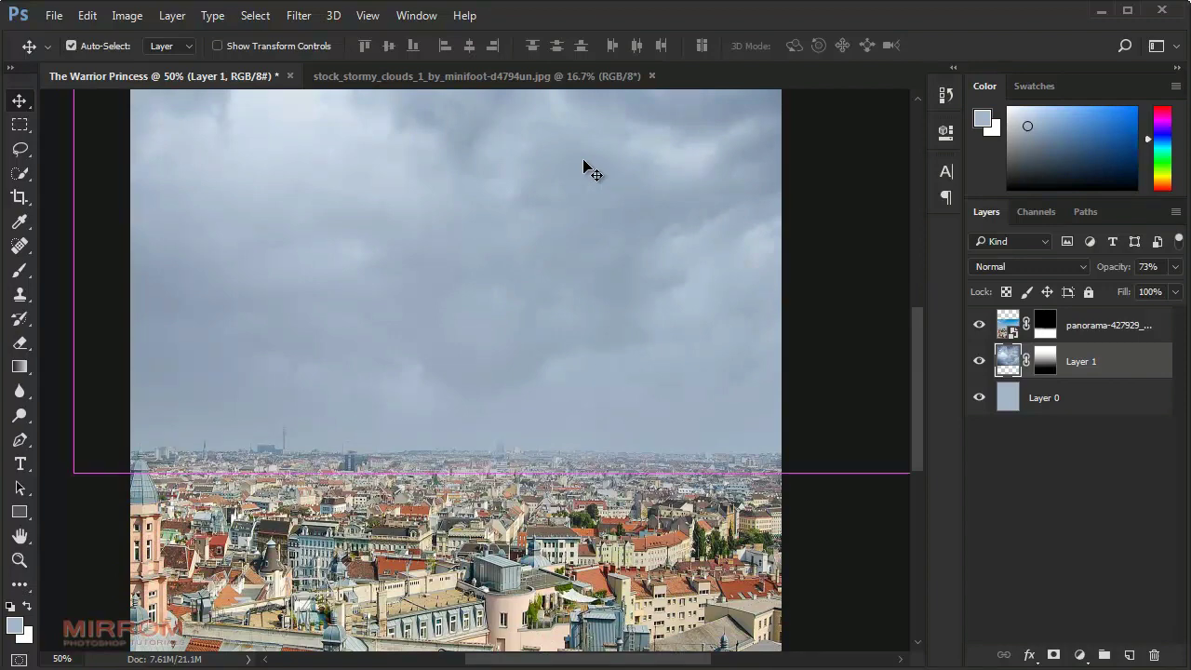
scroll(592, 173, "down", 2)
Step: Close the stock clouds document and reselect the cloud layer Layer 1
left_click(583, 81)
left_click(661, 76)
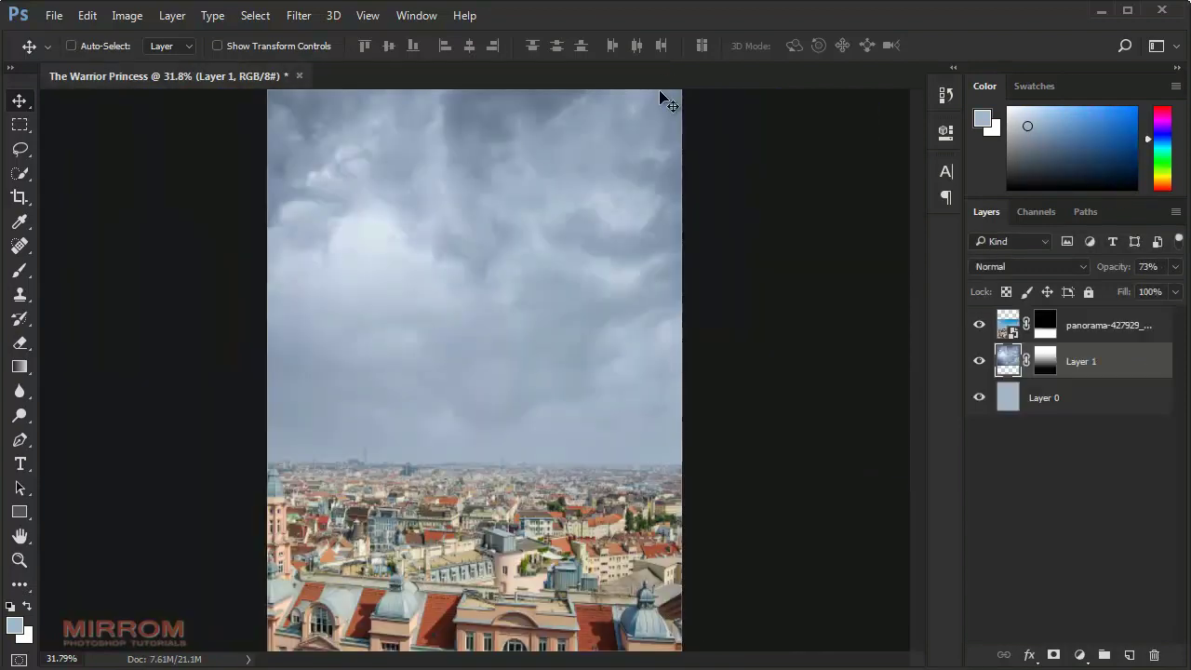
left_click(1081, 332)
left_click(1082, 360)
left_click(1080, 655)
Step: Add a Hue/Saturation adjustment clipped to Layer 1 with Saturation -51, Lightness -15
left_click(1140, 482)
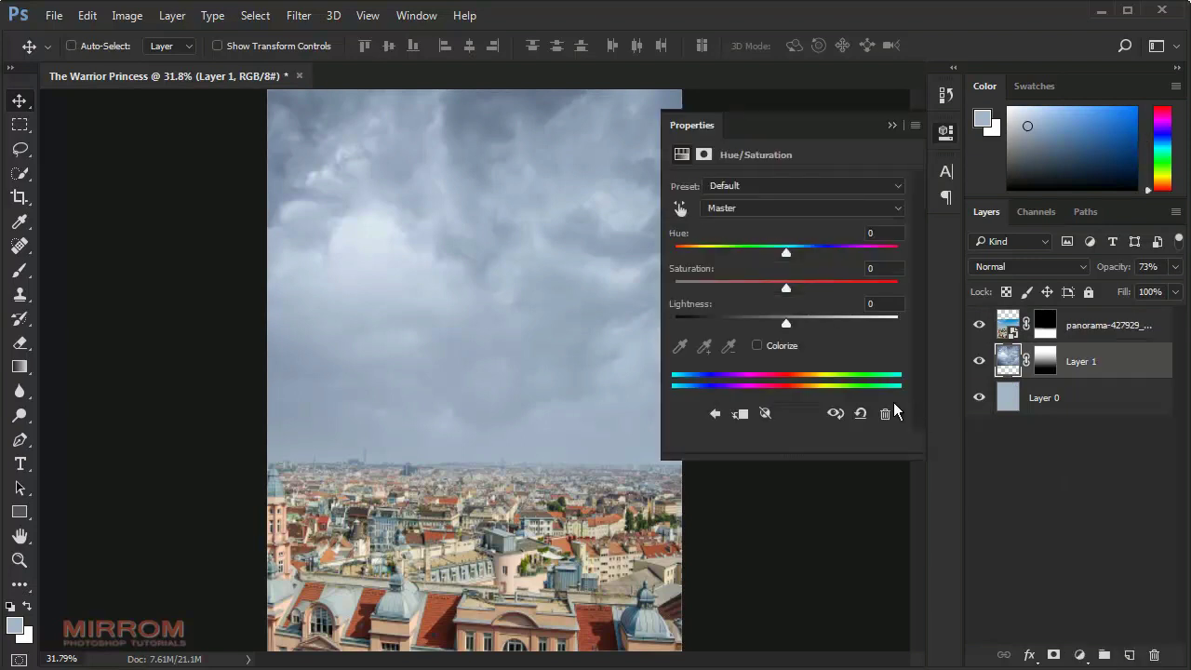
left_click(785, 443)
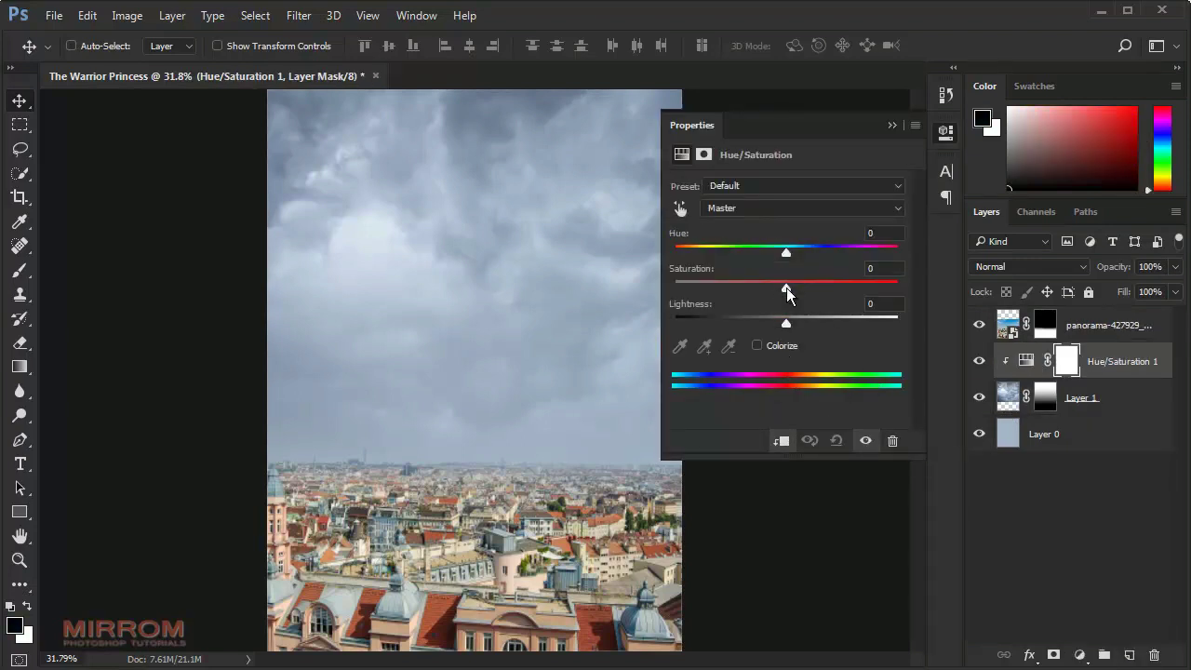
left_click_drag(786, 293, 765, 294)
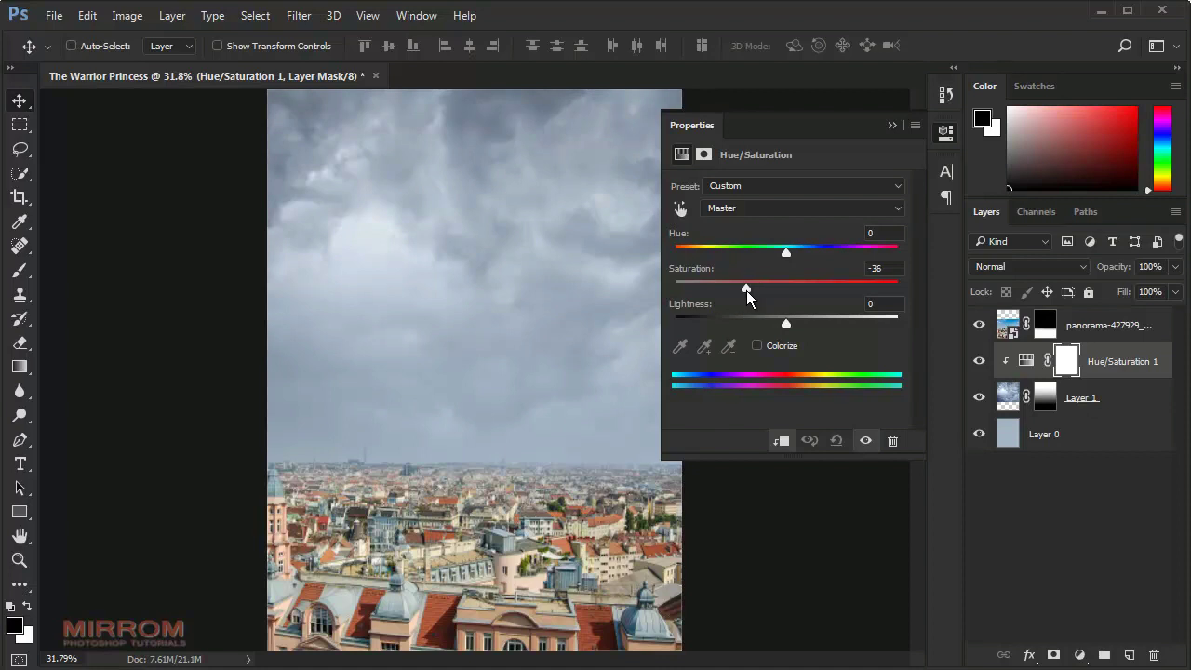
mouse_move(748, 296)
left_mouse_down()
mouse_move(736, 297)
mouse_move(734, 333)
mouse_move(769, 322)
left_mouse_up()
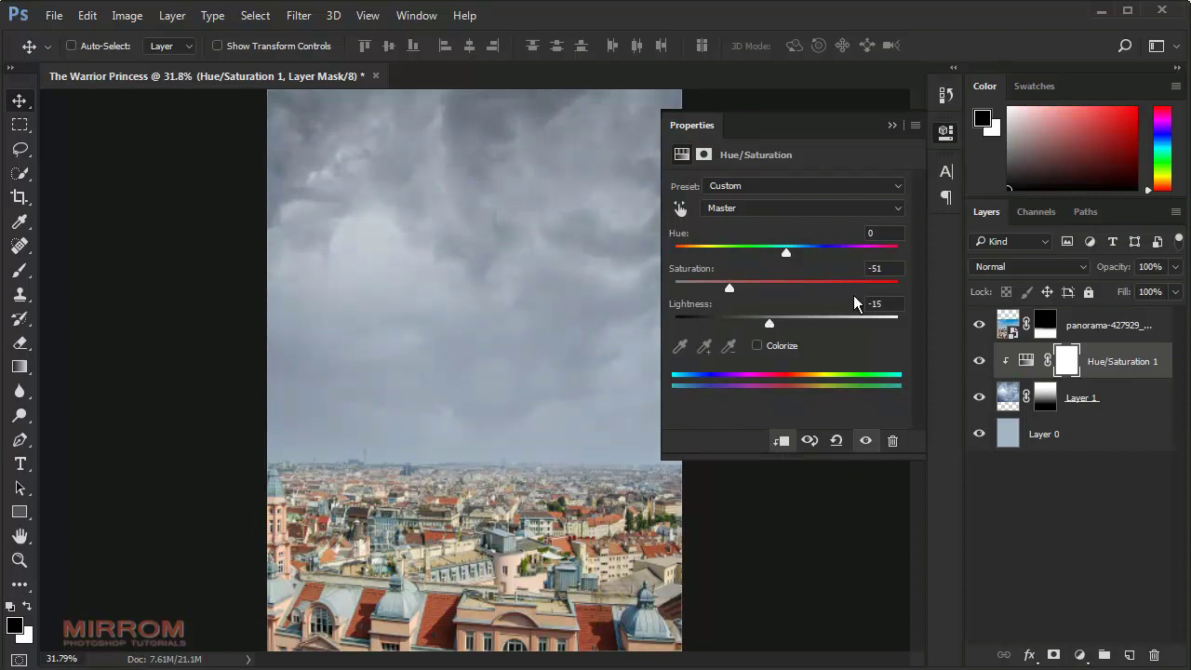
Step: Close Properties, toggle the Hue/Saturation visibility to compare, and select the panorama layer
left_click(946, 132)
left_click(979, 361)
left_click(979, 361)
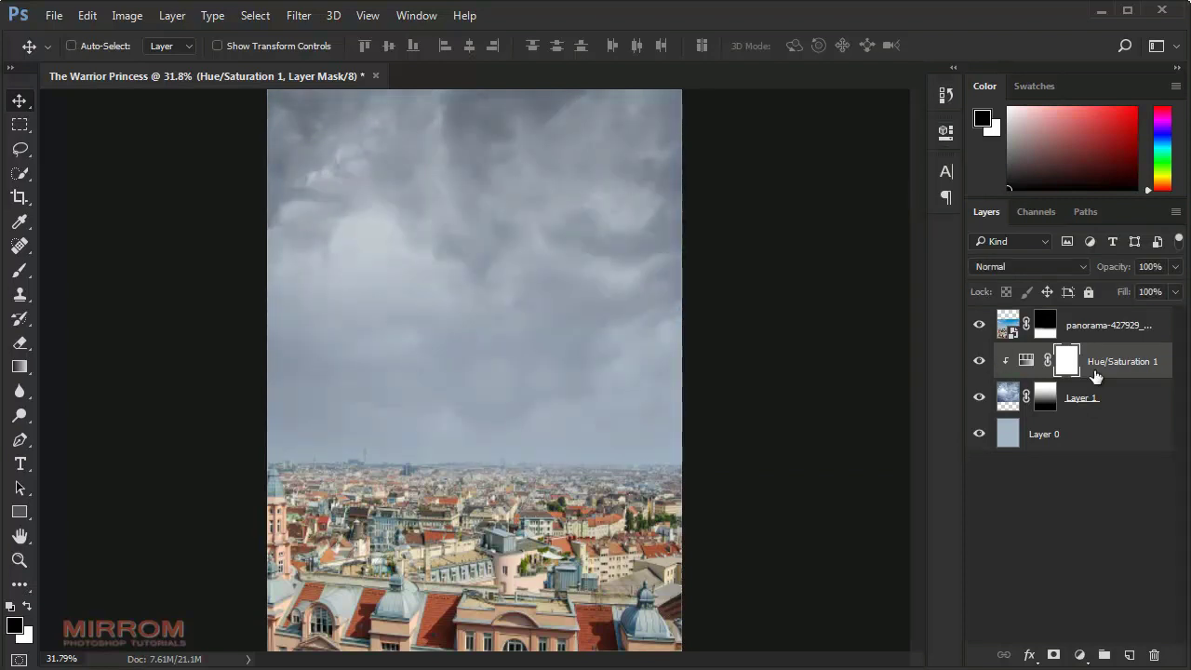
left_click(1093, 333)
left_click(1086, 655)
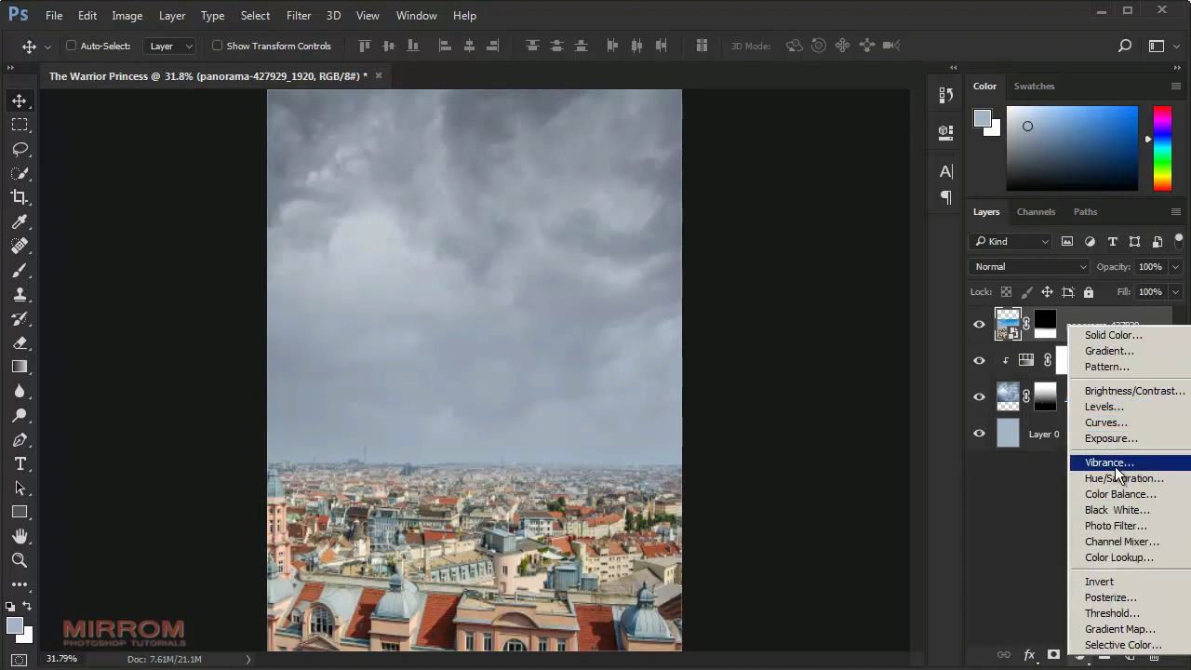
Step: Add a Brightness/Contrast layer clipped to the panorama with Brightness -126, Contrast 46
left_click(1110, 392)
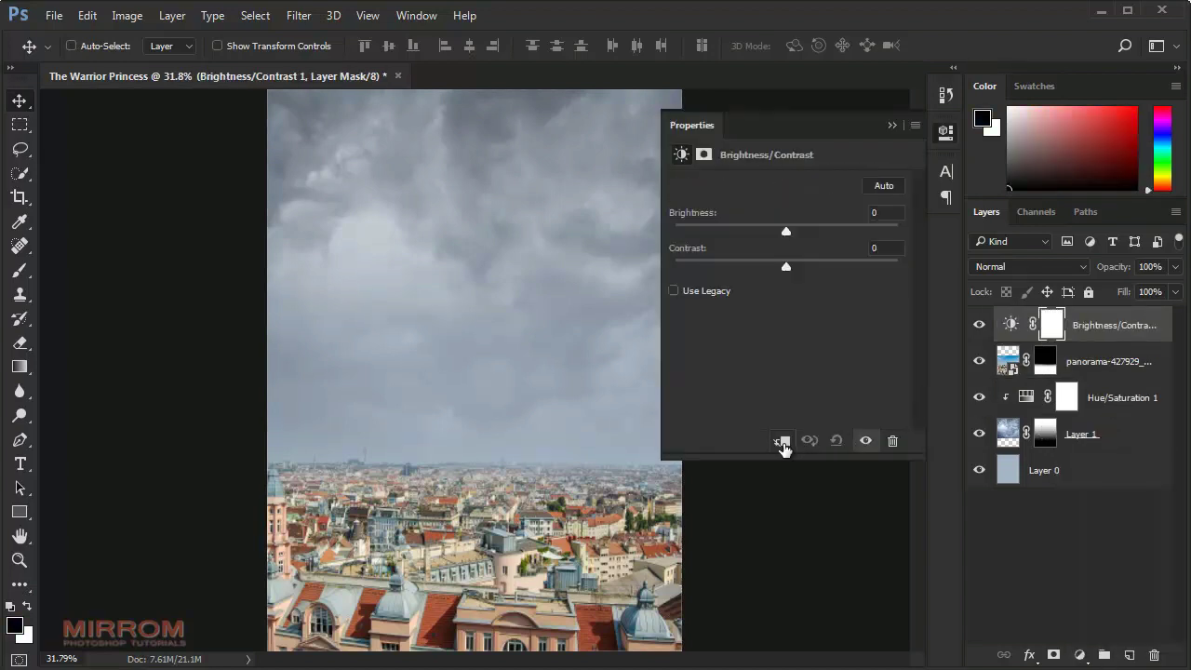
left_click(781, 443)
left_click_drag(786, 231, 703, 239)
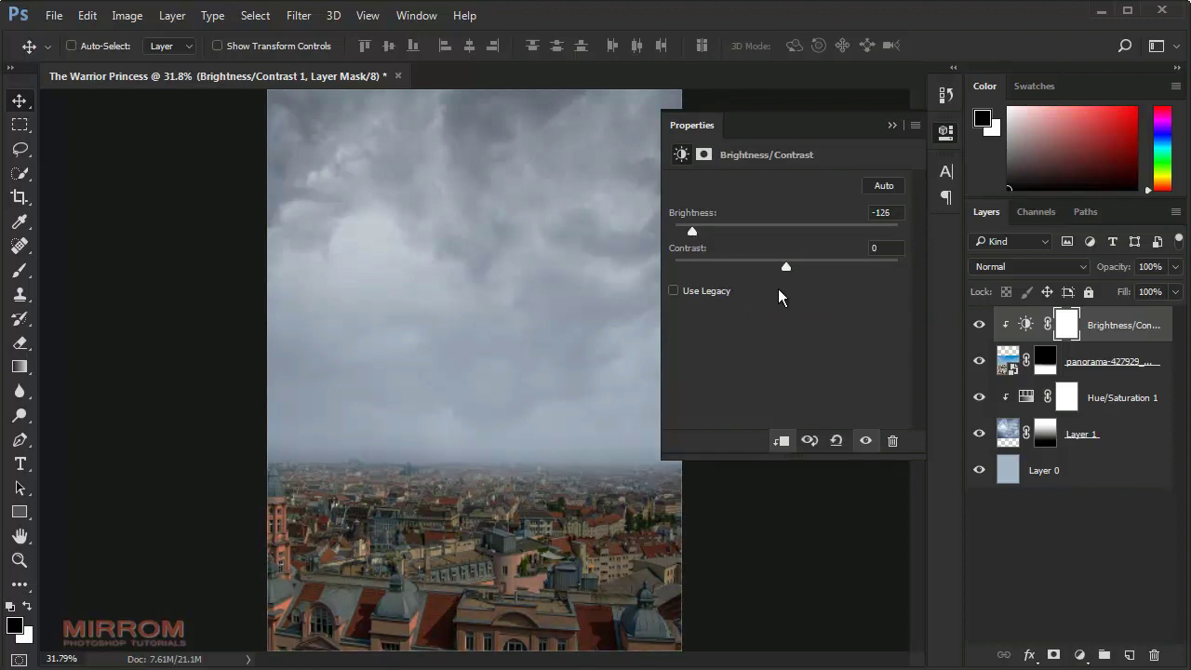
left_click_drag(796, 268, 837, 276)
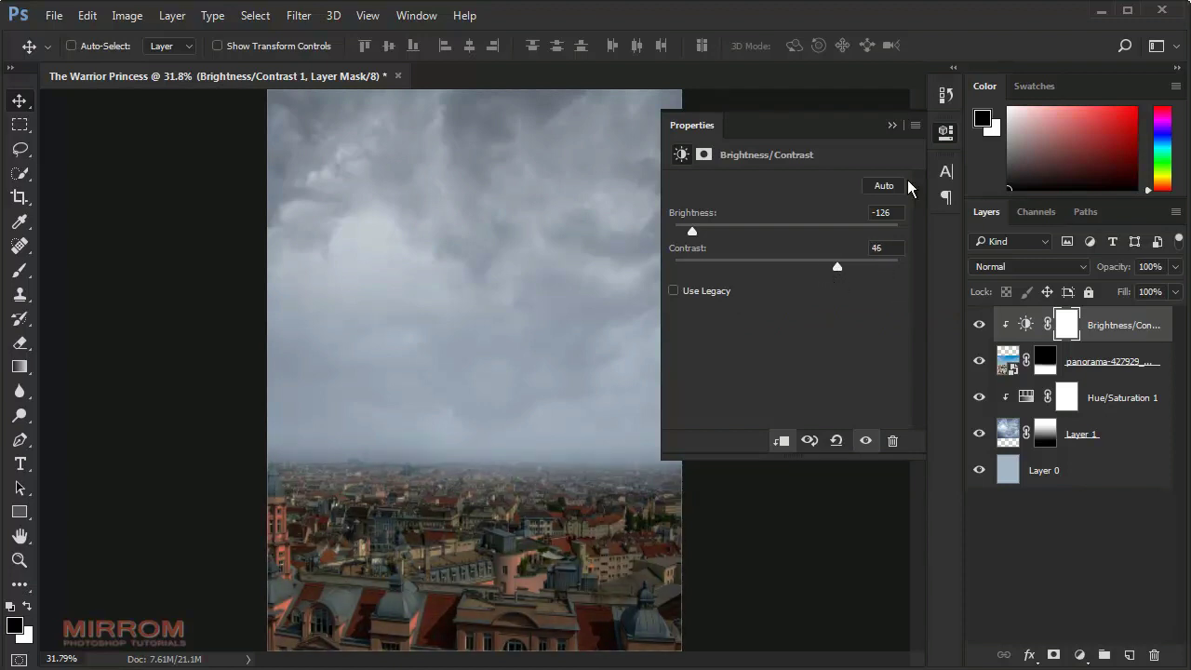
left_click(892, 126)
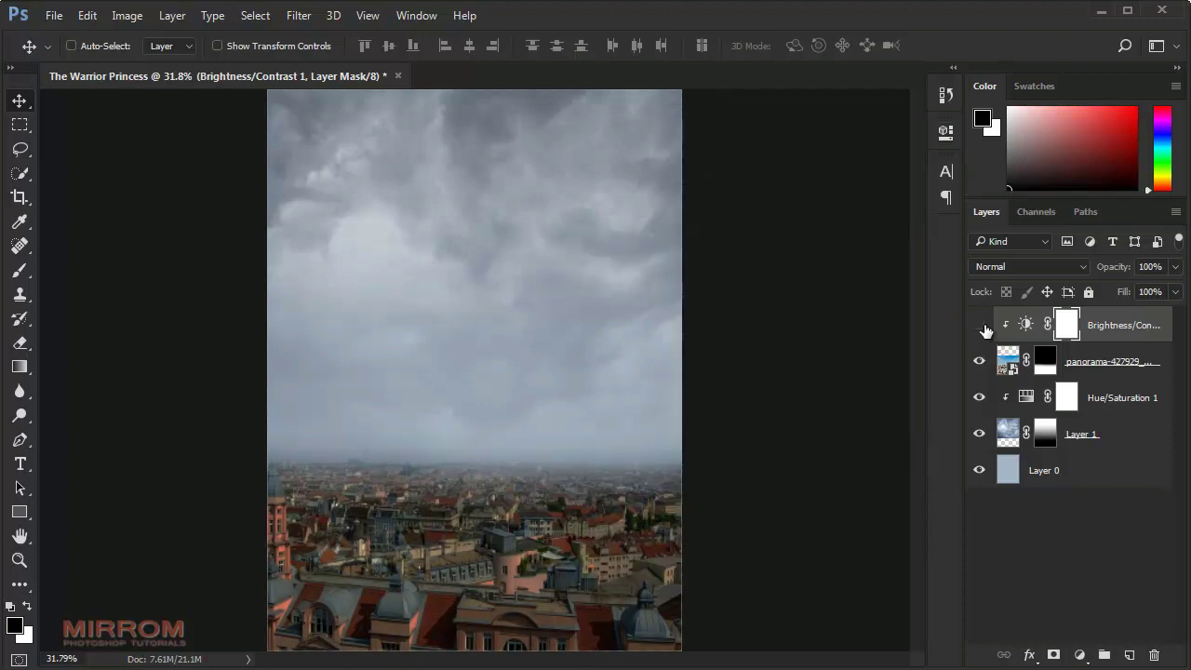
left_click(1026, 324)
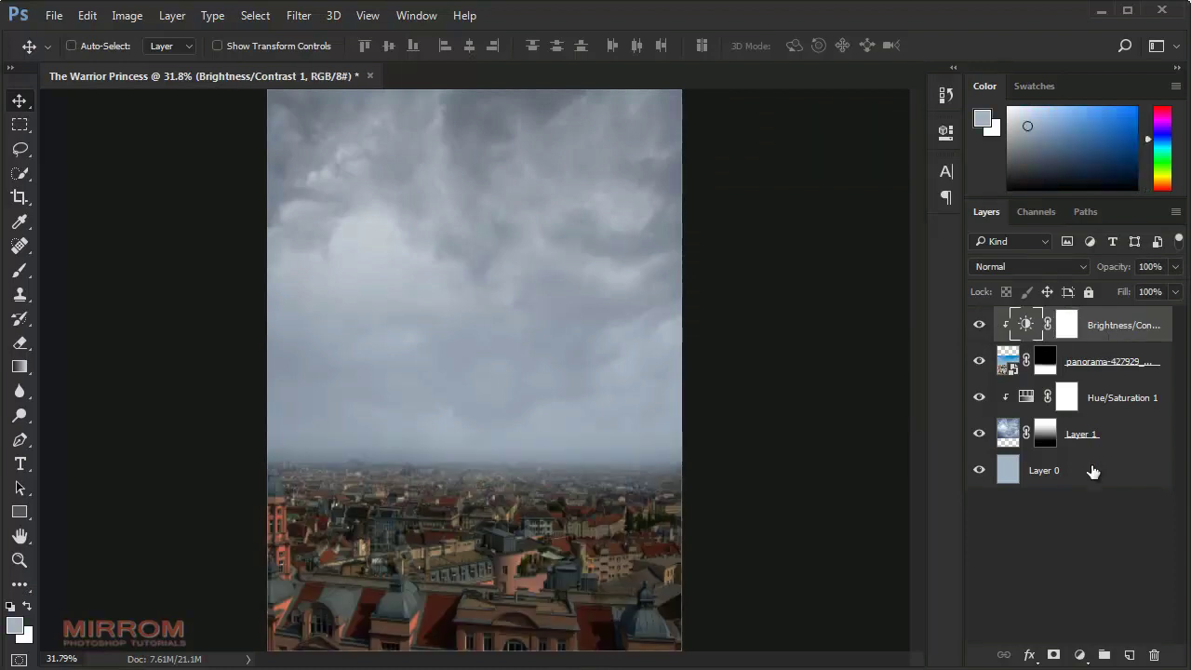
Step: Stamp all visible layers into a merged Layer 2 and toggle it to compare
key("ctrl+shift+alt+e")
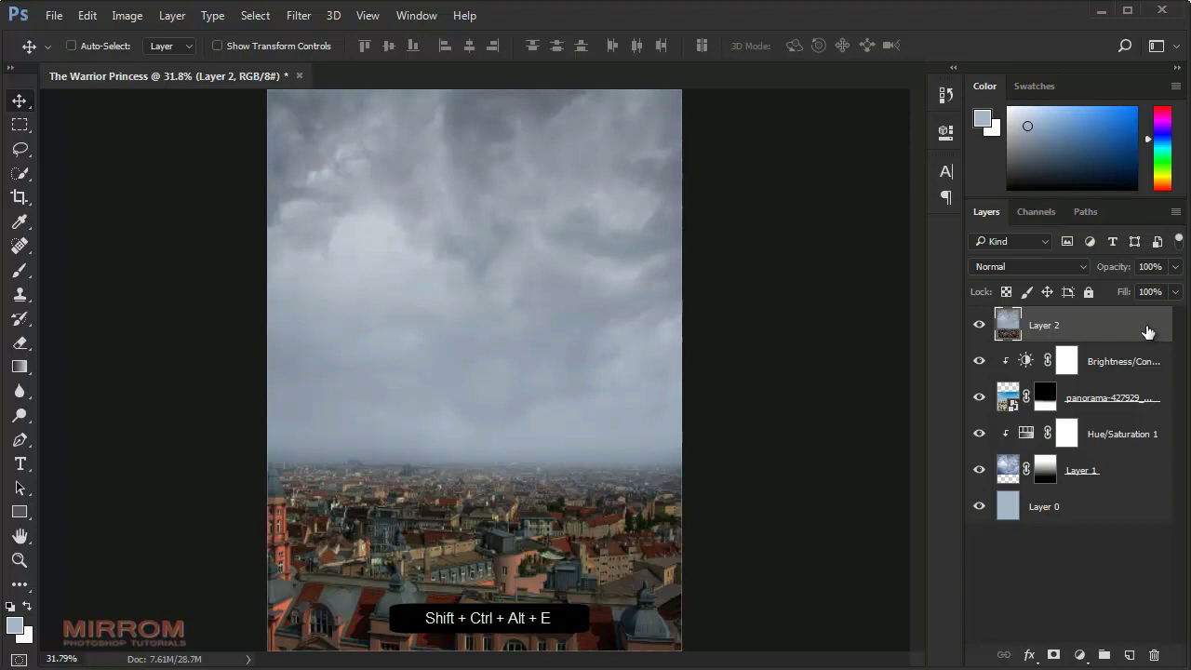
left_click(979, 324)
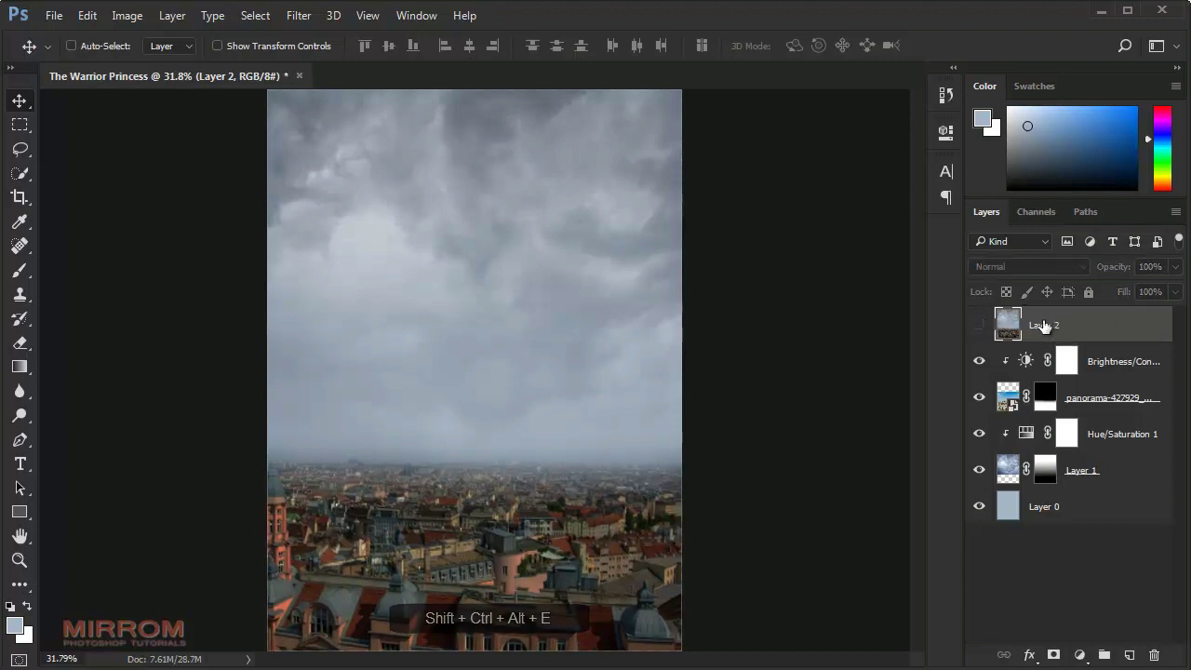
left_click(979, 325)
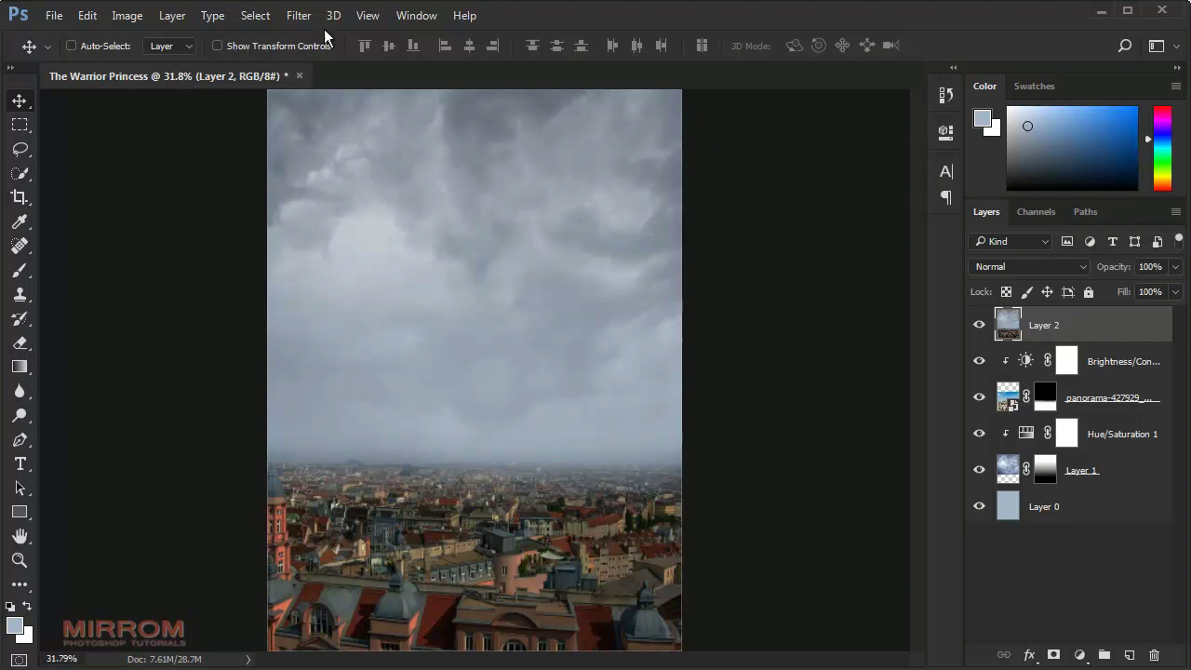
Step: Apply Camera Raw to Layer 2: Clarity -63, Contrast -8, Highlights -41, Shadows -32
left_click(300, 16)
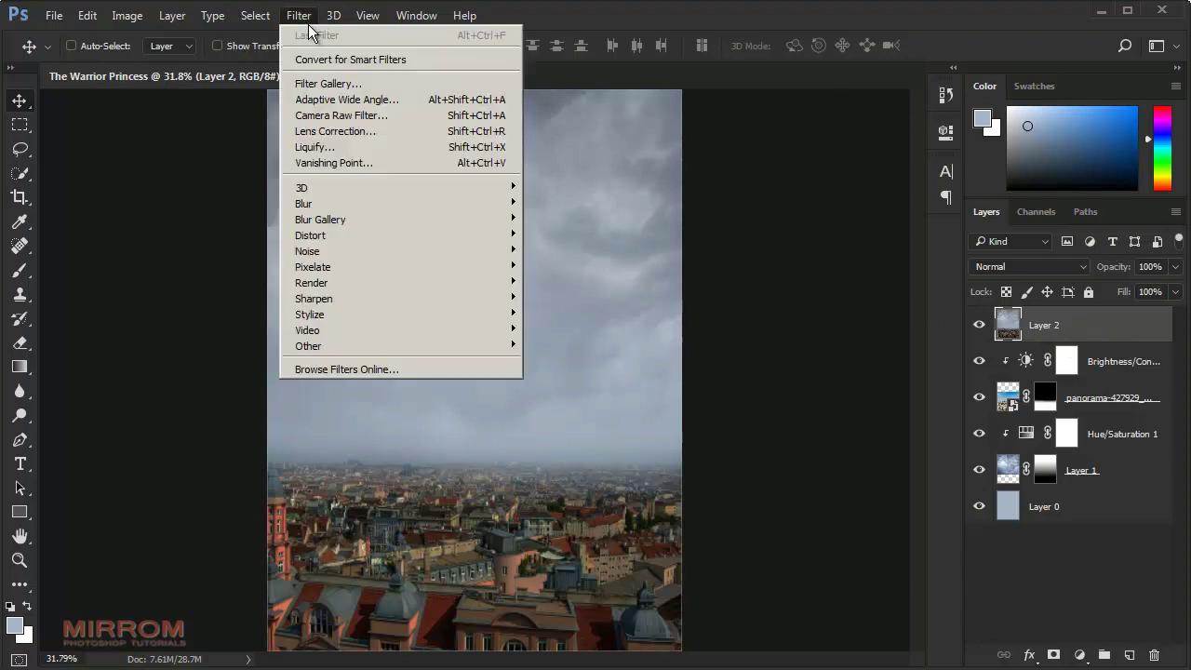
left_click(450, 116)
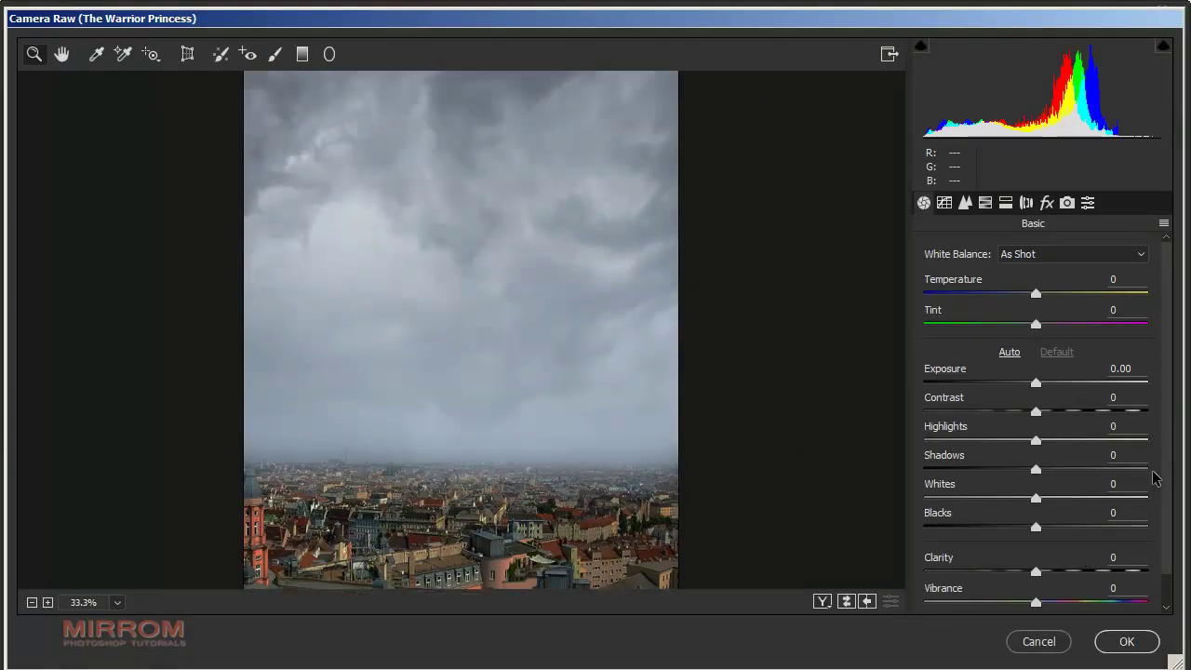
scroll(1169, 459, "down", 1)
left_click_drag(1023, 537, 976, 542)
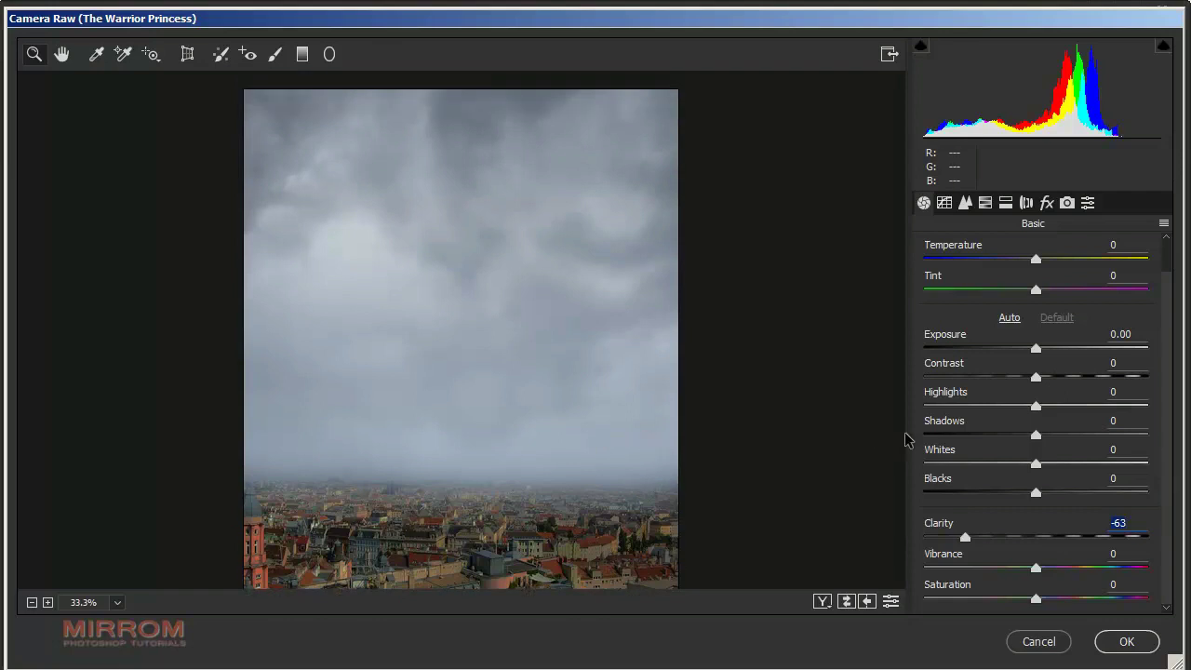
mouse_move(1033, 380)
left_mouse_down()
mouse_move(1028, 407)
mouse_move(991, 412)
mouse_move(1051, 434)
mouse_move(1002, 433)
left_mouse_up()
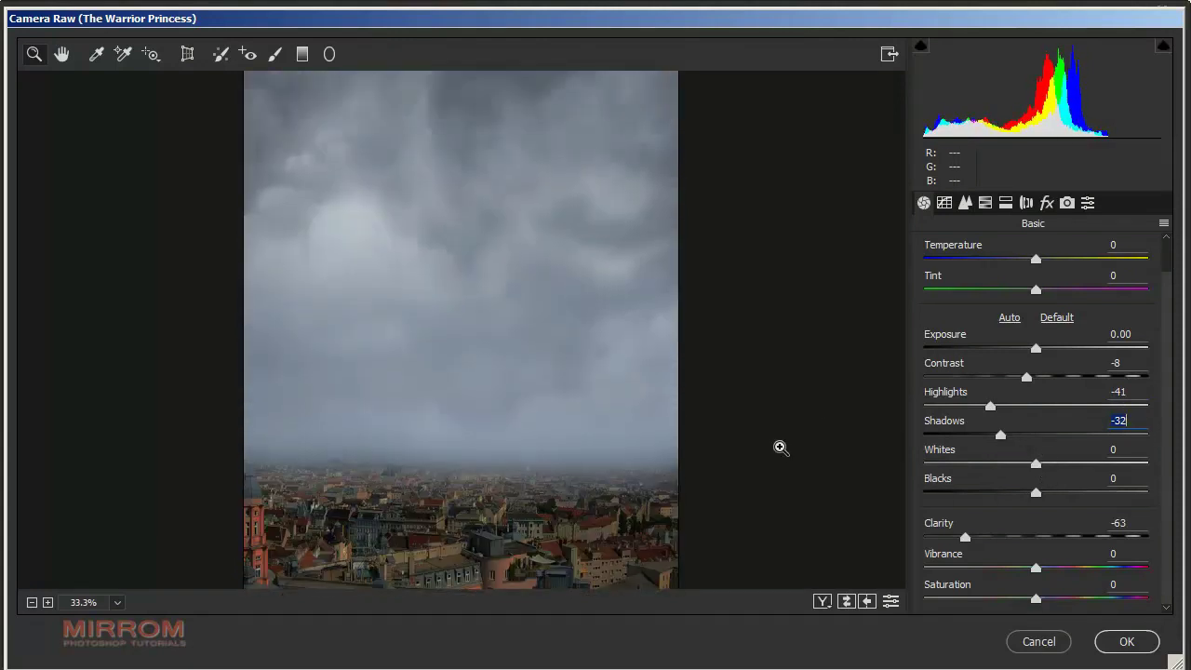
left_click(1124, 641)
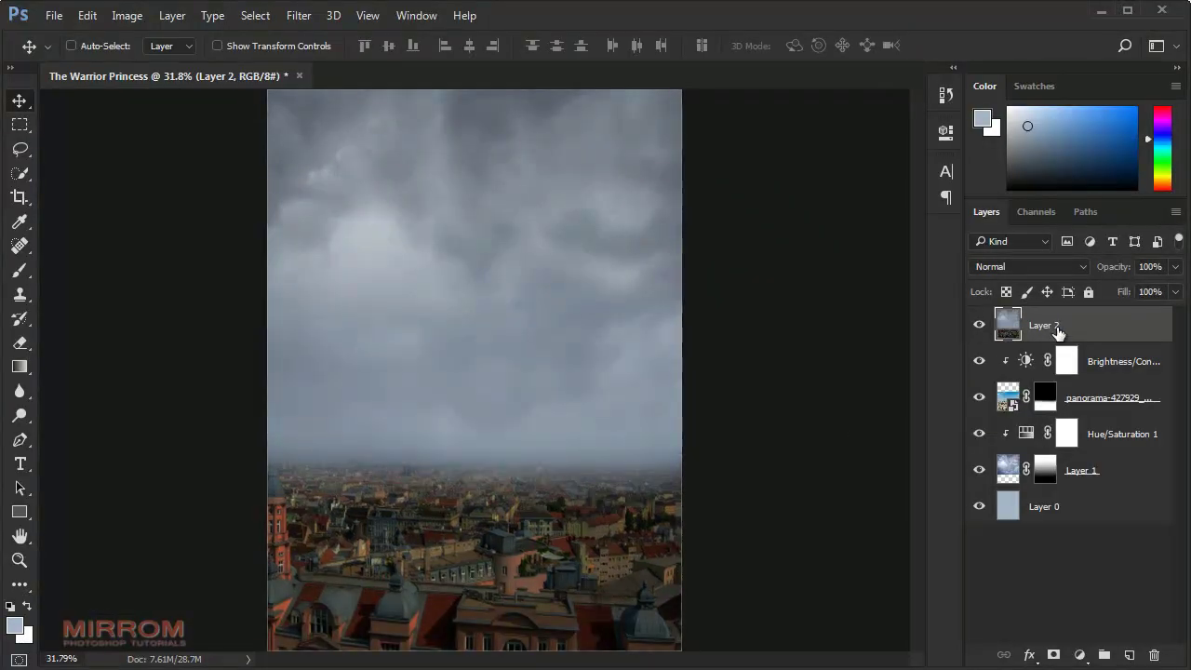
Step: Add a new empty layer and load the 430 px cloud brush at 22% opacity
left_click(1129, 655)
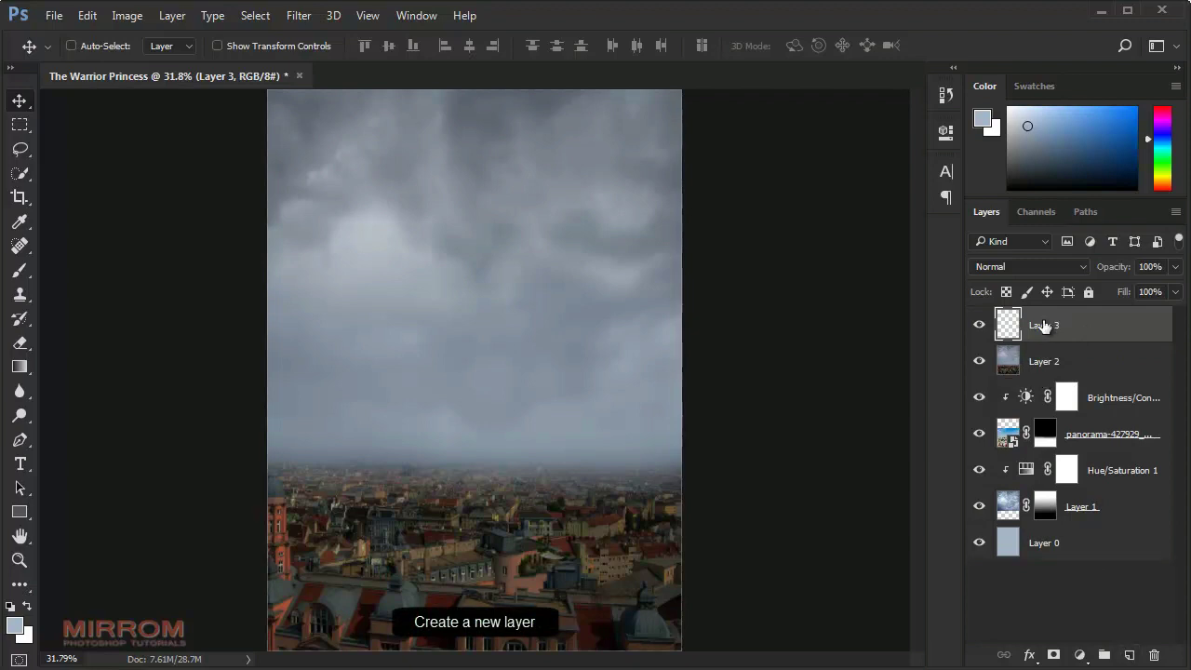
key("b")
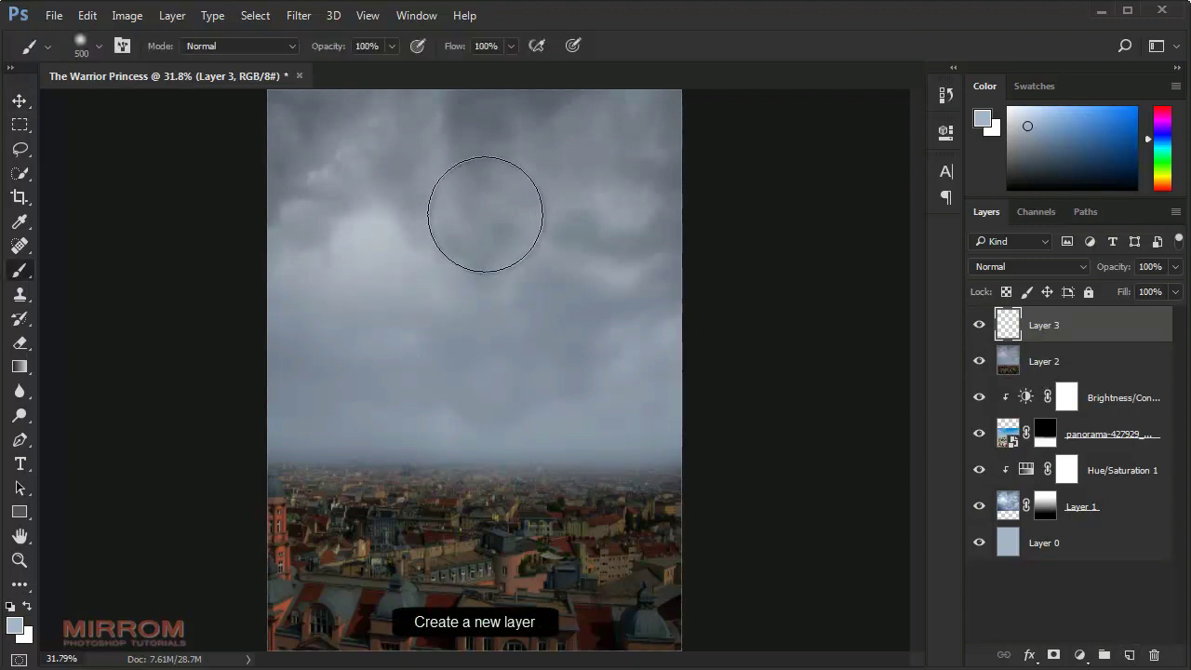
right_click(487, 207)
left_click(629, 389)
left_click(431, 465)
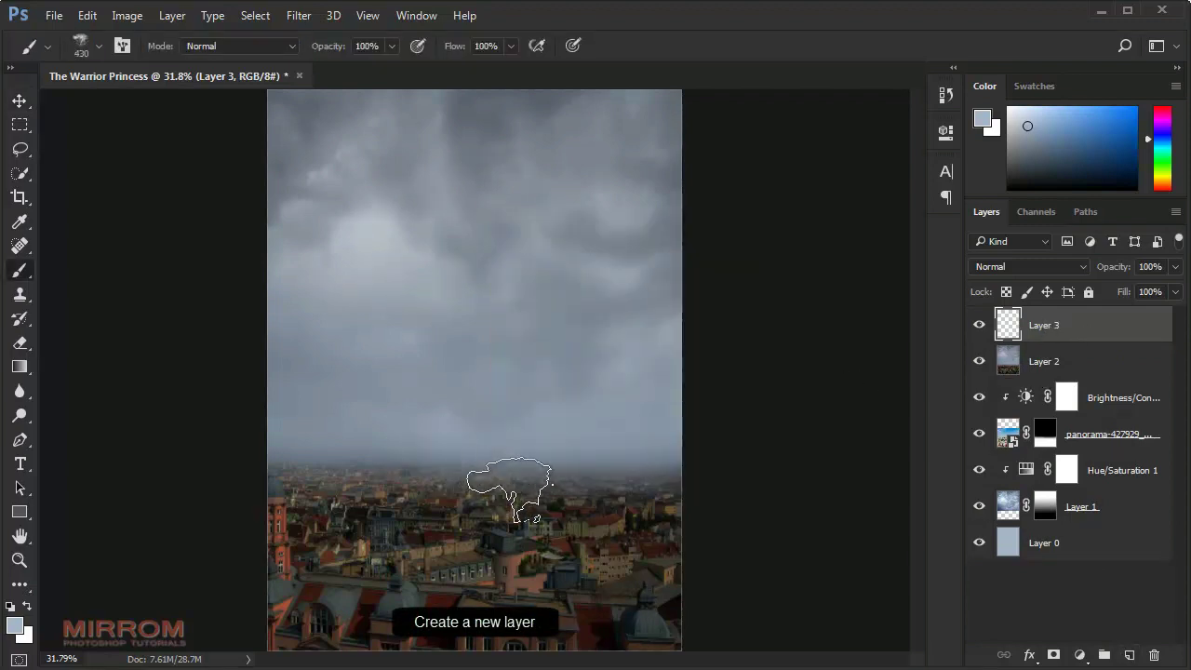
left_click(392, 46)
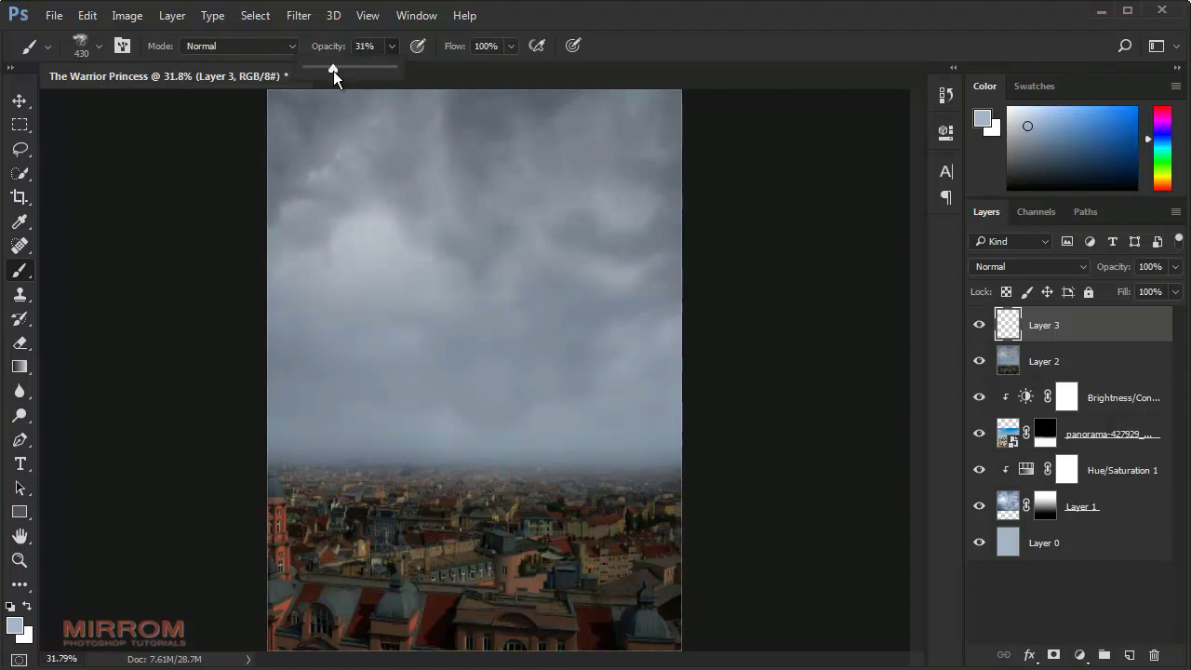
left_click_drag(392, 53, 324, 69)
Step: Paint soft cloud haze along the city horizon with a 300 px brush at 11% opacity
key("bracketleft")
key("bracketleft")
key("bracketleft")
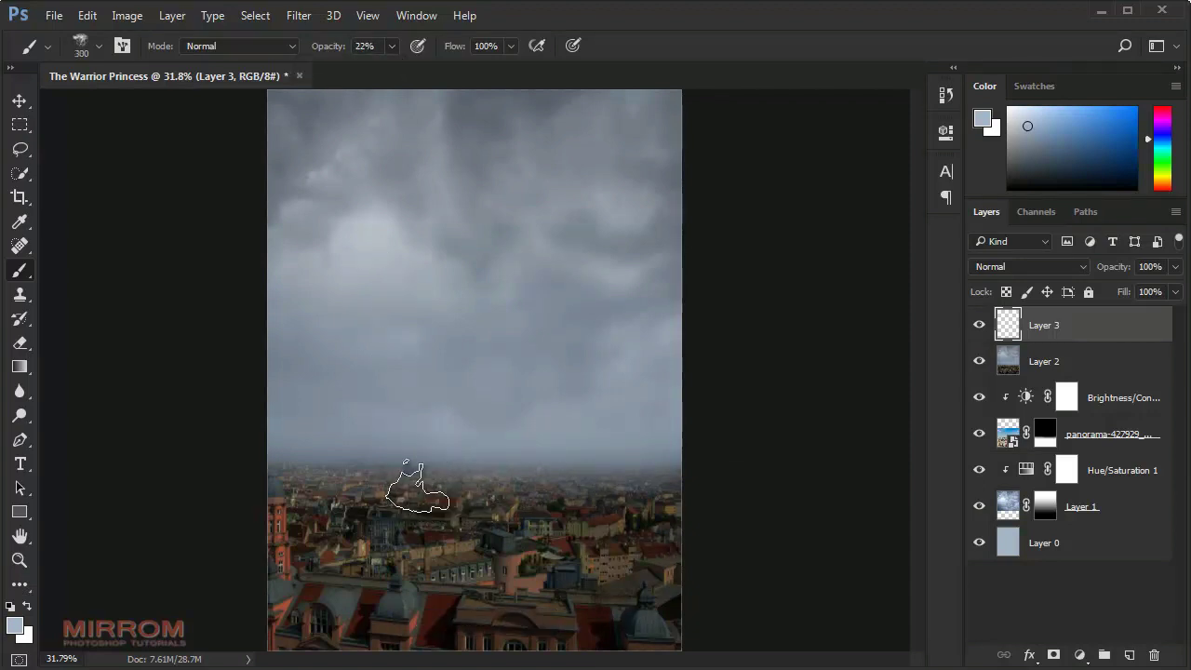
left_click_drag(330, 473, 705, 478)
key("bracketright")
key("1")
key("1")
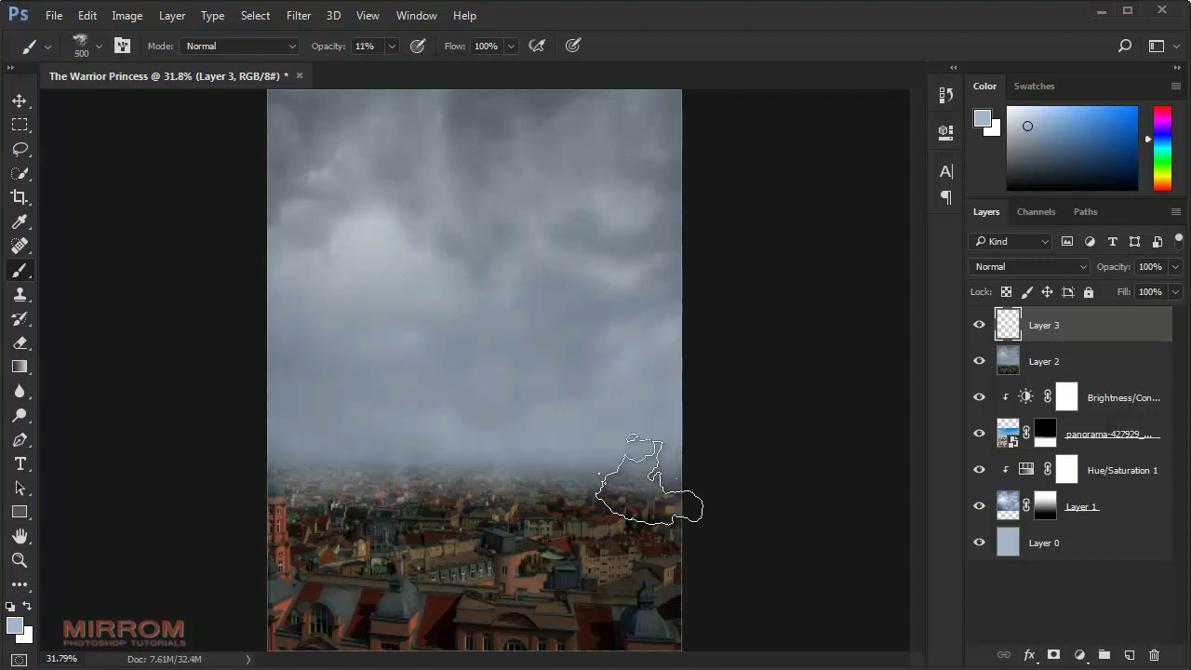
key("bracketright")
key("bracketleft")
key("bracketleft")
key("bracketleft")
left_click_drag(412, 478, 652, 445)
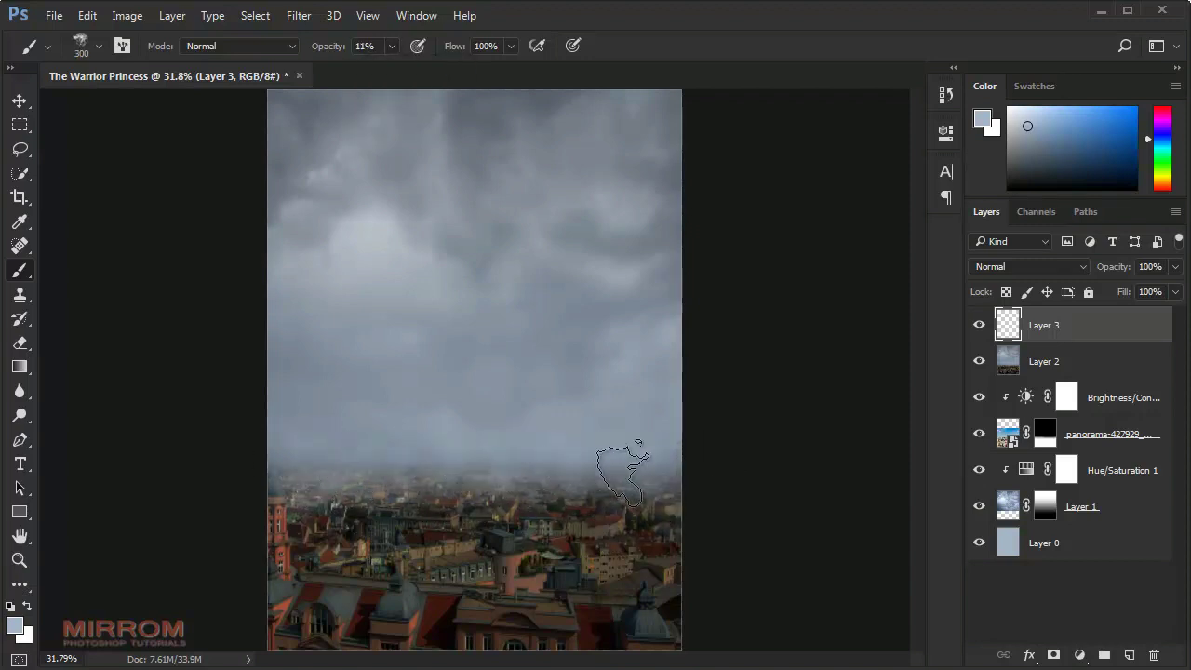
Step: Set Layer 3's opacity to 70%
left_click_drag(1117, 268, 1114, 270)
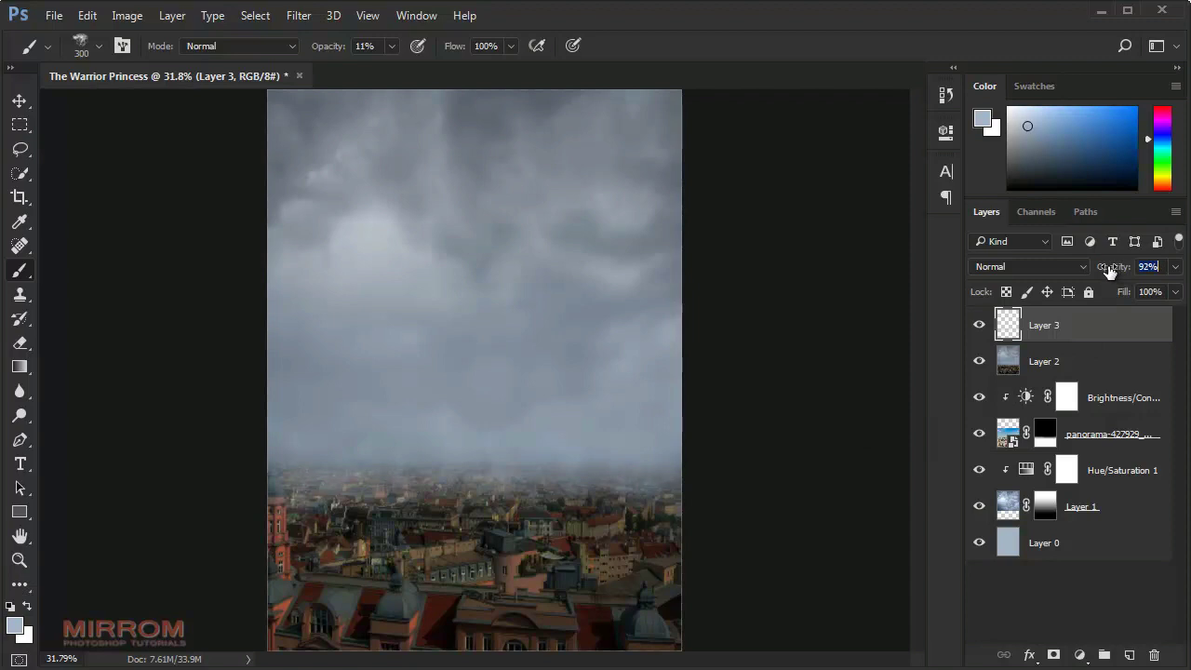
type("70")
key("Return")
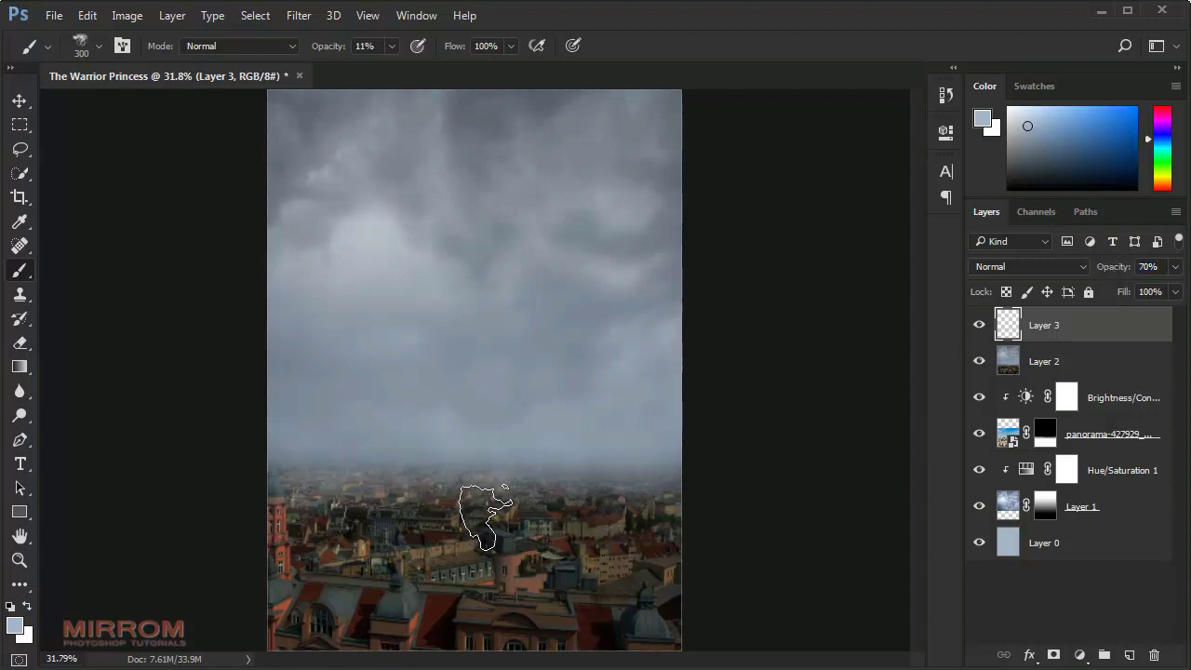
key("bracketright")
key("bracketright")
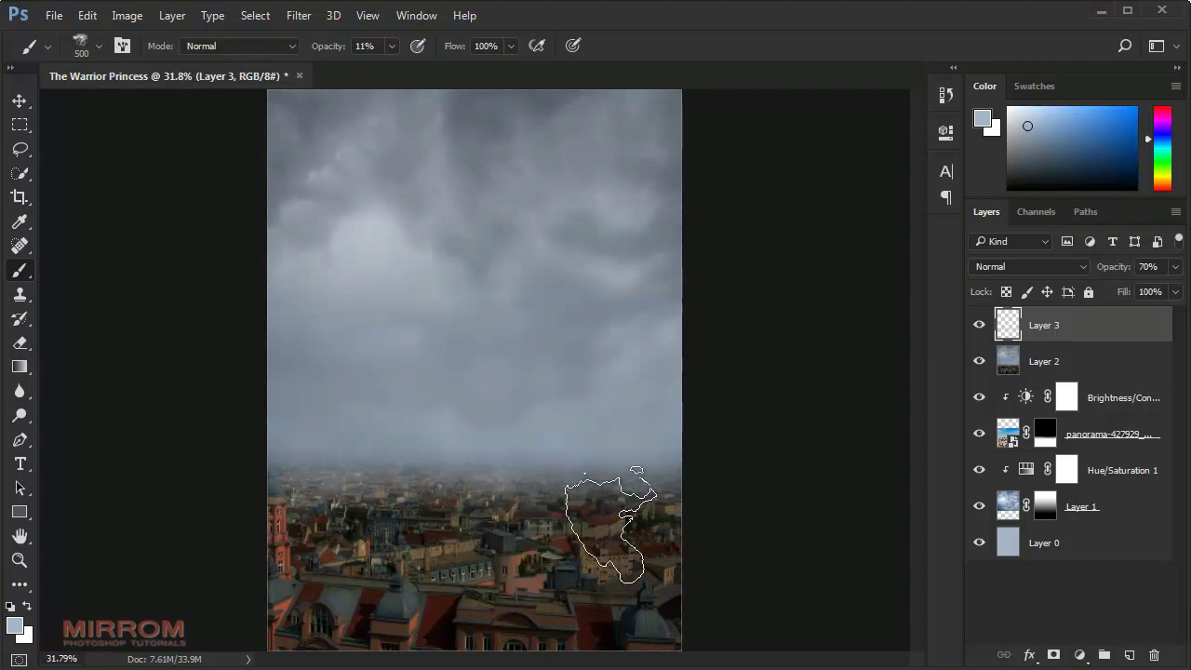
key("bracketleft")
key("bracketleft")
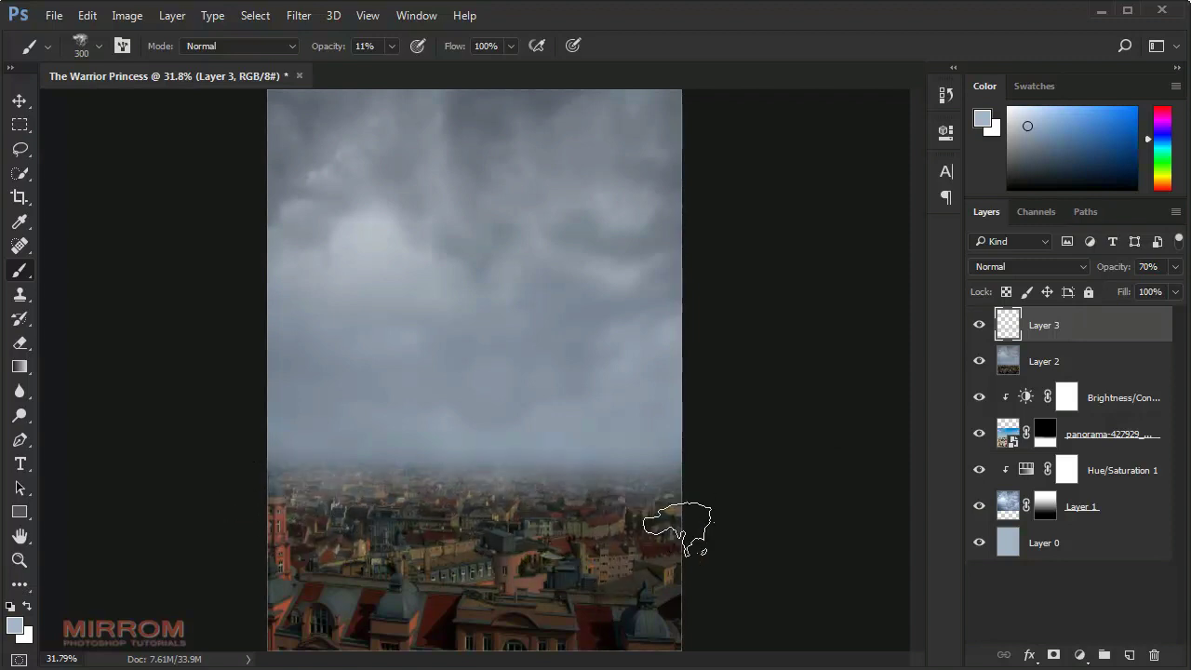
Step: Add a Levels adjustment with input levels 29 / 0.82 / 255 and output black at 15
key("v")
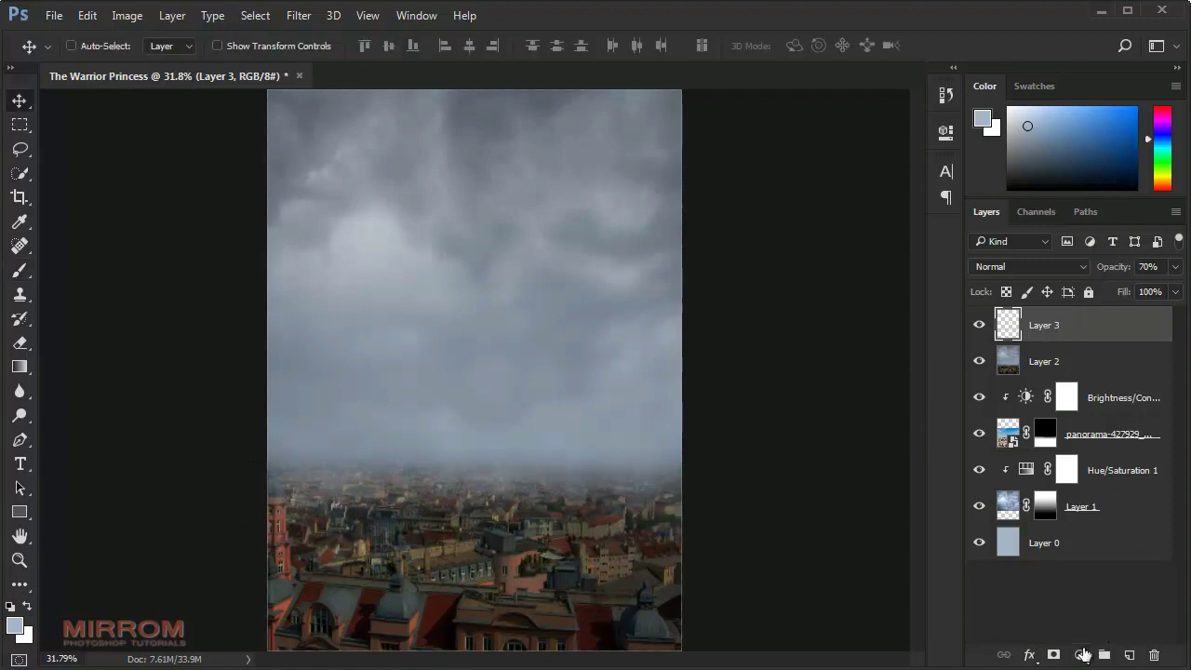
left_click(1083, 655)
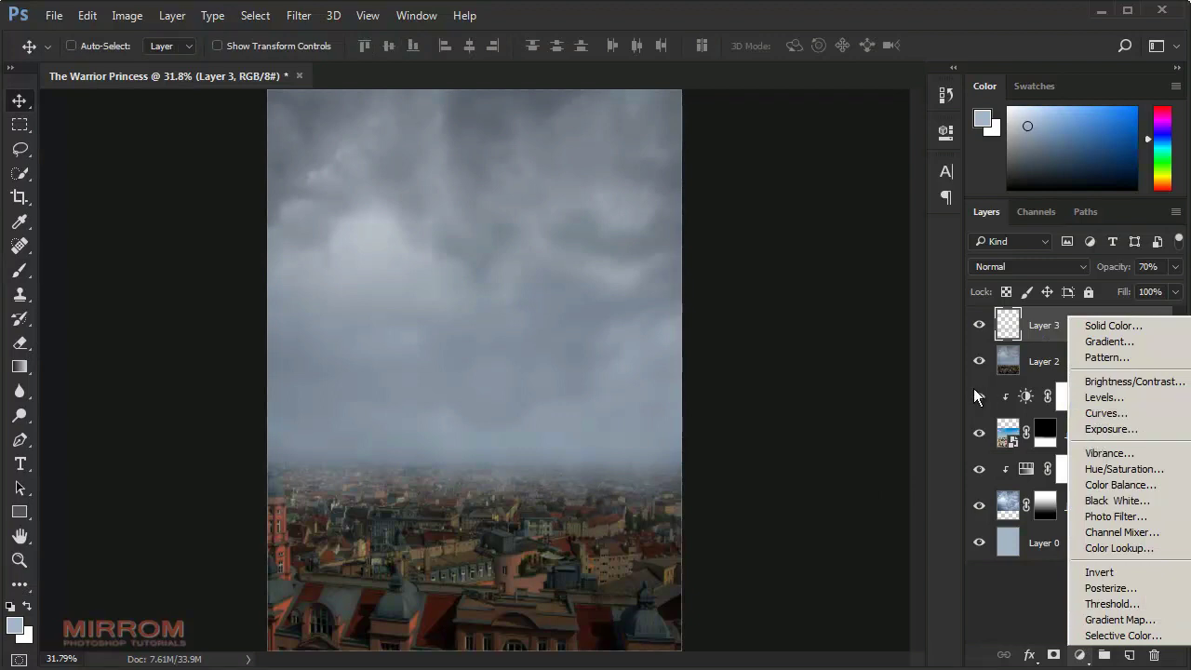
left_click(1100, 398)
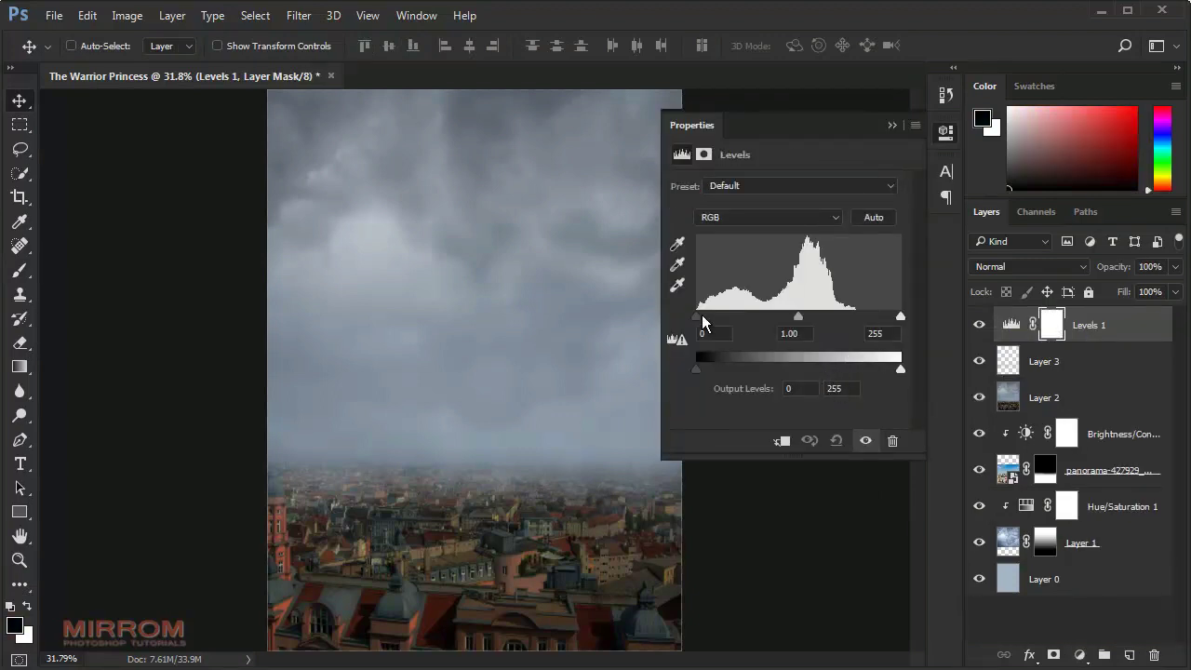
left_click_drag(698, 318, 722, 322)
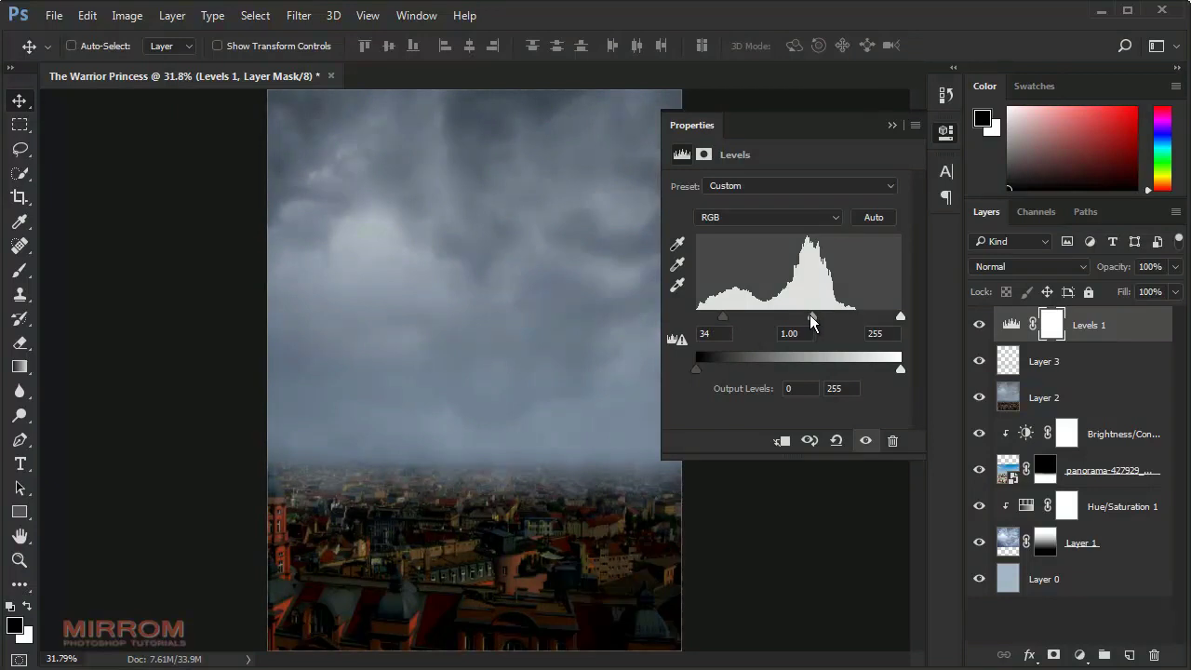
left_click_drag(818, 320, 830, 315)
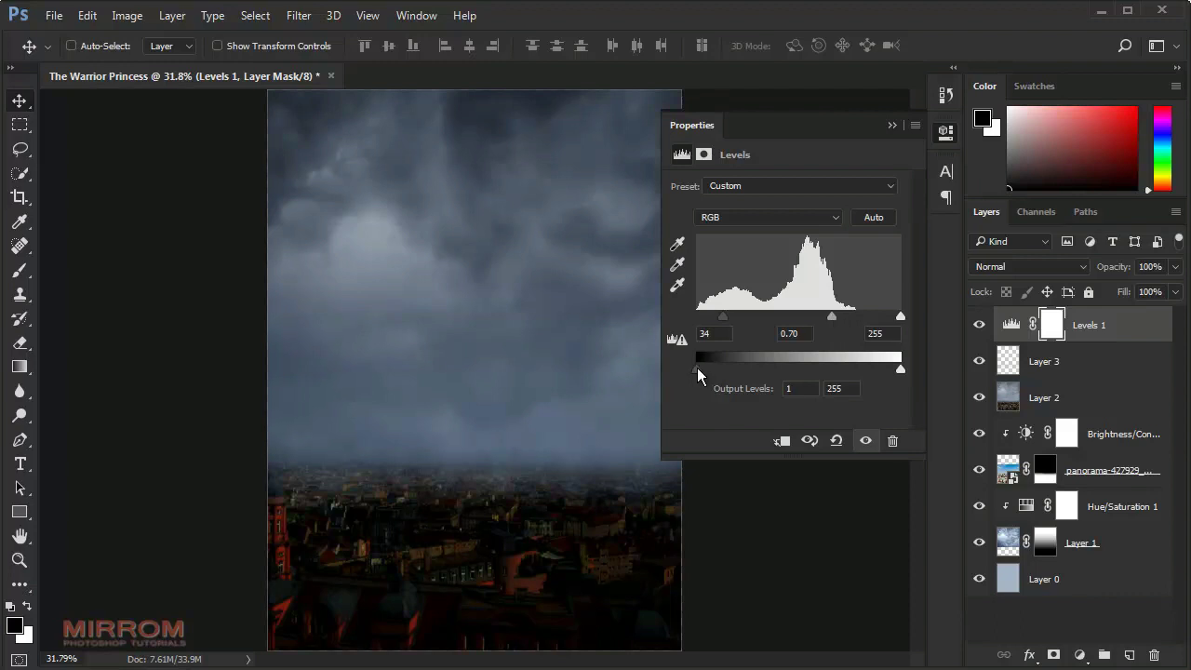
left_click_drag(698, 369, 708, 368)
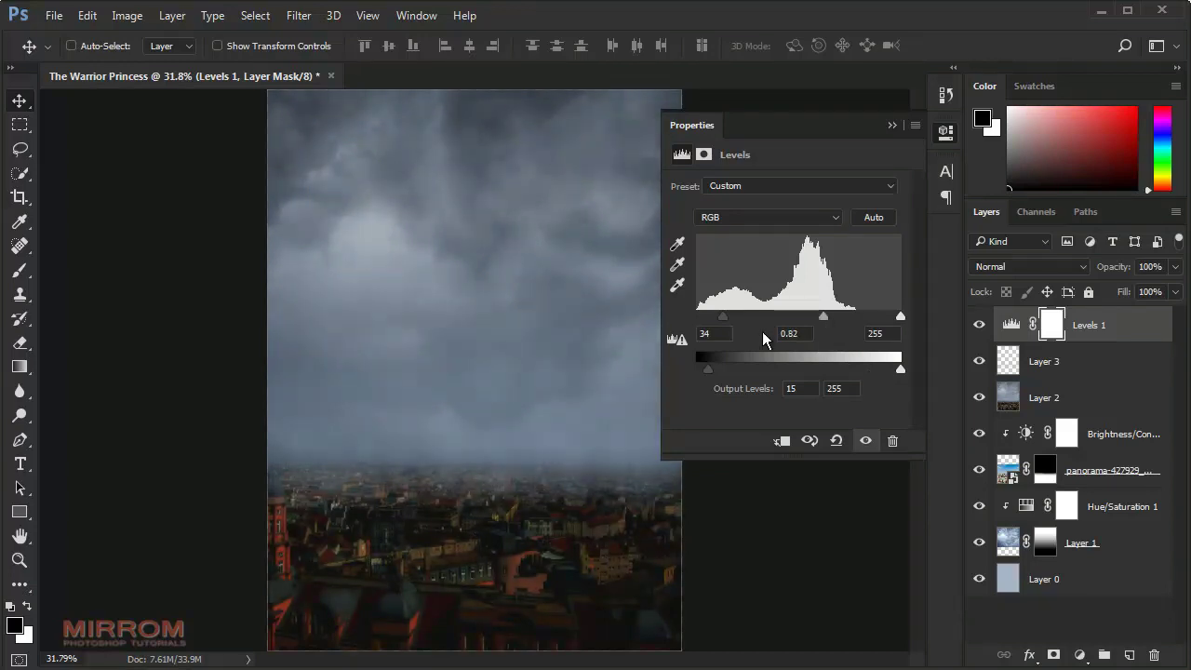
left_click_drag(725, 317, 723, 320)
left_click(891, 125)
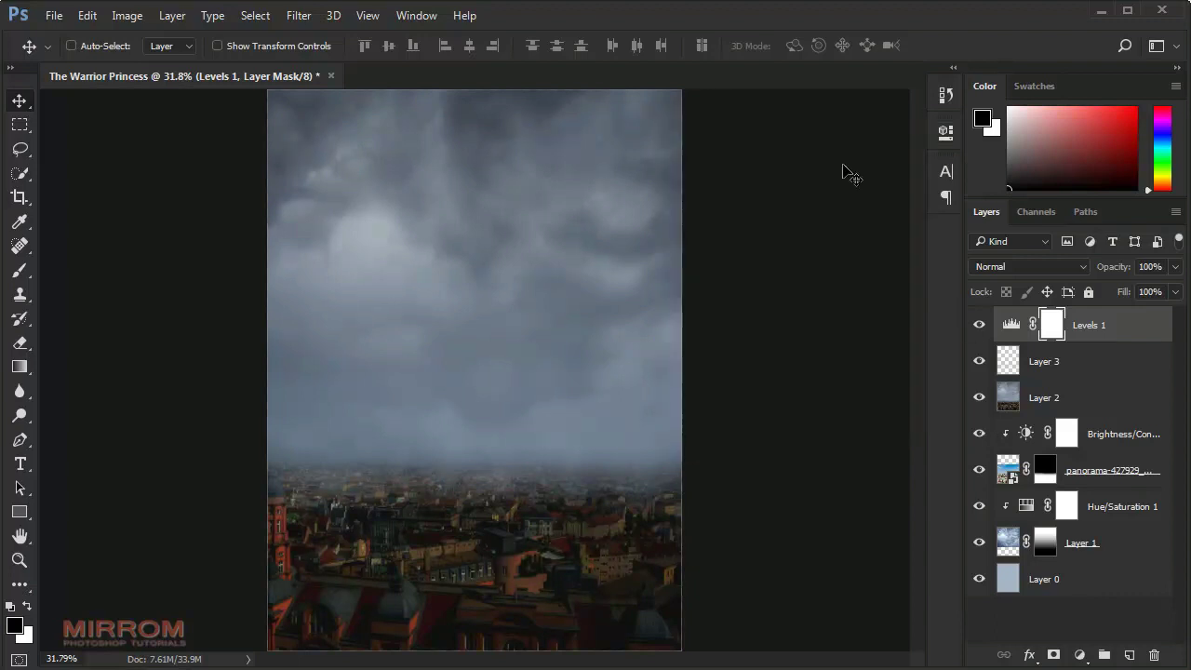
Step: Compare the Levels effect on and off, then open the cliff stock photo with Quick Selection active
double_click(979, 325)
left_click(1012, 325)
left_click(56, 16)
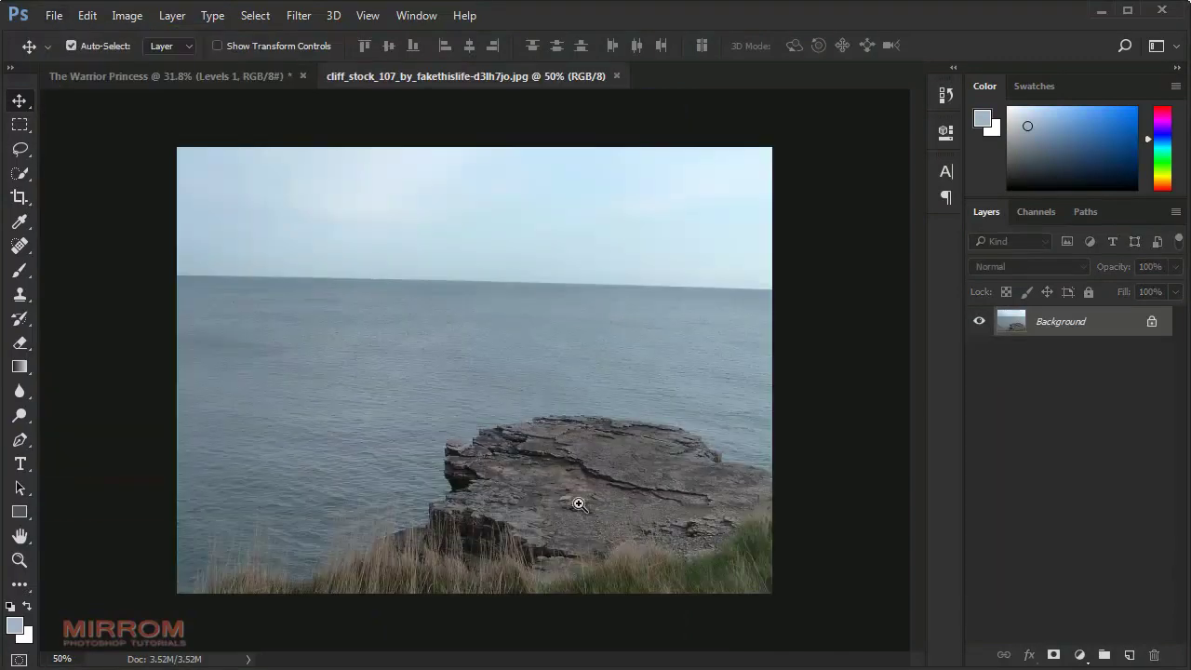
scroll(579, 499, "up", 1)
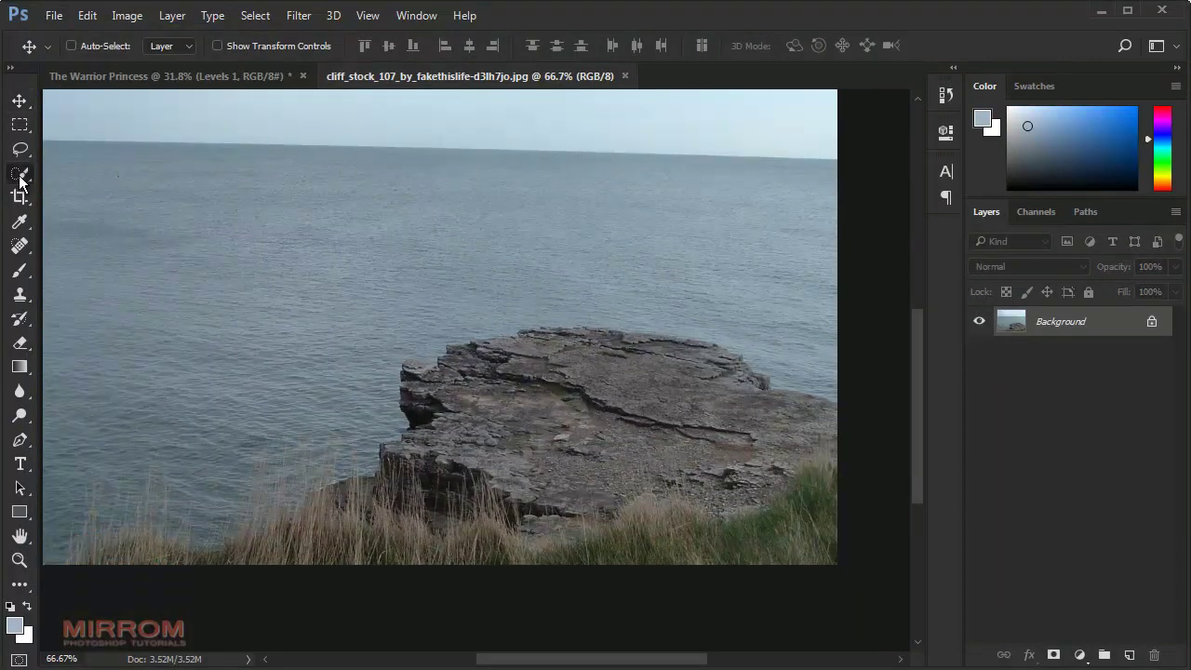
right_click(20, 173)
left_click(124, 193)
right_click(20, 173)
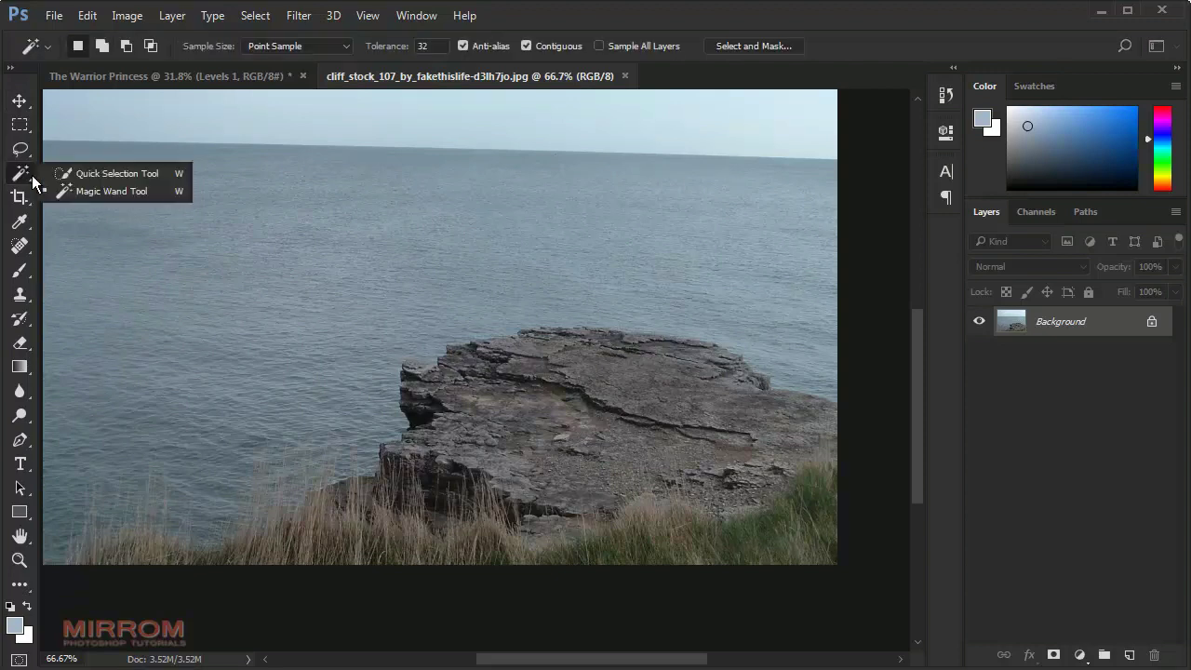
left_click(72, 174)
Step: Select the rock ledge with an enlarged brush, then add missing edges with a 10 px brush
left_click(189, 45)
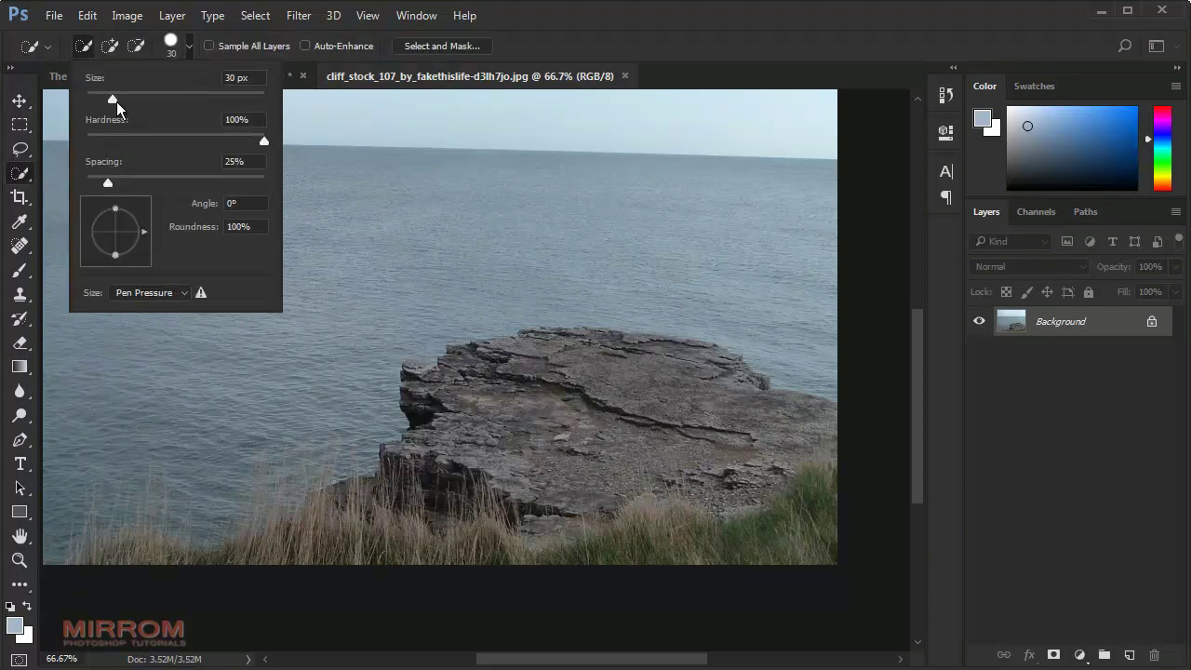
left_click_drag(112, 100, 124, 102)
left_click(502, 382)
mouse_move(562, 393)
left_mouse_down()
mouse_move(675, 418)
mouse_move(412, 492)
left_mouse_up()
key("ctrl+plus")
key("ctrl+plus")
key("bracketleft")
key("bracketleft")
key("bracketleft")
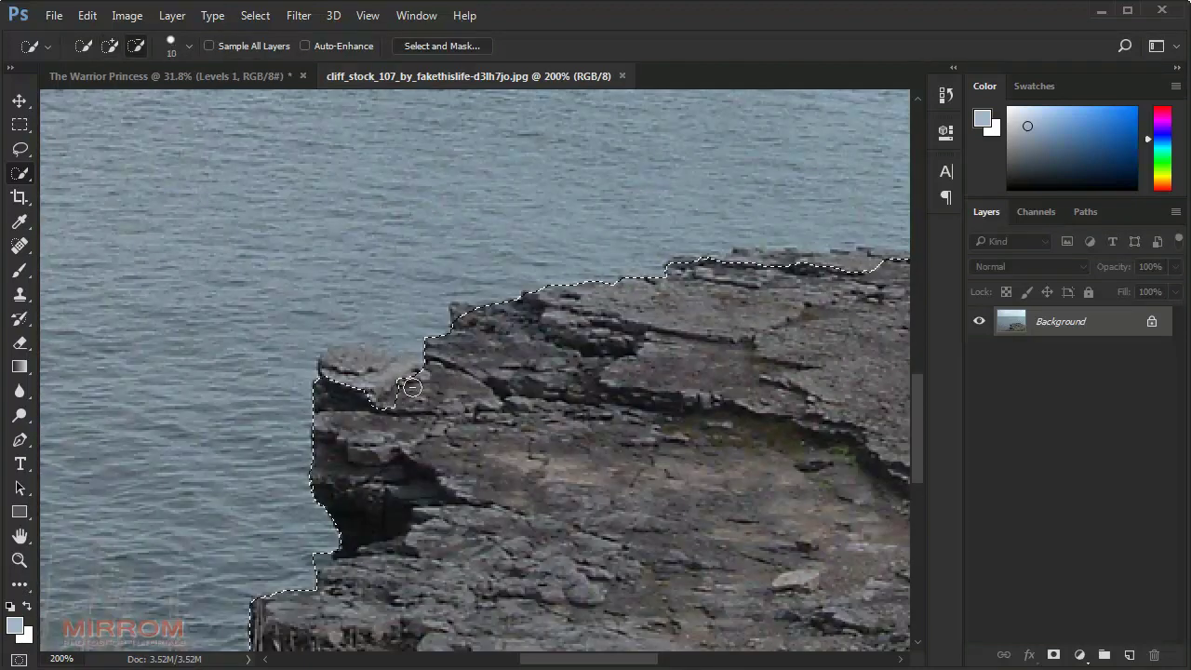
mouse_move(412, 387)
left_mouse_down()
mouse_move(874, 265)
mouse_move(783, 313)
left_mouse_up()
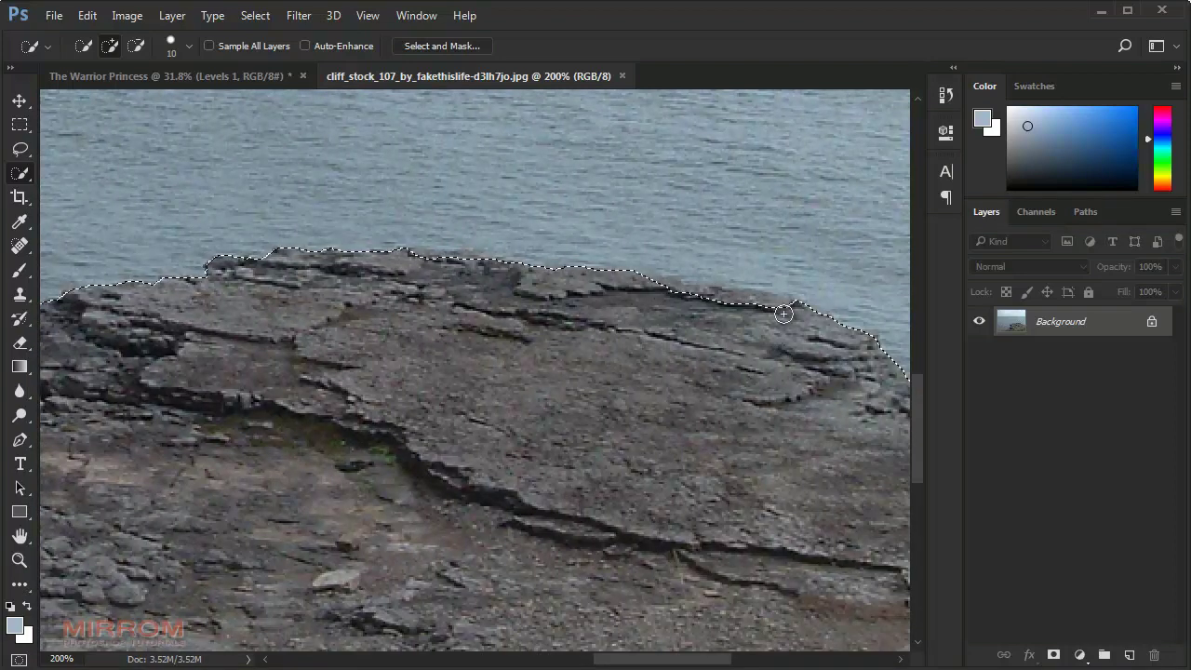
Step: Add a layer mask so only the selected rock and grass remain
key("ctrl+0")
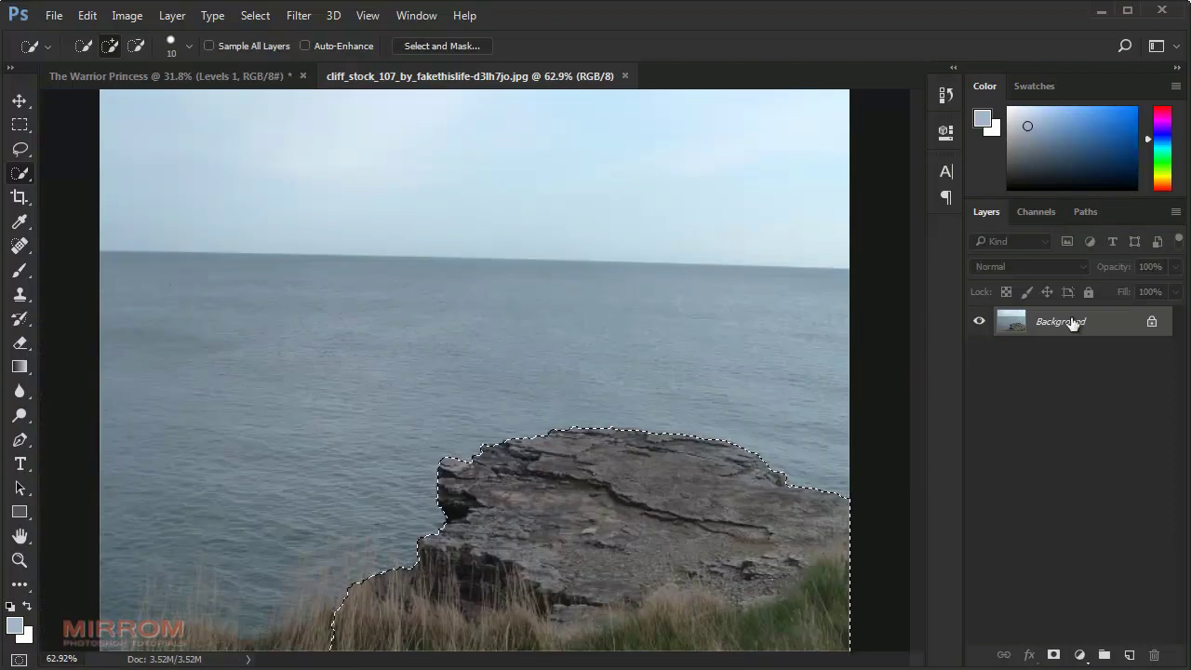
left_click(1054, 654)
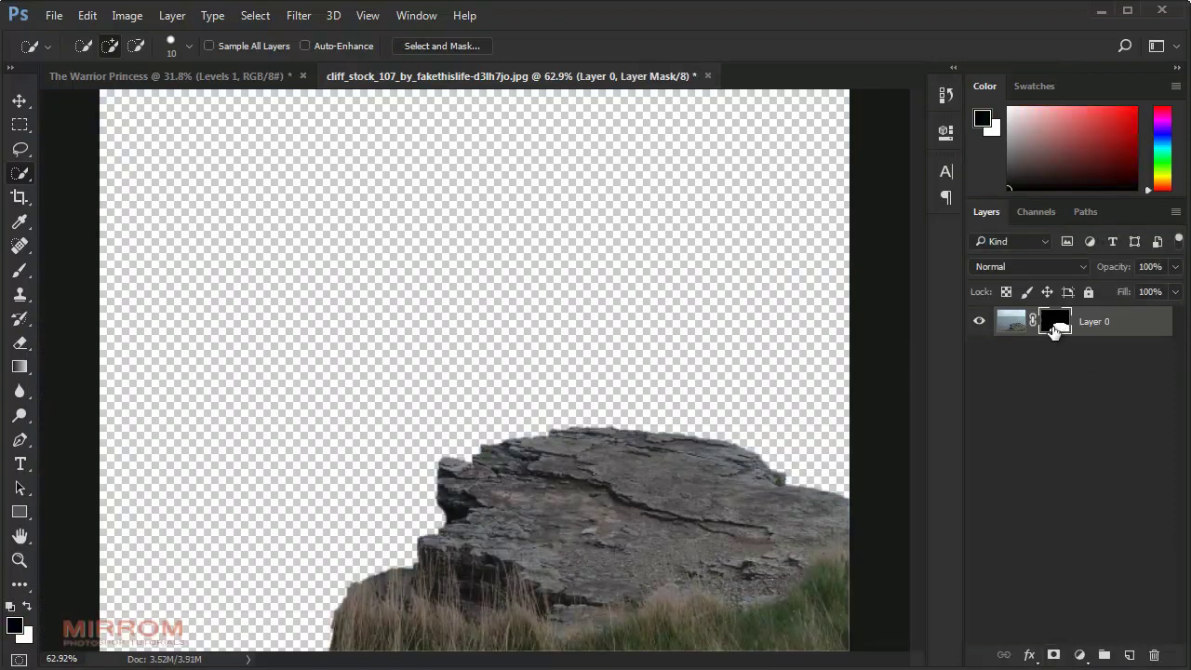
key("v")
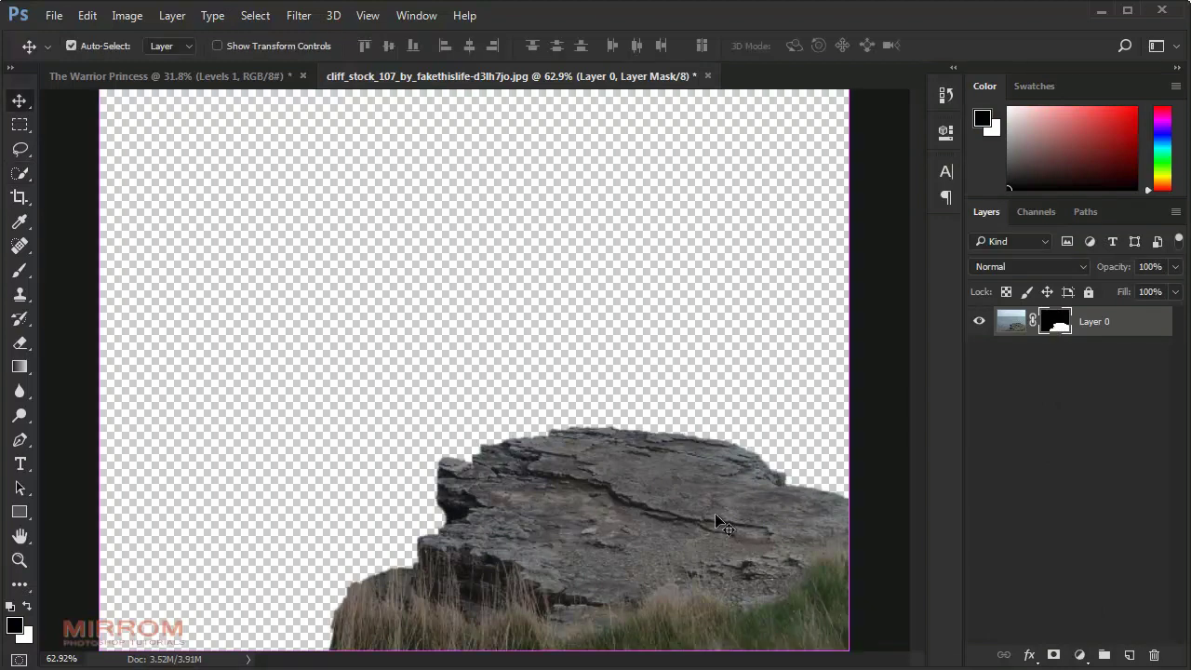
left_click(715, 514, "ctrl")
Step: Refine the cliff mask with Shift Edge -5% and drag the rock into The Warrior Princess as Layer 4
scroll(714, 515, "down", 2)
right_click(1055, 321)
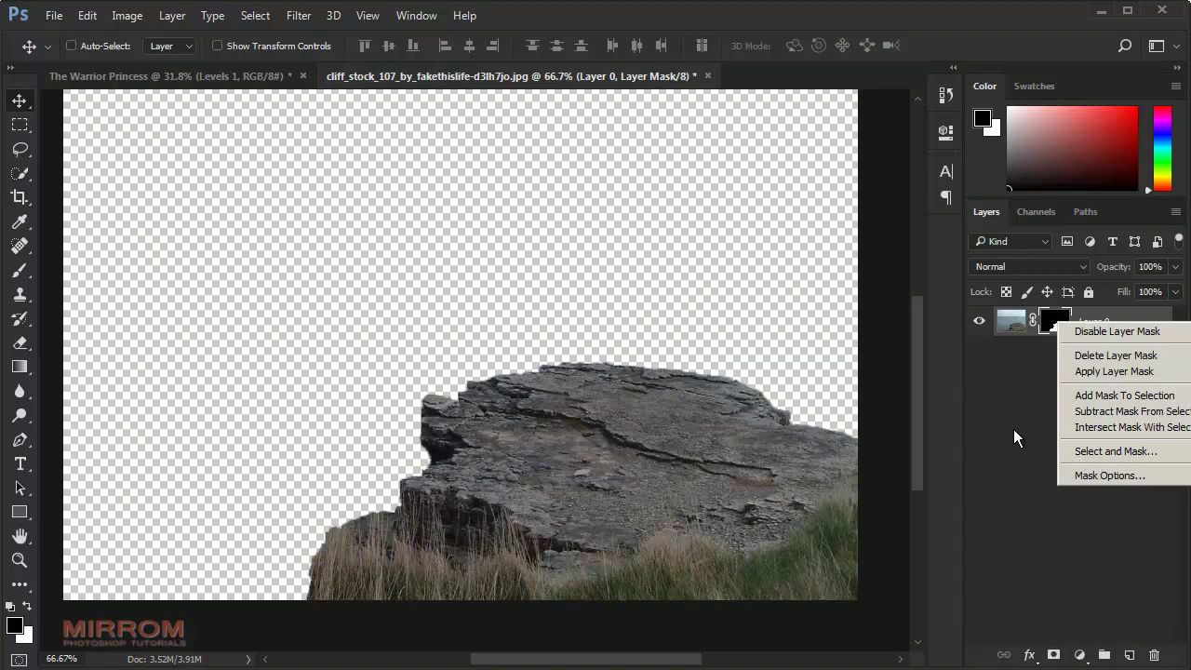
key("ctrl+alt+r")
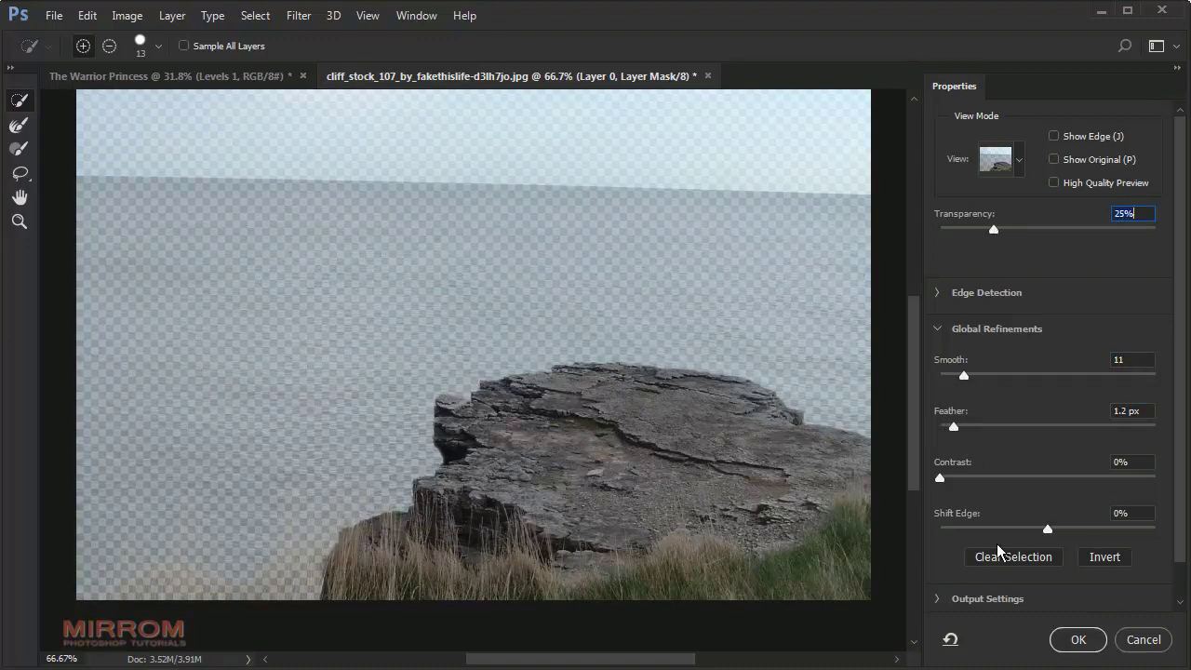
left_click_drag(1047, 529, 1040, 531)
left_click(1075, 639)
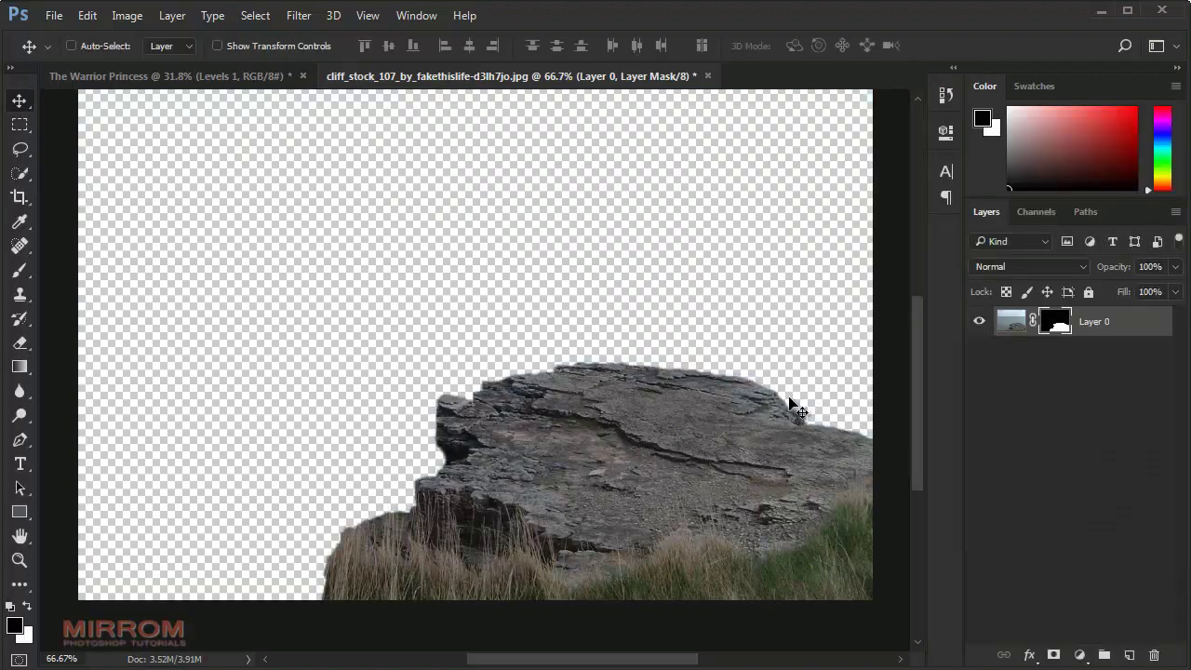
mouse_move(456, 346)
left_mouse_down()
mouse_move(238, 84)
mouse_move(549, 361)
left_mouse_up()
left_click(587, 75)
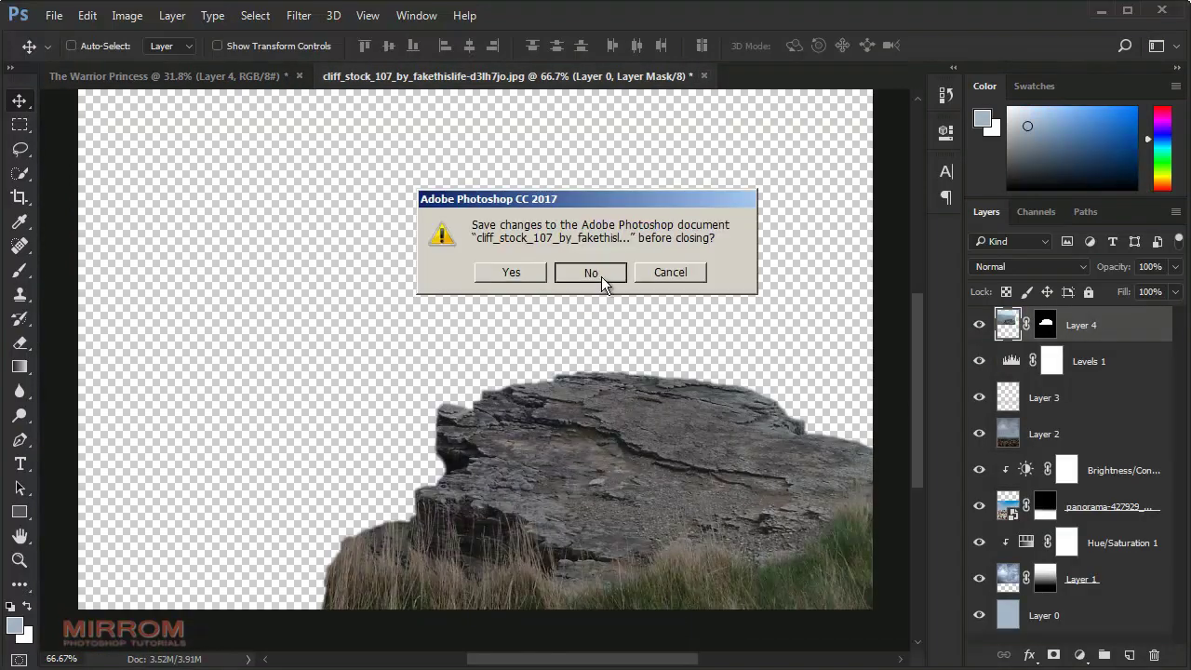
Step: Close the cliff photo unsaved, then move Layer 4 down and scale it to about 190%
left_click(601, 277)
mouse_move(605, 316)
left_mouse_down()
mouse_move(603, 451)
mouse_move(636, 633)
mouse_move(628, 627)
left_mouse_up()
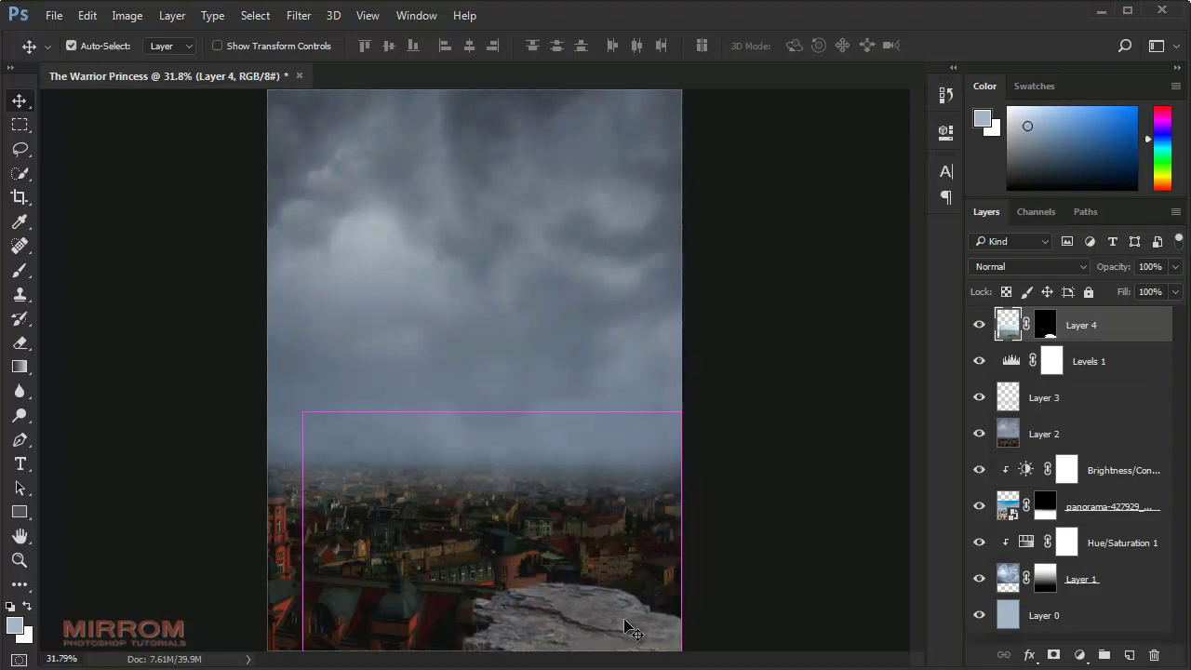
key("ctrl+t")
mouse_move(302, 412)
left_mouse_down()
mouse_move(130, 243)
mouse_move(101, 234)
mouse_move(93, 205)
left_mouse_up()
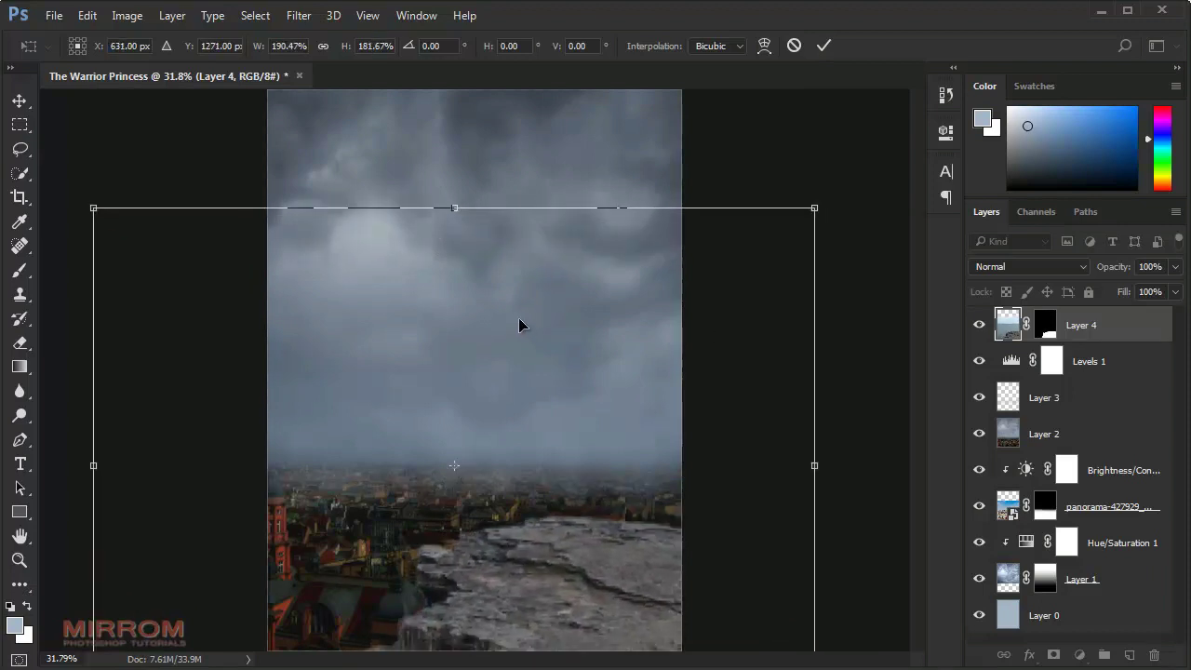
key("Return")
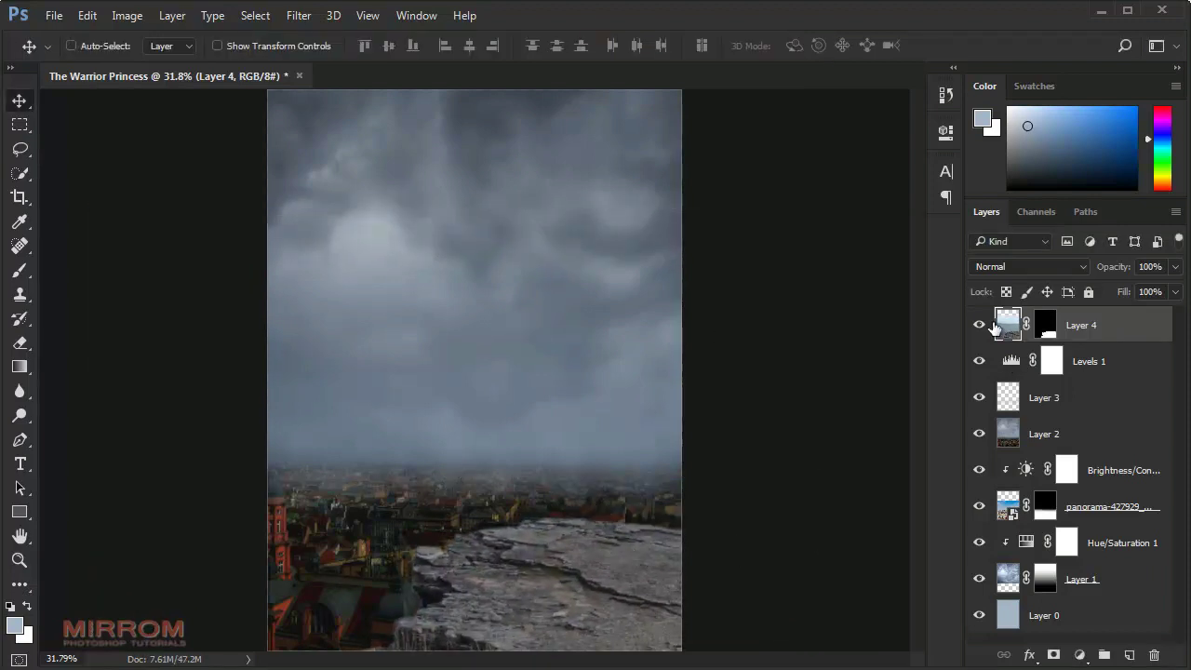
Step: Toggle the rock layer's visibility to compare the composite and fit the view on screen
left_click(979, 325)
left_click(979, 324)
left_click(1045, 324)
scroll(546, 221, "up", 2)
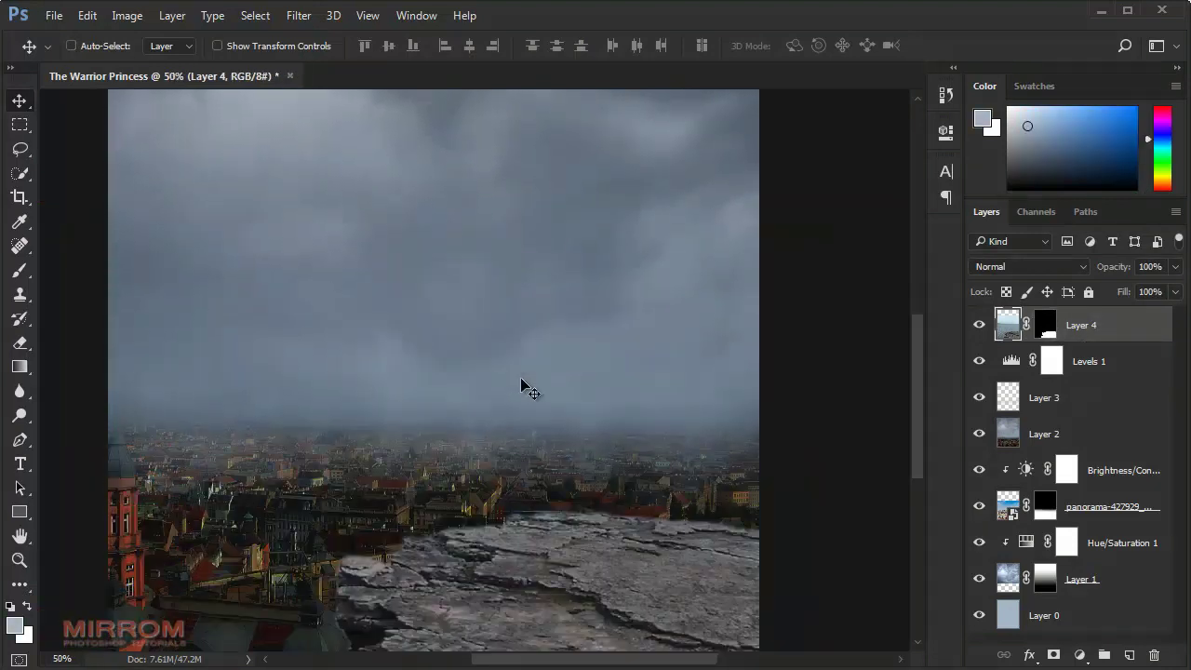
scroll(521, 382, "down", 3)
scroll(651, 405, "down", 2)
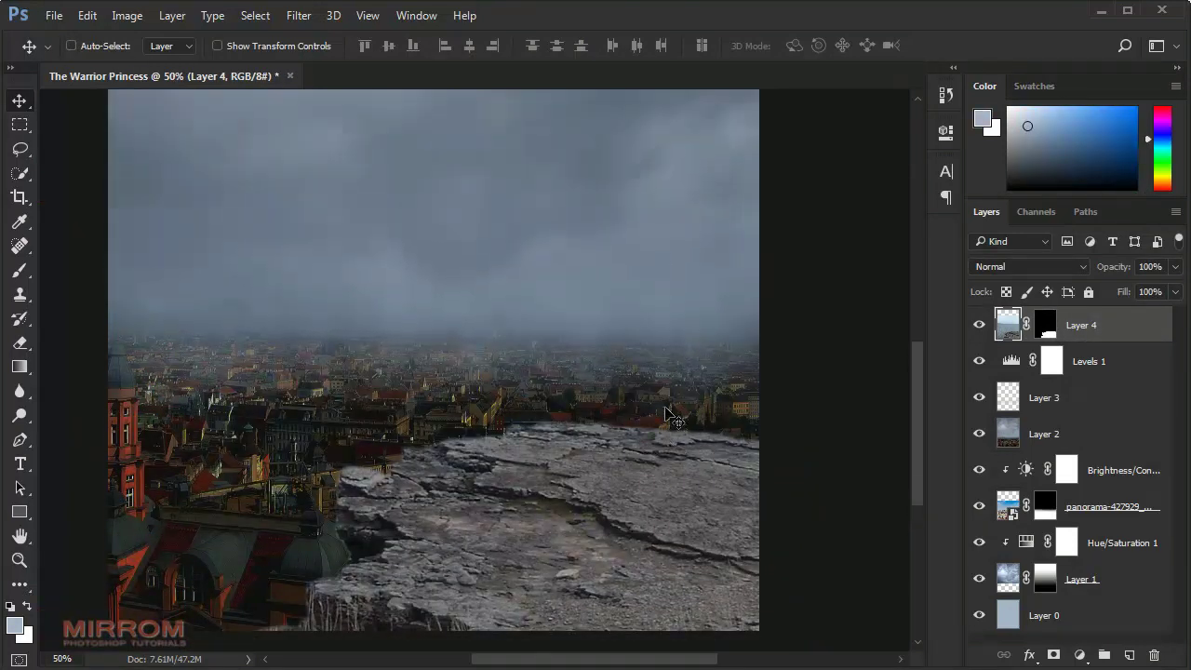
scroll(672, 417, "up", 1)
key("ctrl+0")
Step: Create empty Layer 5 between Levels 1 and the rock, try 400–500 px brush sizes, and reselect Layer 4
left_click(1082, 361)
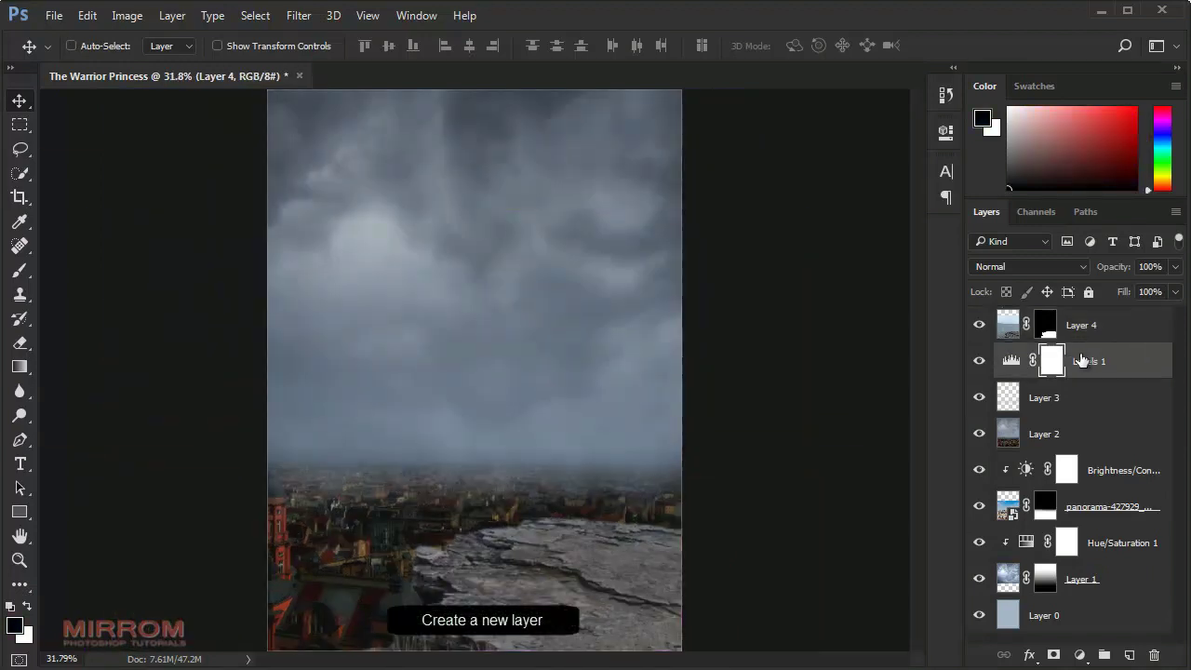
left_click(1129, 655)
key("b")
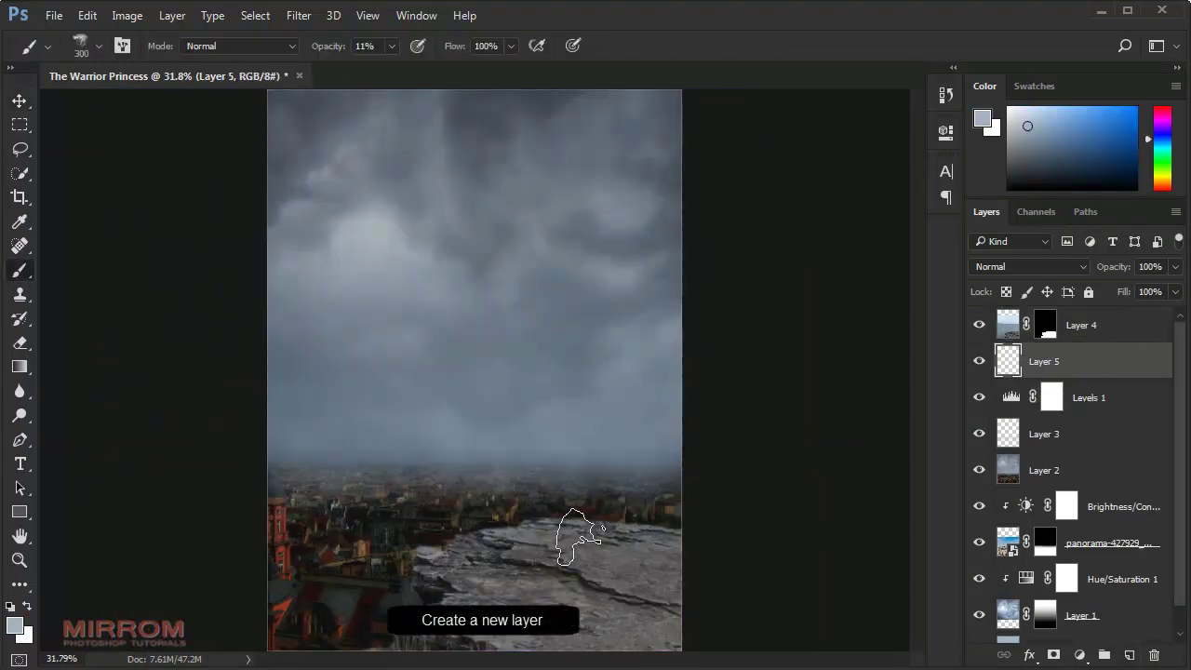
key("bracketleft")
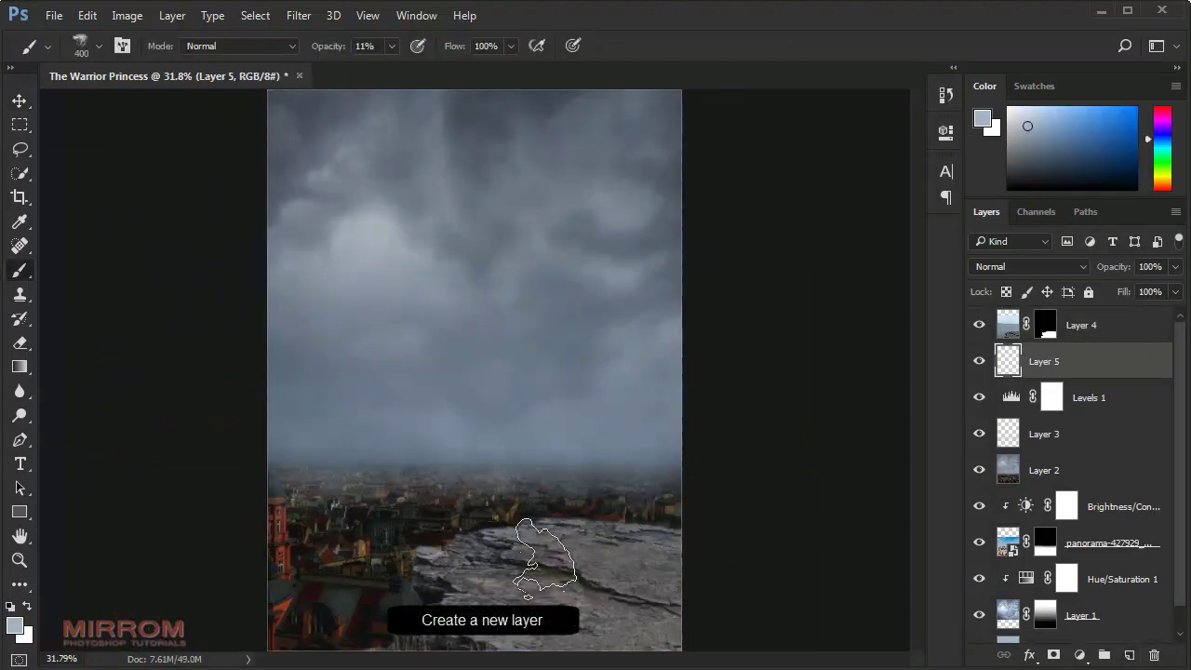
key("bracketright")
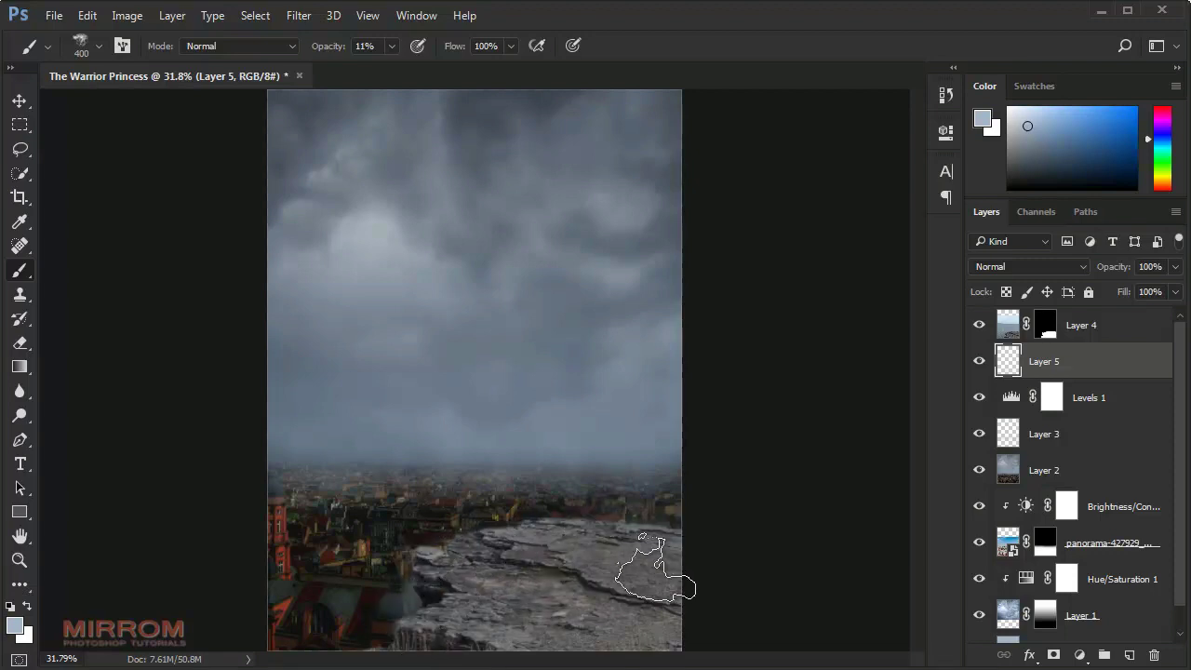
key("ctrl+minus")
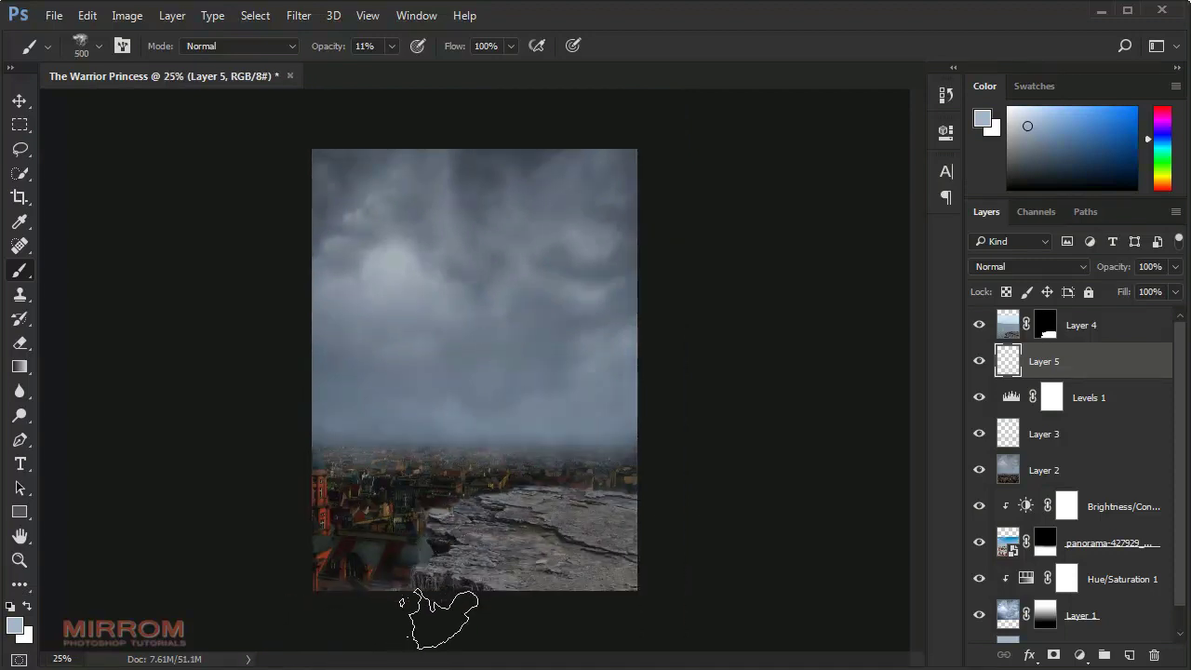
key("v")
key("ctrl+0")
left_click_drag(624, 484, 628, 480)
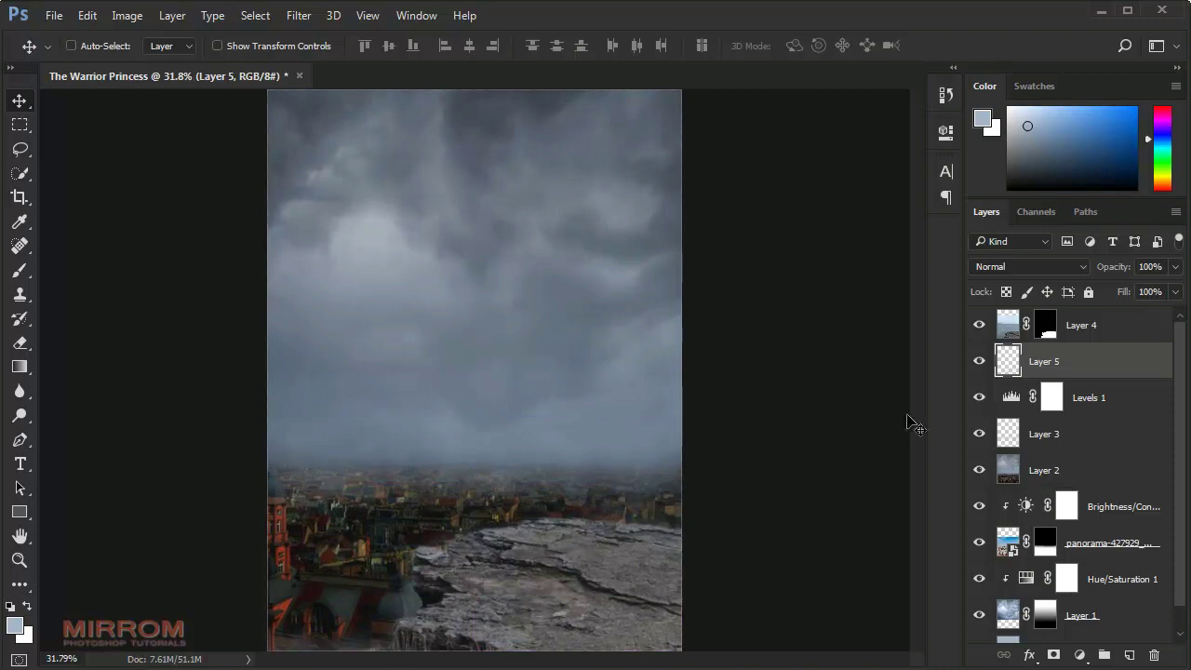
left_click(1080, 335)
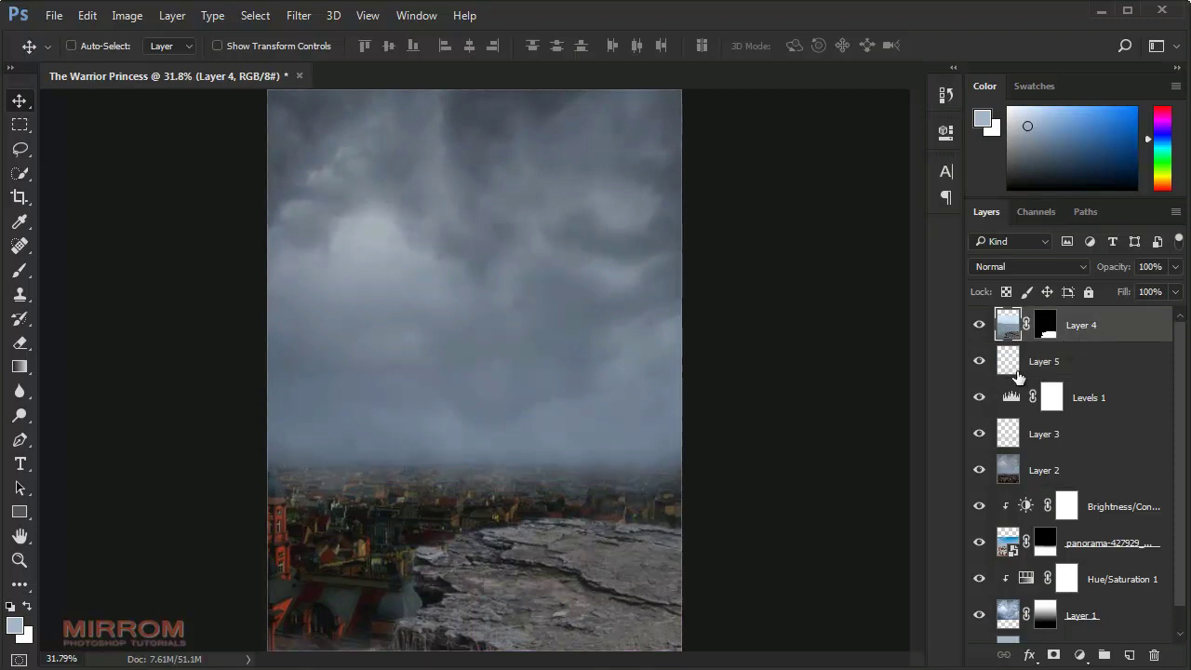
Step: Clip a Brightness/Contrast adjustment (brightness 23, contrast 10) to Layer 4 and add empty Layer 6
left_click(1080, 655)
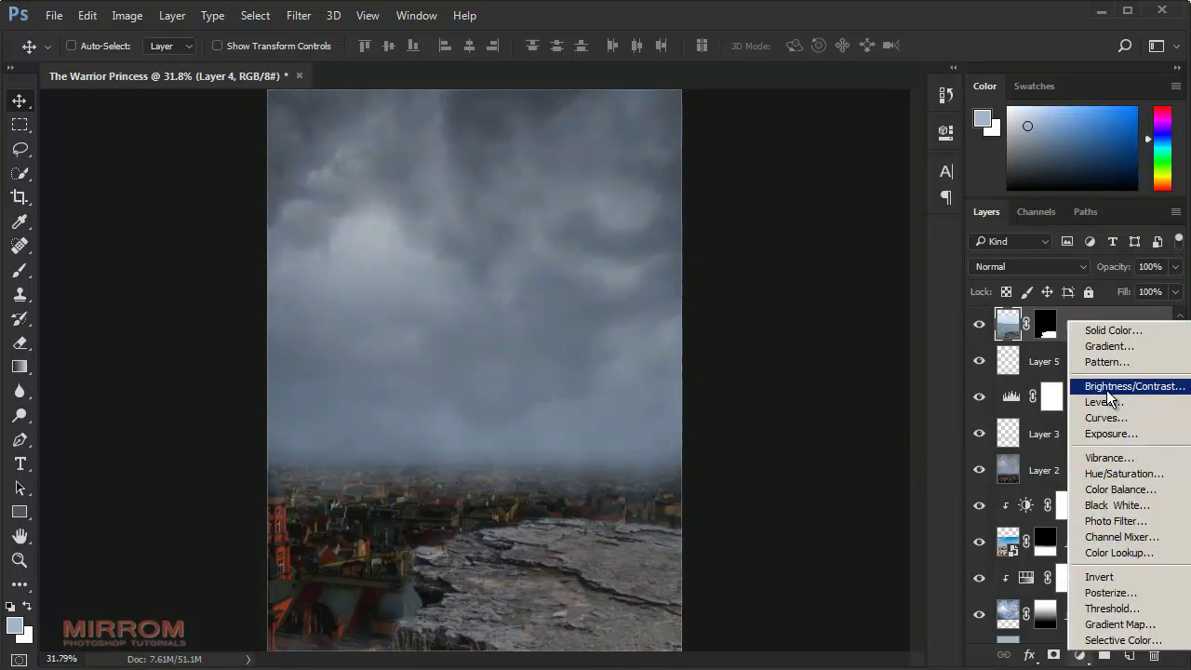
left_click(1042, 384)
left_click(783, 441)
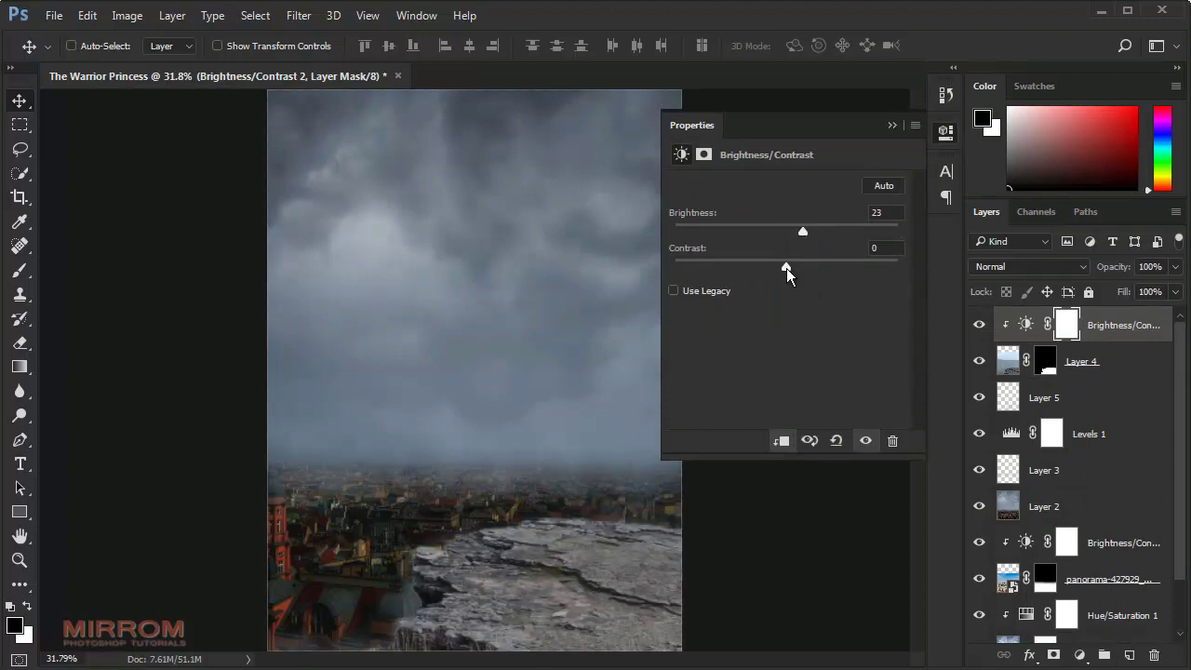
left_click_drag(786, 268, 798, 271)
left_click(892, 125)
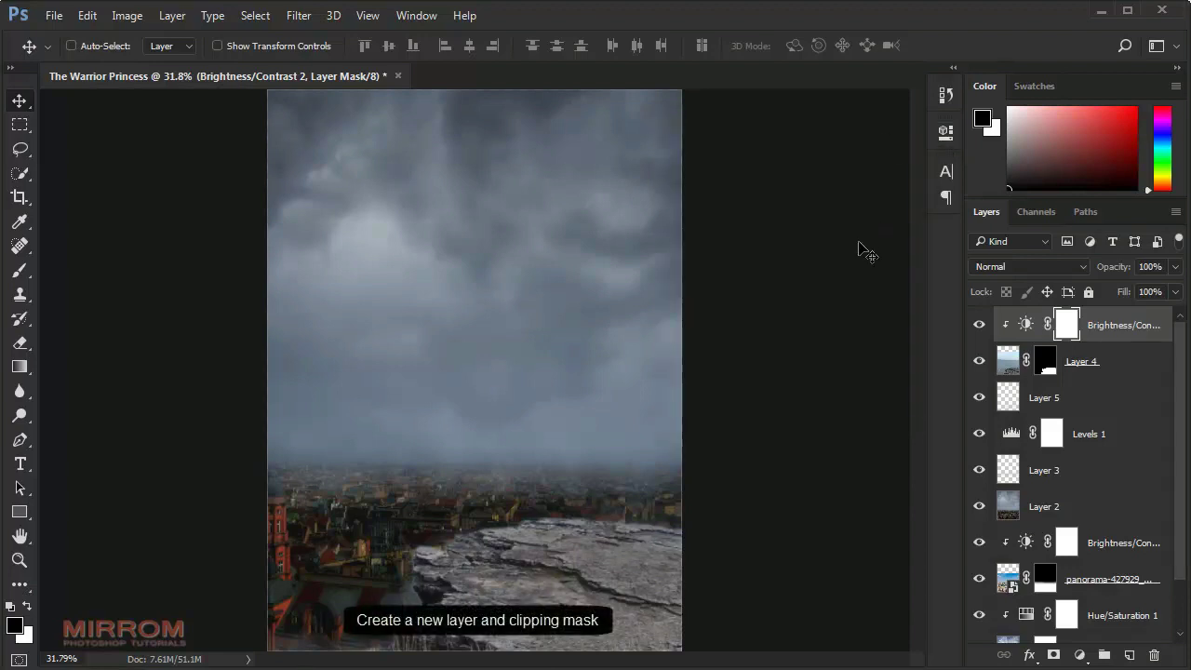
left_click(1130, 655)
Step: Clip Layer 6 to the rock and fill it with 50% Gray using Soft Light fill blending
right_click(1112, 329)
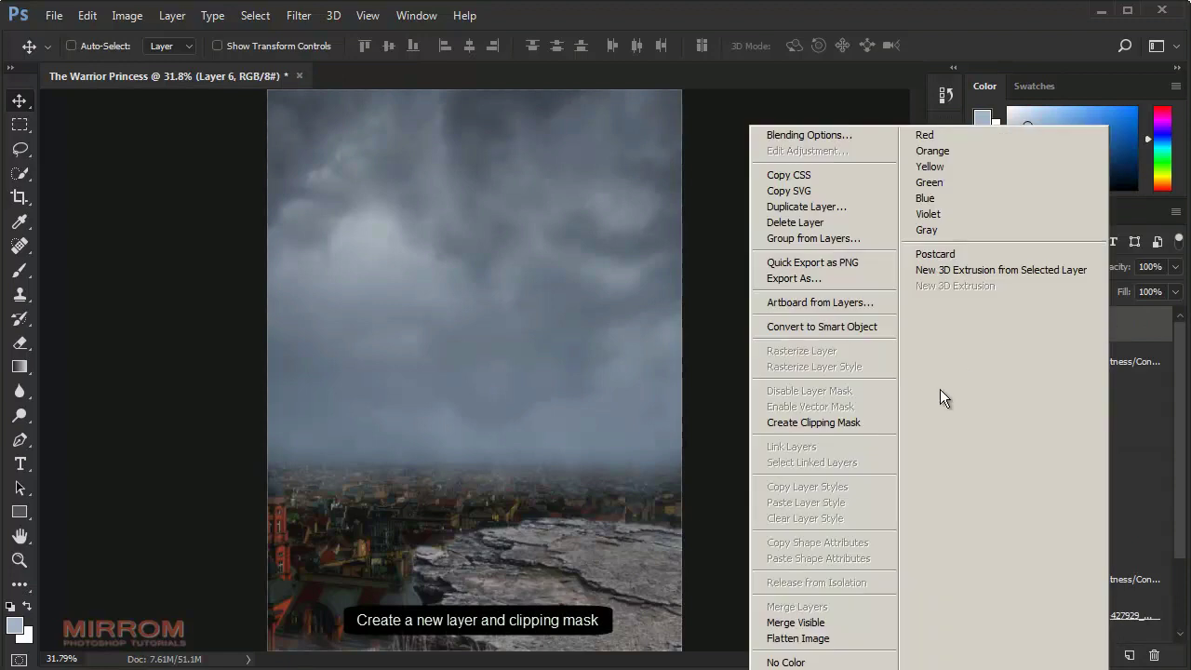
left_click(896, 421)
left_click(87, 15)
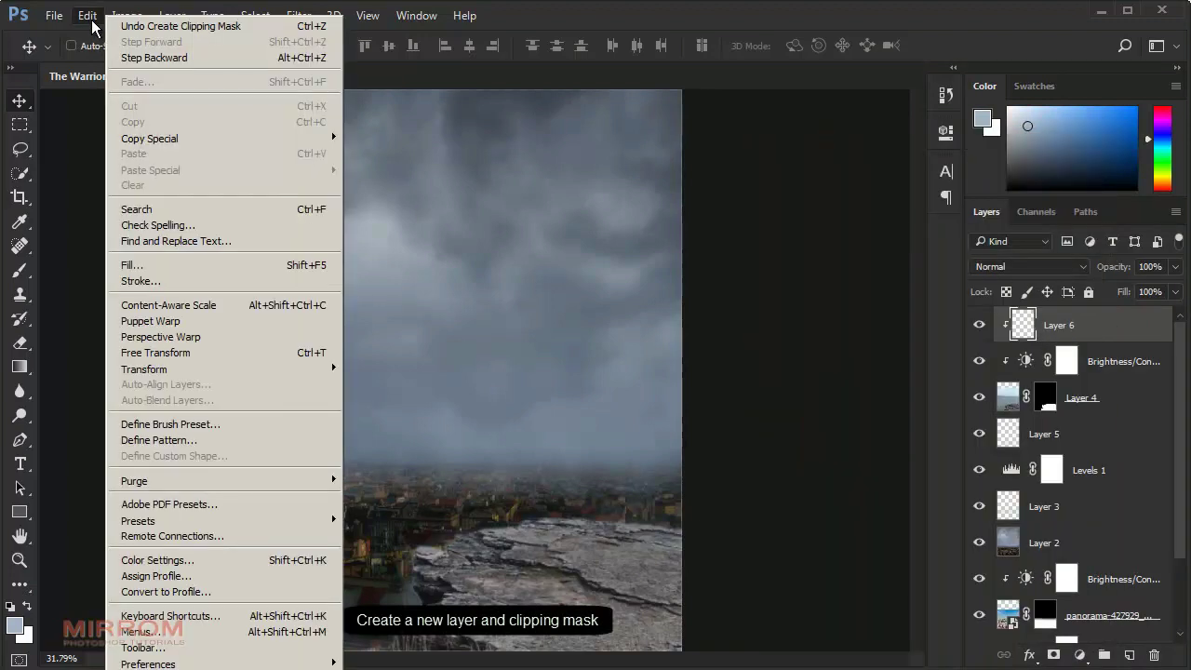
left_click(140, 263)
left_click(682, 187)
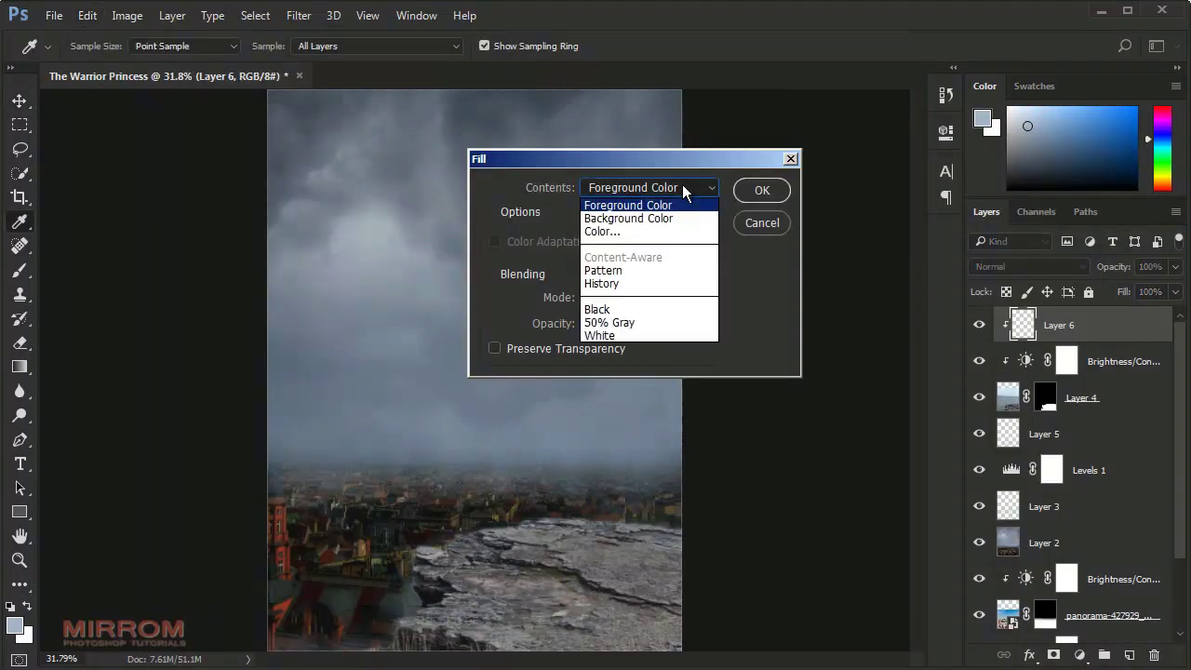
left_click(649, 317)
left_click(644, 242)
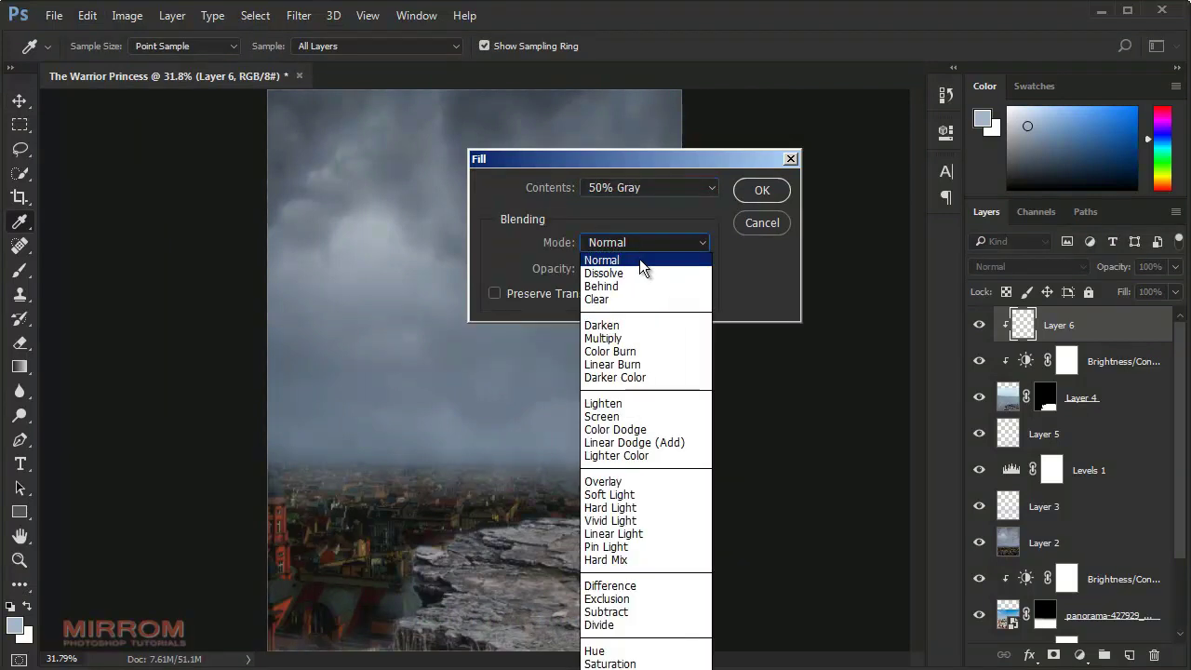
left_click(643, 497)
key("Return")
Step: Set Layer 6's blend mode to Overlay and zoom in on the city and rocks
key("v")
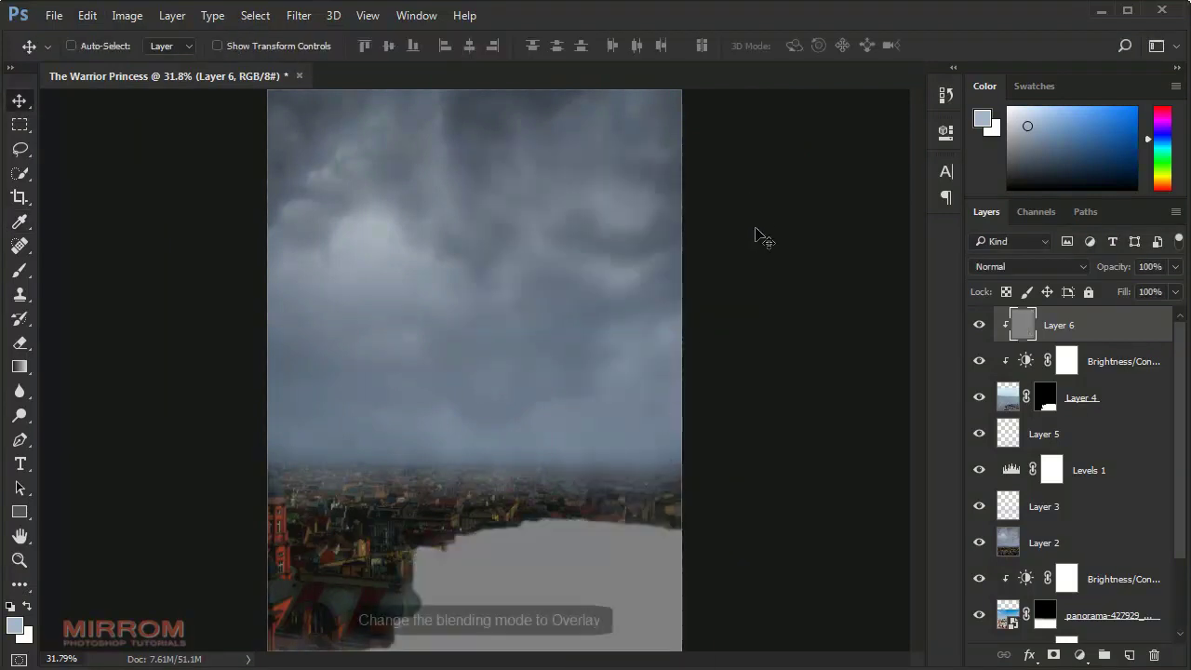
left_click(986, 267)
left_click(988, 451)
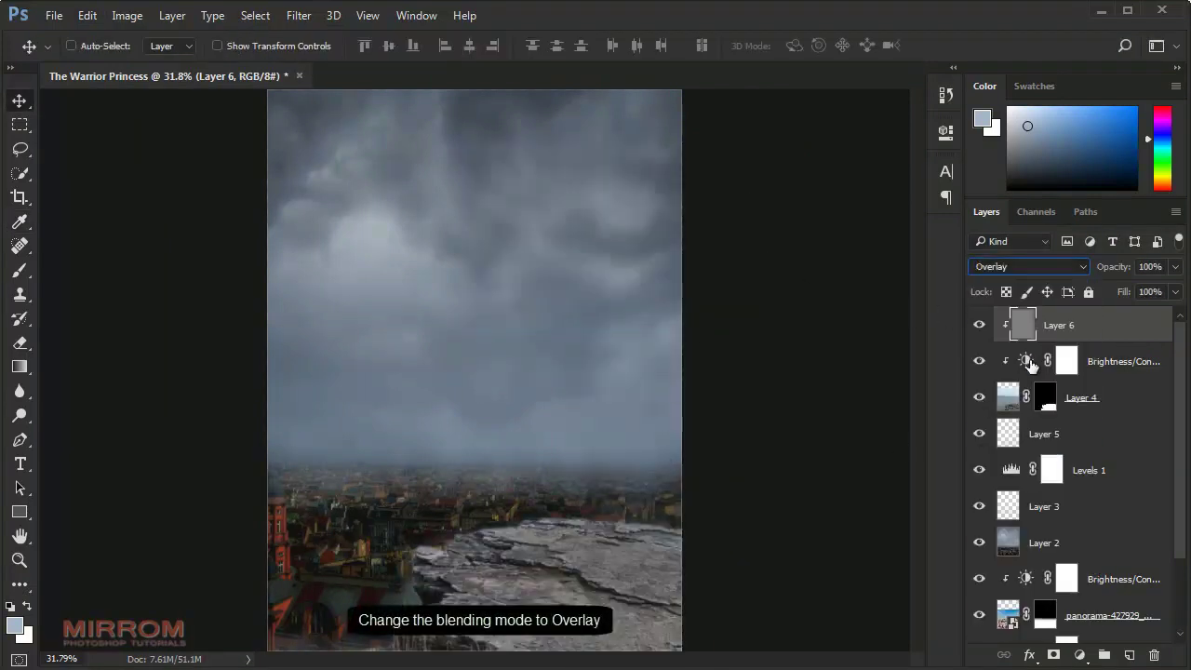
left_click(592, 585, "ctrl")
scroll(505, 519, "down", 5)
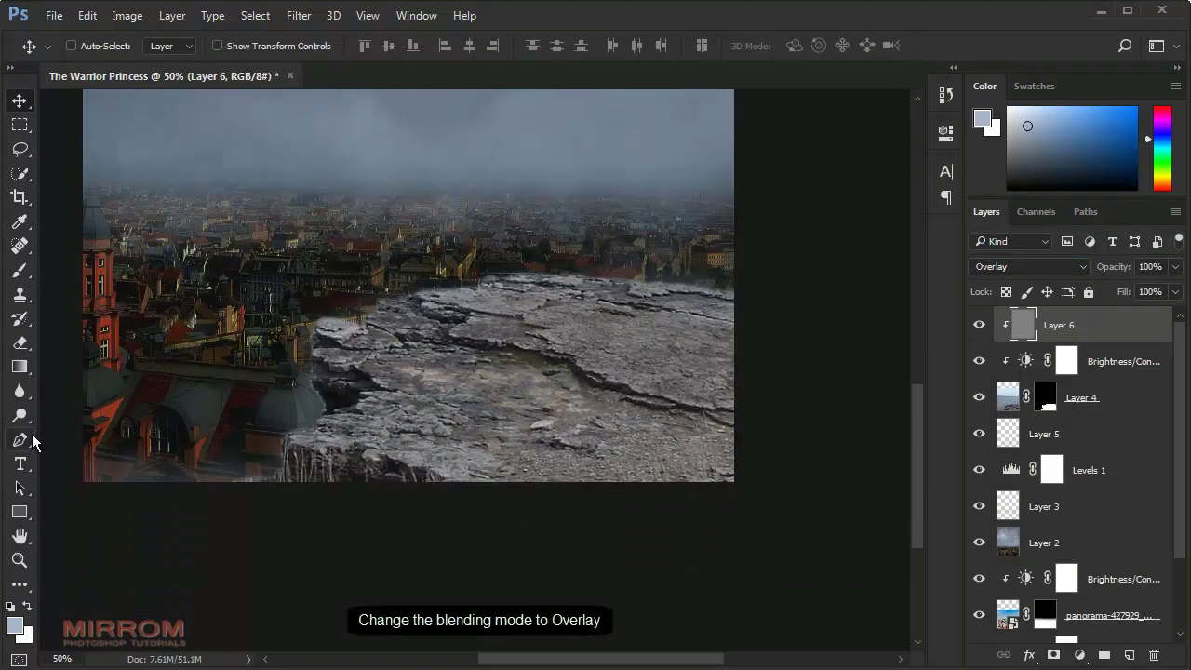
Step: Burn the lower rock darker with a 300 px brush, then 100 px patches at 71% exposure
left_click(93, 433)
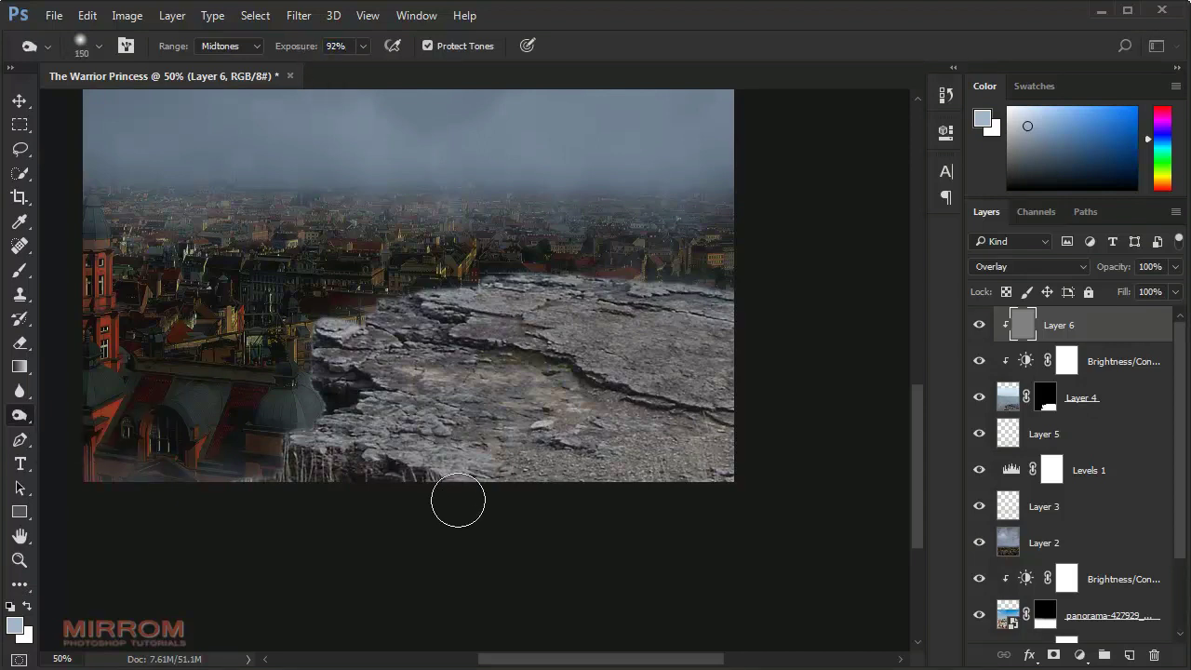
key("bracketright")
key("bracketright")
key("bracketright")
mouse_move(481, 478)
left_mouse_down()
mouse_move(625, 375)
mouse_move(657, 380)
left_mouse_up()
key("bracketleft")
key("bracketleft")
key("bracketleft")
key("7")
key("1")
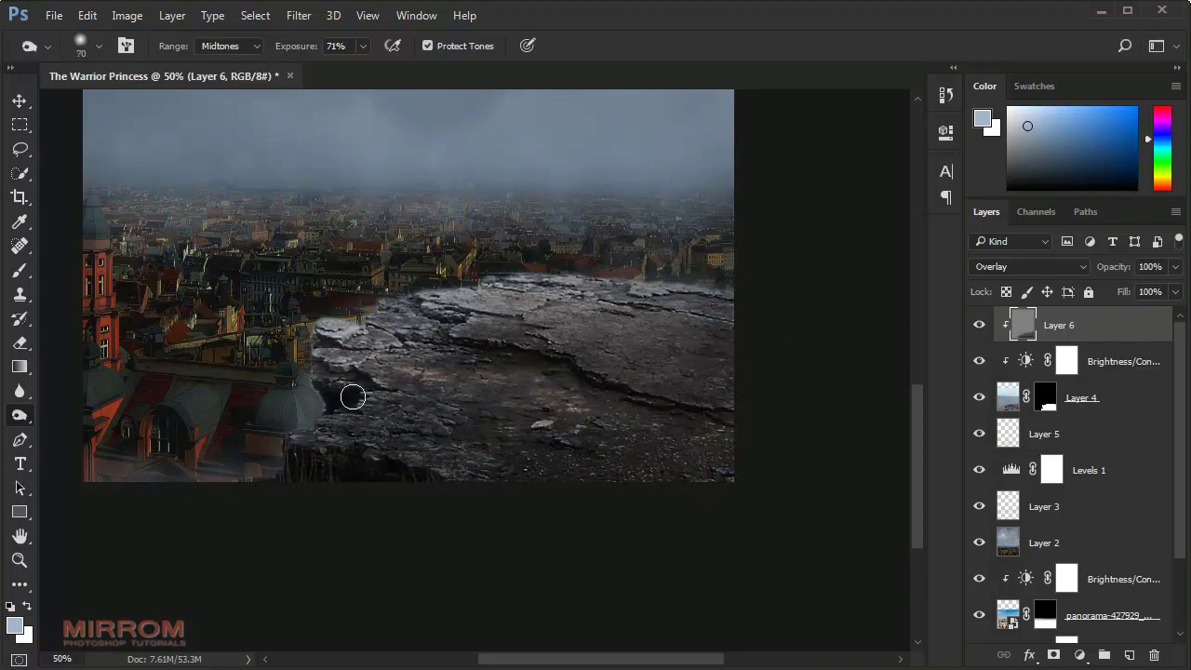
key("bracketright")
key("bracketright")
key("bracketright")
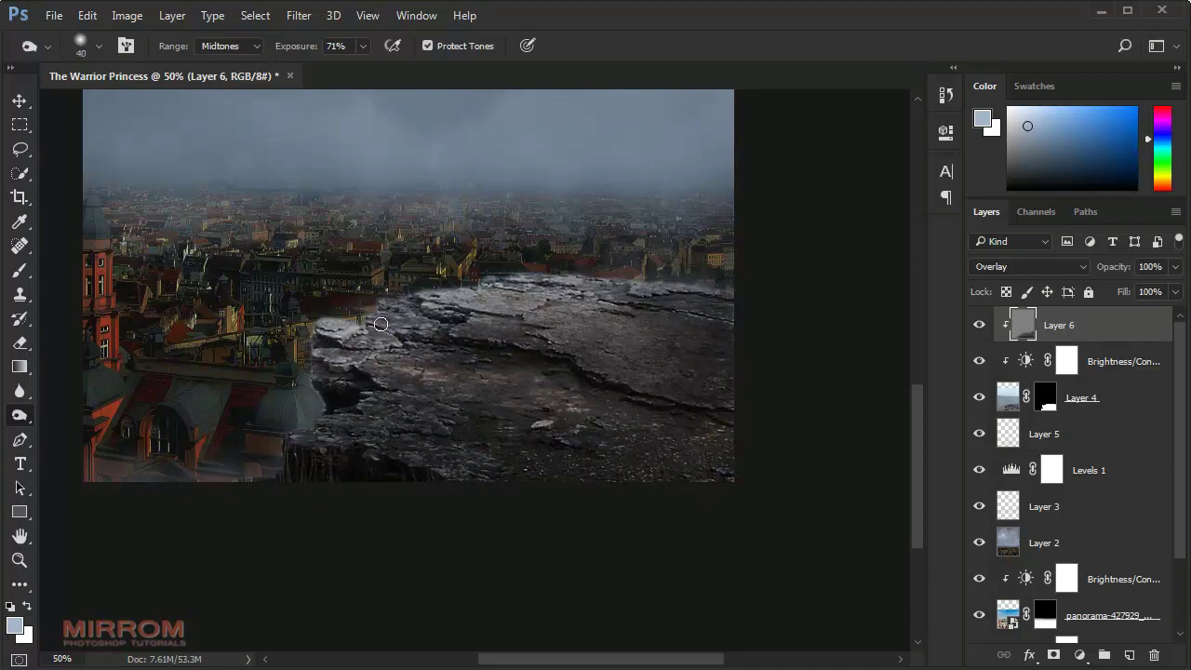
left_click_drag(381, 324, 499, 461)
Step: Dodge the rock edge beside the city at 250 px, then its top edge at 60 px, 45% exposure
right_click(25, 424)
left_click(103, 416)
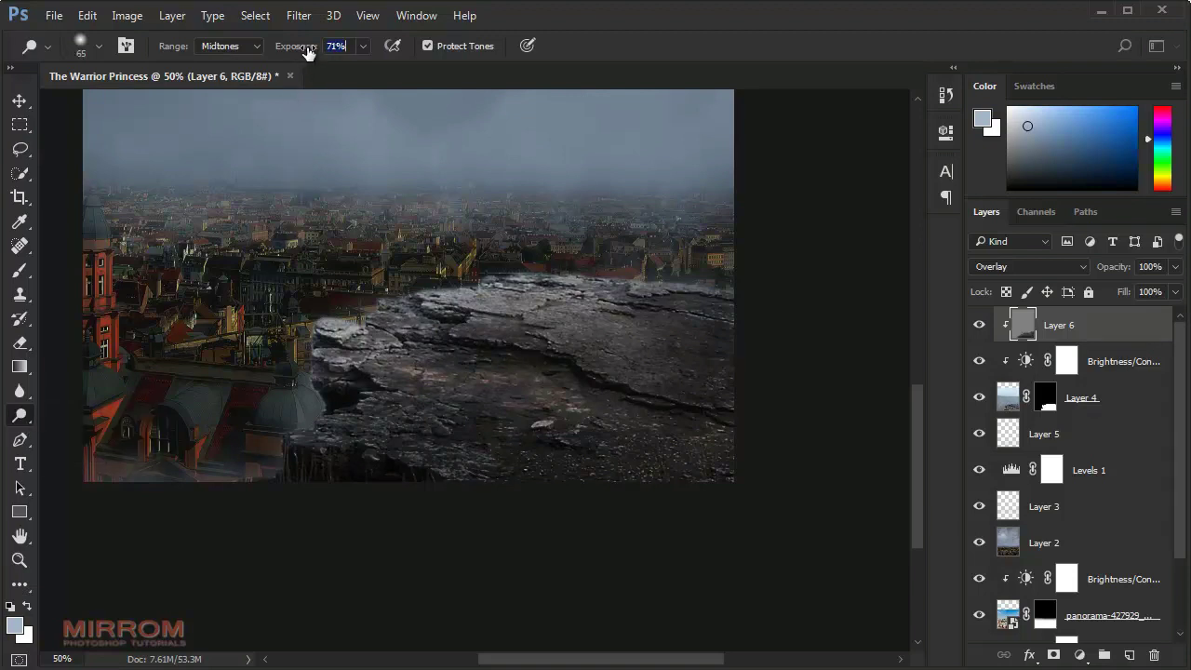
key("bracketright")
key("bracketright")
key("bracketright")
key("bracketright")
key("bracketright")
key("bracketright")
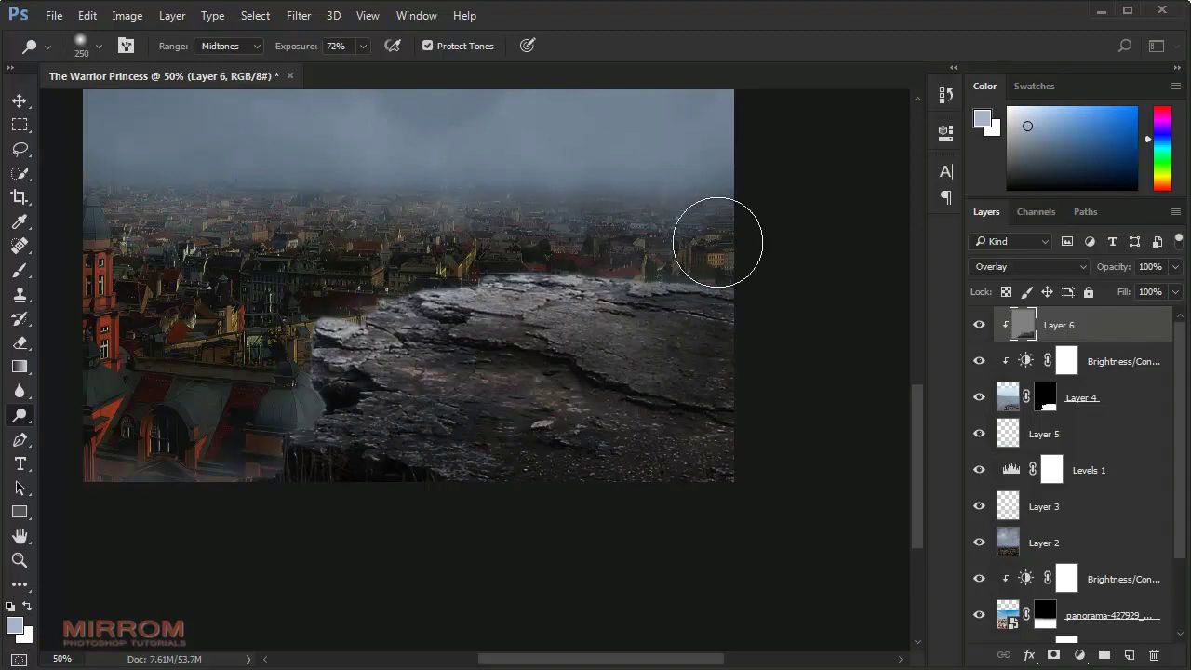
mouse_move(471, 221)
left_mouse_down()
mouse_move(292, 357)
mouse_move(310, 364)
left_mouse_up()
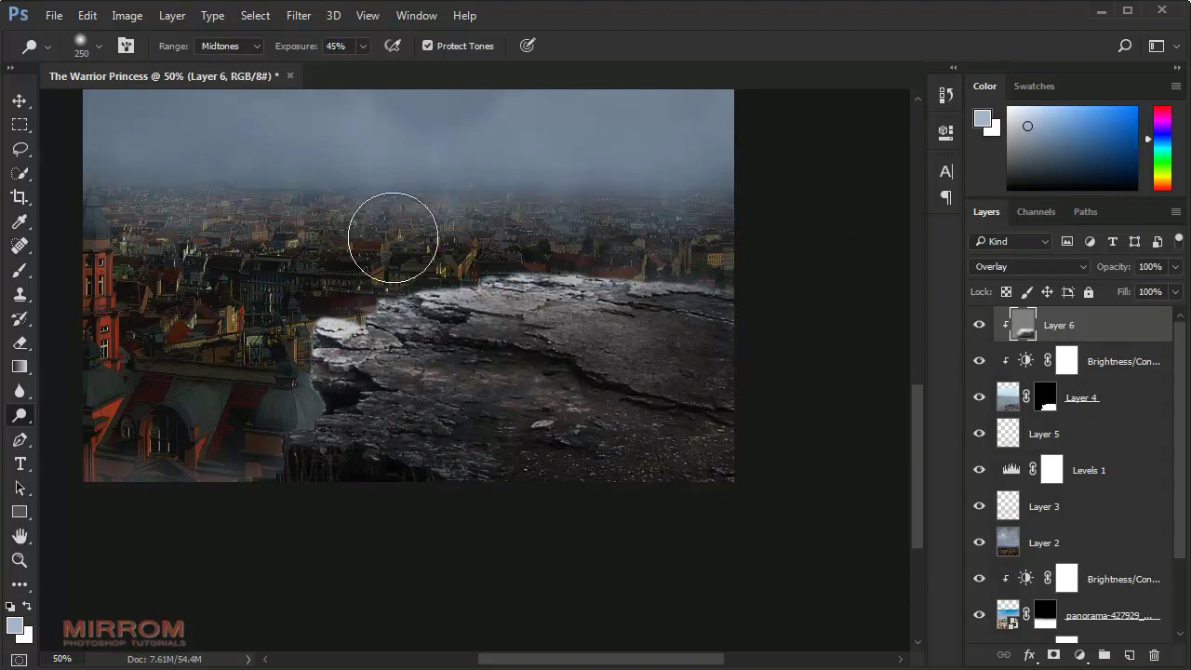
key("bracketleft")
key("bracketleft")
key("bracketleft")
key("4")
key("5")
mouse_move(457, 300)
left_mouse_down()
mouse_move(662, 314)
mouse_move(330, 384)
left_mouse_up()
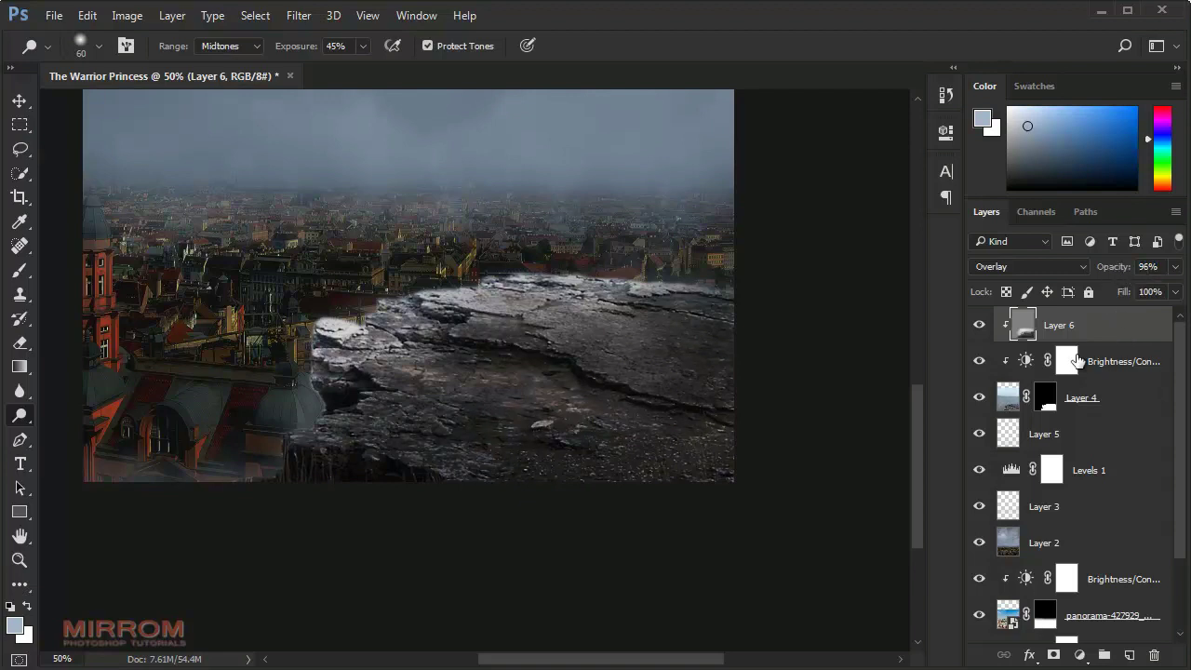
Step: Switch back to the Burn tool, then return to the Move tool
right_click(20, 421)
left_click(111, 430)
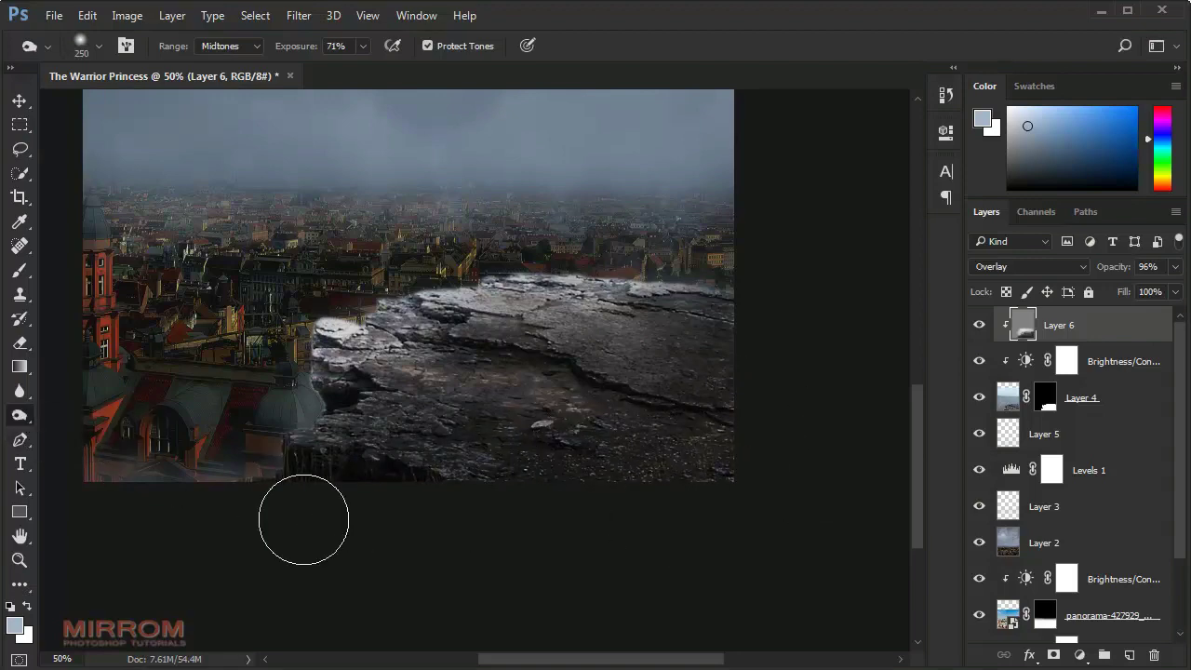
key("v")
scroll(752, 500, "up", 5)
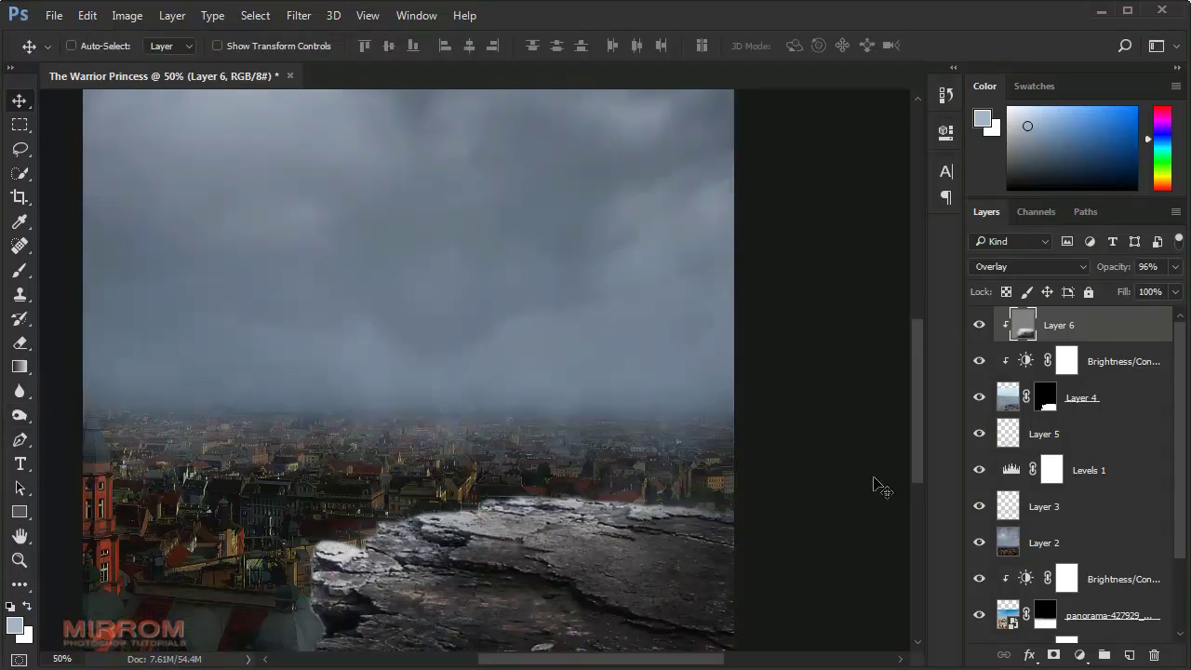
scroll(434, 332, "down", 3)
Step: Open the red-clad warrior stock photo and pick the Quick Selection tool
left_click(54, 16)
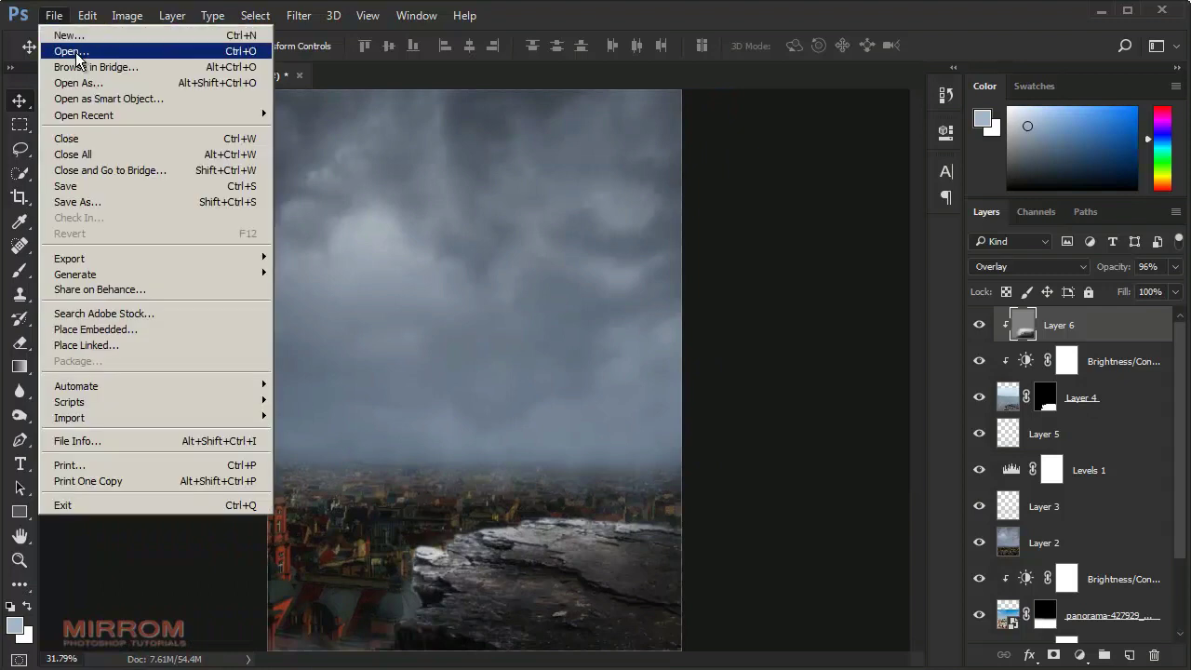
left_click(70, 51)
scroll(517, 325, "up", 1)
scroll(517, 325, "down", 1)
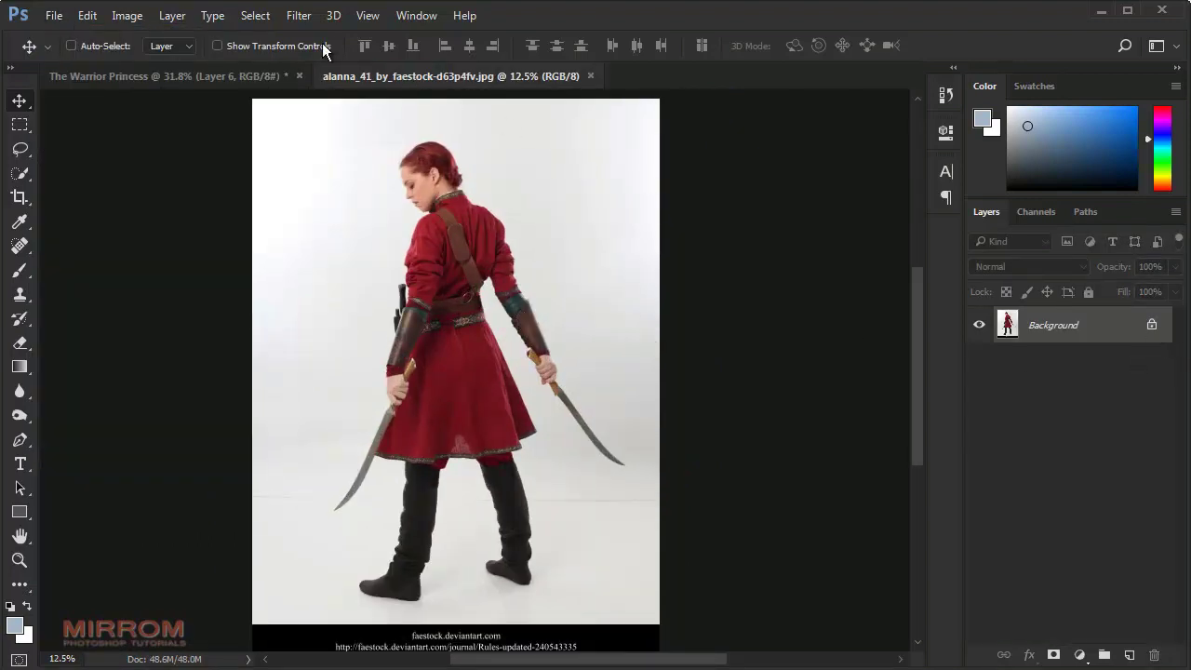
left_click(19, 173)
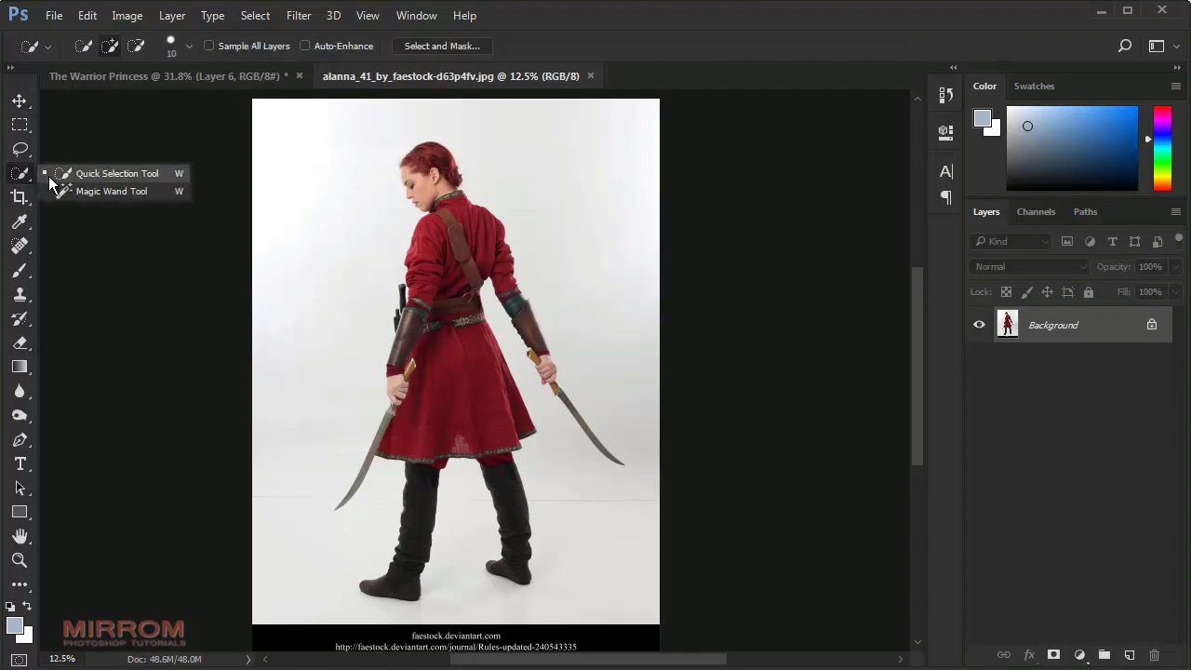
Step: Start a Color Range selection and sample the white studio background with Add to Sample
left_click(274, 15)
left_click(312, 179)
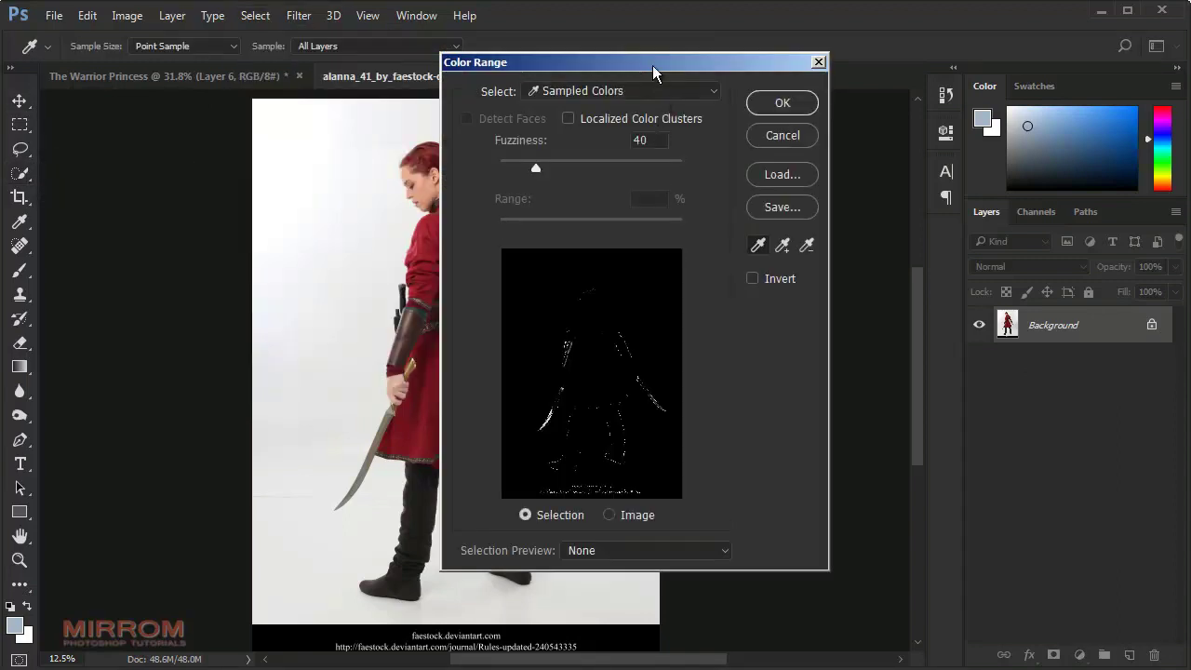
left_click_drag(654, 71, 885, 103)
left_click(1017, 279)
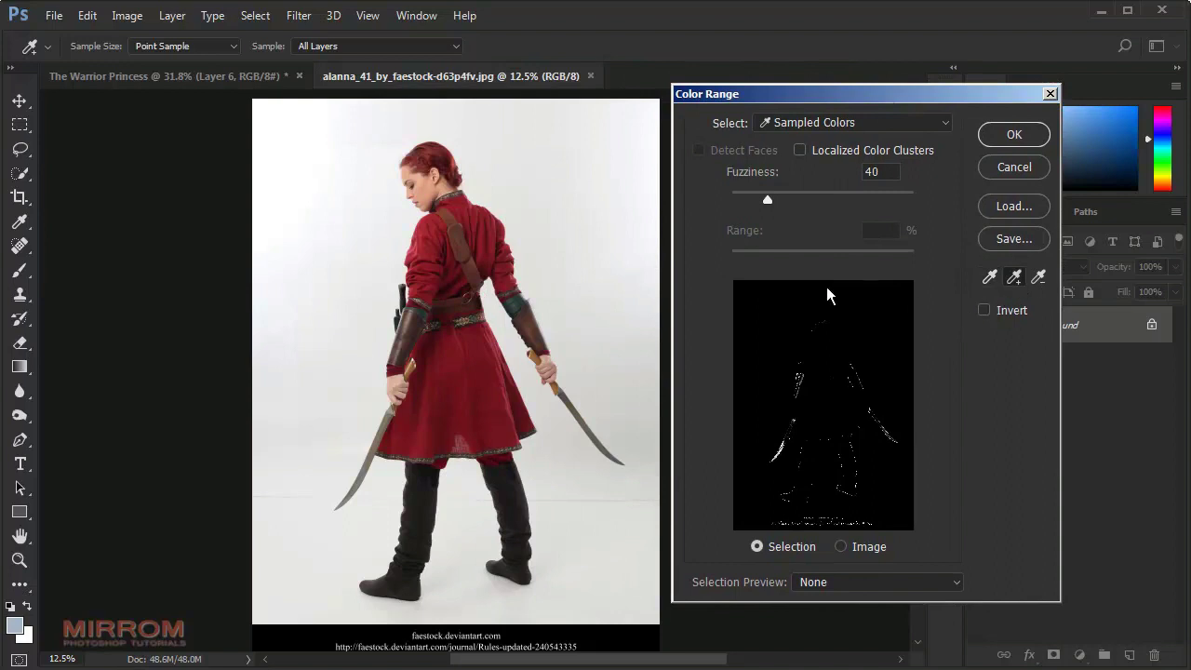
left_click(620, 248)
left_click(582, 196)
left_click(401, 123)
Step: Sample more background spots and set Color Range Fuzziness to 14
left_click(320, 561)
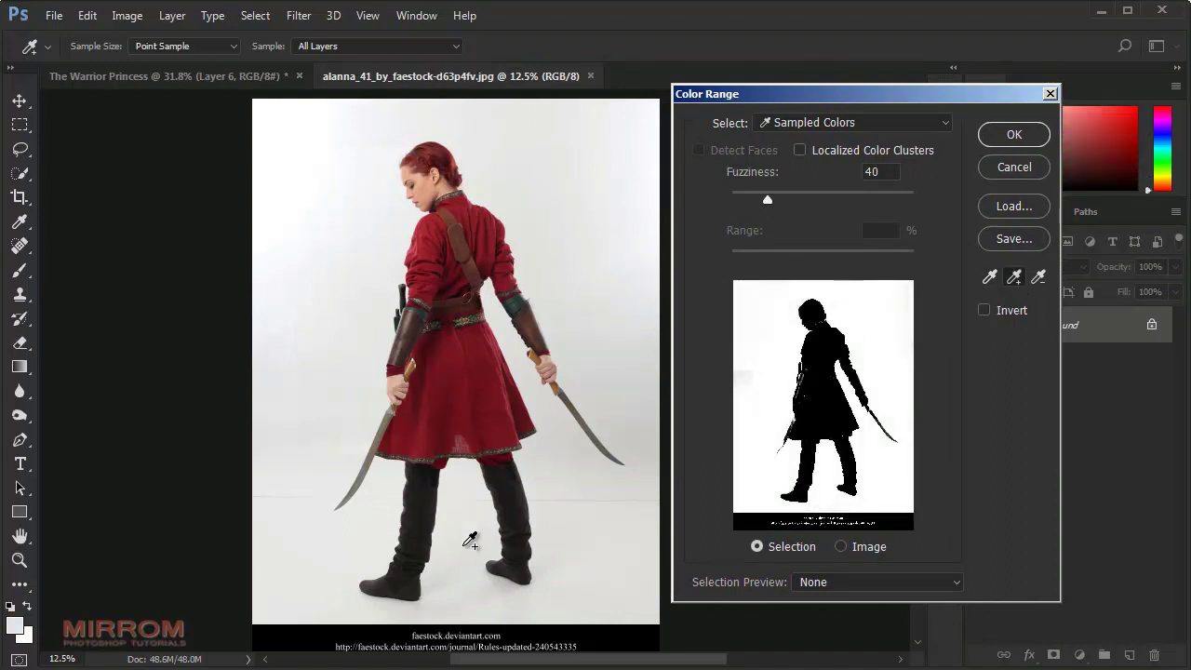
left_click(461, 590)
left_click_drag(775, 197, 744, 198)
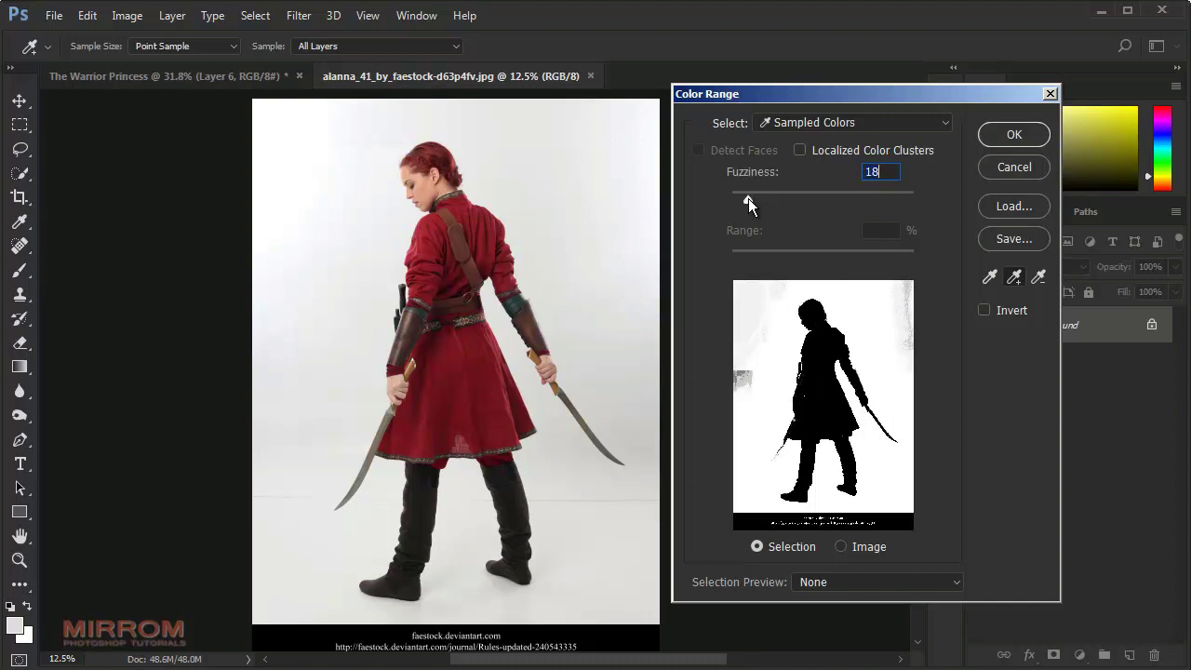
left_click(620, 210)
left_click(305, 135)
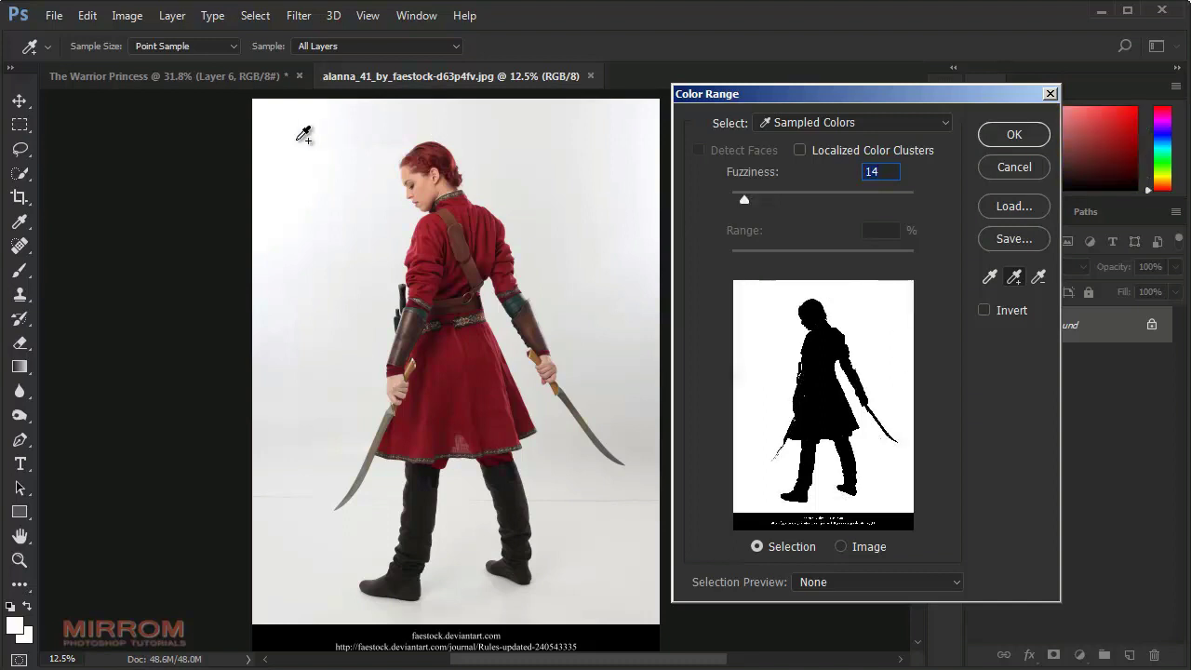
left_click(622, 167)
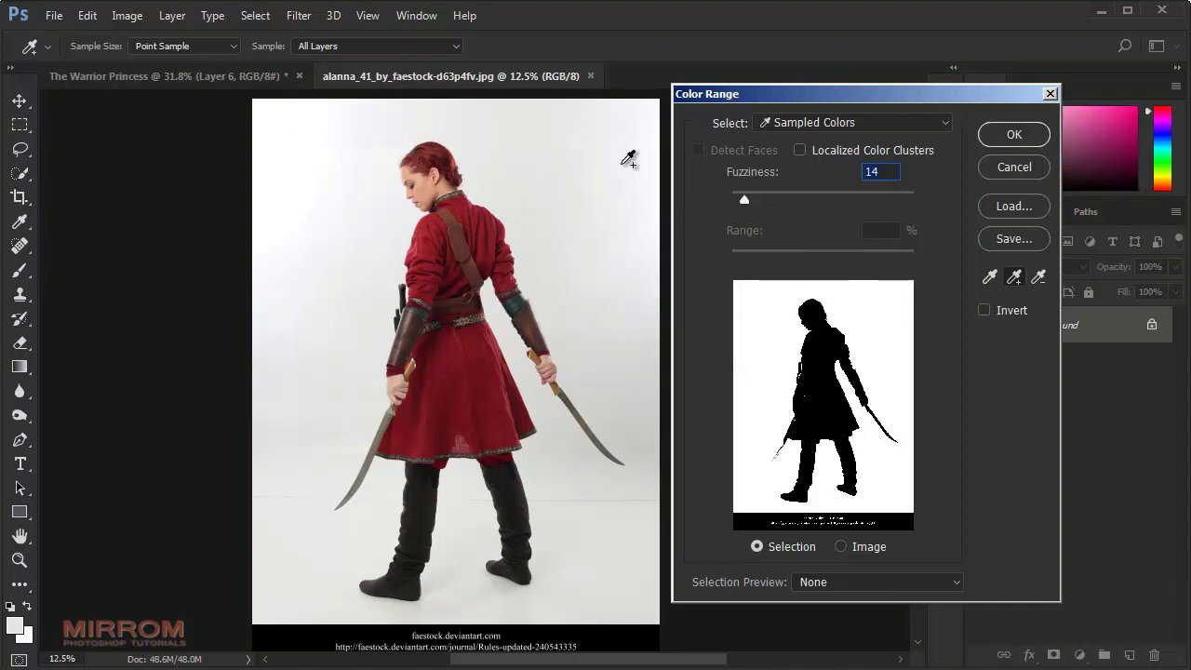
Step: Zoom in on the warrior's head and remove stray background fragments above it from the selection
left_click(1013, 135)
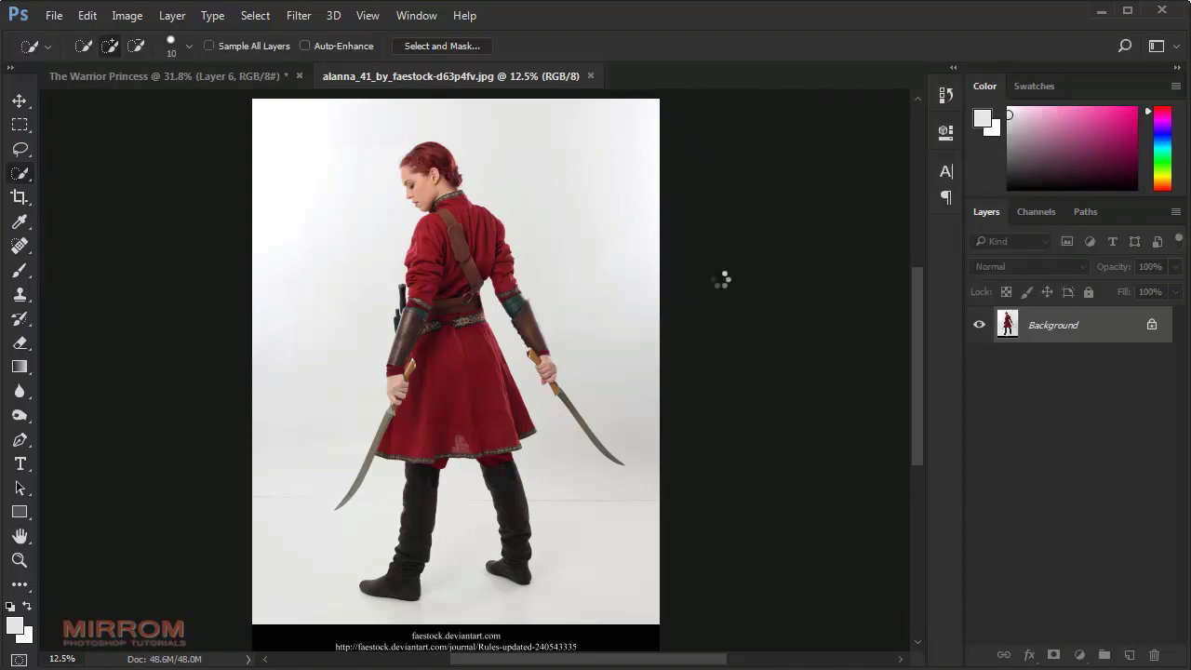
left_click(409, 186, "ctrl")
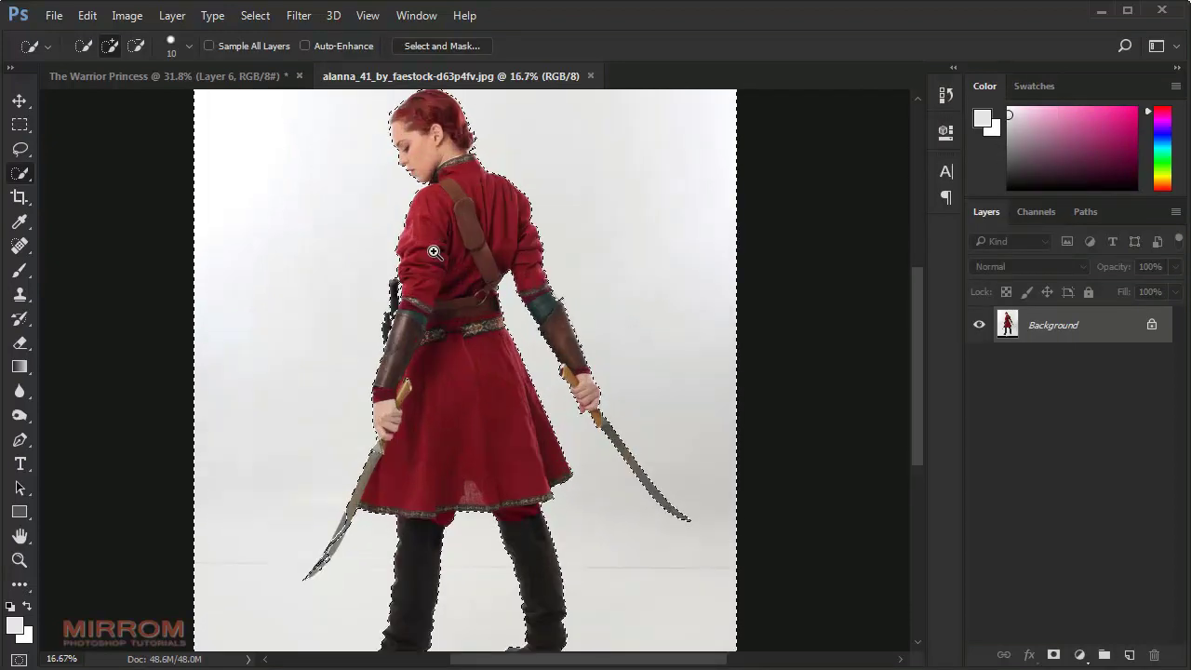
left_click(386, 144, "ctrl")
left_click(385, 141, "ctrl")
left_click(385, 141, "ctrl")
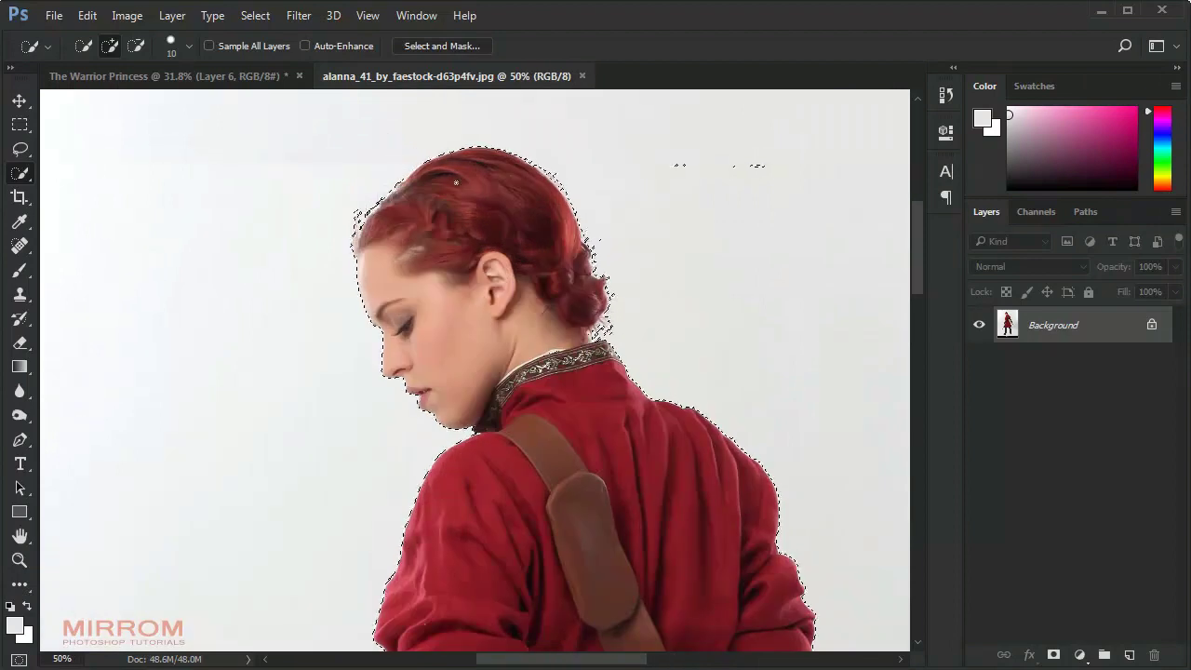
key("bracketright")
key("bracketright")
key("bracketright")
key("bracketright")
left_click(735, 168, "alt")
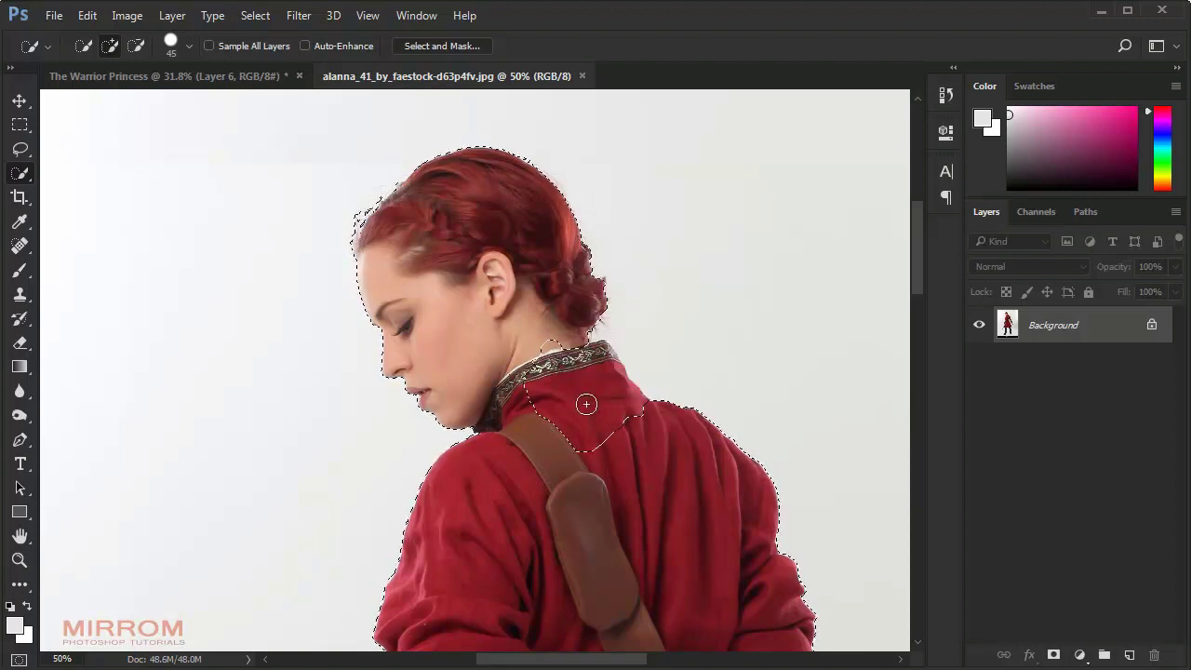
key("alt")
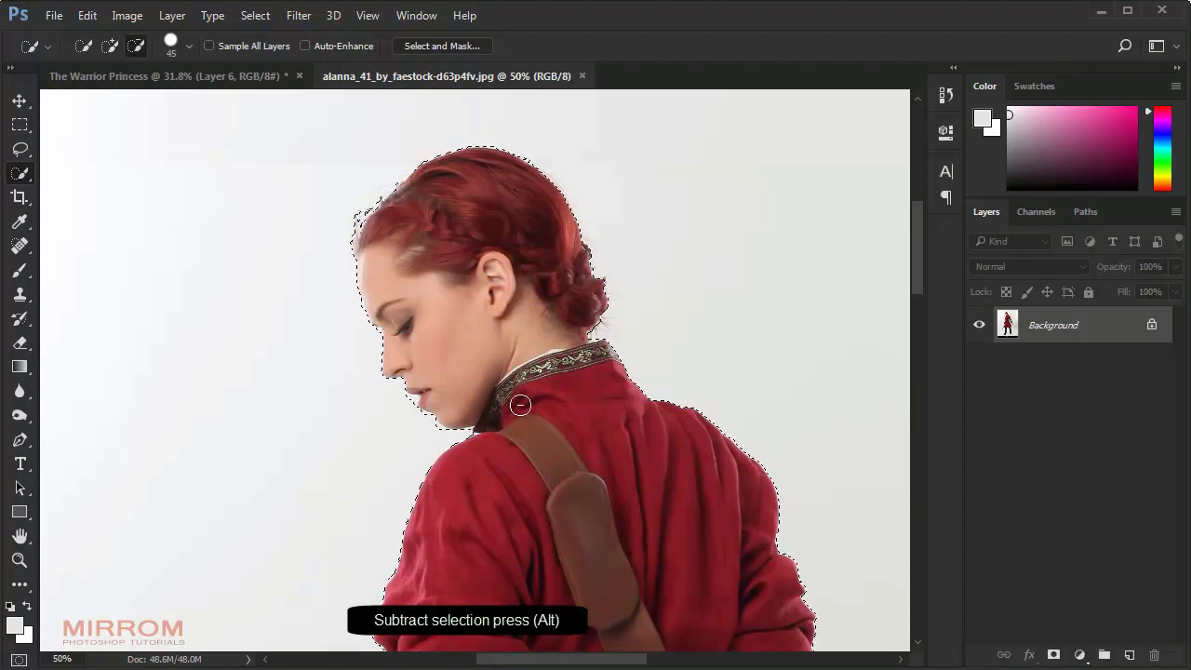
Step: Refine the selection edges around the face, neck and left hand with a resized brush
key("ctrl+plus")
key("ctrl+plus")
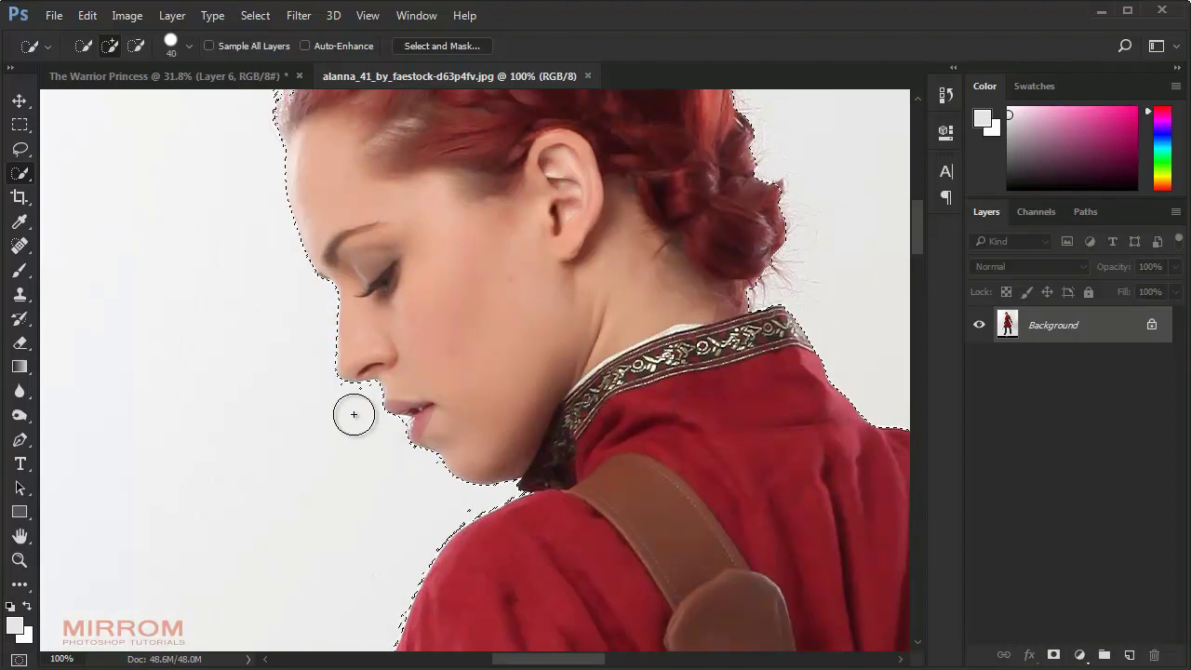
key("bracketleft")
key("bracketleft")
key("bracketleft")
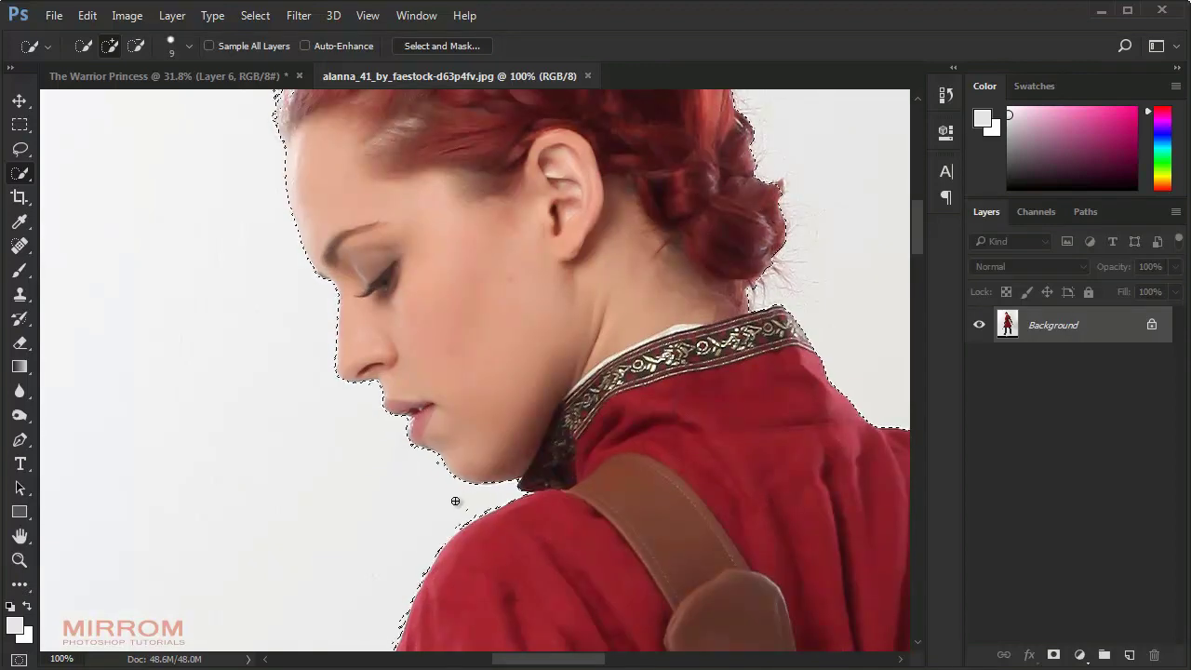
key("bracketright")
key("bracketright")
scroll(400, 439, "down", 5)
scroll(396, 430, "down", 5)
key("ctrl+minus")
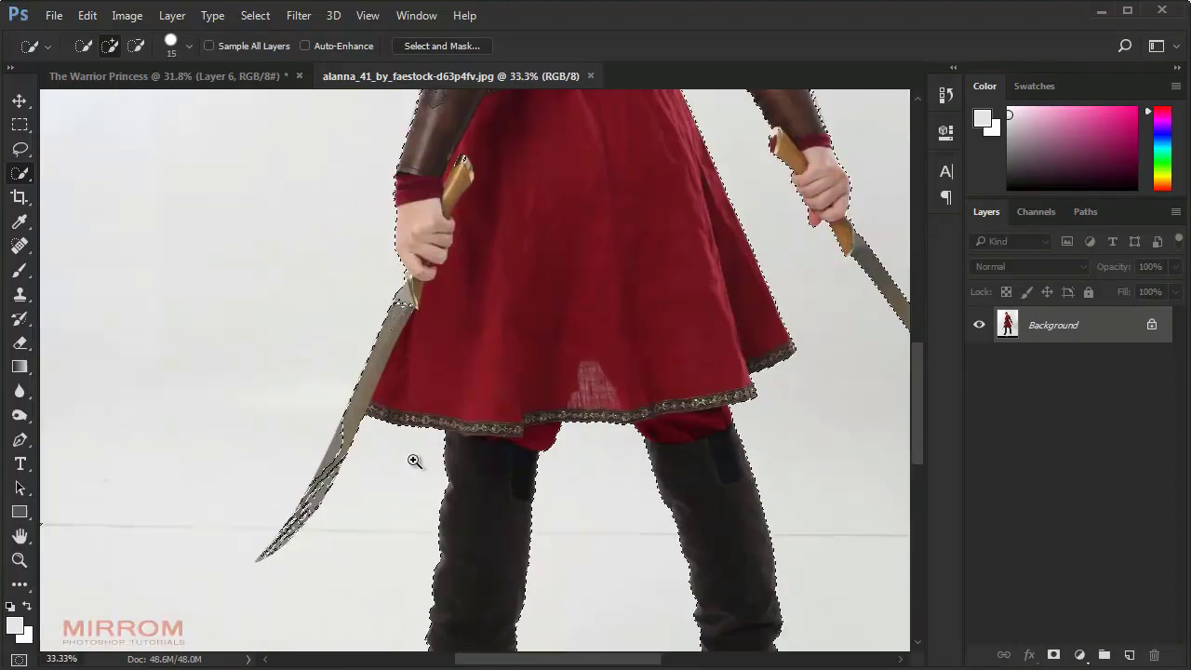
key("ctrl+plus")
scroll(348, 426, "up", 1)
scroll(496, 193, "up", 3)
scroll(496, 193, "up", 3)
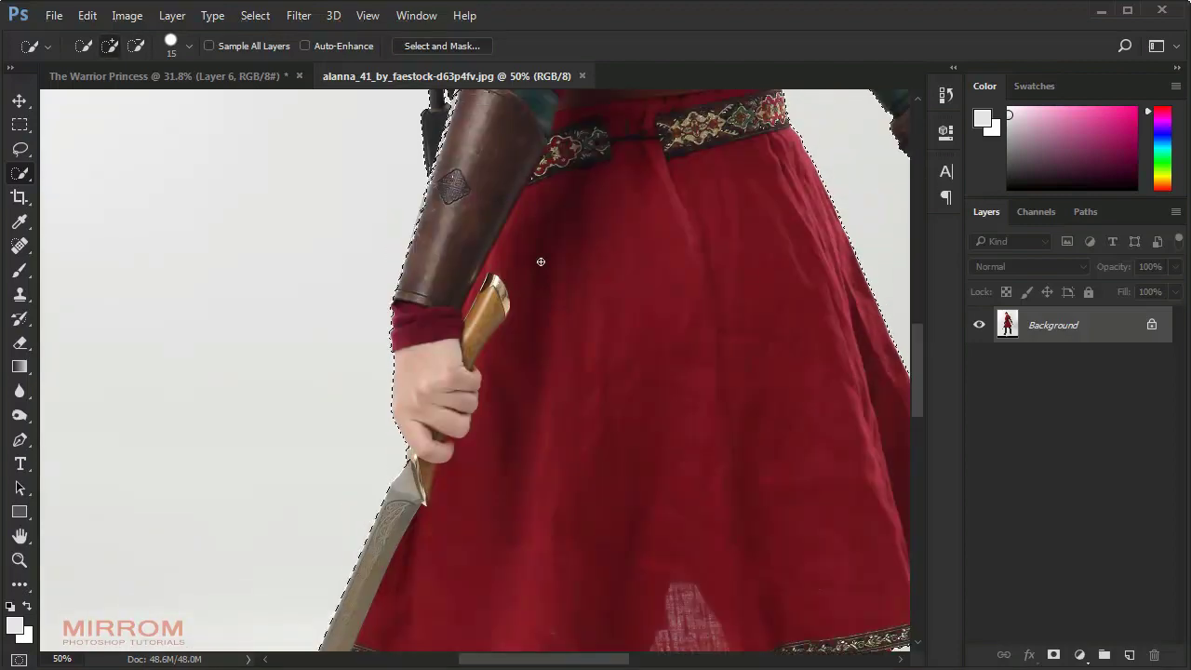
Step: Finish refining the selection along the sword and lower body, then fit the image on screen
key("bracketright")
key("bracketright")
key("bracketright")
scroll(651, 204, "up", 3)
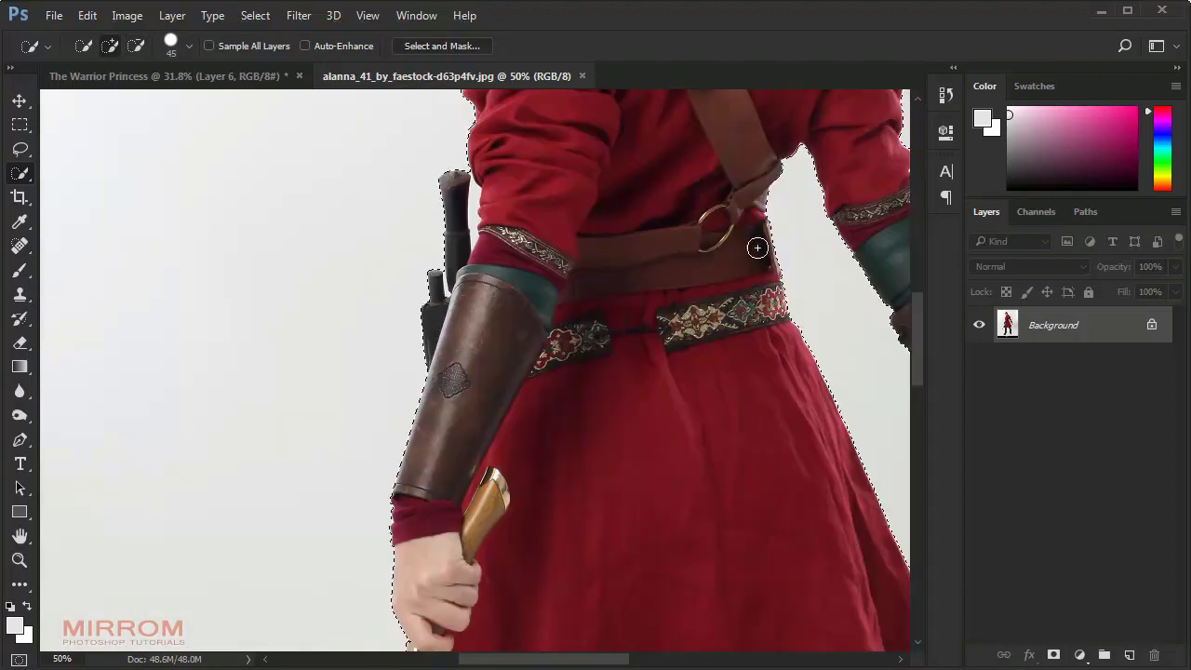
scroll(758, 247, "right", 5)
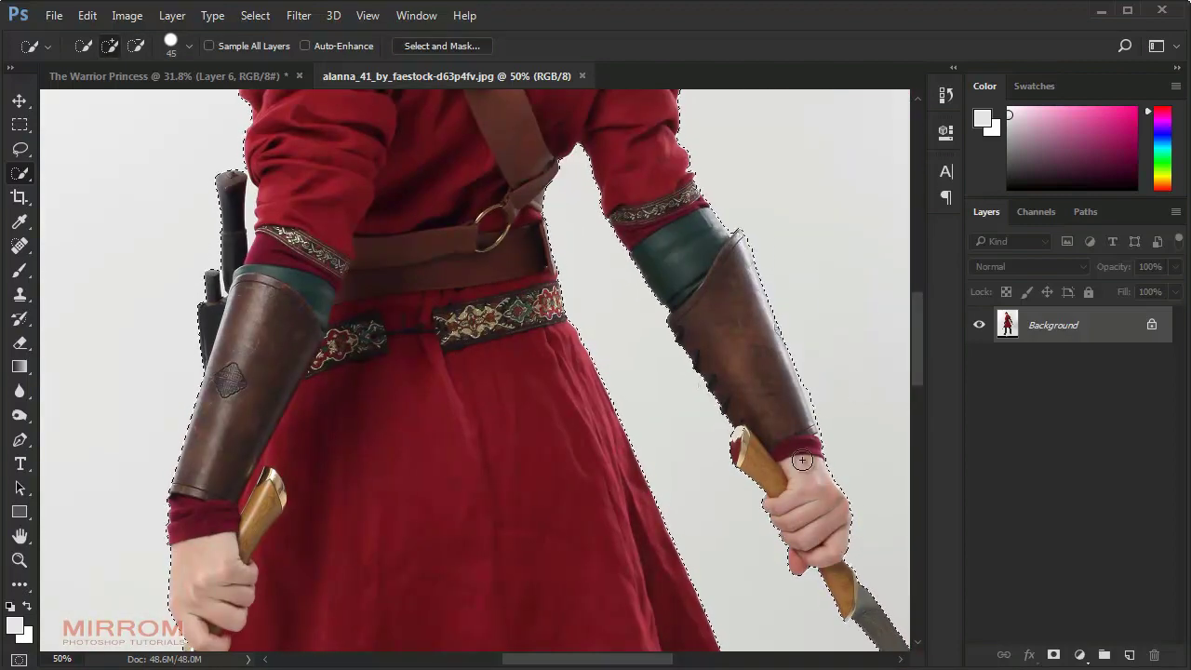
scroll(803, 461, "down", 1)
scroll(729, 595, "down", 8)
scroll(460, 487, "down", 10)
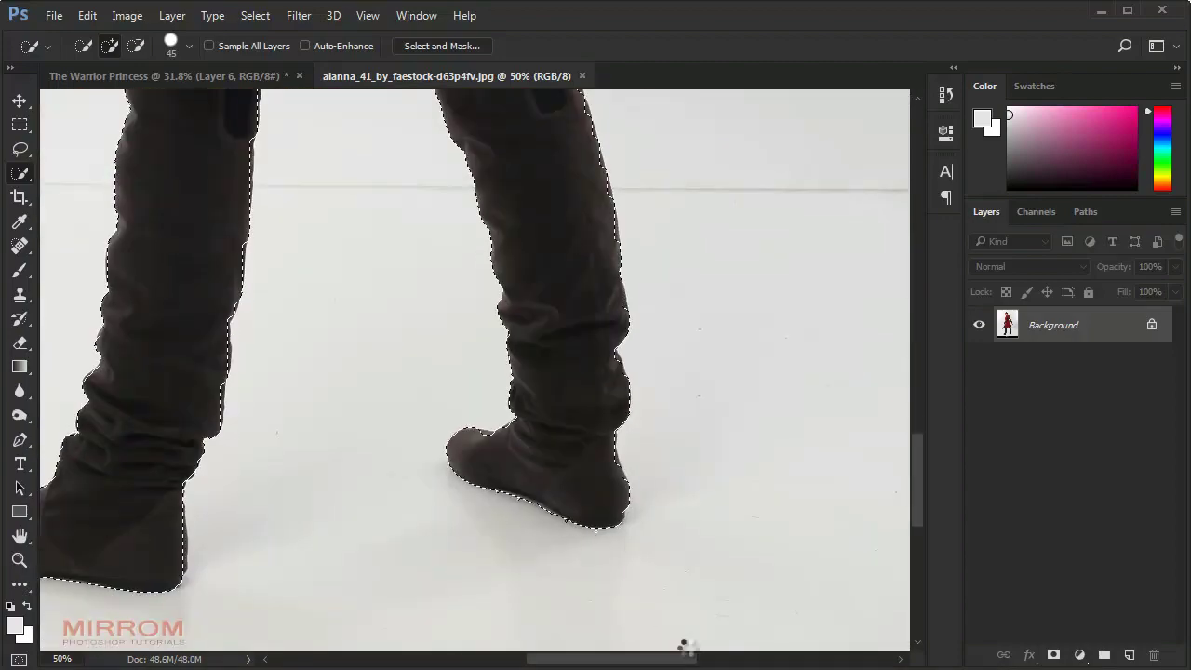
key("ctrl+0")
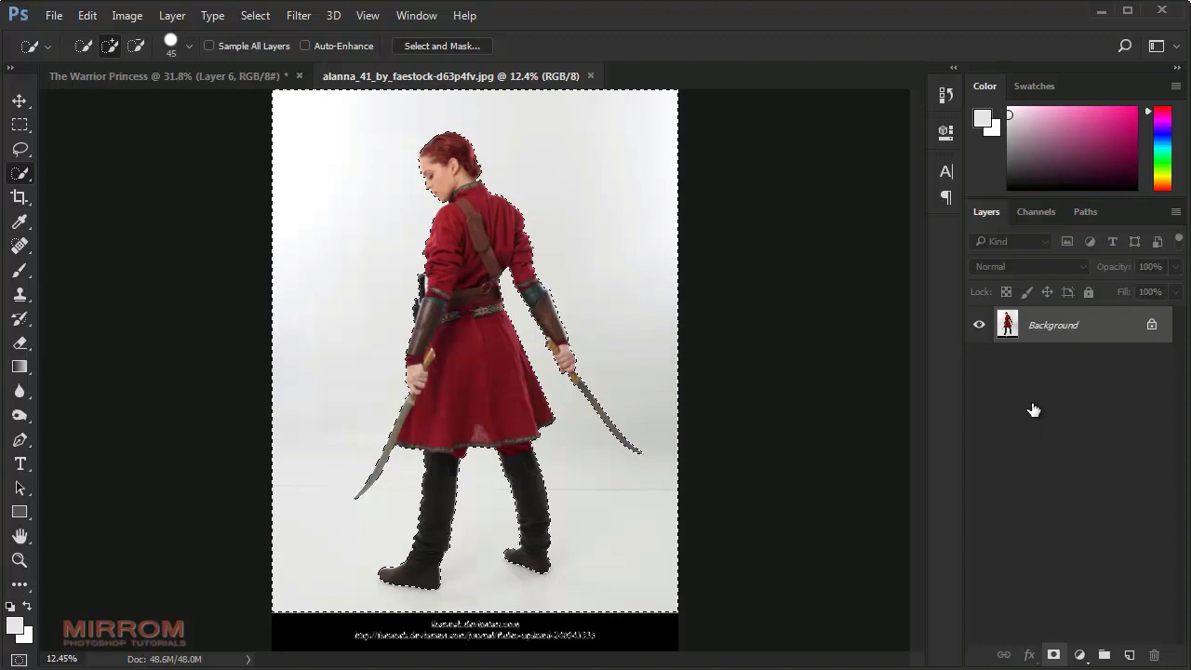
Step: Add a layer mask to Layer 0 that hides the white backdrop, leaving only the warrior
left_click(1053, 655)
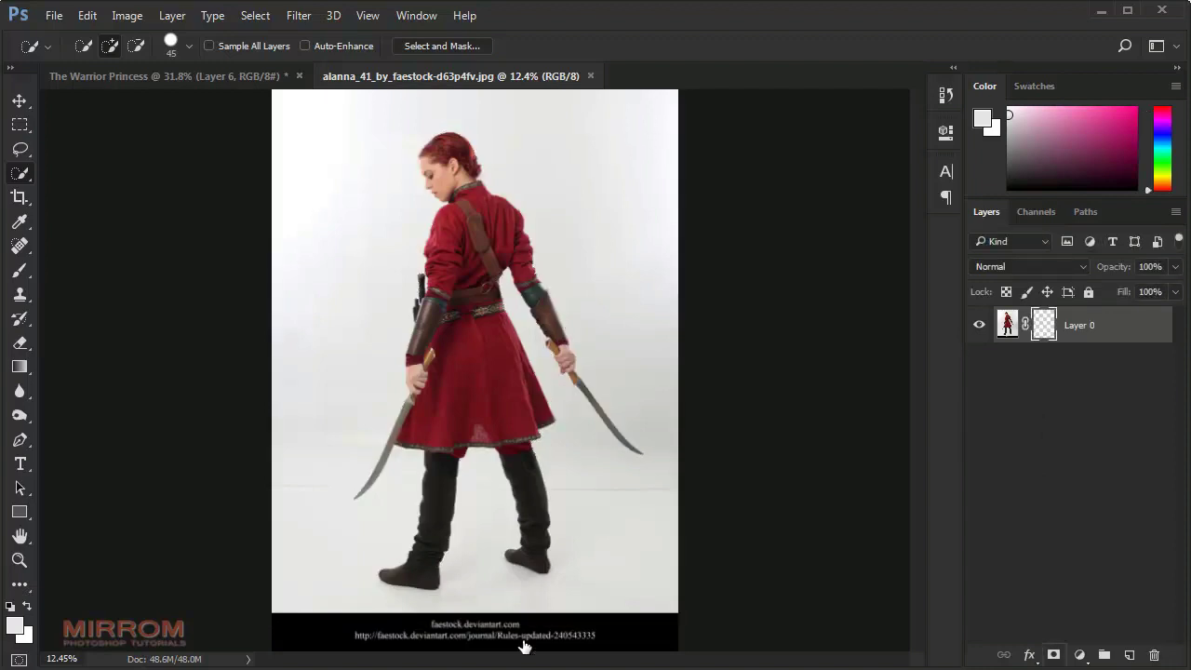
key("d")
key("x")
key("alt+BackSpace")
key("ctrl+d")
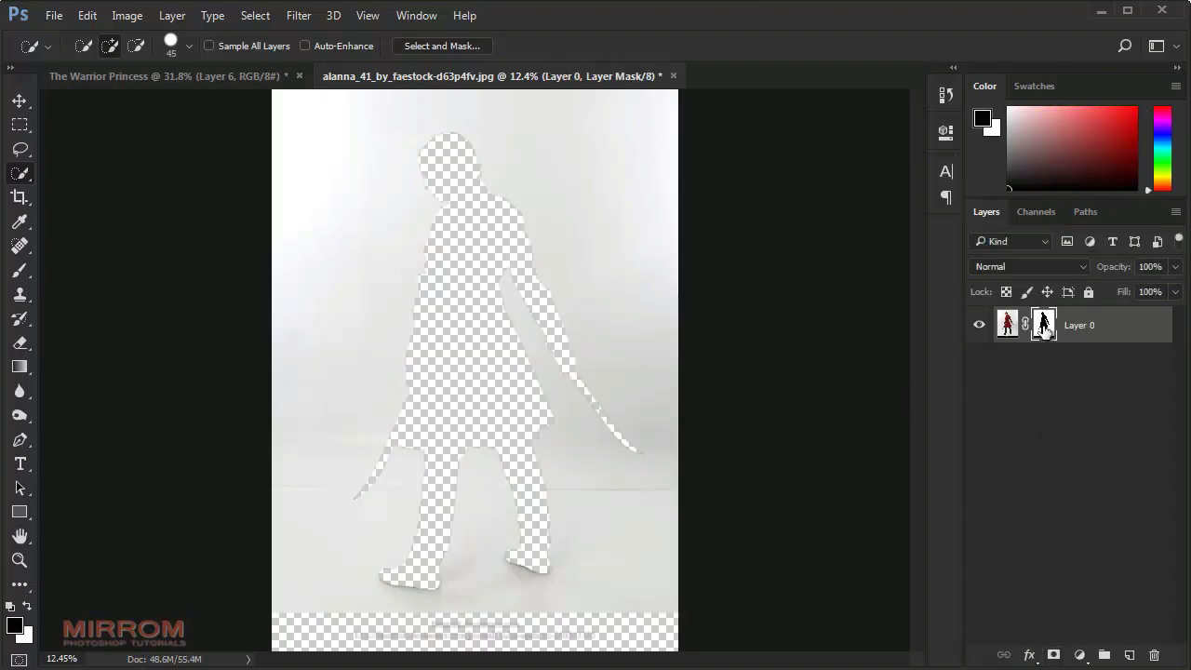
key("ctrl+i")
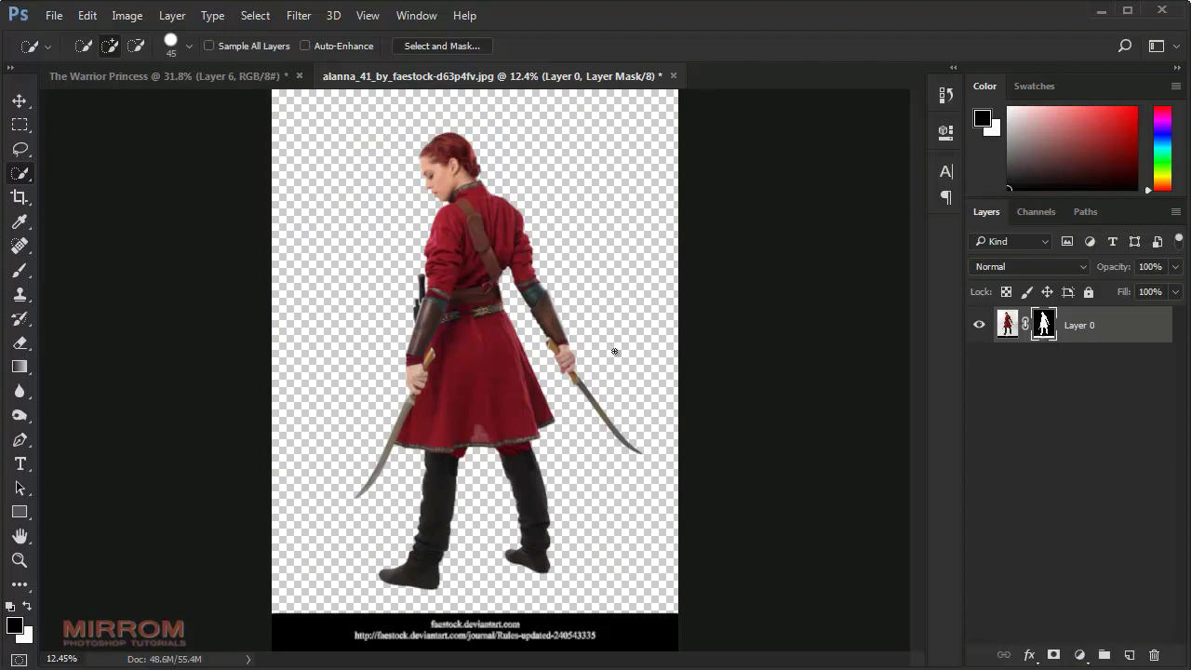
Step: Paint black on the mask with a soft round brush to hide the bottom credit strip
key("b")
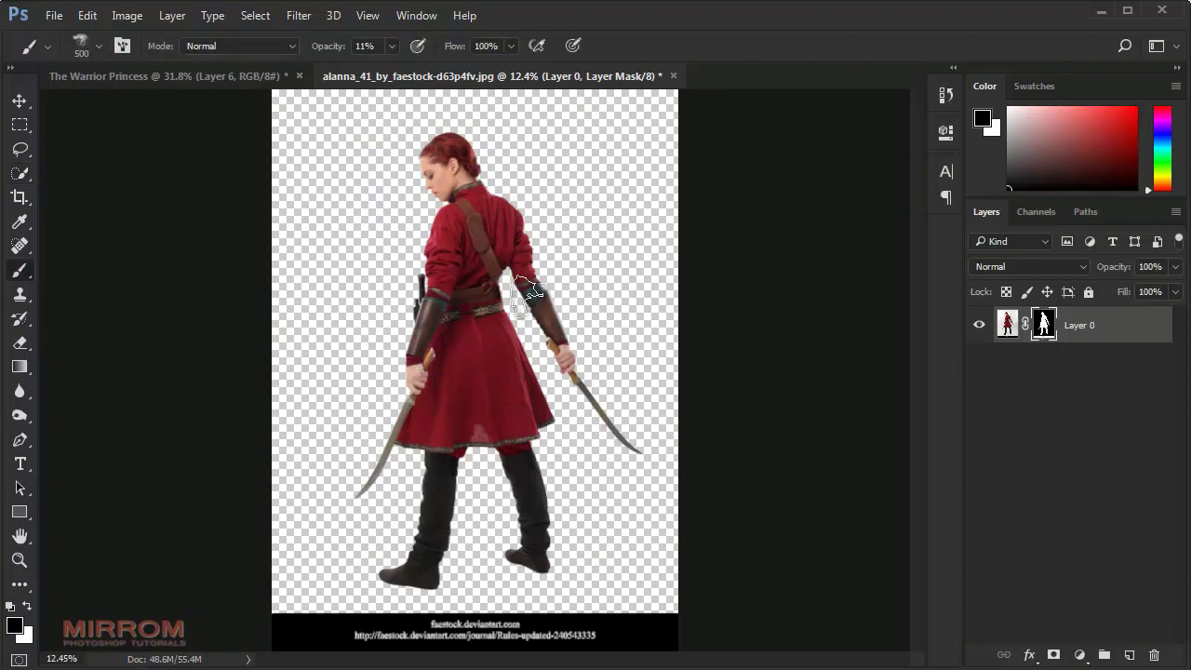
right_click(585, 350)
left_click(742, 419)
type("275")
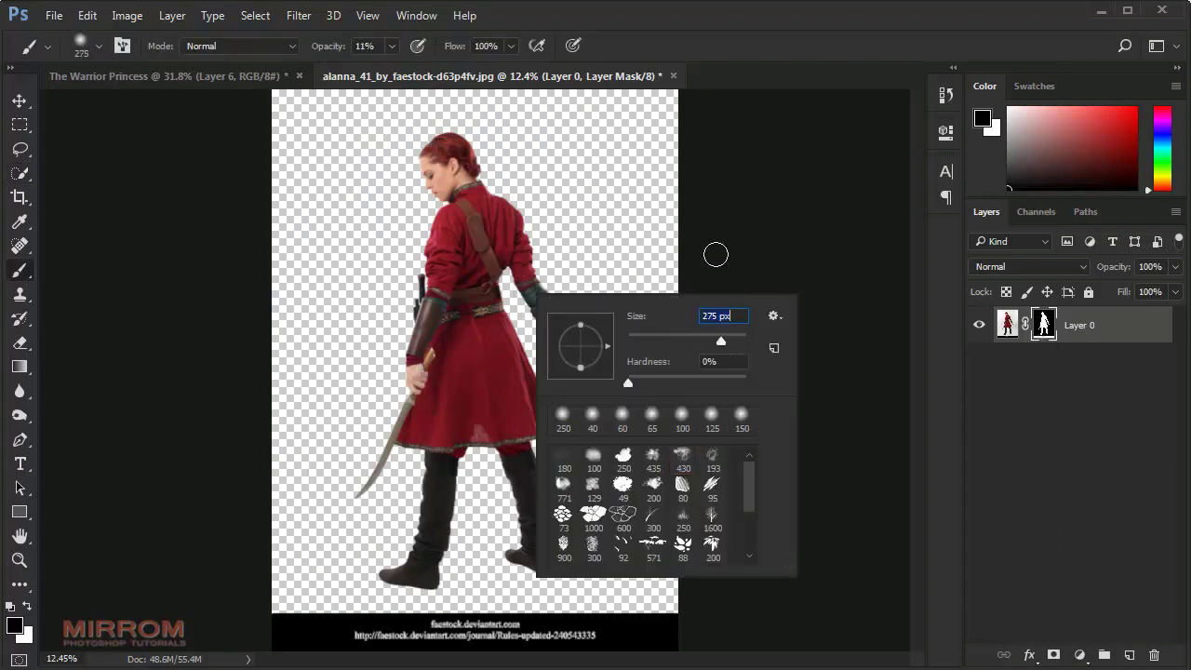
key("Return")
left_click_drag(693, 565, 600, 633)
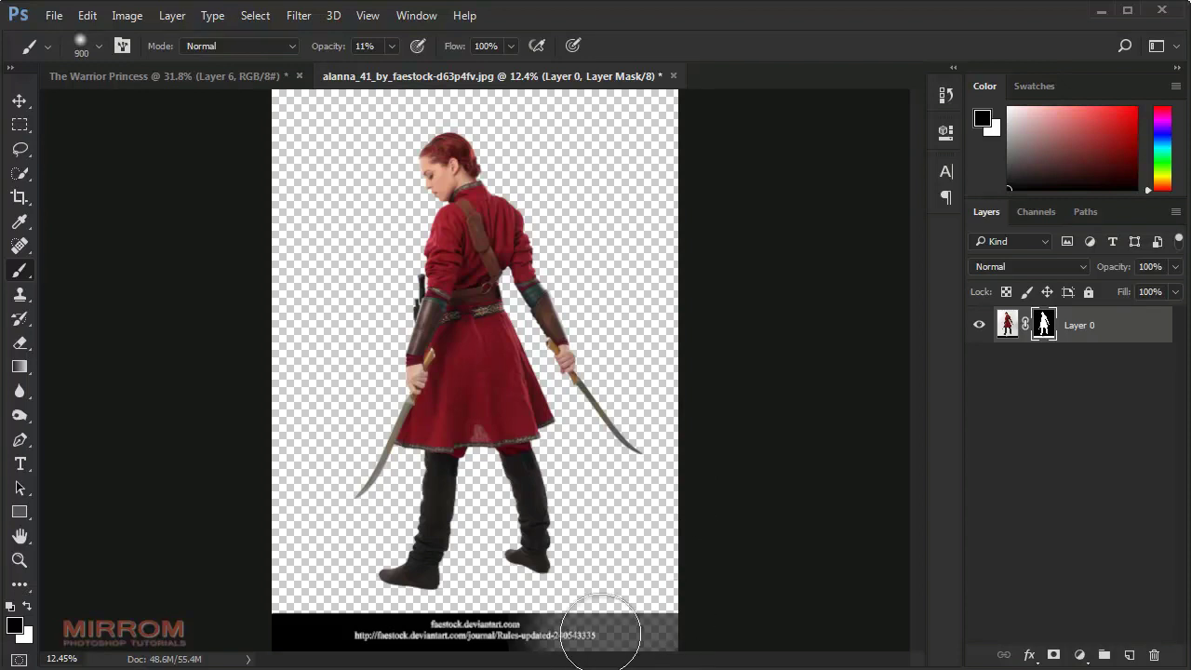
key("0")
left_click_drag(698, 625, 345, 633)
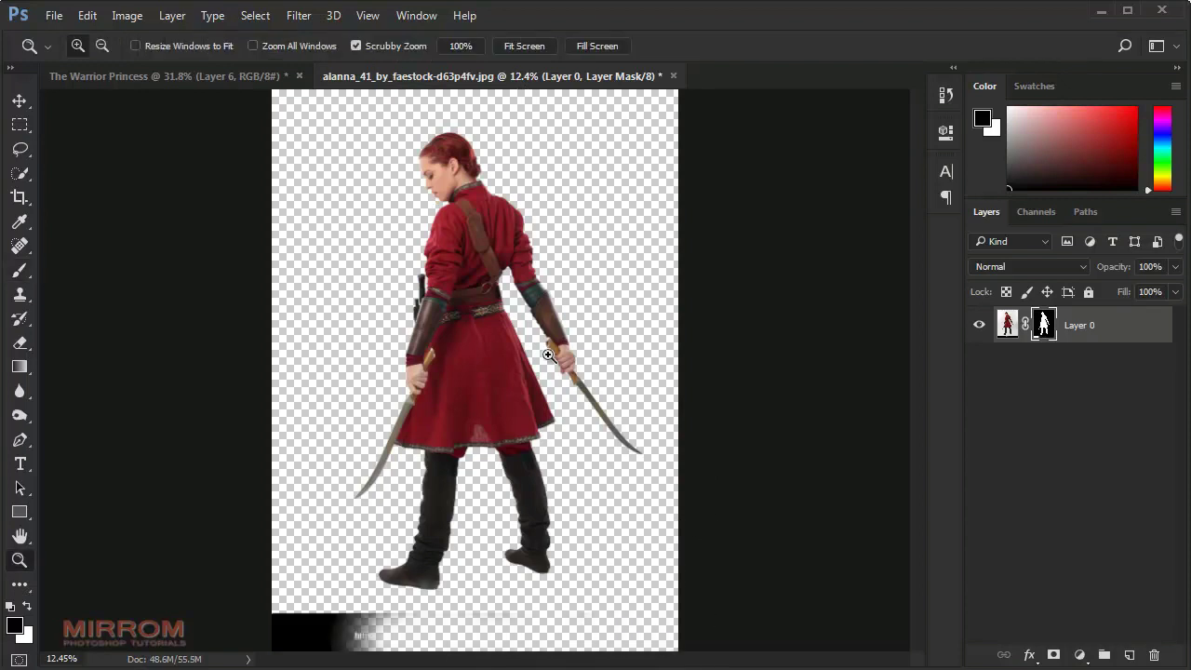
right_click(554, 391)
key("Return")
key("bracketleft")
key("bracketleft")
key("bracketleft")
scroll(431, 278, "up", 5)
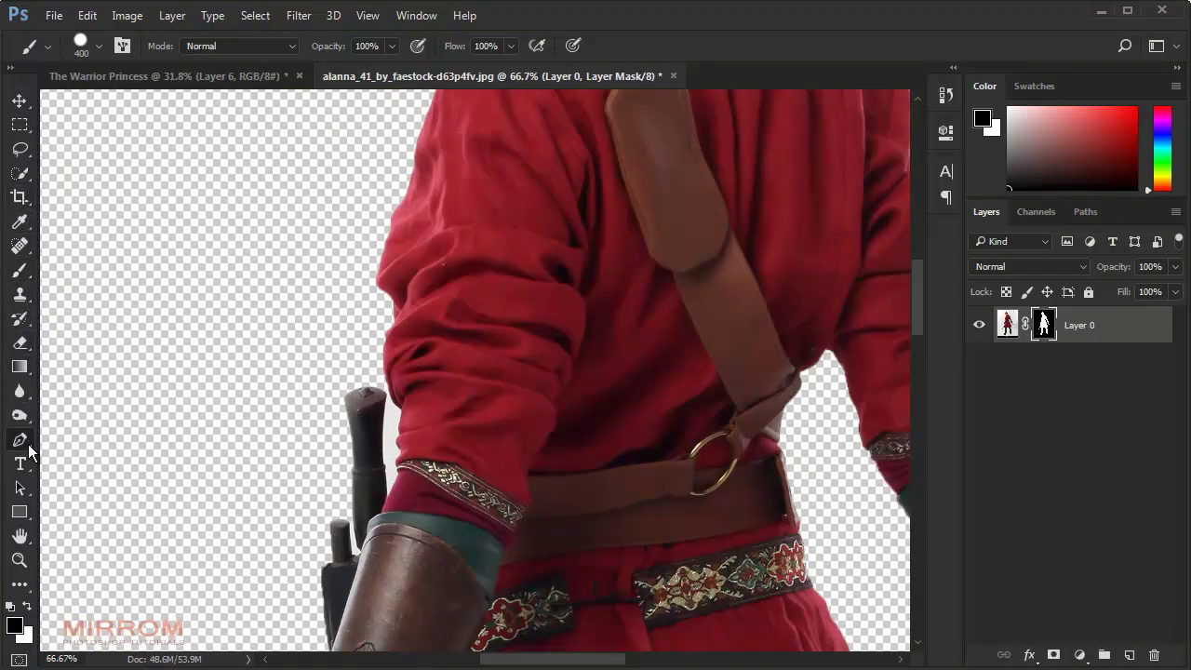
Step: Trace a closed Pen path around the white gap between the arm and the sword hilt
left_click(26, 444)
right_click(30, 443)
left_click(68, 442)
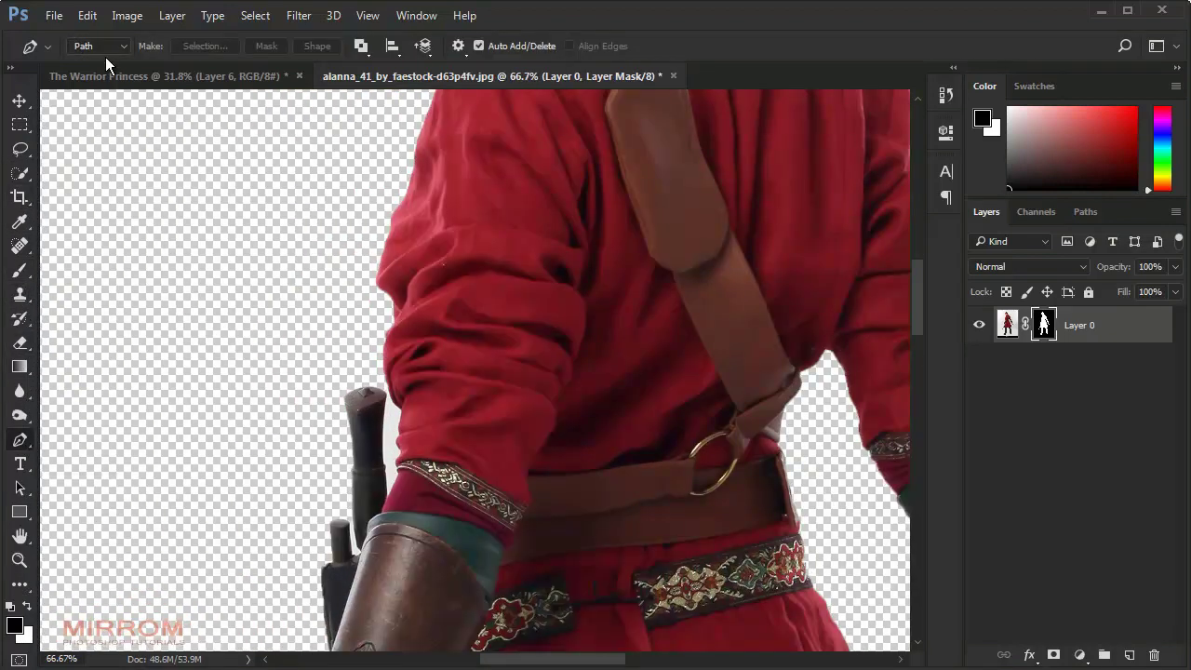
left_click(106, 78)
scroll(404, 419, "up", 1)
scroll(404, 419, "up", 1)
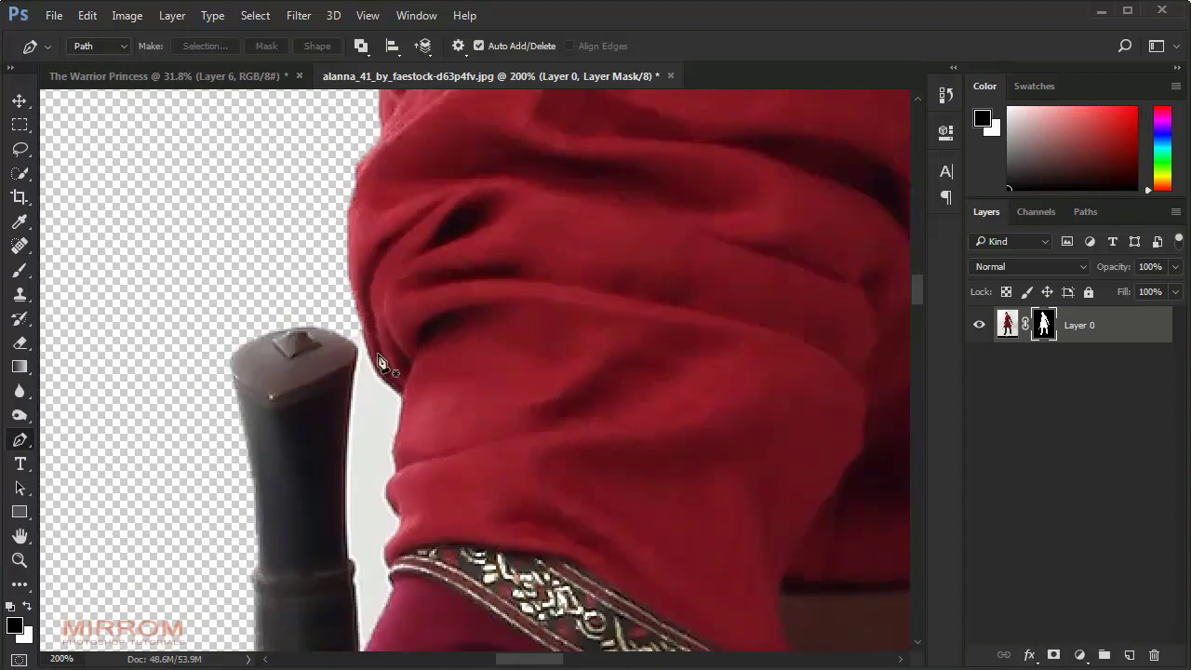
left_click(359, 320)
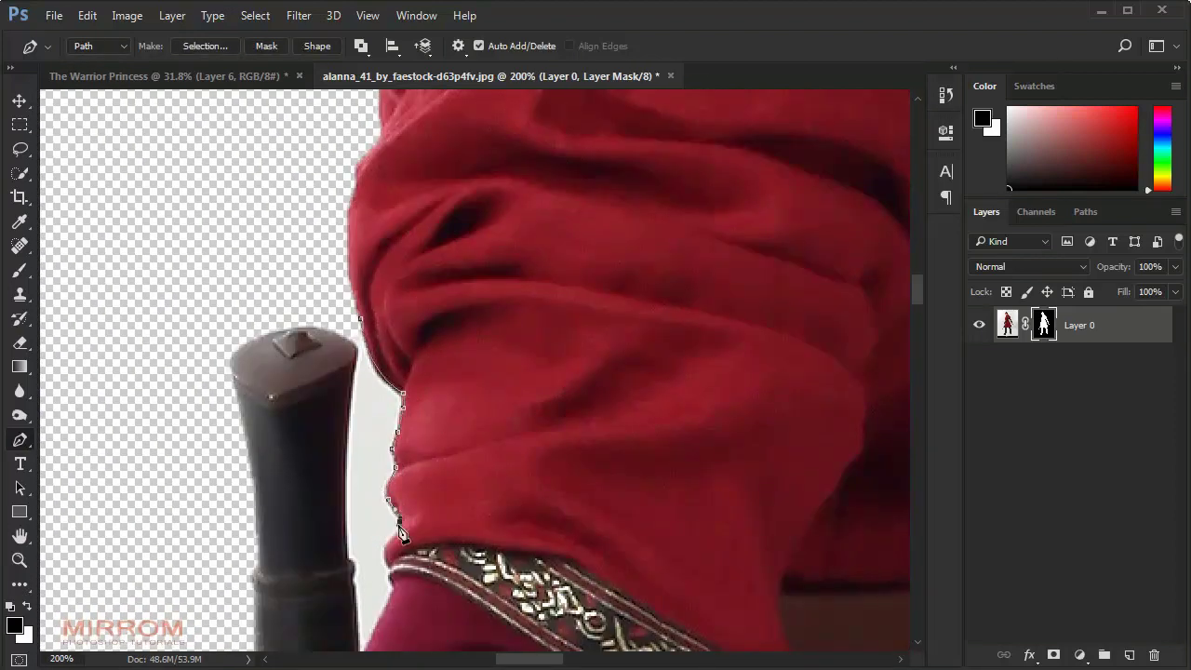
scroll(402, 535, "down", 4)
left_click(359, 432)
left_click(350, 336)
left_click(350, 191)
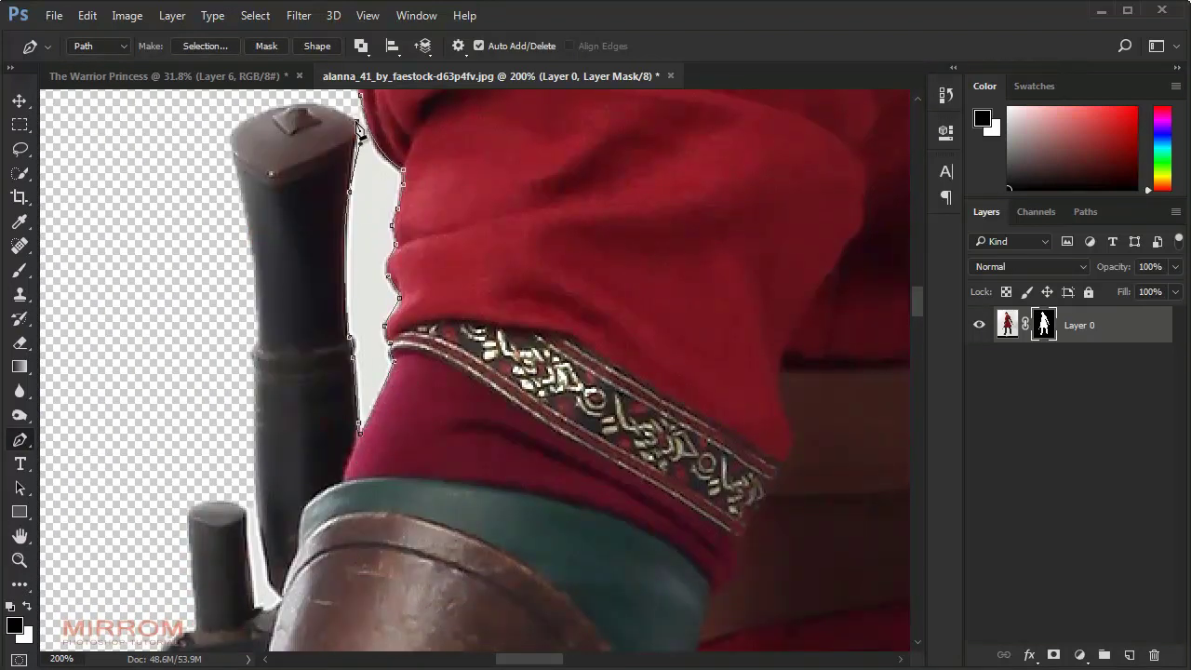
Step: Convert the path to a selection, mask that gap black, and deselect
right_click(364, 187)
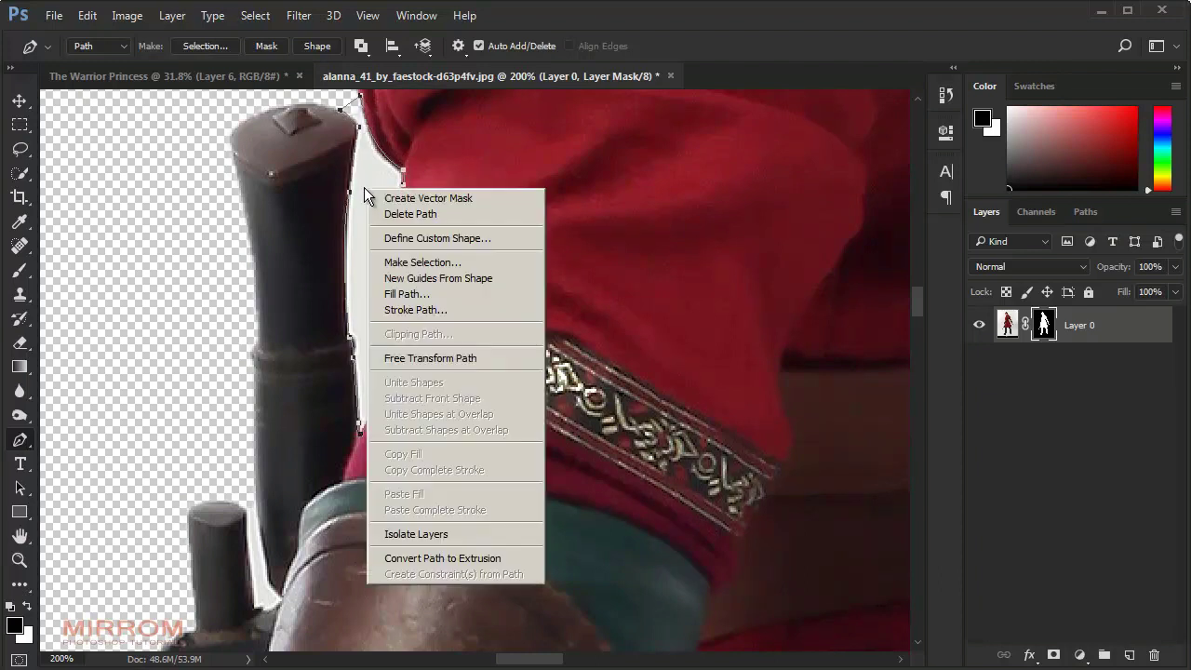
left_click(418, 261)
left_click(734, 213)
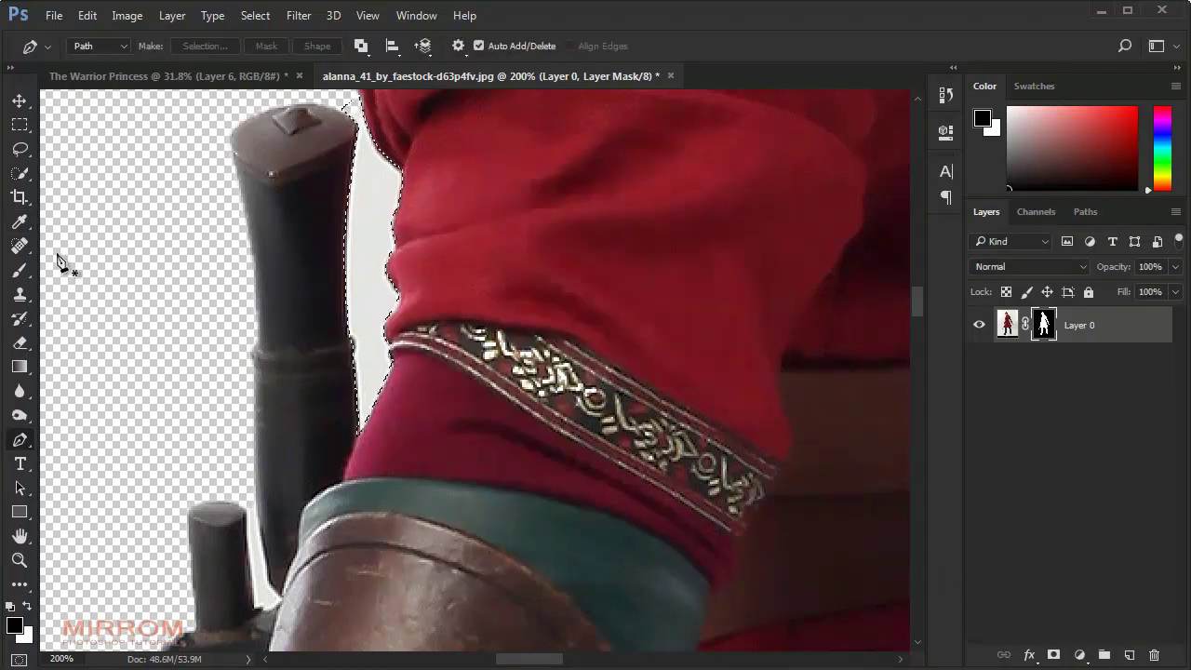
left_click(20, 270)
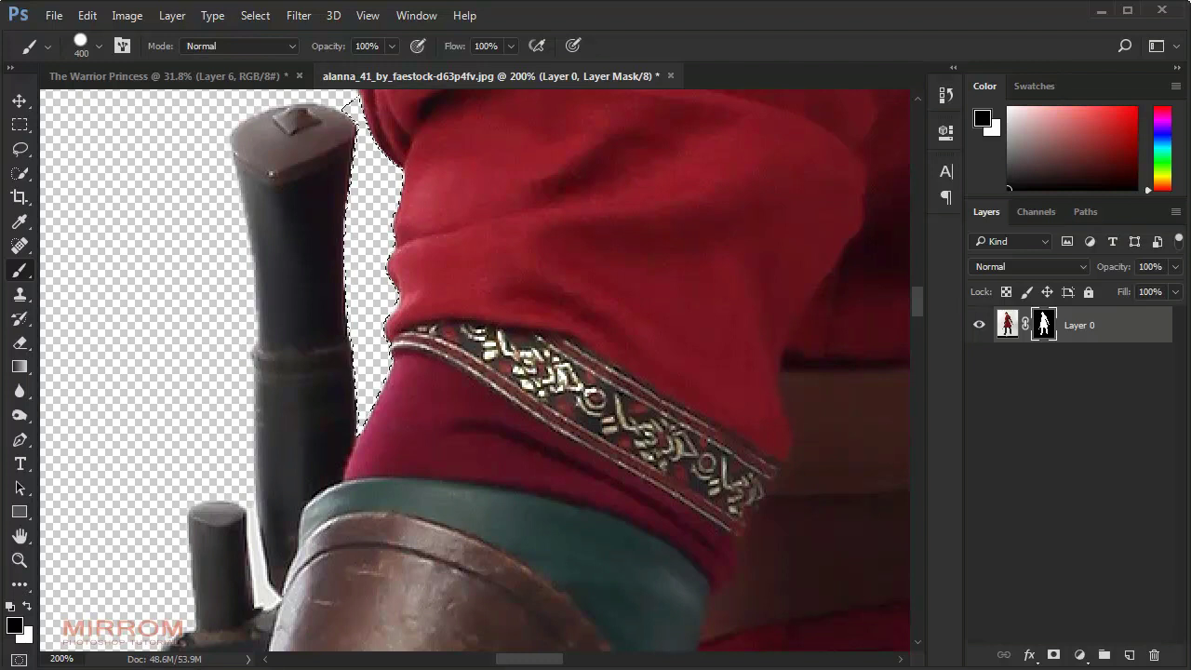
key("ctrl+d")
Step: Start a second path at the lower hilt gap, then fit the image on screen
key("v")
scroll(288, 352, "down", 3)
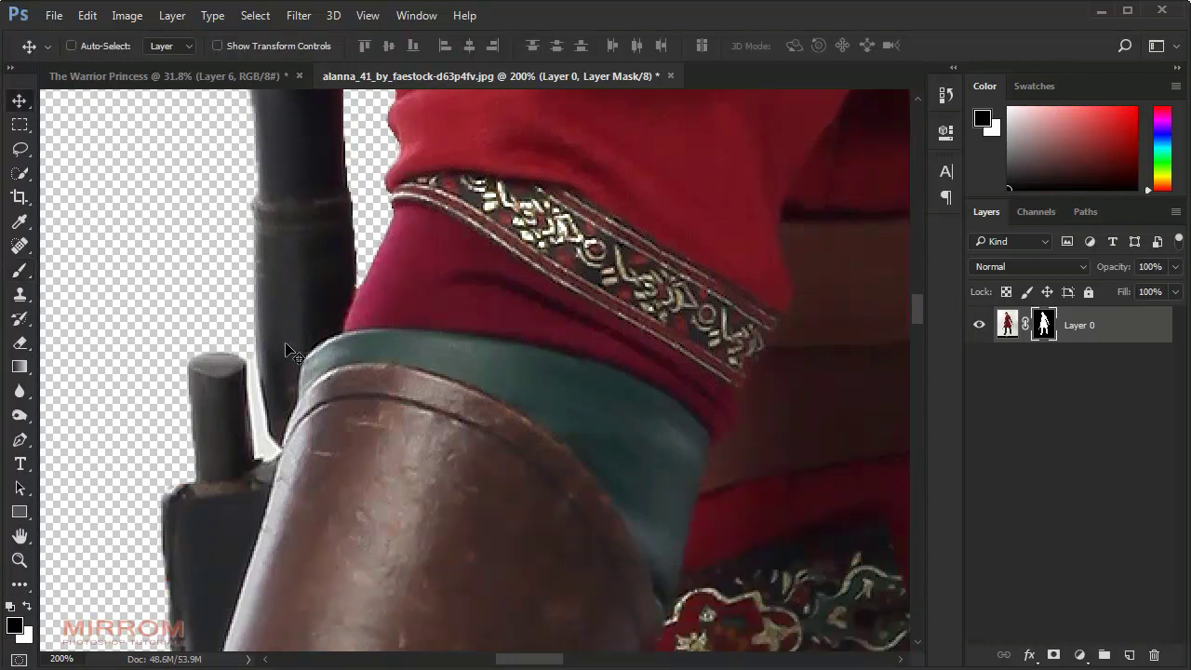
key("p")
left_click(254, 317)
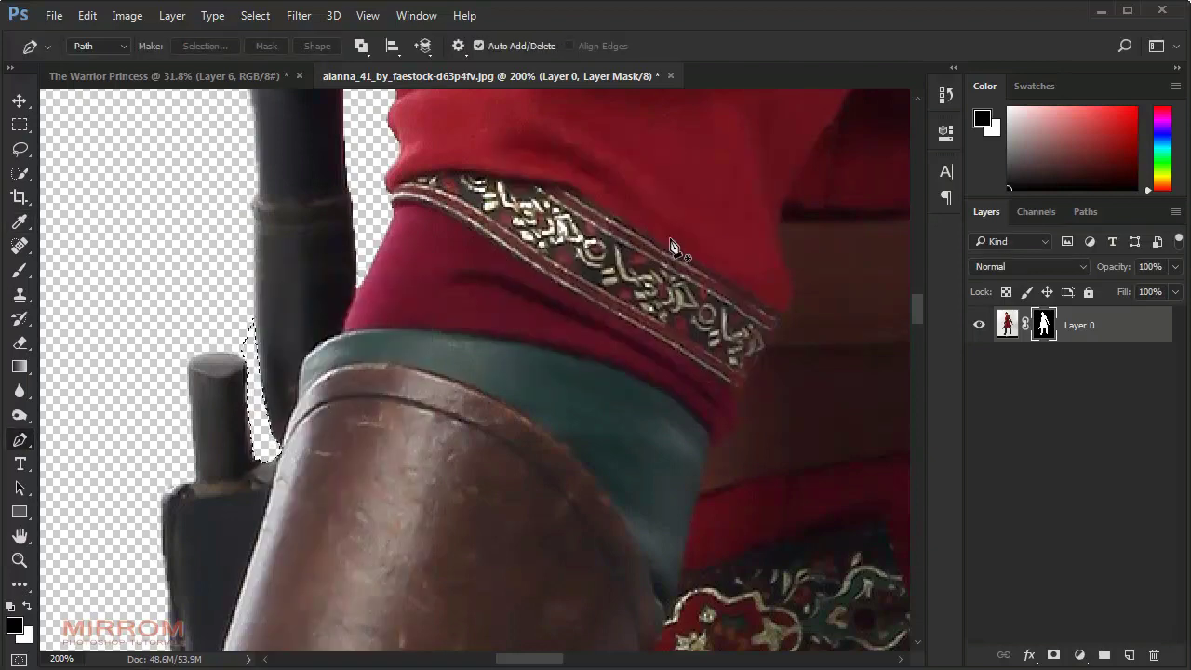
key("ctrl+0")
key("v")
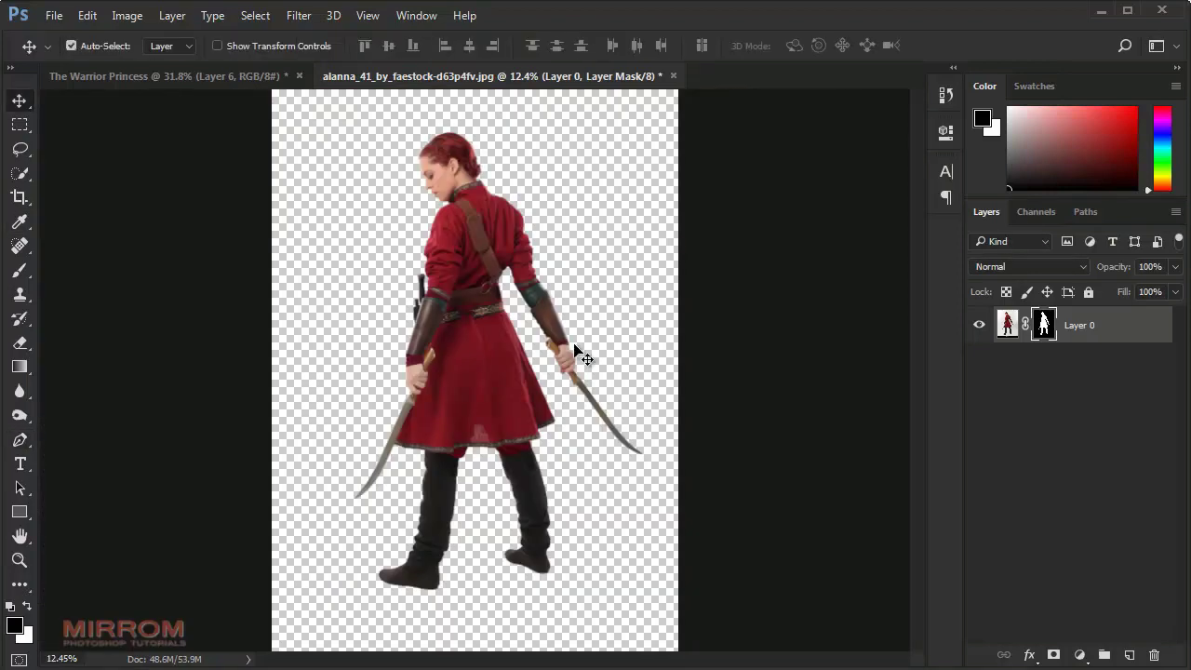
Step: Drag the cut-out warrior into The Warrior Princess and close the source photo
left_click(489, 155, "ctrl")
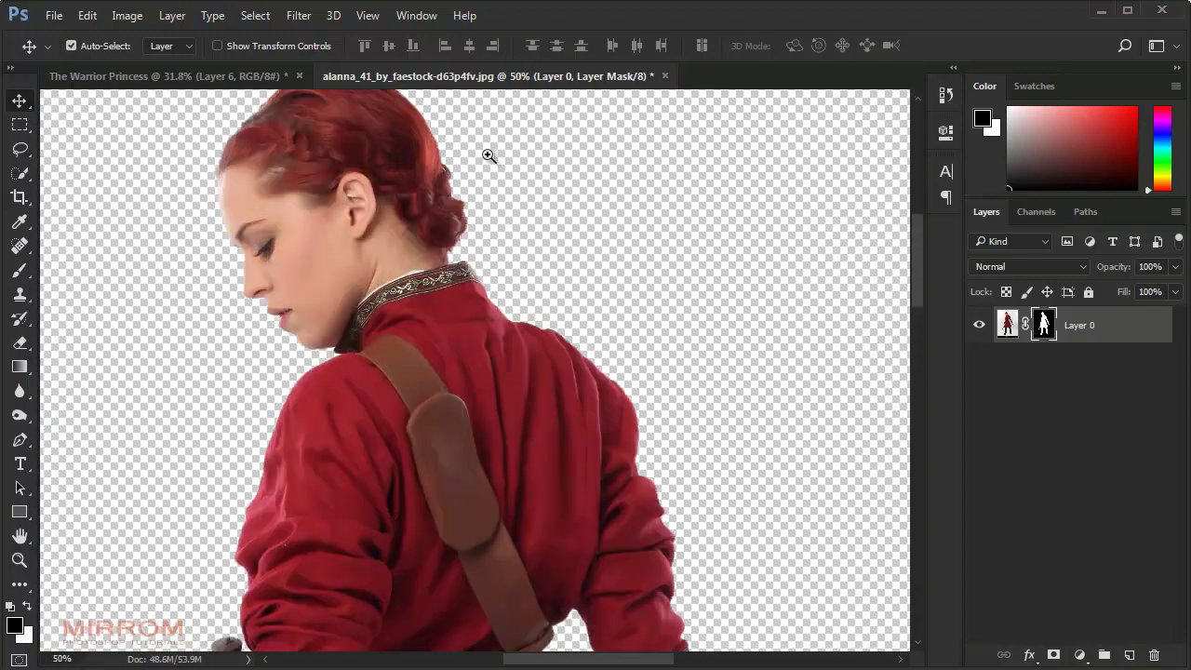
key("ctrl+0")
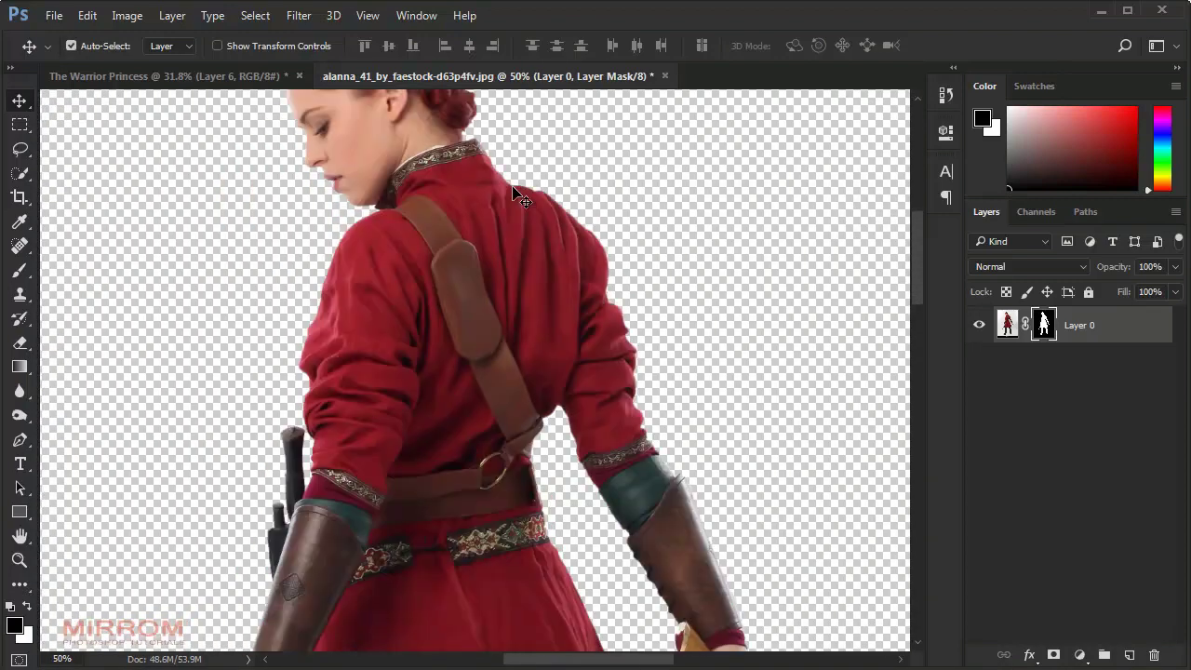
mouse_move(500, 249)
left_mouse_down()
mouse_move(470, 229)
mouse_move(558, 251)
mouse_move(549, 258)
left_mouse_up()
left_click(674, 75)
left_click(592, 281)
Step: Scale the warrior down to about 45% and place her feet on the cliff rock
key("ctrl")
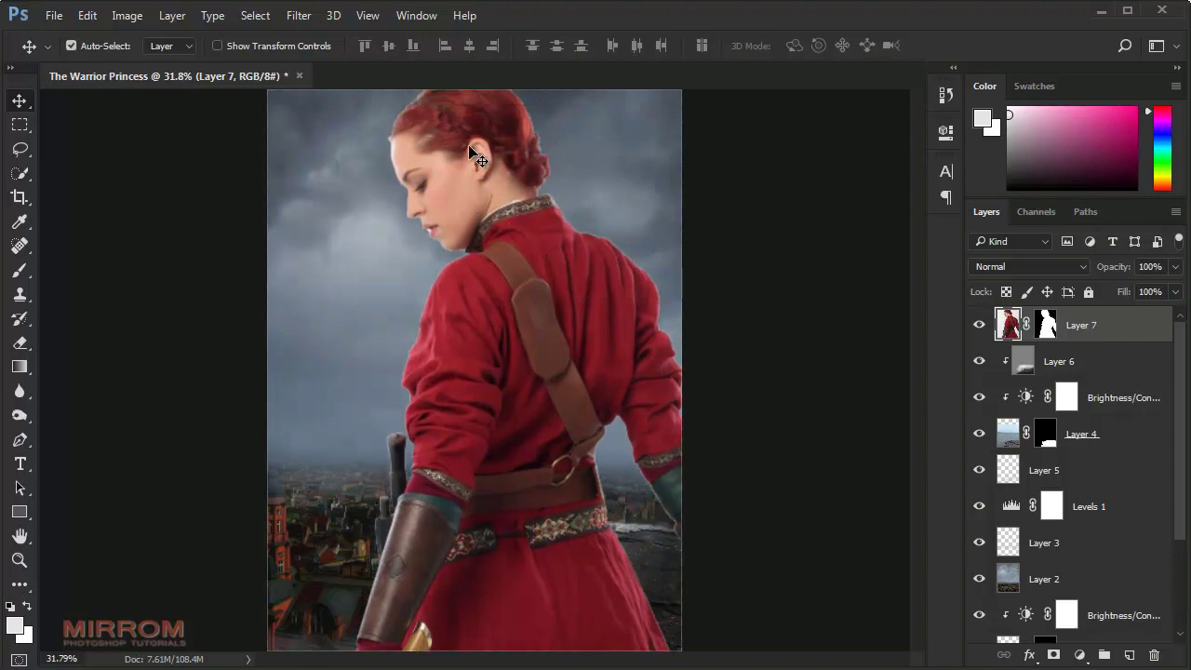
key("ctrl+t")
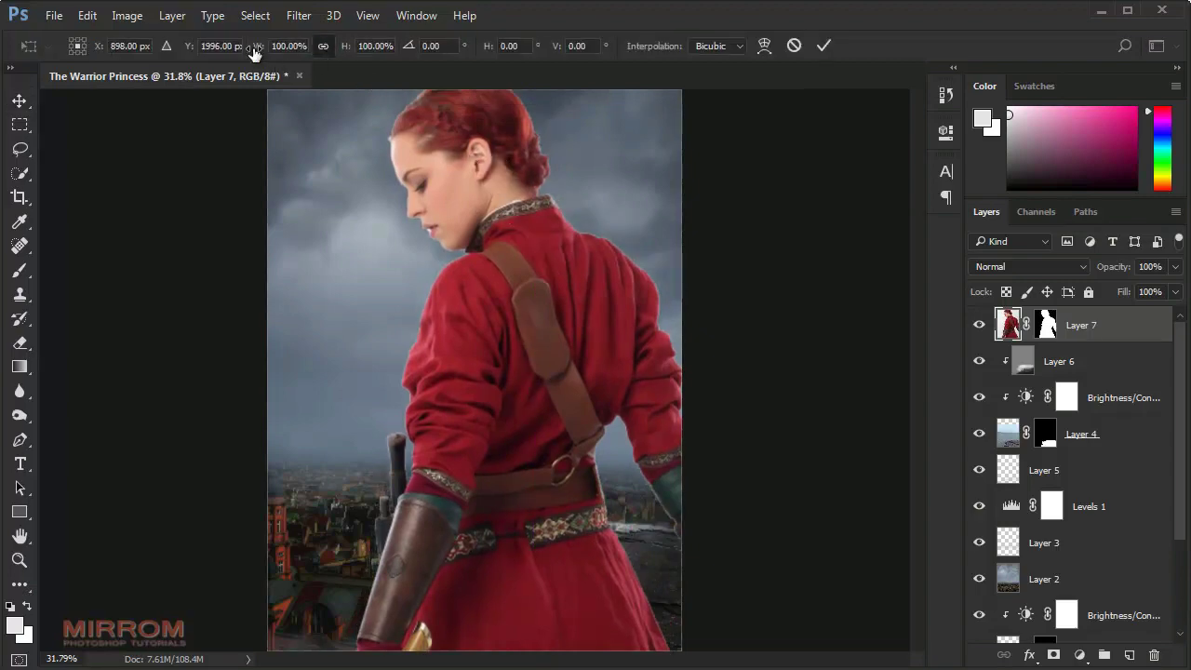
left_click_drag(254, 53, 208, 65)
mouse_move(301, 360)
left_mouse_down()
mouse_move(316, 95)
mouse_move(341, 99)
left_mouse_up()
left_click_drag(732, 98, 686, 165)
key("Return")
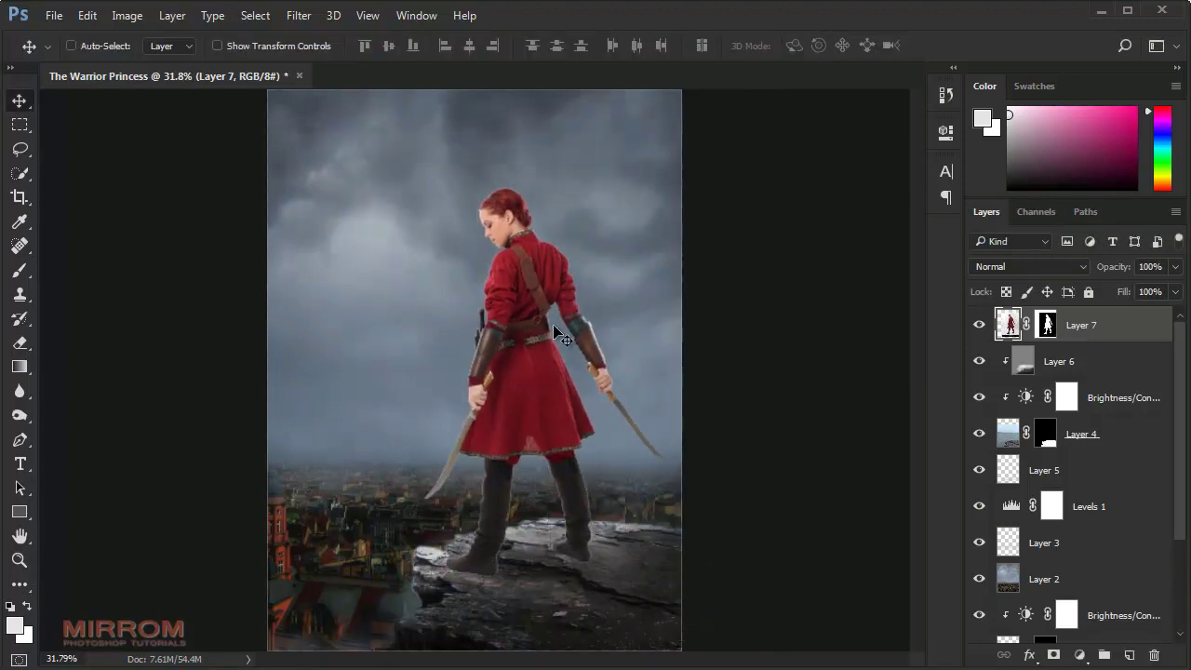
left_click_drag(555, 333, 555, 324)
Step: Touch up the warrior's mask with a black brush sized 150–300 and check its edges
left_click(1047, 325)
key("d")
key("b")
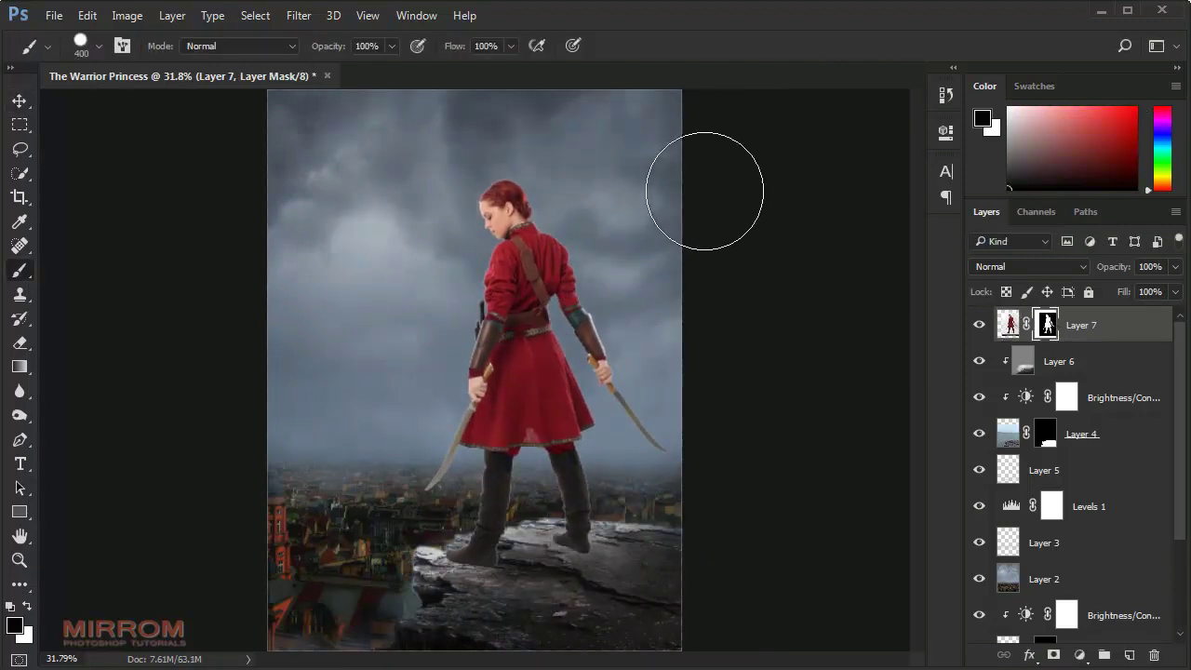
key("bracketleft")
key("bracketleft")
key("bracketleft")
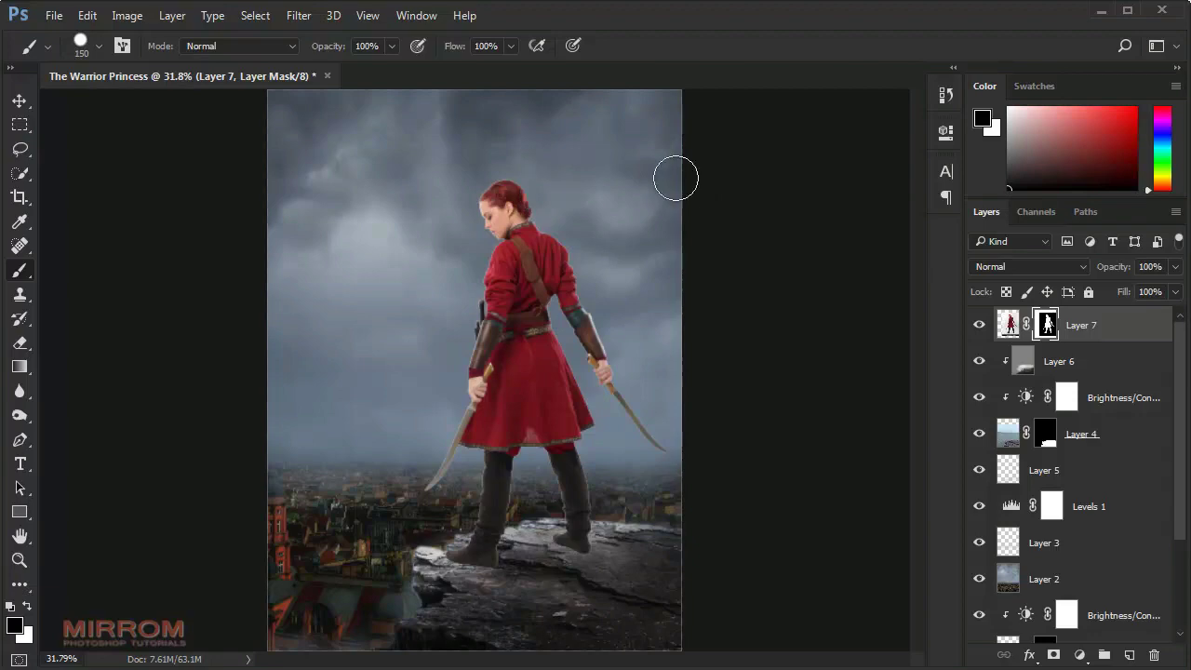
key("bracketright")
key("bracketright")
key("bracketright")
key("bracketright")
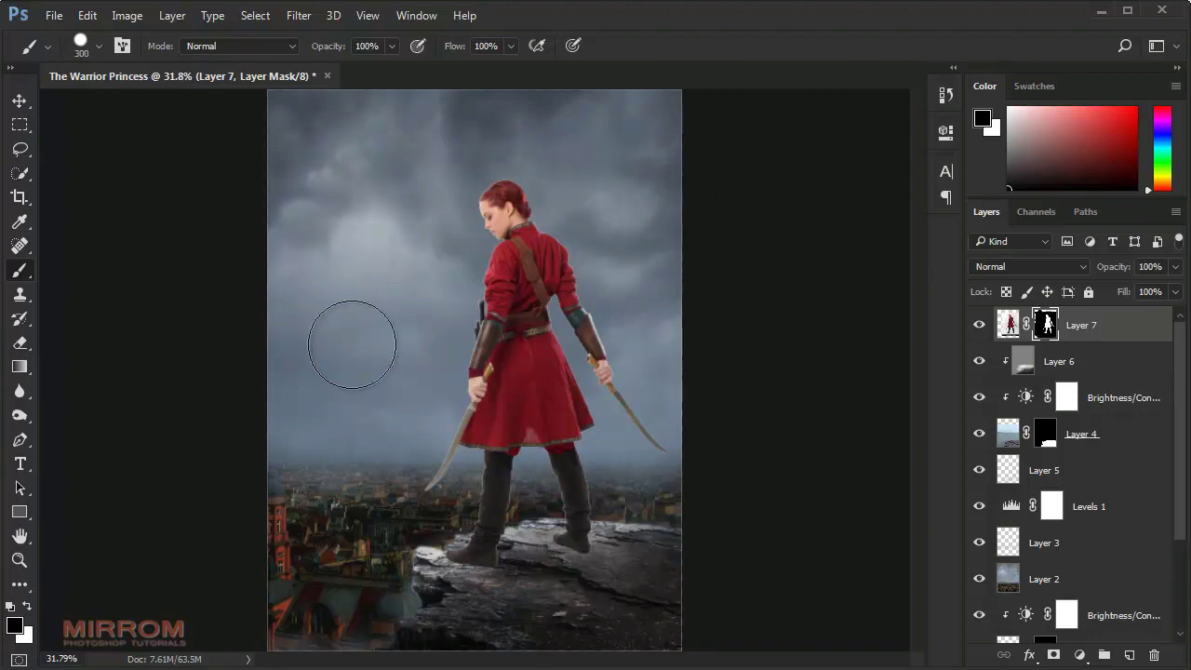
left_click(1047, 325, "ctrl")
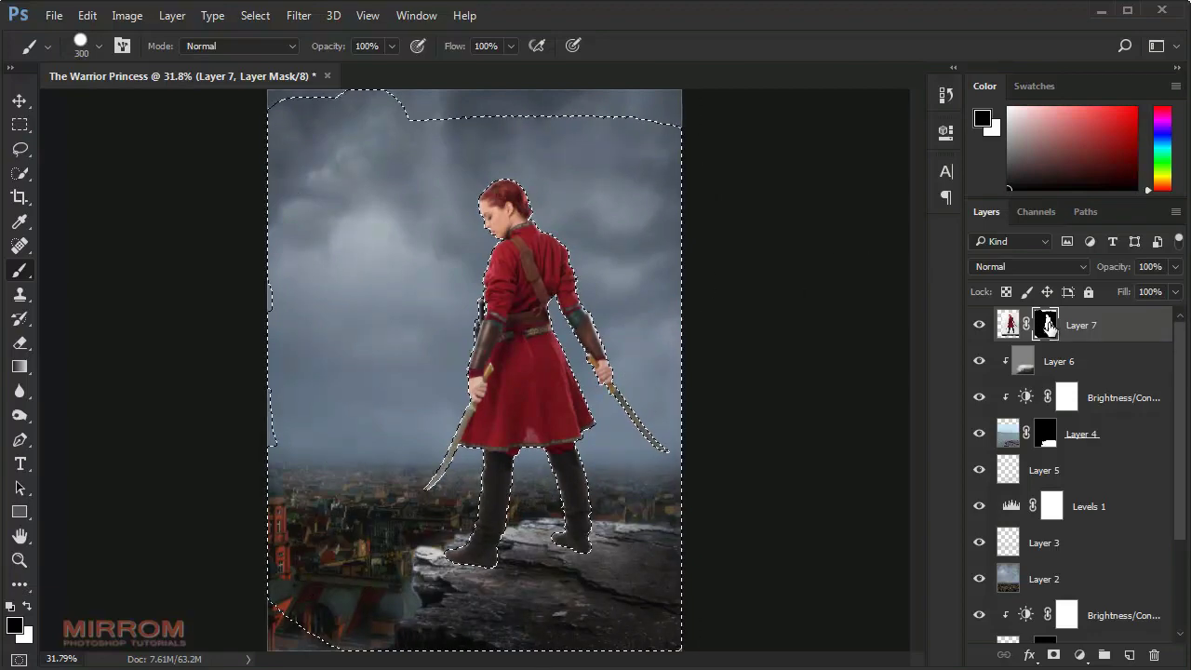
key("v")
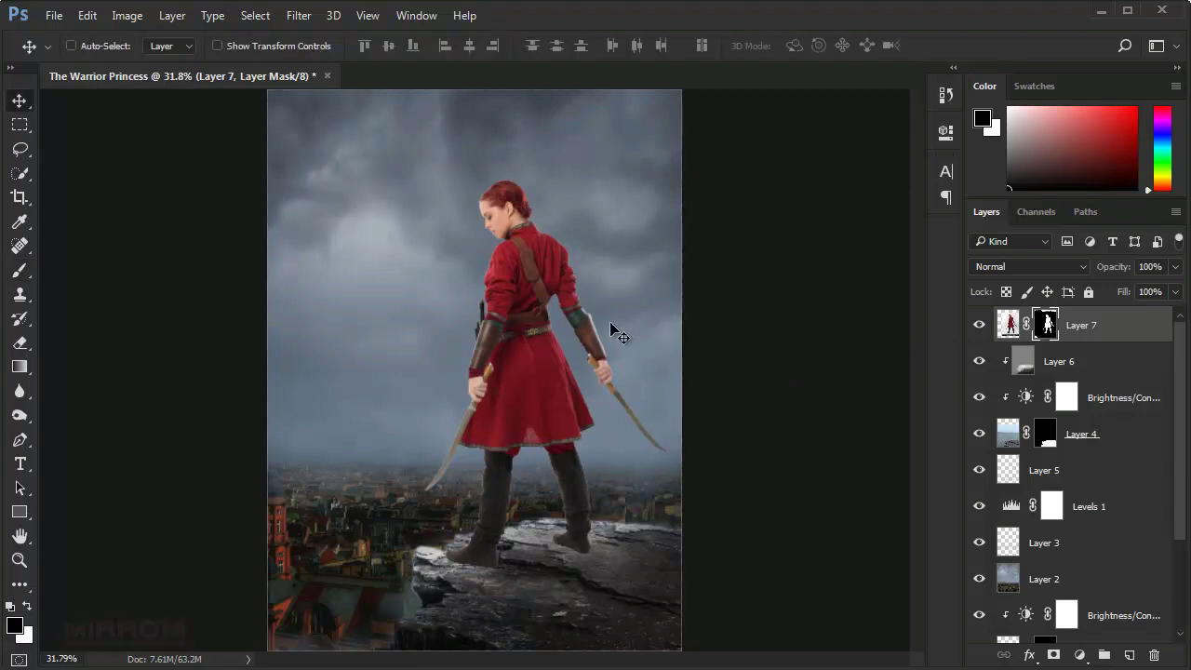
Step: Apply the layer mask, rename the layer Model, and add a new empty layer above it
right_click(1047, 325)
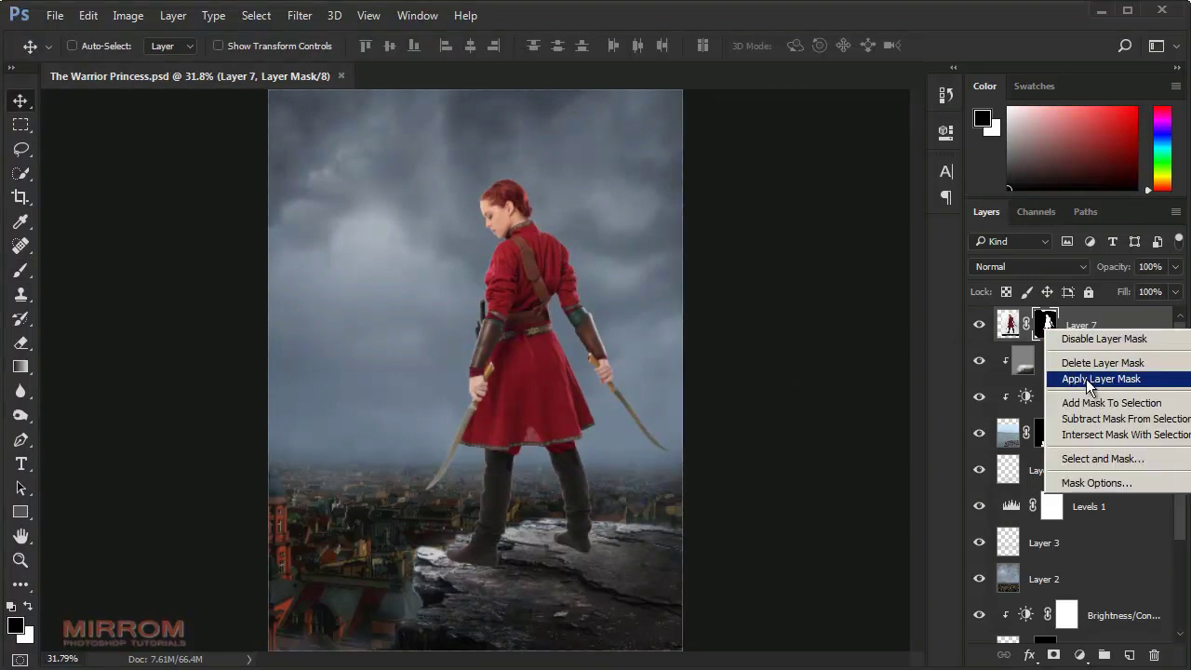
left_click(1087, 379)
double_click(1042, 325)
type("Mode")
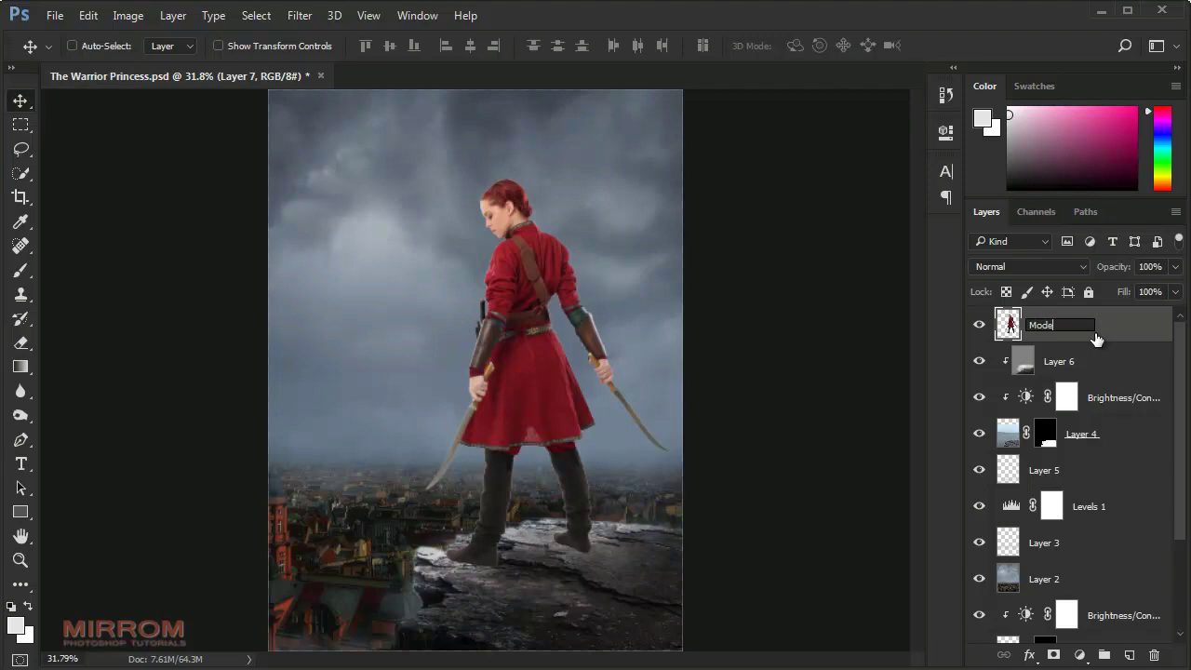
type("l")
key("Return")
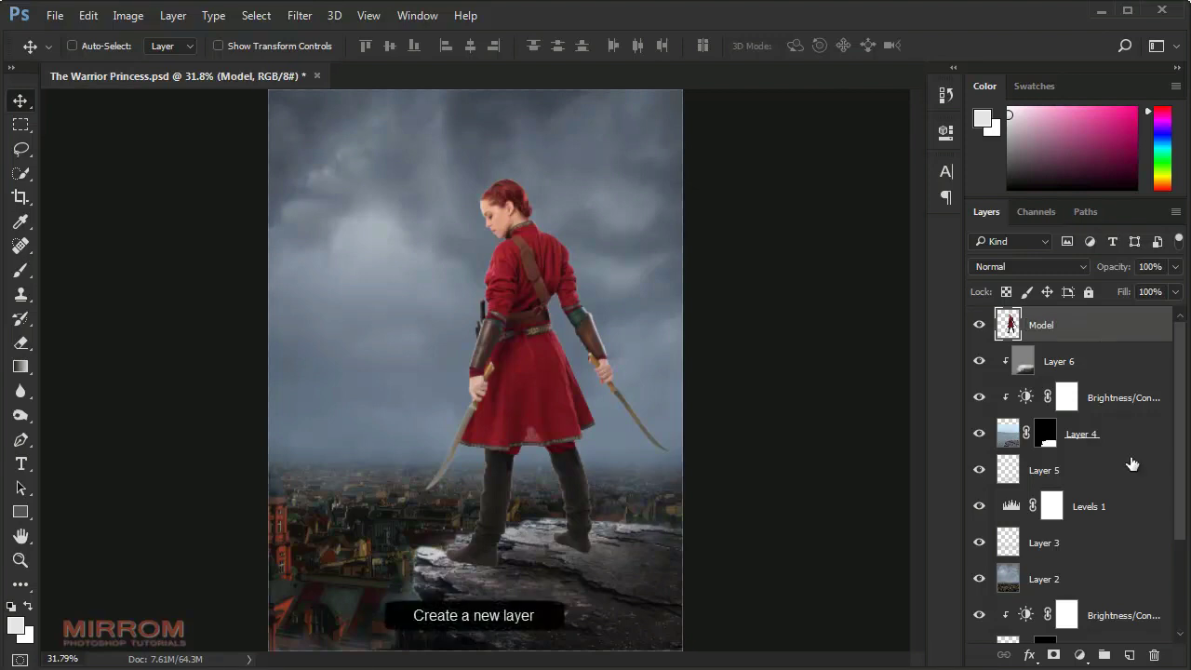
left_click(1135, 655)
Step: Fill the Model outline with black on the new layer, then flip and squash it below her feet
left_click(1009, 365, "ctrl")
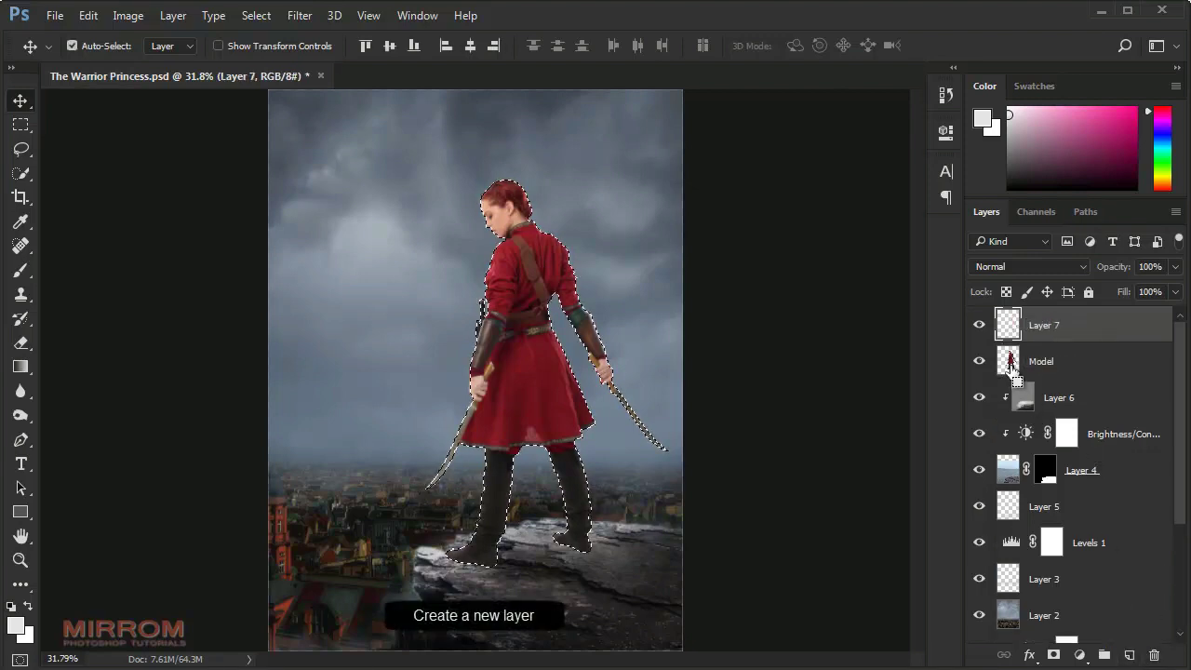
left_click(12, 606)
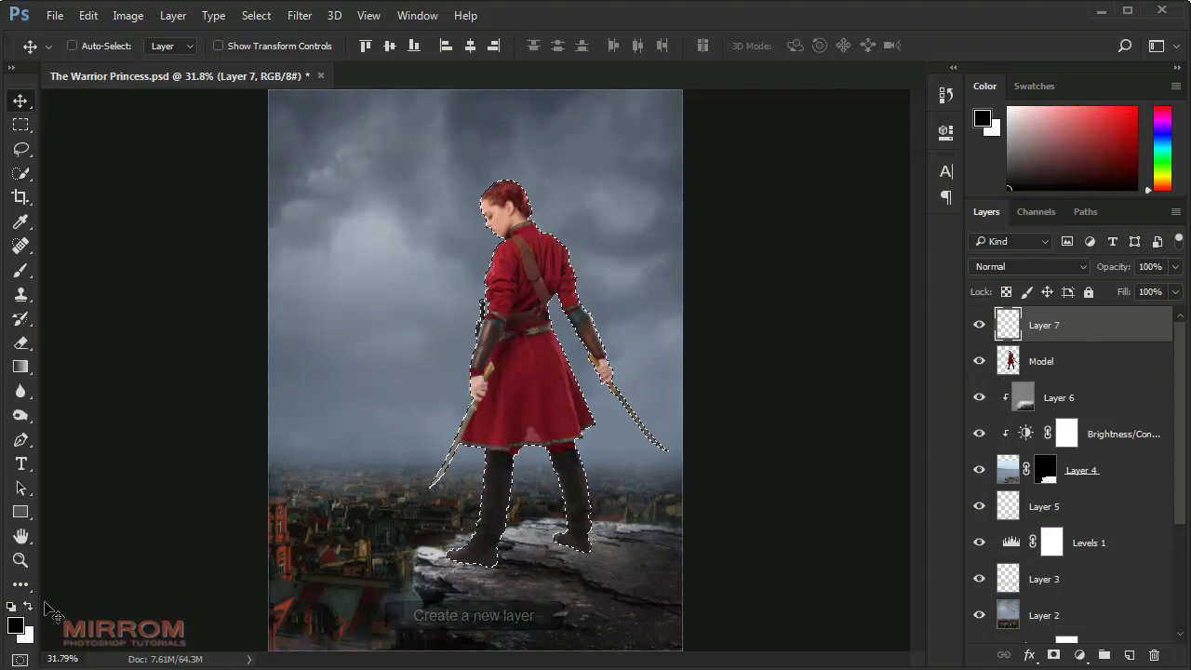
key("alt+BackSpace")
key("alt+BackSpace")
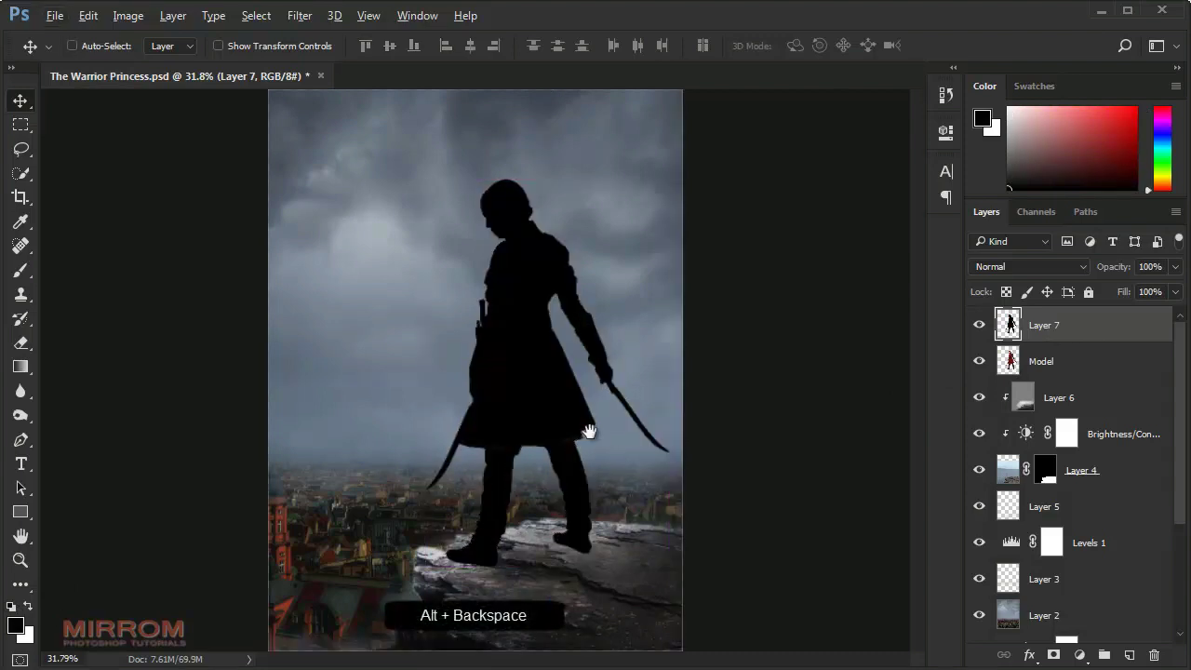
key("ctrl+minus")
key("ctrl+t")
left_click_drag(534, 224, 533, 603)
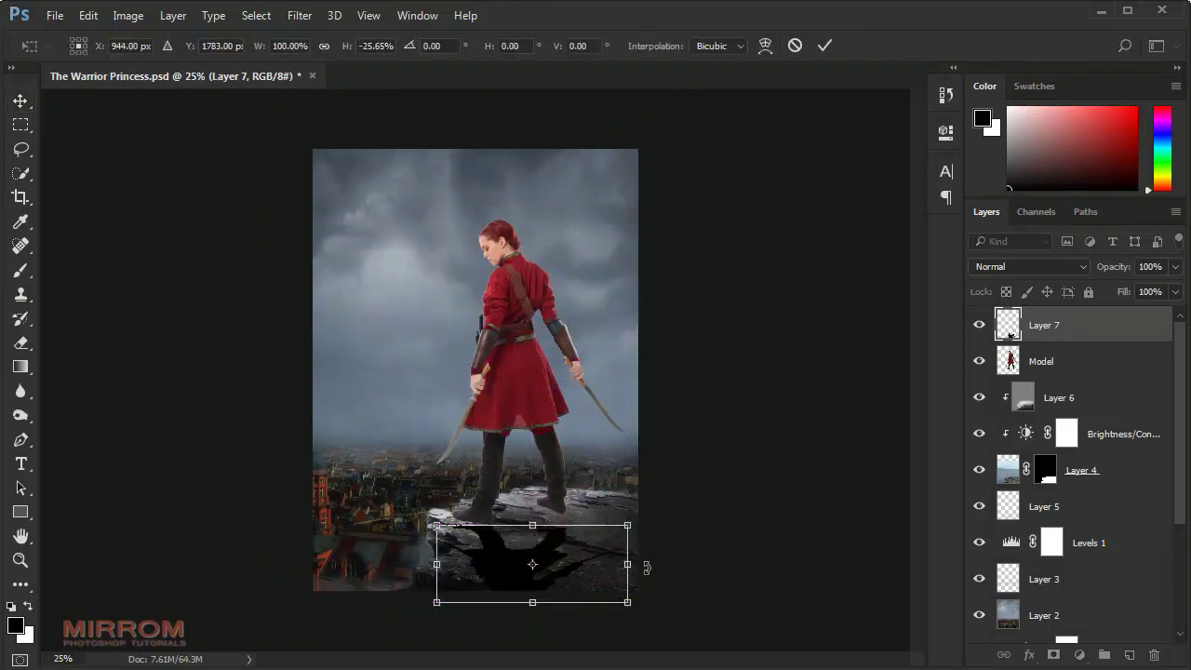
left_click_drag(598, 557, 602, 538)
Step: Reshape the silhouette with perspective and distort so the shadow slants across the rock
right_click(602, 537)
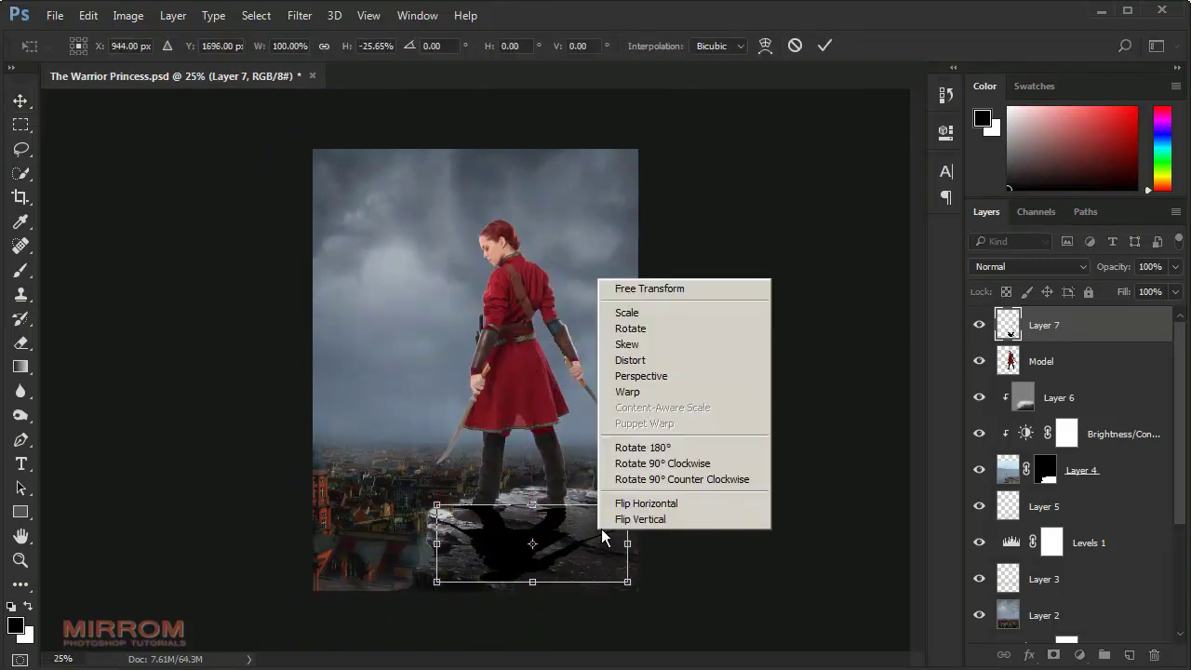
left_click(680, 377)
left_click_drag(543, 580, 633, 566)
right_click(633, 570)
left_click(693, 338)
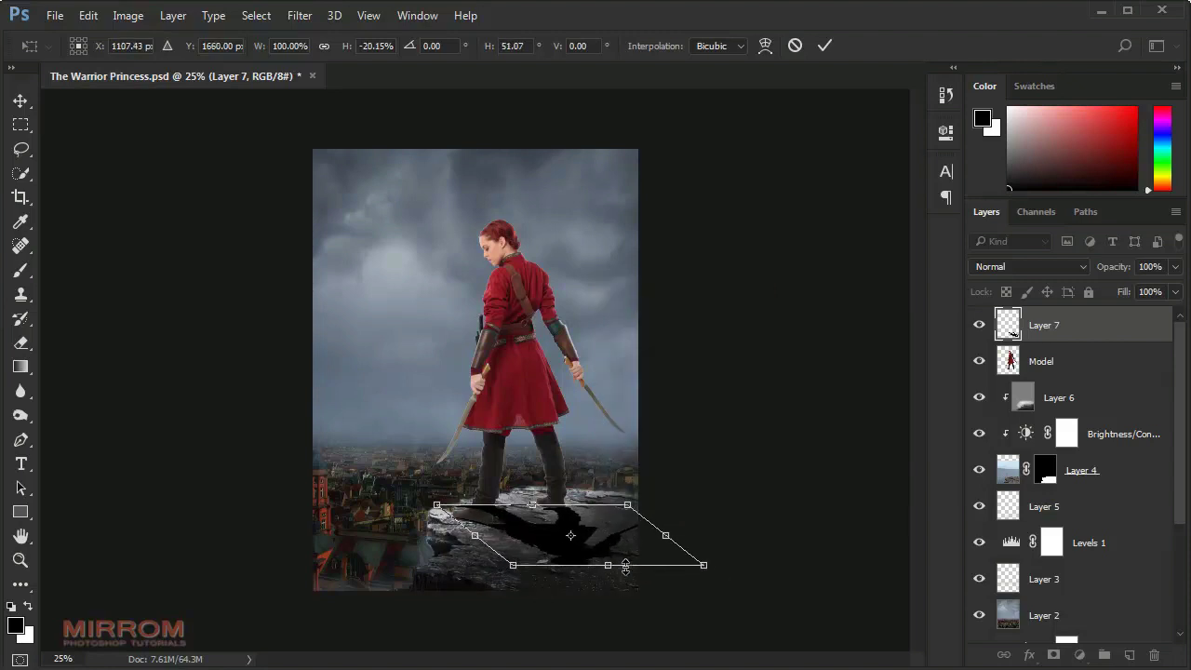
right_click(557, 556)
left_click(596, 404)
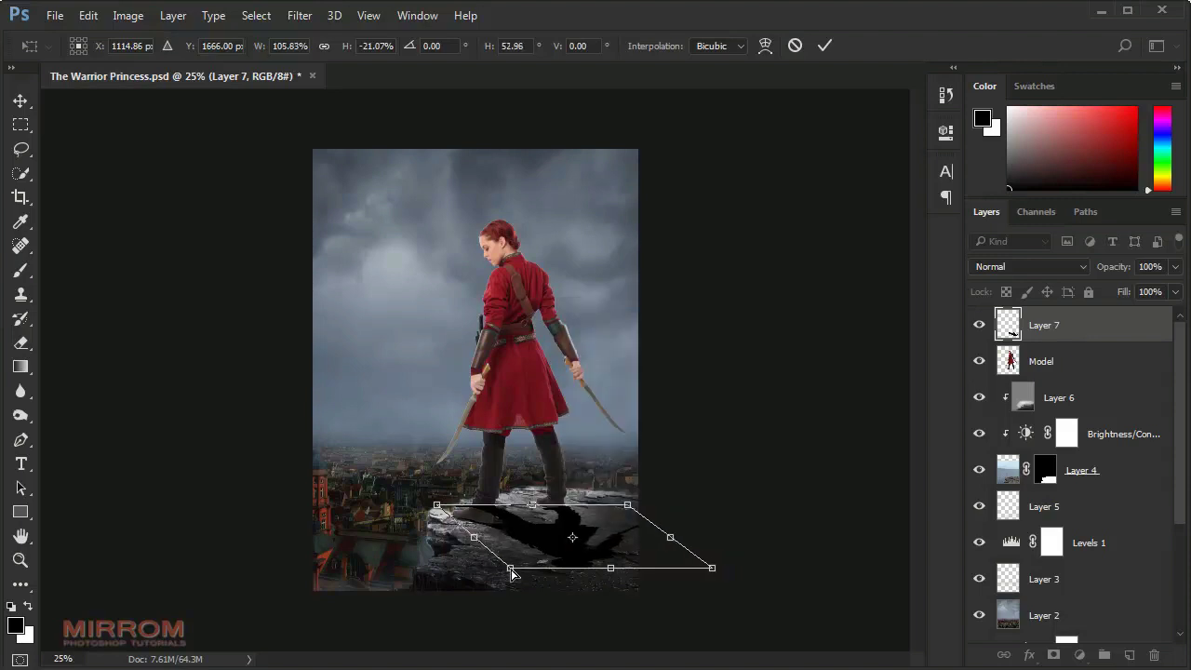
left_click_drag(515, 566, 504, 565)
key("shift+Down")
key("shift+Down")
key("shift+Down")
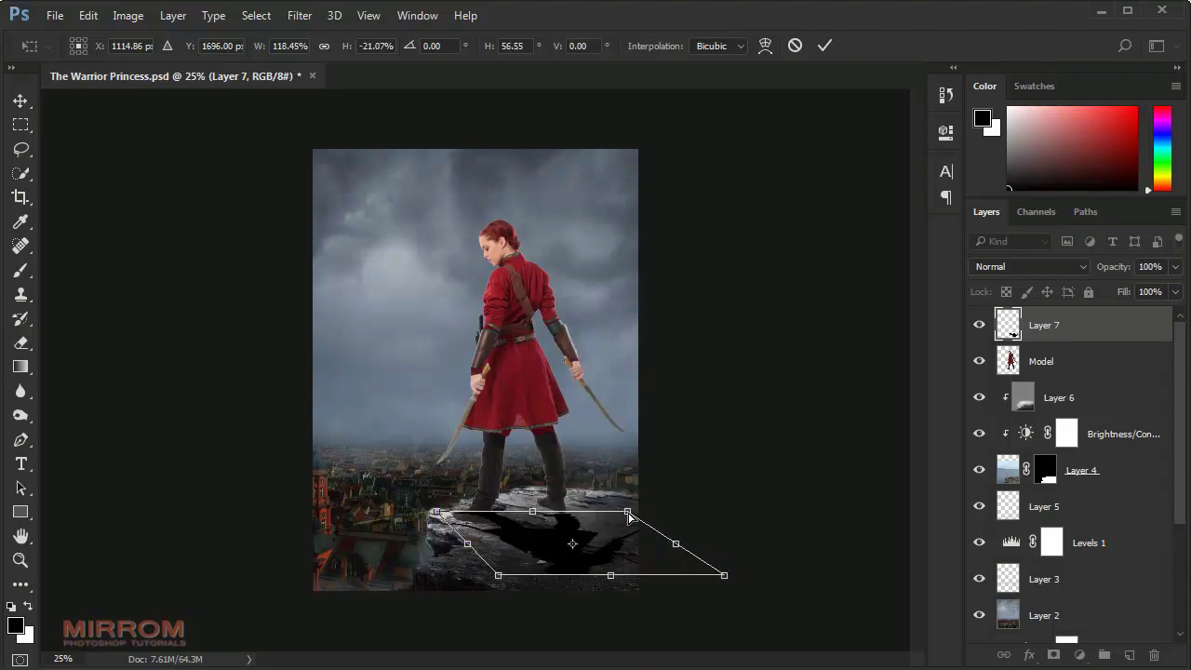
key("Return")
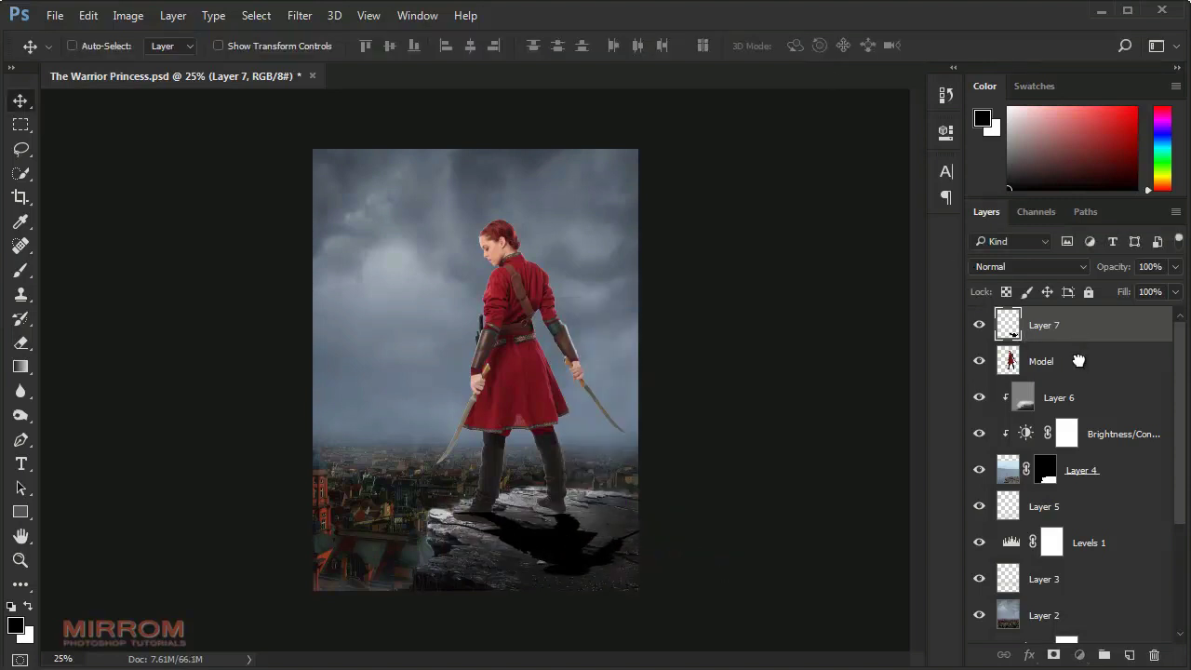
Step: Move the shadow layer beneath Model and skew it to line up with her feet
left_click_drag(1069, 343, 1064, 374)
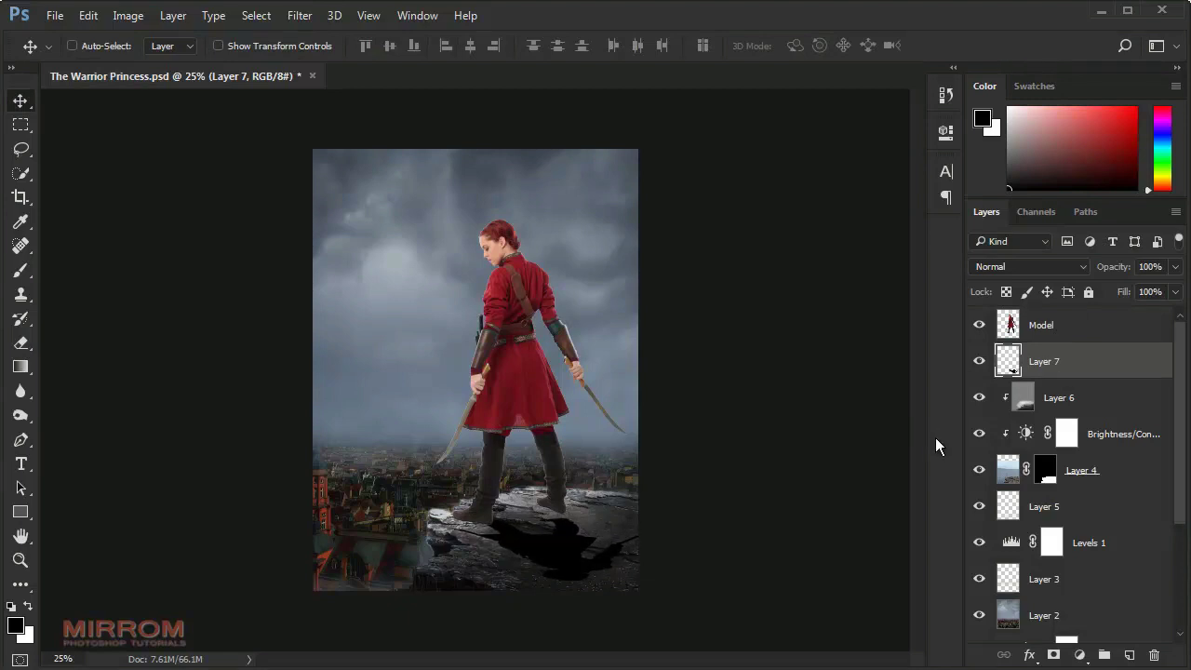
key("ctrl+t")
right_click(605, 543)
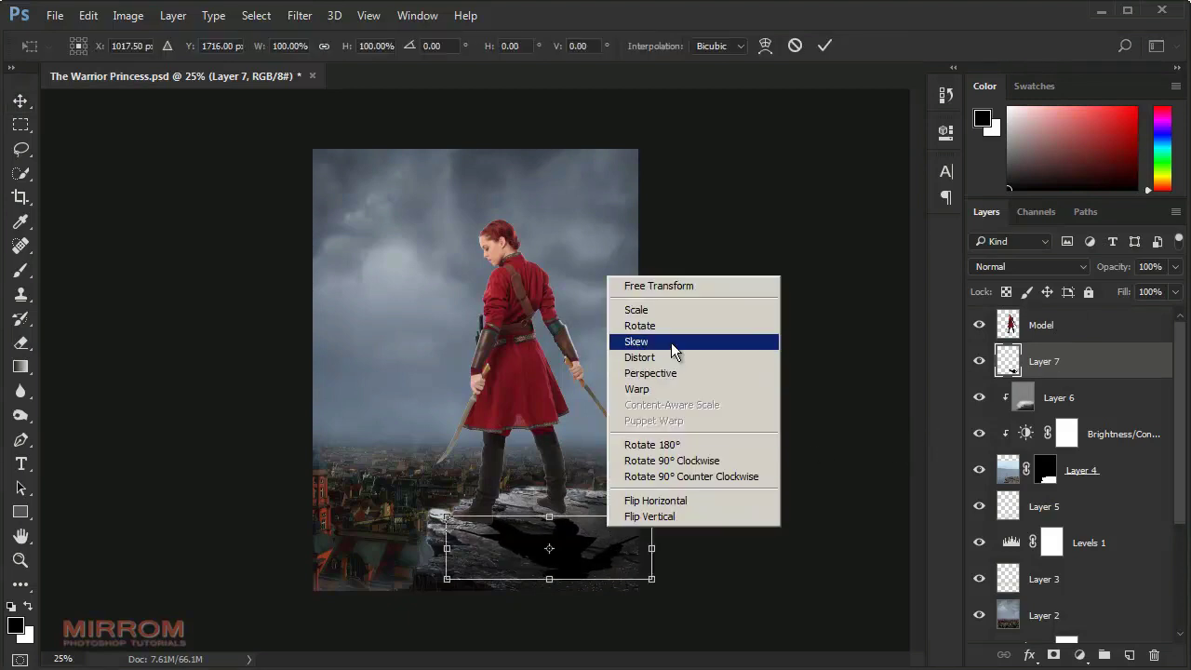
left_click(676, 346)
left_click_drag(648, 524, 651, 494)
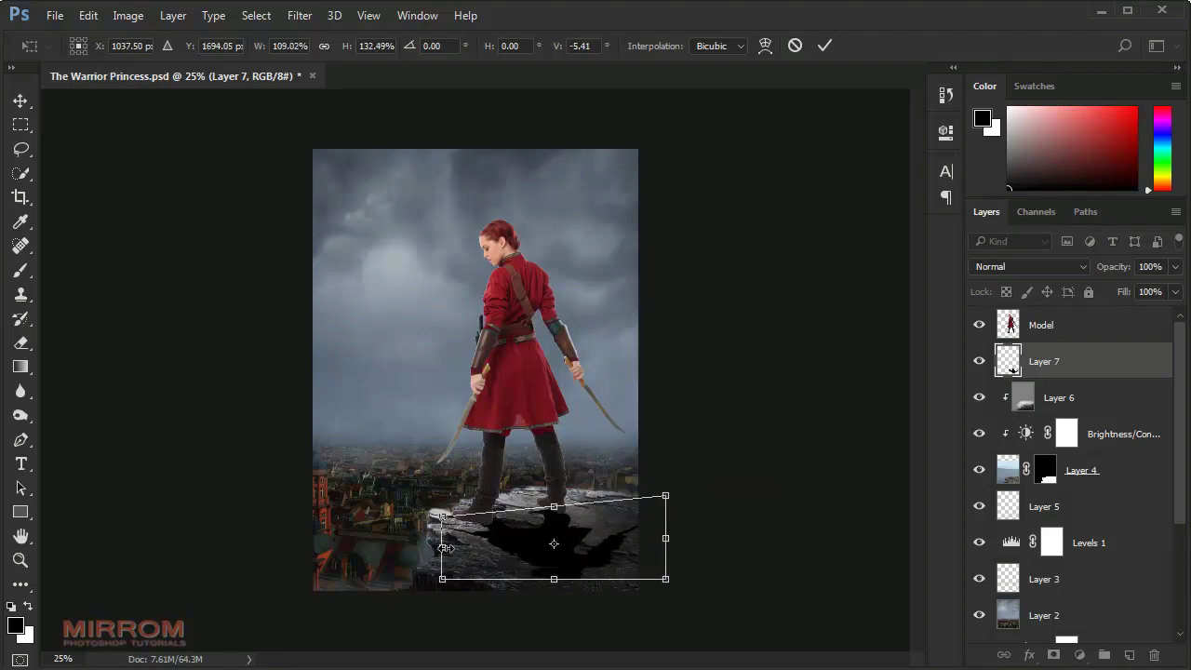
key("Return")
Step: Soften the shadow on Layer 7 with a Gaussian Blur
left_click(296, 16)
mouse_move(304, 204)
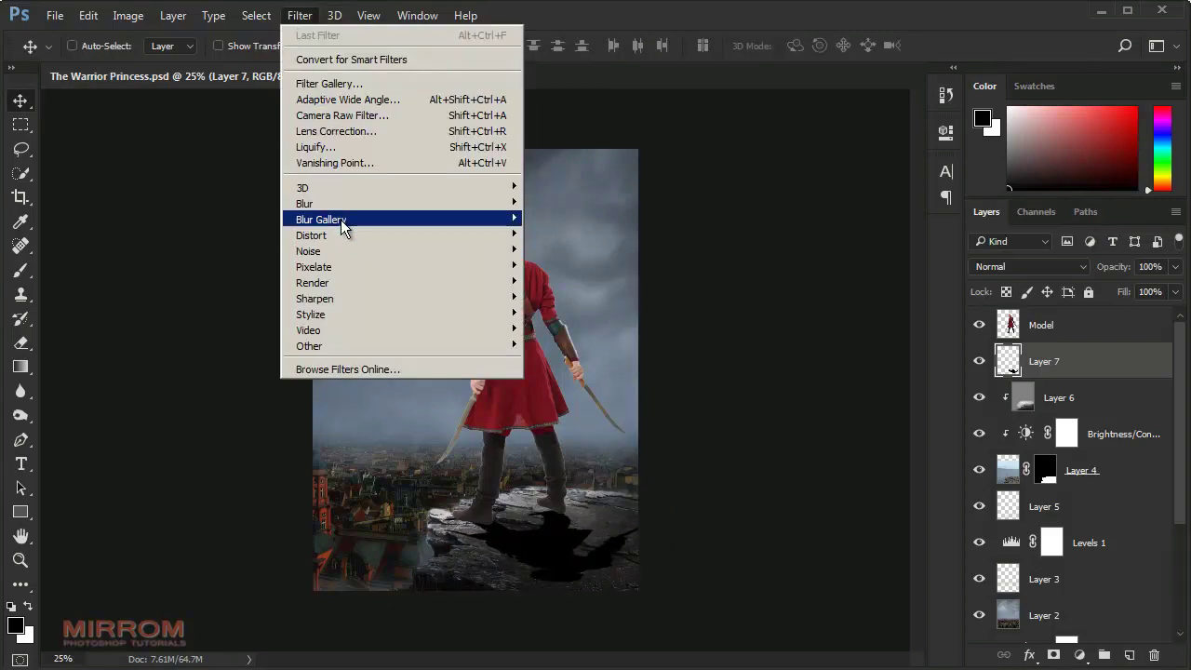
left_click(577, 267)
left_click_drag(663, 133, 803, 110)
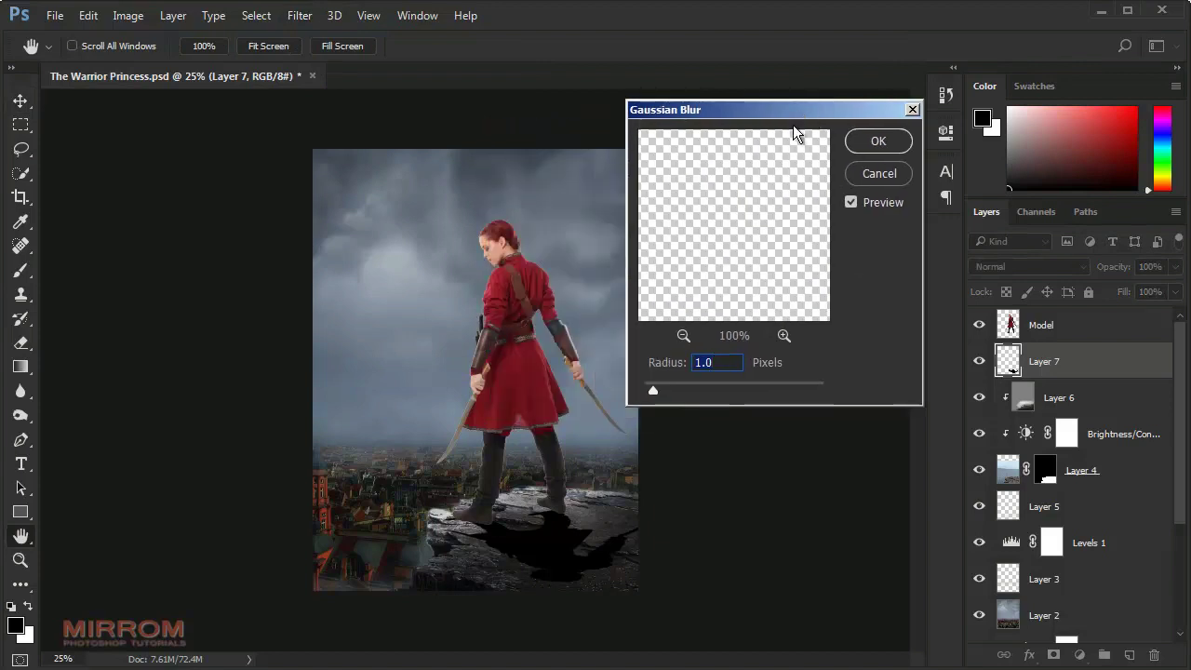
mouse_move(668, 369)
left_mouse_down()
mouse_move(689, 364)
mouse_move(723, 388)
left_mouse_up()
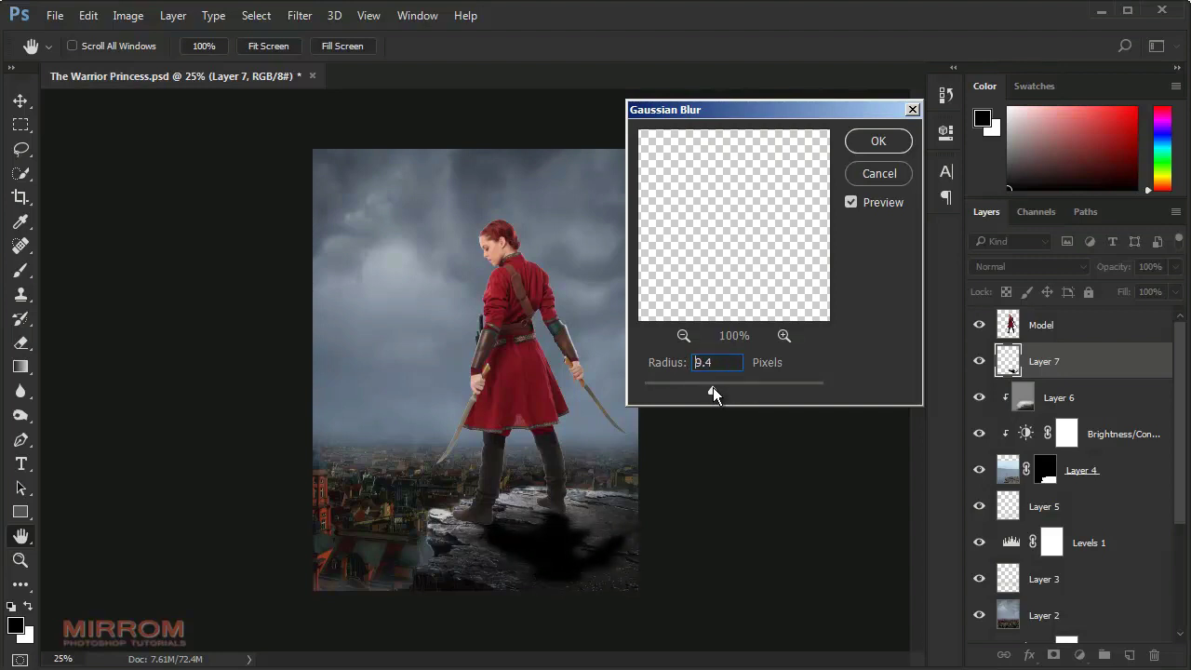
left_click(908, 139)
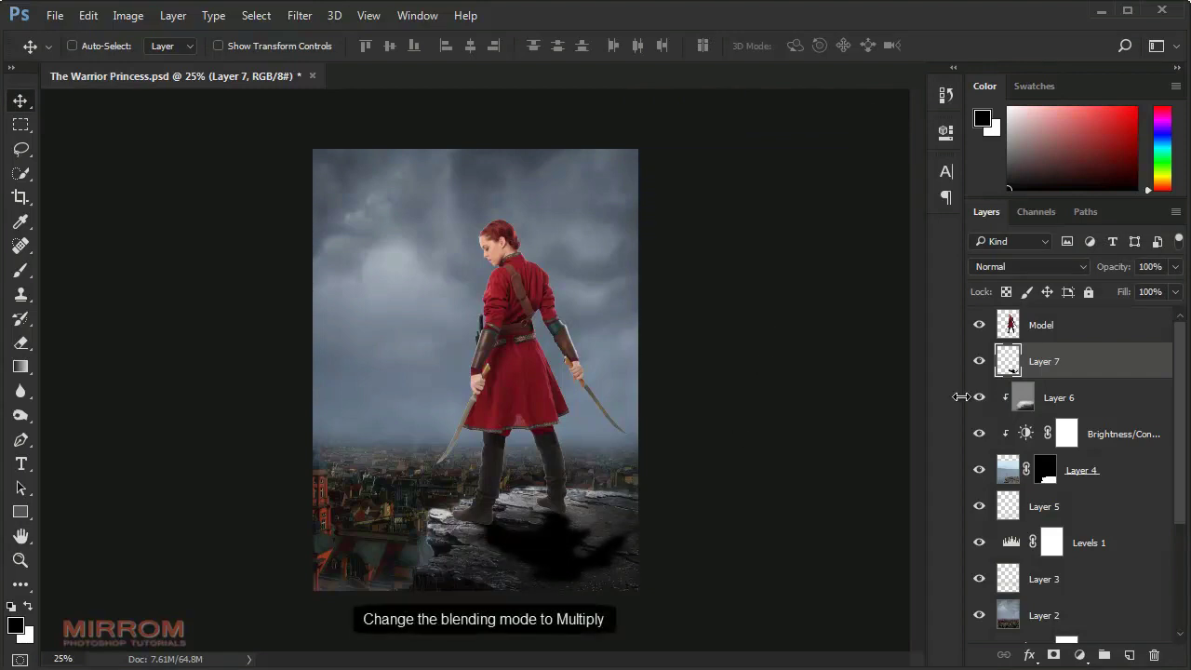
Step: Set Layer 7 to Multiply blending at 64% opacity
left_click(1033, 266)
left_click(987, 326)
left_click_drag(1175, 267, 1143, 294)
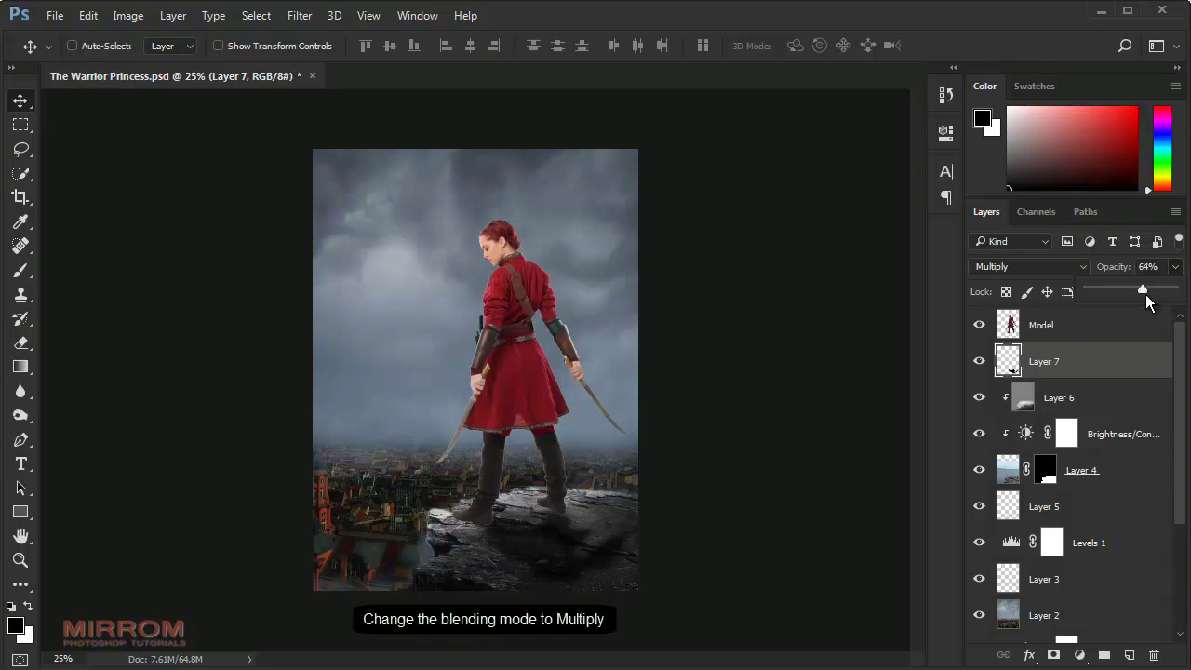
left_click(1117, 359)
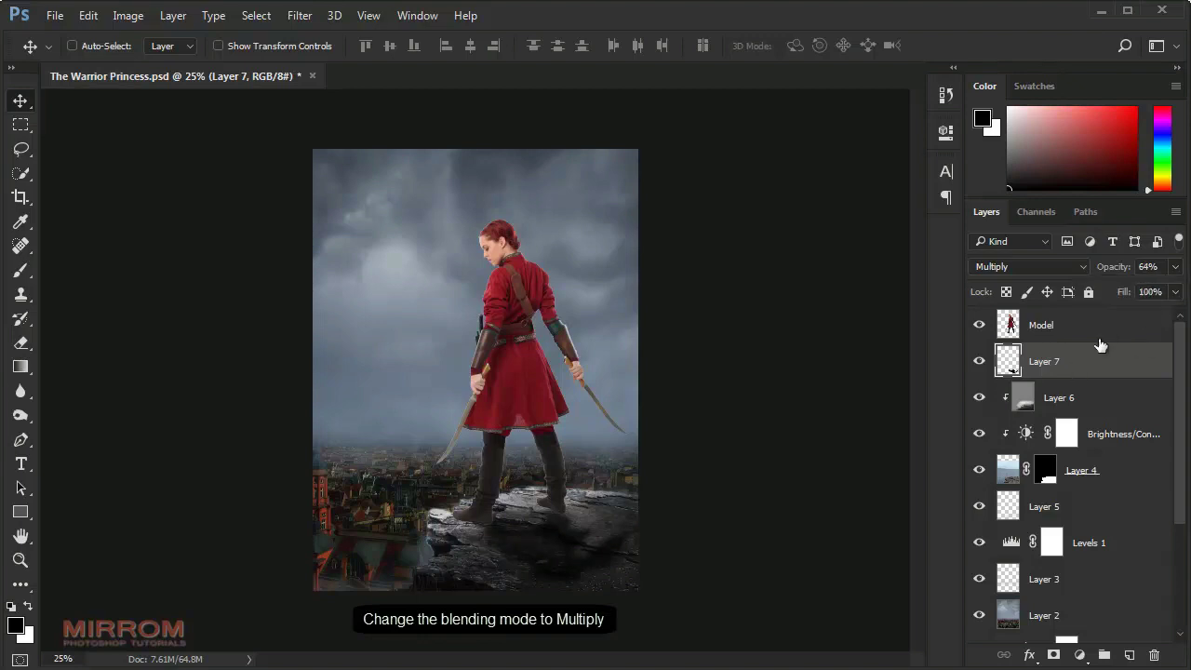
Step: Add a layer mask to Layer 7 and ready a small 0%-hardness brush near her feet
left_click(1054, 656)
left_click(563, 500, "ctrl")
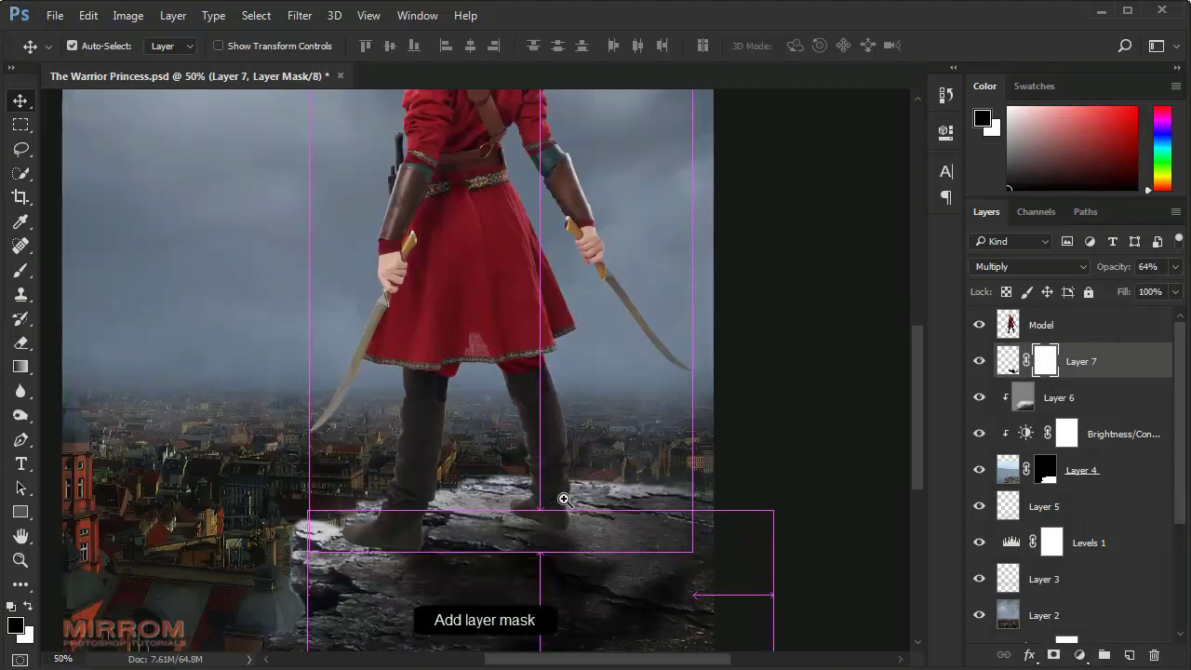
key("b")
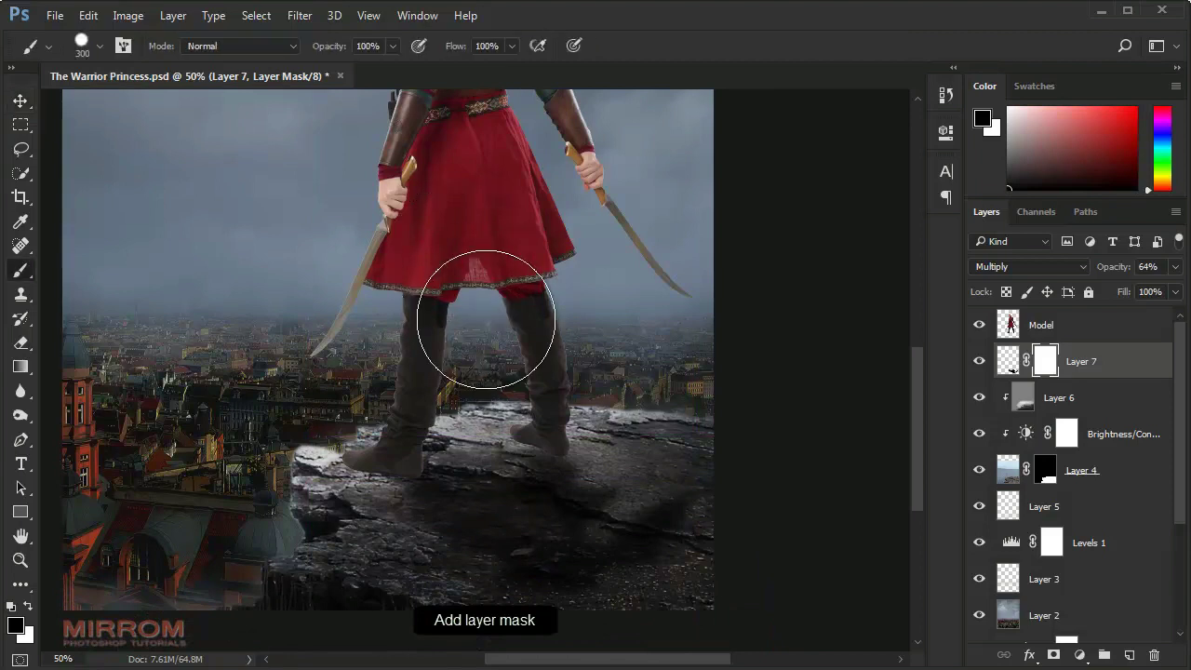
key("bracketleft")
key("bracketleft")
key("bracketleft")
key("bracketleft")
key("bracketleft")
key("bracketleft")
right_click(538, 279)
left_click_drag(746, 376, 618, 374)
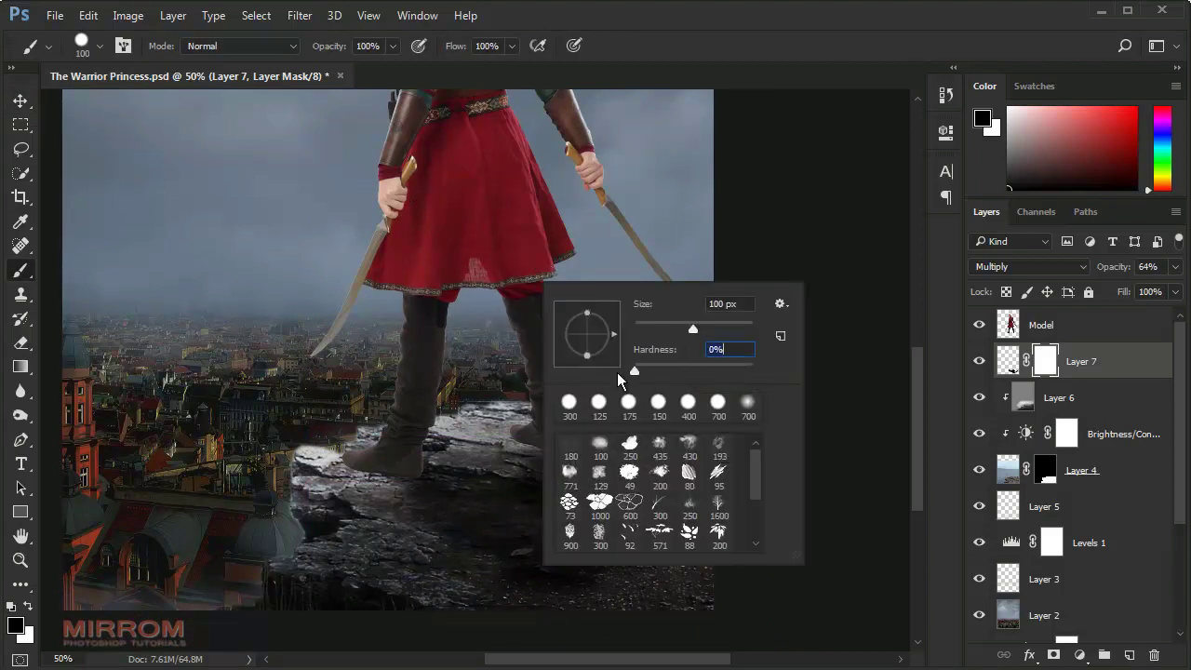
key("Return")
key("bracketleft")
key("bracketleft")
key("bracketleft")
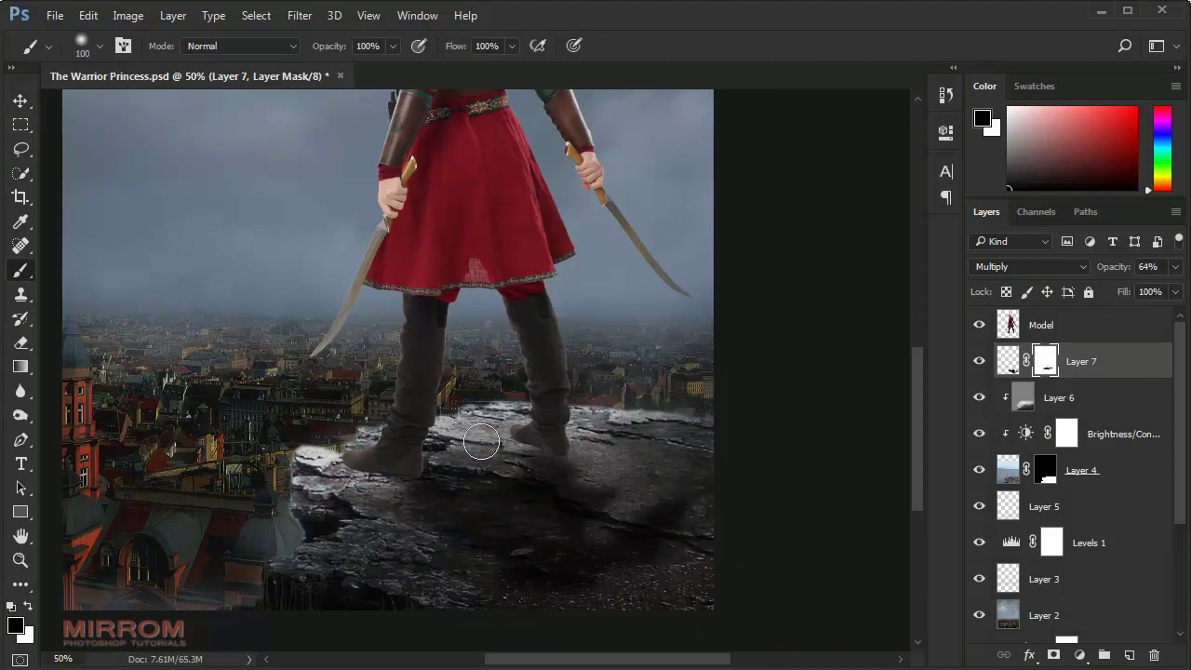
key("v")
key("ctrl+0")
Step: Enable a drop shadow on the Model layer with a 60° angle
left_click(1077, 333)
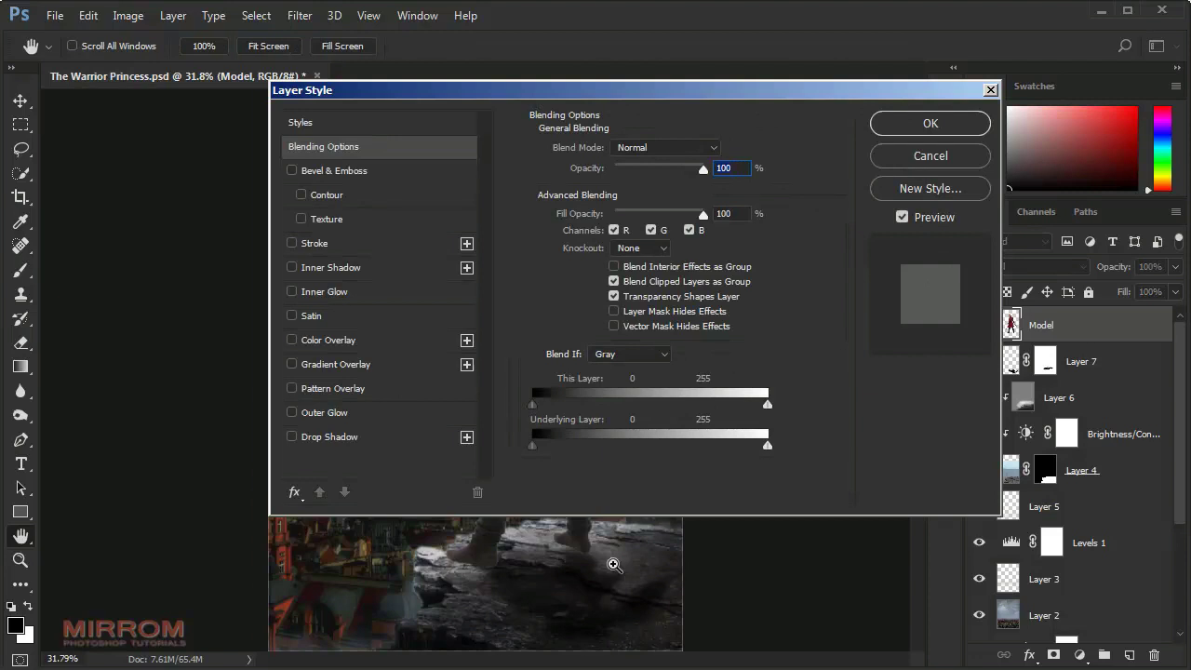
left_click_drag(614, 565, 656, 504)
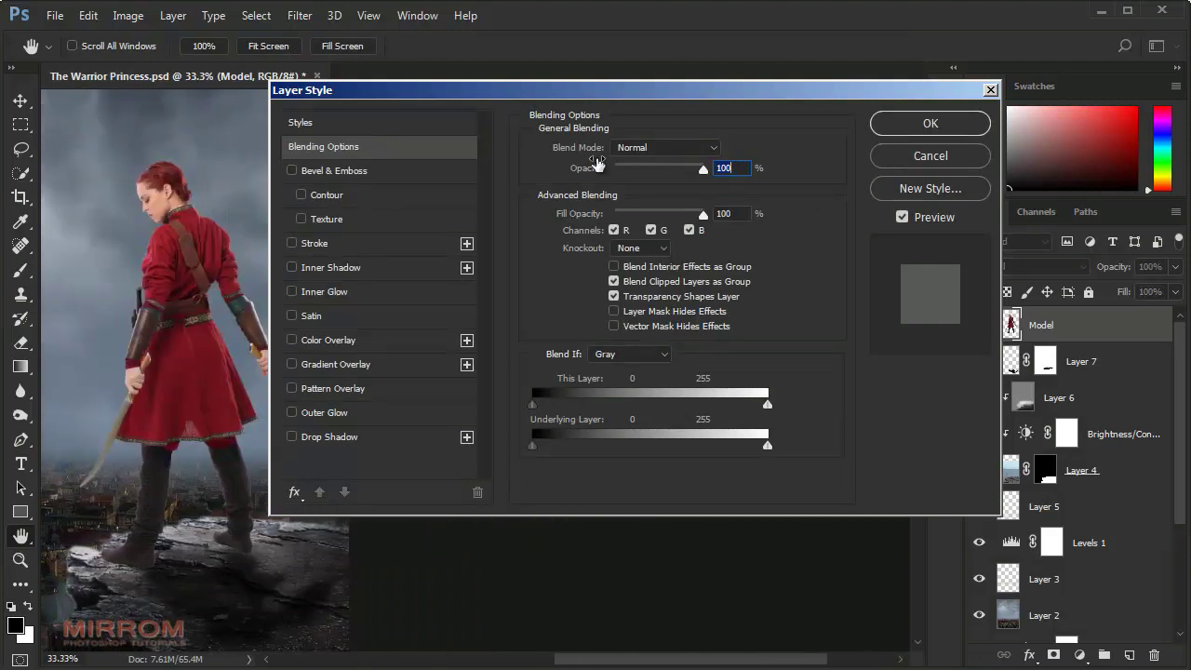
left_click(356, 441)
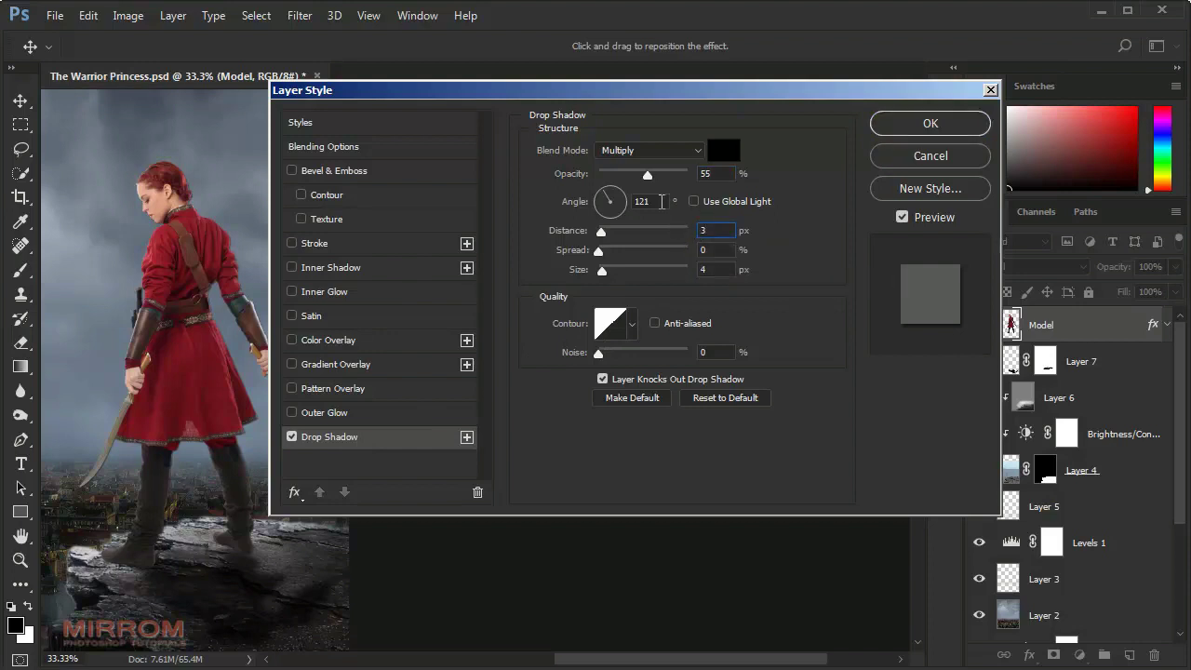
left_click(600, 198)
left_click_drag(611, 186, 622, 185)
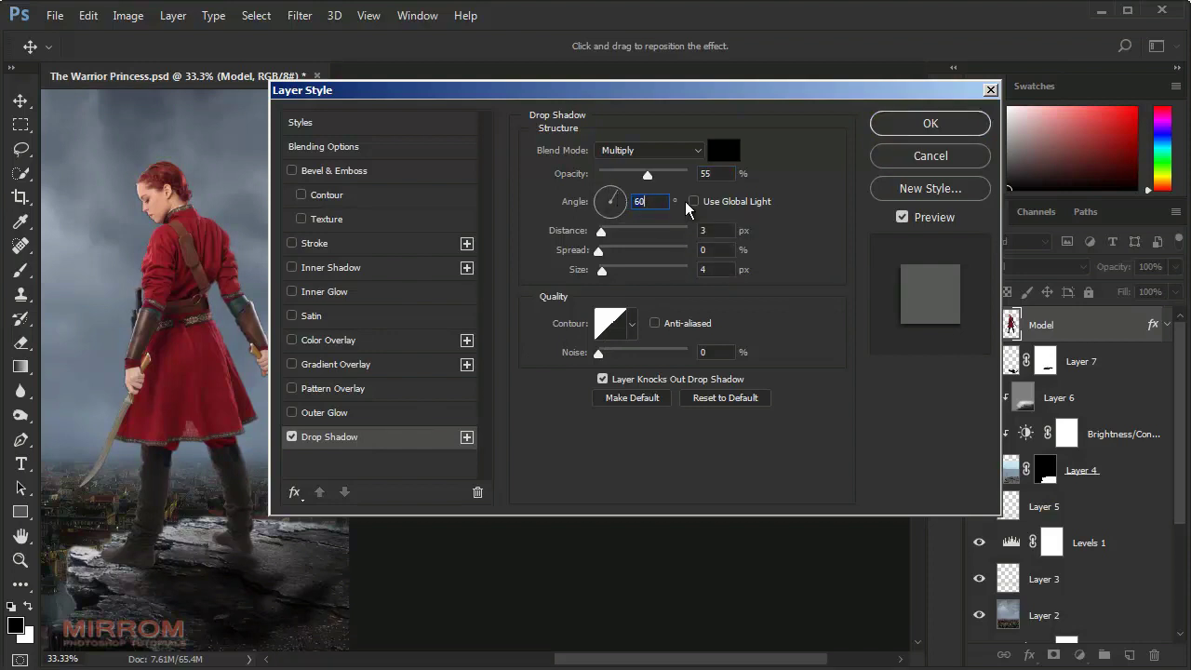
type("10")
Step: Give the Multiply shadow 79% opacity, 26 px distance, 8% spread, 24 px size, and apply
left_click_drag(601, 230, 608, 231)
left_click_drag(603, 270, 619, 275)
left_click_drag(648, 174, 668, 174)
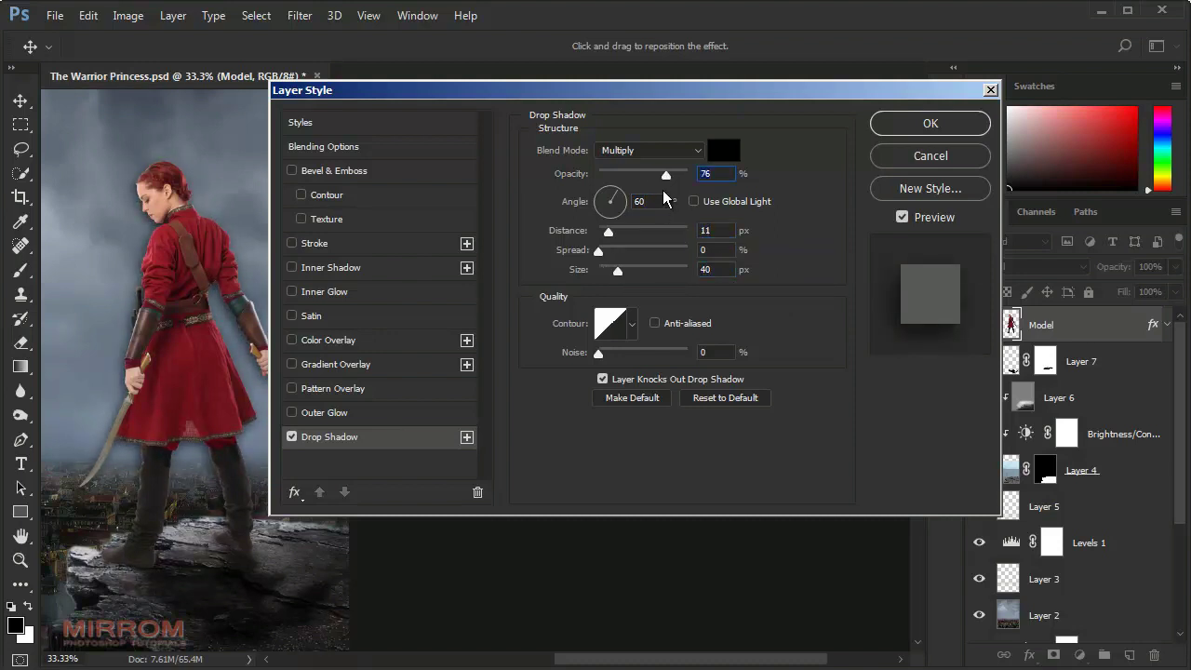
left_click_drag(609, 230, 611, 269)
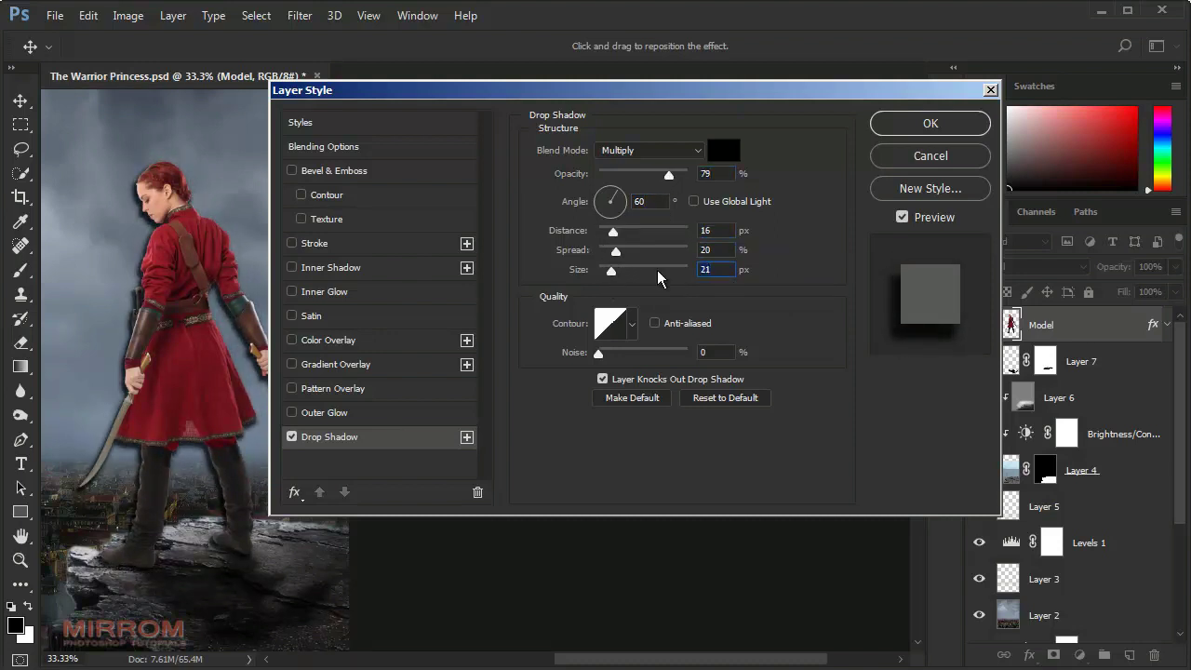
left_click(715, 249)
scroll(715, 249, "down", 12)
left_click(714, 230)
scroll(723, 229, "up", 10)
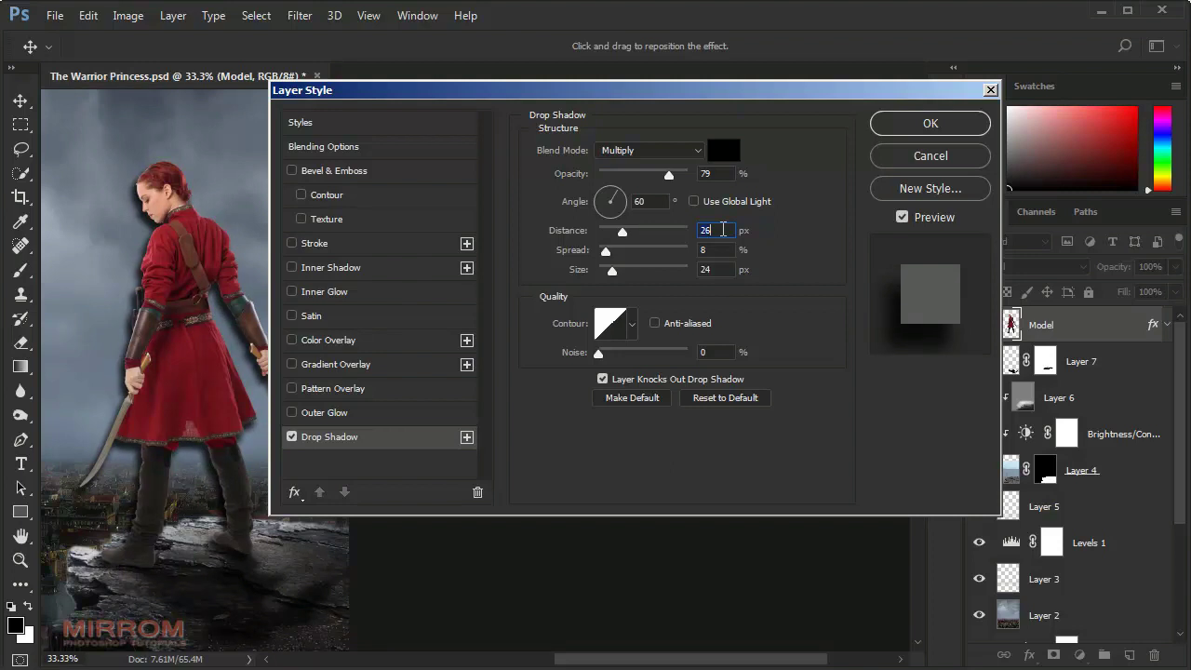
left_click(894, 129)
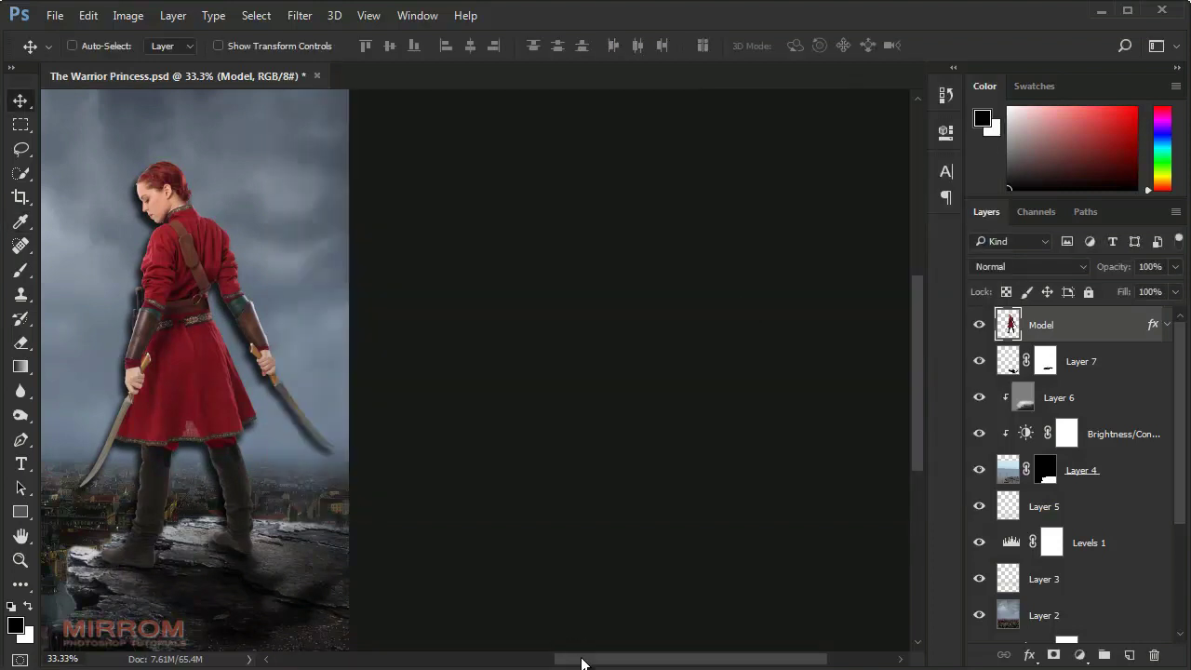
left_click_drag(582, 663, 495, 663)
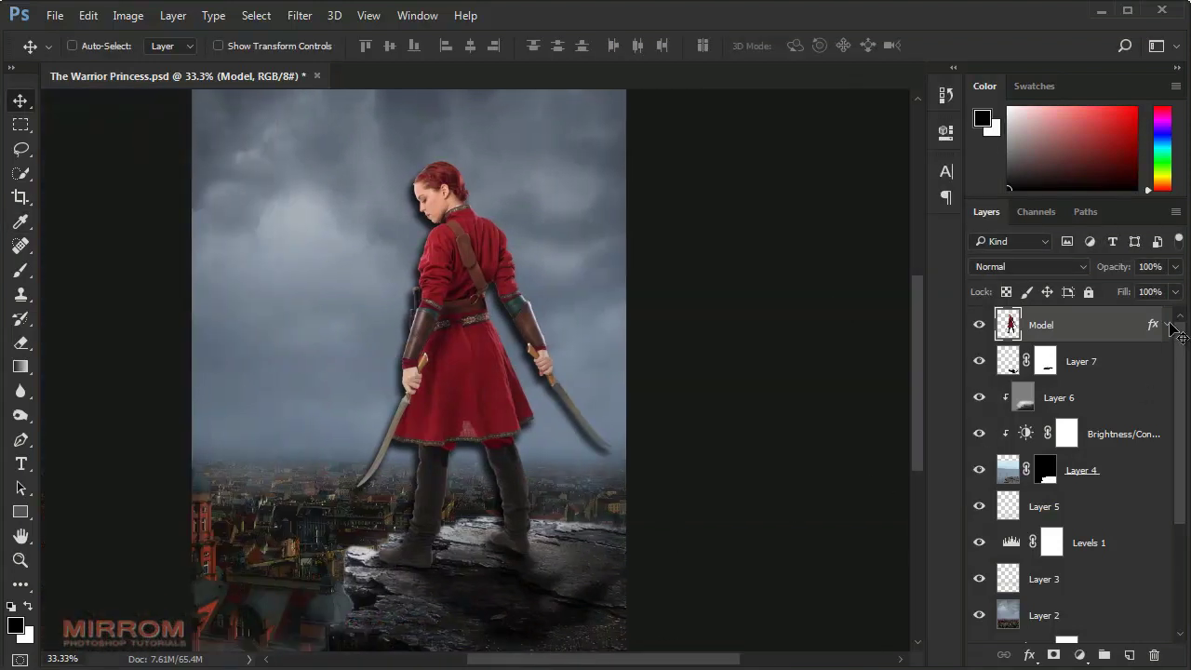
left_click(1169, 326)
Step: Split Model's drop shadow onto its own Model's Drop Shadow layer
right_click(1169, 328)
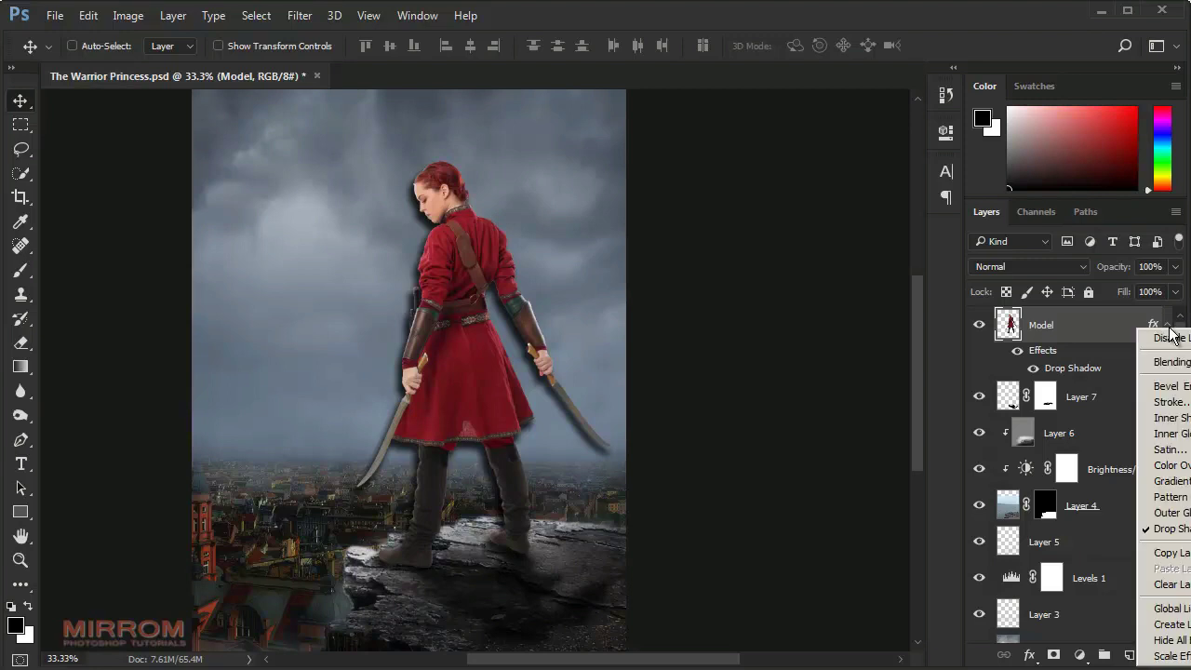
left_click(1158, 625)
left_click(562, 264)
left_click(1035, 365)
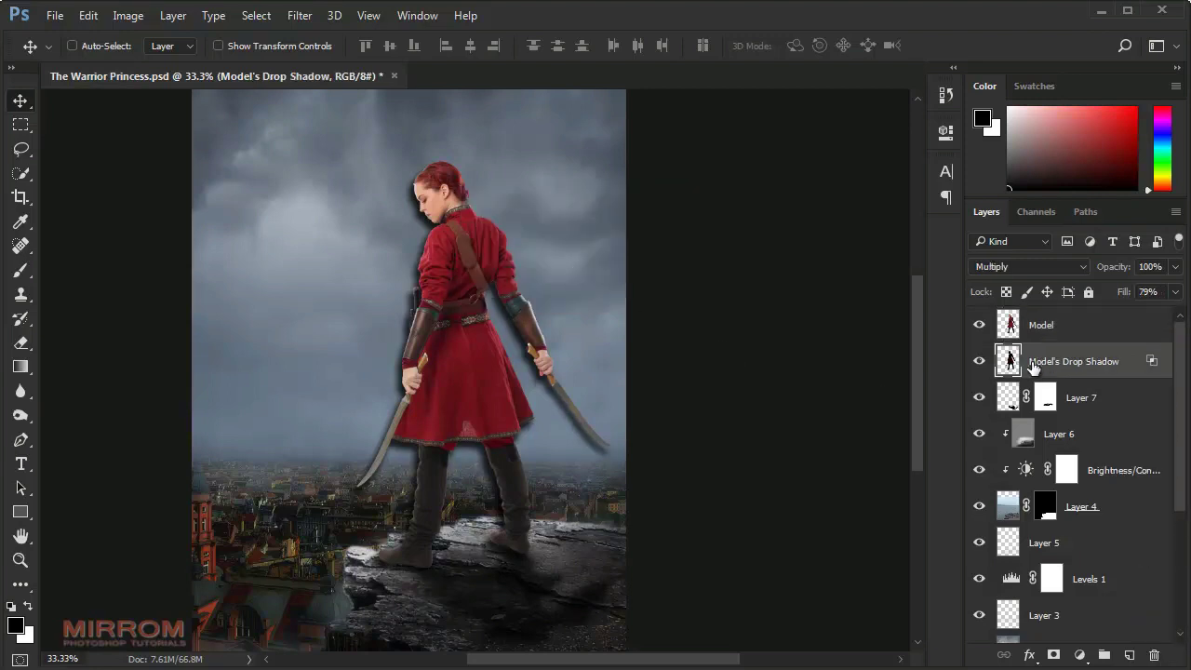
left_click(979, 361)
left_click(980, 361)
Step: Mask the shadow layer and paint black around the warrior's body and legs
left_click(1054, 655)
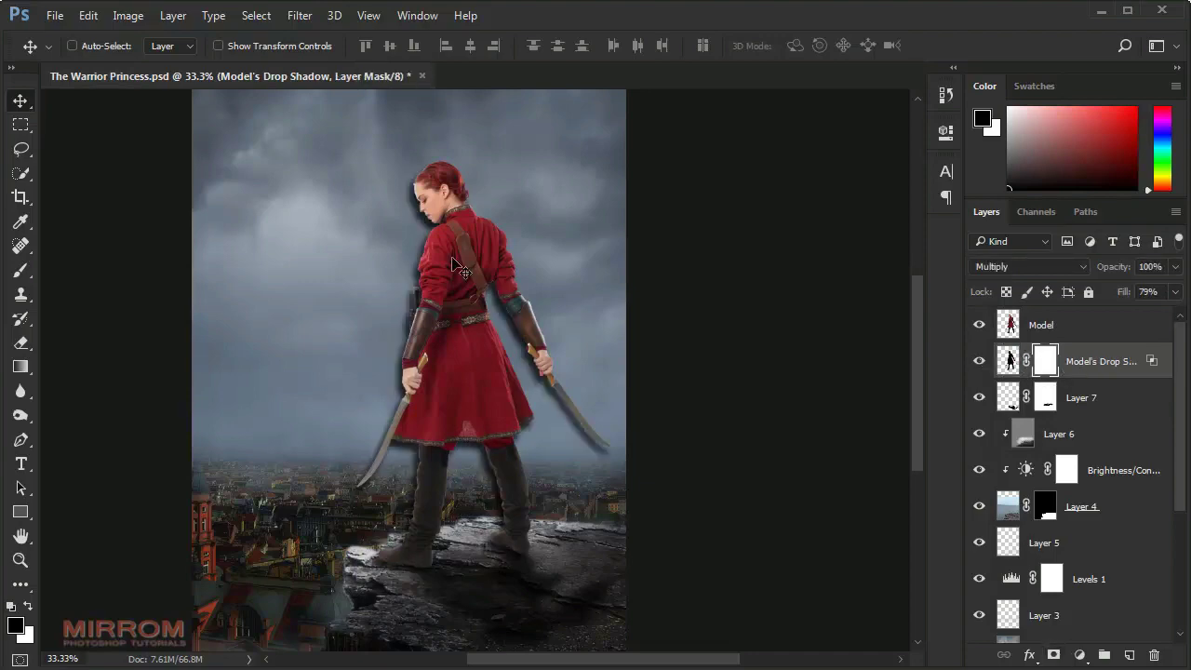
key("b")
left_click_drag(433, 195, 409, 484)
scroll(489, 526, "up", 1)
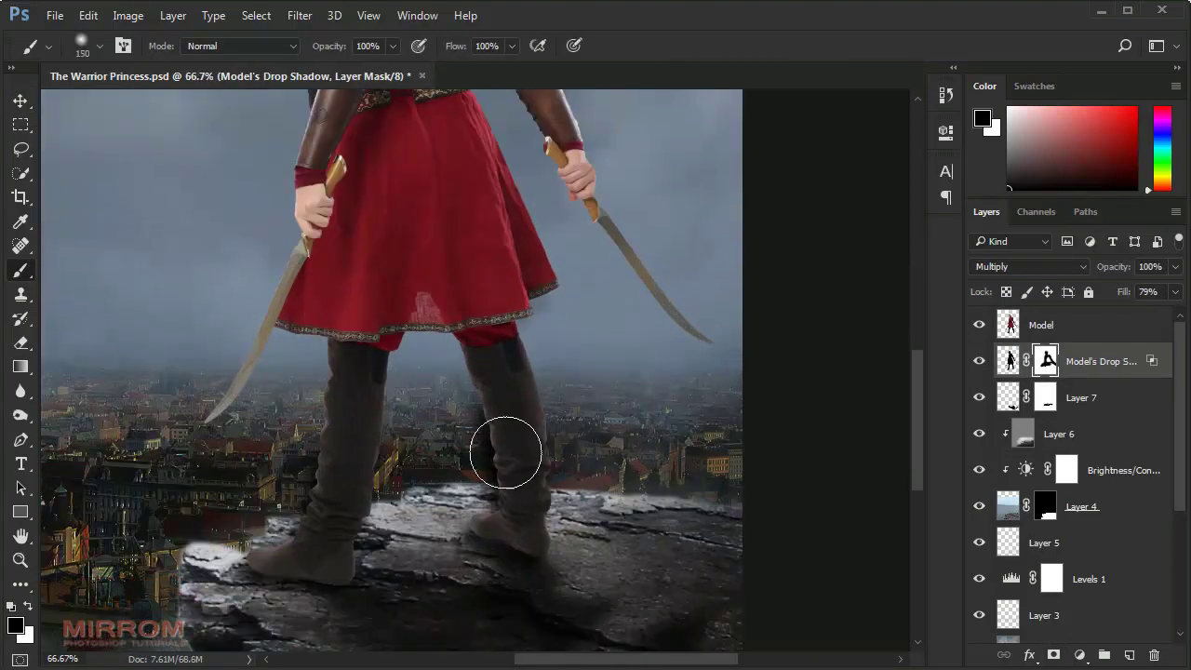
left_click_drag(502, 410, 564, 521)
key("bracketright")
key("bracketright")
key("bracketright")
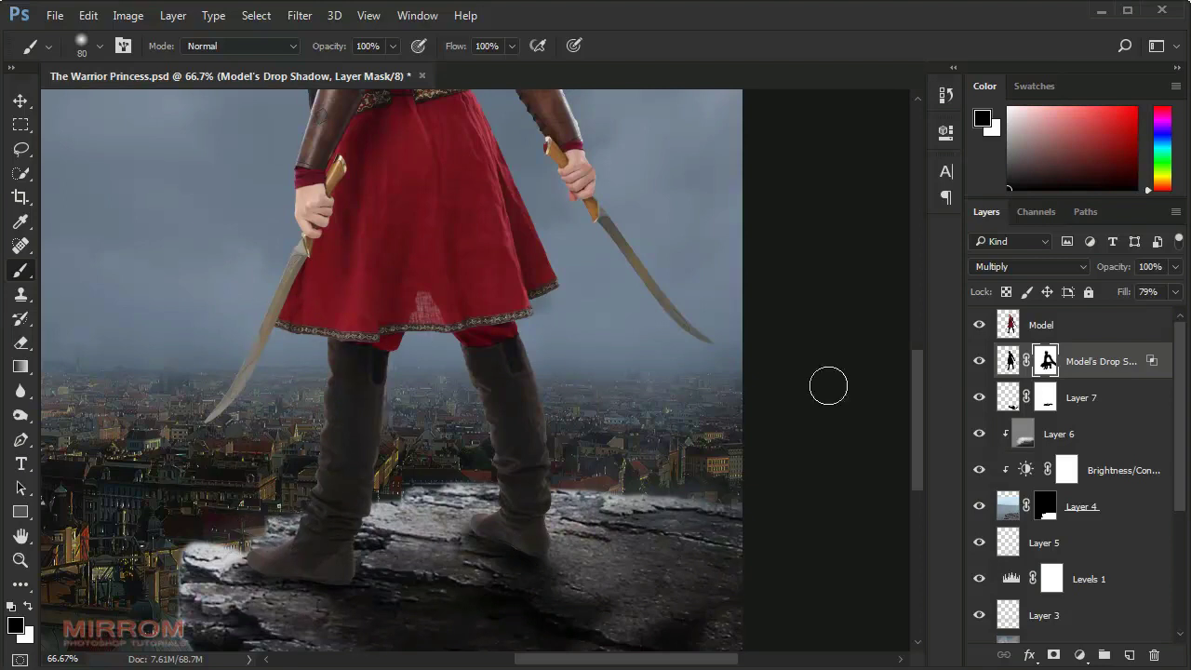
left_click(979, 365)
left_click(979, 365)
Step: With a larger brush, mask the shadow out over the whole figure
left_click(979, 365)
left_click(979, 365)
scroll(560, 269, "up", 1)
key("ctrl+0")
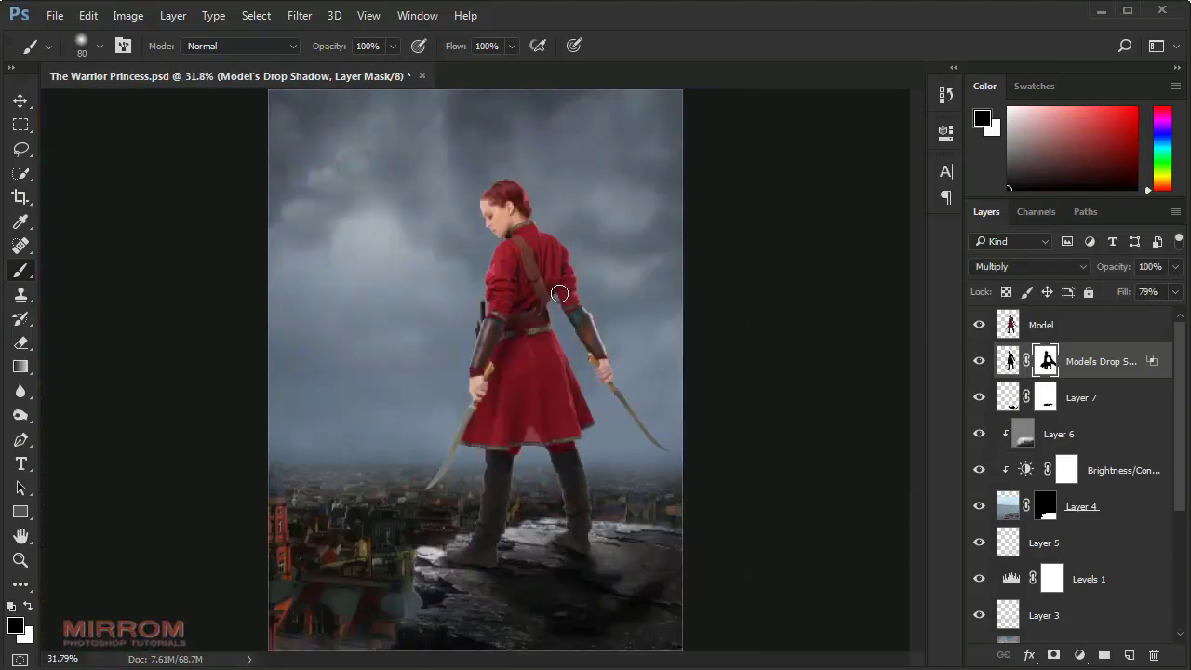
key("bracketright")
key("bracketright")
key("bracketright")
mouse_move(558, 261)
left_mouse_down()
mouse_move(549, 423)
mouse_move(429, 400)
mouse_move(498, 192)
mouse_move(398, 426)
mouse_move(546, 288)
mouse_move(586, 385)
left_mouse_up()
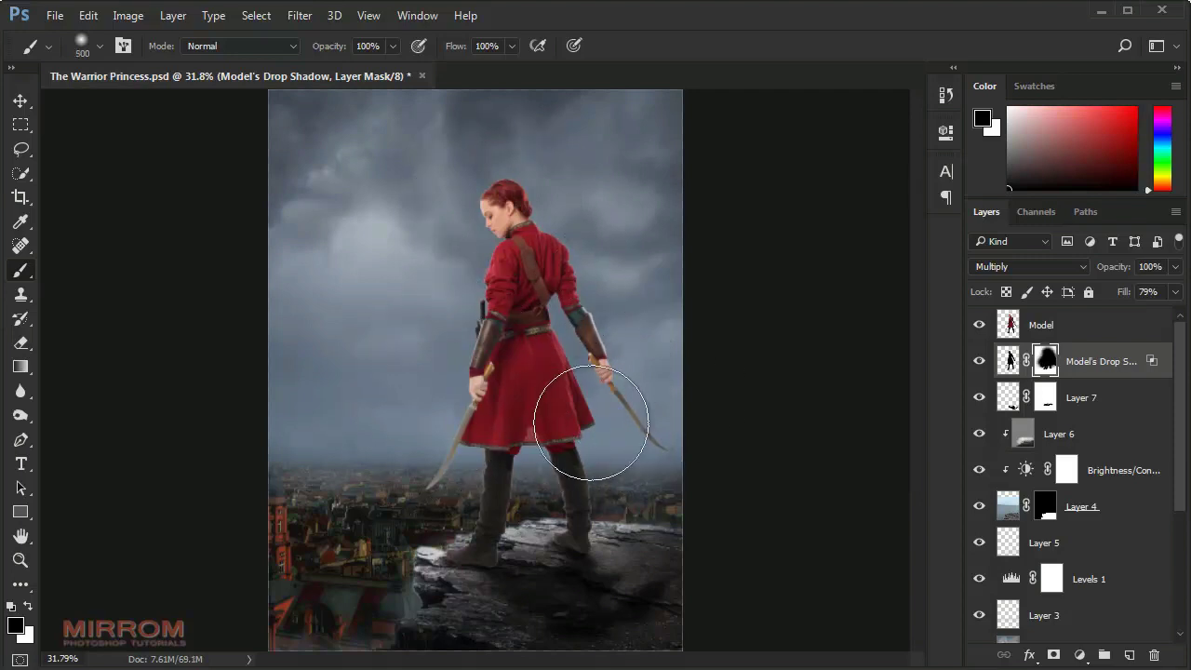
key("v")
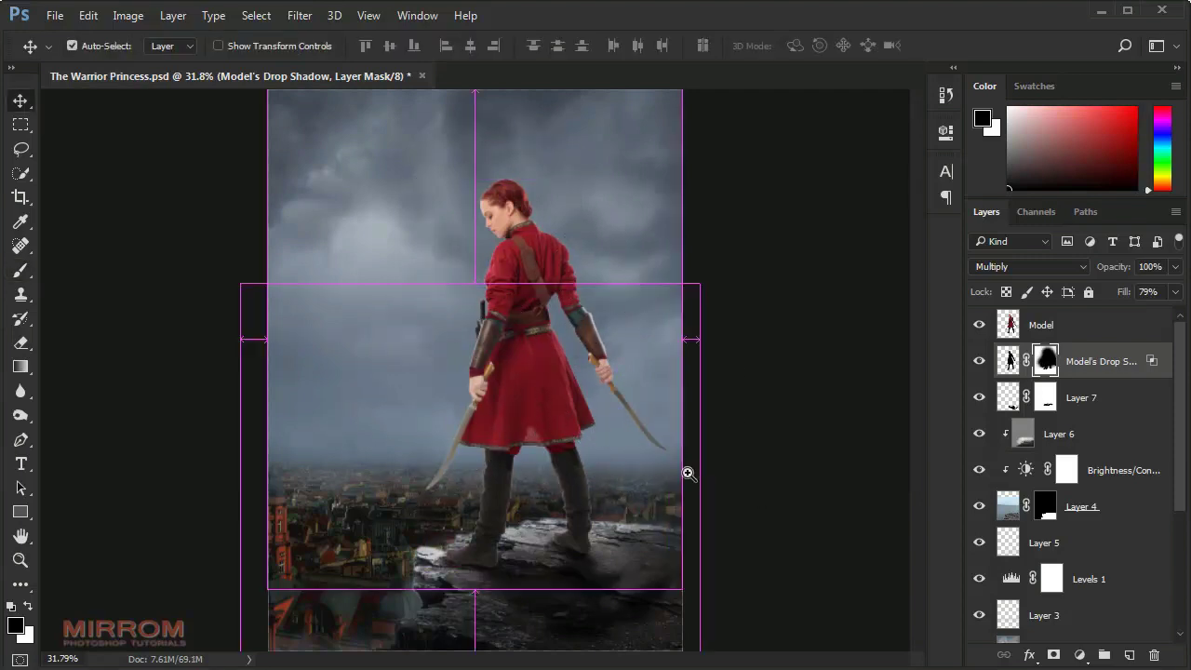
scroll(686, 471, "up", 2)
scroll(789, 479, "up", 1)
Step: Clip a Vibrance adjustment to Model and lower Vibrance to about -38
left_click(1093, 337)
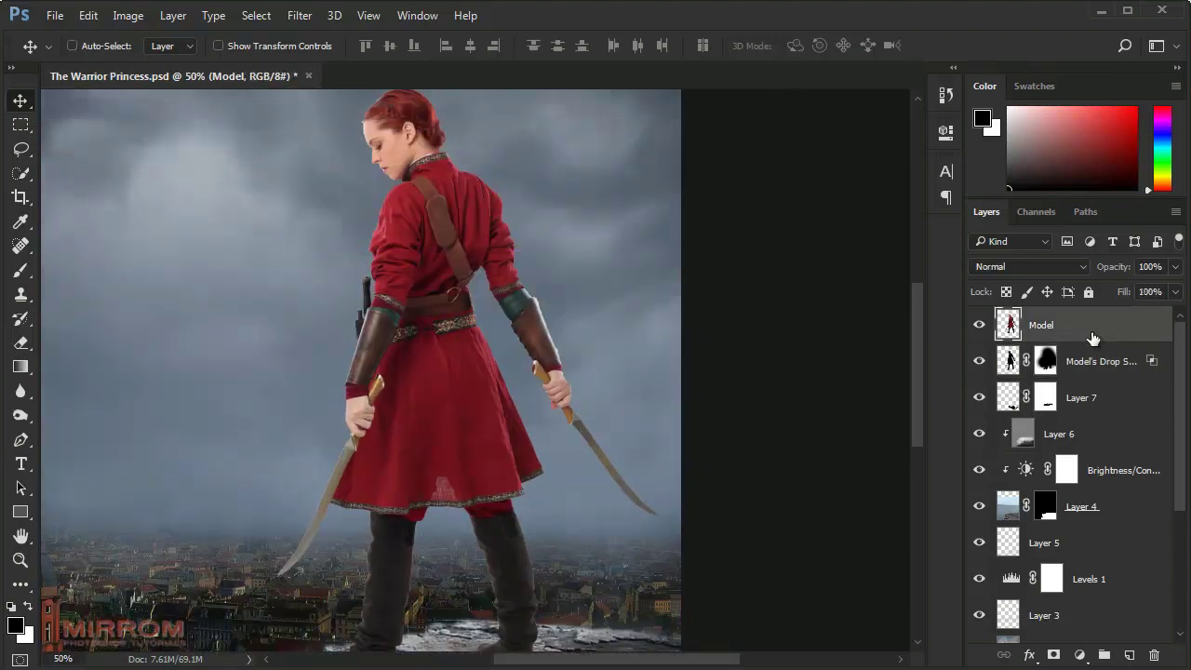
left_click(1082, 656)
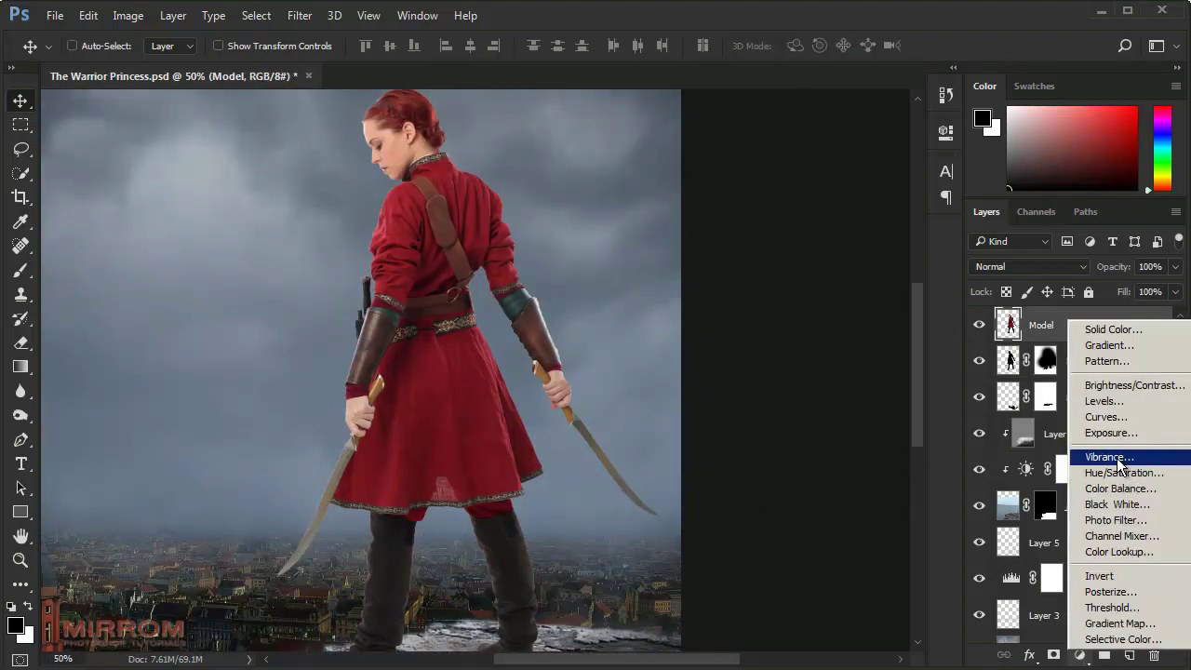
left_click(1108, 457)
left_click(793, 437)
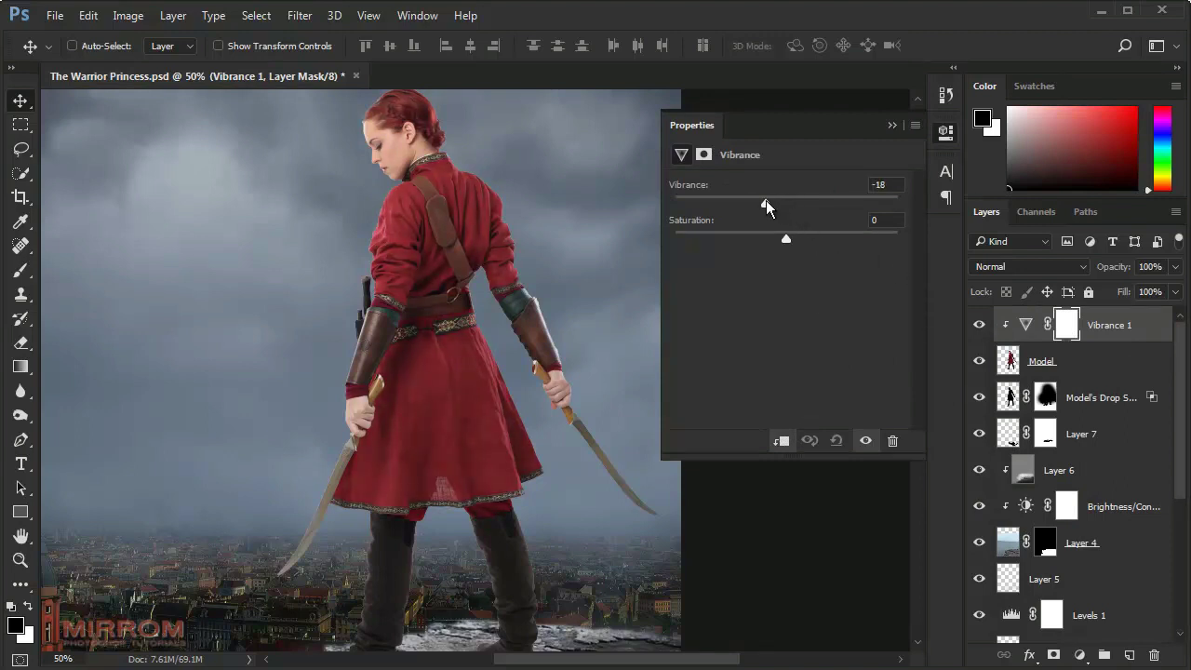
left_click_drag(769, 201, 755, 201)
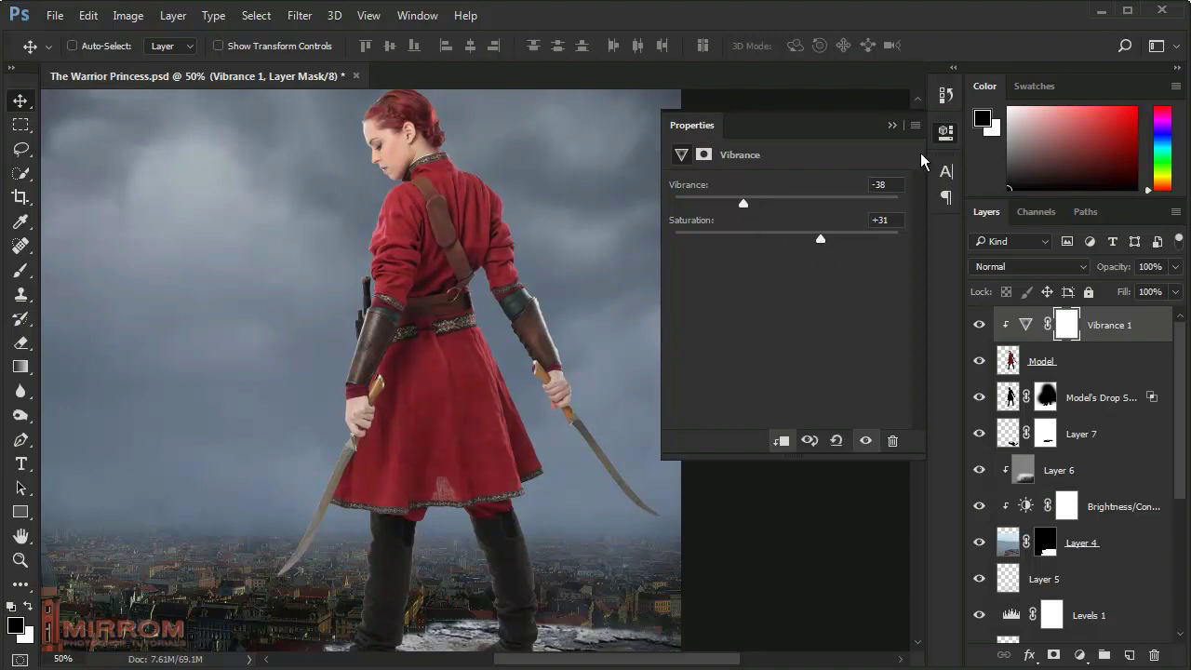
Step: Darken Levels 1 to black input 39 and midtones 0.70
left_click(875, 145)
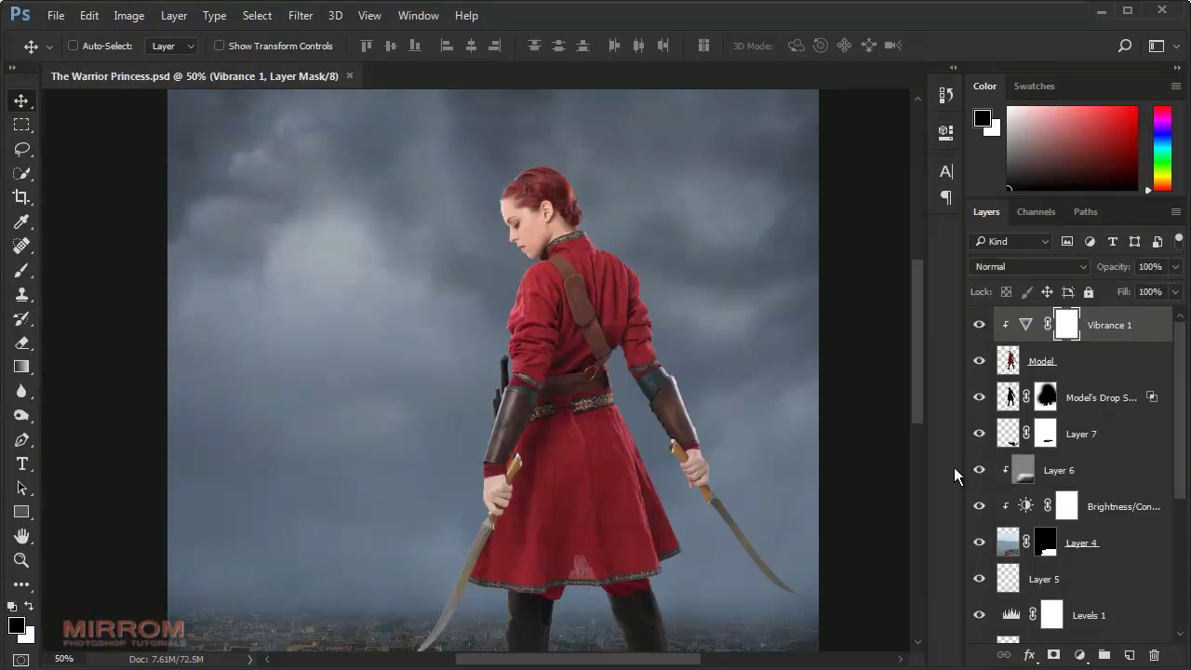
scroll(1027, 475, "down", 2)
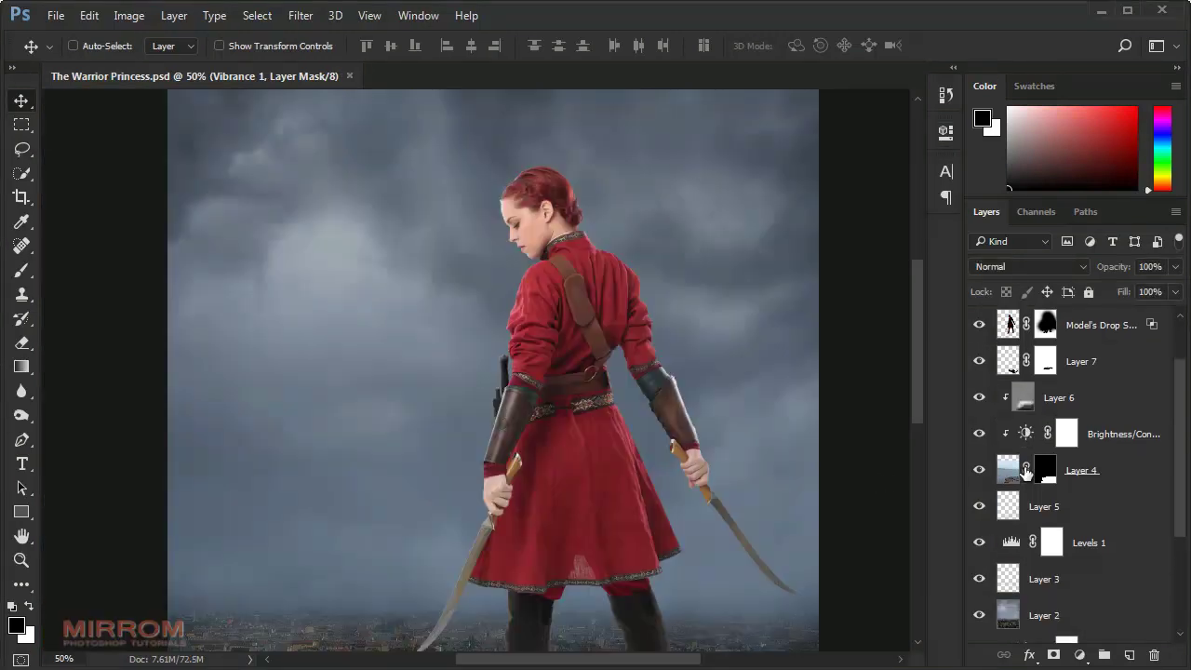
scroll(1026, 474, "down", 2)
left_click(979, 470)
left_click(979, 470)
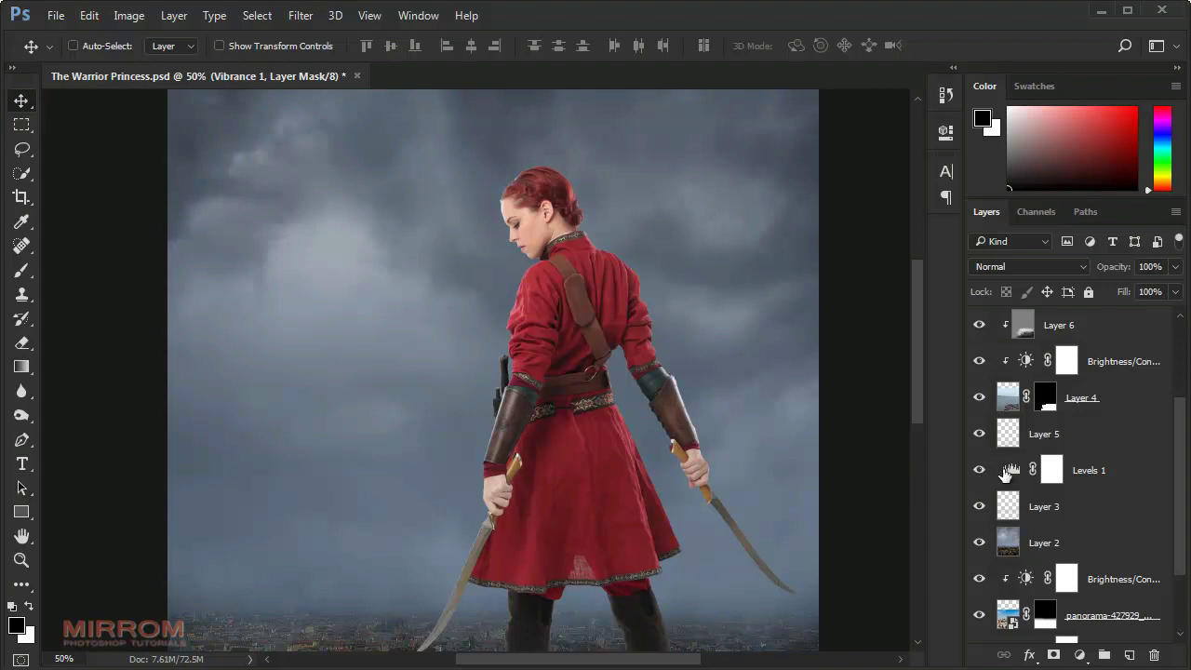
double_click(1008, 472)
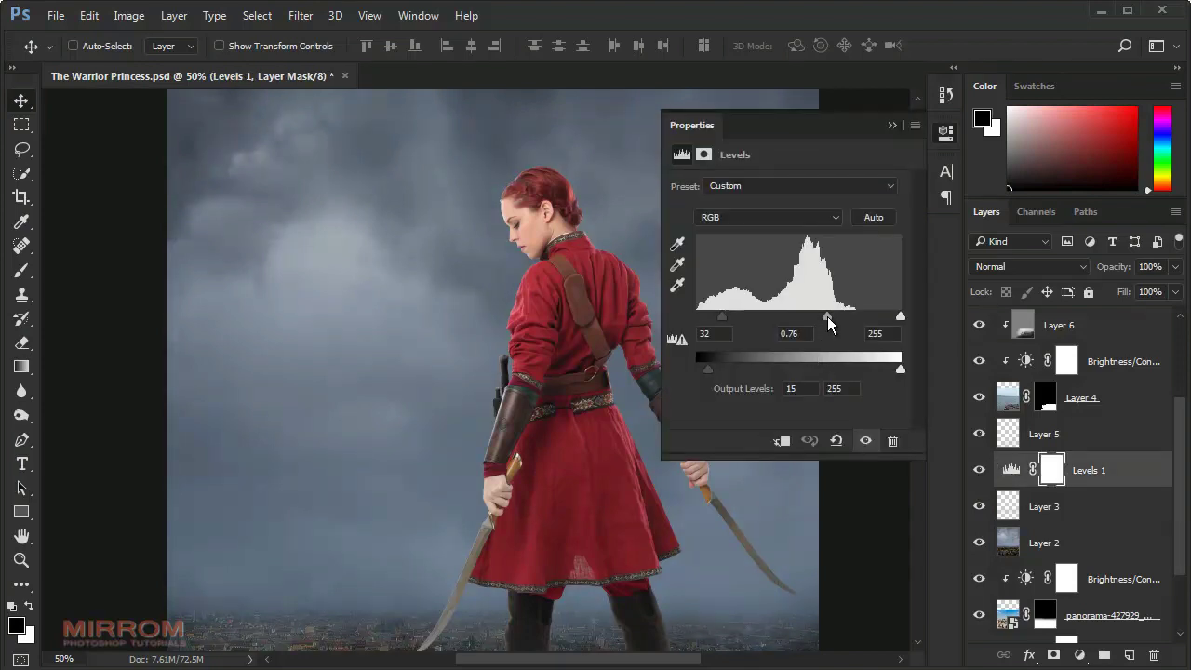
left_click_drag(827, 316, 832, 318)
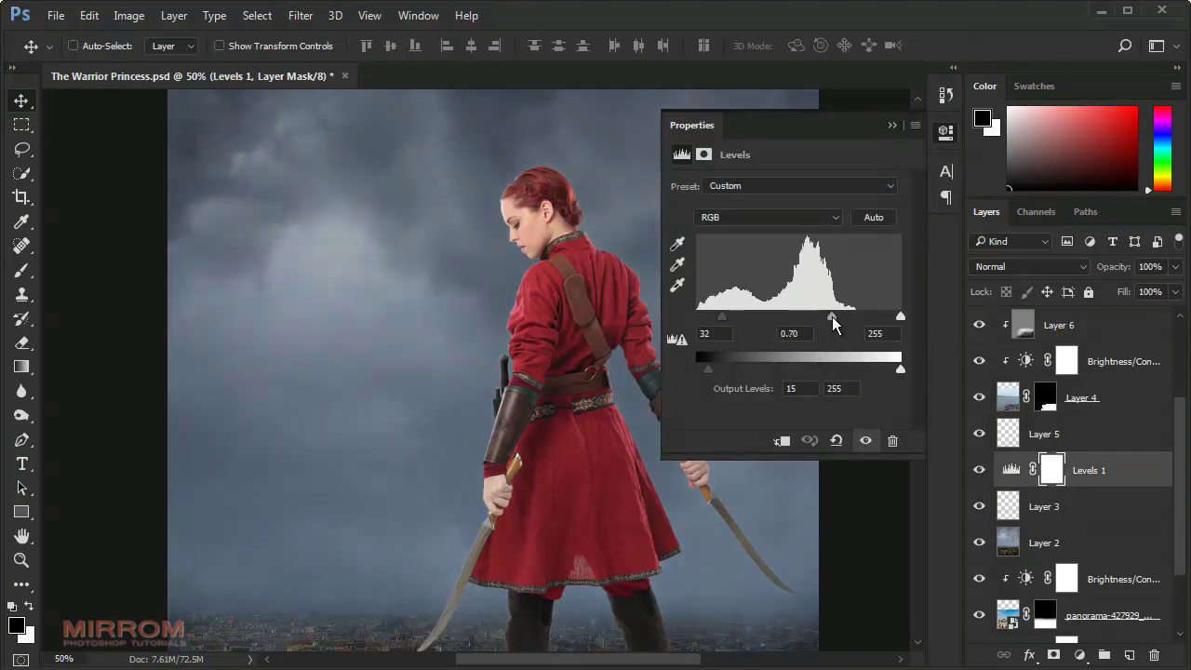
left_click_drag(728, 318, 727, 317)
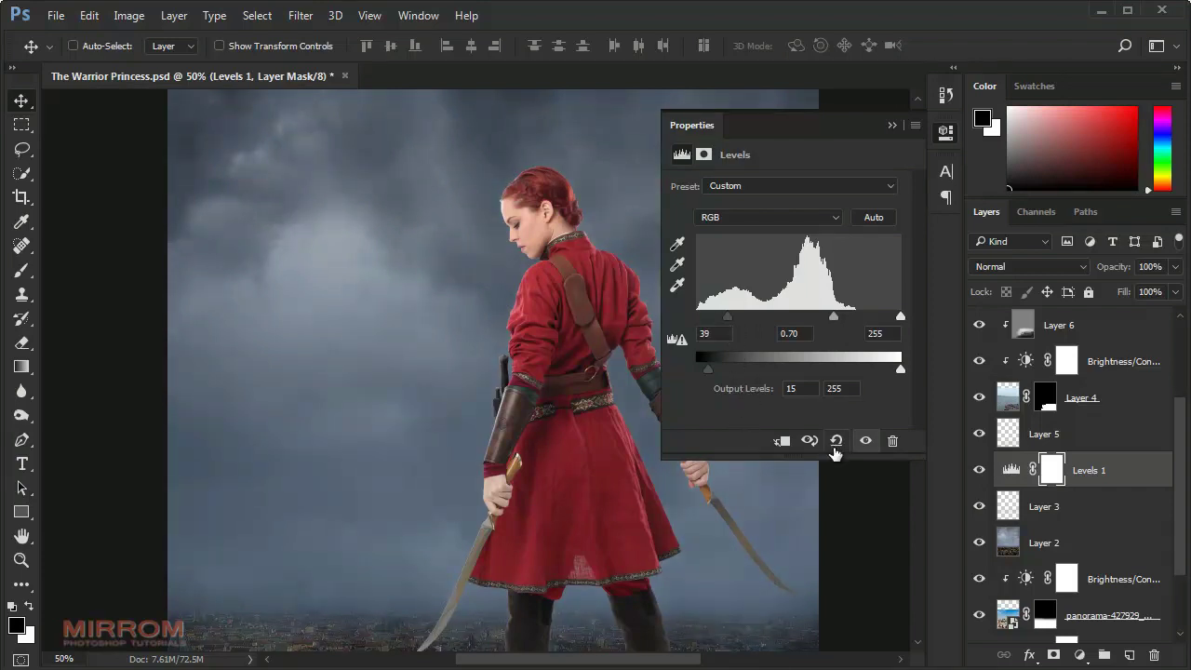
left_click(892, 125)
Step: Add a new empty Layer 8 directly above the Vibrance 1 adjustment layer
scroll(702, 297, "down", 3)
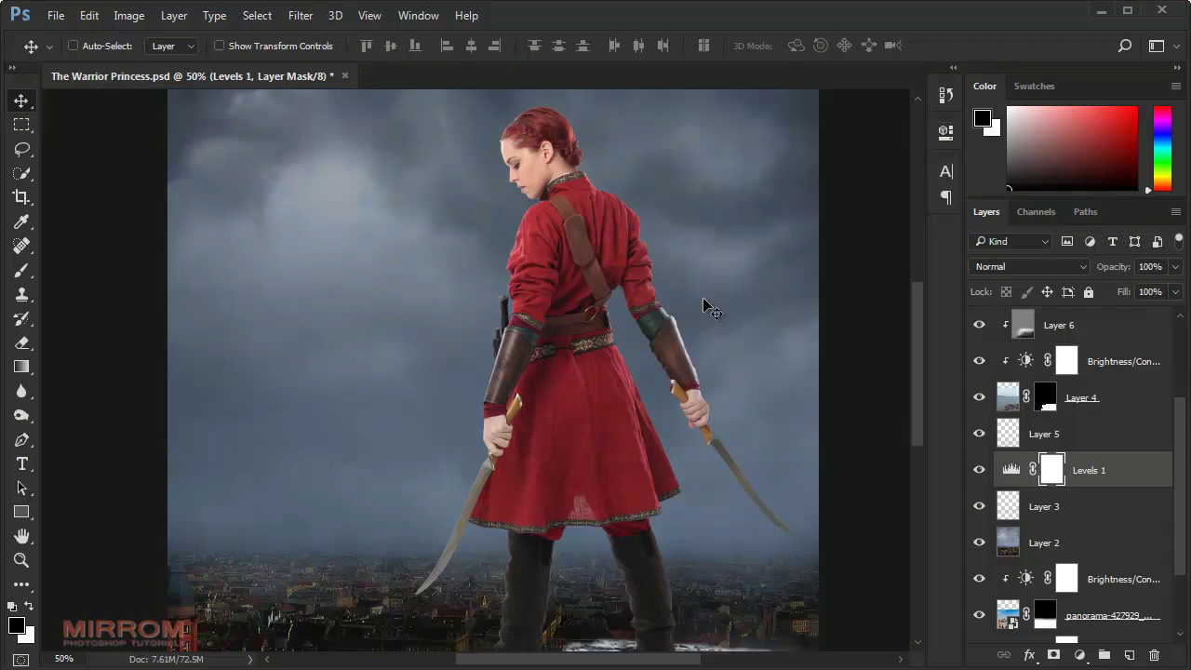
scroll(707, 368, "up", 3)
scroll(744, 377, "down", 1)
scroll(838, 382, "up", 2)
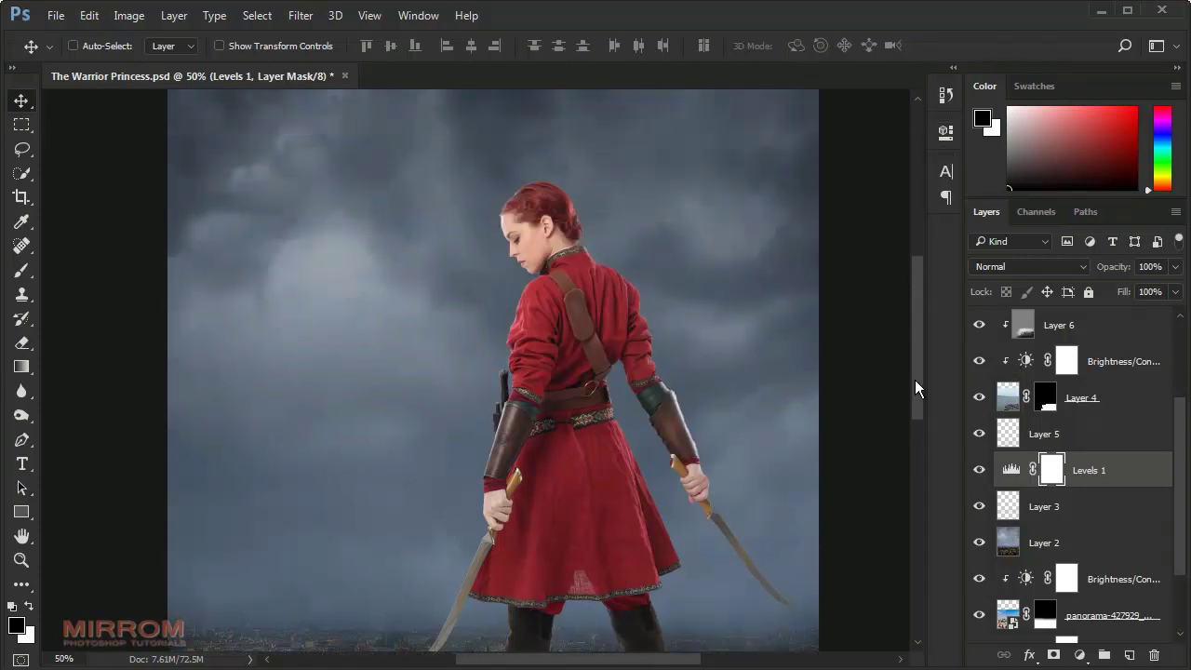
left_click(1095, 330)
scroll(1098, 357, "up", 2)
left_click(1099, 341)
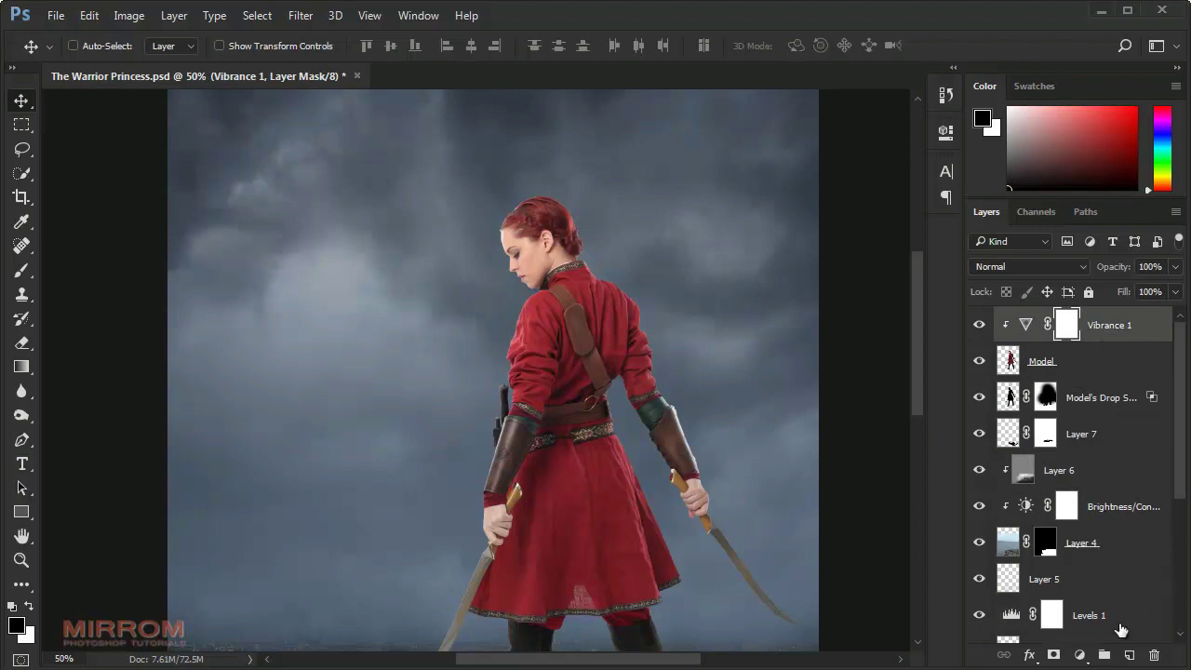
left_click(1129, 655)
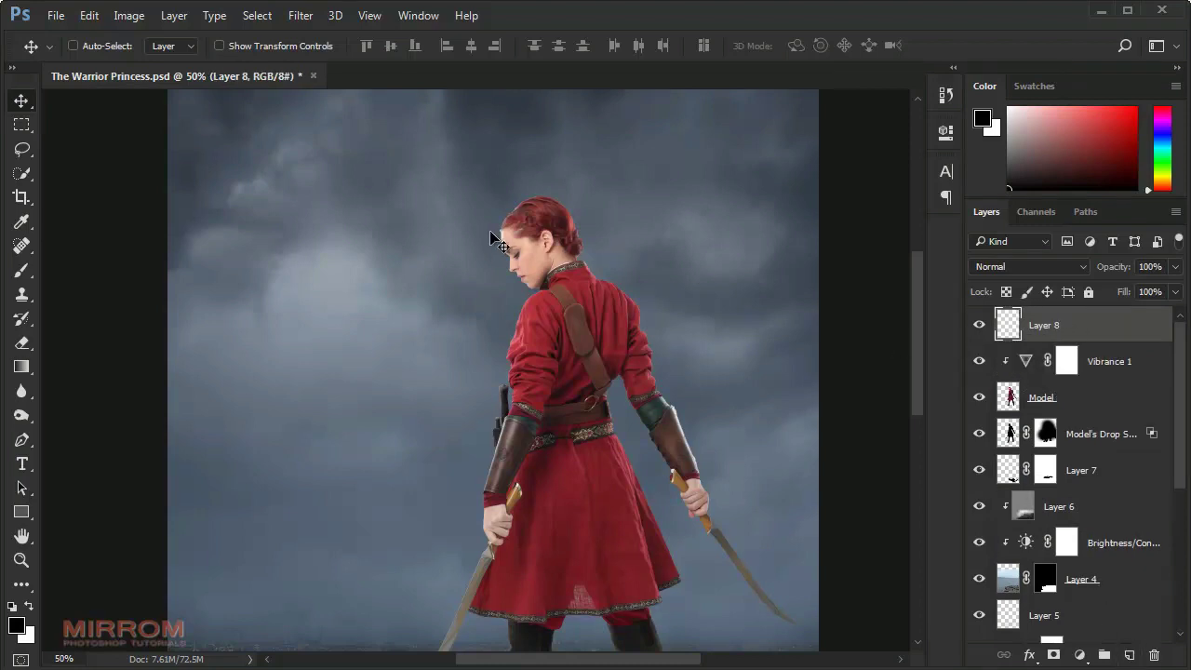
Step: Fill Layer 8 with 50% gray, set it to Overlay and clip it to the layers below
key("shift+F5")
left_click(759, 191)
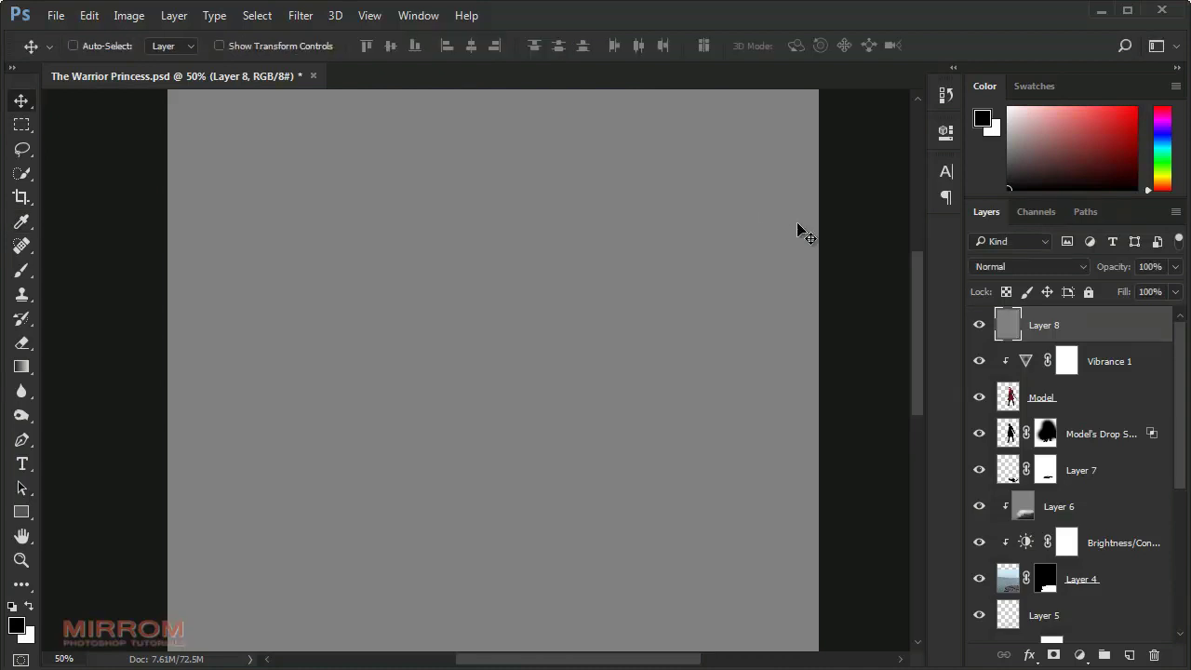
left_click(1036, 266)
left_click(1011, 446)
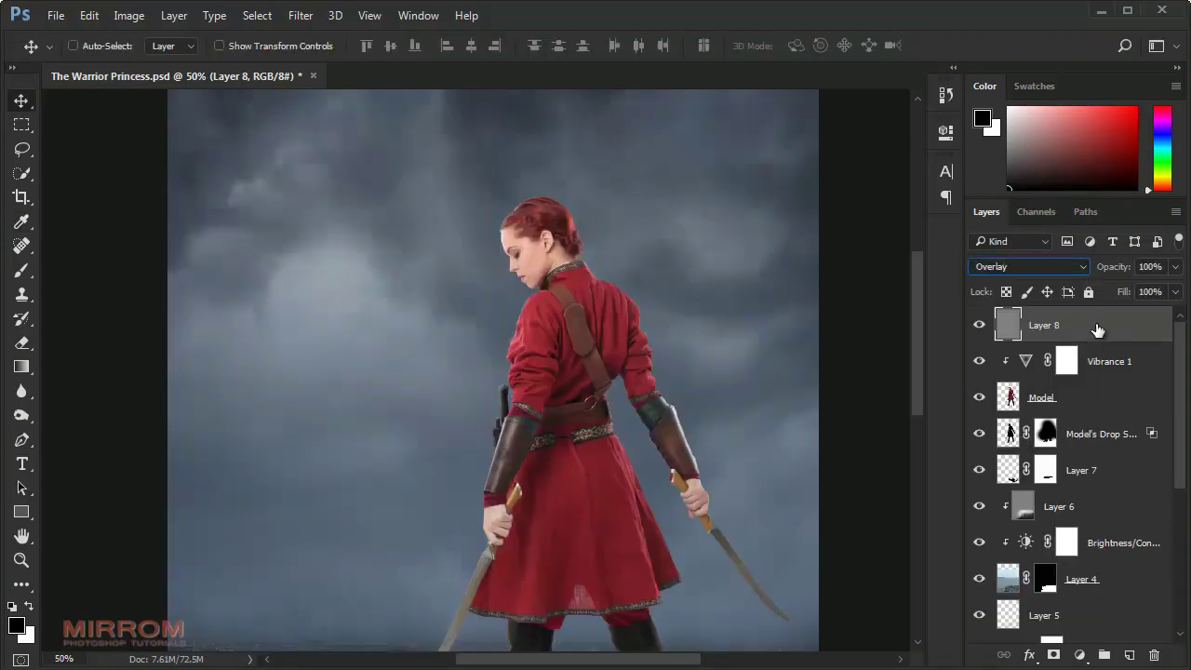
right_click(1099, 328)
left_click(871, 424)
scroll(703, 382, "down", 2)
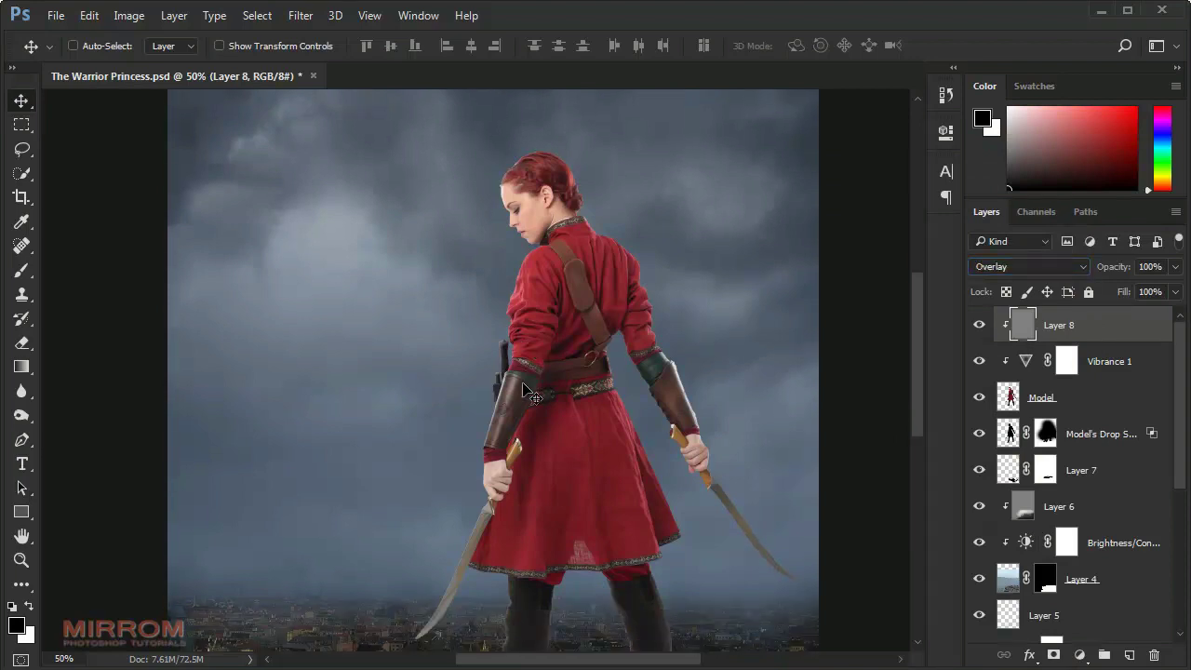
scroll(531, 393, "down", 2)
scroll(305, 403, "down", 1)
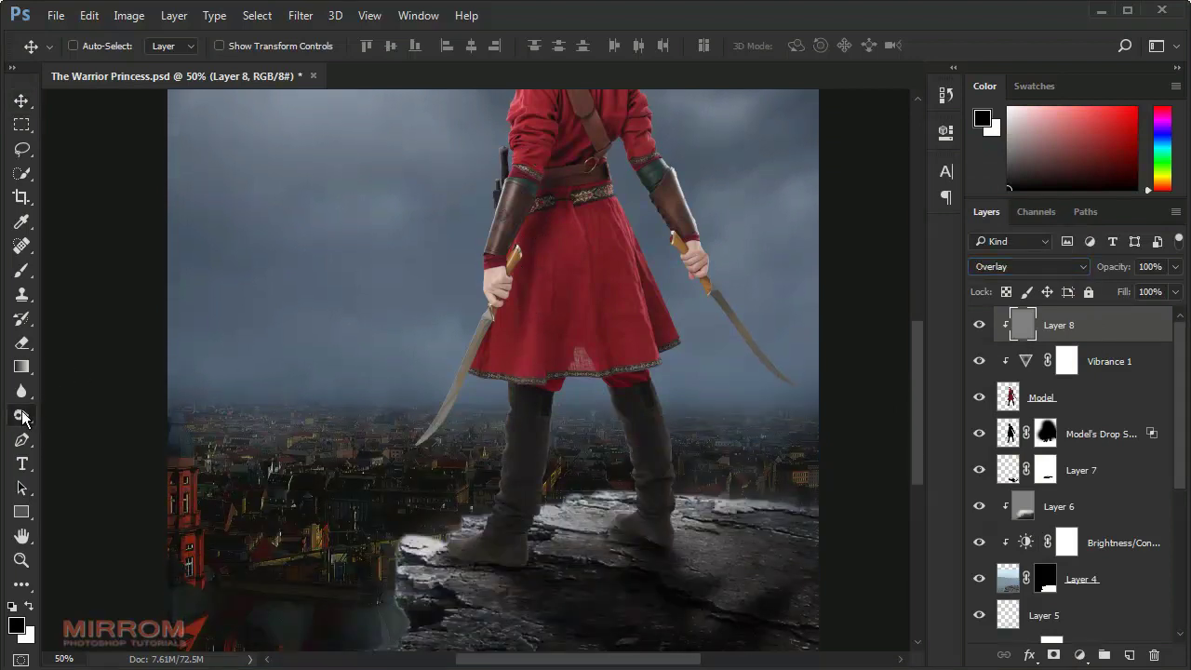
Step: Burn the model's legs down to the boots with the Burn tool at Midtones, 88% exposure
left_click_drag(21, 415, 93, 434)
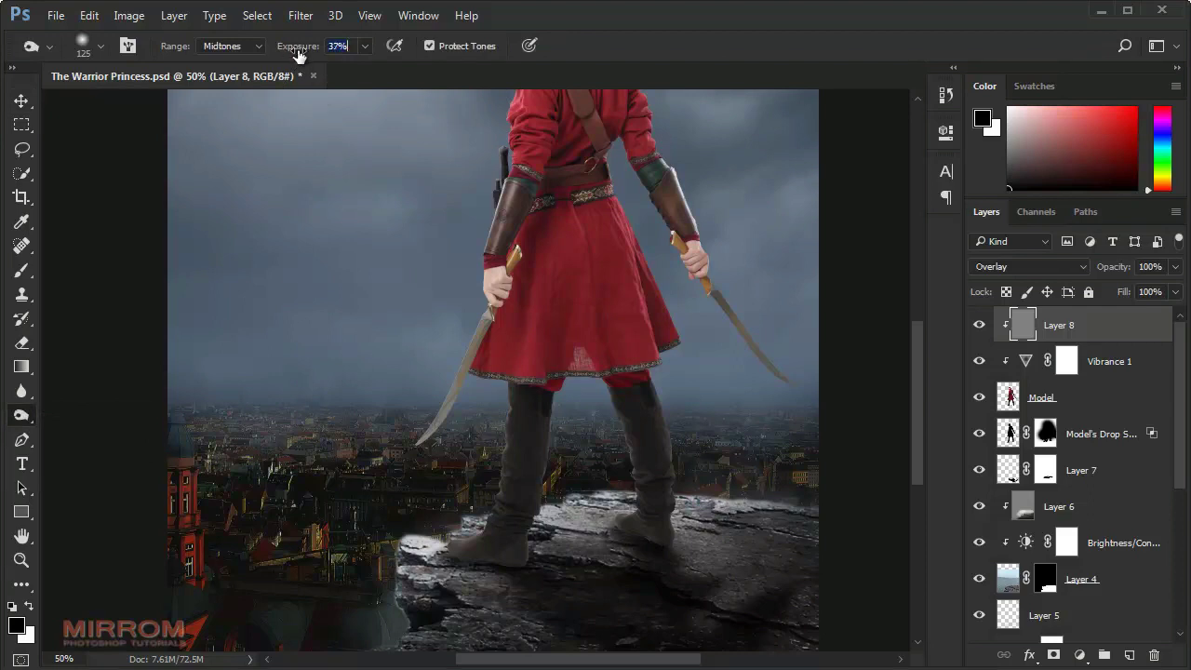
left_click_drag(344, 74, 347, 74)
mouse_move(545, 399)
left_mouse_down()
mouse_move(532, 513)
mouse_move(453, 571)
mouse_move(502, 564)
left_mouse_up()
key("bracketleft")
key("bracketleft")
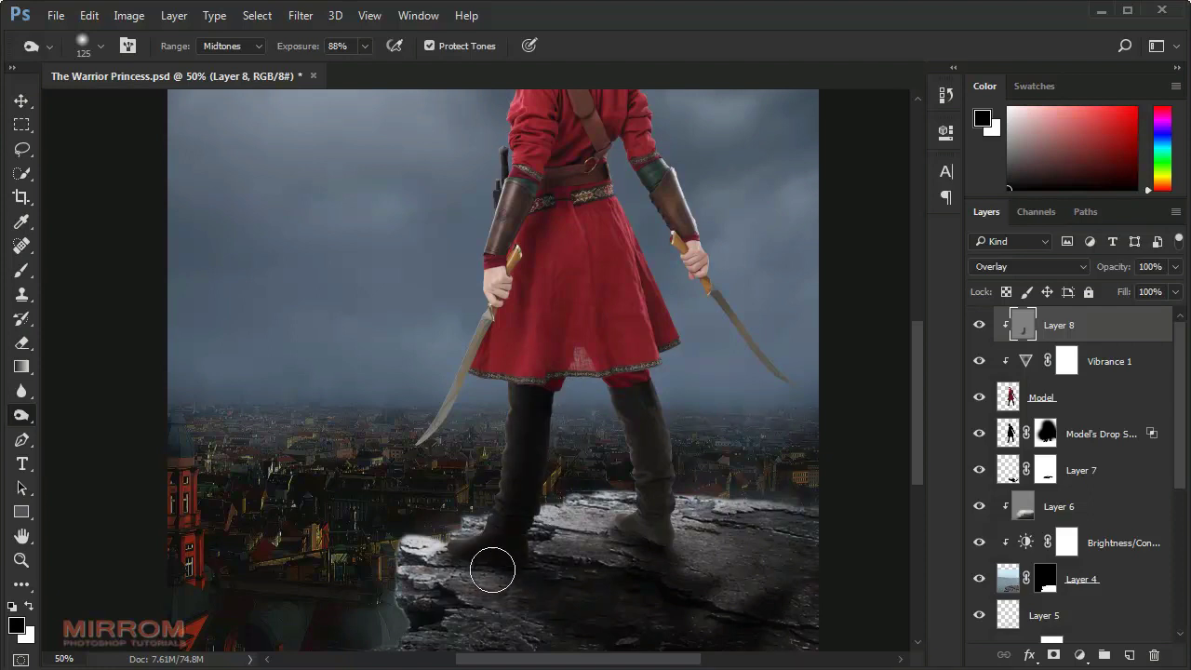
left_click_drag(638, 391, 660, 534)
Step: Burn the skirt below the belt with a 150 brush, then zoom in to 100%
scroll(638, 398, "up", 3)
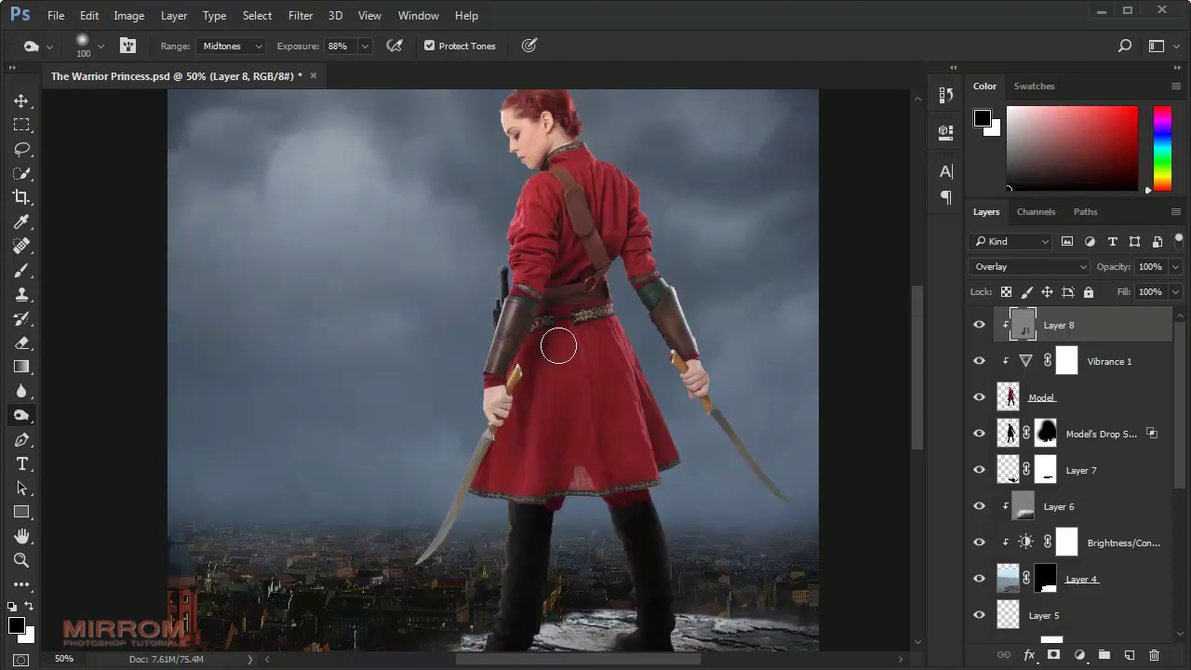
key("bracketright")
key("bracketright")
key("bracketright")
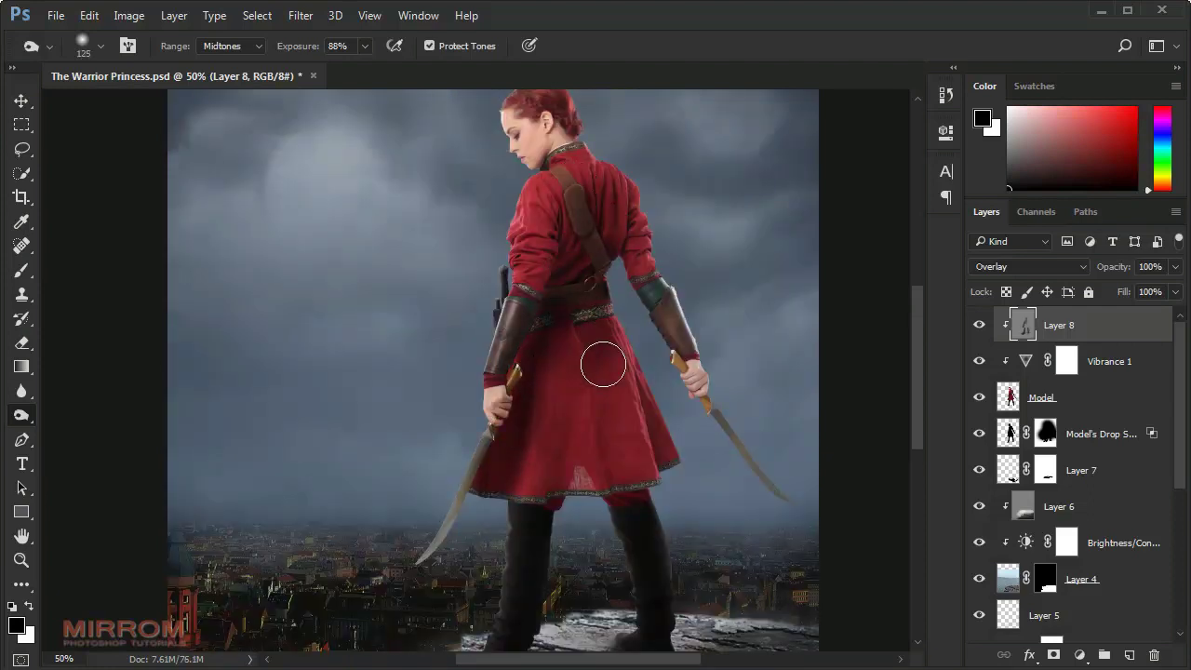
left_click_drag(606, 359, 683, 399)
key("bracketright")
key("bracketright")
key("bracketleft")
key("bracketleft")
key("bracketleft")
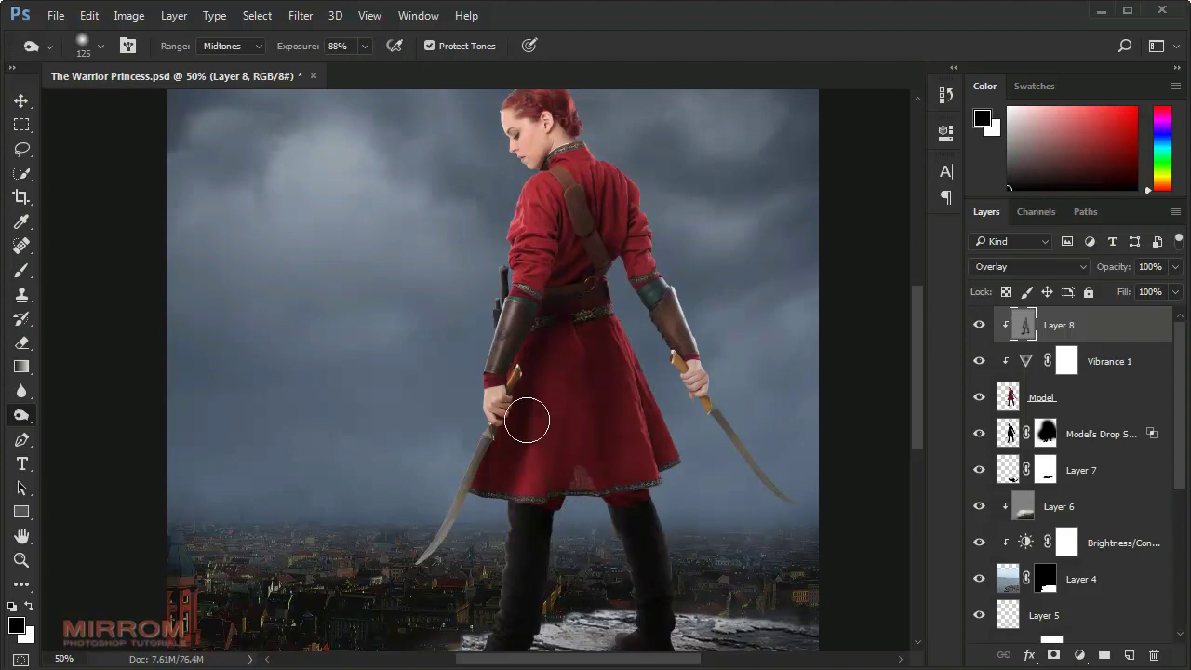
scroll(651, 419, "up", 1)
key("ctrl+plus")
key("bracketleft")
key("bracketleft")
key("bracketleft")
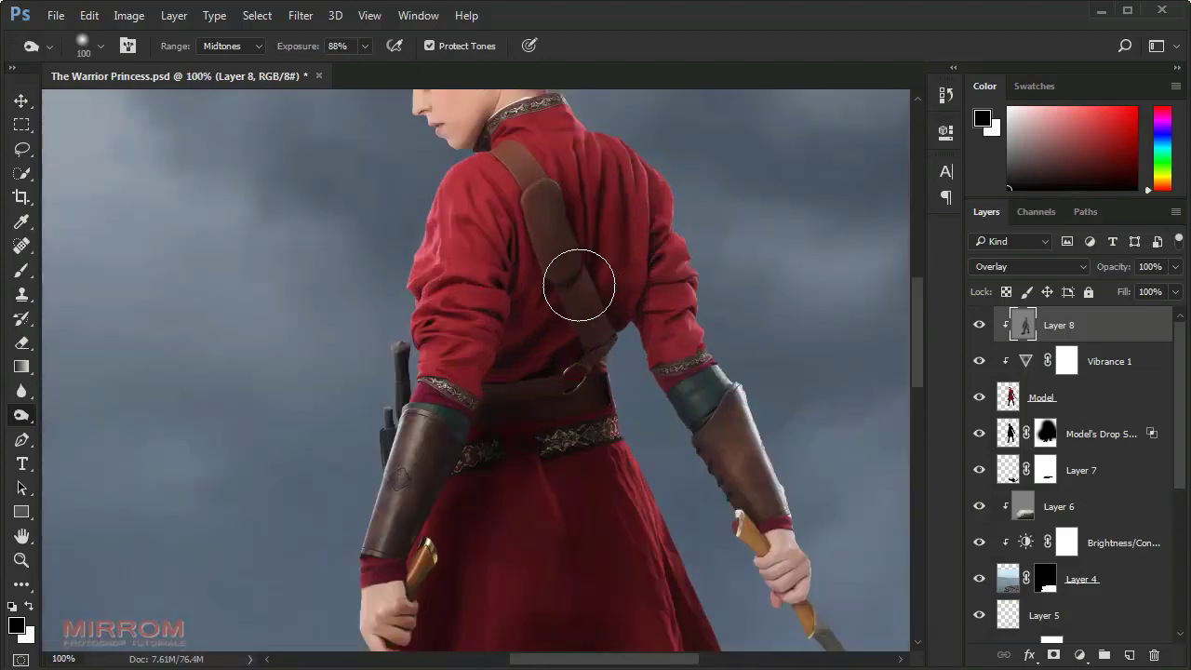
Step: Burn finer shading on clothing folds, arm bracers, hair and face with brushes from 40 down to 10
scroll(468, 269, "down", 3)
scroll(410, 396, "down", 1)
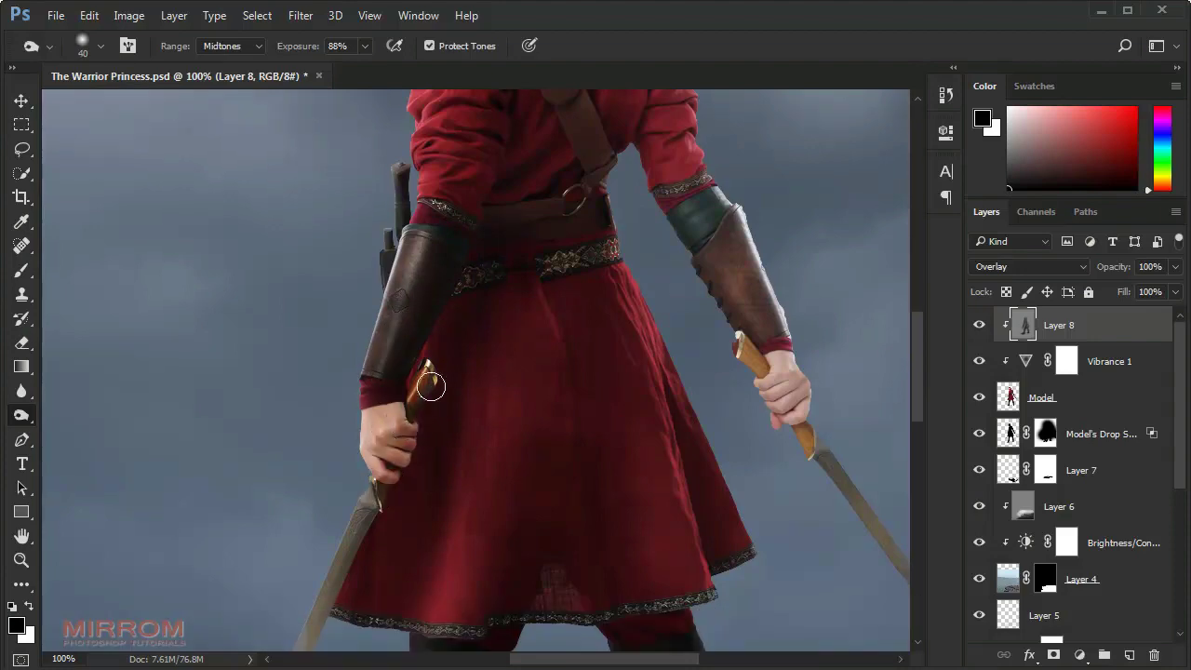
scroll(332, 479, "down", 4)
scroll(320, 474, "down", 1)
scroll(605, 380, "up", 8)
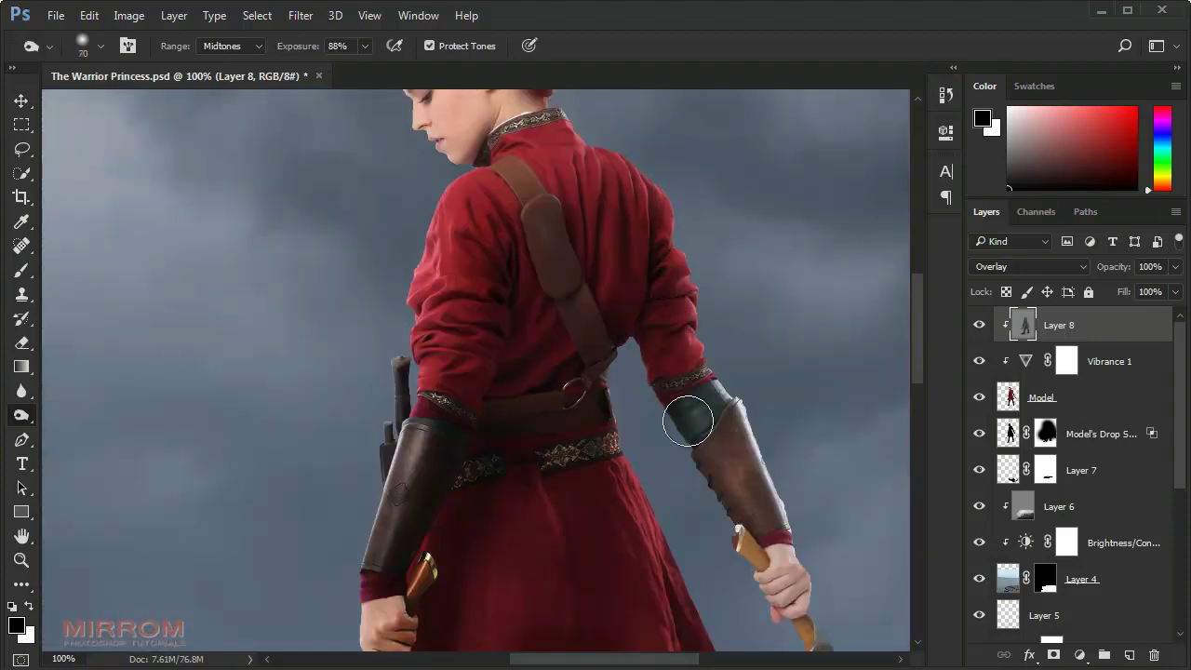
scroll(697, 391, "down", 2)
key("bracketleft")
key("bracketleft")
key("bracketleft")
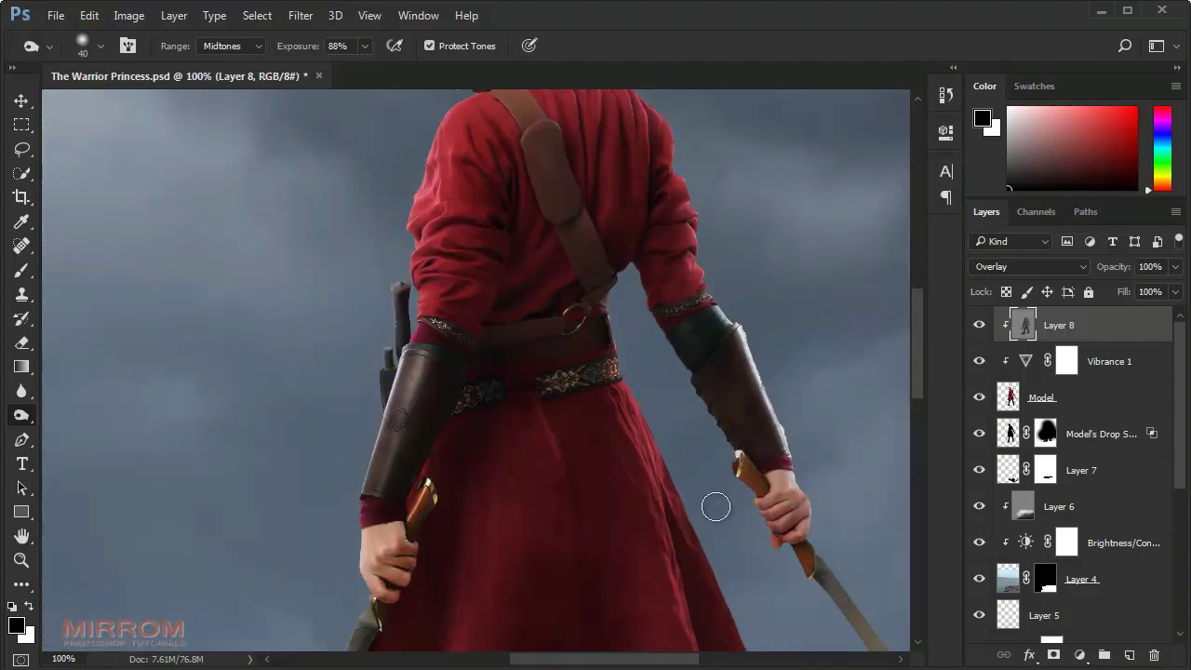
scroll(651, 419, "down", 5)
scroll(521, 344, "up", 2)
scroll(558, 307, "up", 8)
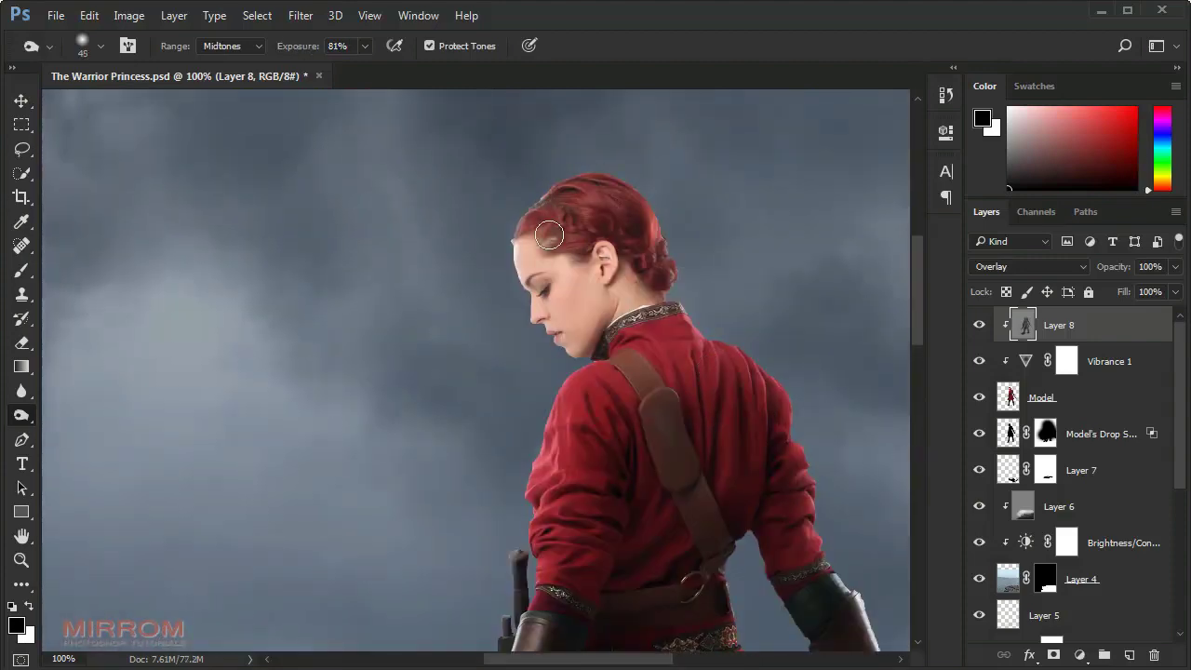
key("bracketleft")
key("bracketleft")
key("bracketleft")
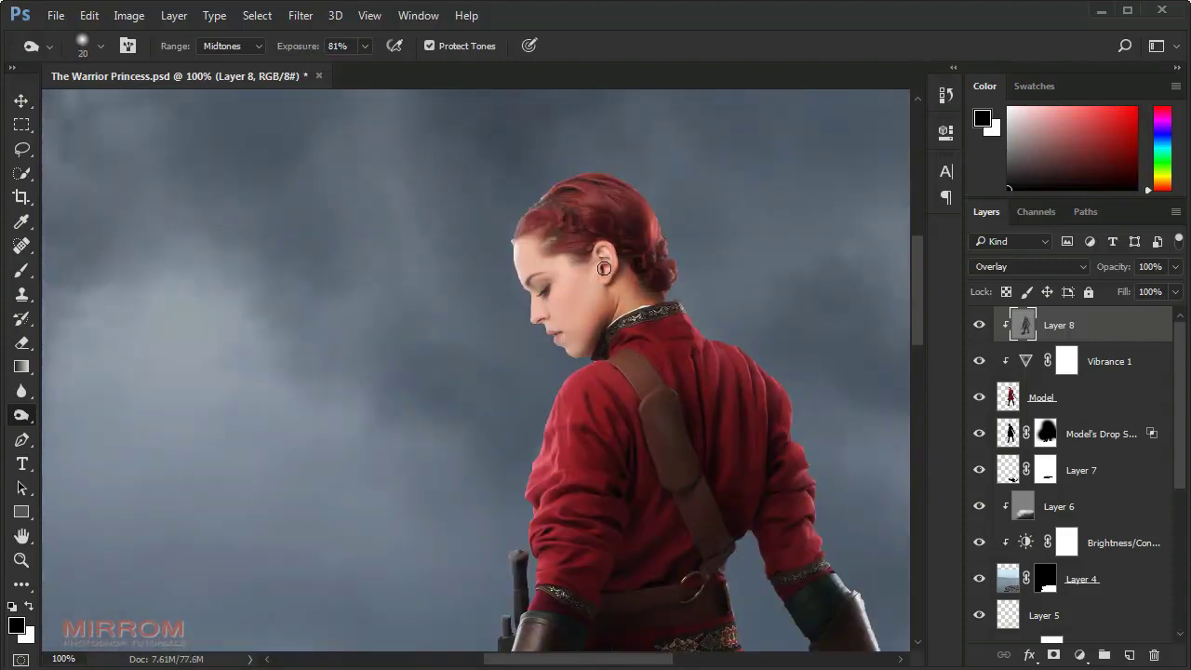
key("bracketleft")
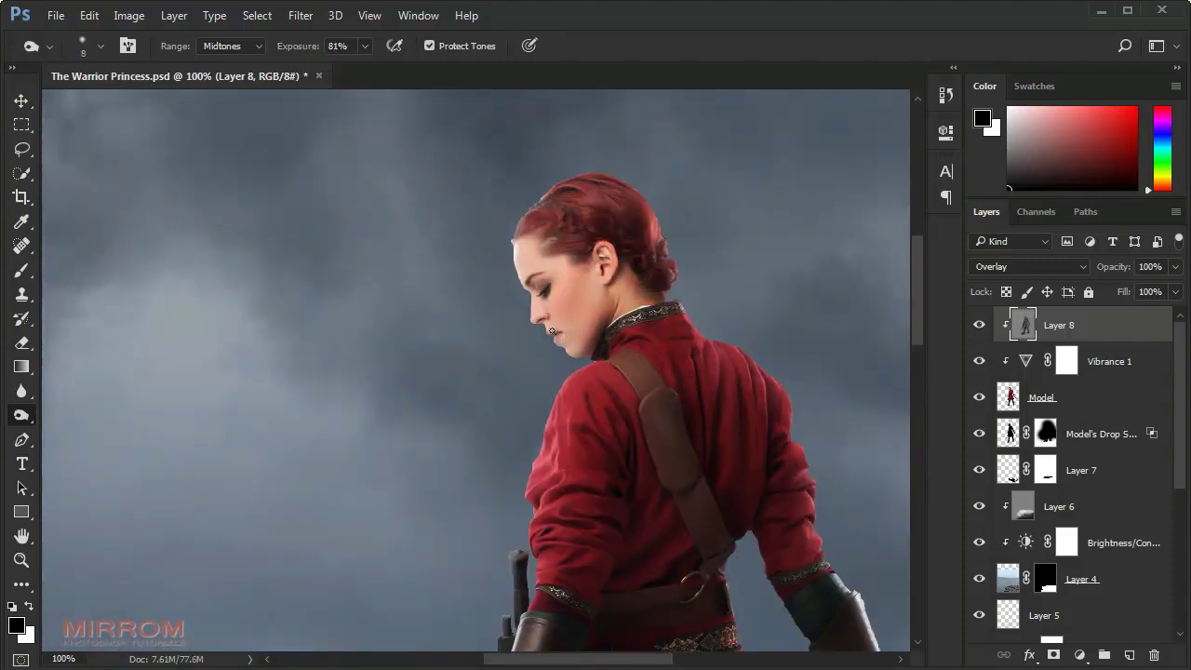
scroll(552, 331, "down", 3)
scroll(497, 306, "up", 1)
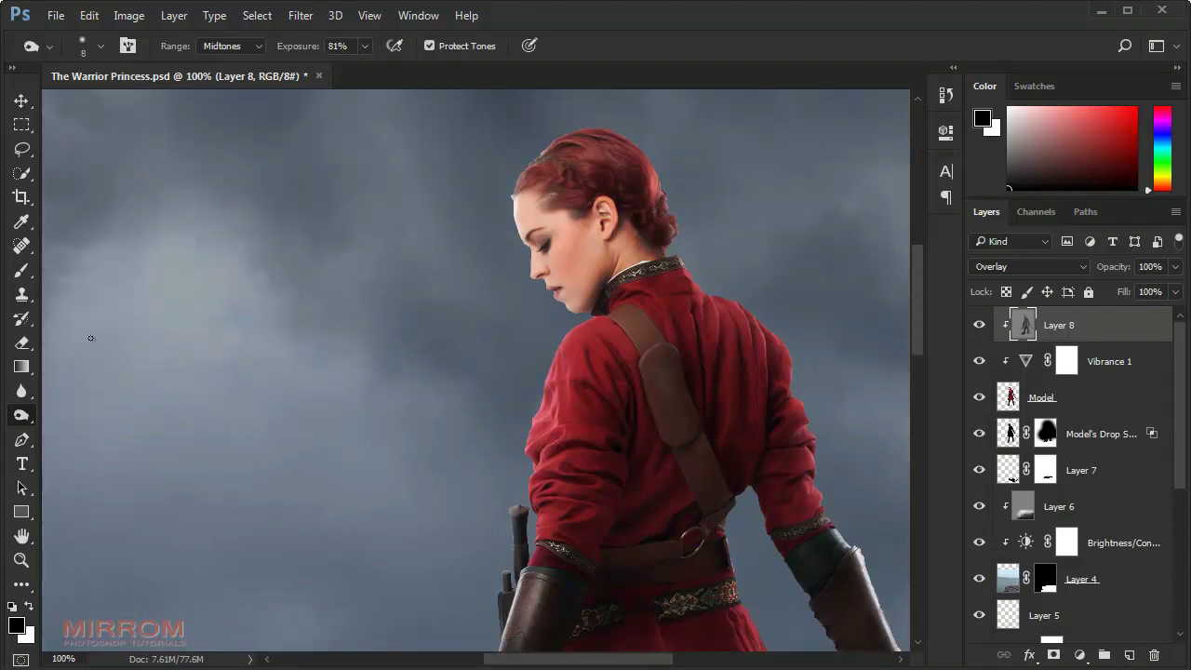
right_click(32, 426)
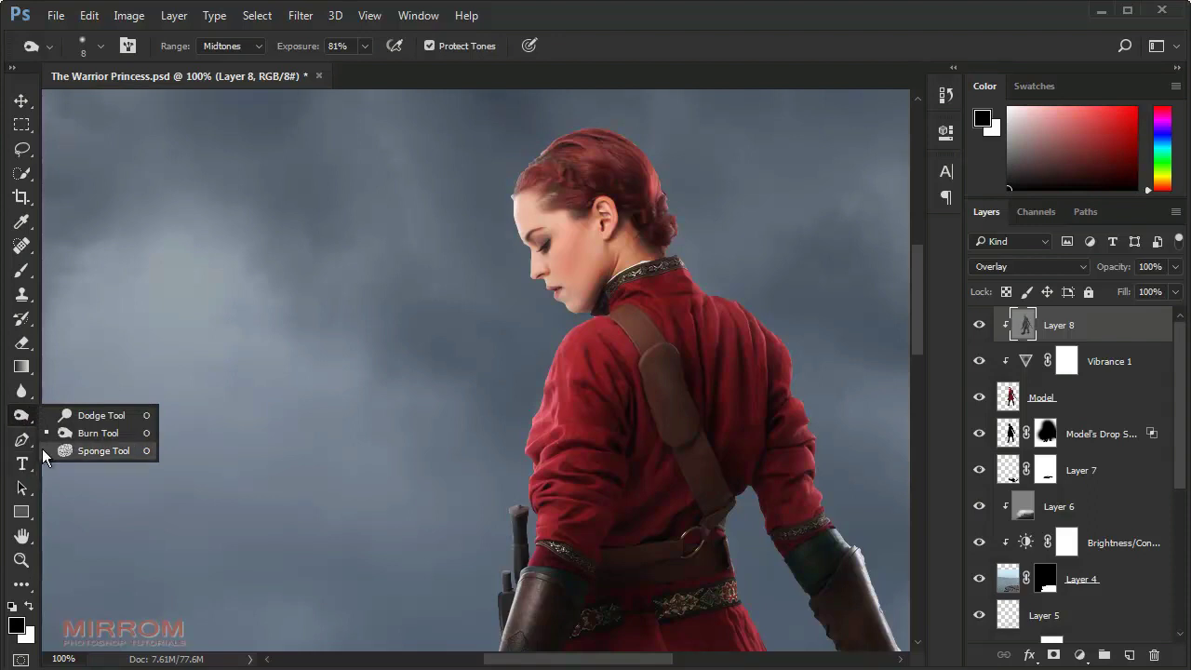
Step: Set up the Dodge tool at Midtones, adjusting brush size and exposure from 37% to 75%
left_click(93, 415)
key("bracketright")
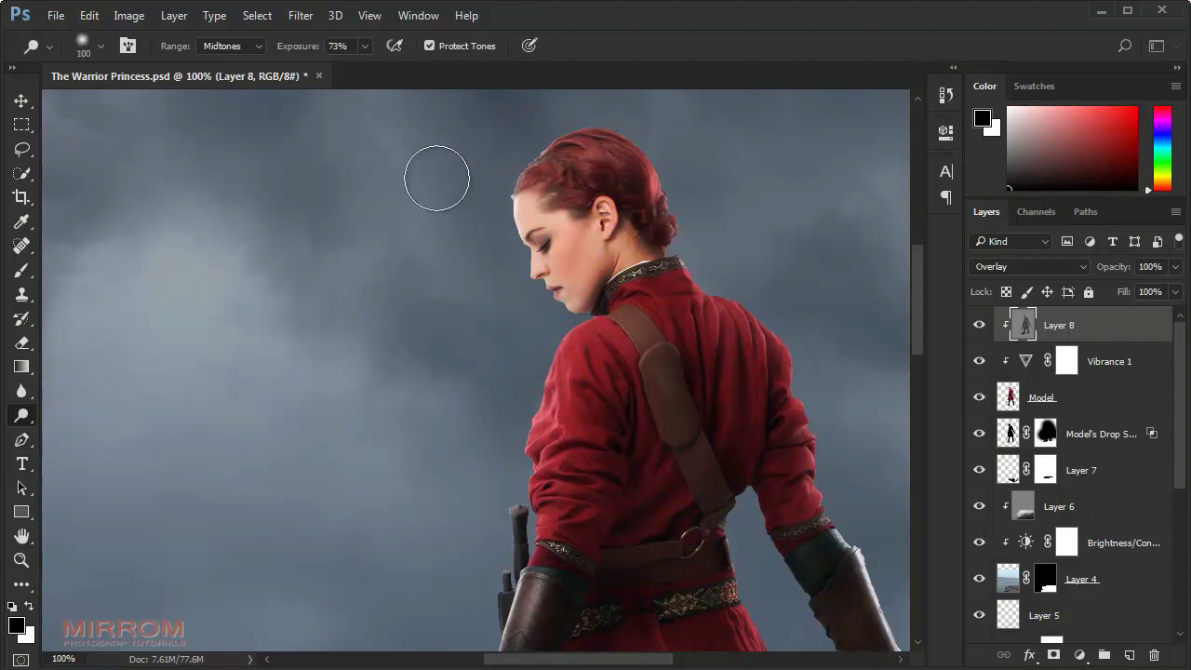
key("bracketright")
key("bracketright")
key("bracketright")
key("bracketleft")
key("bracketleft")
key("bracketleft")
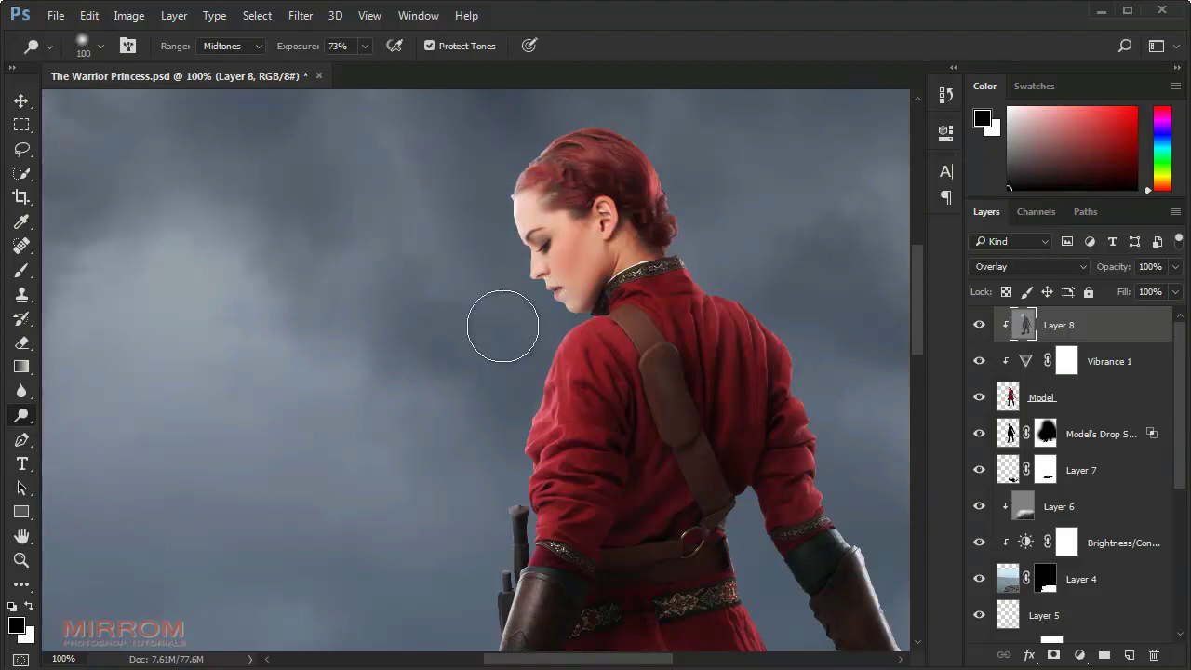
key("bracketleft")
key("bracketleft")
key("bracketleft")
key("3")
key("7")
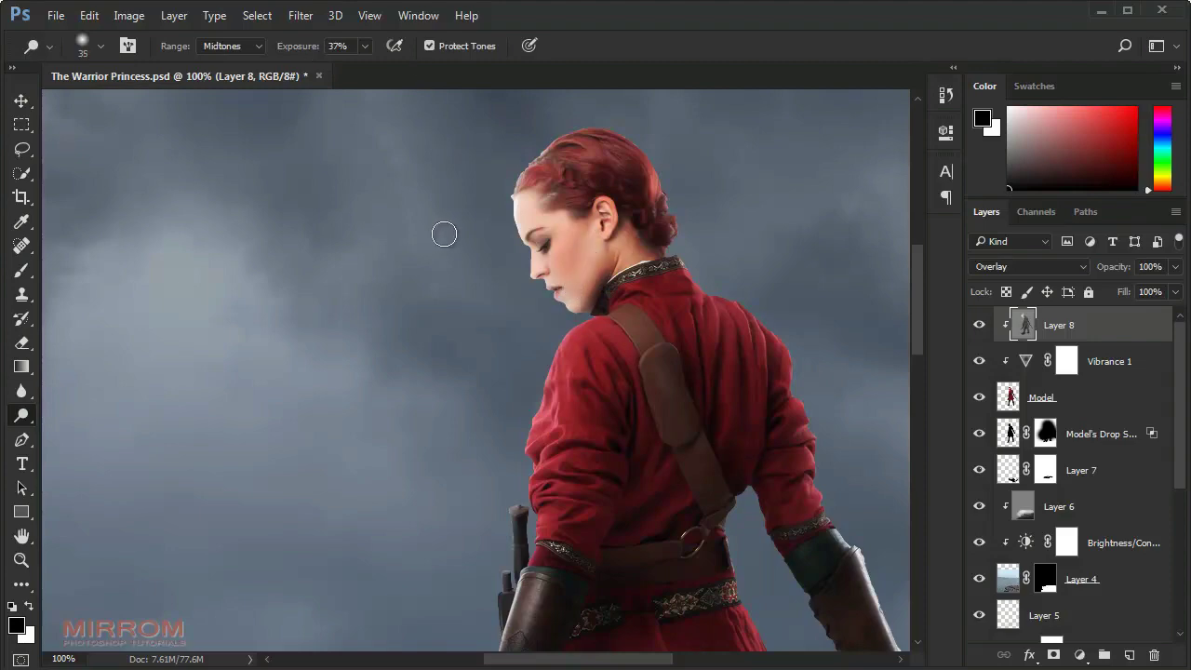
scroll(441, 234, "down", 3)
key("7")
key("5")
key("bracketright")
key("bracketright")
key("bracketright")
Step: Dodge rim highlights along the model's hair and face edges with a 100 brush
scroll(483, 391, "down", 3)
key("bracketright")
scroll(479, 312, "down", 2)
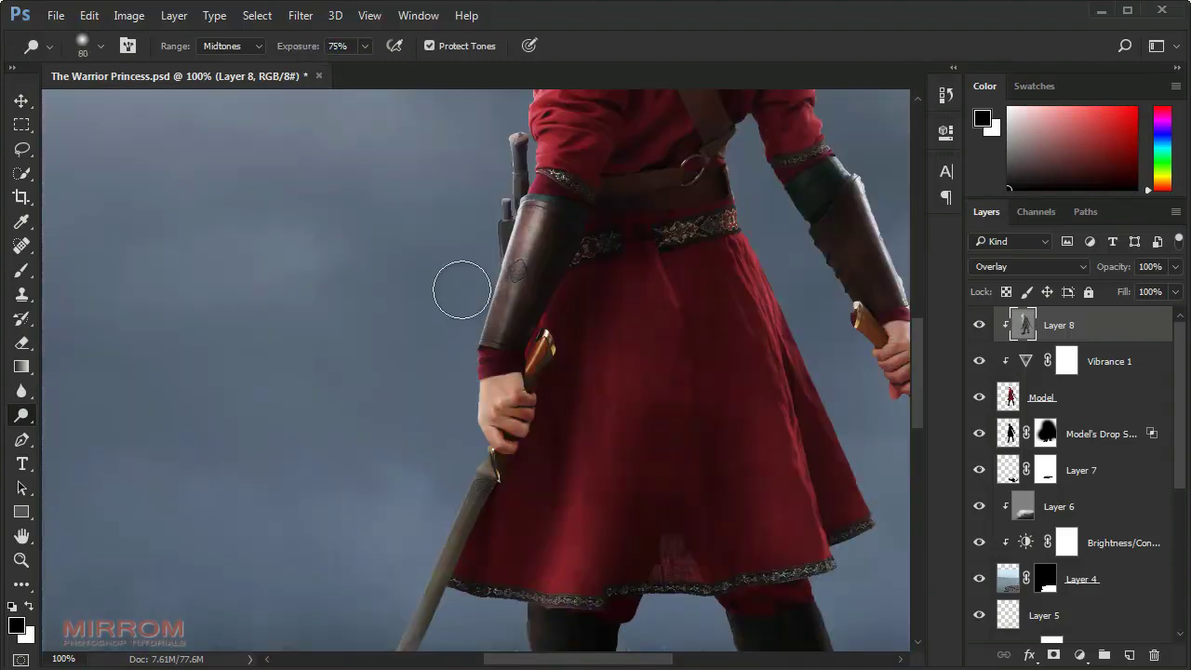
scroll(454, 298, "down", 2)
scroll(459, 382, "down", 2)
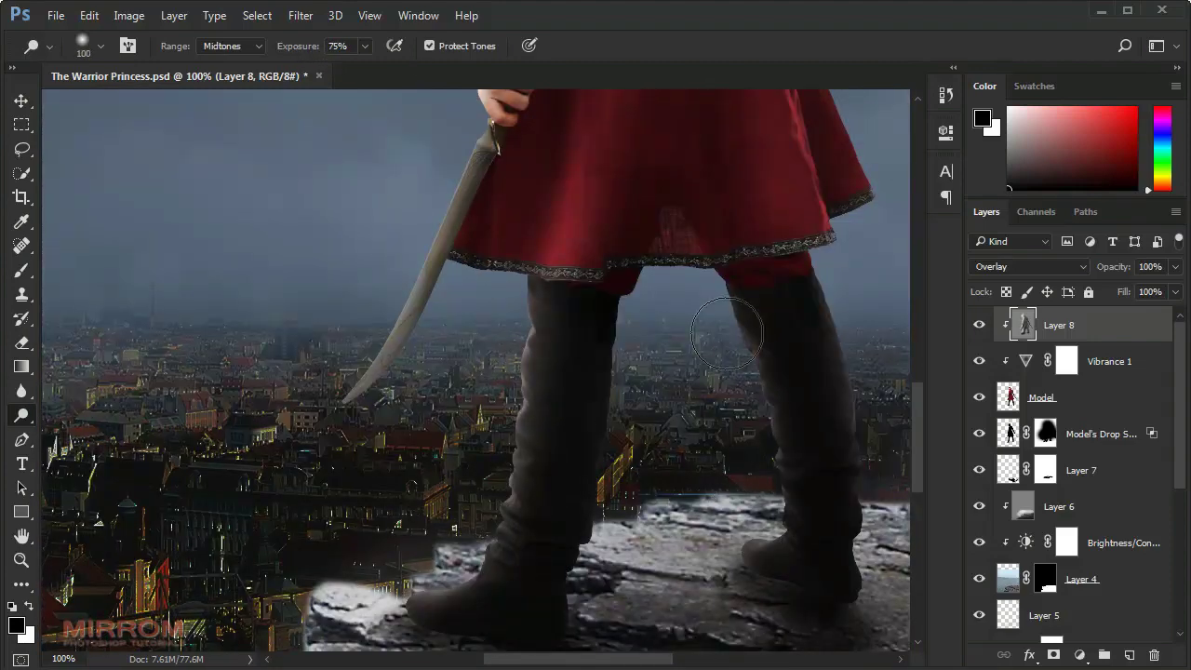
scroll(745, 447, "up", 2)
scroll(819, 400, "right", 3)
scroll(864, 362, "up", 1)
scroll(651, 233, "up", 3)
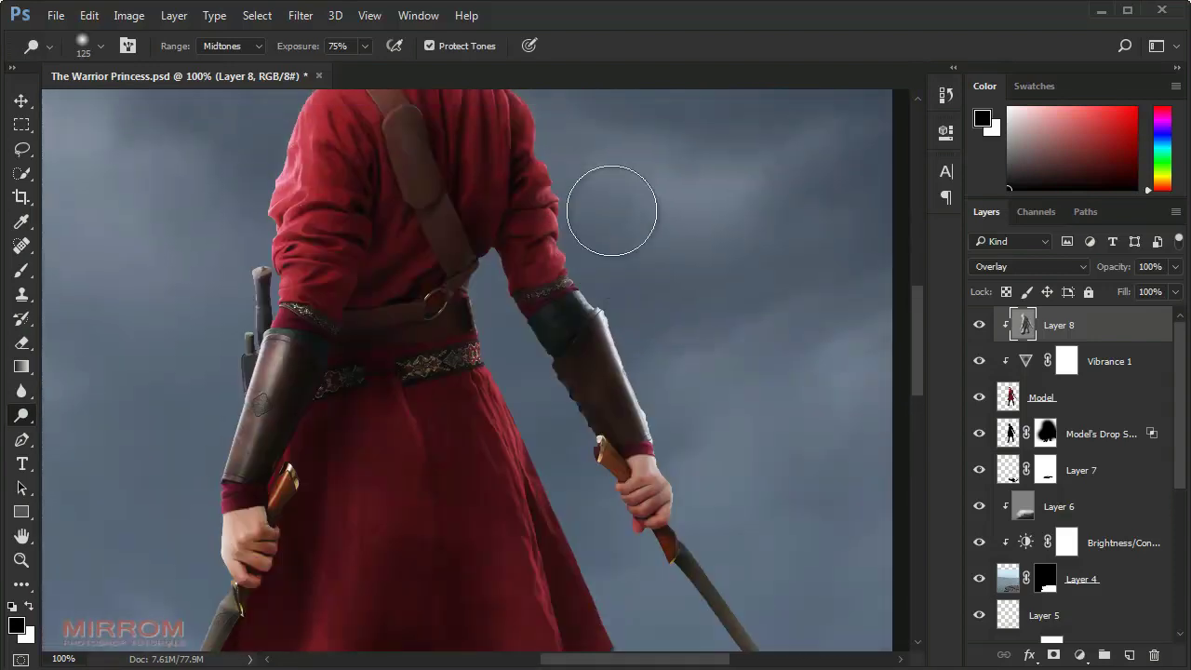
scroll(558, 242, "up", 3)
key("v")
scroll(531, 325, "down", 2)
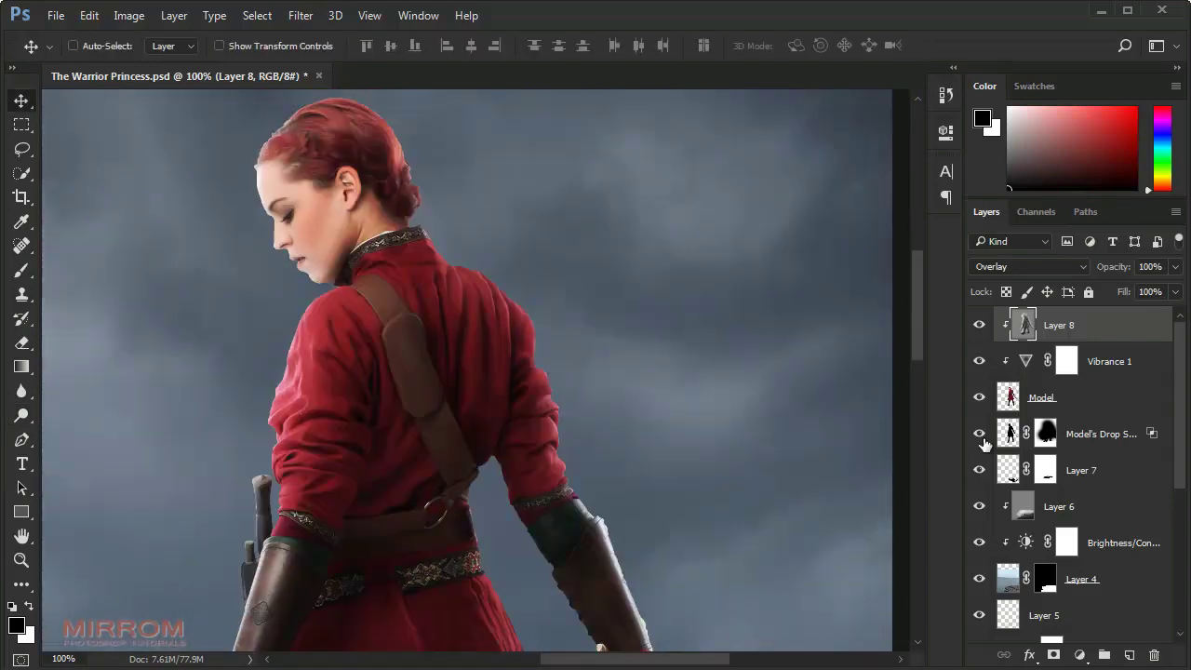
Step: Target the Model layer and choose the Blur tool at 50% strength with a 60 brush
left_click(1007, 410)
scroll(572, 296, "up", 1)
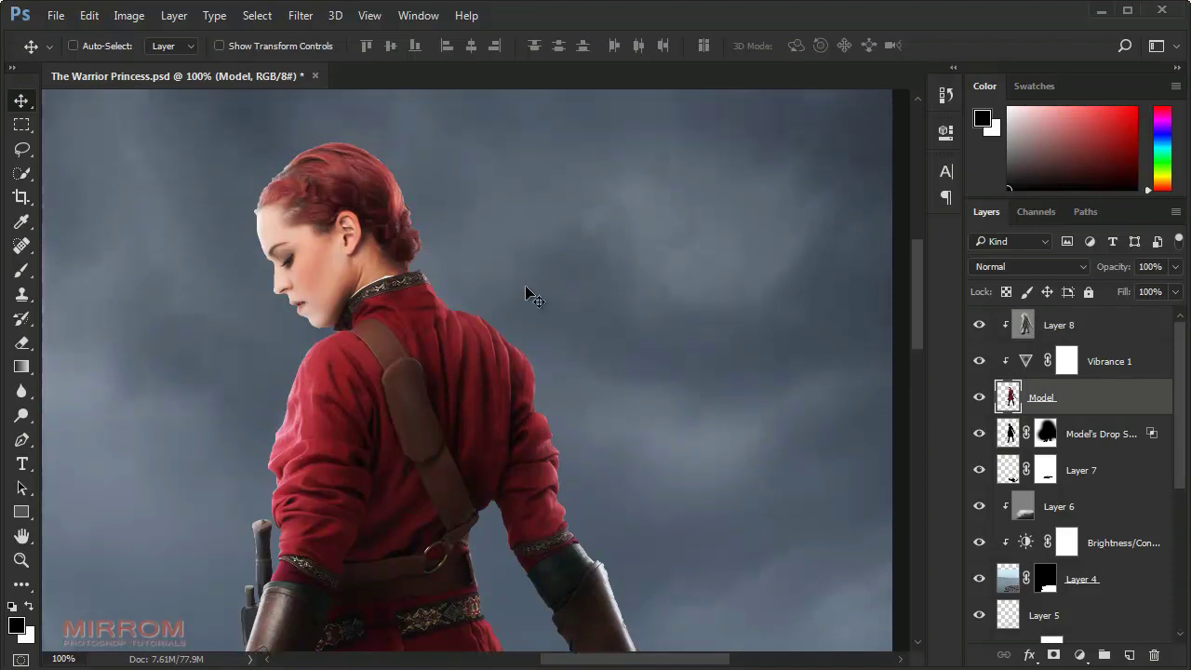
scroll(527, 293, "up", 1)
left_click(21, 415)
left_click(22, 391)
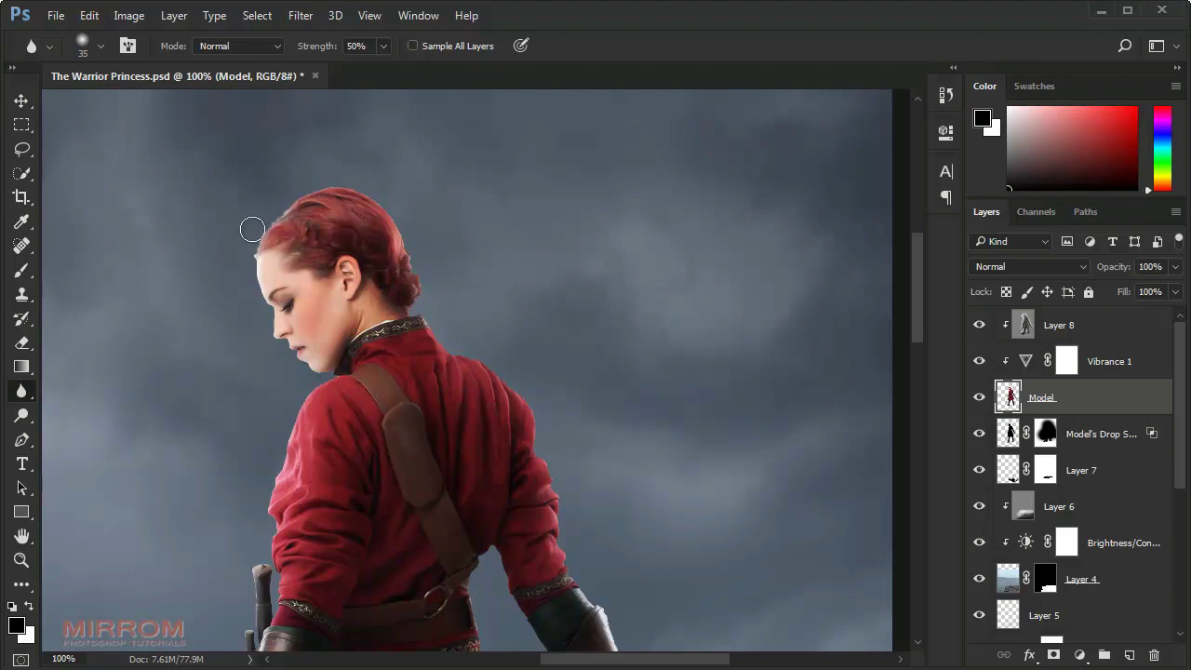
key("bracketright")
key("bracketright")
Step: Blur the hair, shoulder, arm and boot edges using brush sizes 80 and 50, then fit the poster in view
scroll(566, 378, "down", 1)
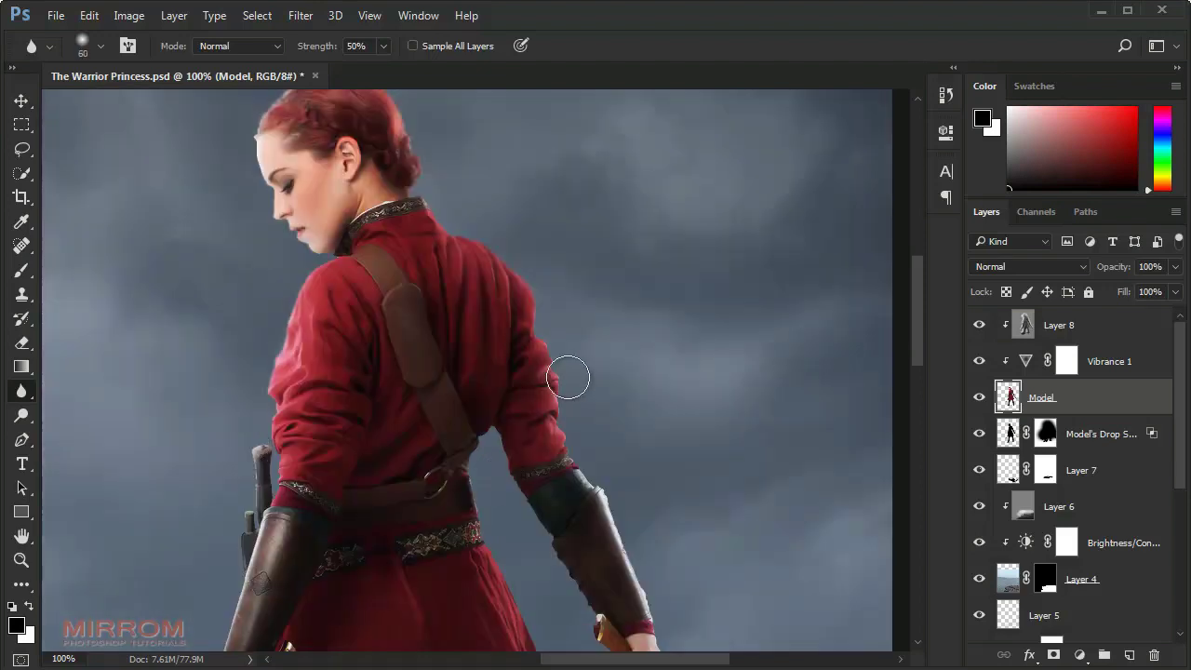
scroll(508, 463, "down", 2)
scroll(168, 452, "down", 3)
scroll(248, 373, "down", 4)
key("bracketright")
key("bracketright")
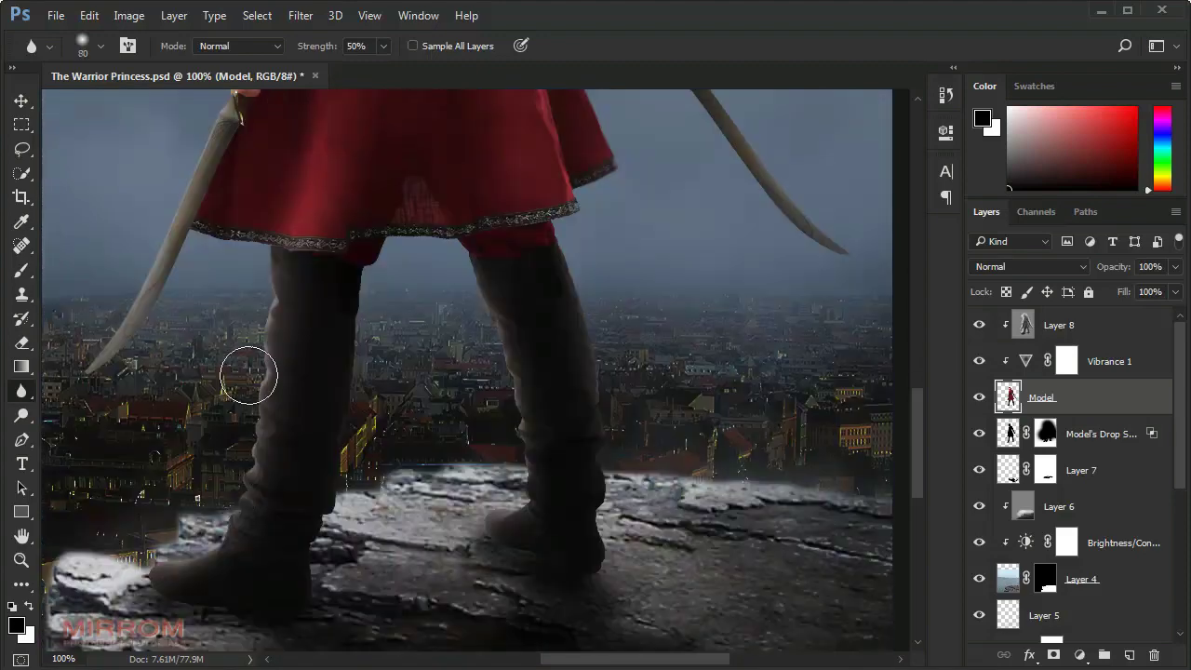
scroll(717, 199, "up", 3)
scroll(285, 138, "up", 3)
key("bracketleft")
key("bracketleft")
key("bracketleft")
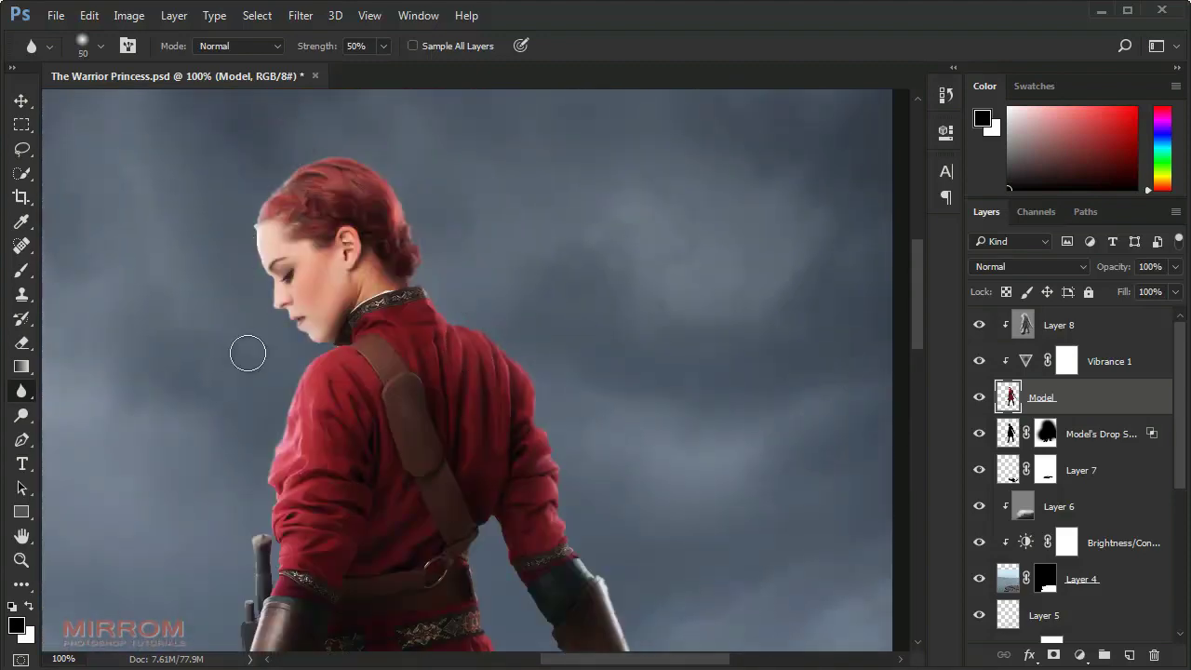
scroll(373, 410, "down", 3)
key("ctrl+0")
Step: Compare Layer 8 hidden and shown, then lower its opacity to 95%
left_click(1121, 338)
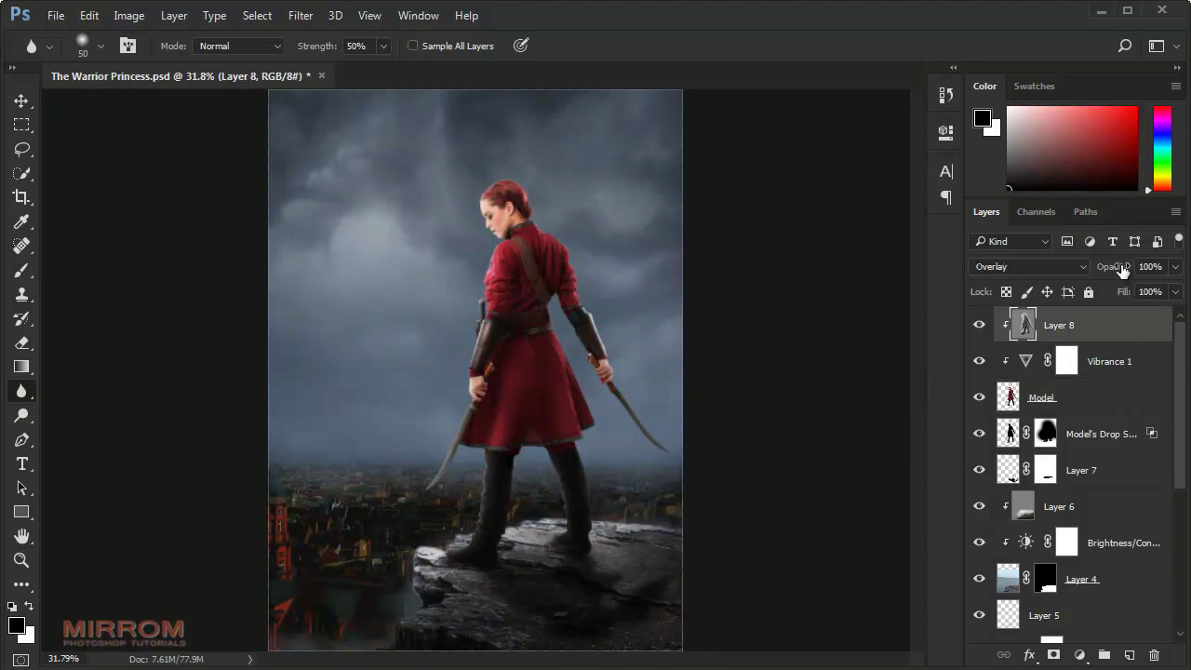
left_click(980, 325)
left_click(979, 325)
left_click_drag(1124, 268, 1119, 270)
Step: Toggle the Model's Drop Shadow and neighbouring layers to compare, then reselect Layer 8
left_click(980, 470)
left_click(979, 470)
left_click(979, 434)
left_click(979, 434)
left_click(1088, 424)
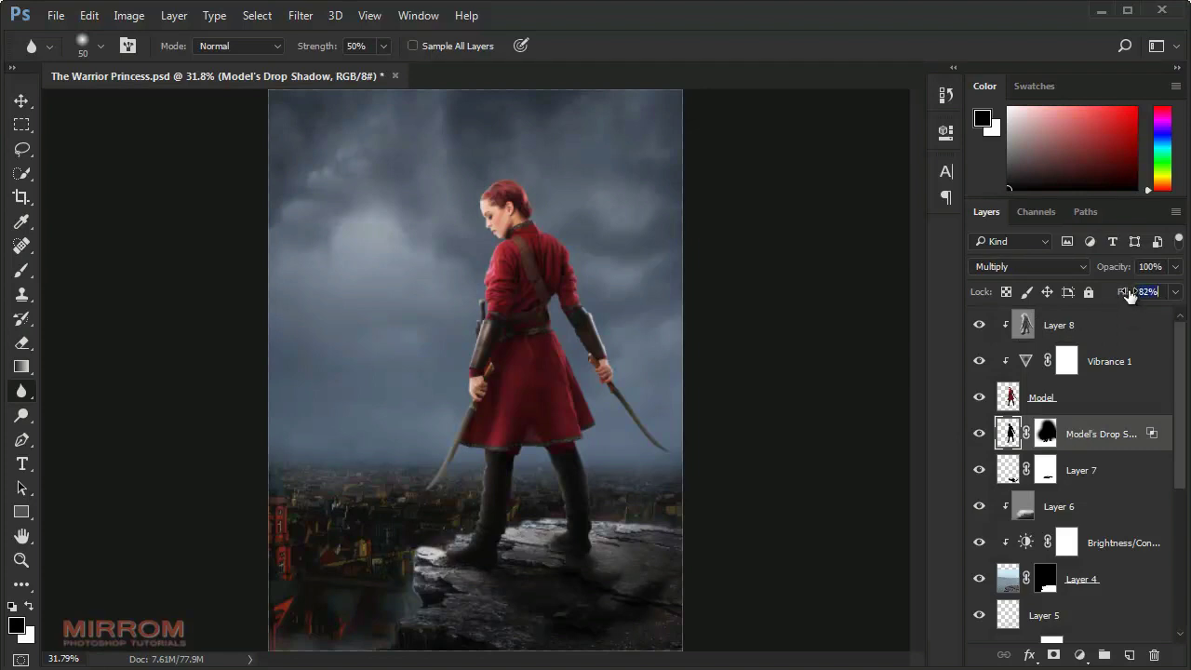
key("v")
left_click(1089, 330)
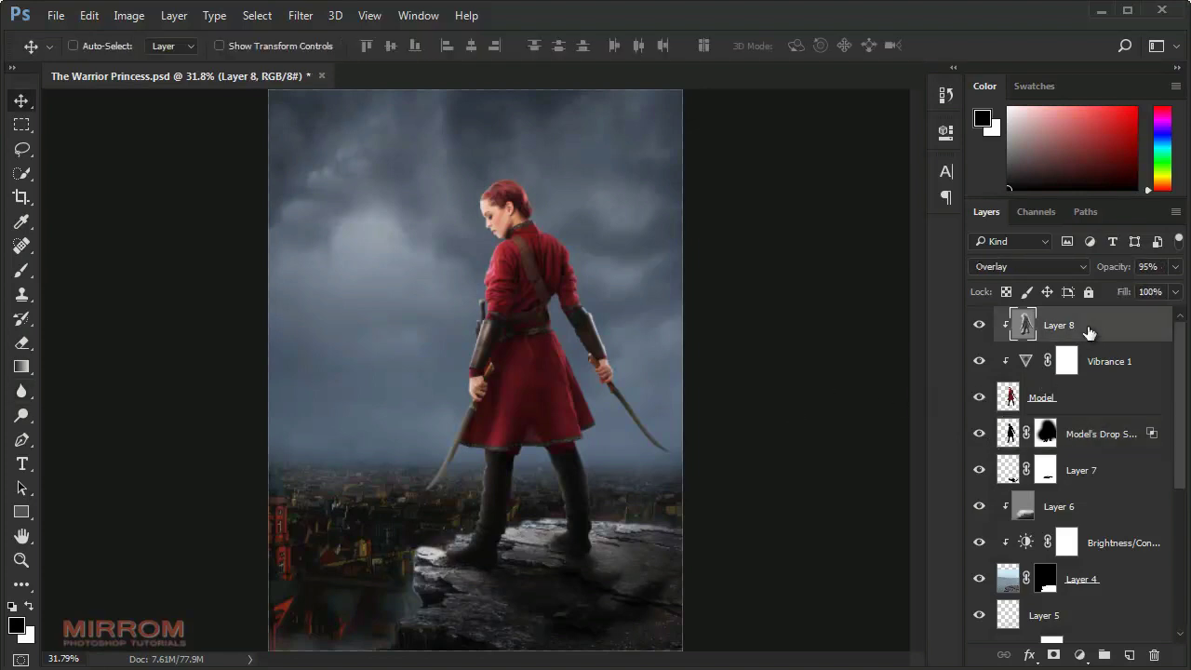
left_click(56, 16)
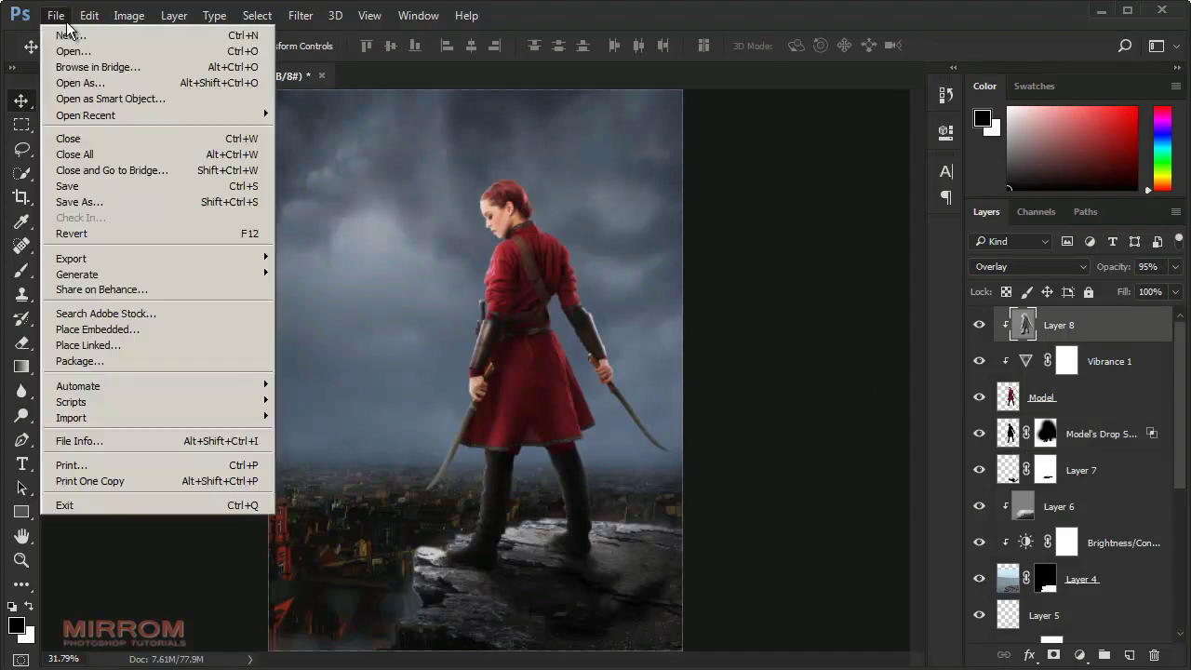
Step: Place the embedded fire image, scale it beside the figure, and set it to Screen blending
left_click(102, 327)
left_click_drag(664, 94, 465, 386)
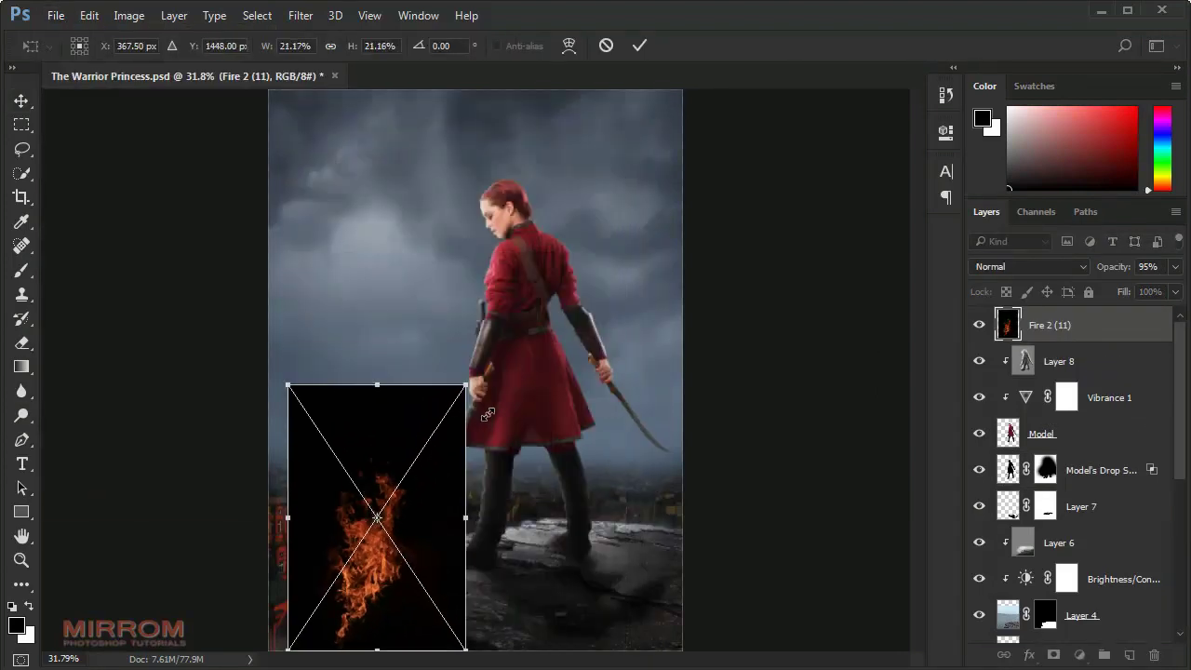
mouse_move(419, 419)
left_mouse_down()
mouse_move(510, 342)
mouse_move(495, 388)
left_mouse_up()
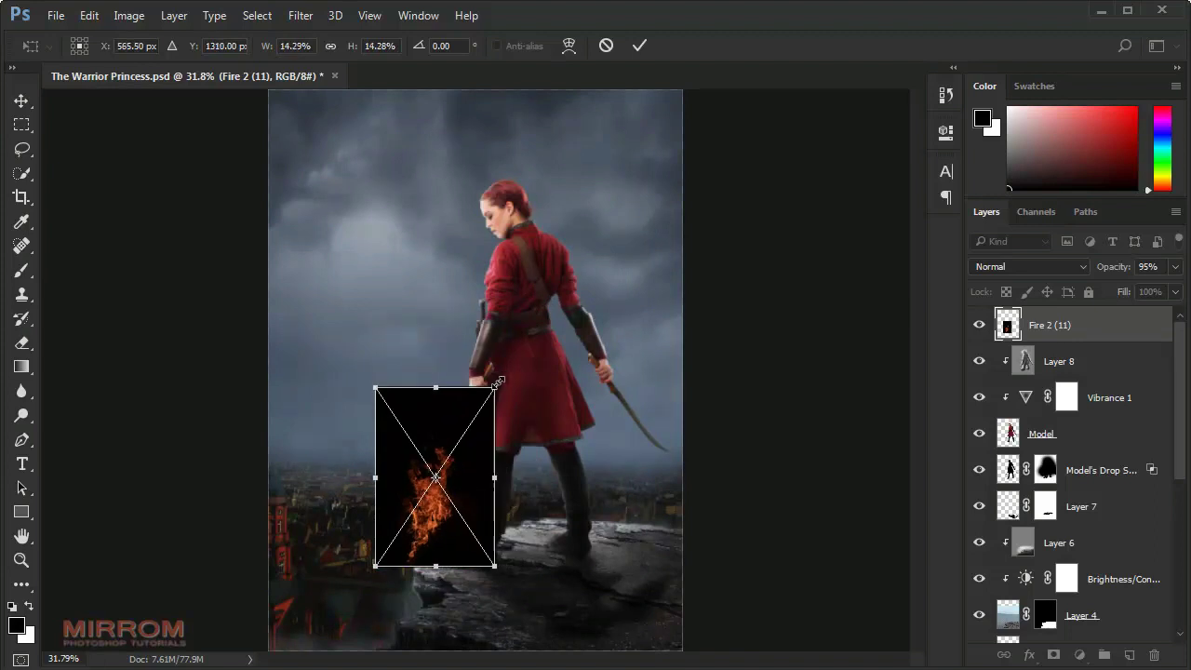
left_click(639, 46)
left_click(1028, 266)
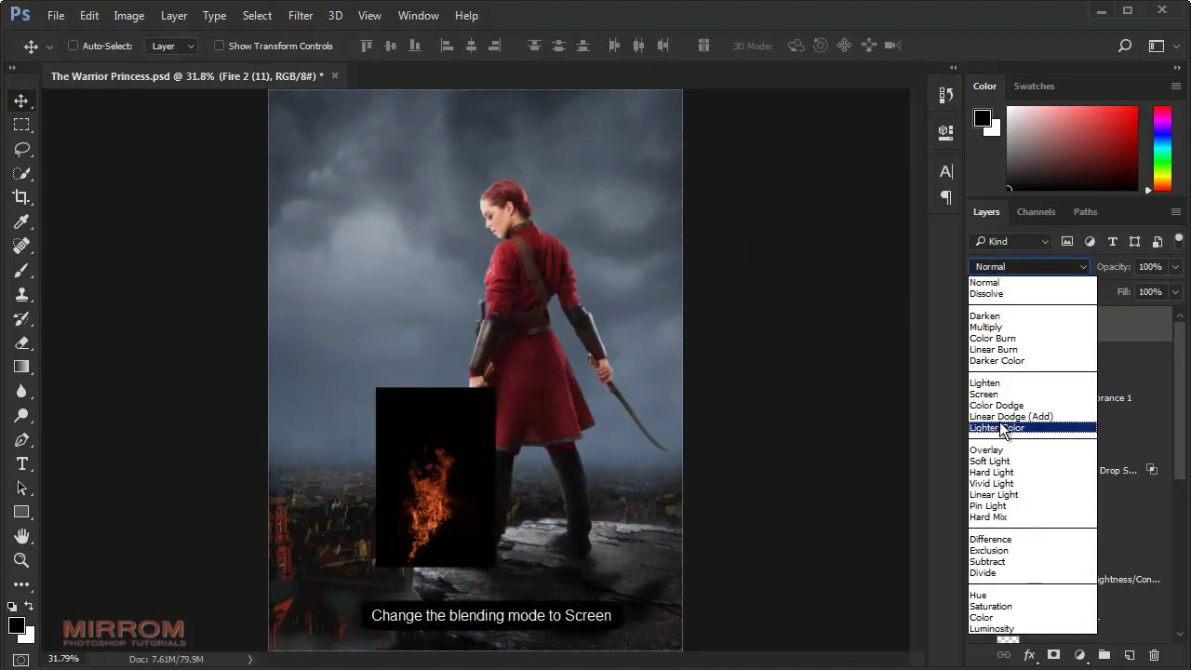
left_click(1019, 389)
left_click_drag(462, 472, 472, 425)
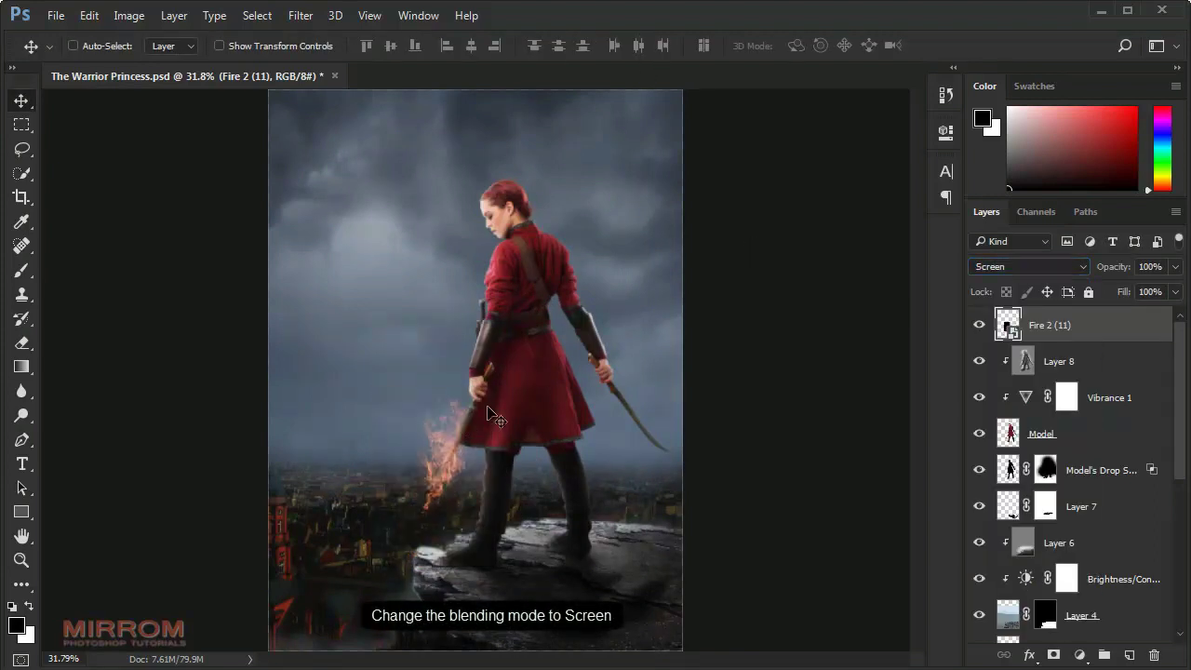
Step: Rotate the fire about 6° and shrink it to lie along the sword blade
key("ctrl+t")
mouse_move(574, 338)
left_mouse_down()
mouse_move(588, 347)
mouse_move(507, 376)
mouse_move(549, 378)
left_mouse_up()
left_click_drag(449, 401, 476, 391)
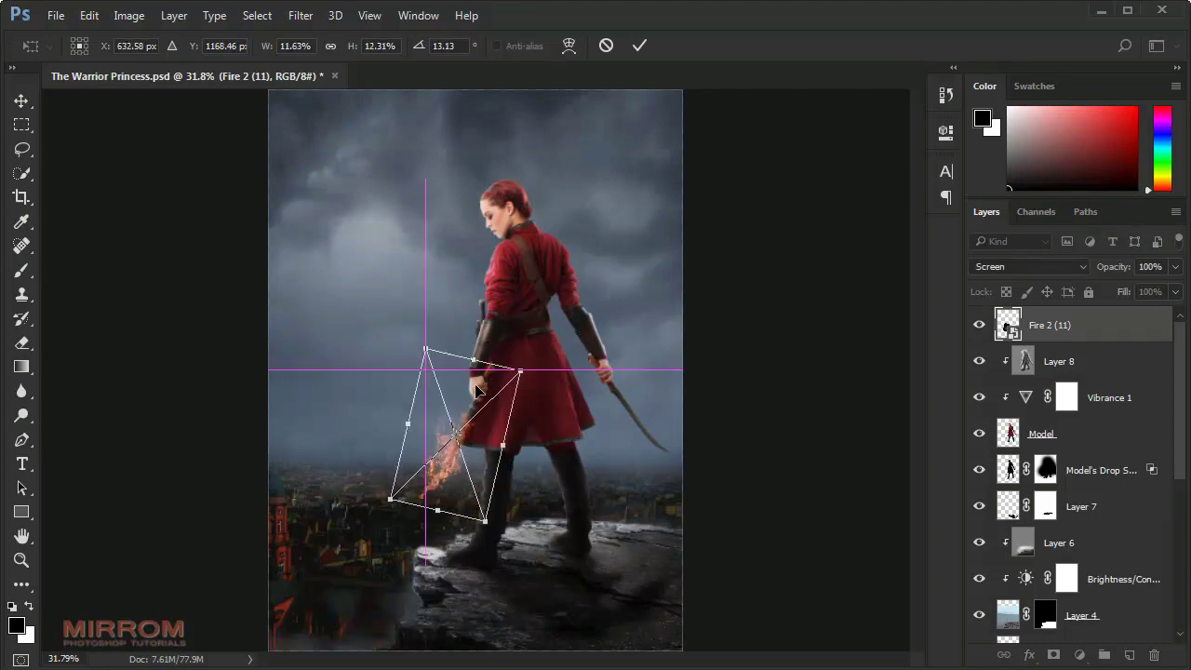
key("Return")
key("ctrl+plus")
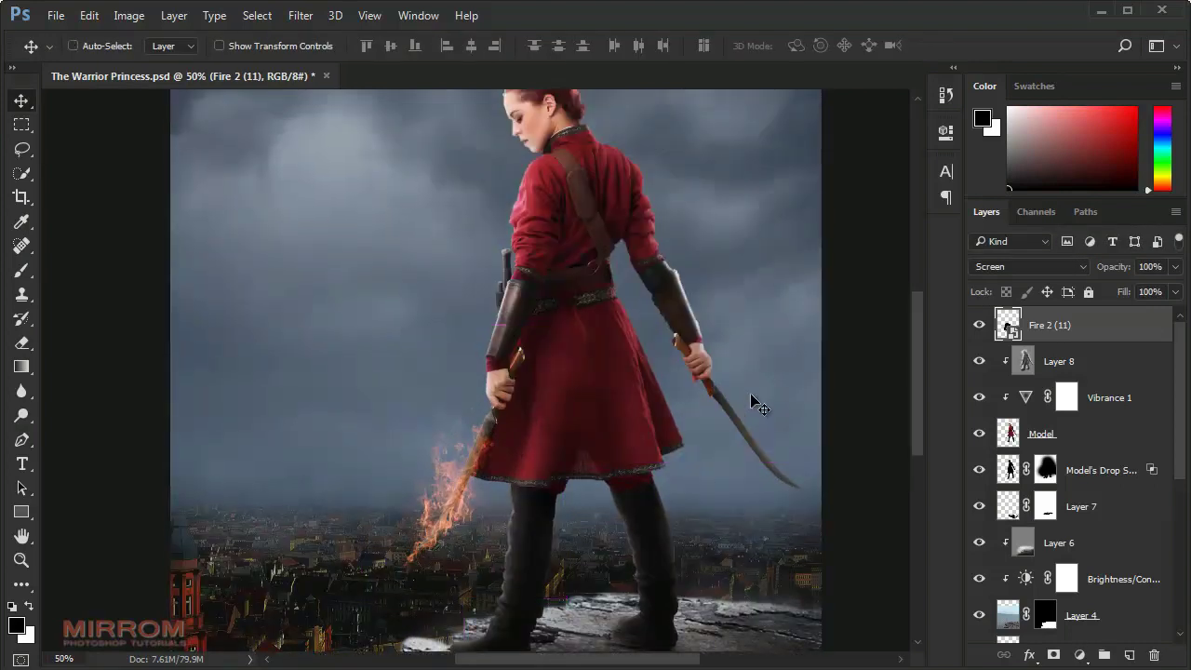
Step: Mask the fire layer, painting out stray flames around the legs and boots with a 250 brush
left_click(1054, 657)
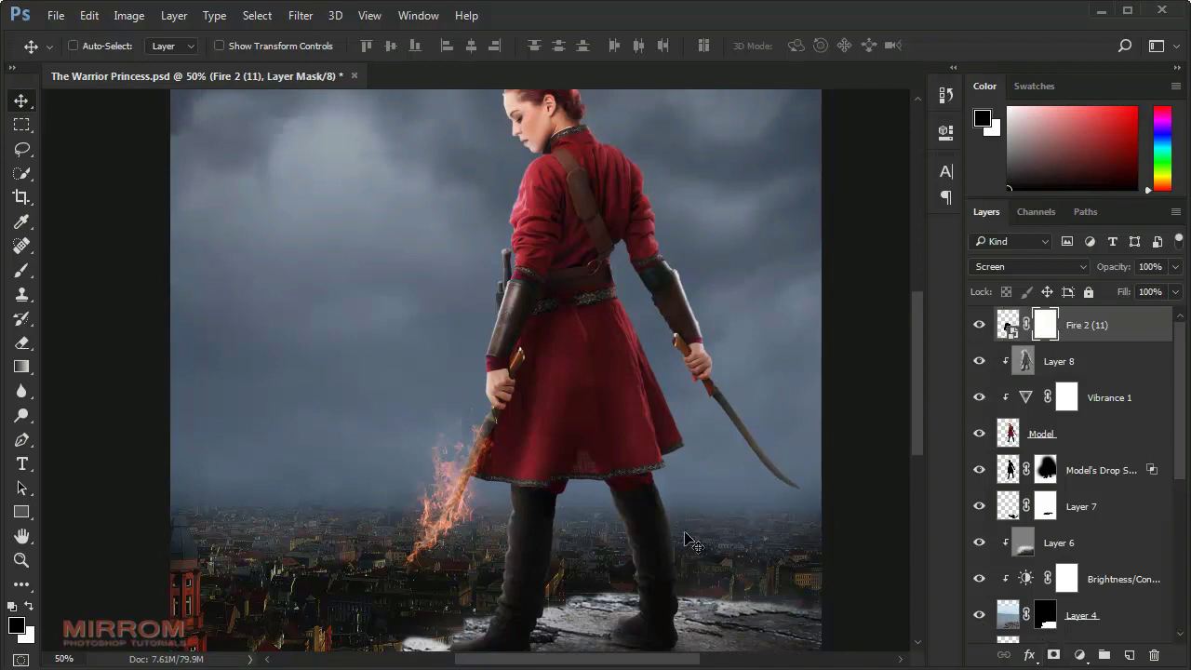
key("b")
mouse_move(603, 509)
left_mouse_down()
mouse_move(532, 497)
mouse_move(564, 622)
left_mouse_up()
key("bracketright")
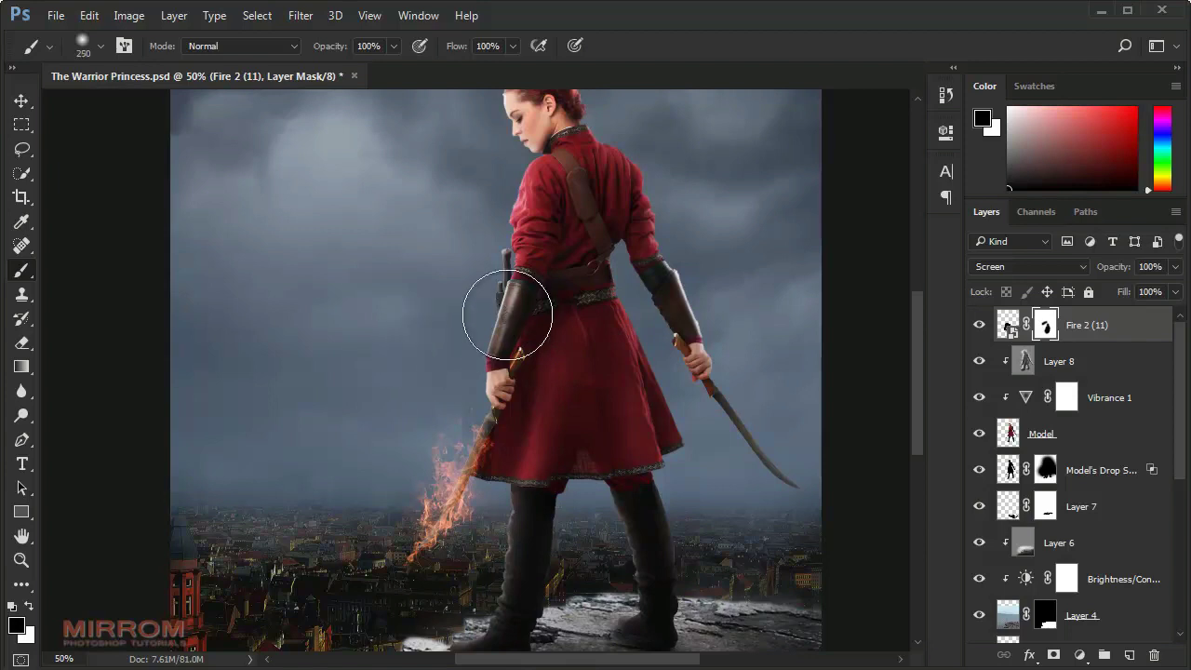
left_click_drag(373, 630, 530, 619)
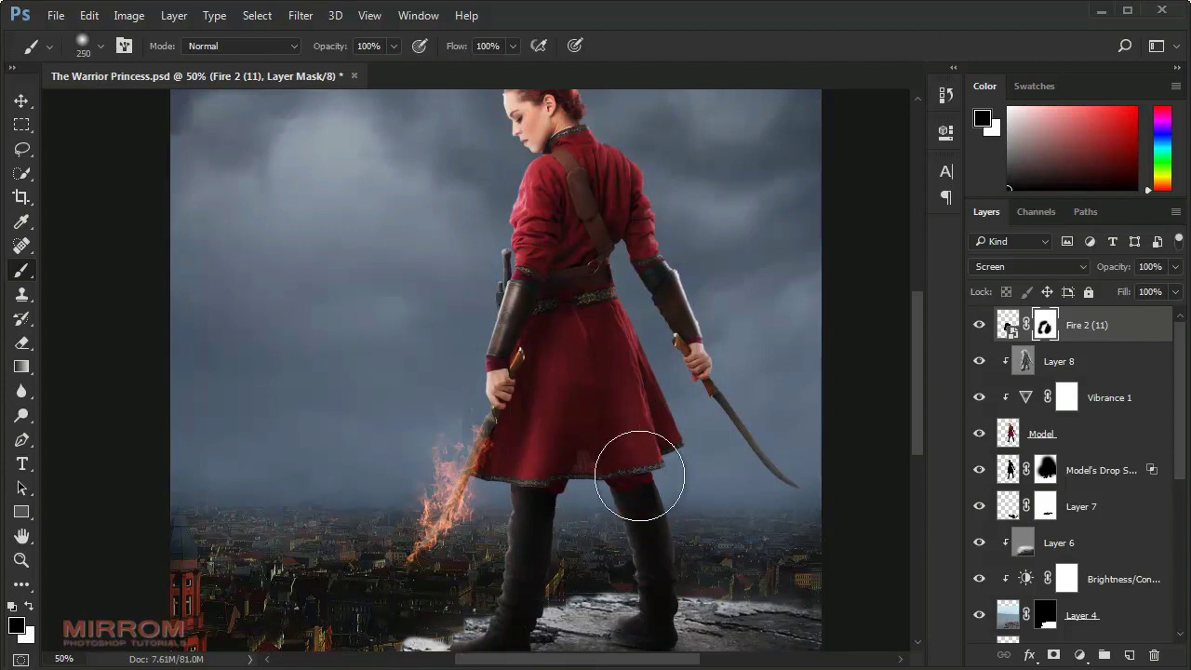
scroll(639, 474, "down", 2)
key("v")
key("ctrl+2")
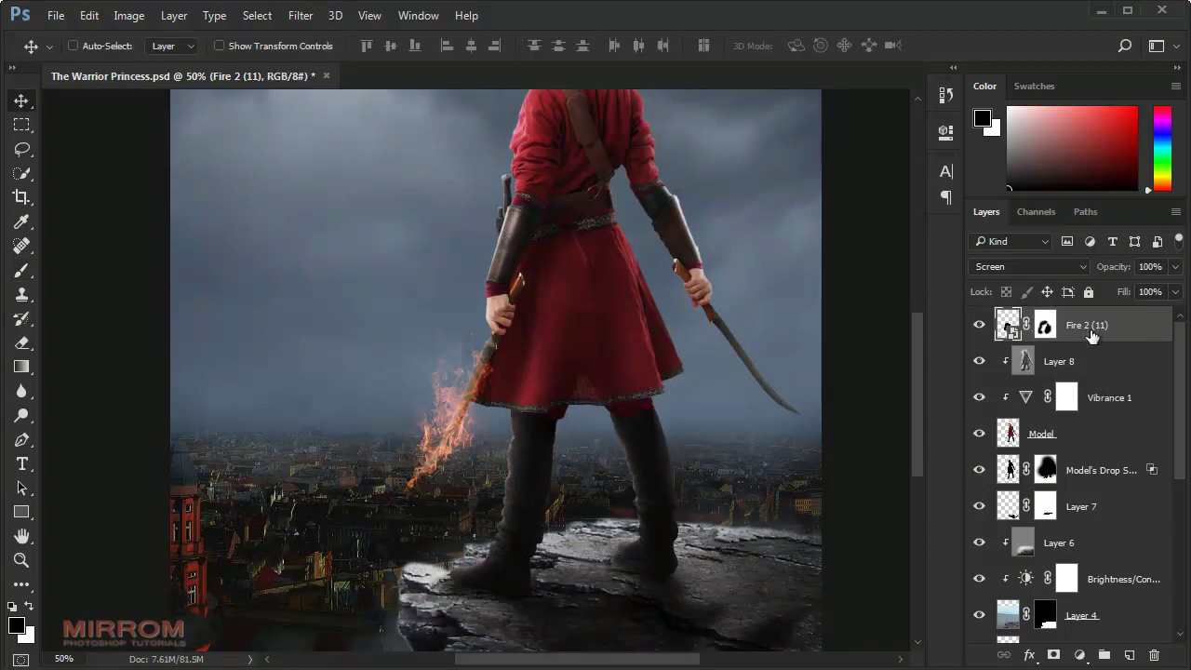
left_click(1080, 655)
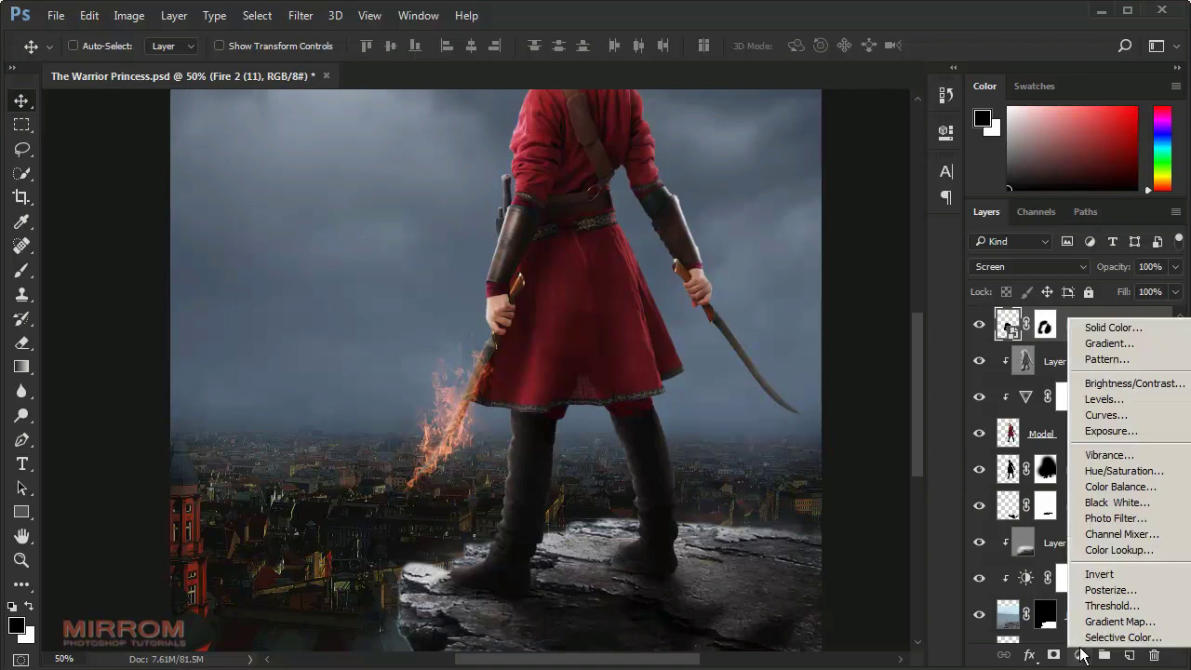
Step: Clip a Hue/Saturation adjustment to Fire 2 (11) at Saturation +48, Lightness -20, then add Layer 9
left_click(1103, 469)
left_click(781, 440)
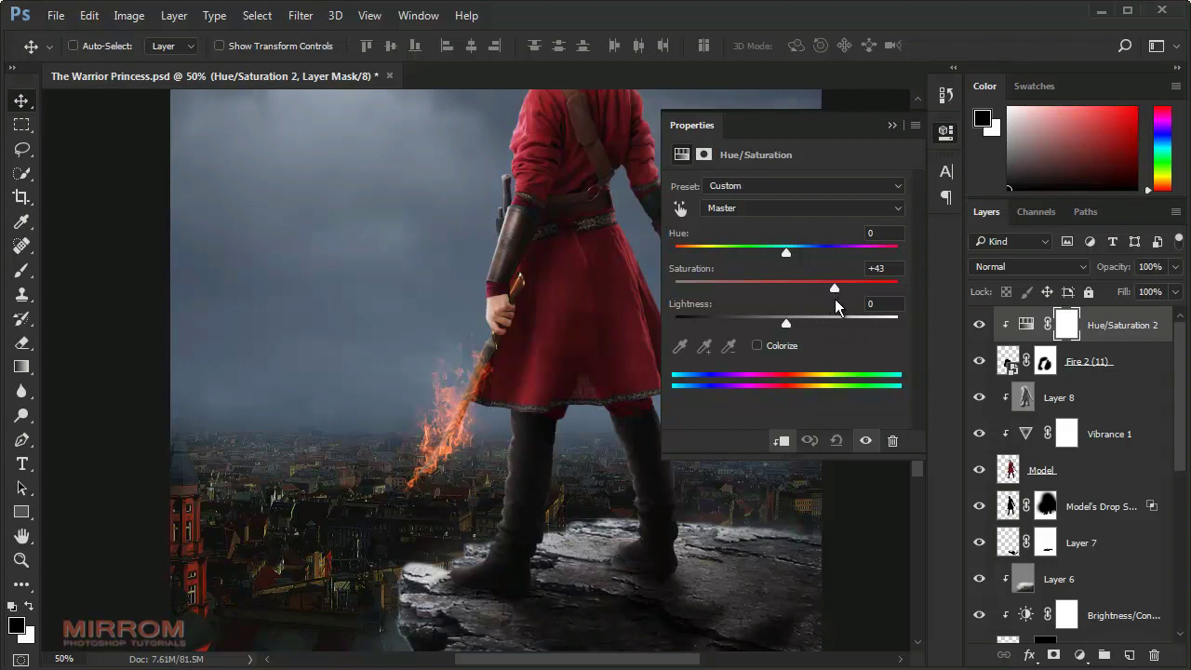
left_click_drag(786, 323, 764, 321)
left_click_drag(835, 288, 839, 289)
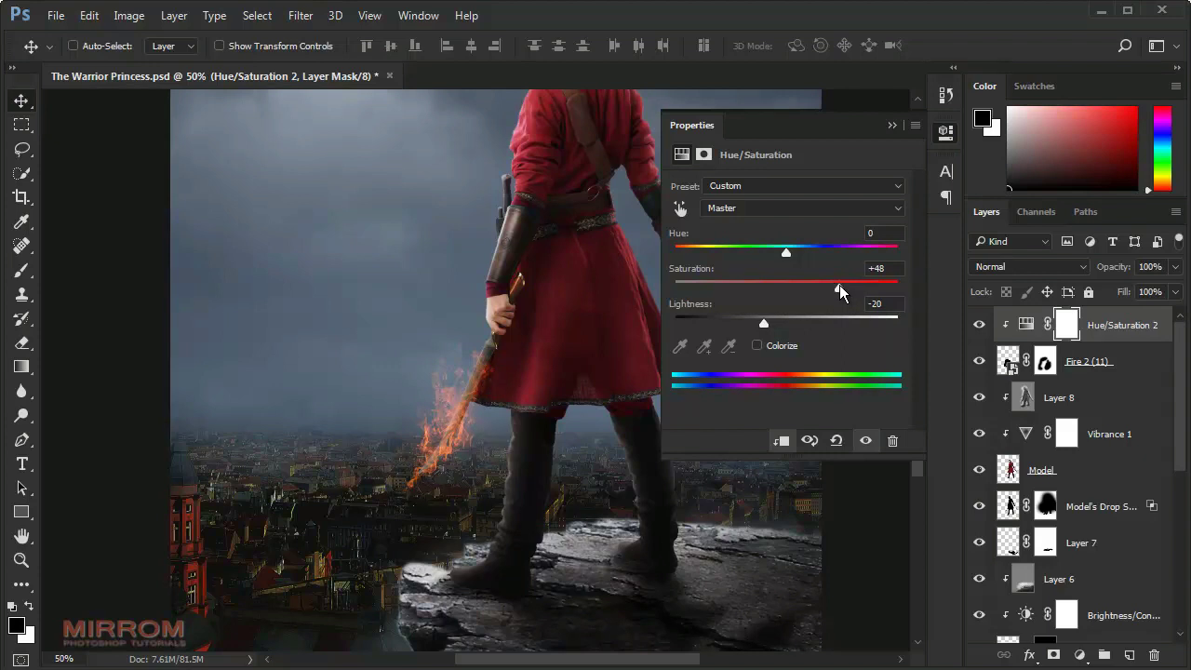
left_click(892, 125)
left_click(1026, 325)
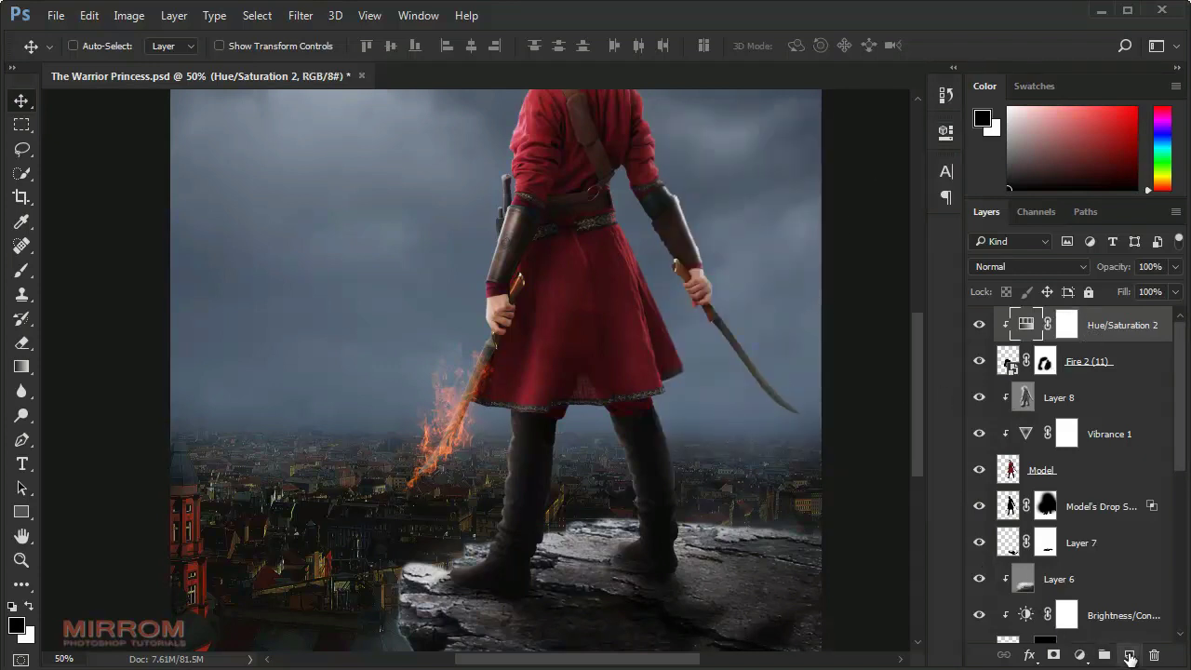
left_click(1129, 656)
Step: Paint a soft white glow over the left sword's fire
key("x")
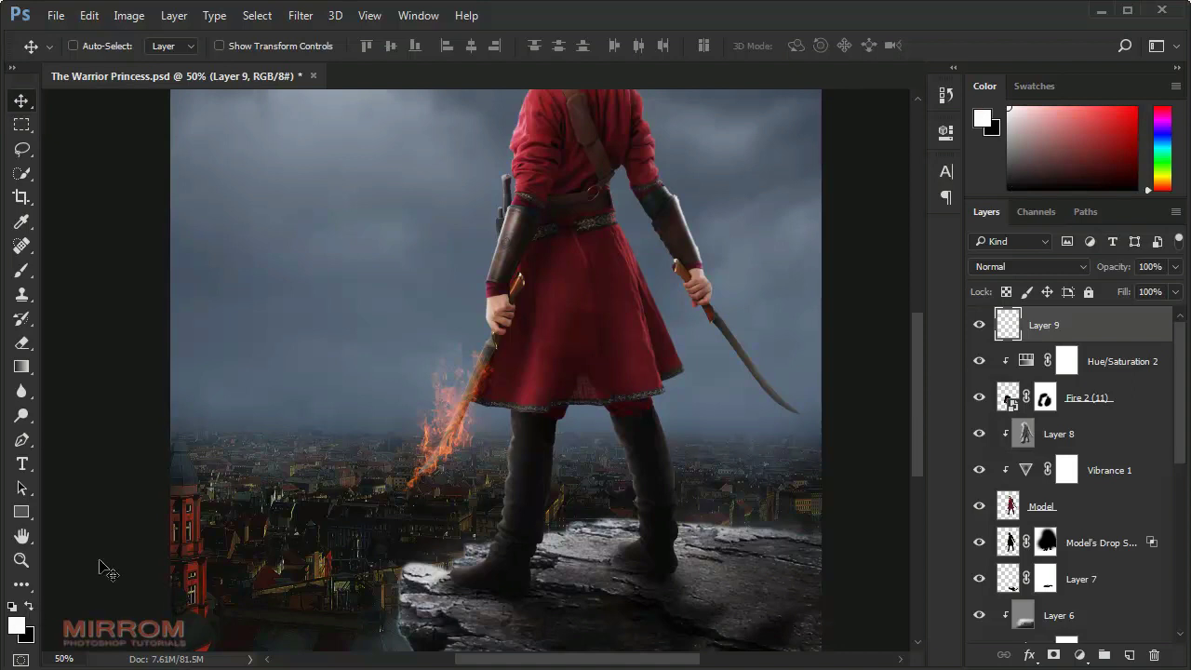
key("b")
left_click(427, 453)
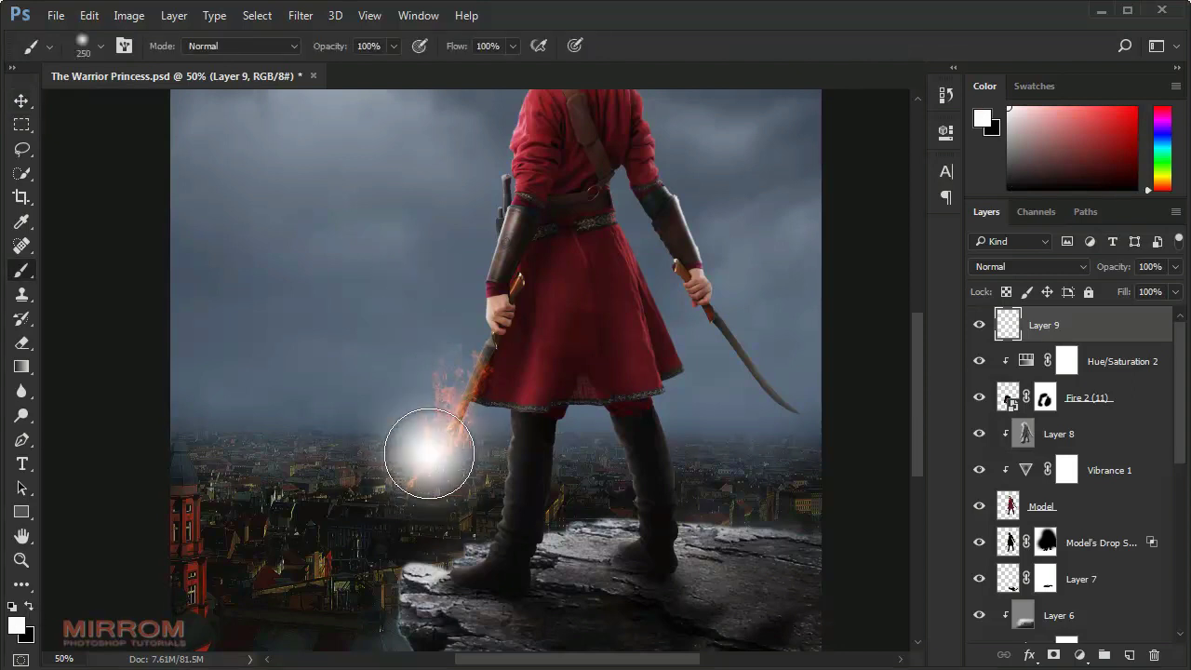
Step: Narrow, rotate and shift the glow so it follows the sword blade
key("v")
key("ctrl+t")
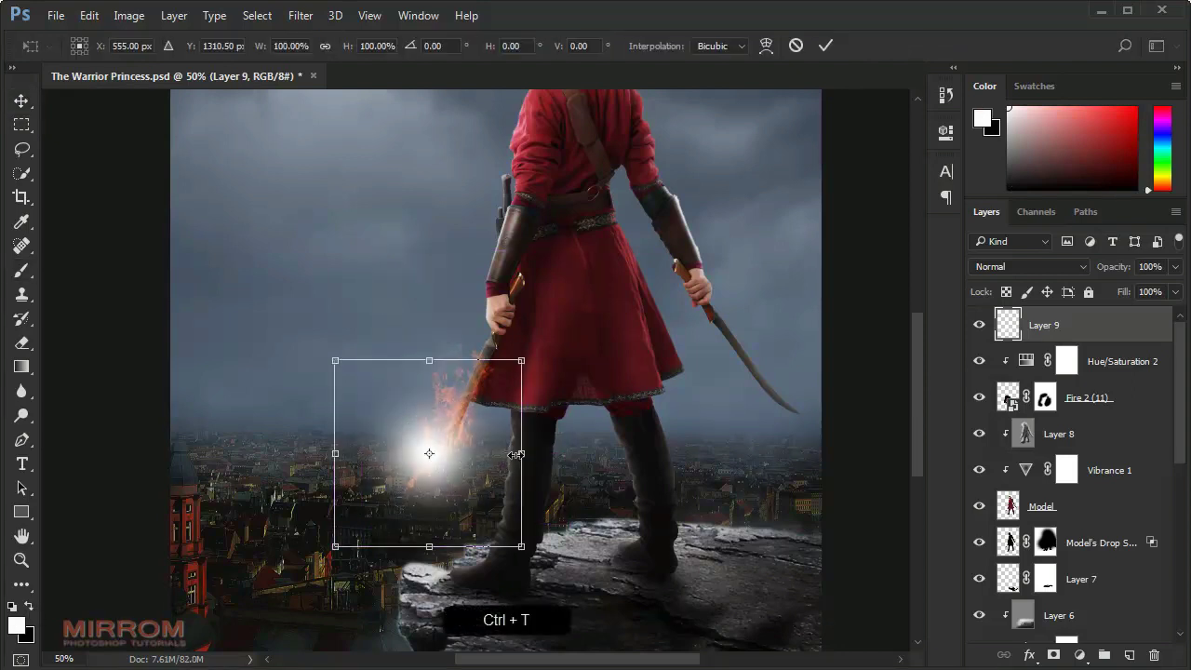
left_click_drag(507, 454, 475, 454)
mouse_move(327, 463)
left_mouse_down()
mouse_move(331, 430)
mouse_move(377, 438)
left_mouse_up()
left_click_drag(482, 480, 475, 476)
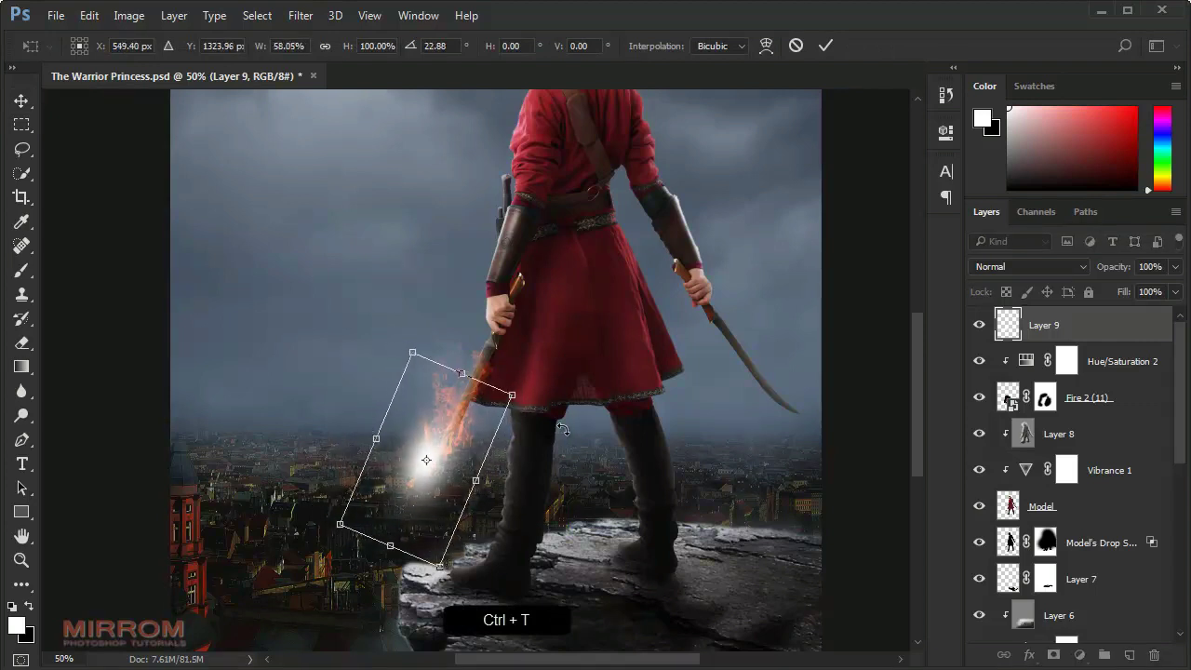
left_click_drag(463, 431, 506, 455)
key("Return")
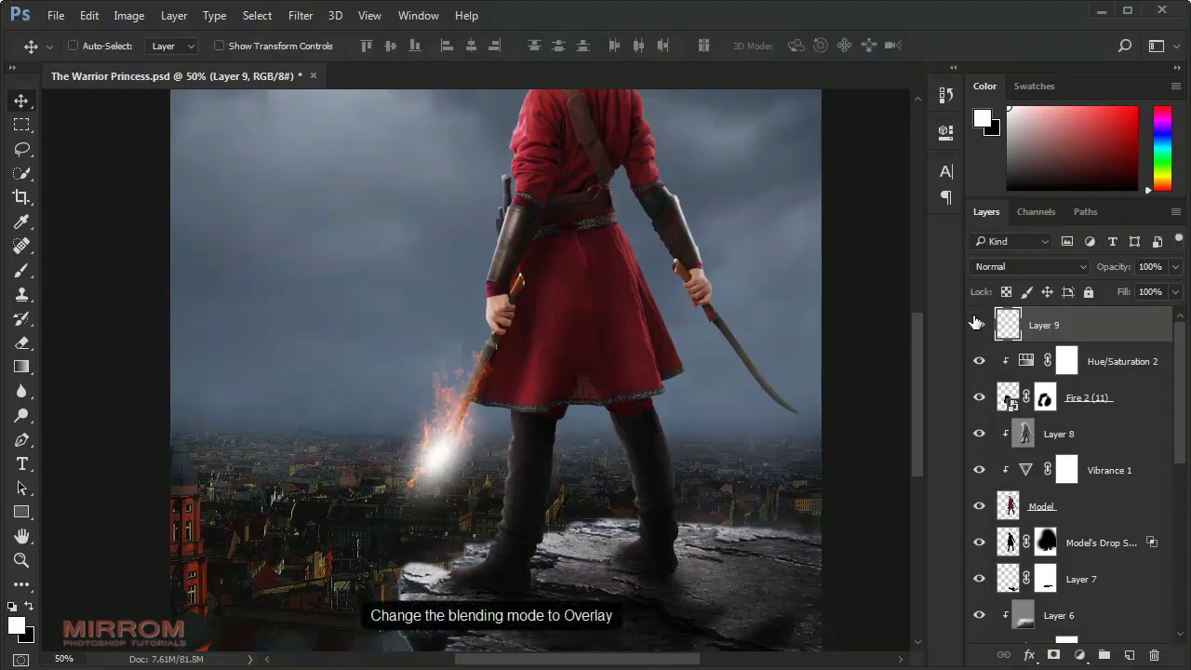
Step: Set the glow to Overlay and group it with the fire layers as Fire1
left_click(991, 266)
left_click(1001, 450)
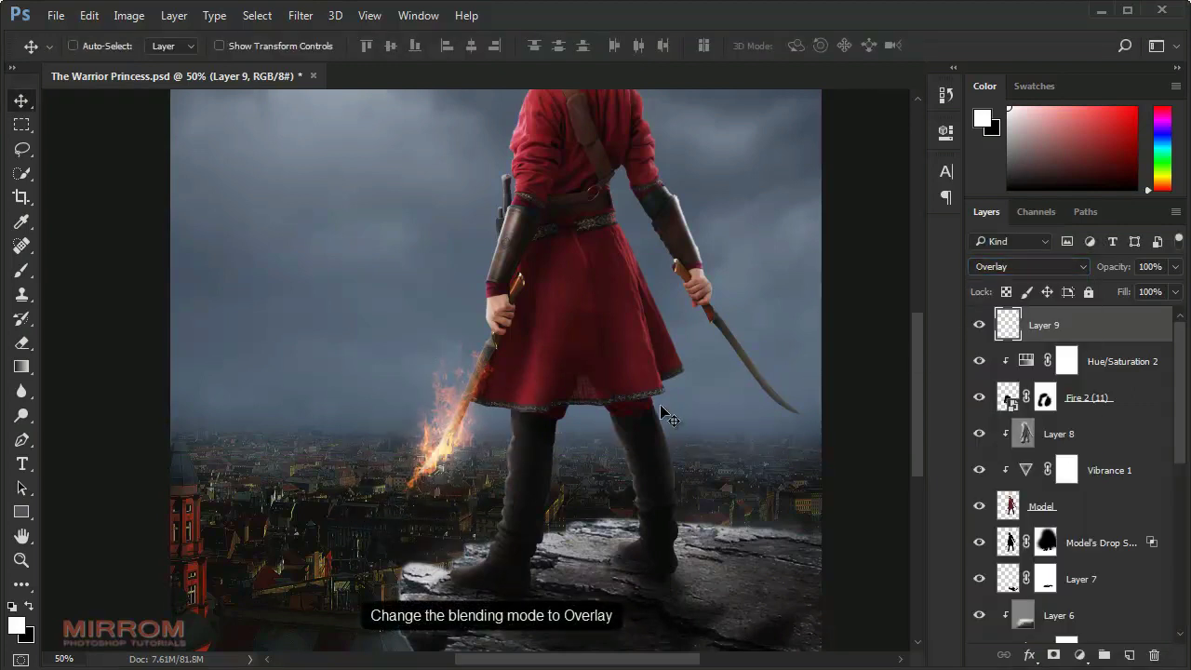
left_click(1087, 402)
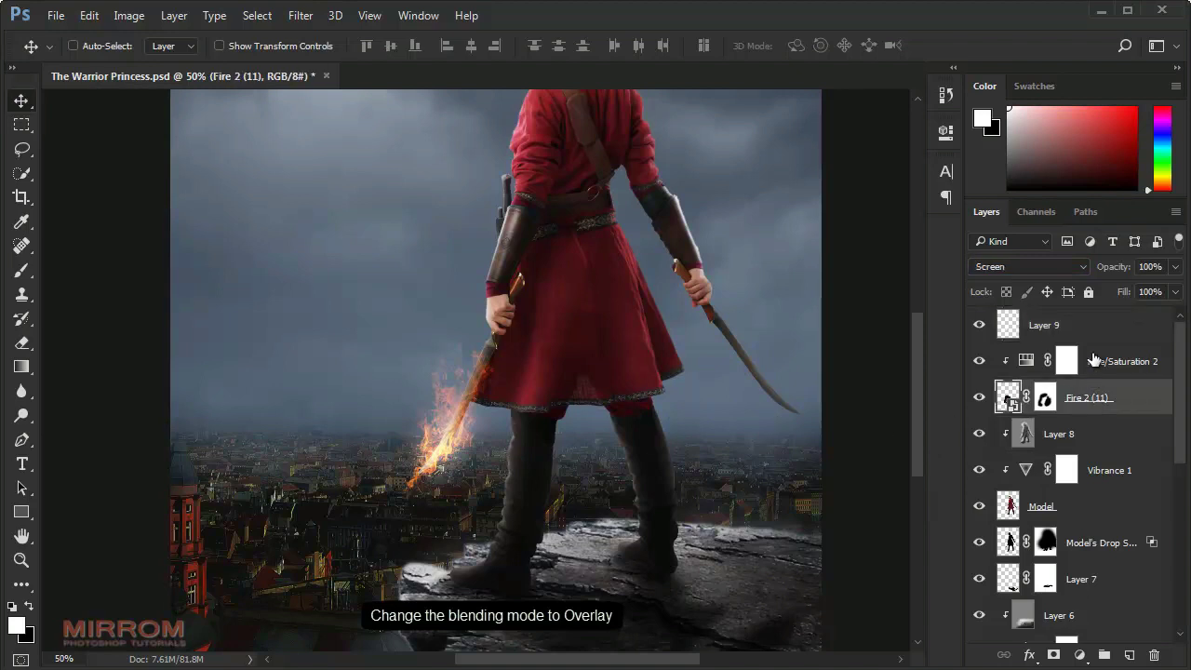
left_click(1094, 337, "shift")
key("ctrl+g")
double_click(1050, 317)
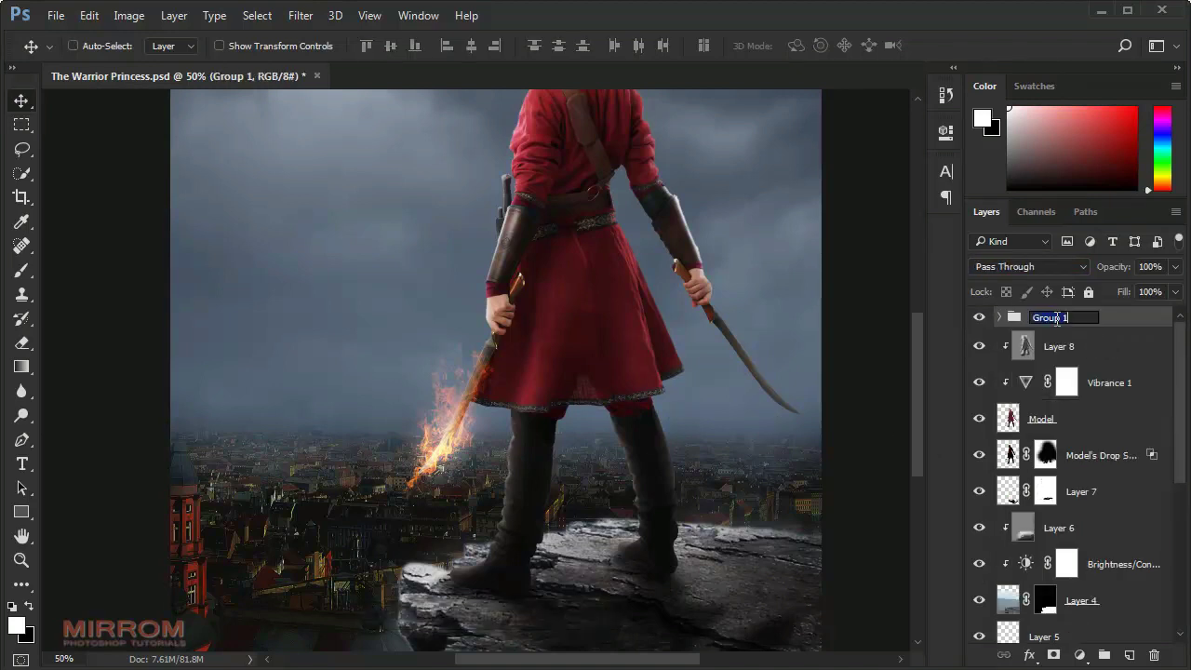
type("Fire1")
key("Return")
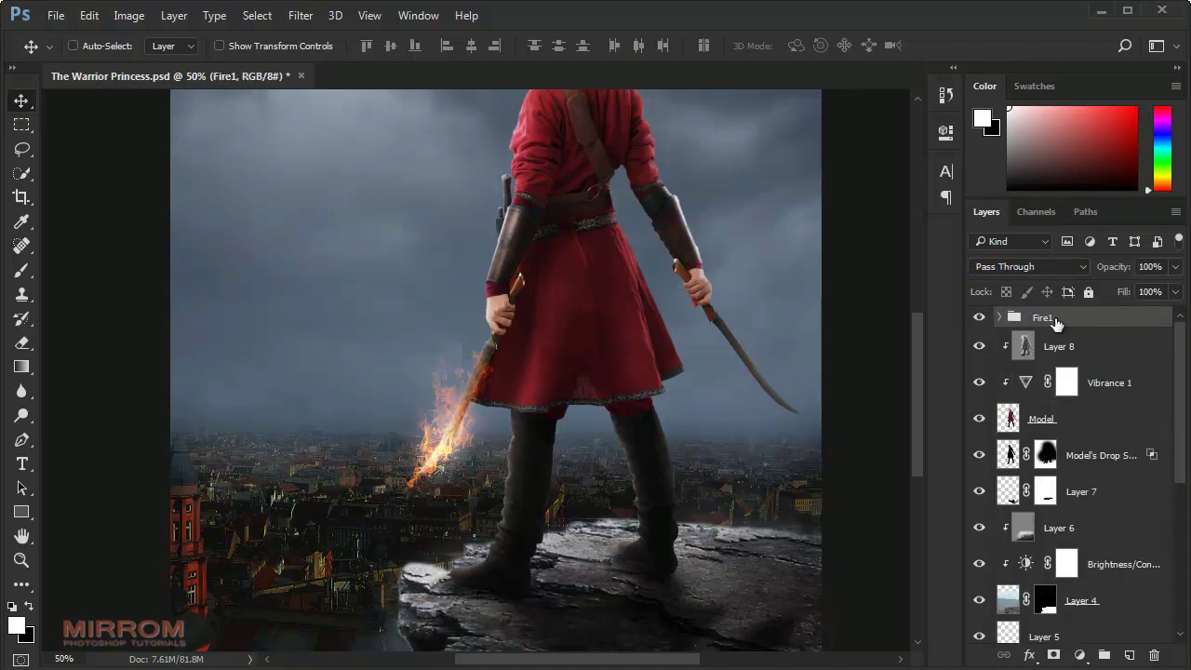
left_click_drag(677, 656, 696, 657)
Step: Place a fire image embedded, scaled to about 9.5%, over the right-hand sword
left_click(55, 16)
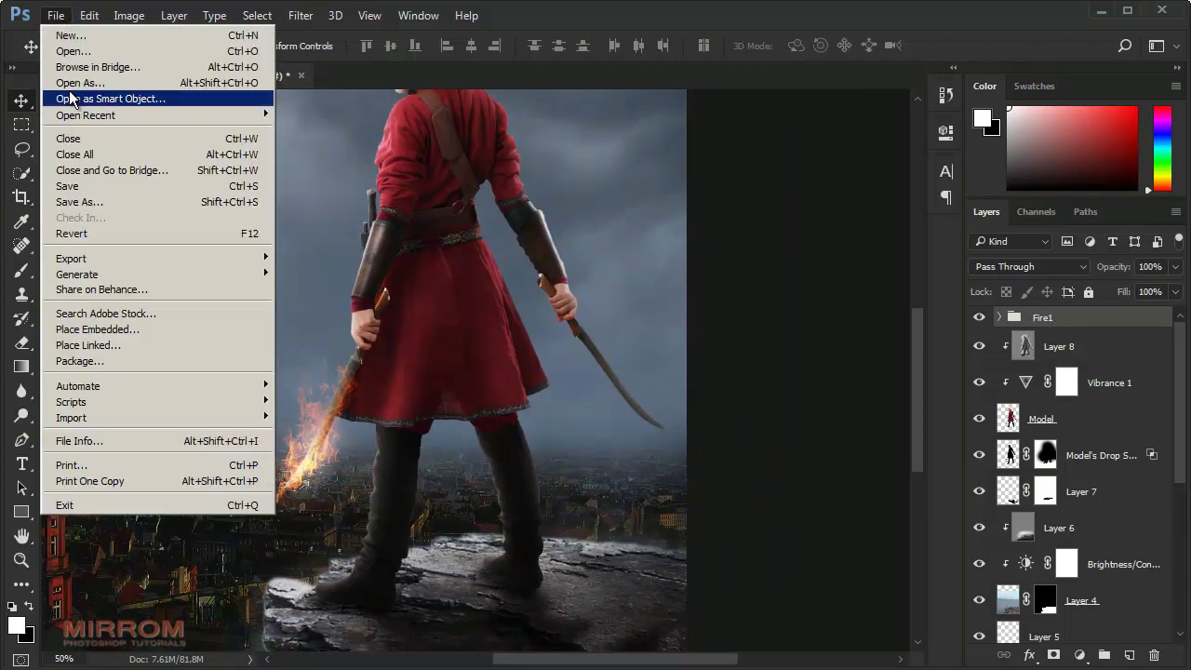
left_click(159, 329)
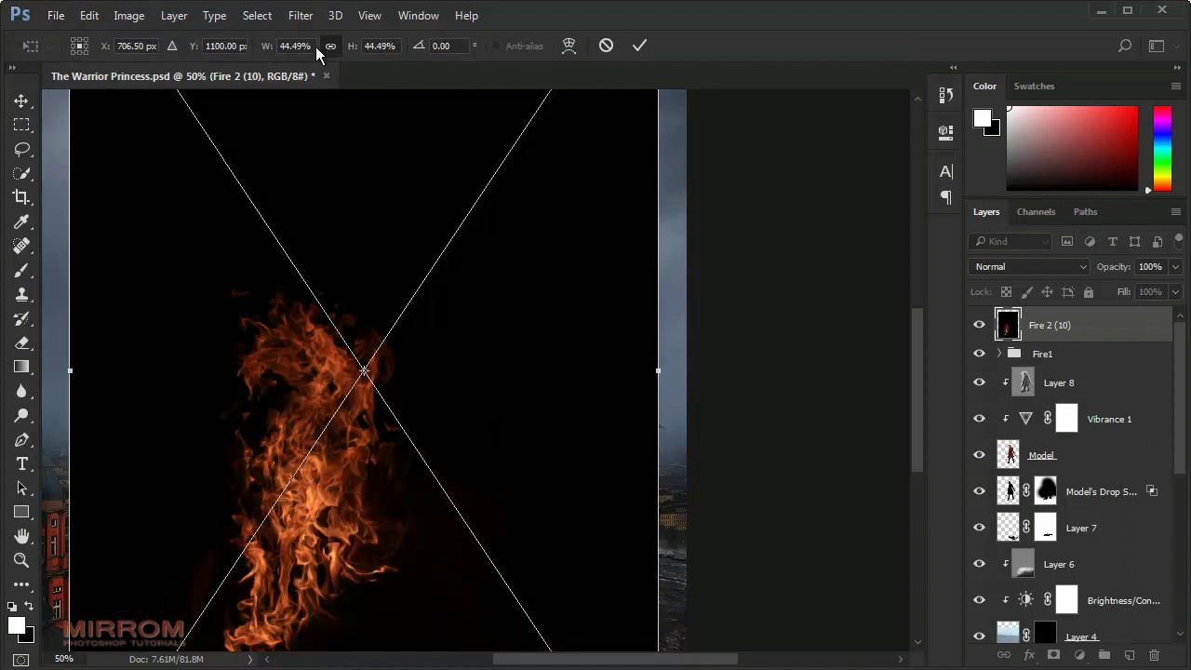
left_click_drag(268, 45, 240, 63)
left_click(639, 44)
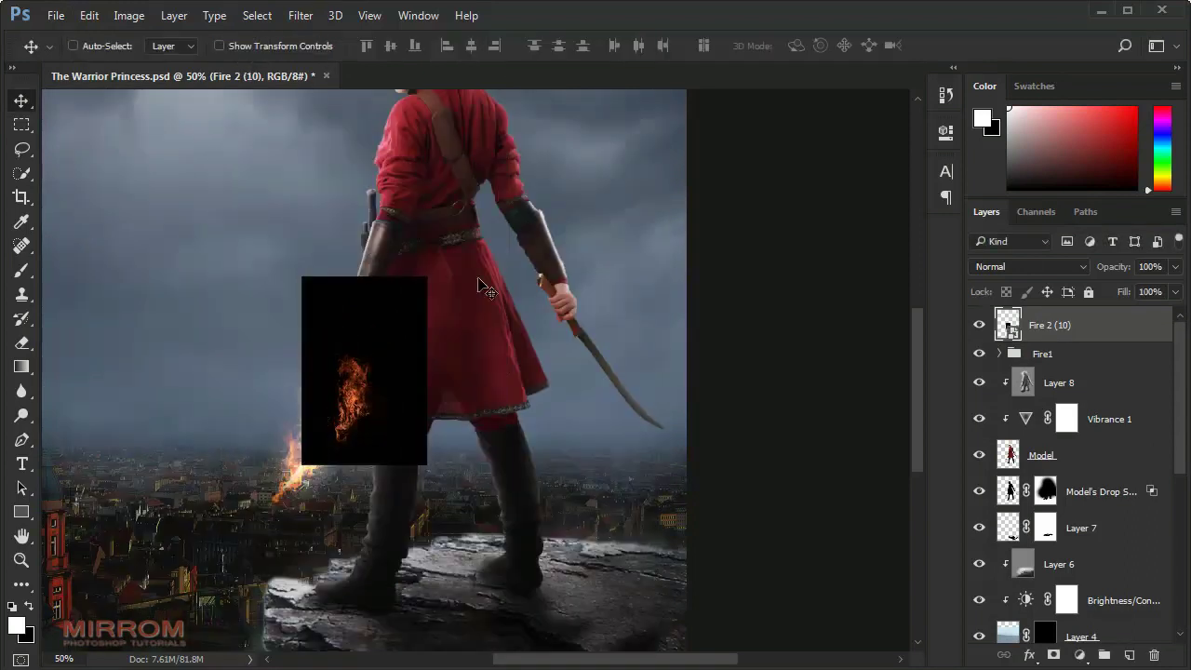
left_click_drag(408, 316, 620, 312)
Step: Set the fire to Screen, flip it vertically and rotate it along the sword
left_click(1005, 267)
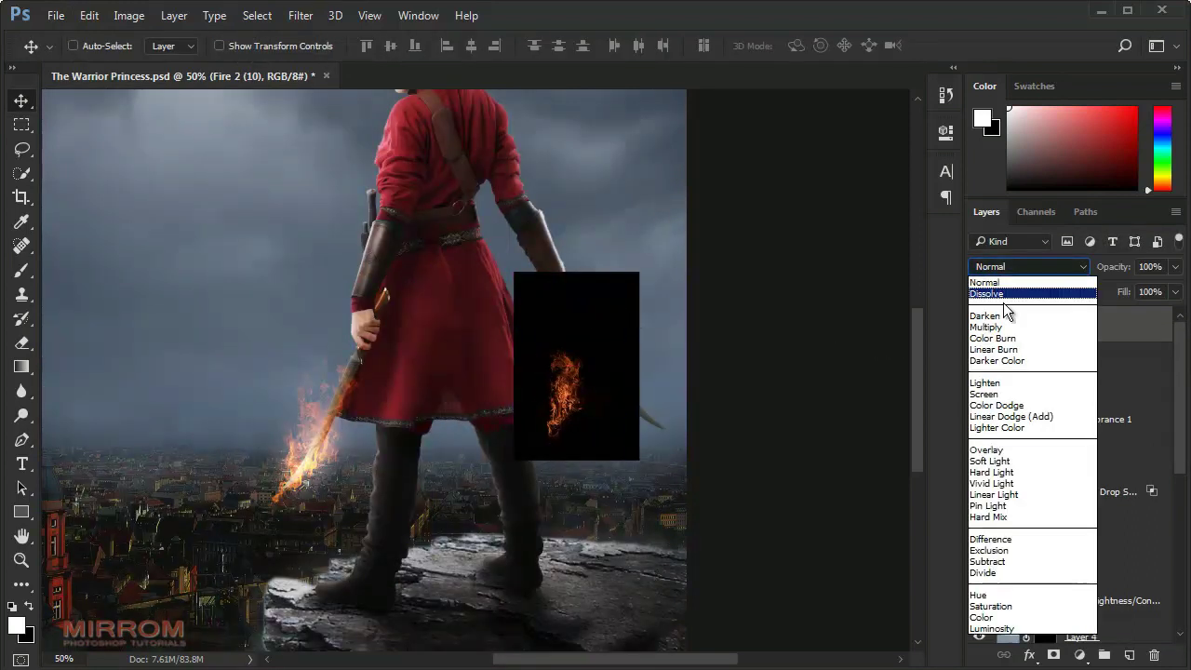
left_click(996, 393)
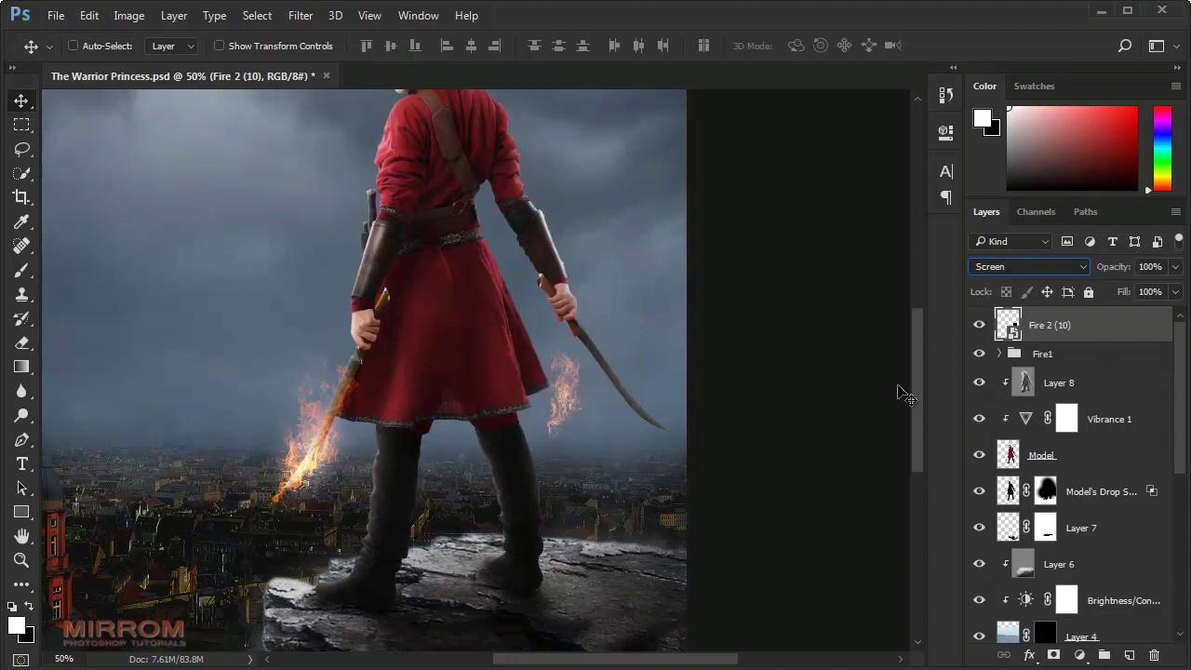
key("ctrl+t")
right_click(584, 369)
left_click(631, 525)
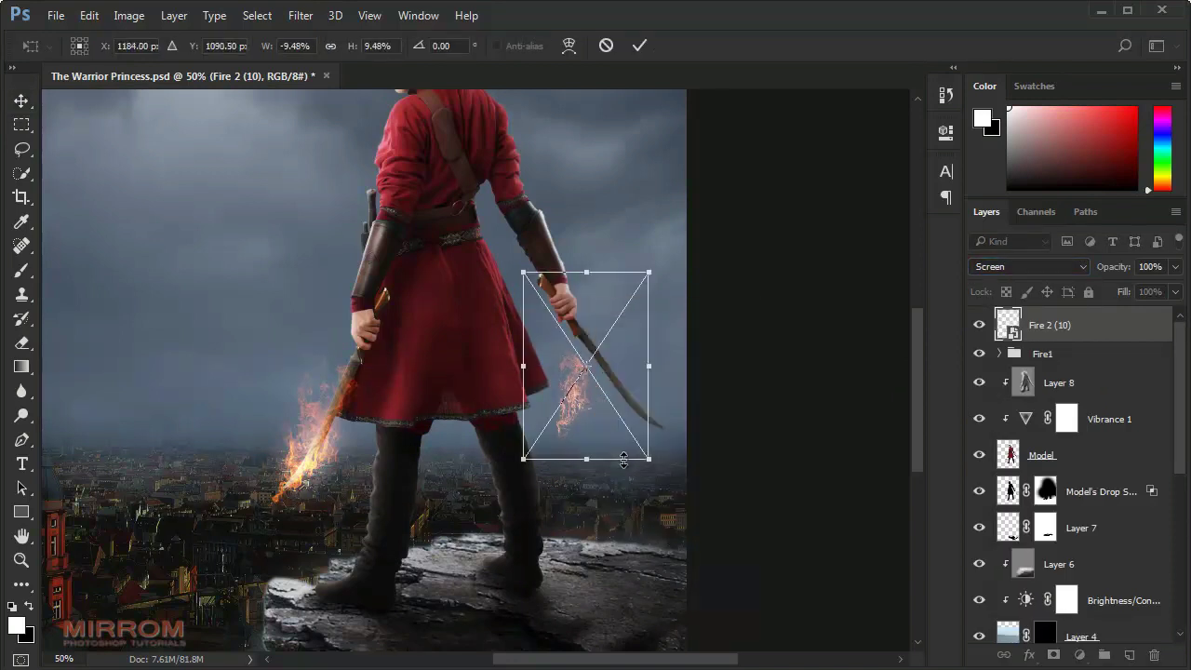
left_click_drag(596, 269, 564, 291)
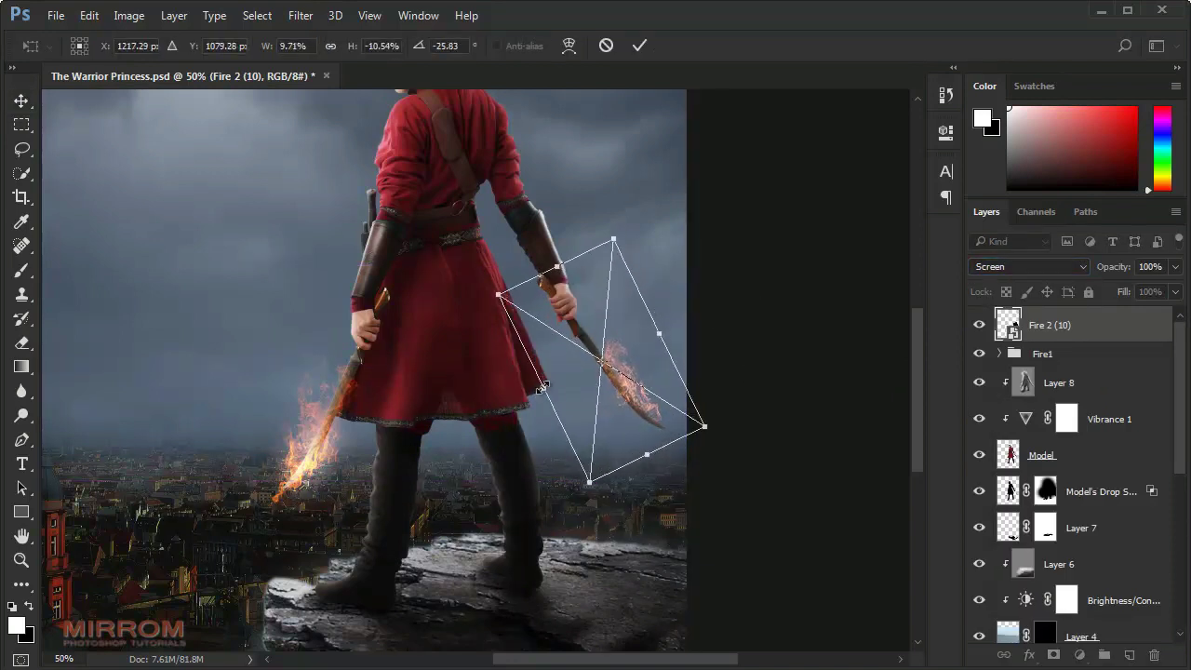
key("Return")
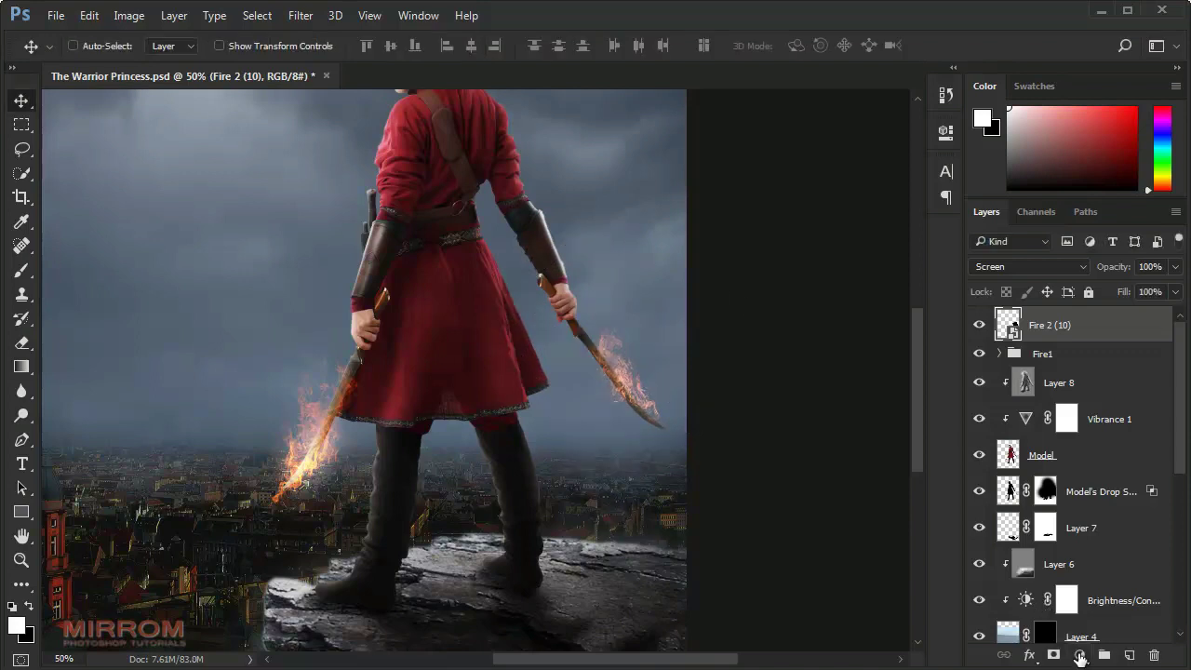
left_click(1080, 656)
Step: Add a clipped Hue/Saturation 3 with Saturation +48 and Lightness -12 to the fire
left_click(1089, 439)
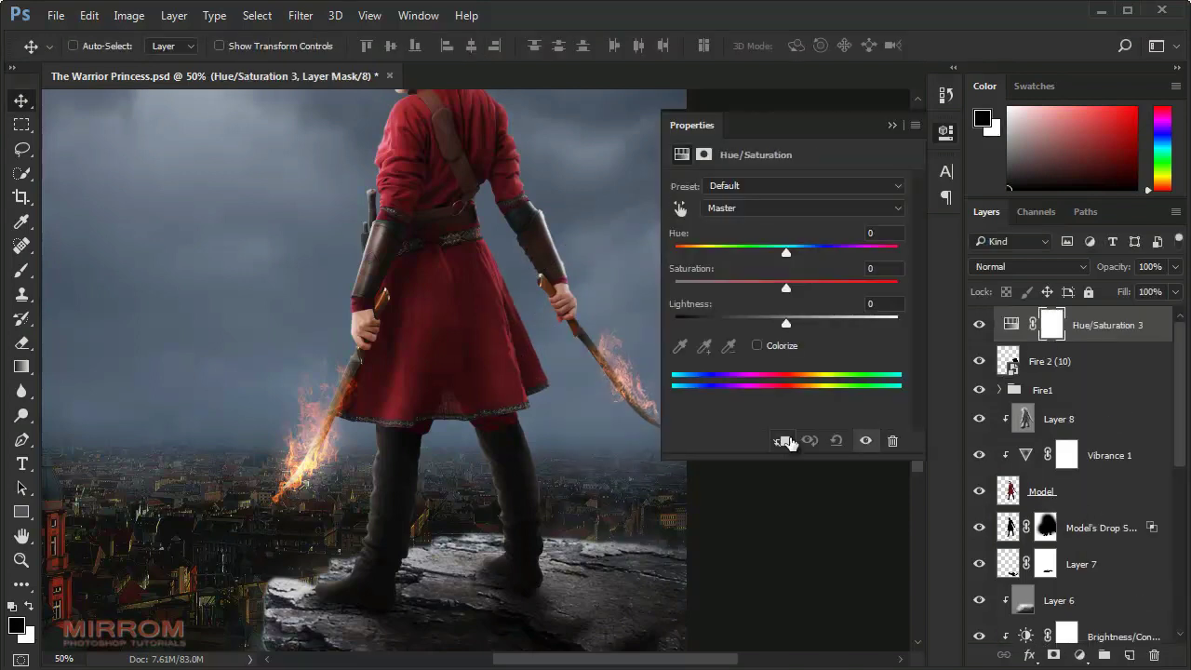
left_click(784, 441)
left_click_drag(821, 288, 841, 292)
left_click_drag(787, 322, 776, 326)
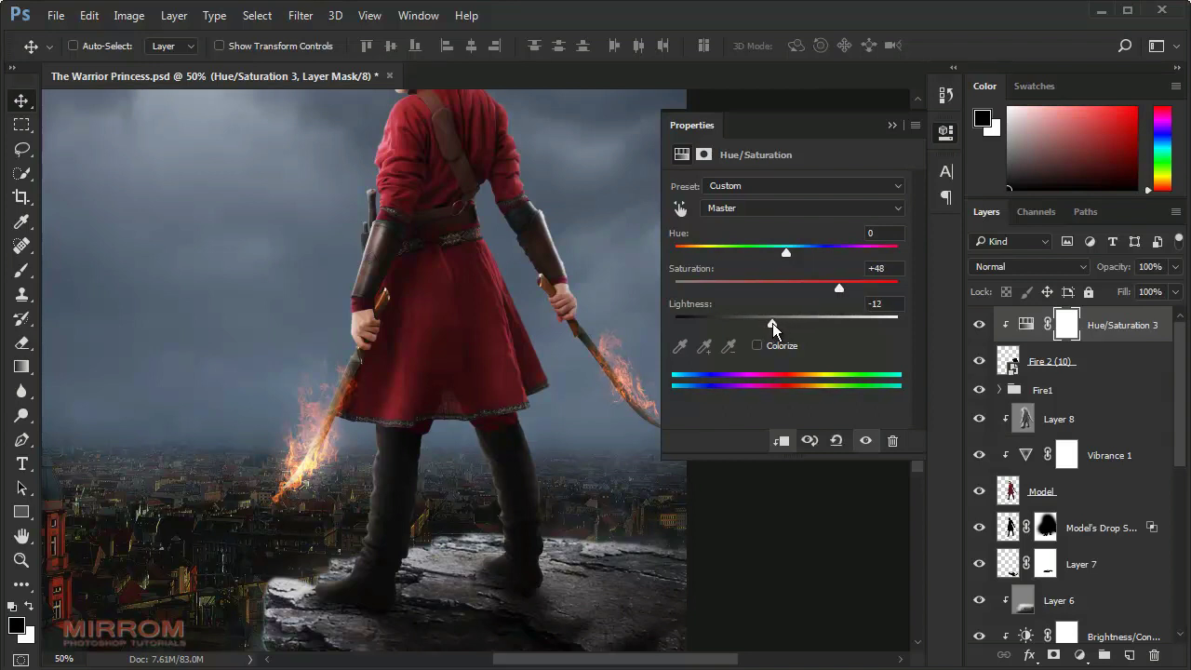
left_click(889, 146)
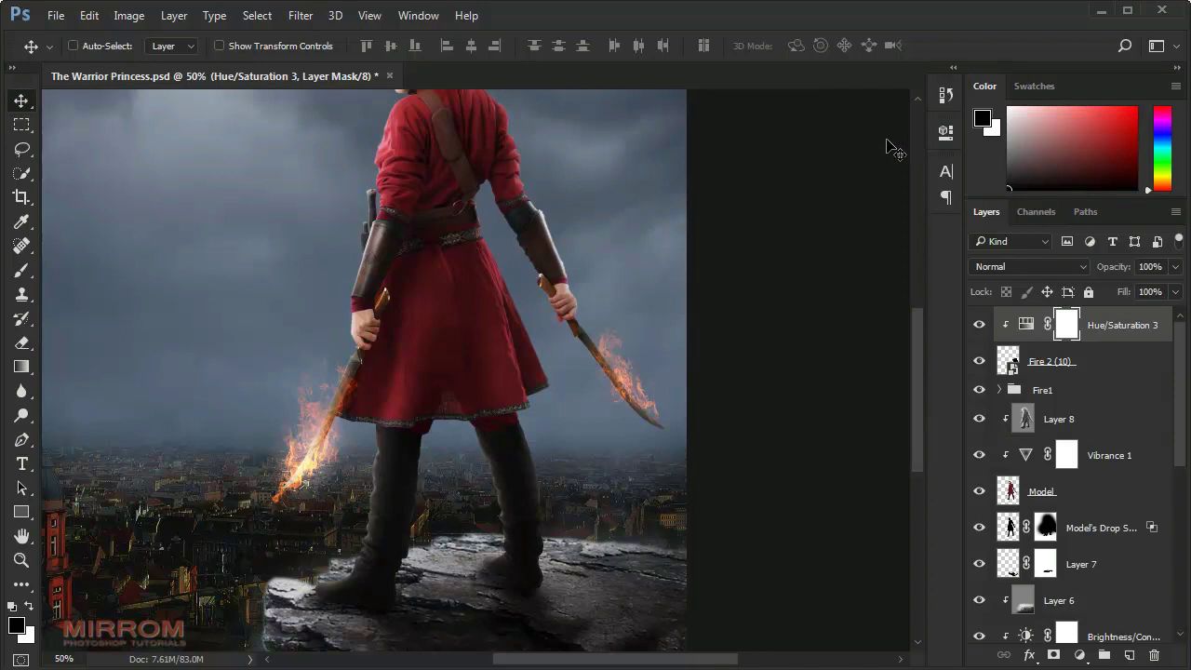
Step: Group the fire and Hue/Saturation 3 as Fire2, then add an empty Layer 10
left_click(1025, 324)
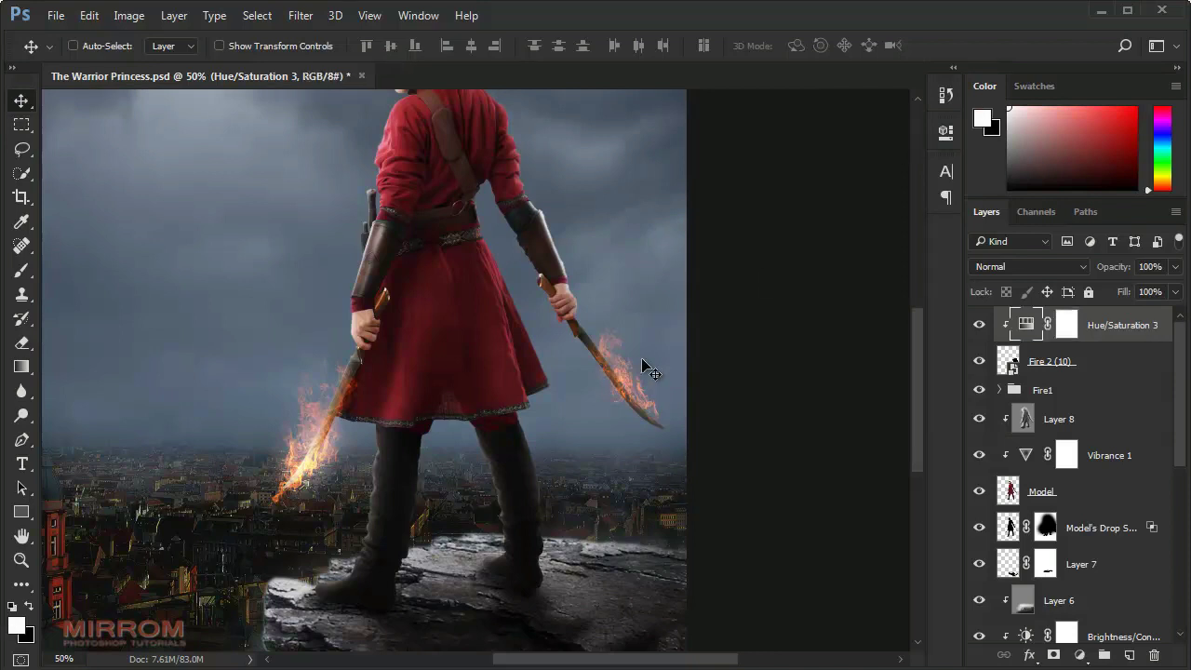
scroll(639, 357, "up", 3)
left_click(1080, 362, "shift")
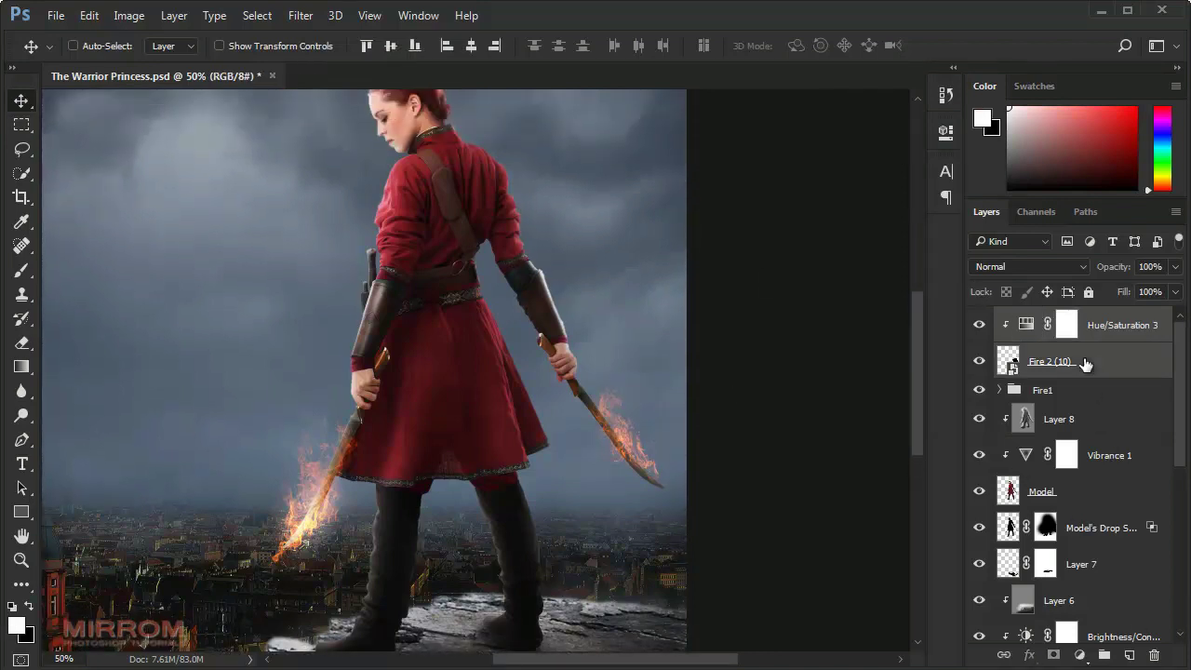
key("ctrl+g")
double_click(1061, 318)
type("Fire")
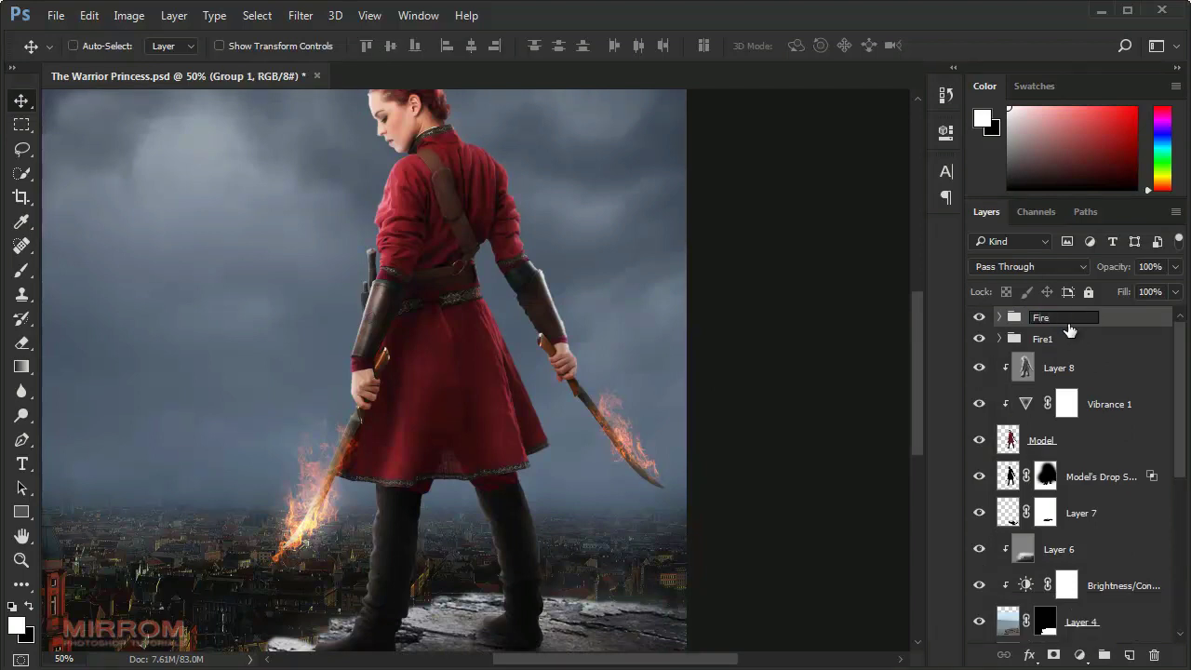
type("2")
key("Return")
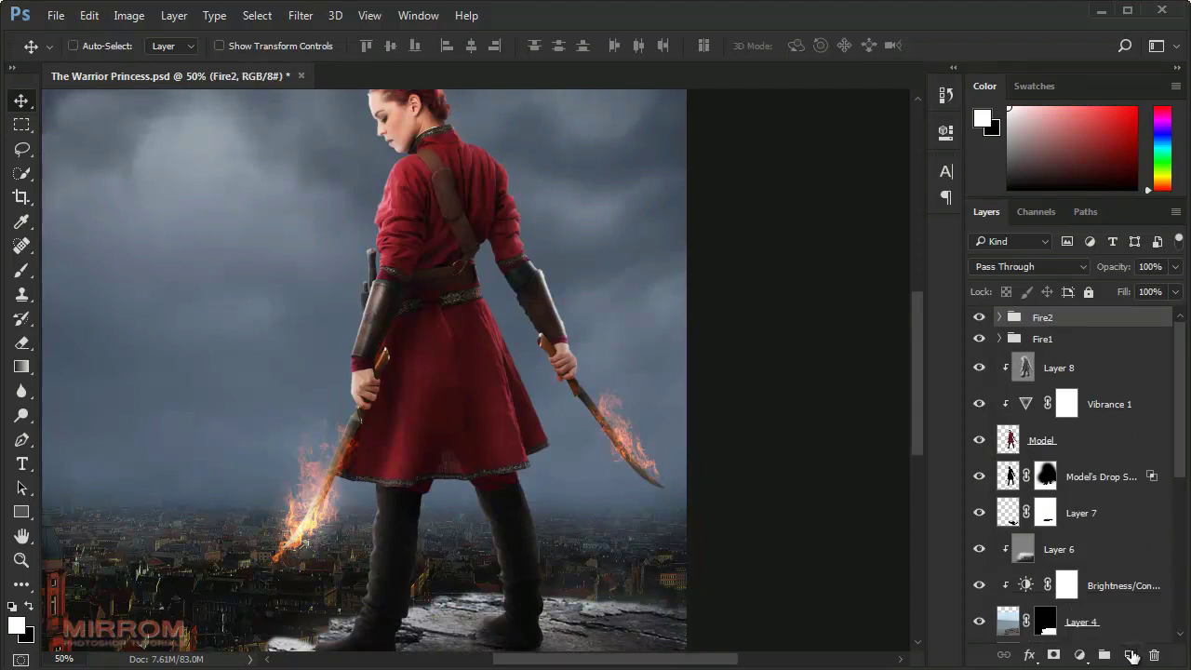
left_click(1132, 657)
Step: Stamp black smoke with the 2083 px smoke brush, enlarged and raised behind the model
left_click(37, 606)
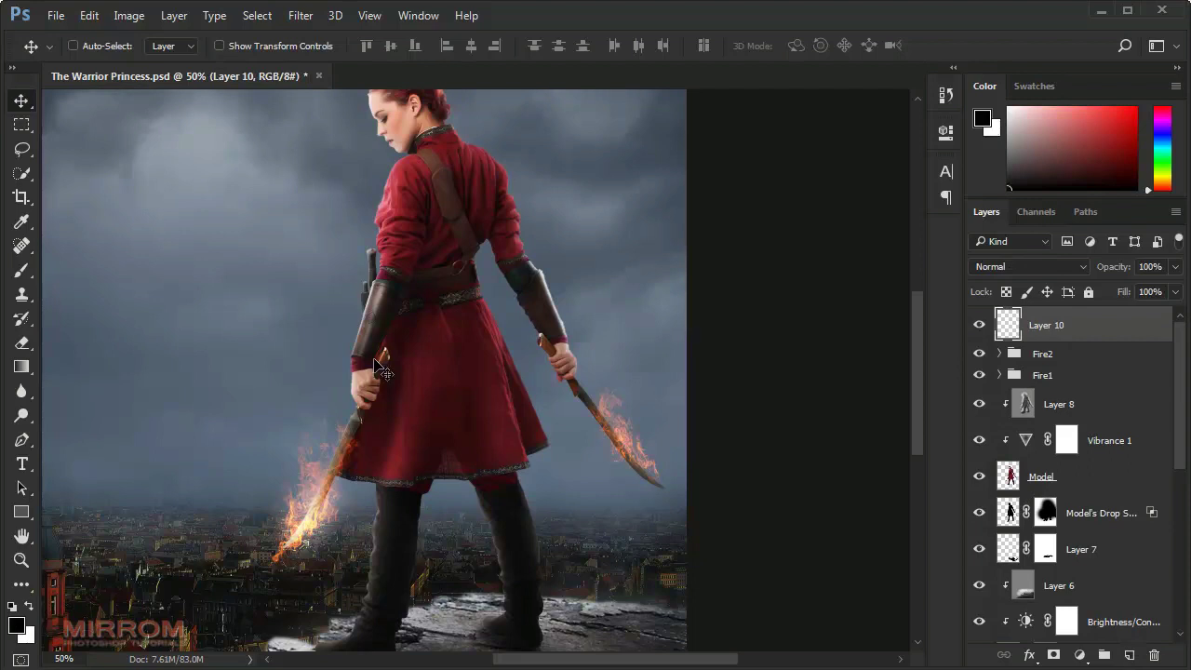
key("b")
right_click(447, 228)
left_click(521, 393)
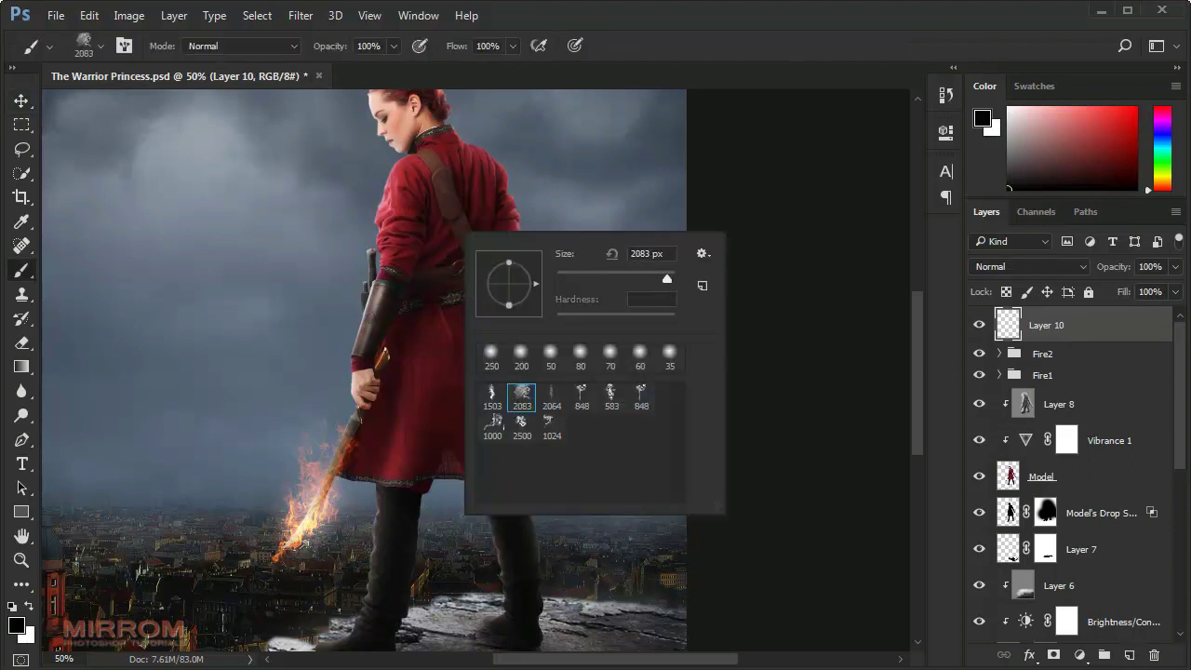
left_click(410, 335)
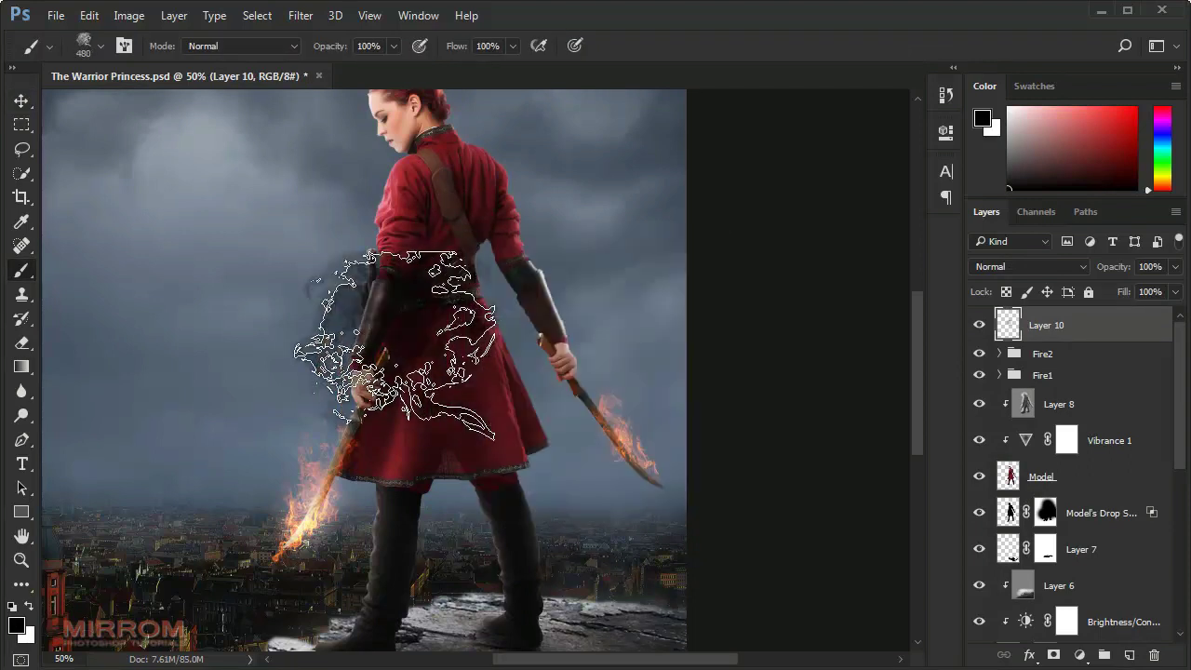
key("ctrl+t")
mouse_move(505, 253)
left_mouse_down()
mouse_move(679, 159)
mouse_move(661, 69)
mouse_move(596, 84)
left_mouse_up()
left_click_drag(519, 274, 548, 253)
key("Return")
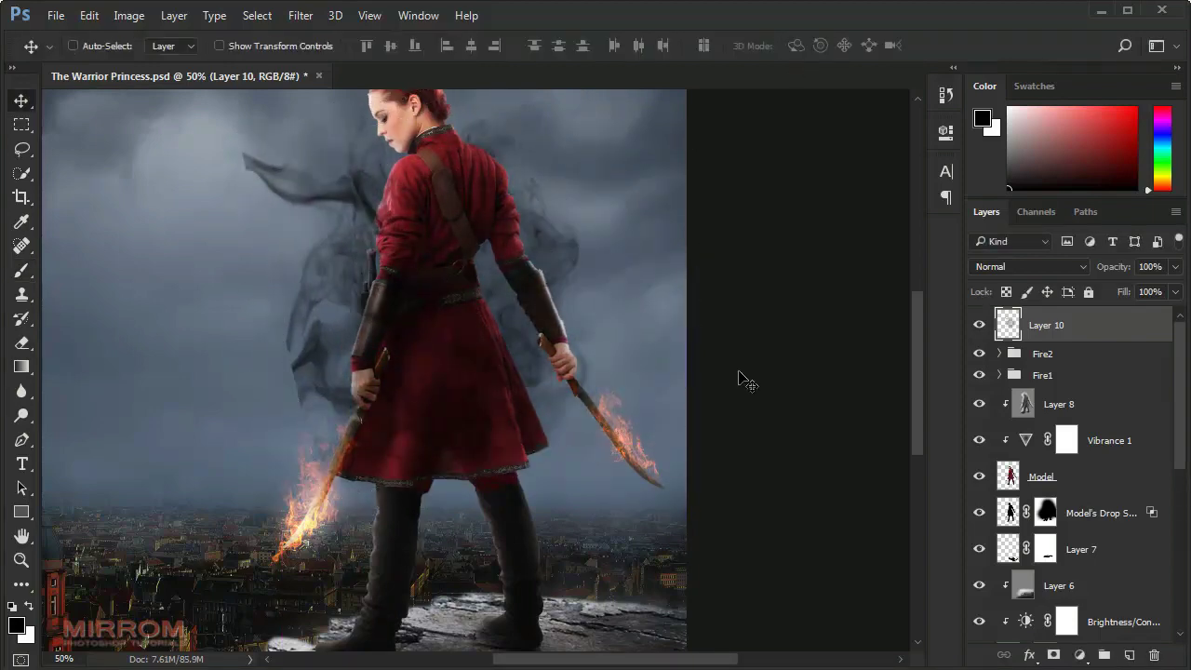
Step: Mask away parts of the smoke near the woman's head using a 300 px smoke brush
scroll(825, 453, "up", 1)
left_click(1053, 655)
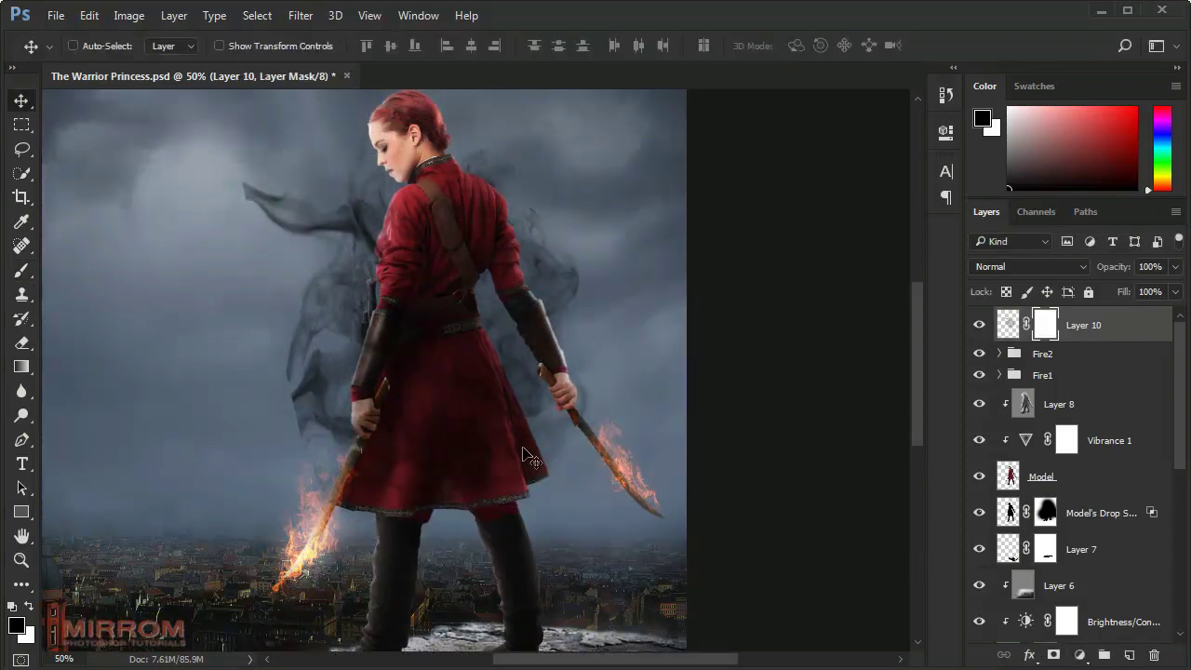
key("b")
right_click(545, 358)
left_click(229, 373)
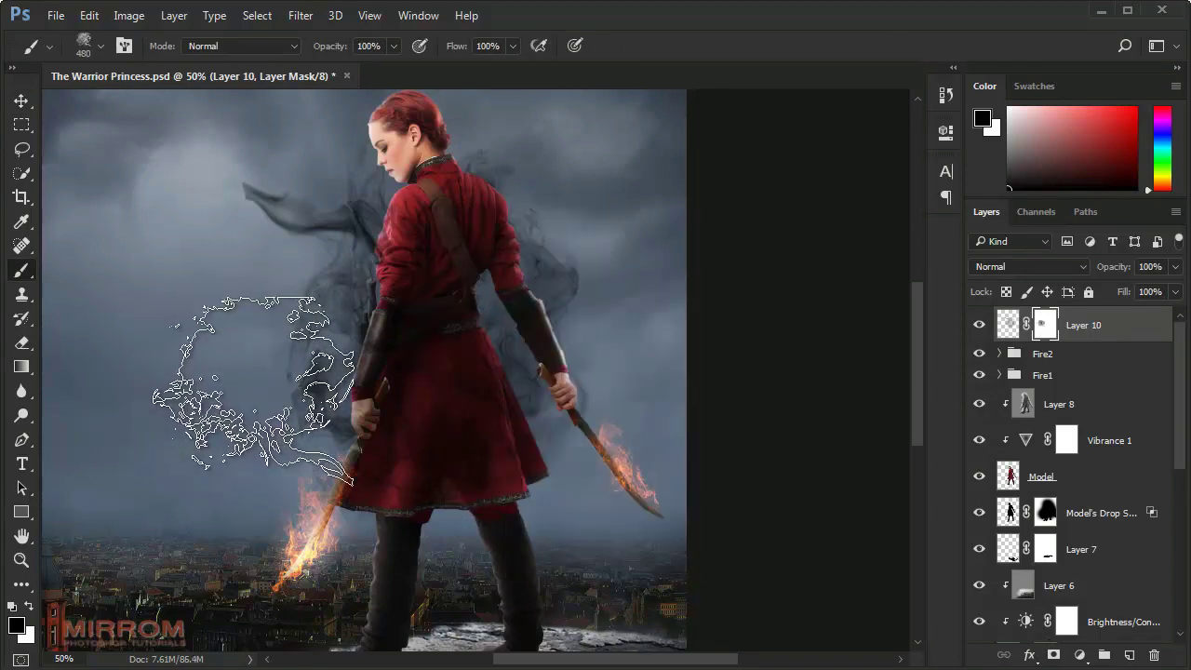
left_click_drag(239, 293, 133, 373)
key("bracketleft")
key("bracketleft")
left_click_drag(249, 203, 342, 207)
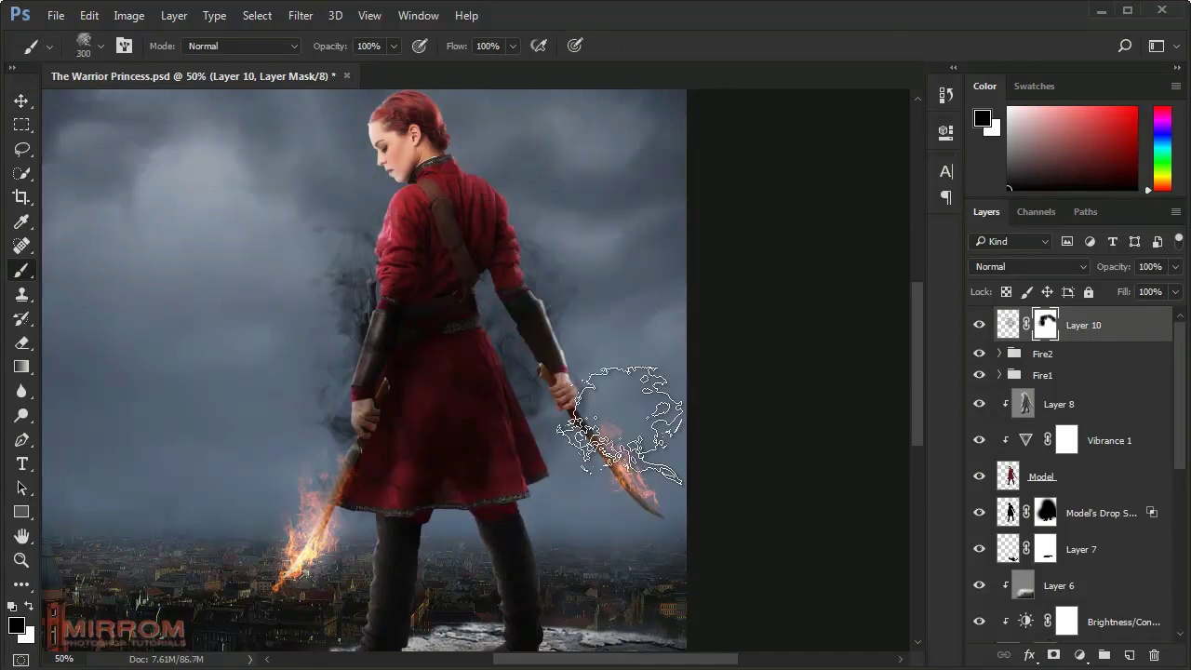
right_click(484, 307)
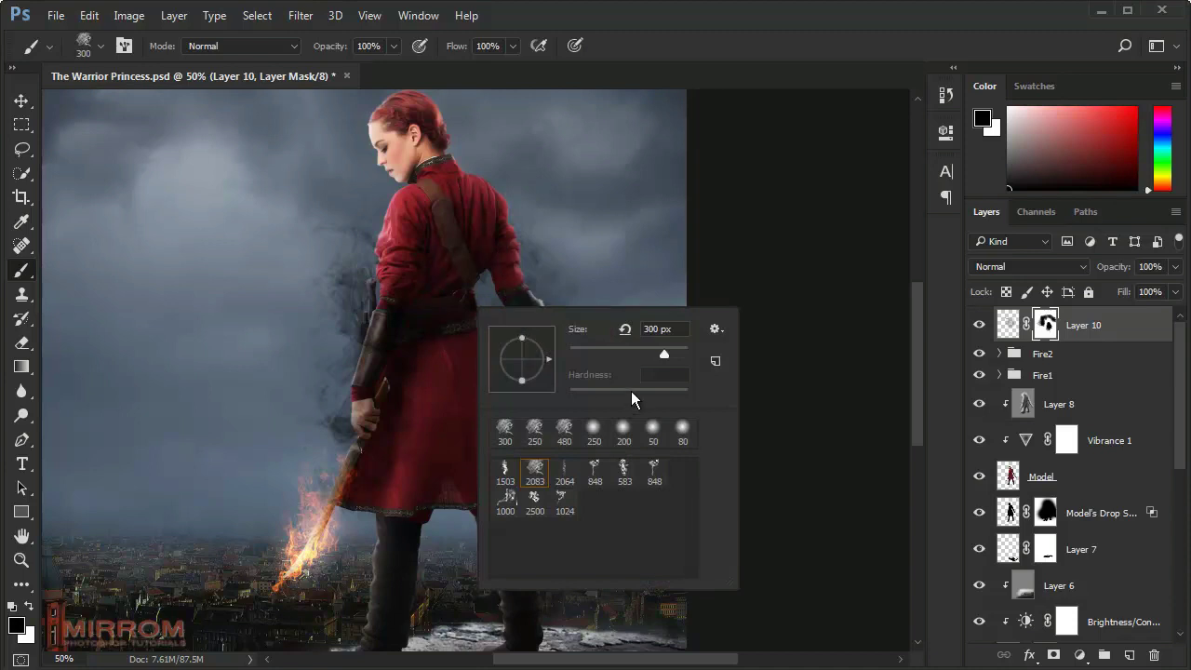
left_click(222, 243)
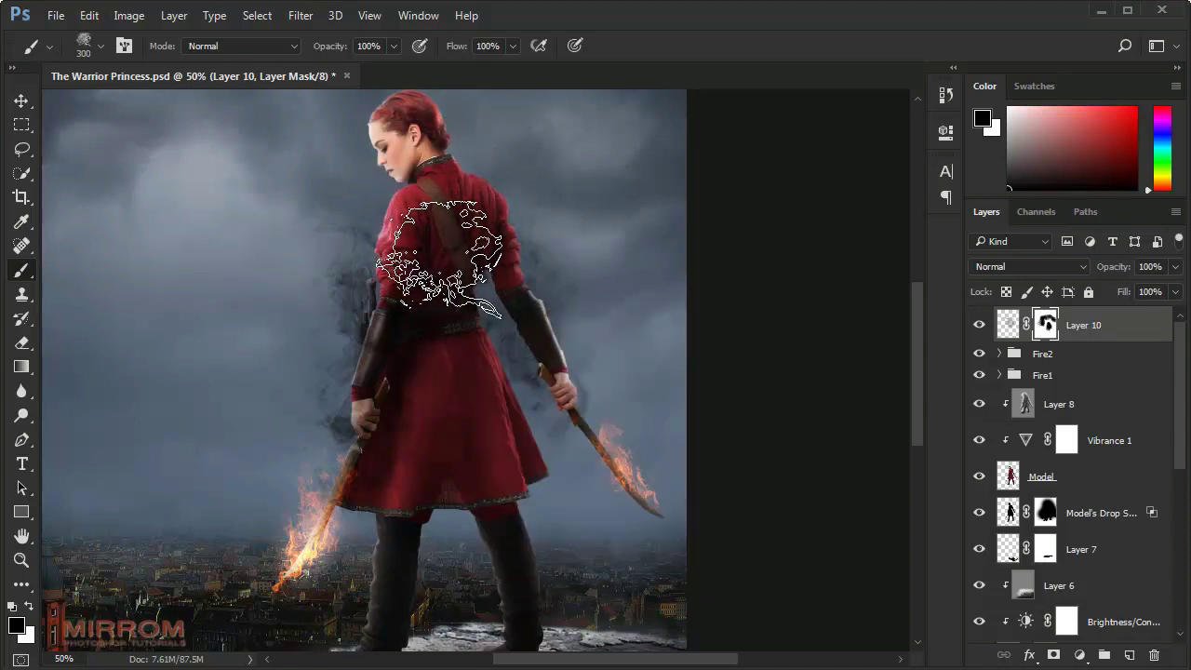
key("bracketleft")
key("bracketleft")
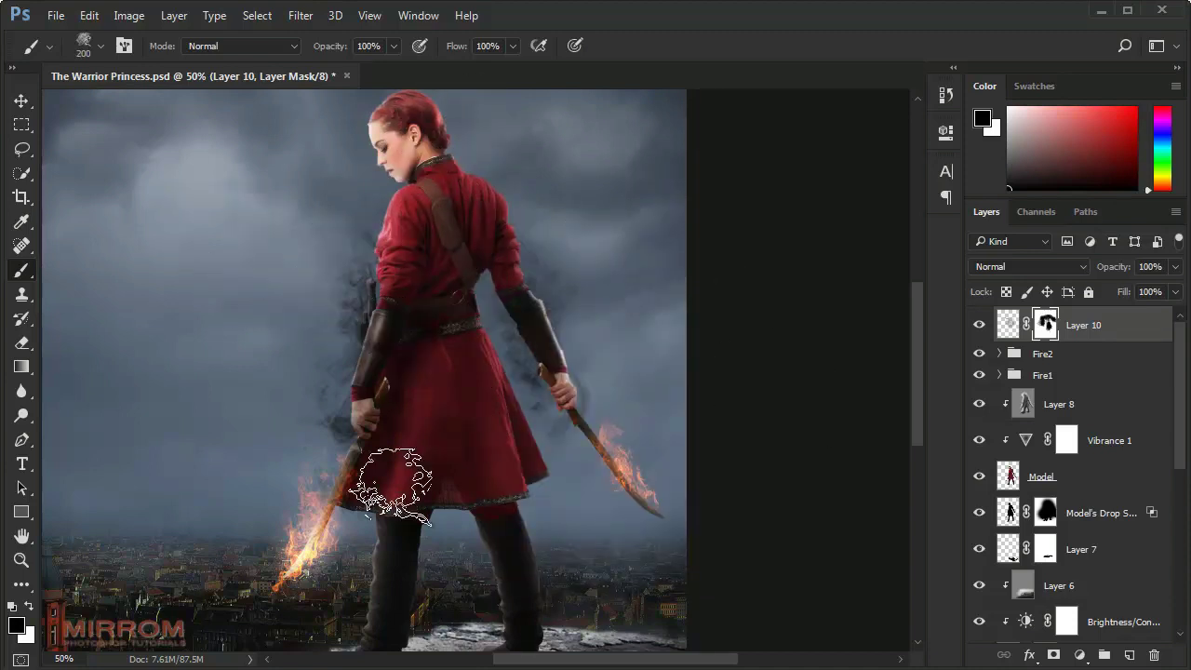
Step: Lower Layer 10 to 55% opacity and zoom in on the woman at 50%
key("v")
left_click_drag(1115, 272, 1107, 272)
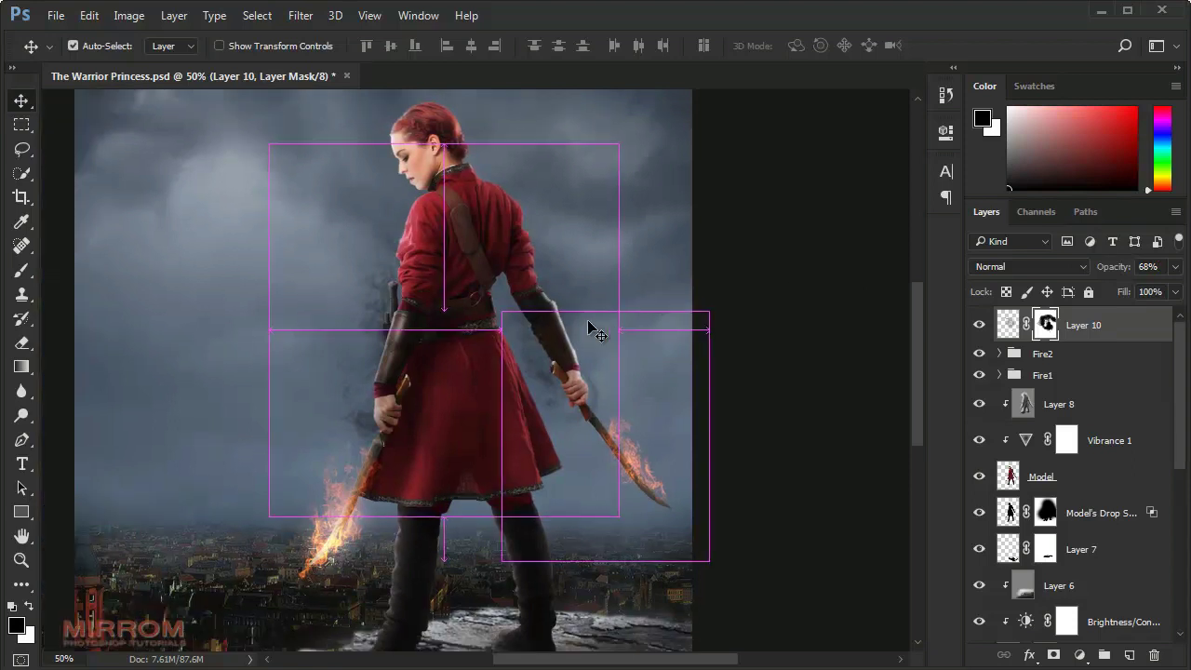
key("ctrl+0")
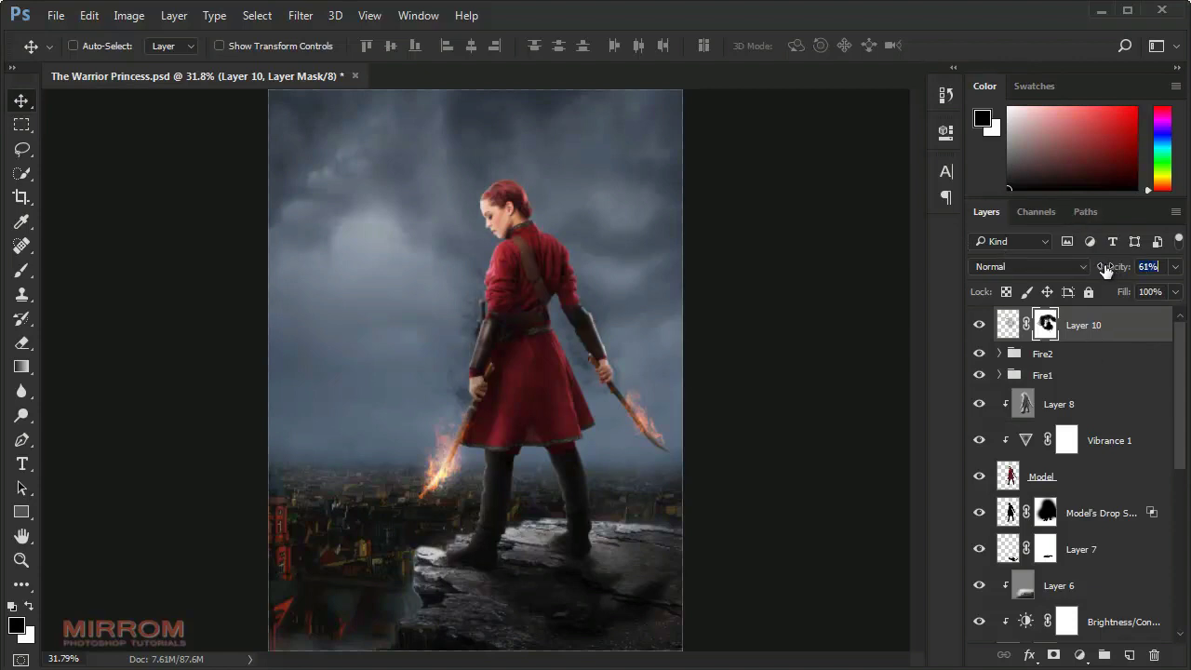
left_click(520, 345, "ctrl")
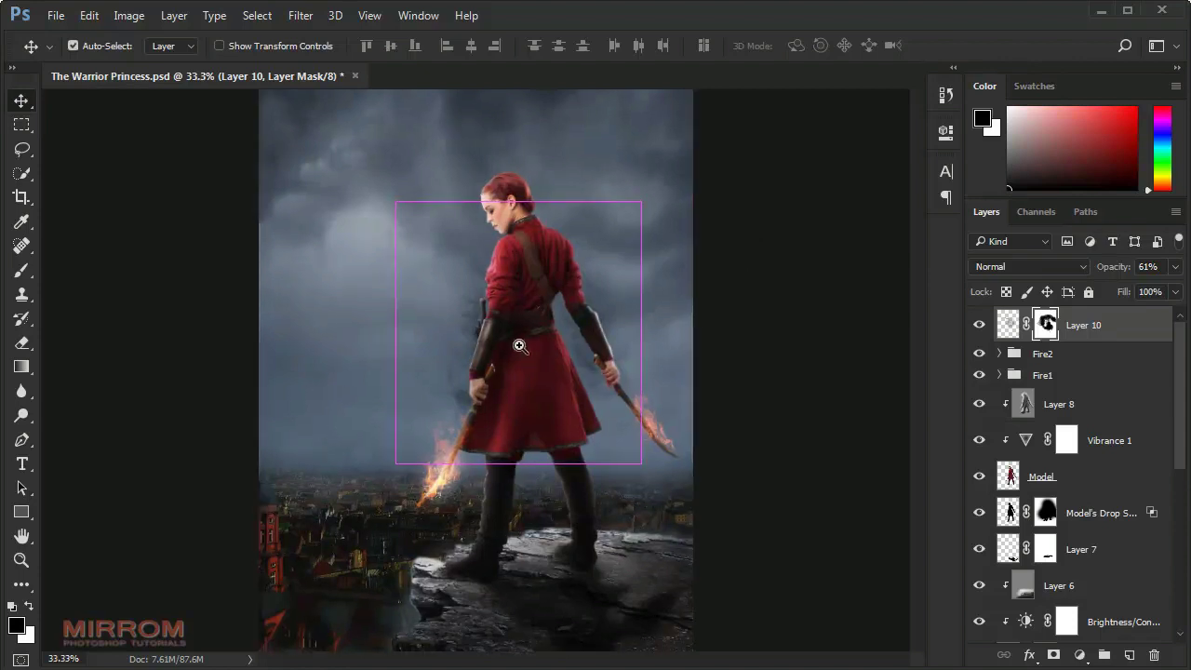
left_click(520, 345, "ctrl")
Step: Set up a white soft round 100 px brush at 70% opacity
key("b")
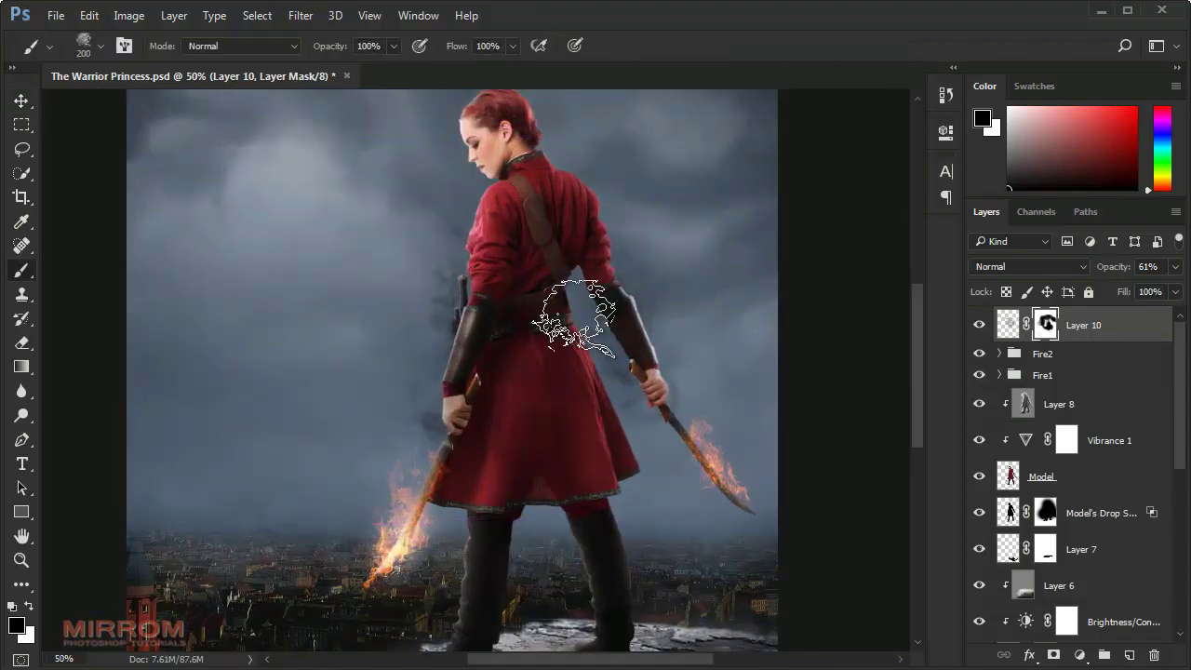
right_click(585, 321)
left_click_drag(680, 407, 620, 420)
left_click(29, 607)
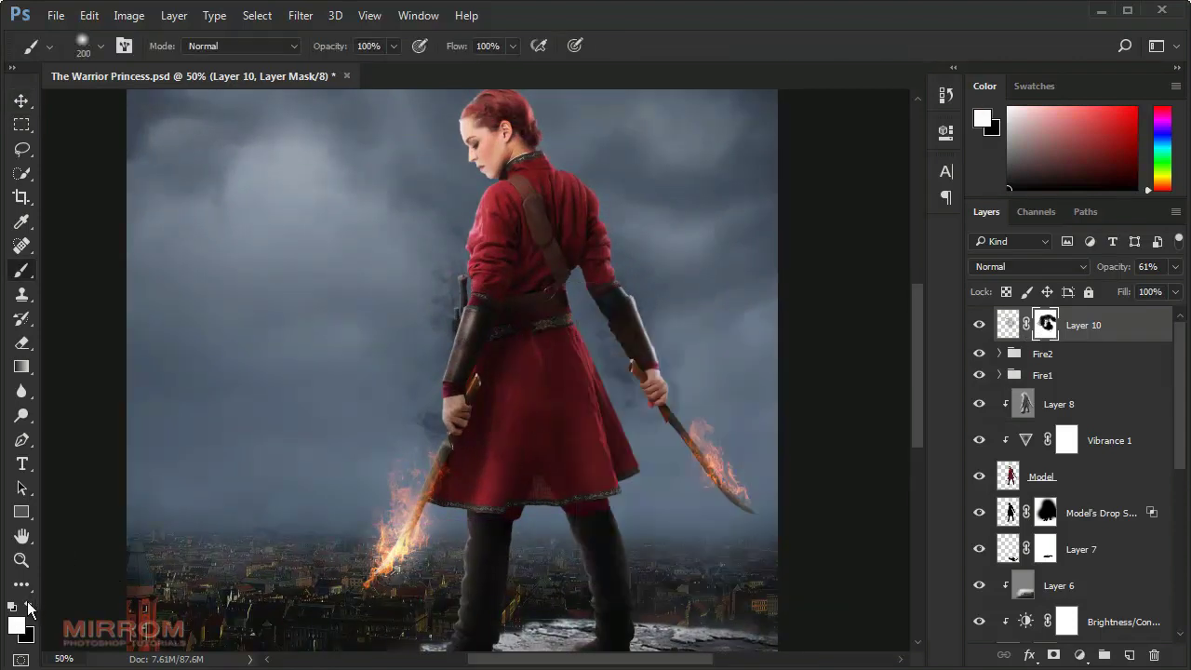
left_click_drag(337, 54, 316, 51)
key("bracketleft")
key("bracketleft")
key("bracketleft")
key("bracketleft")
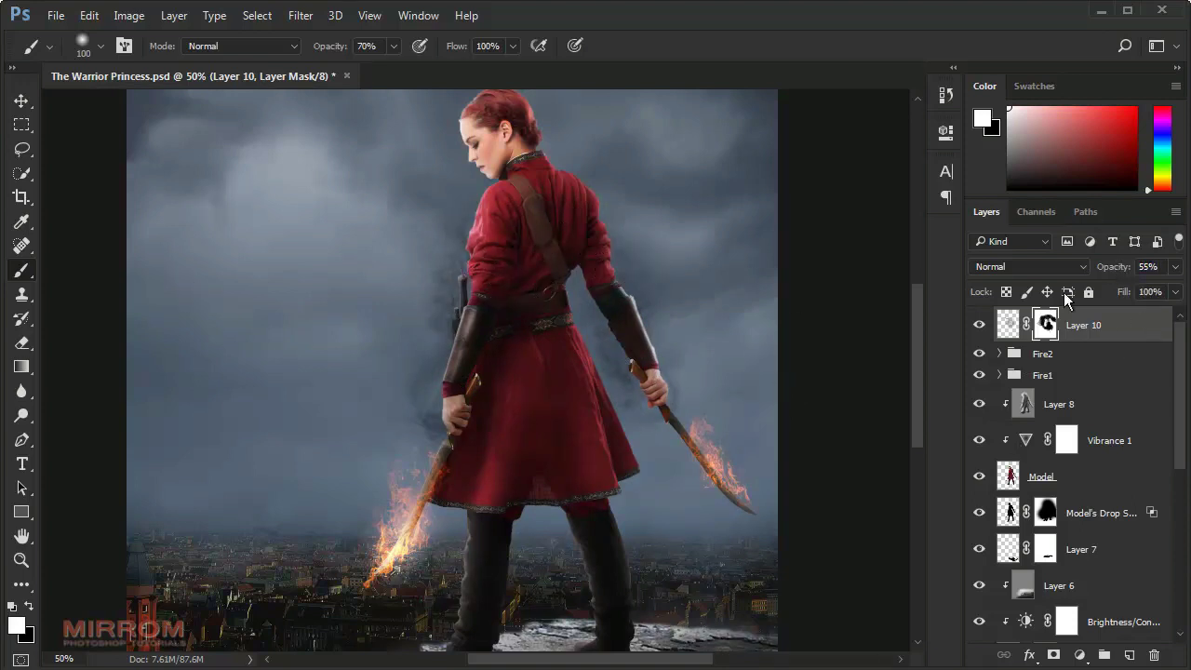
key("v")
scroll(758, 351, "down", 2)
scroll(757, 351, "down", 2)
scroll(756, 345, "down", 1)
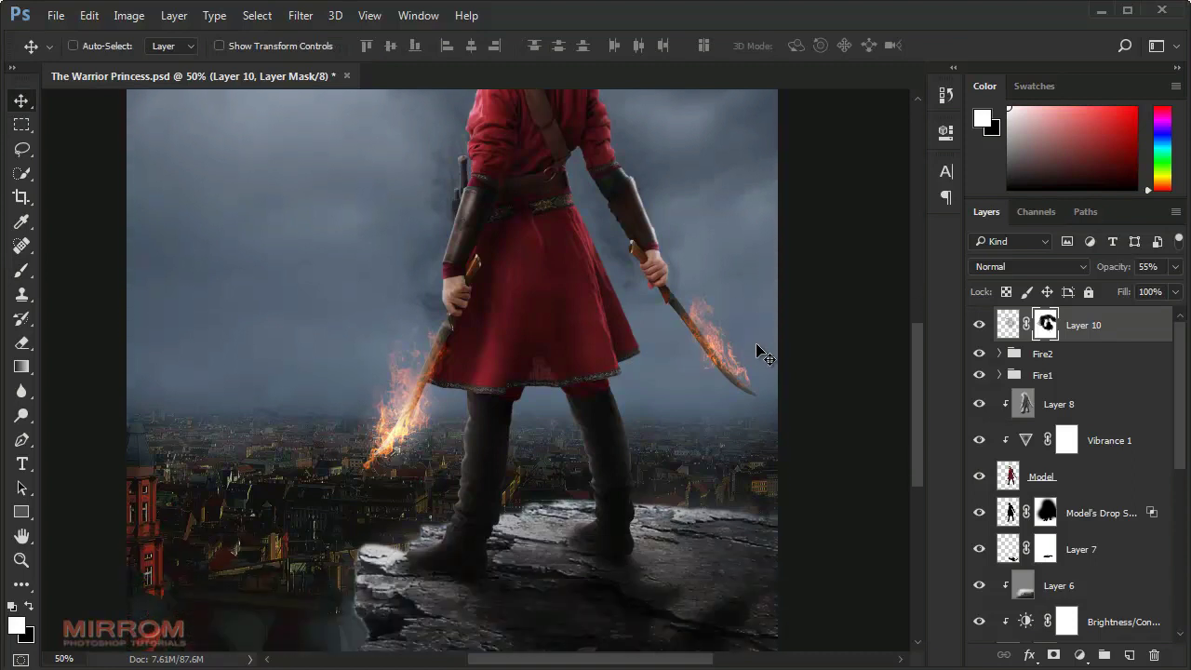
scroll(755, 342, "down", 2)
scroll(551, 575, "left", 1)
key("ctrl+2")
Step: Add a new layer and ready a dark red 400 px brush
left_click(1129, 656)
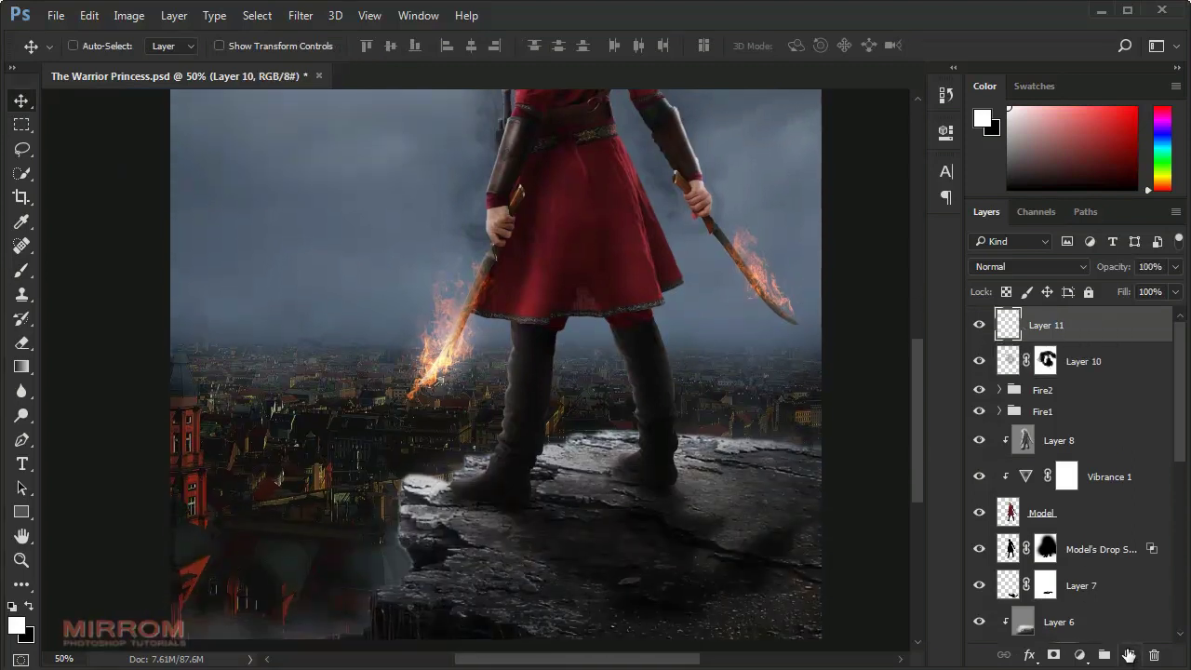
key("b")
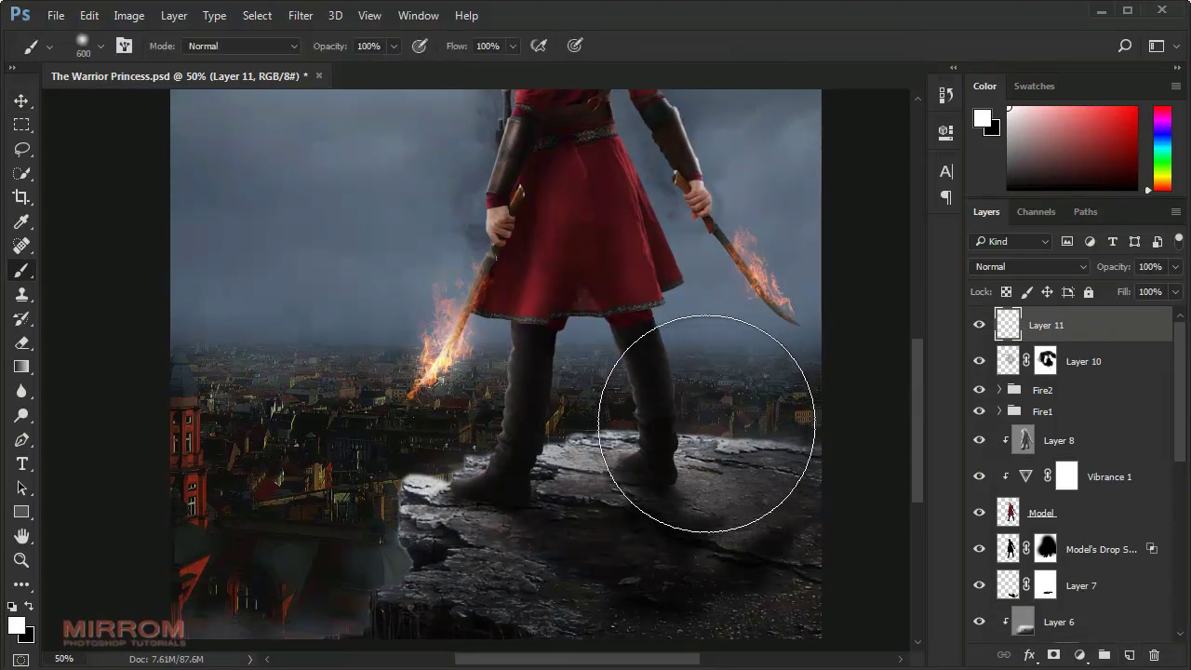
left_click(16, 625)
left_click_drag(807, 334, 800, 313)
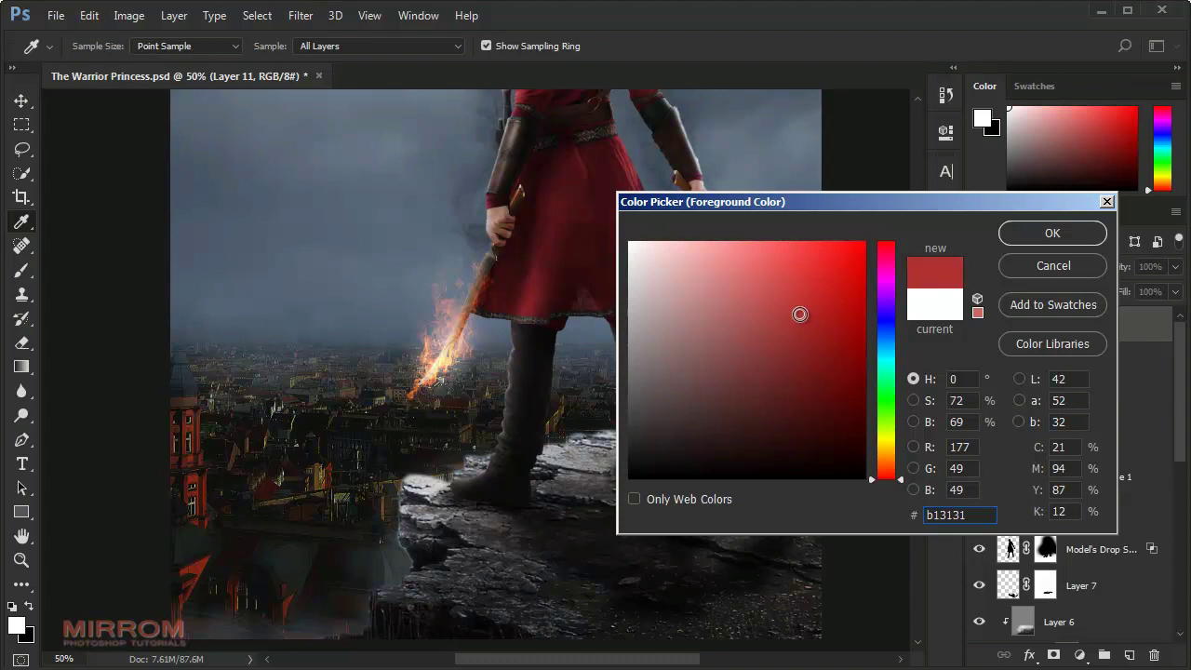
left_click(1015, 238)
key("b")
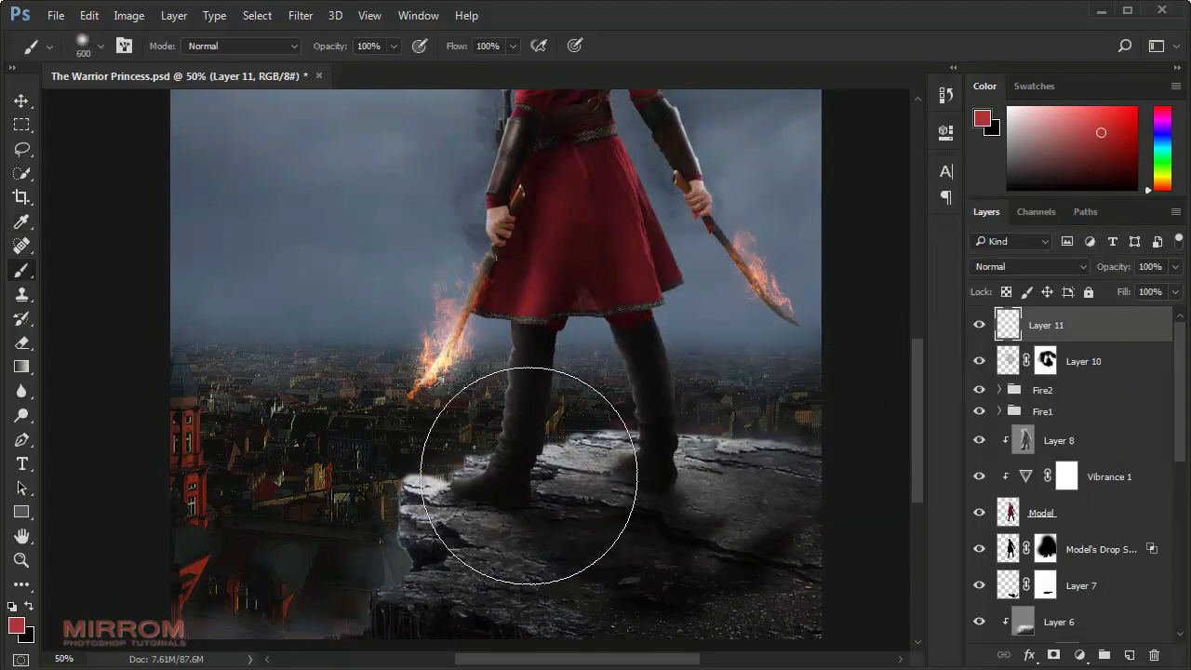
key("bracketleft")
key("bracketleft")
Step: Paint a soft red glow at the left boot and fine-tune its size
left_click_drag(470, 479, 525, 489)
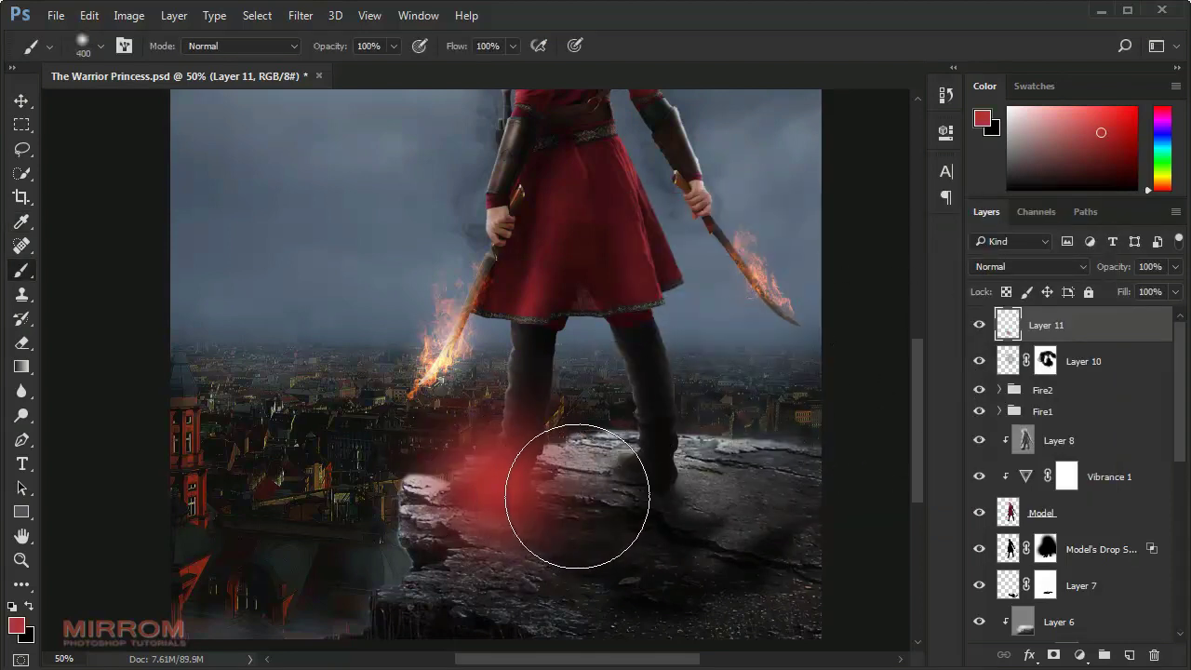
left_click_drag(651, 452, 663, 444)
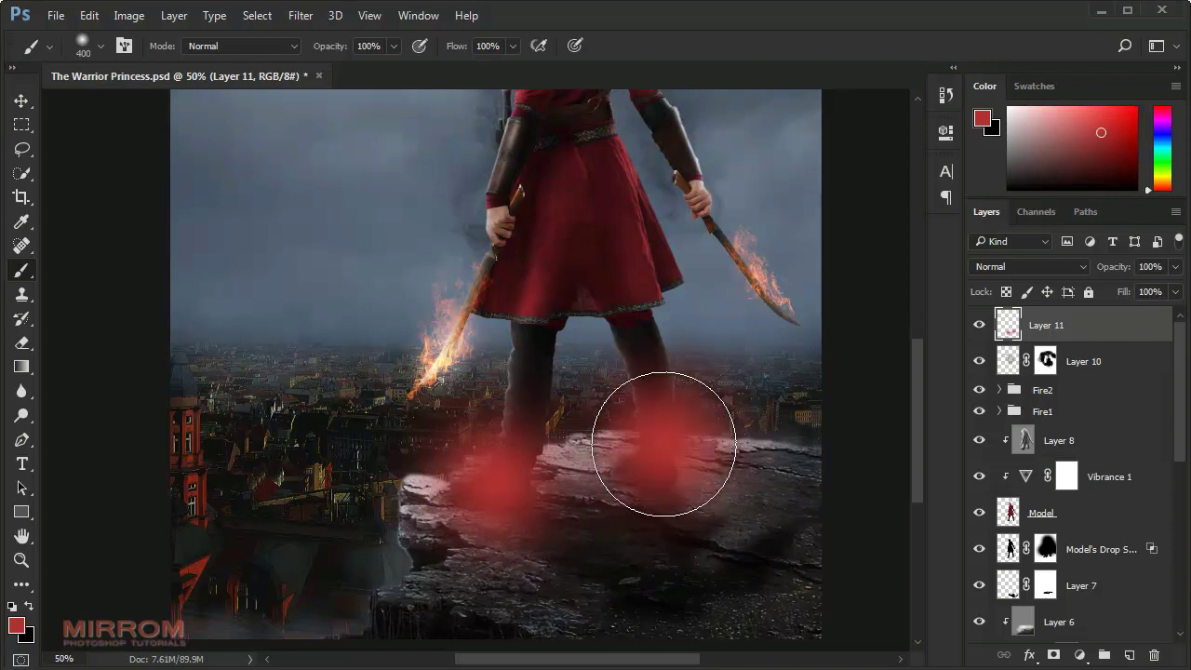
key("ctrl+z")
key("ctrl+t")
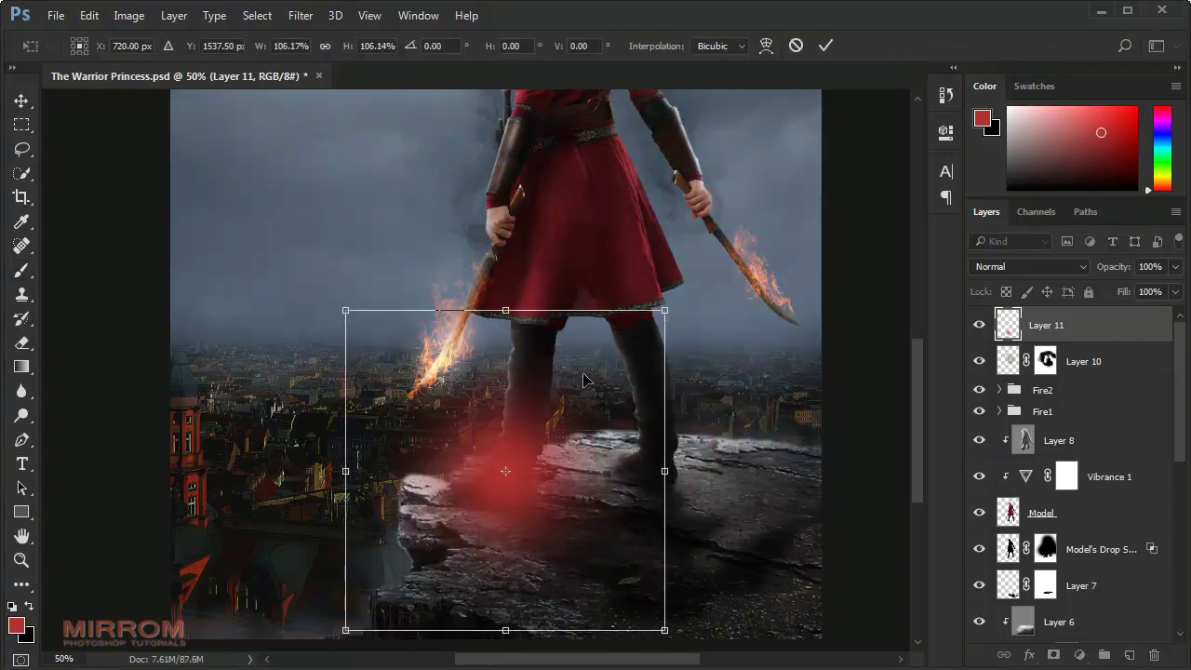
left_click_drag(662, 323, 656, 314)
left_click_drag(640, 633, 637, 621)
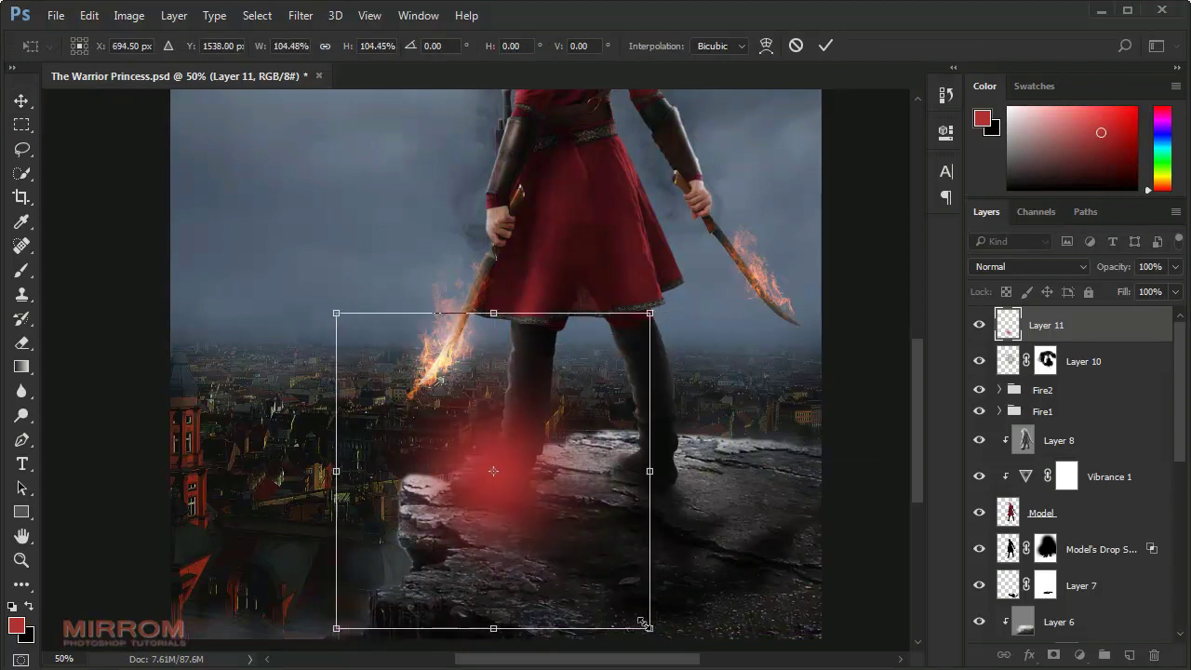
key("Return")
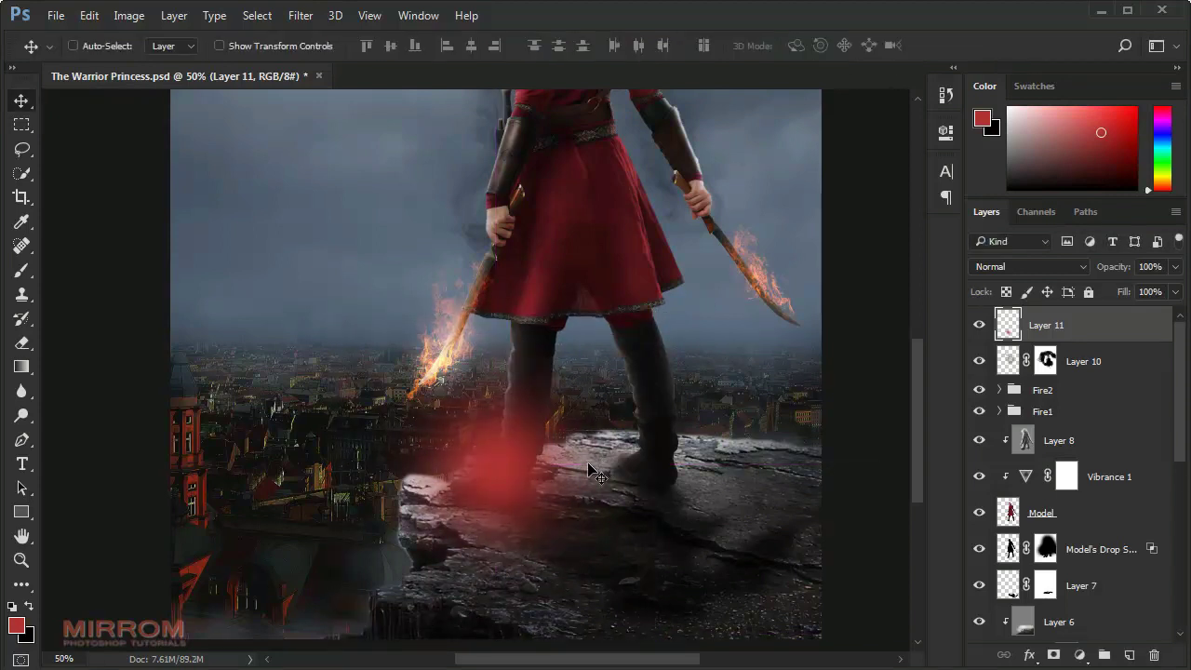
Step: Copy the glow to the right boot, shrink it to about 83%, and merge both glows
left_click_drag(513, 481, 724, 469)
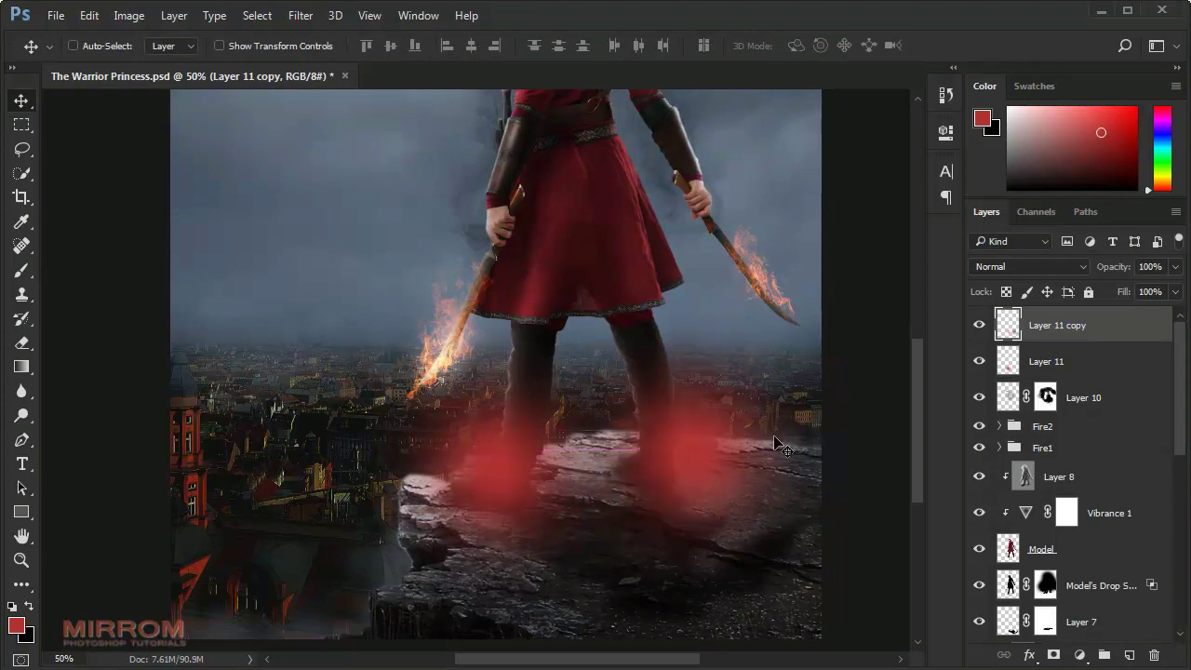
left_click(1075, 370, "ctrl")
left_click(1067, 337)
key("ctrl+t")
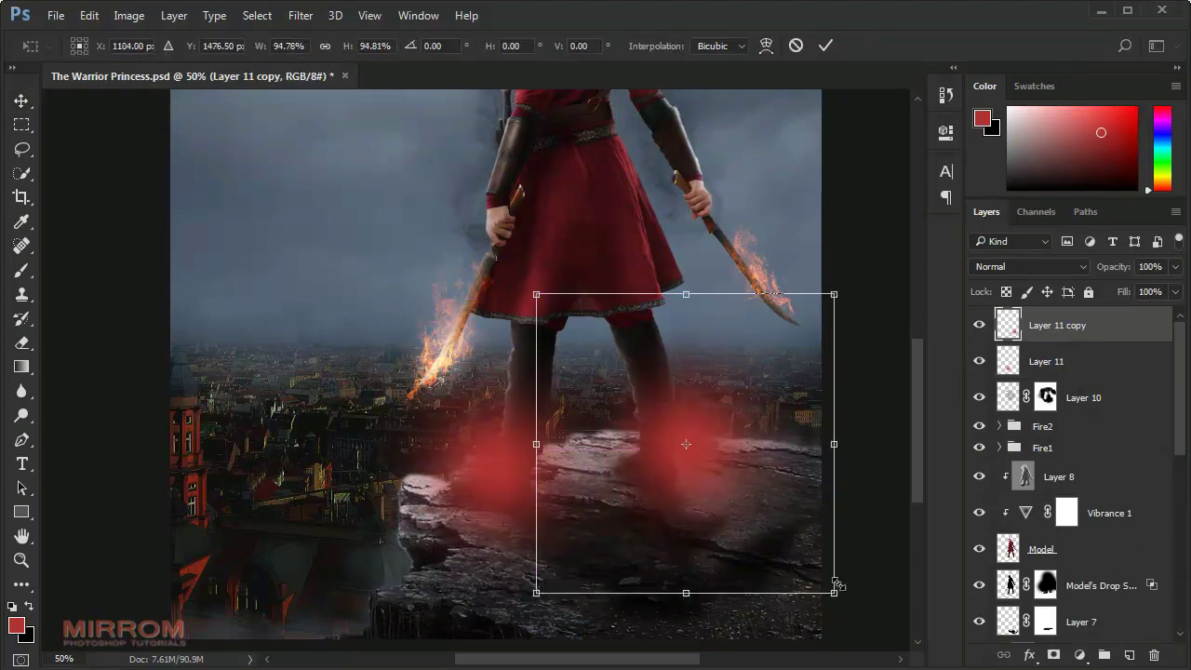
left_click_drag(837, 584, 798, 549)
left_click_drag(722, 459, 749, 483)
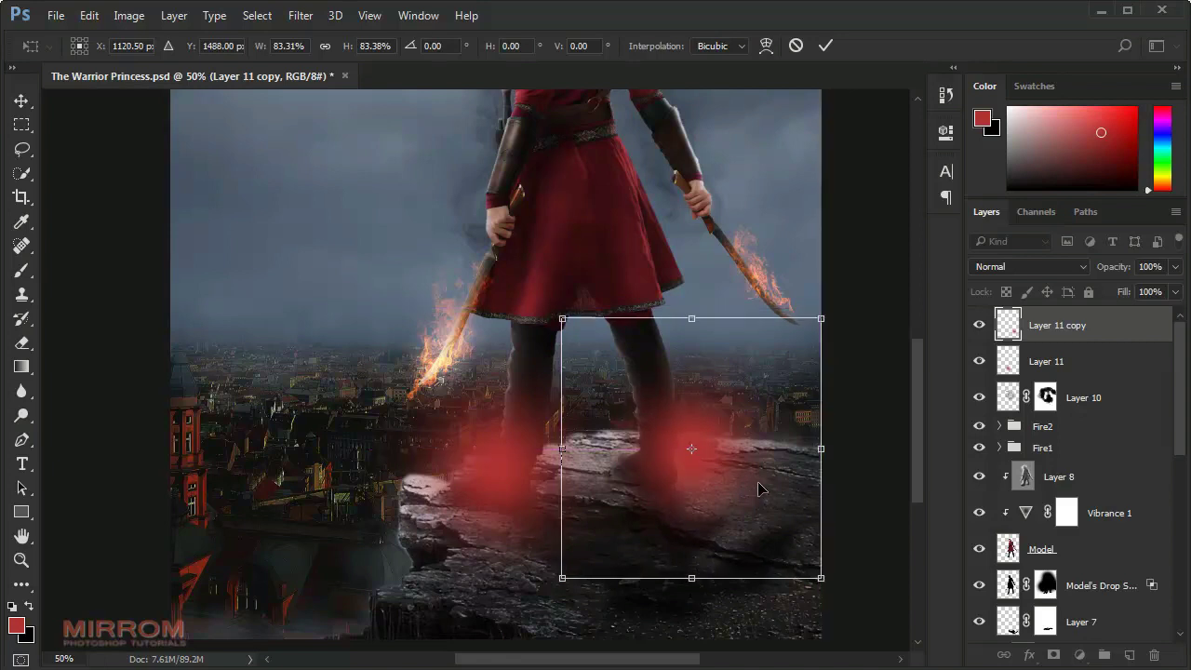
key("Return")
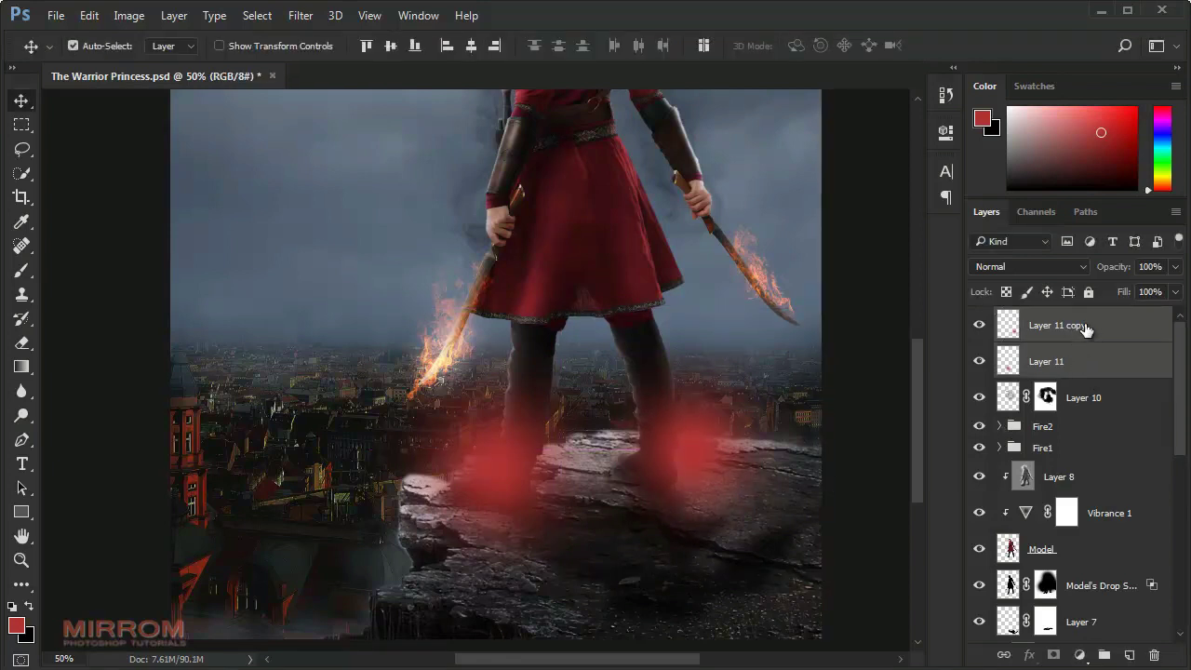
key("ctrl+e")
Step: Set the red glow to Overlay and mask it off everything beyond the rock
left_click(1029, 266)
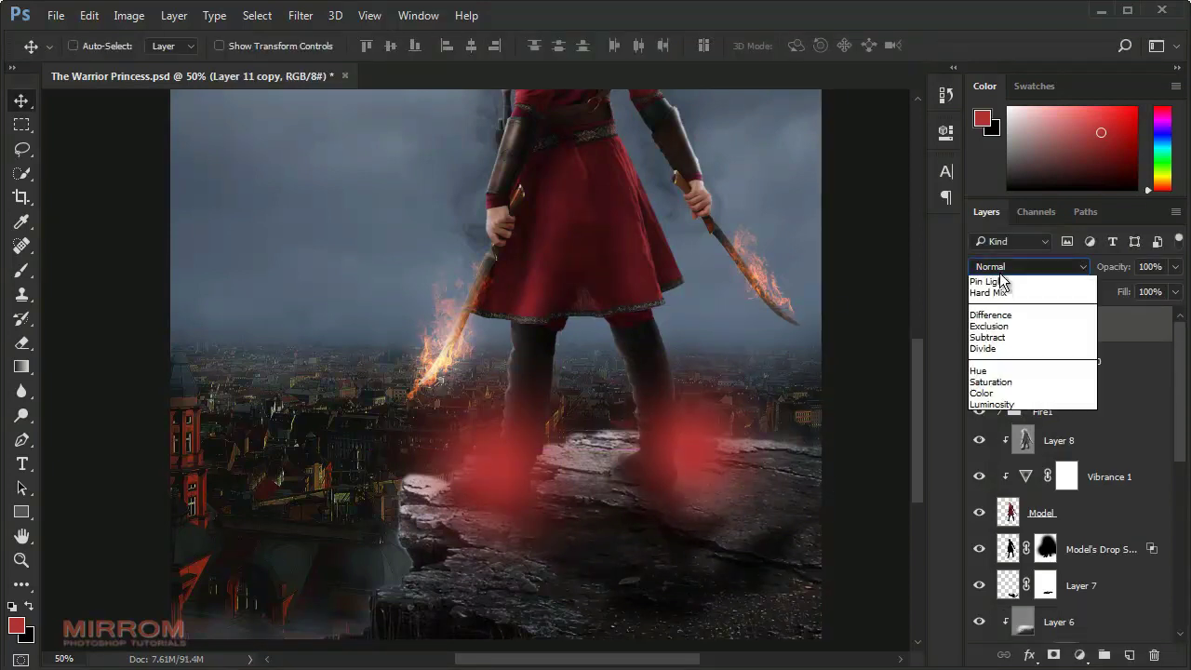
left_click(988, 450)
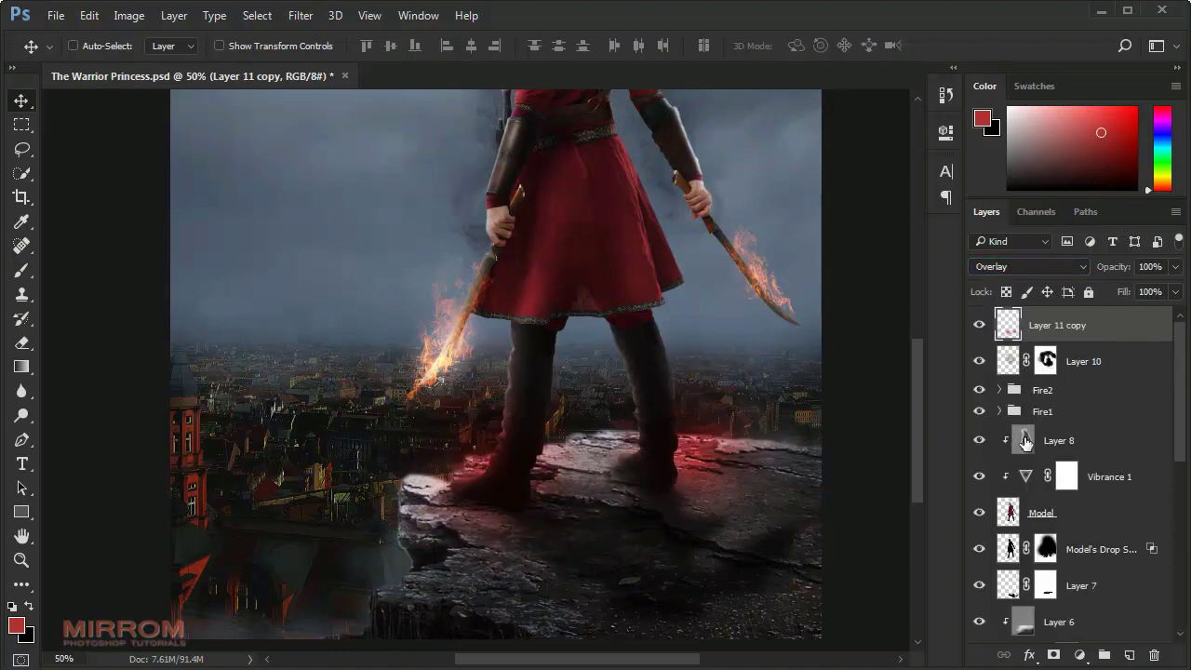
left_click(1055, 657)
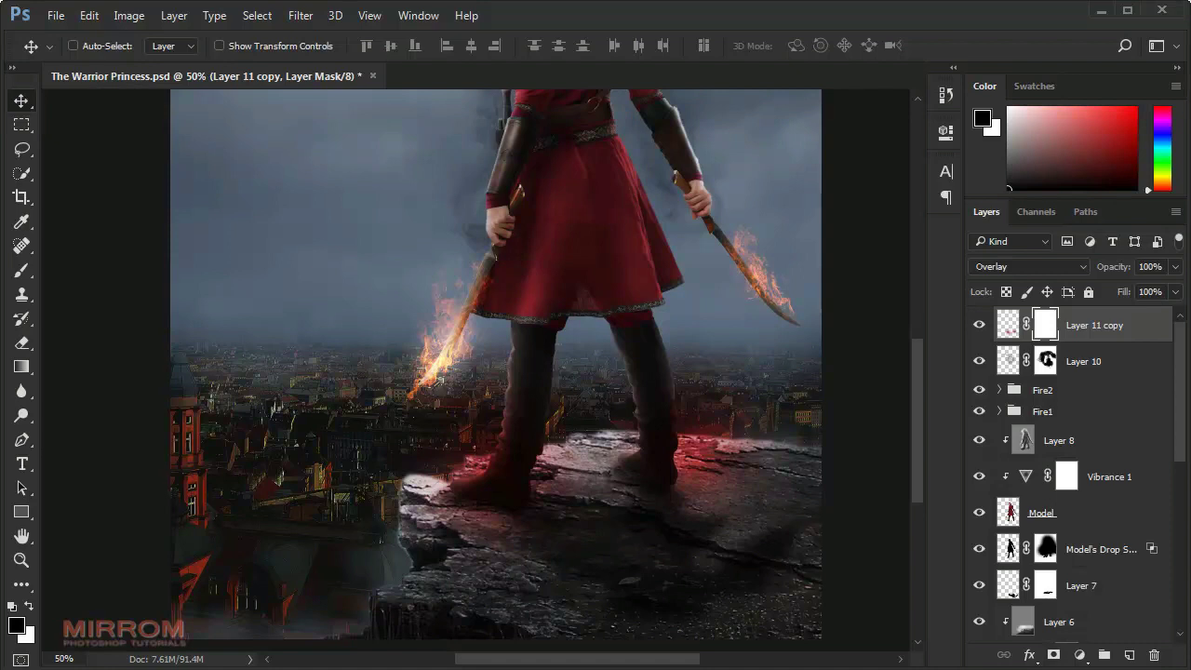
scroll(1071, 484, "down", 3)
scroll(1071, 484, "down", 2)
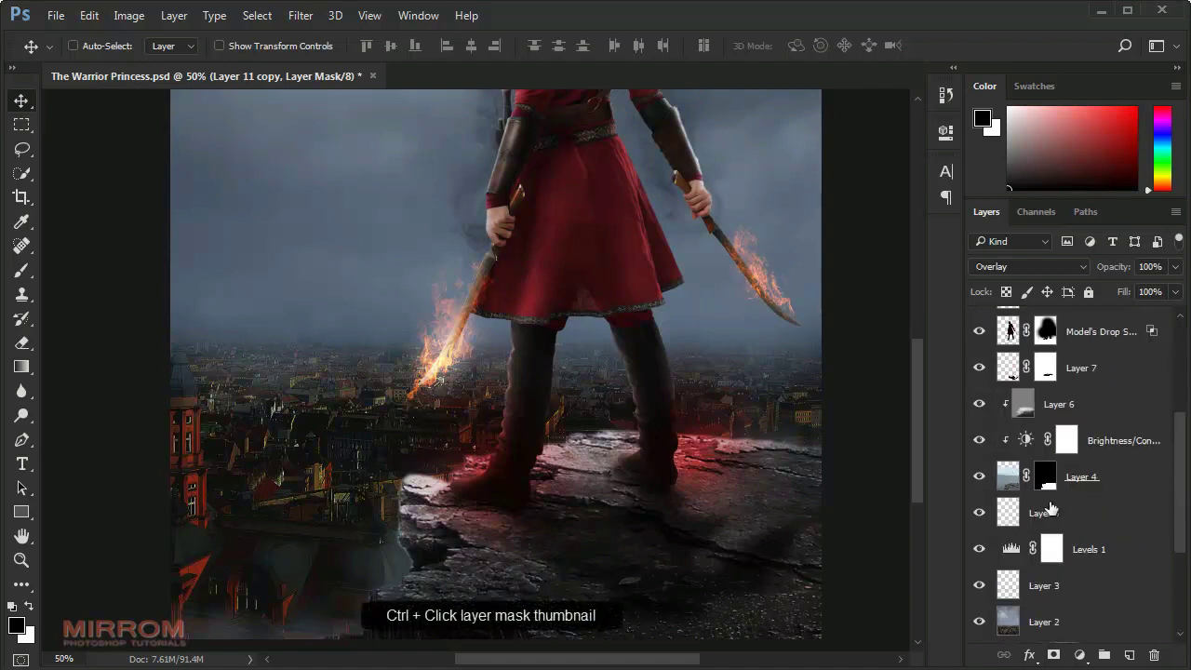
left_click(1046, 476, "ctrl")
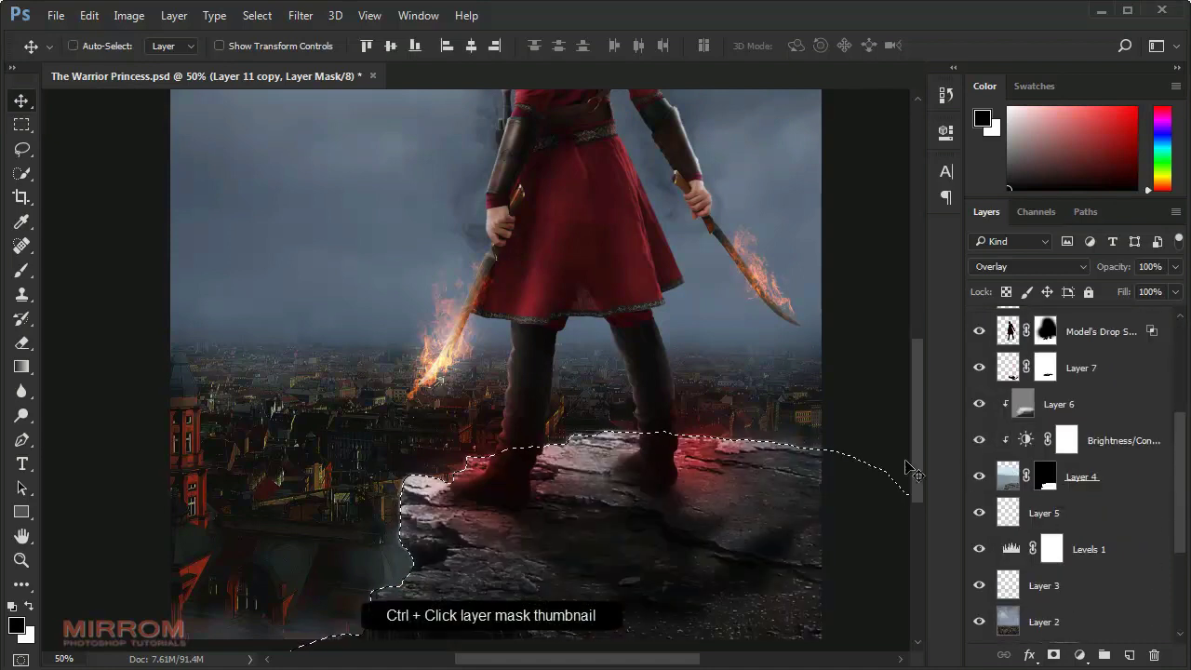
key("ctrl+shift+i")
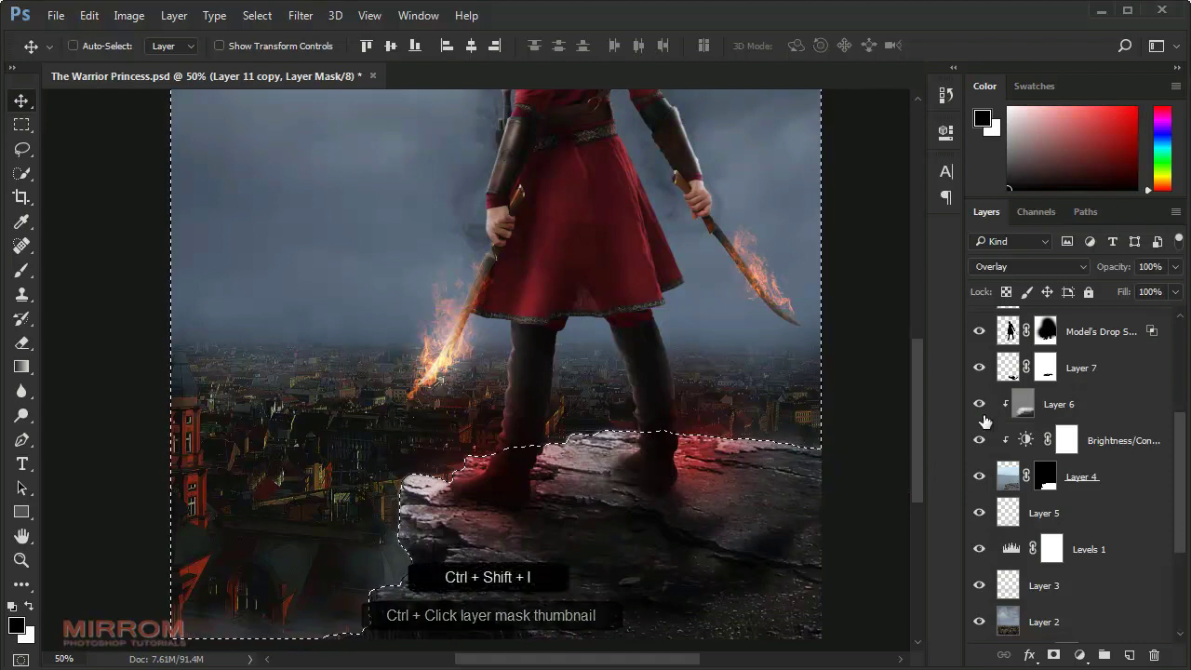
scroll(1024, 391, "up", 5)
key("b")
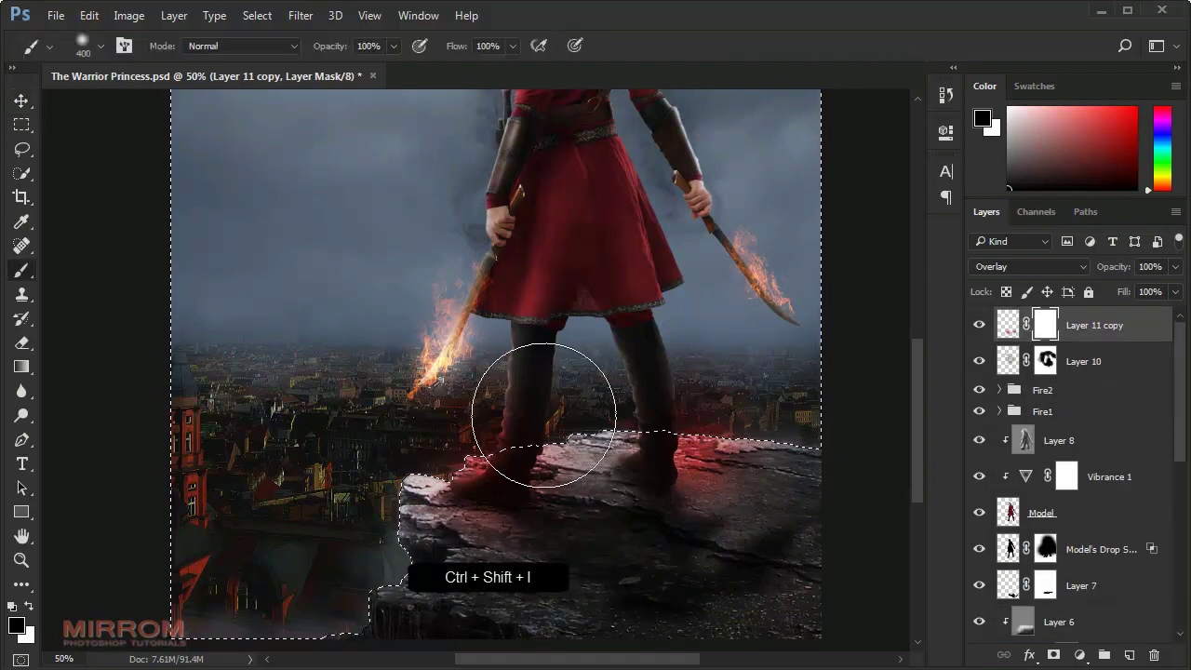
left_click_drag(800, 424, 744, 425)
key("ctrl+d")
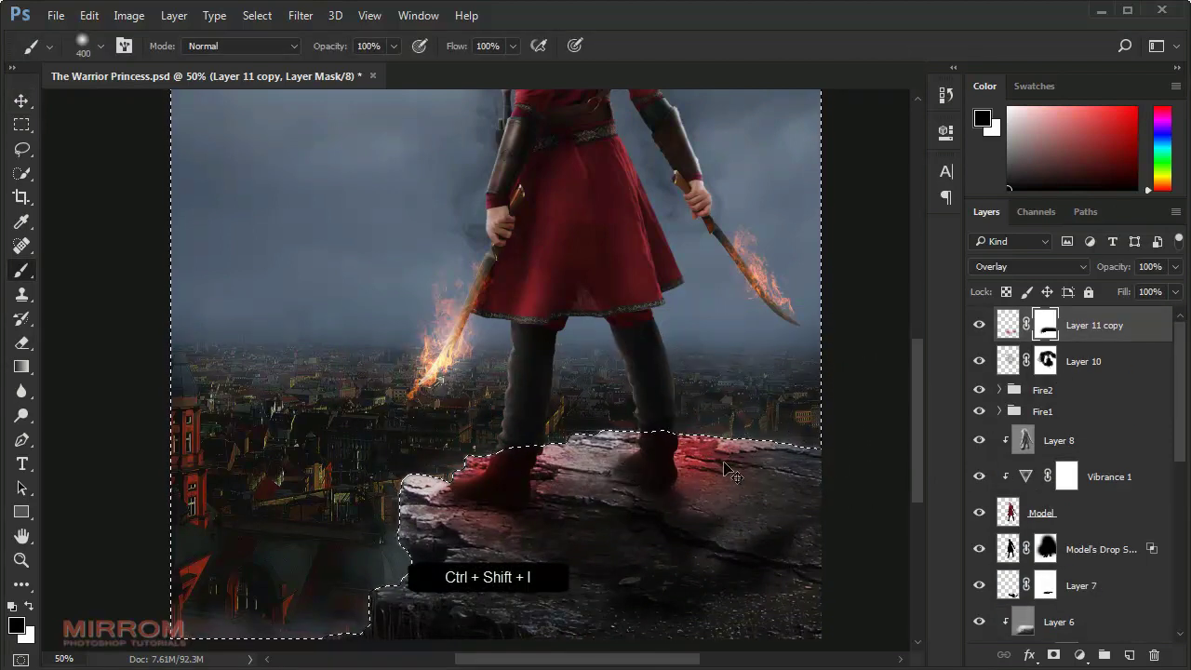
key("v")
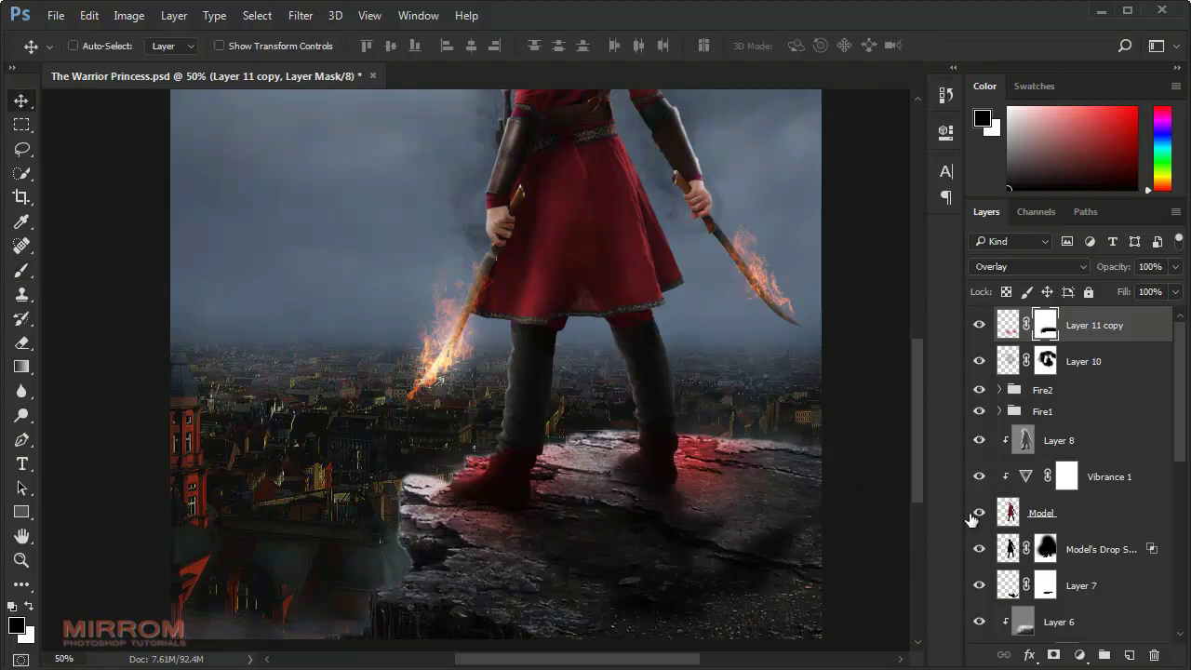
Step: Refine the glow mask around the model's boots and lower the glow to 80% opacity
left_click(1008, 513, "ctrl")
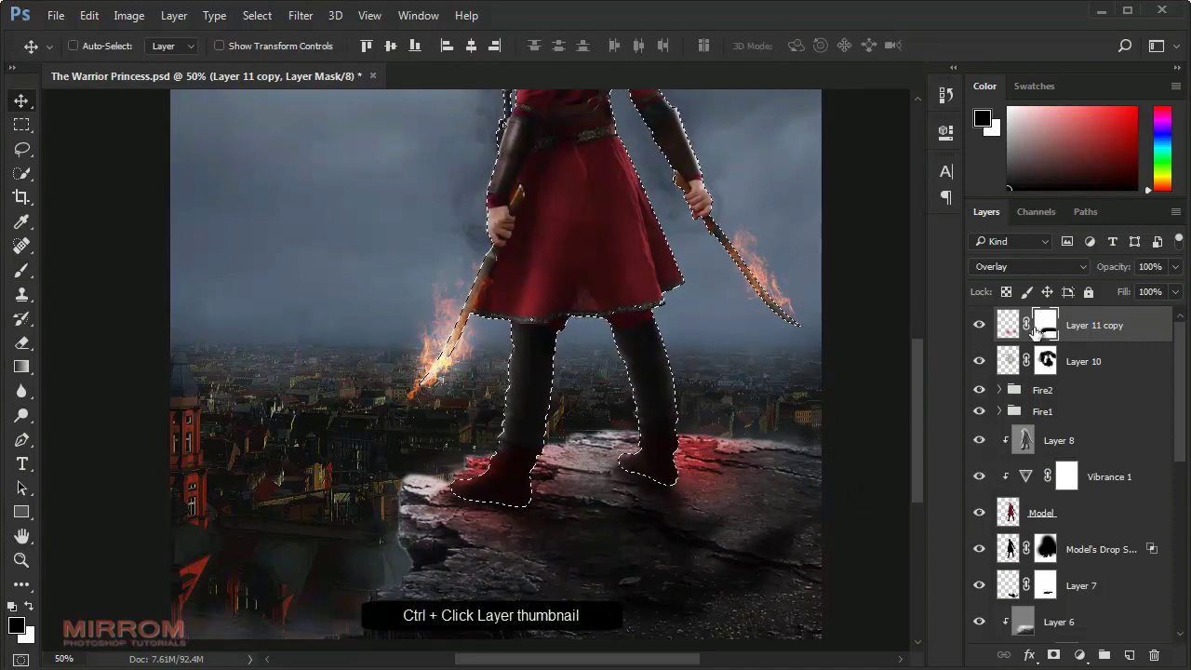
key("x")
key("b")
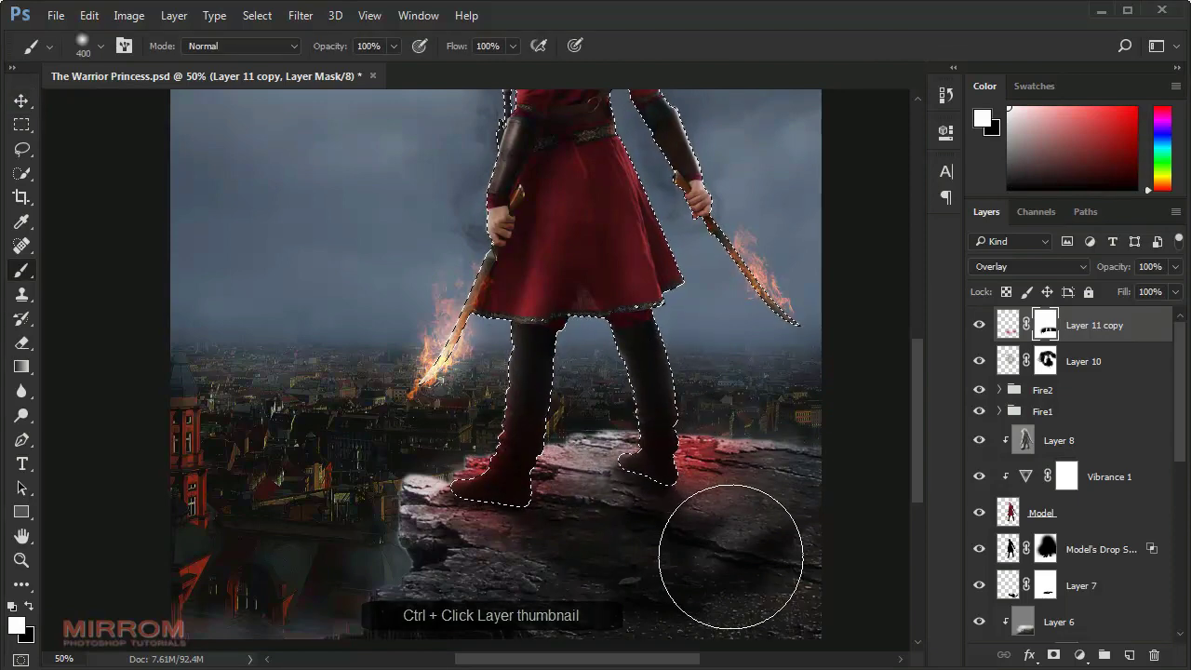
key("v")
key("ctrl+d")
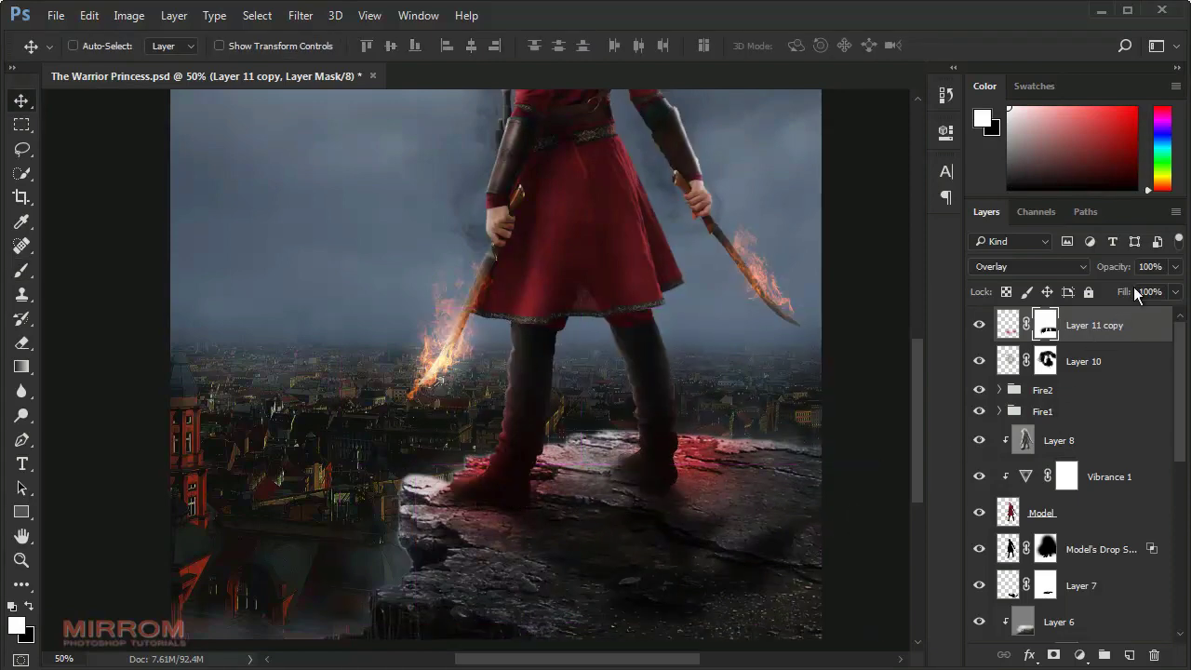
left_click_drag(1126, 268, 1116, 269)
left_click_drag(1113, 269, 1109, 270)
Step: Add a new empty layer and set the brush colour to a light golden orange
left_click(1131, 653)
key("b")
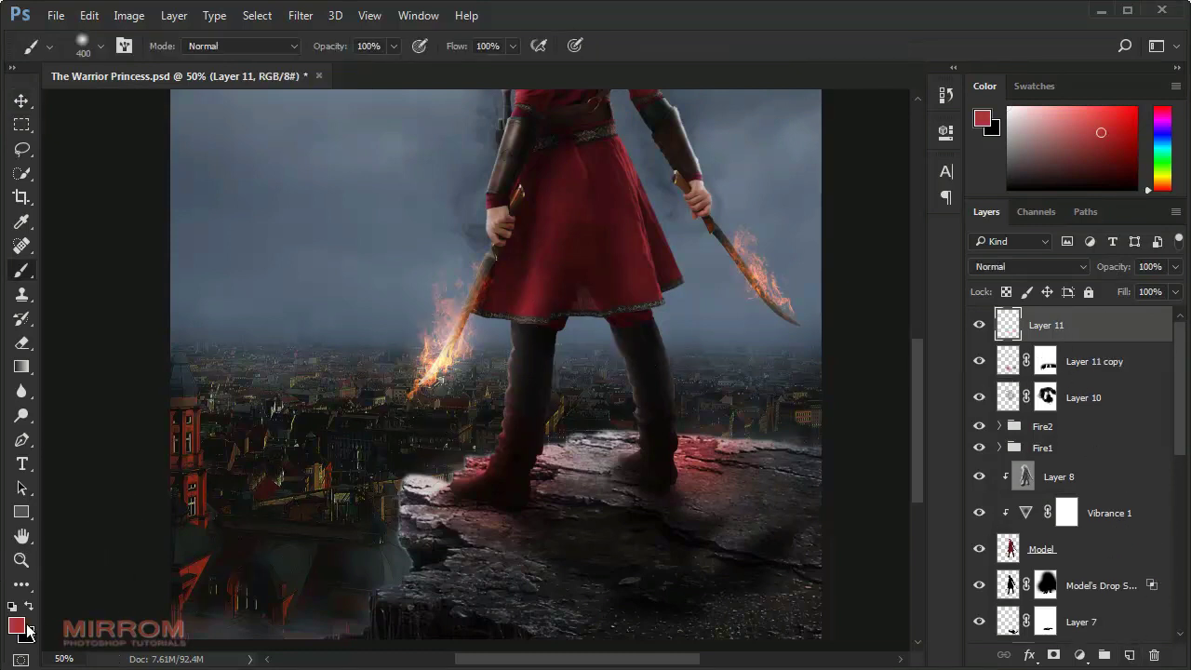
left_click(16, 624)
left_click(447, 349)
left_click_drag(782, 265, 808, 292)
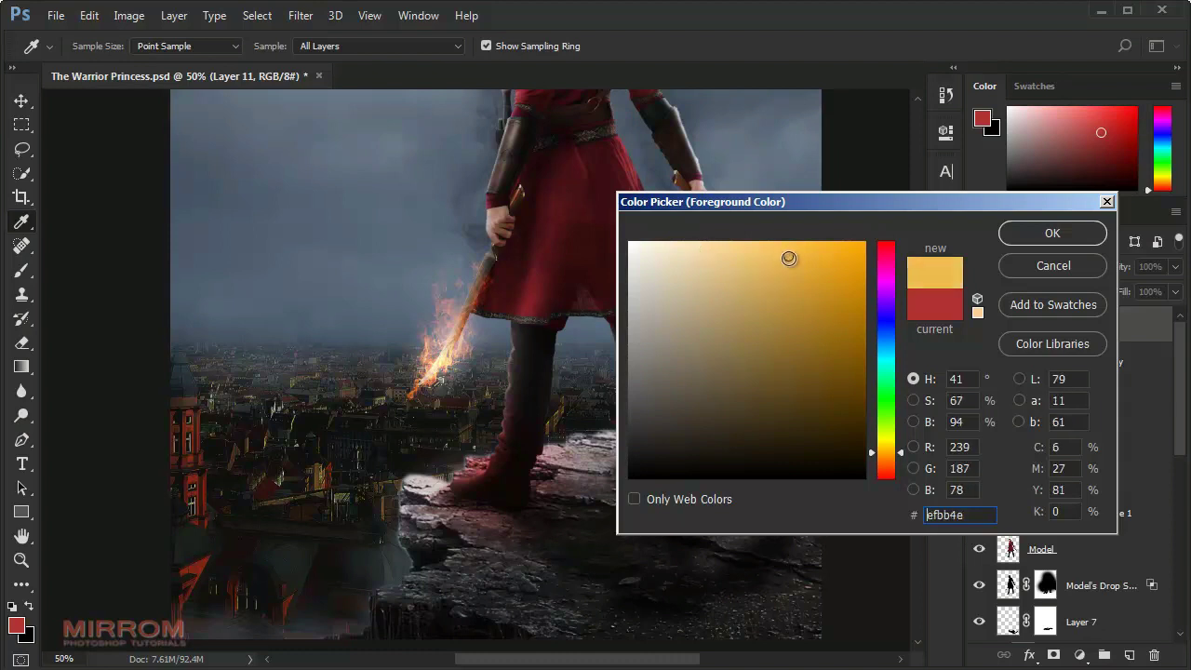
left_click_drag(886, 453, 886, 458)
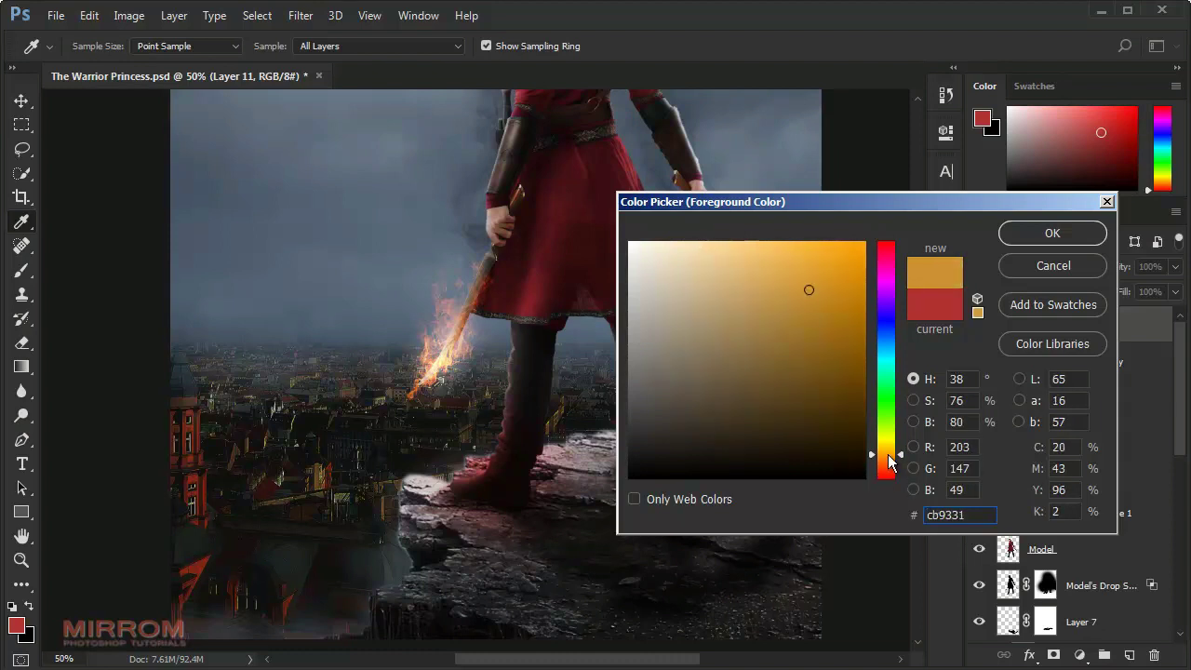
left_click(800, 268)
mouse_move(799, 268)
left_mouse_down()
mouse_move(790, 285)
mouse_move(800, 269)
left_mouse_up()
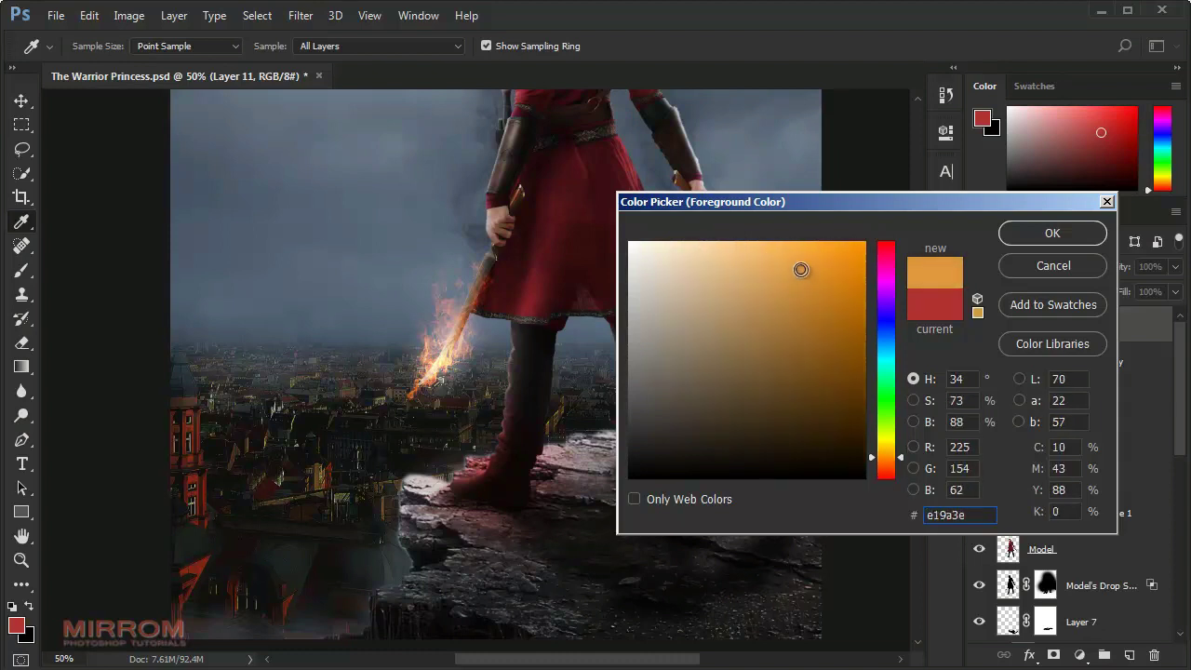
key("Return")
Step: Paint a soft orange dab, then scale and place it under the left boot
left_click(559, 373)
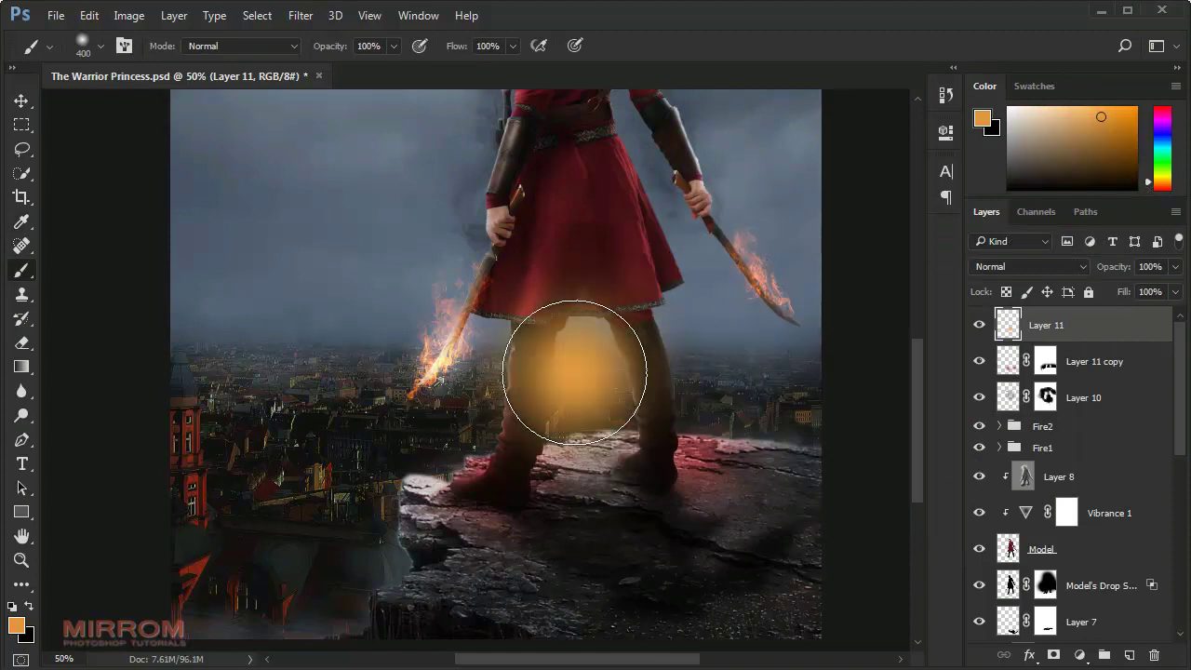
key("v")
left_click_drag(646, 363, 612, 426)
key("ctrl+t")
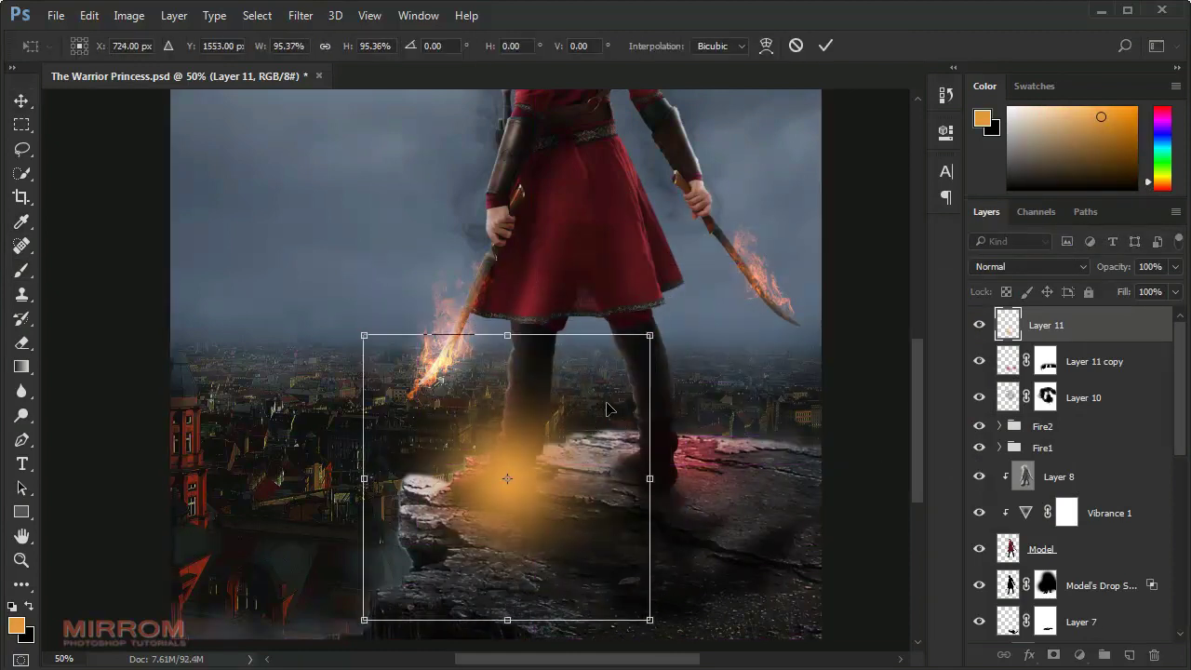
left_click_drag(659, 333, 612, 359)
mouse_move(625, 421)
left_mouse_down()
mouse_move(614, 430)
mouse_move(717, 452)
left_mouse_up()
key("Return")
Step: Place a shrunken copy of the orange glow under the right boot
key("ctrl+t")
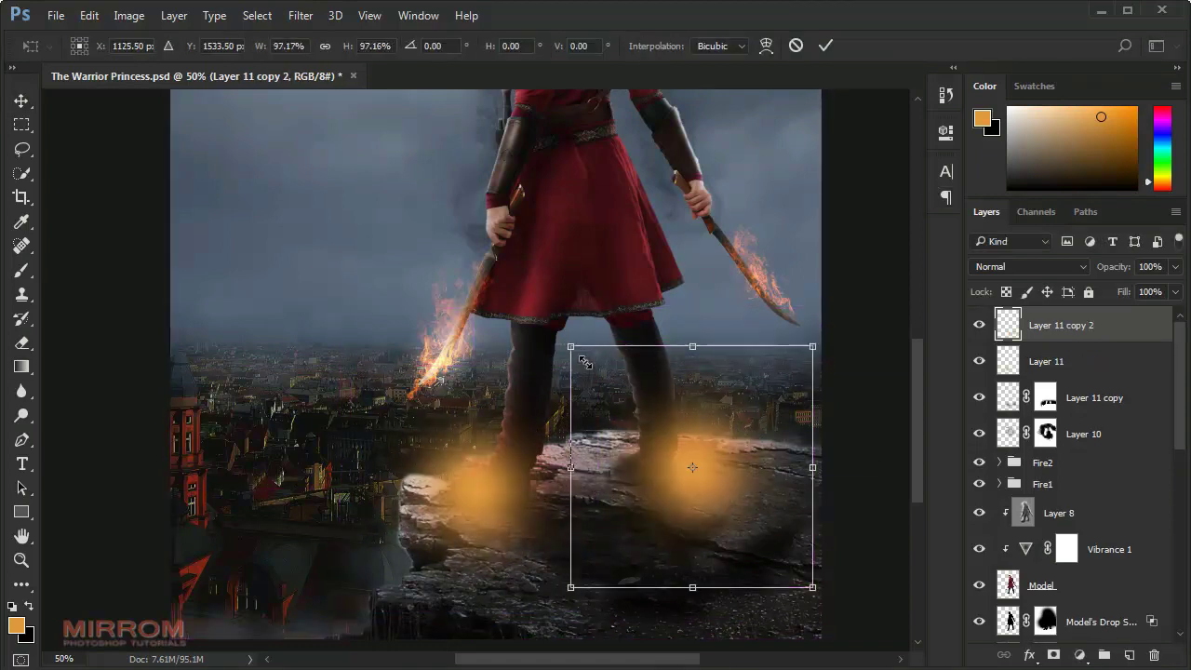
left_click_drag(572, 345, 606, 372)
left_click_drag(708, 416, 700, 397)
Step: Merge the two foot glows into one layer and try Overlay blending at lower opacity
key("Return")
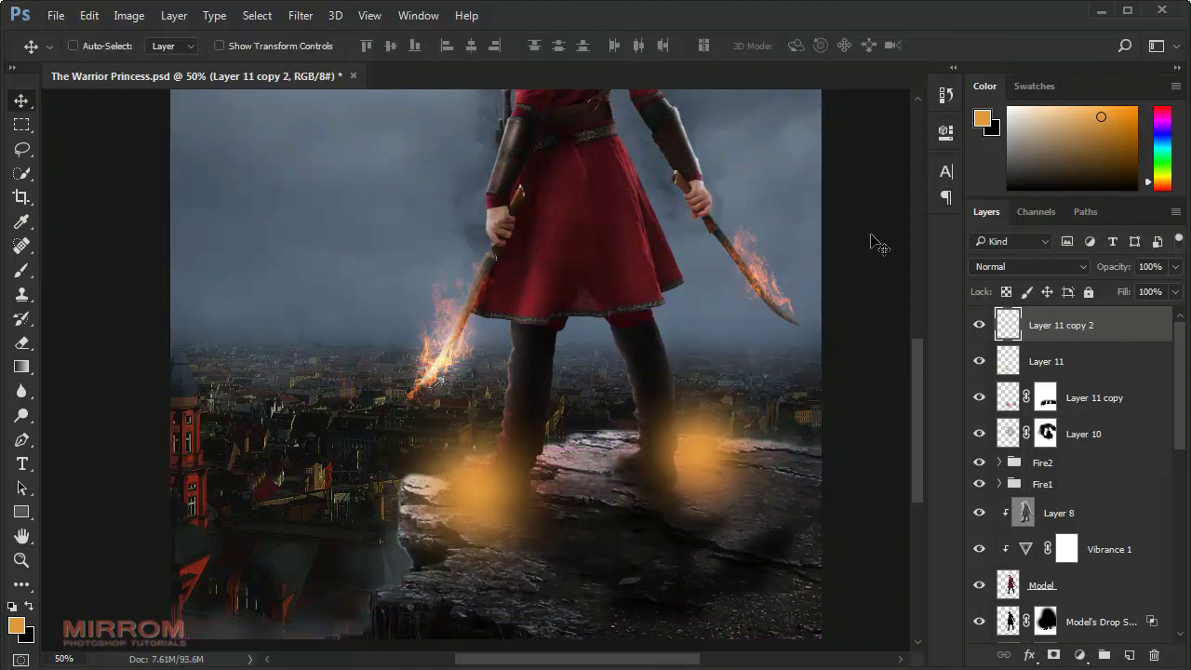
left_click(1062, 362, "shift")
key("ctrl+e")
left_click(1019, 267)
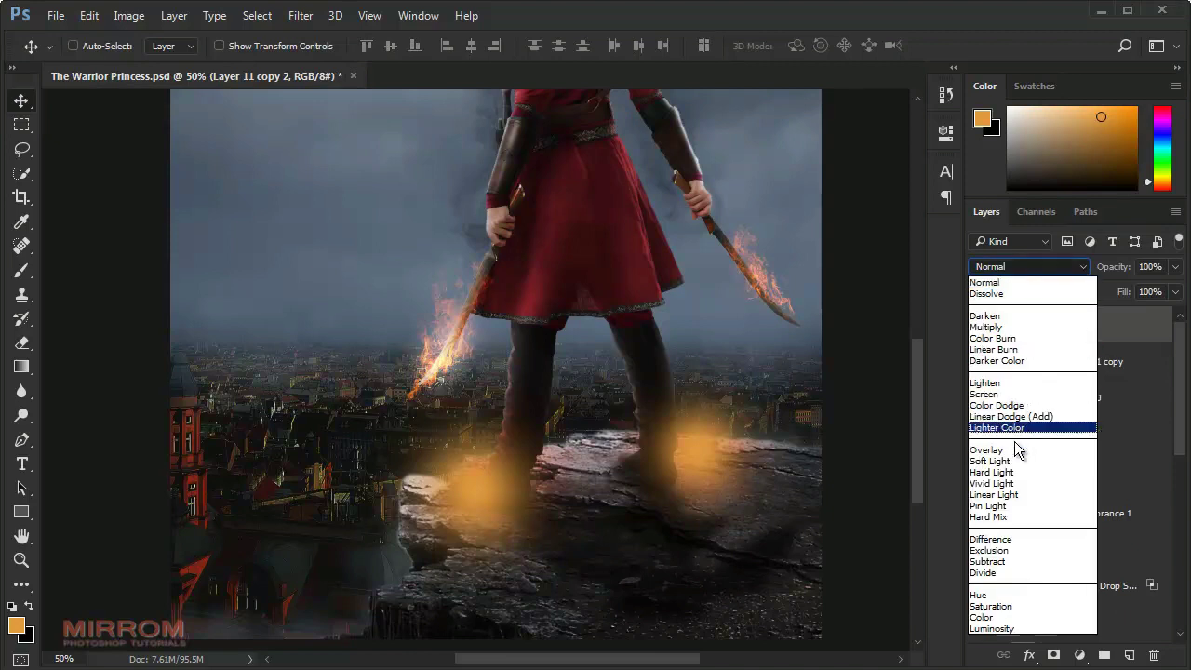
left_click(1015, 447)
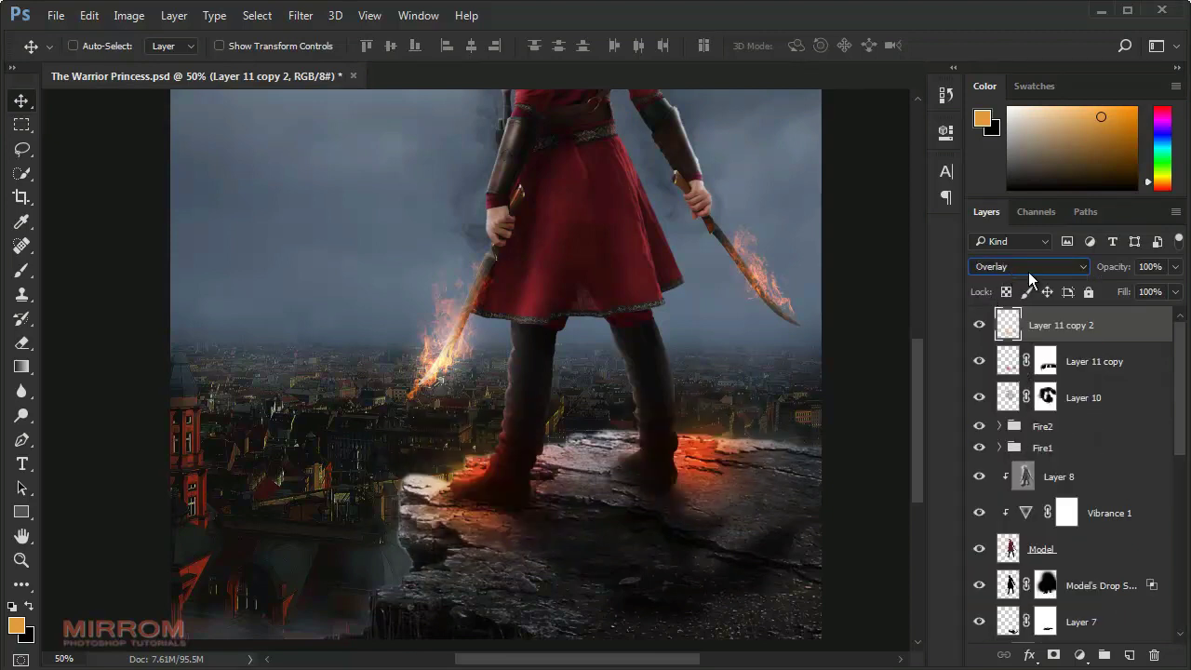
left_click_drag(1120, 270, 1108, 270)
Step: Switch the merged glow to Soft Light at 59%, set Layer 11 copy to 71%, and add a mask
left_click(1029, 267)
left_click(1005, 462)
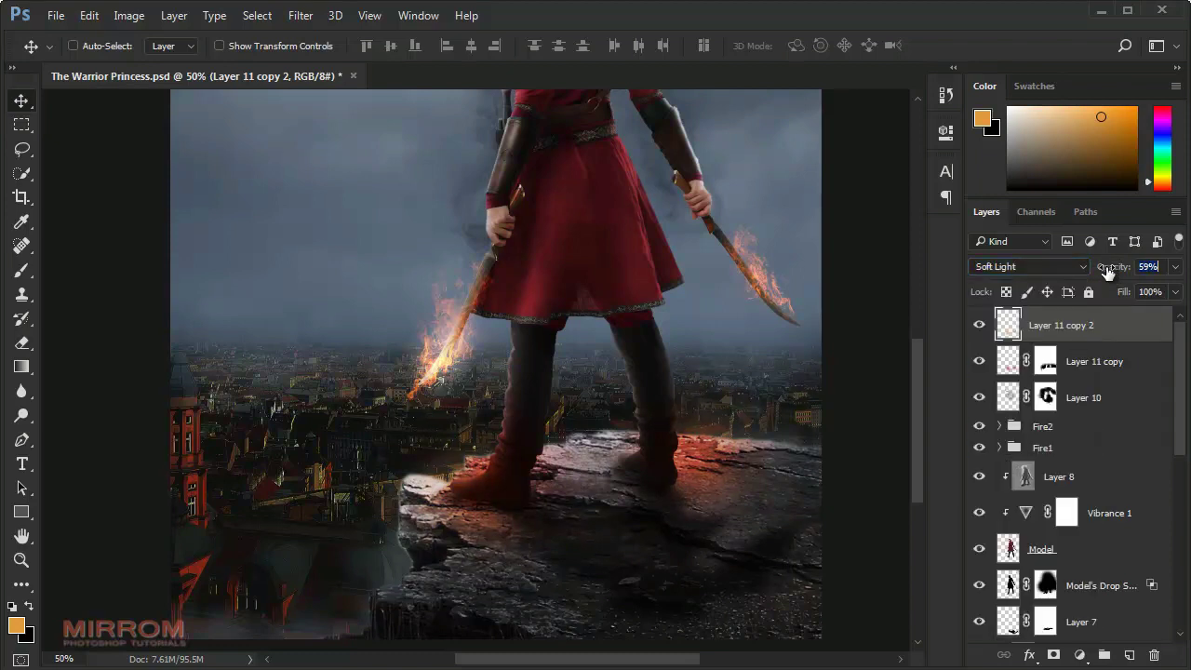
left_click(1096, 359)
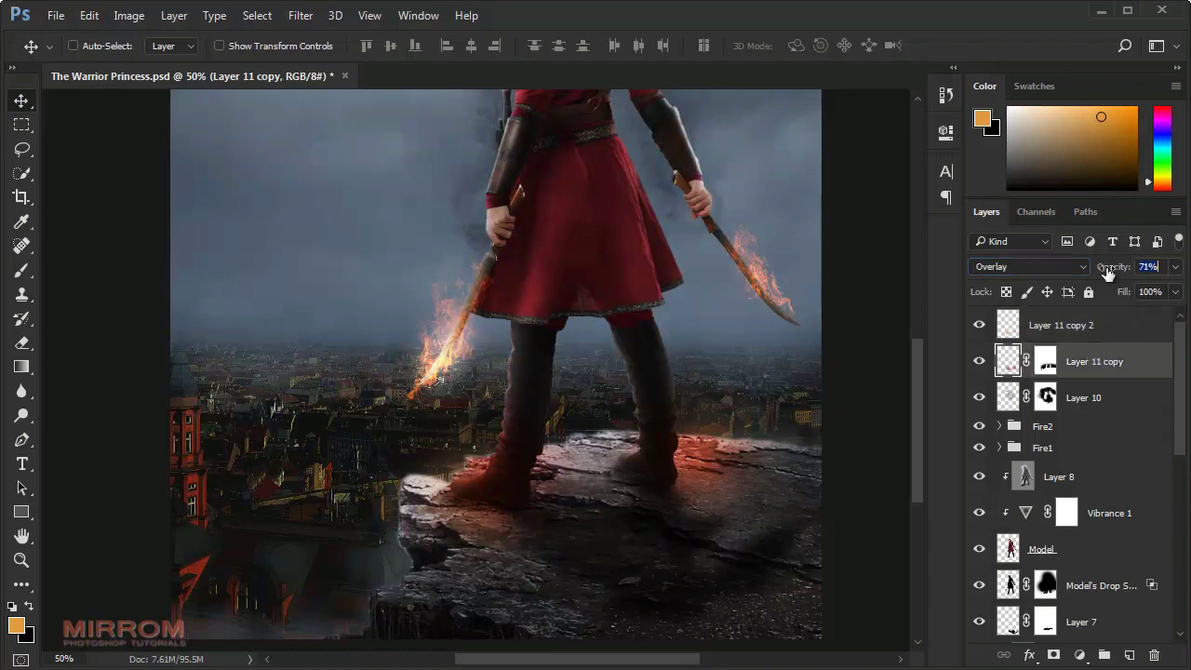
left_click(1096, 337)
left_click(1056, 659)
scroll(1033, 568, "down", 3)
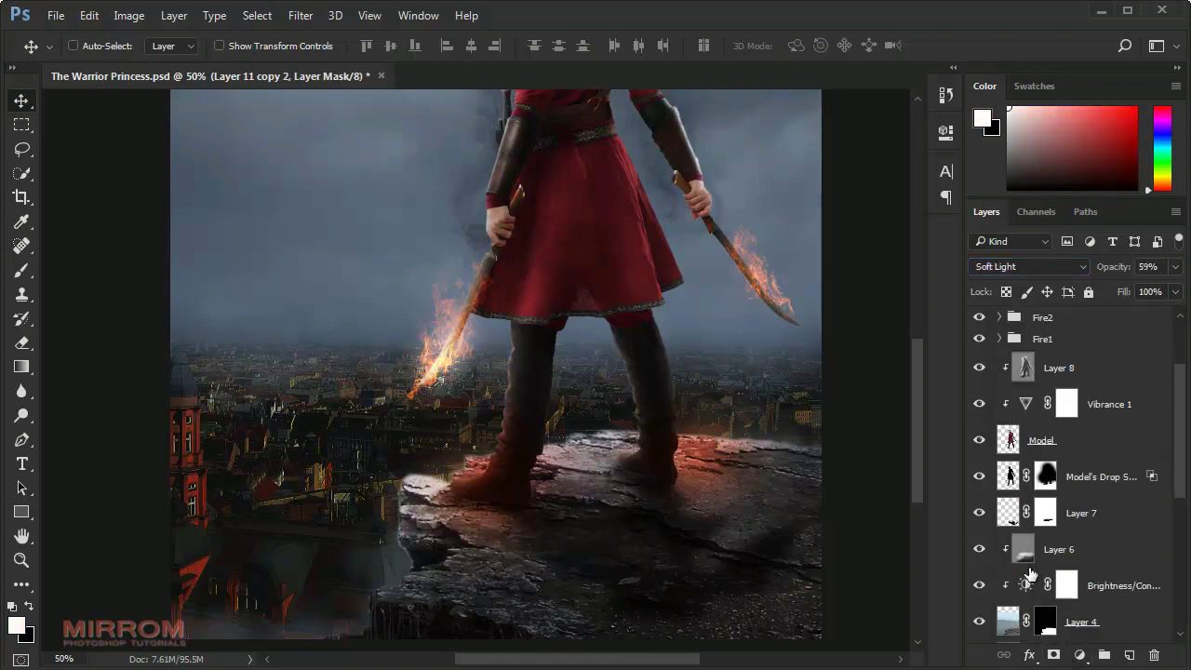
scroll(1033, 572, "down", 1)
Step: Using the inverted rock selection, mask out the glow spilling below the rock edge
left_click(1046, 585, "ctrl")
key("ctrl+shift+i")
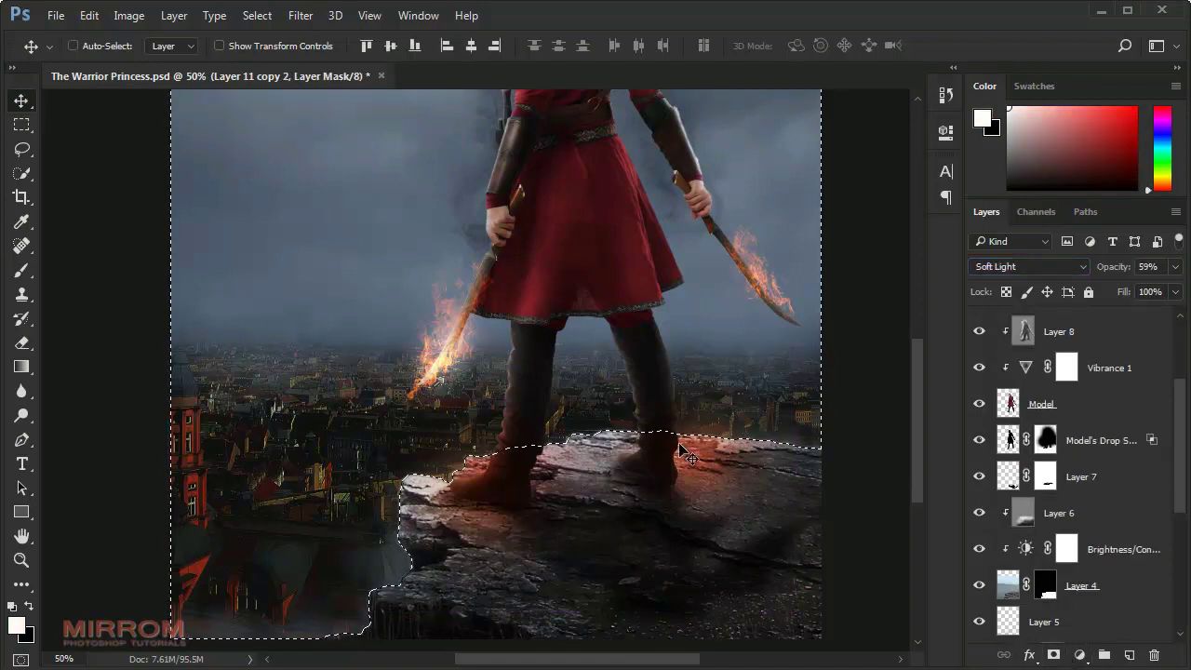
key("b")
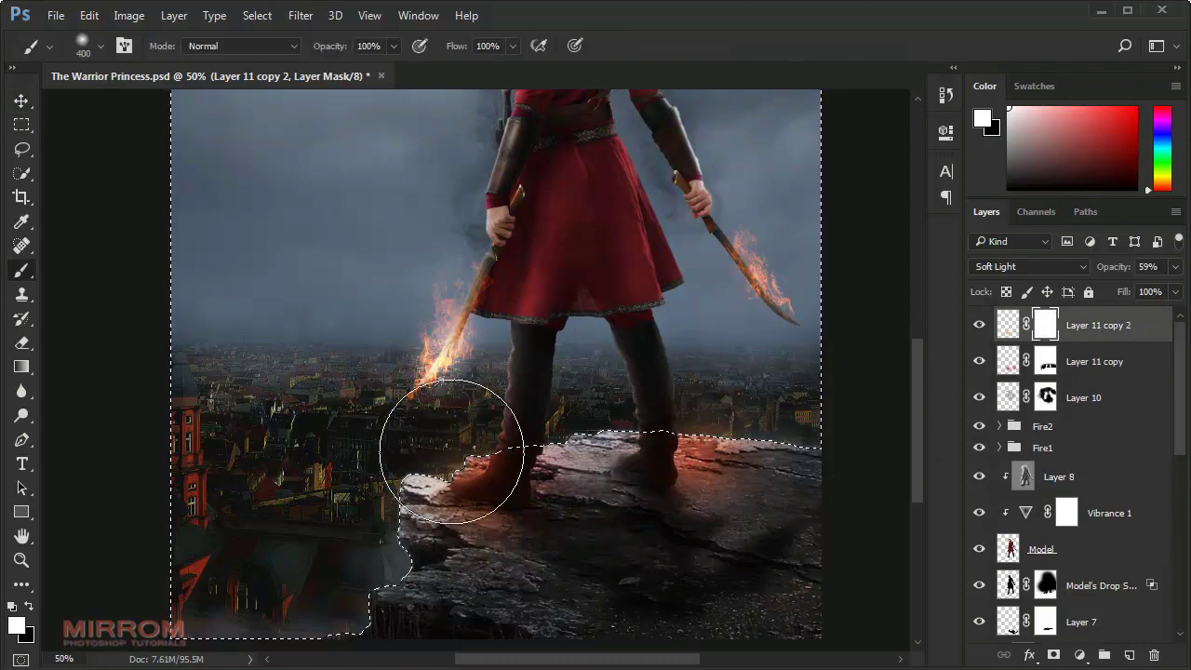
left_click(31, 610)
mouse_move(326, 478)
left_mouse_down()
mouse_move(785, 426)
mouse_move(478, 412)
left_mouse_up()
Step: Paint white inside the model selection to restore the glow on the boots, then deselect
left_click(1009, 549, "ctrl")
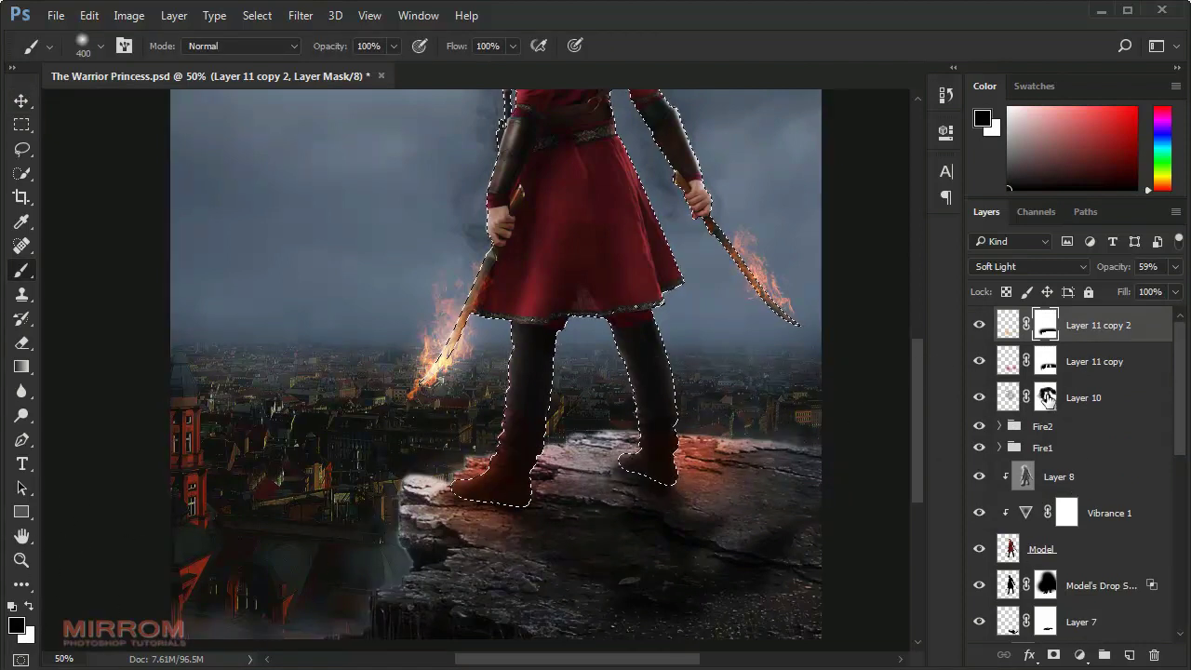
key("x")
left_click_drag(605, 424, 749, 534)
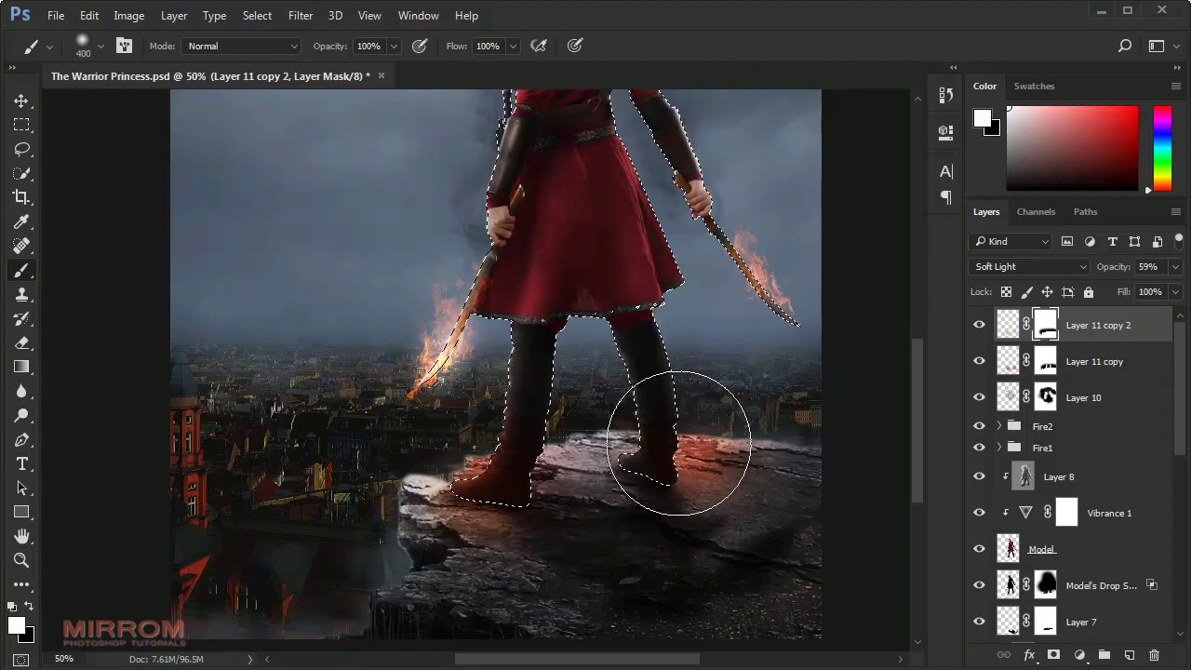
key("ctrl+d")
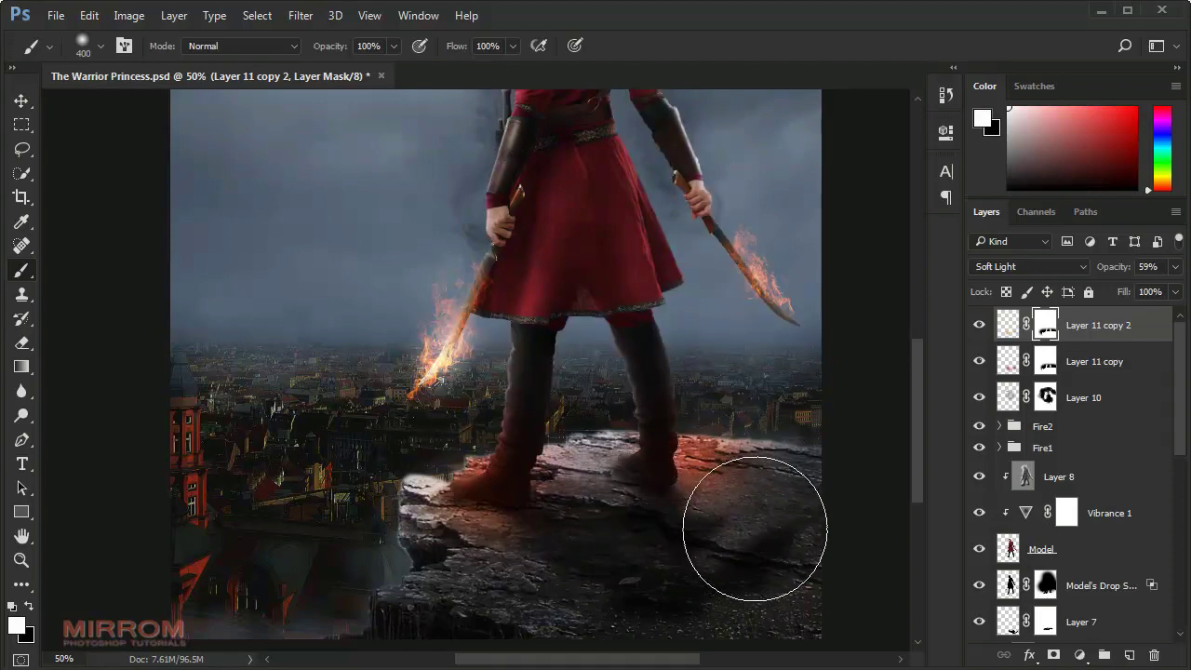
key("v")
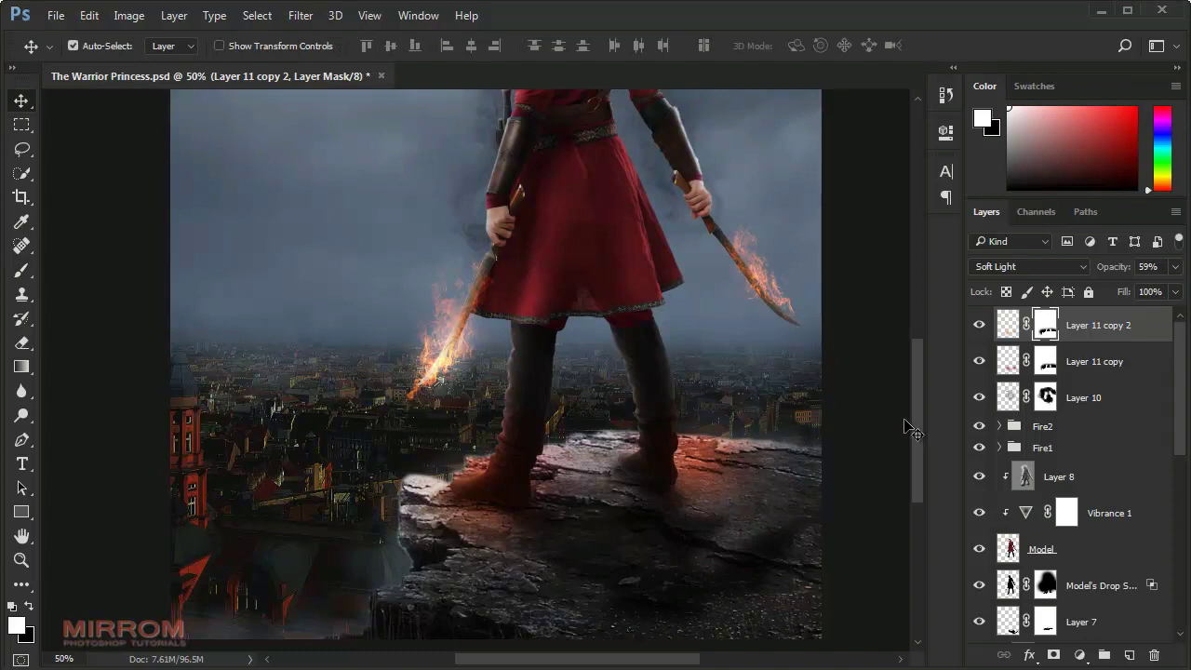
key("ctrl+0")
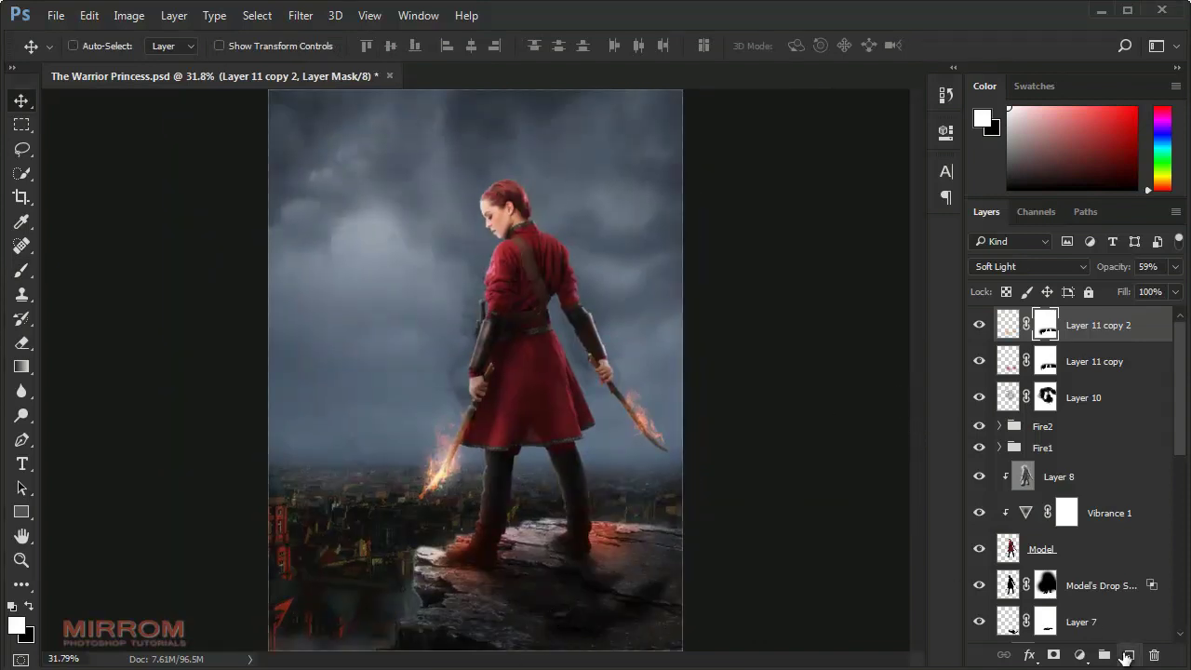
Step: On a new layer, paint a soft white sky glow, enlarged and moved up-left
left_click(1126, 657)
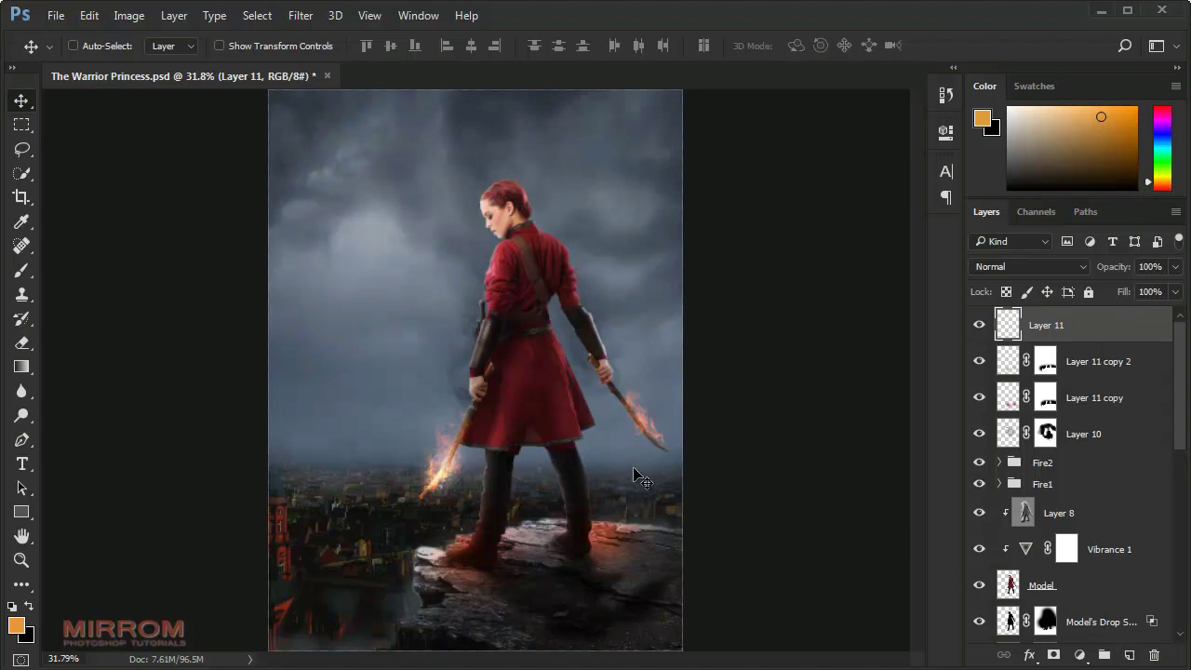
key("d")
key("x")
key("b")
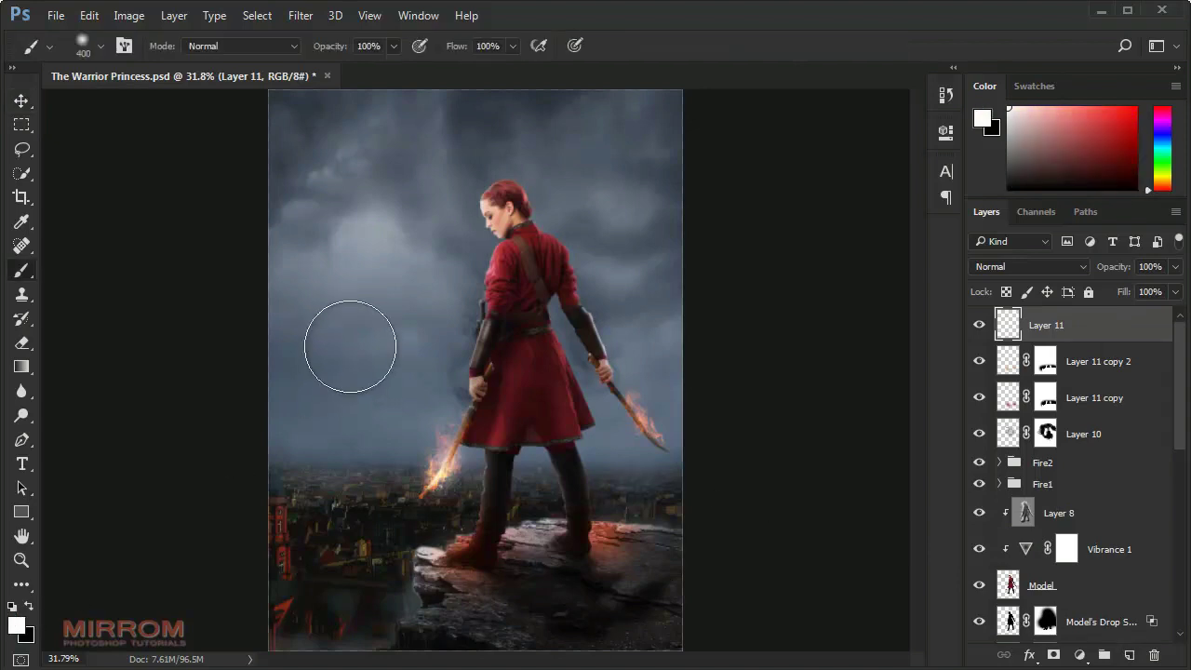
left_click(377, 243)
key("v")
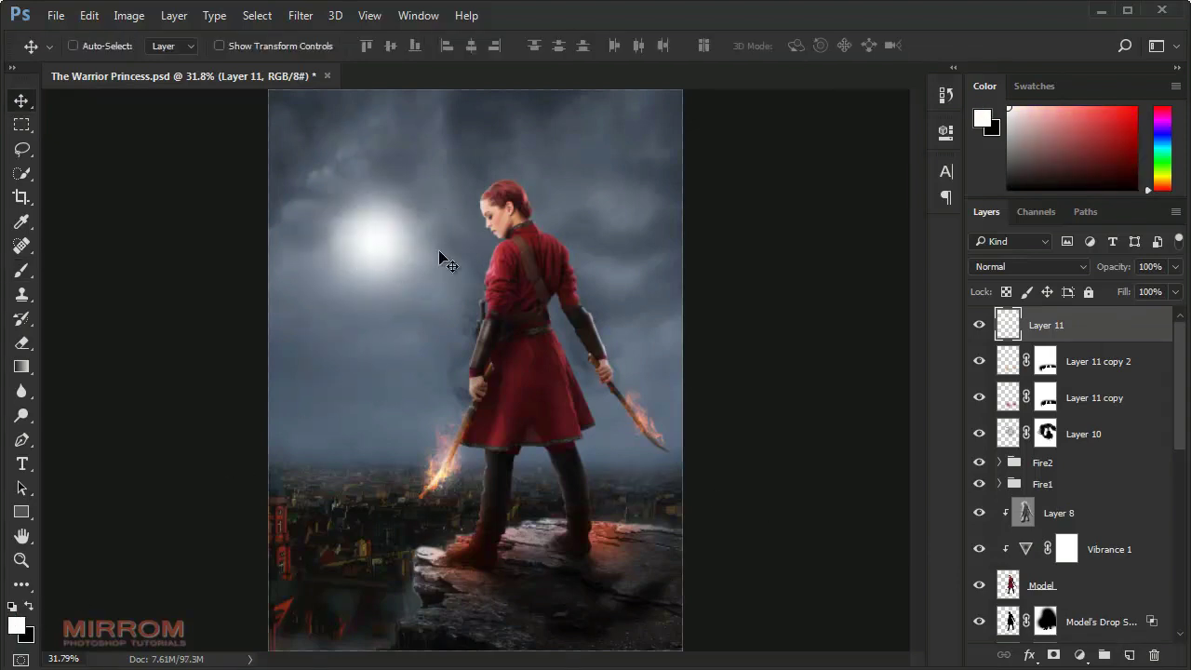
key("ctrl+t")
left_click_drag(474, 338, 505, 387)
left_click_drag(432, 294, 418, 269)
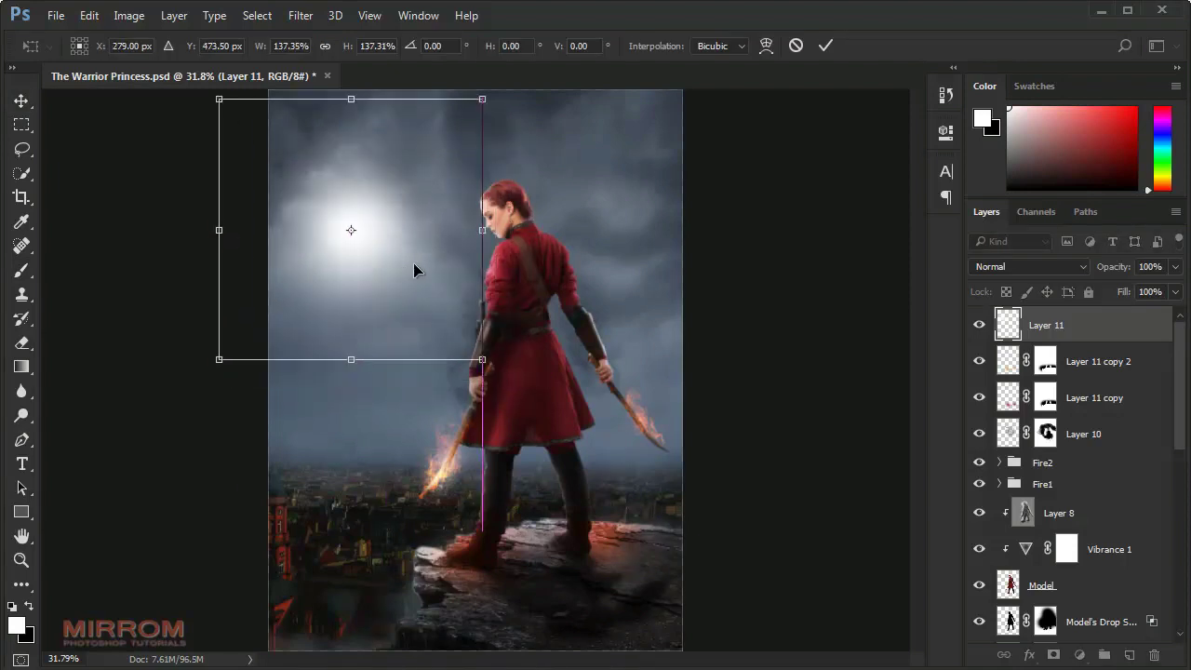
left_click_drag(478, 359, 513, 394)
left_click(826, 45)
Step: Set the sky glow to Soft Light, then add an enlarged Overlay copy at 86%
left_click(1005, 268)
left_click(1012, 467)
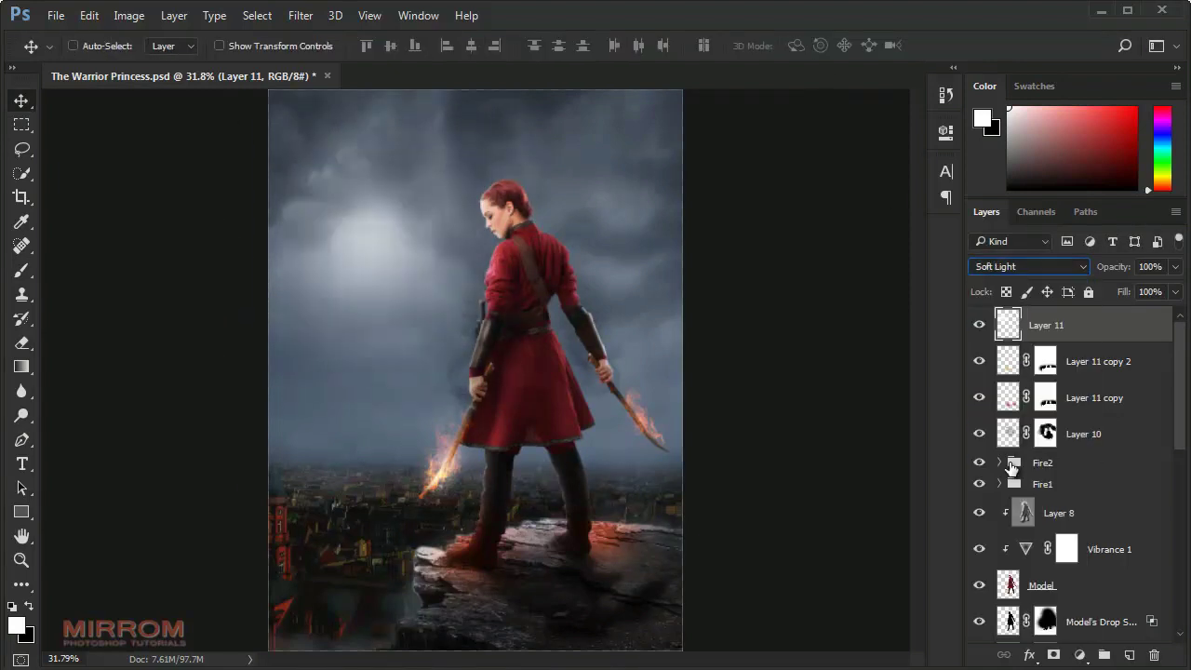
key("ctrl+j")
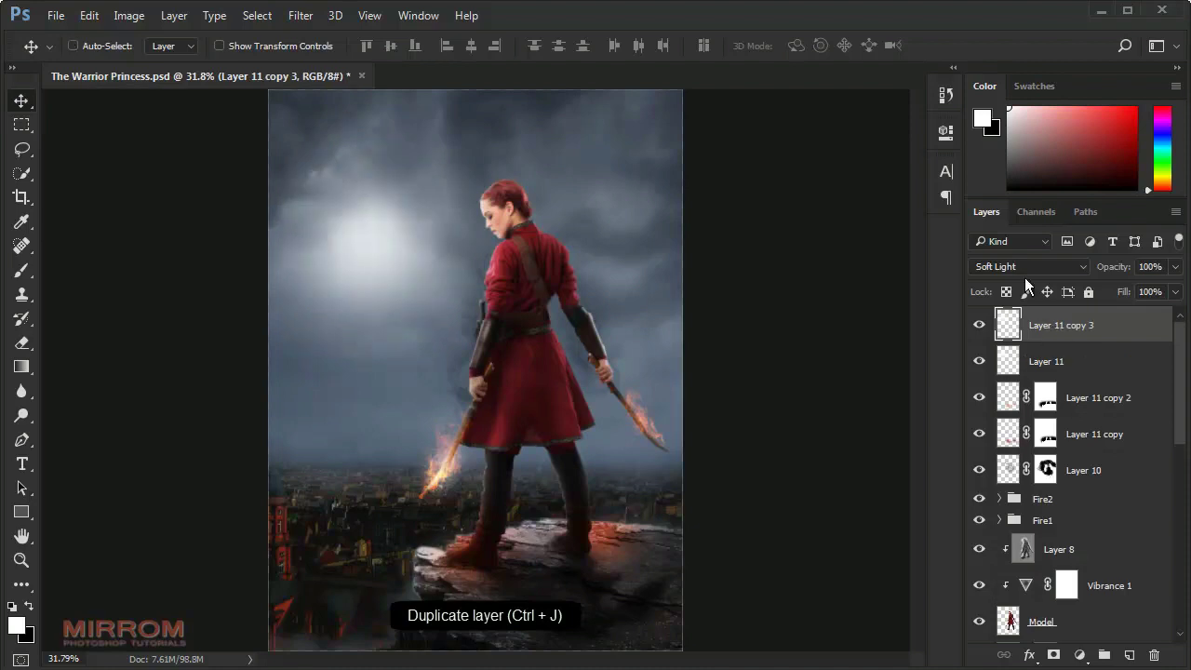
left_click(1025, 277)
left_click(1004, 451)
key("ctrl+t")
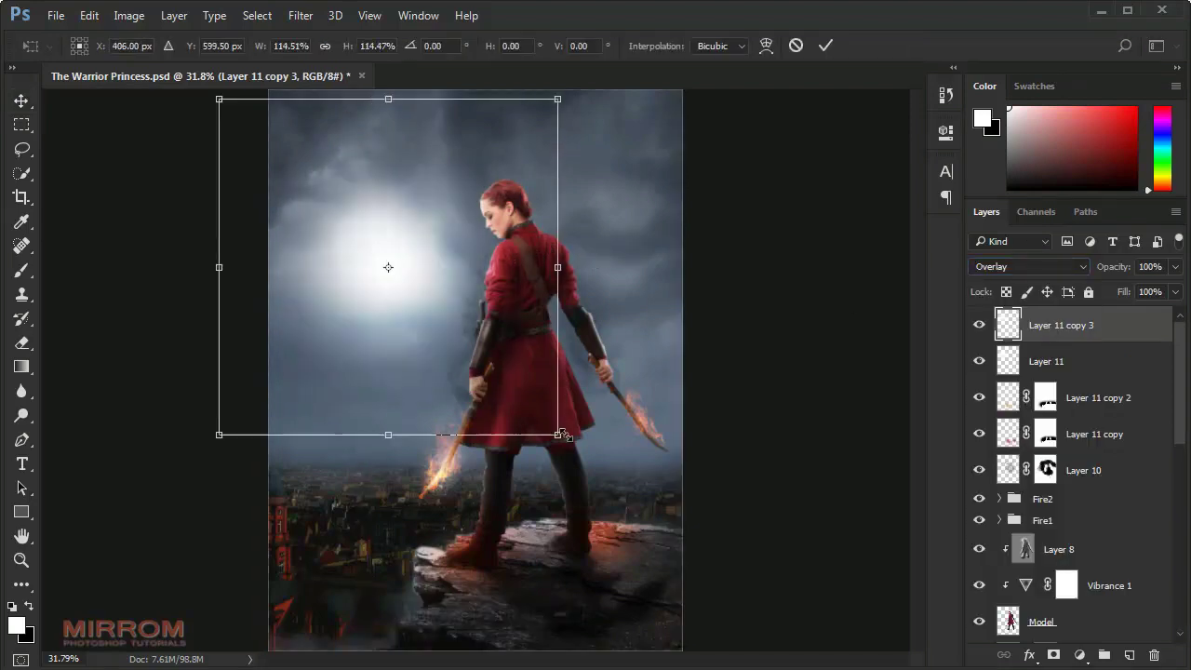
mouse_move(495, 347)
left_mouse_down()
mouse_move(464, 312)
mouse_move(491, 381)
left_mouse_up()
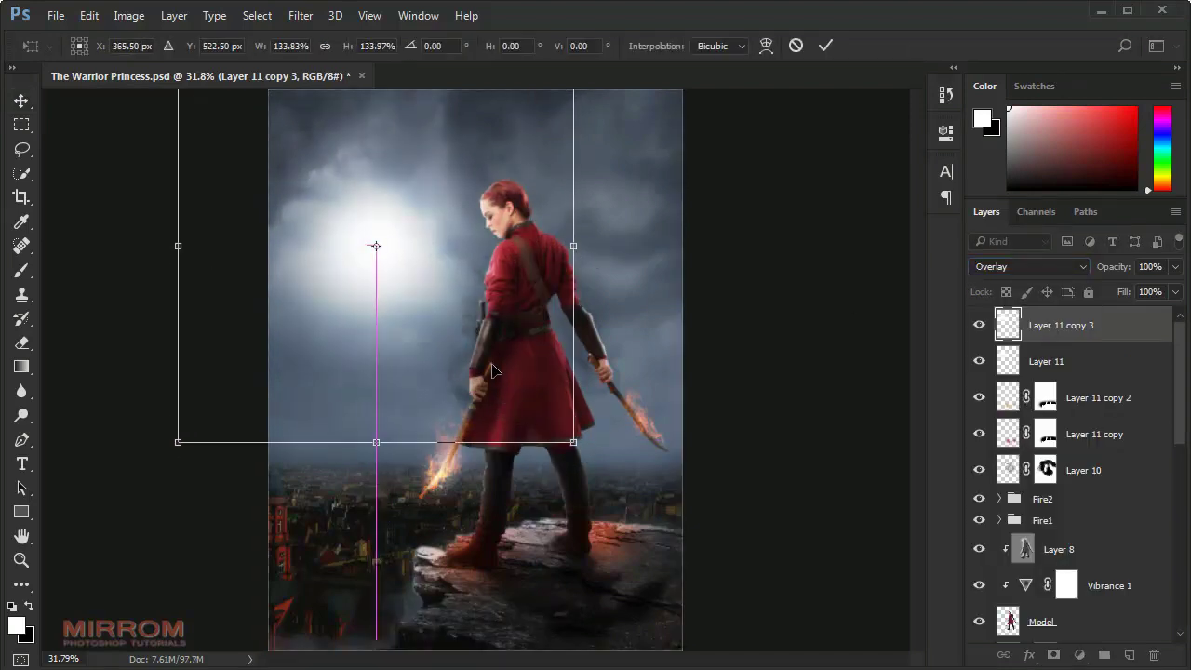
key("Return")
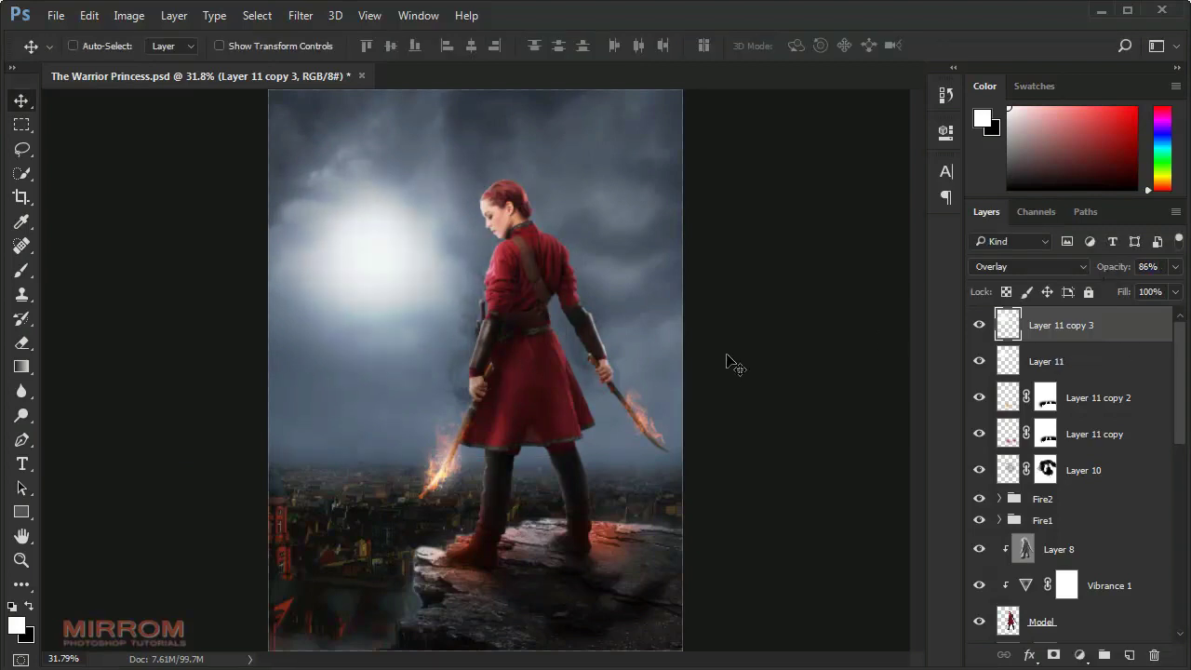
scroll(457, 314, "up", 1)
scroll(457, 313, "up", 1)
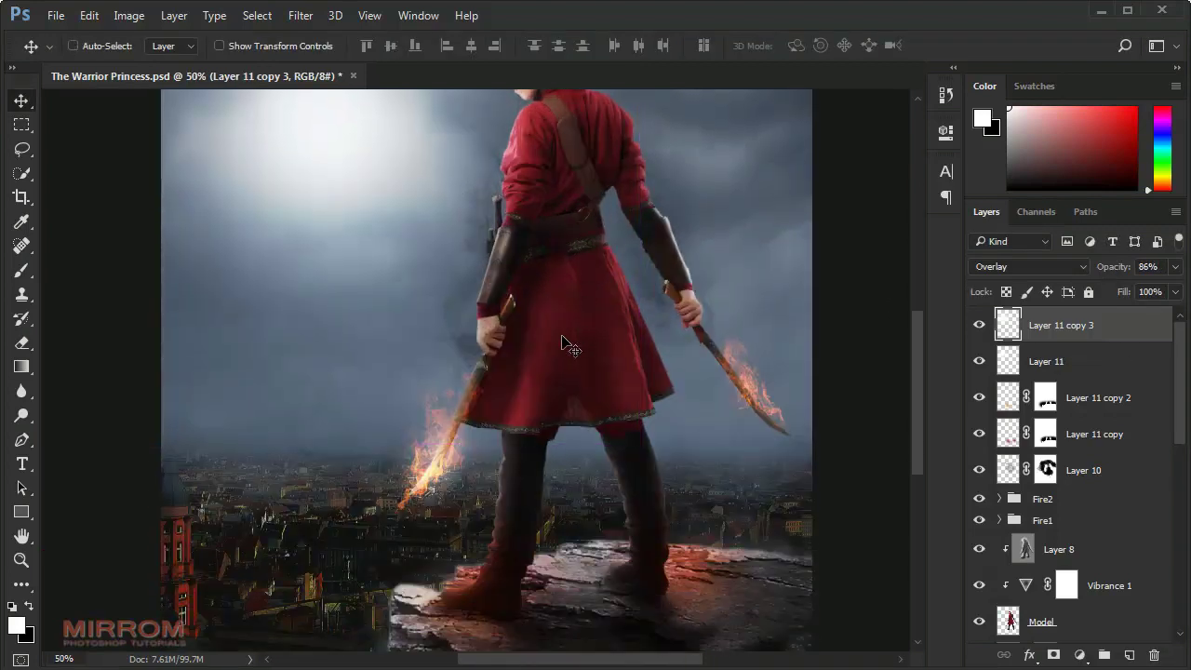
scroll(564, 344, "up", 1)
scroll(564, 344, "up", 1)
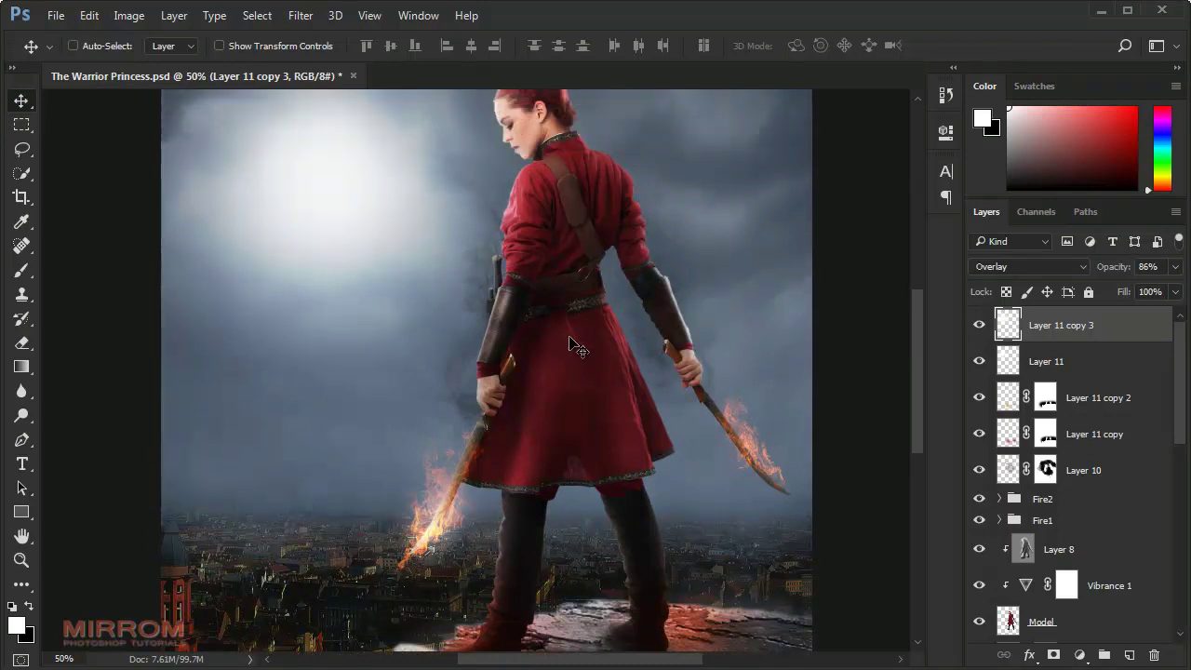
scroll(571, 340, "up", 1)
scroll(571, 340, "up", 1)
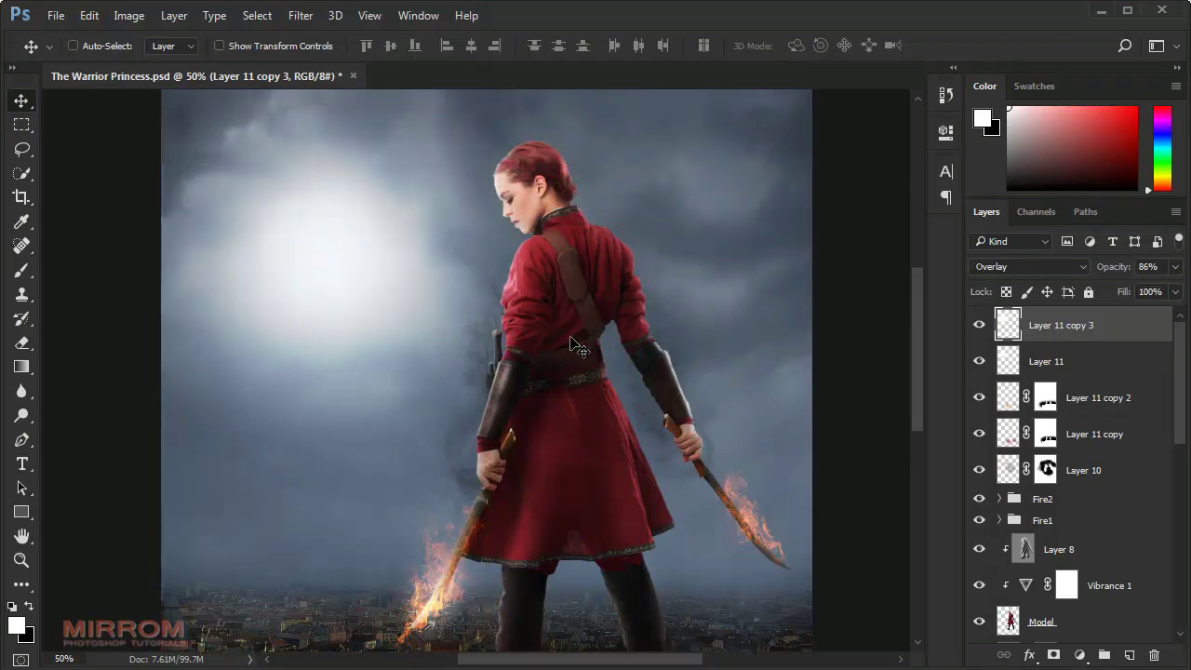
key("ctrl+0")
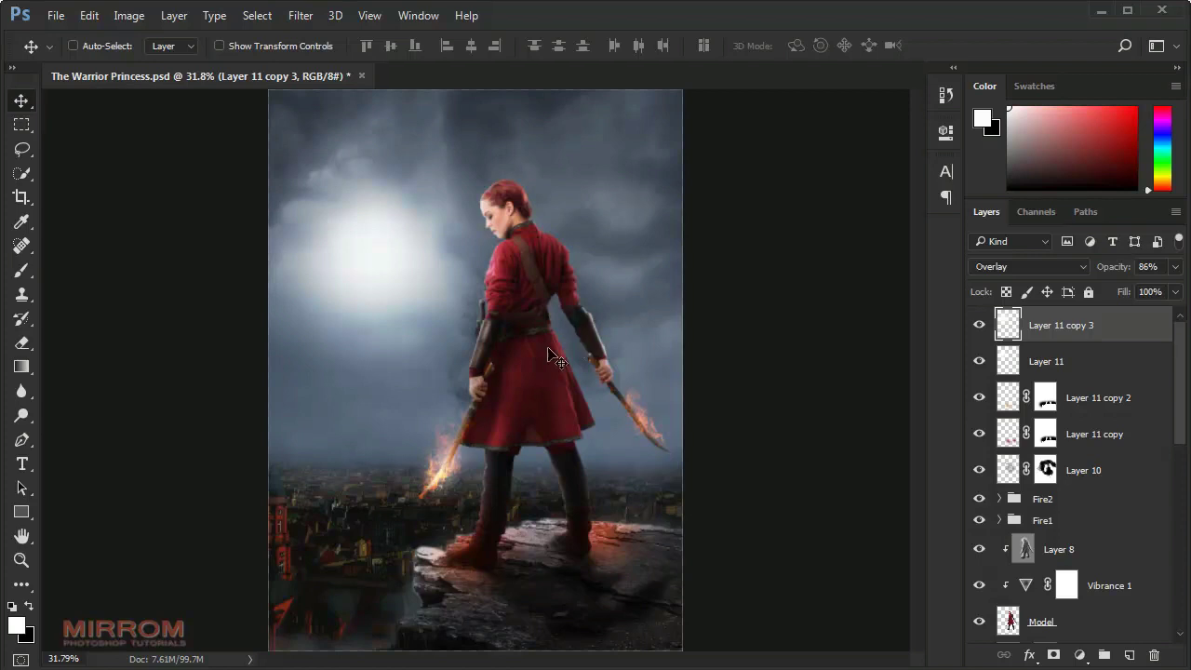
Step: Add a gradient fill layer and set its left stop to bright orange
left_click(1082, 655)
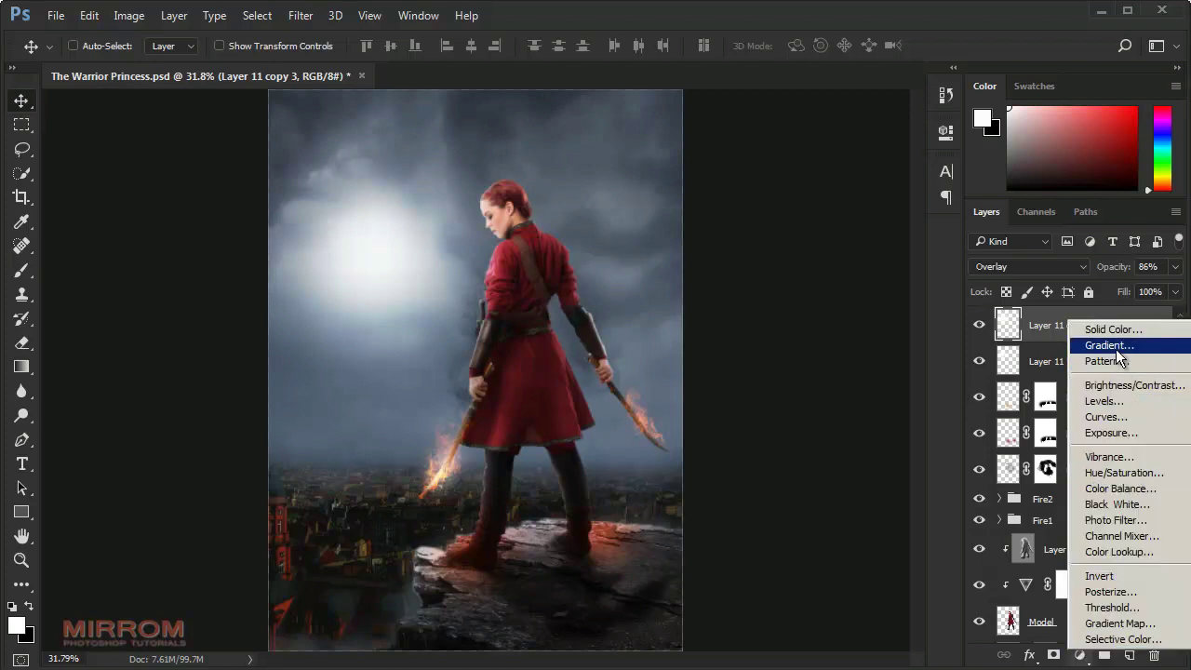
left_click(1116, 349)
left_click(714, 222)
left_click(465, 393)
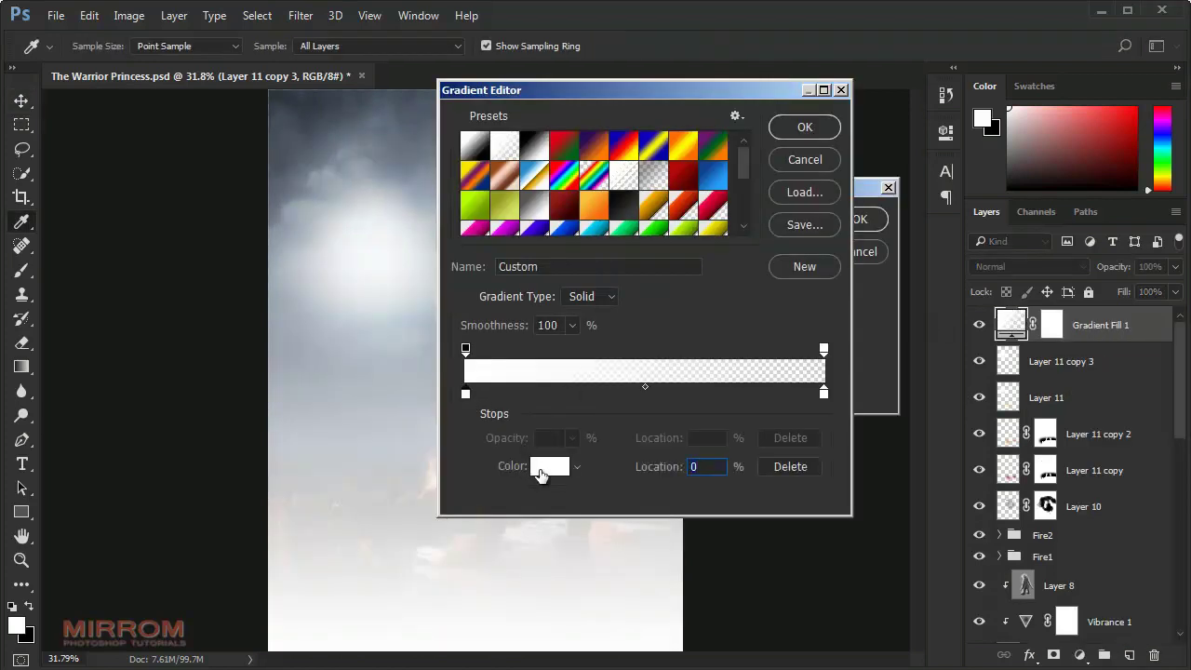
left_click(543, 467)
left_click_drag(861, 437, 806, 355)
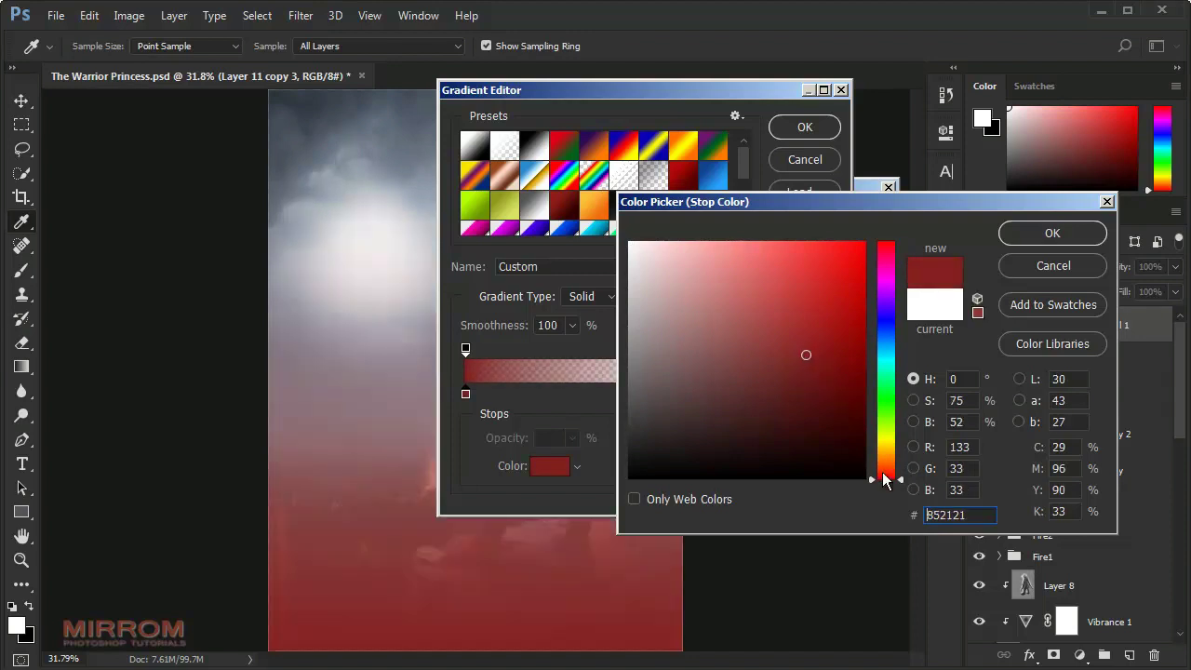
left_click_drag(878, 479, 878, 458)
left_click_drag(792, 348, 838, 250)
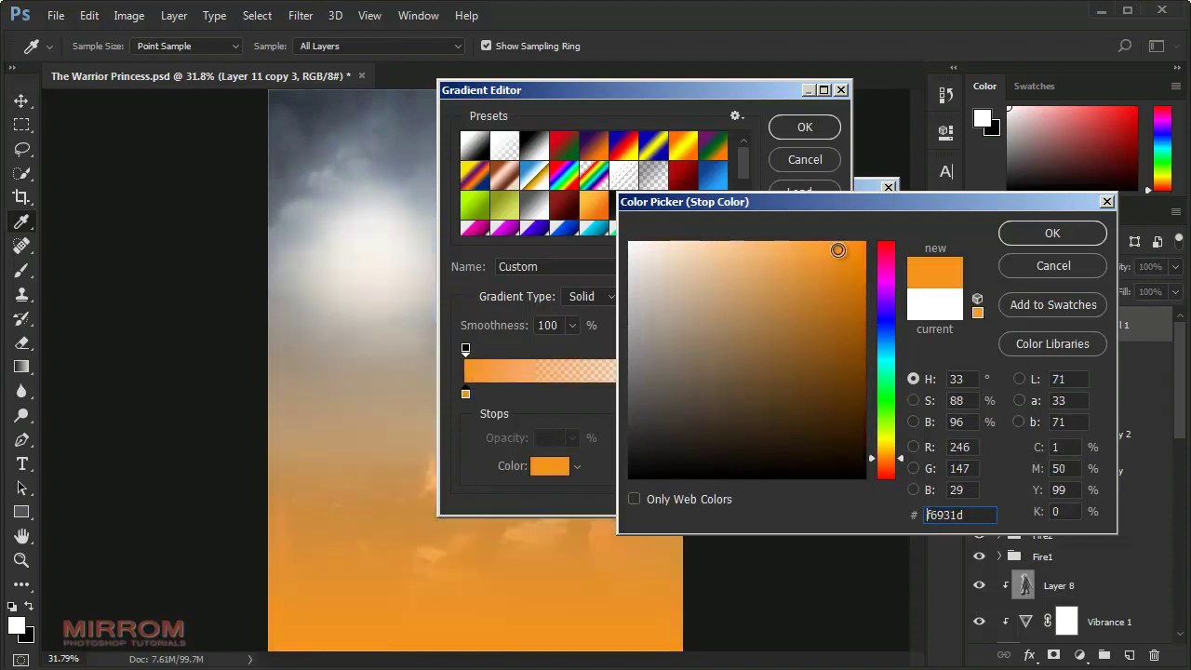
left_click(1037, 235)
Step: Set the gradient's right stop to grey a5a5a5 and accept the gradient
left_click(825, 394)
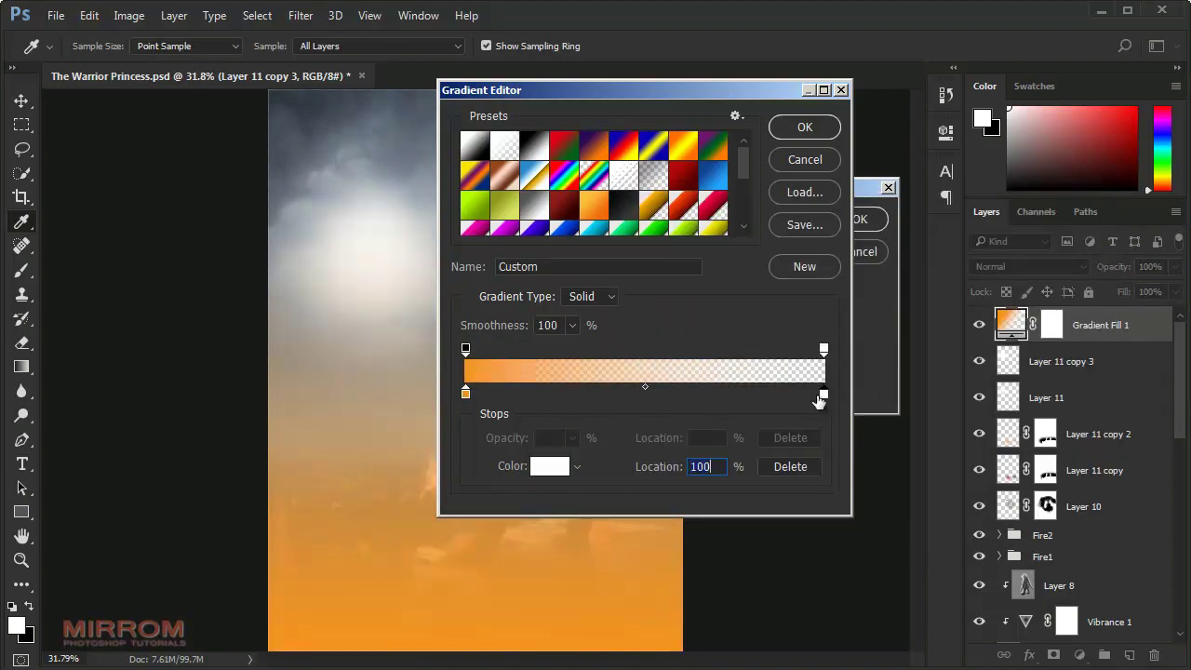
left_click(557, 467)
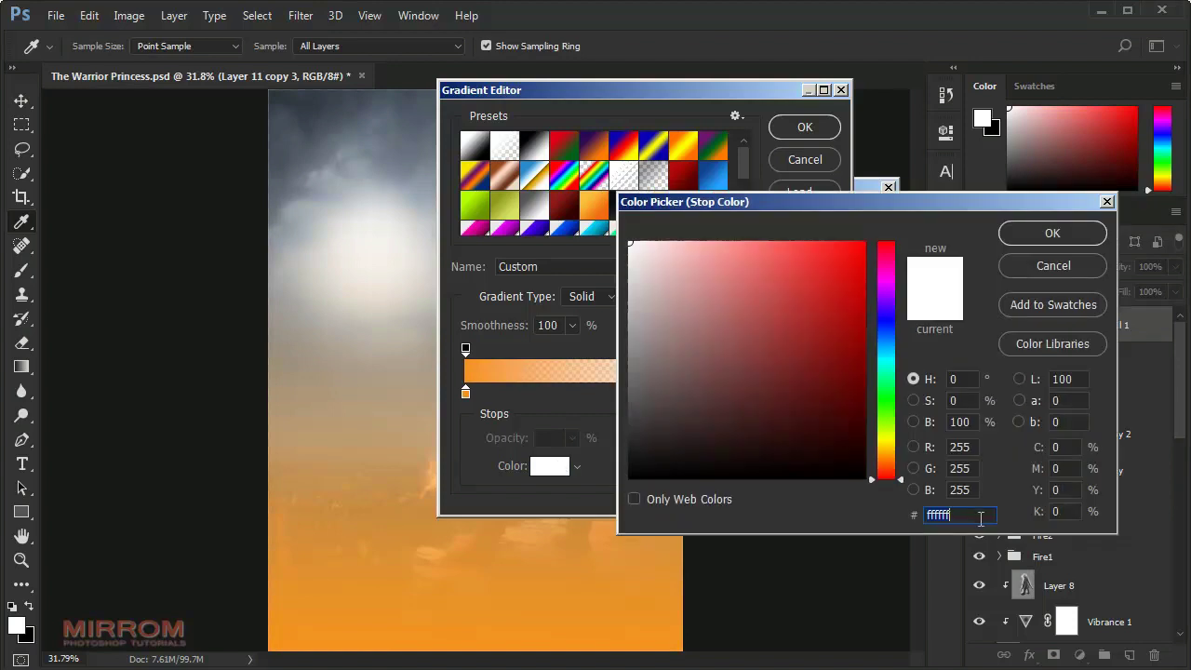
type("a5a5a5")
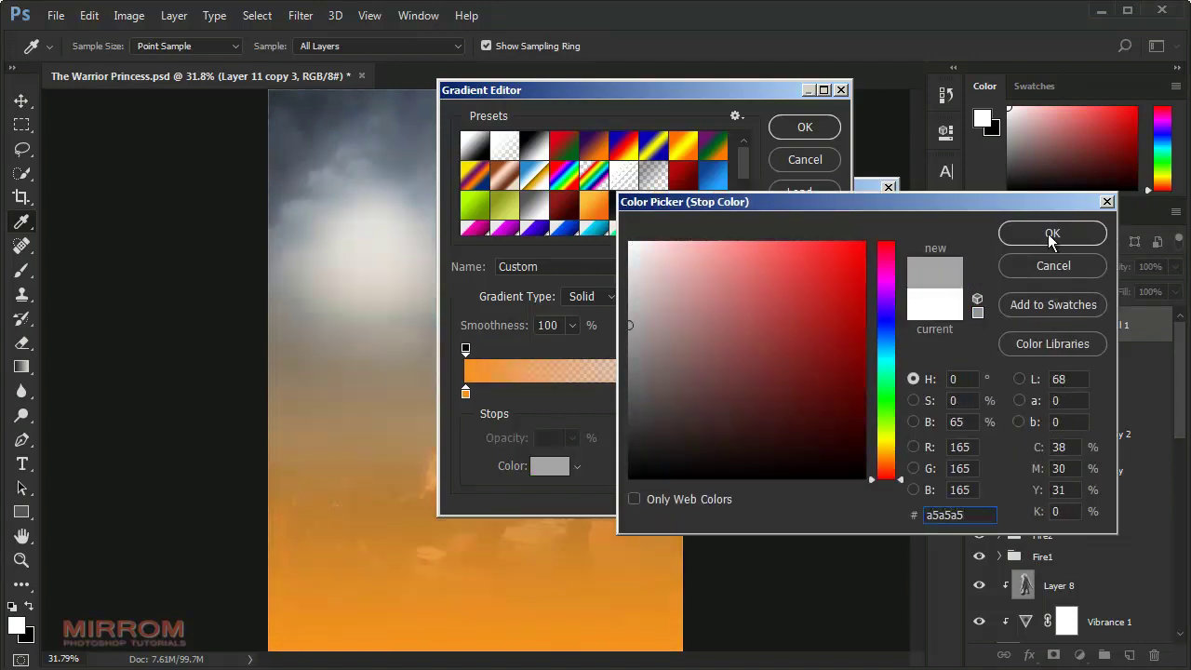
left_click(1052, 234)
left_click(805, 126)
Step: Make the gradient Radial at scale 140, centred on the sun at upper left
left_click(716, 248)
left_click(721, 267)
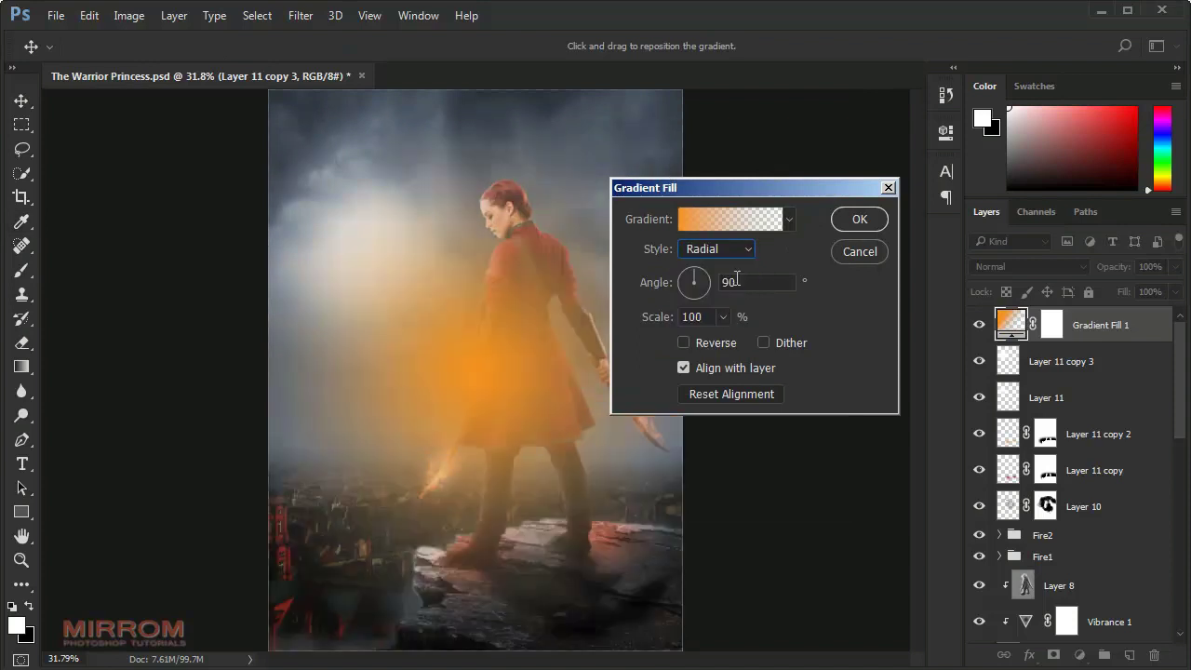
left_click_drag(600, 348, 364, 249)
mouse_move(643, 317)
left_mouse_down()
mouse_move(674, 321)
mouse_move(656, 319)
left_mouse_up()
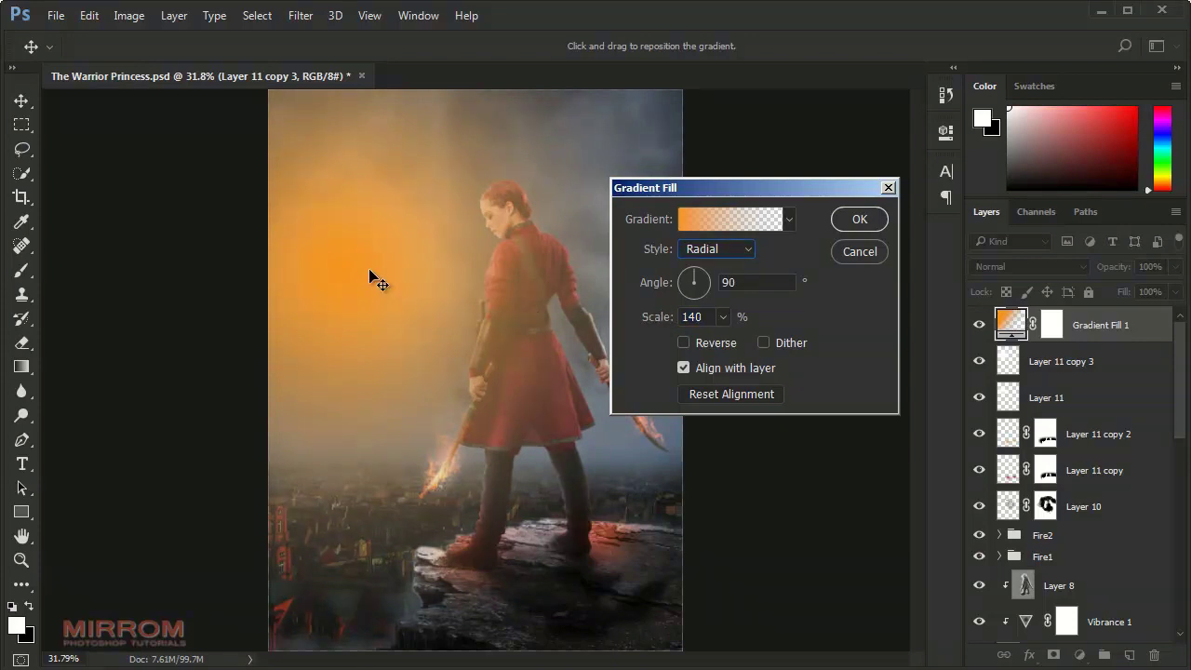
mouse_move(369, 276)
left_mouse_down()
mouse_move(404, 263)
mouse_move(391, 265)
left_mouse_up()
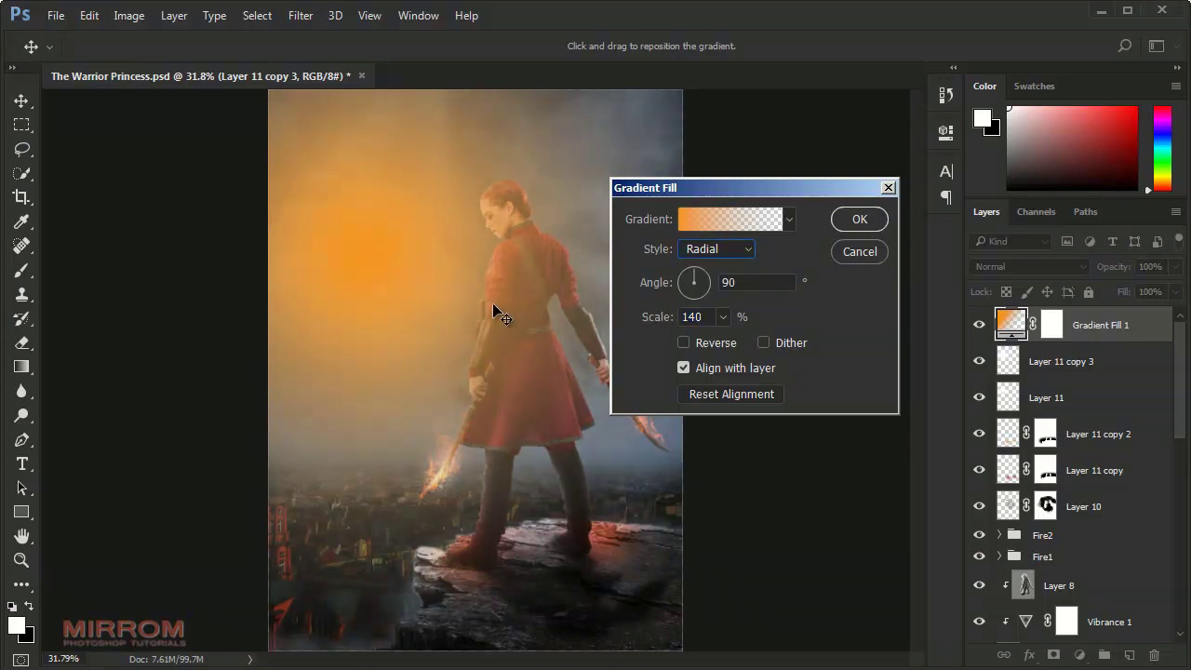
left_click(855, 226)
Step: Blend Gradient Fill 1 in Color mode at 53% opacity and compare it on and off
left_click(1010, 265)
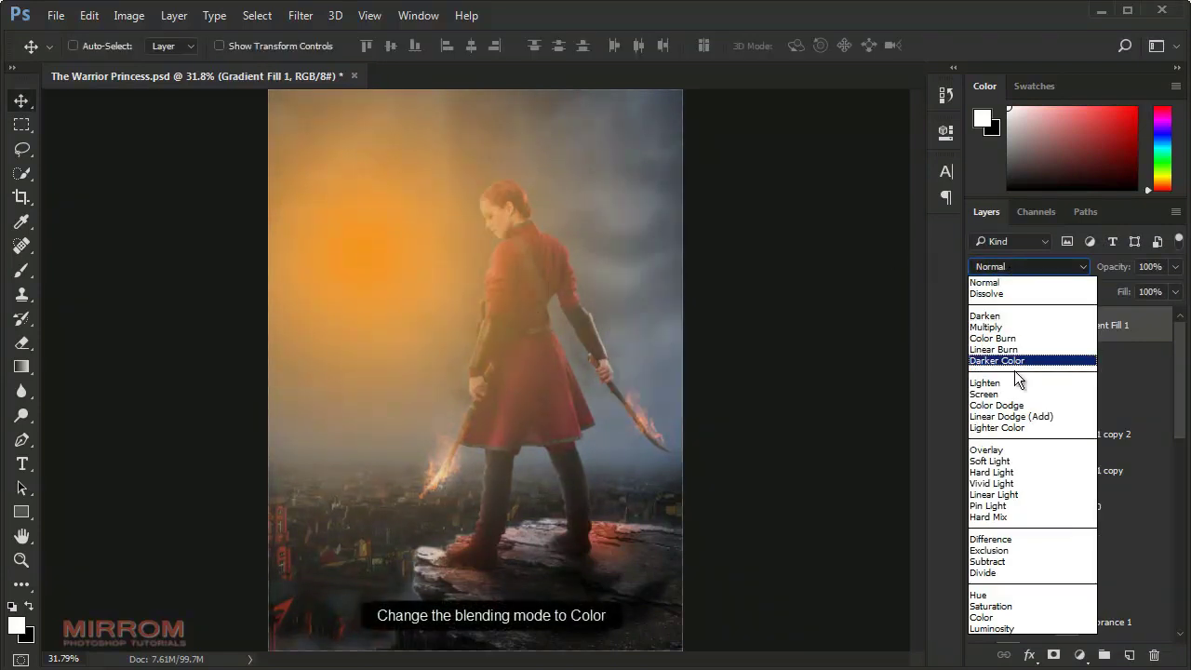
left_click(1010, 619)
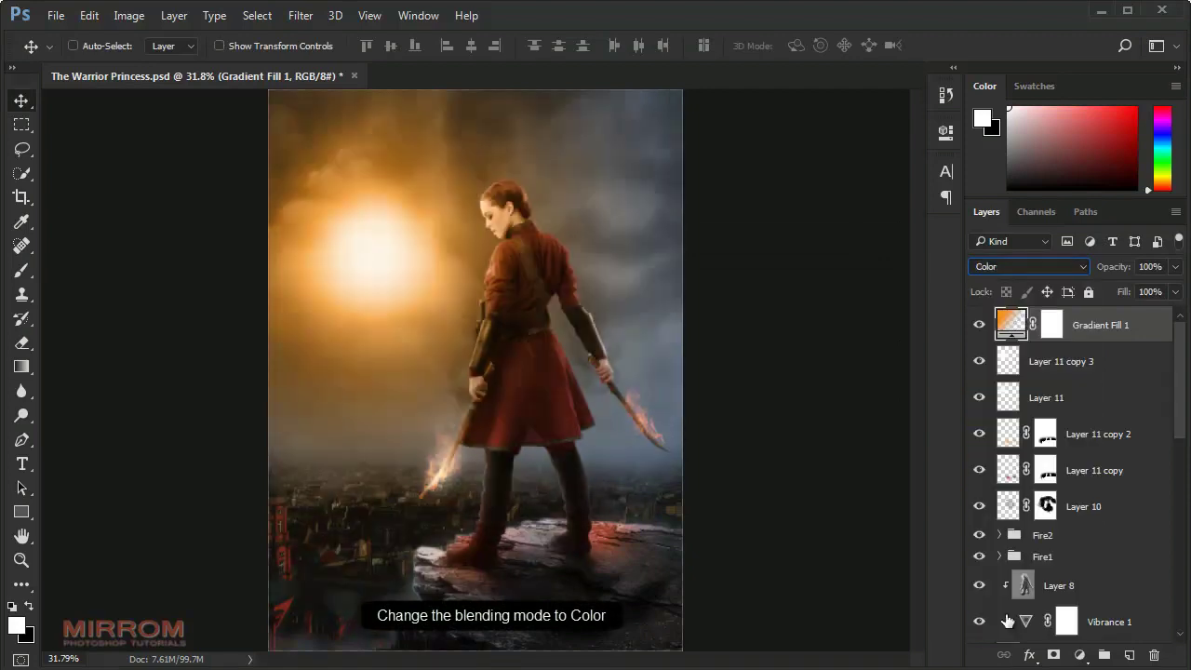
left_click_drag(1174, 268, 1131, 286)
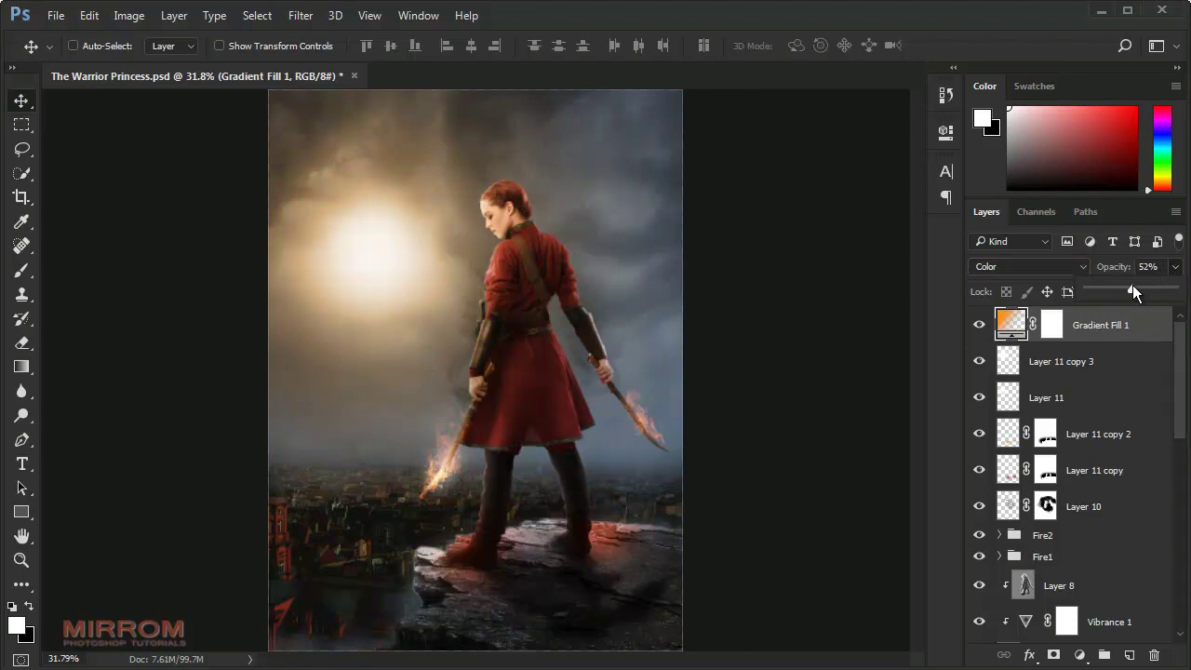
left_click(979, 325)
left_click(979, 324)
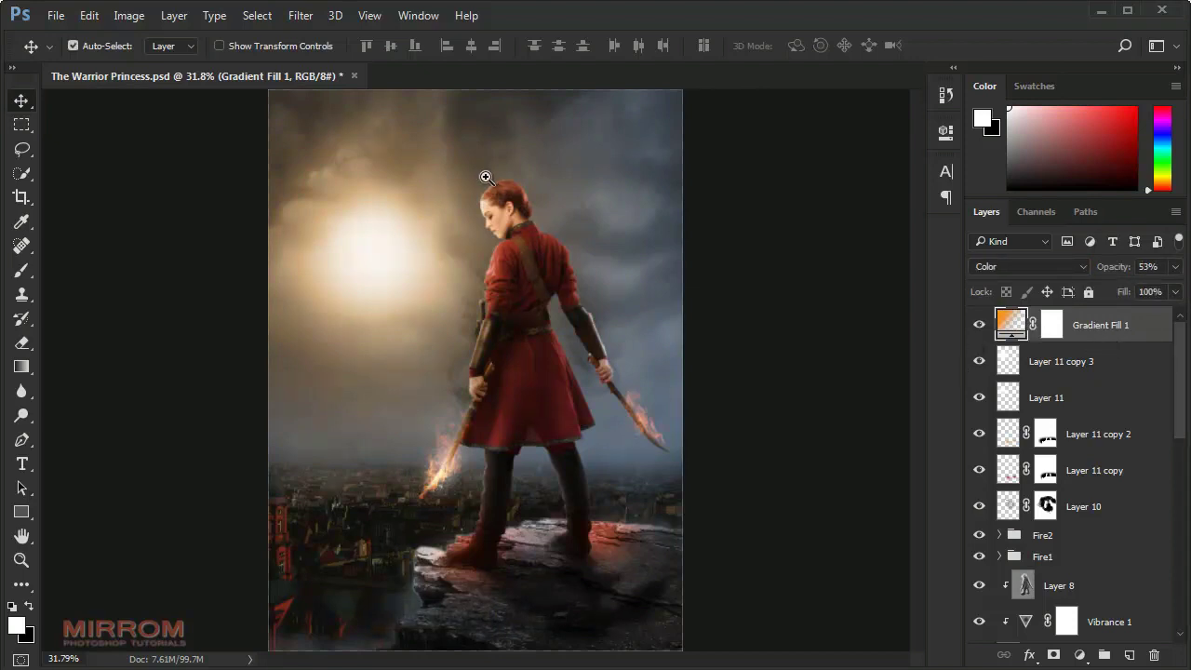
key("ctrl+plus")
key("ctrl+plus")
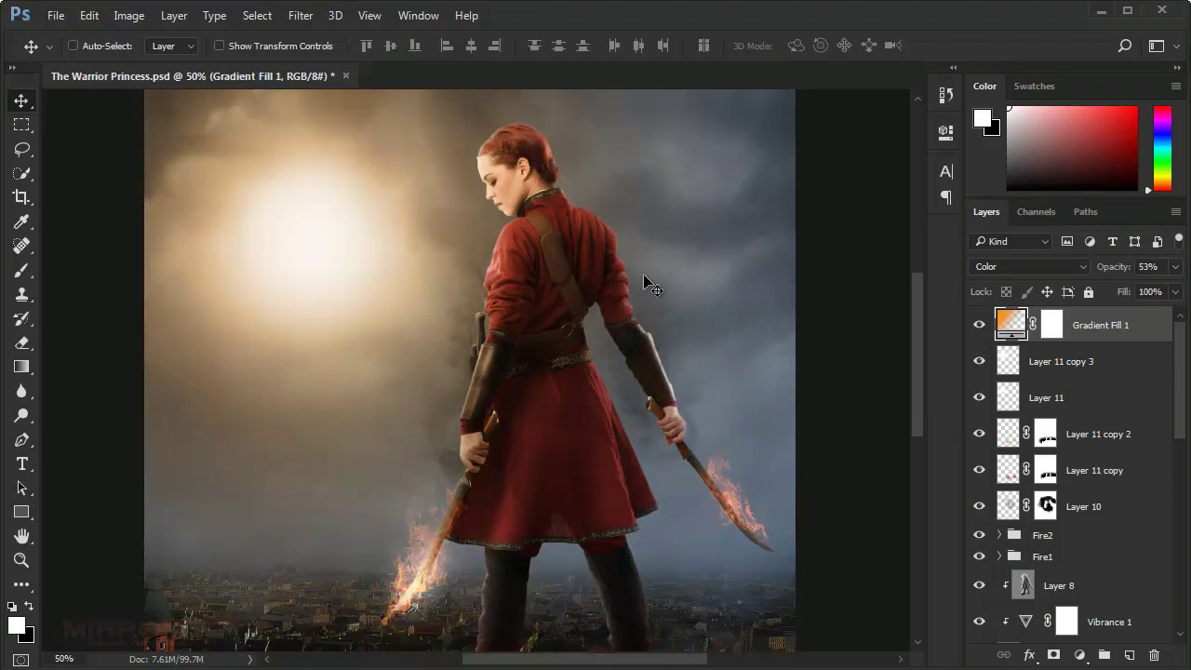
key("ctrl+0")
left_click(1052, 325)
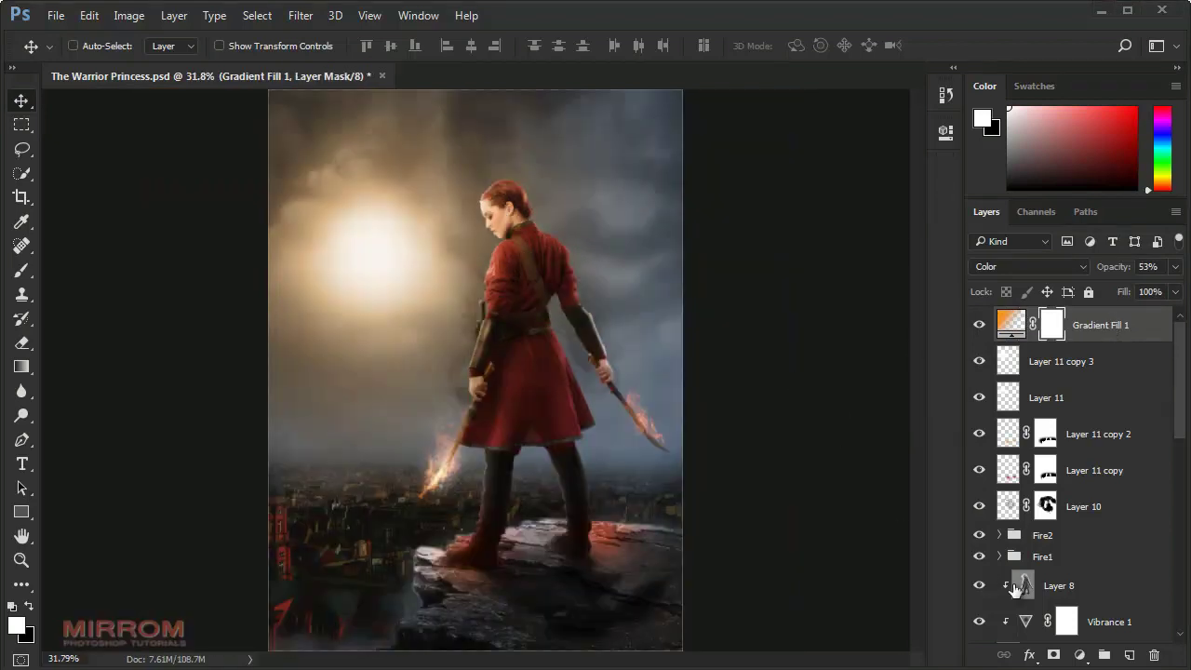
Step: Add a second gradient fill layer using the #16- washed_away_art preset
left_click(1071, 655)
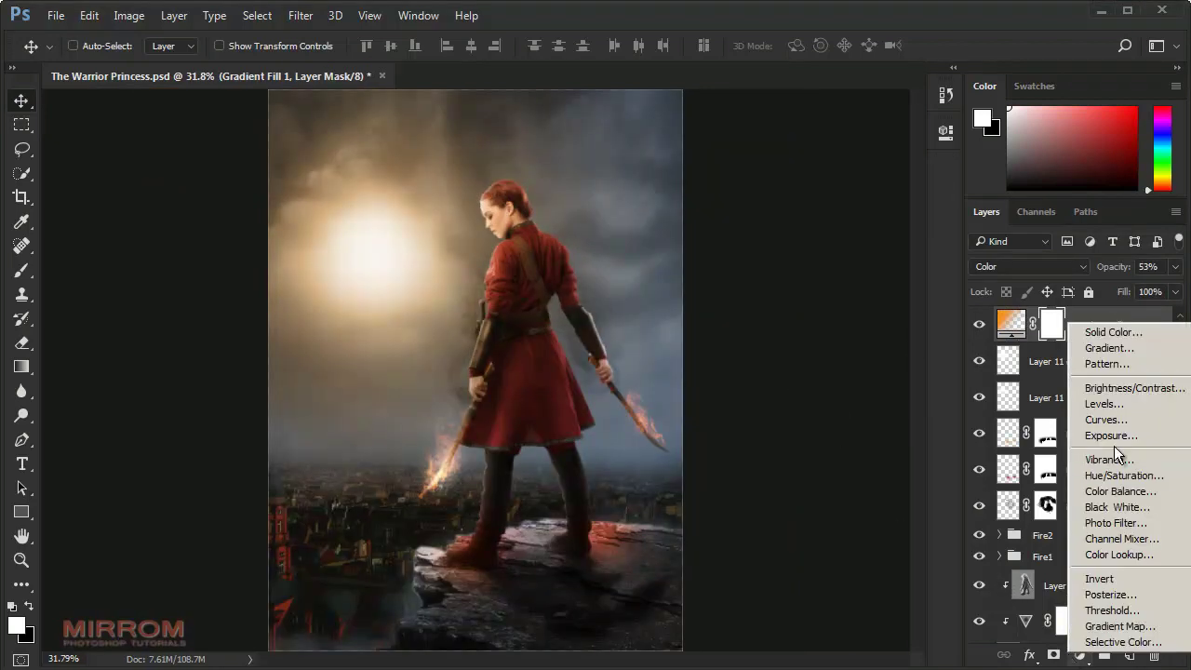
left_click(1103, 352)
left_click_drag(757, 194, 809, 207)
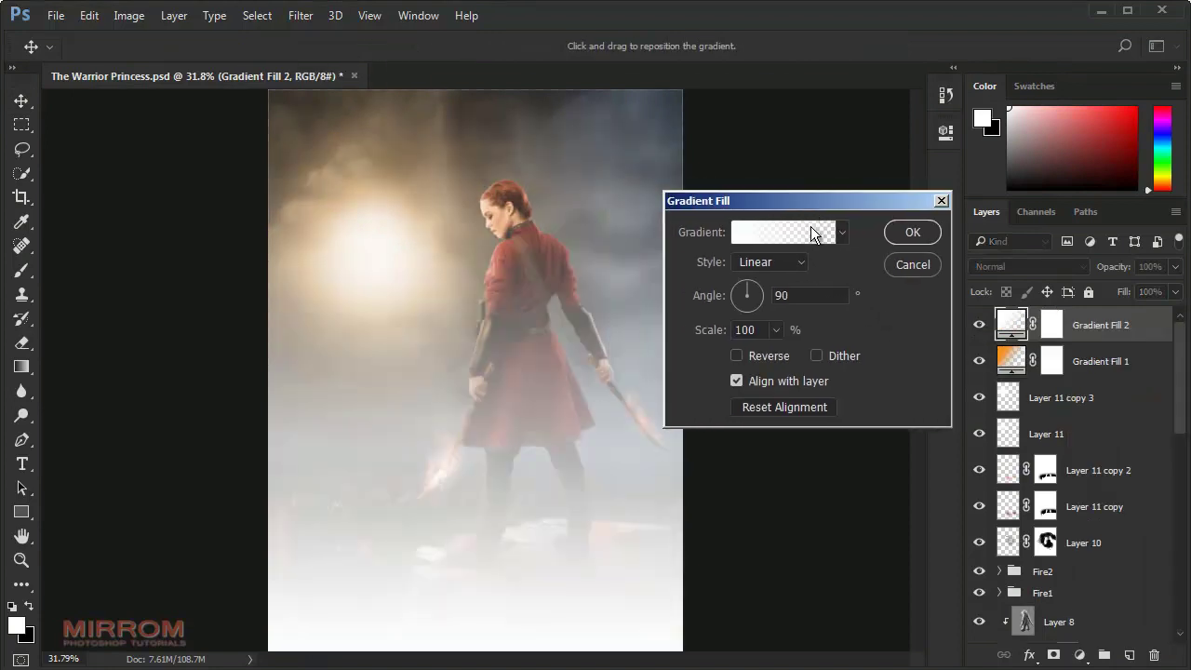
left_click(812, 234)
left_click_drag(697, 90, 824, 141)
left_click_drag(880, 206, 880, 243)
left_click(769, 268)
left_click(644, 242)
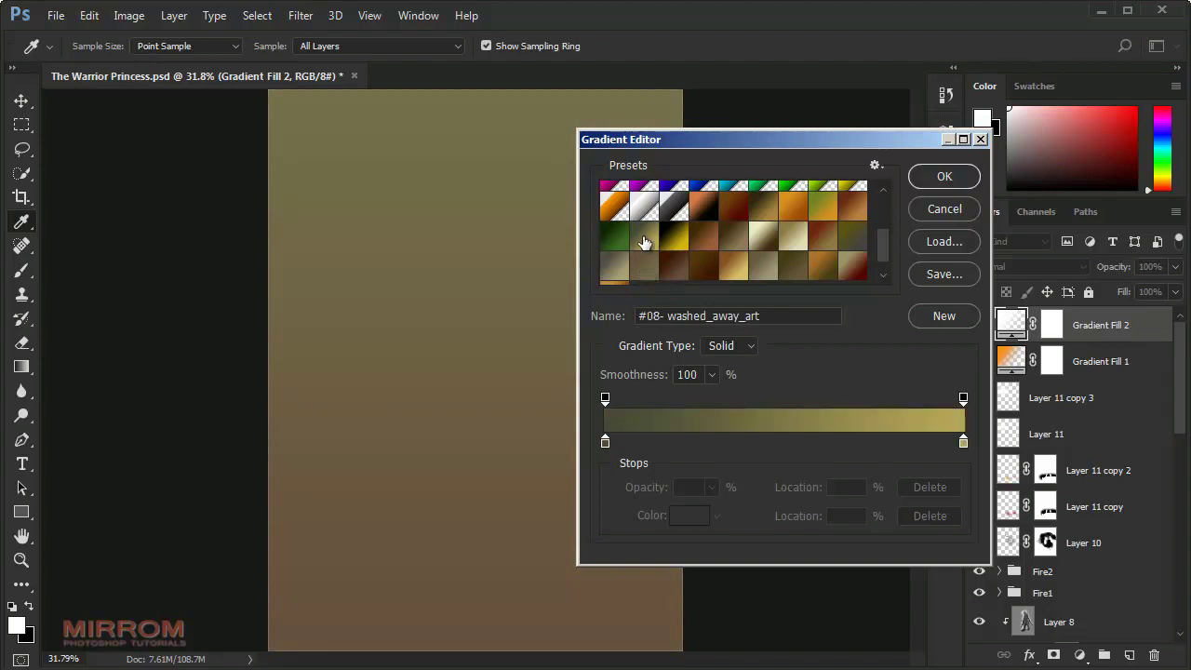
left_click(616, 272)
Step: Keep the khaki-to-tan stop colours, apply the fill, and blend it in Overlay mode
left_click(605, 441)
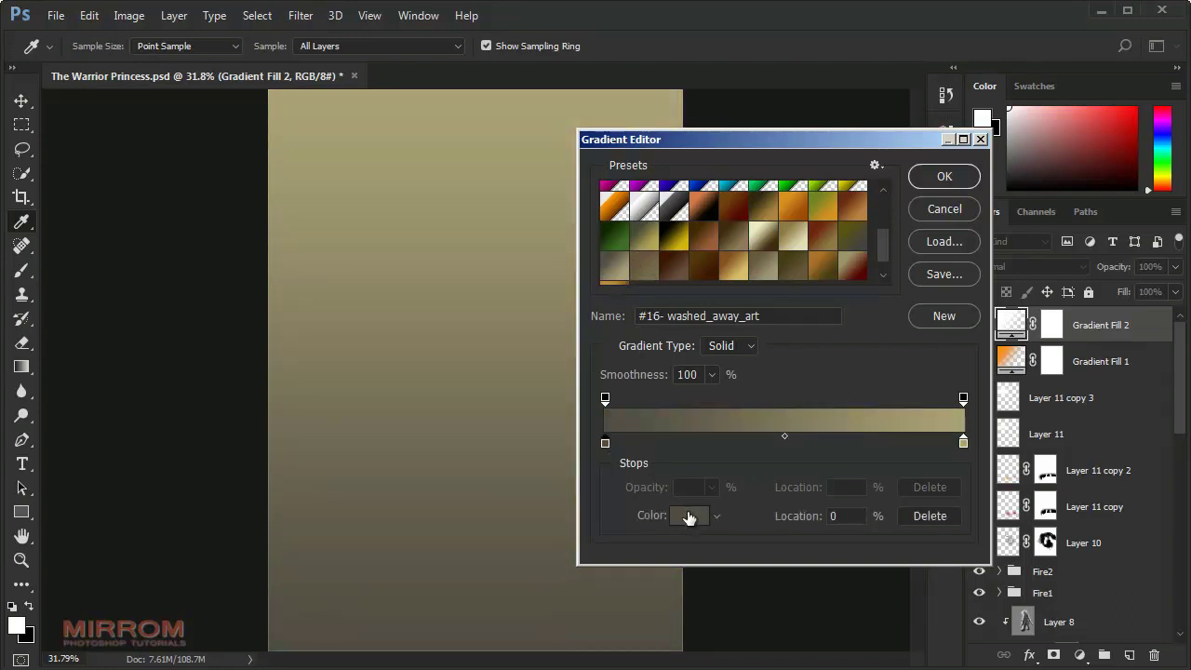
left_click(688, 514)
left_click(1050, 234)
left_click(963, 443)
left_click(689, 515)
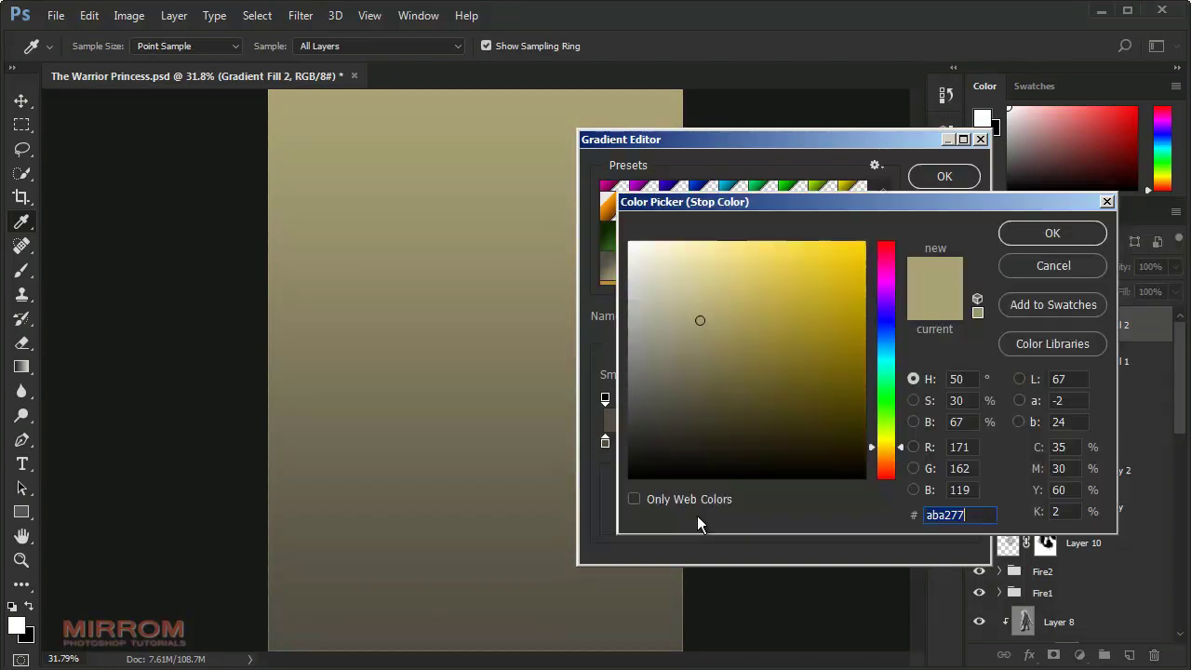
left_click(1050, 233)
left_click(943, 176)
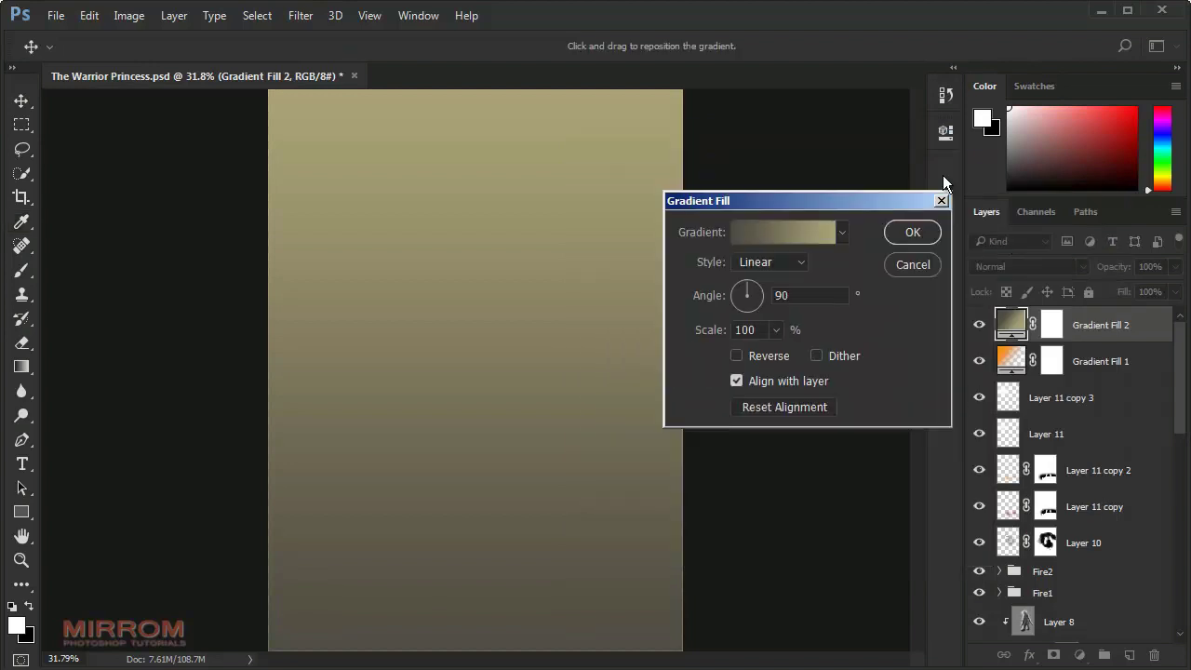
left_click(933, 232)
left_click(987, 266)
left_click(1019, 451)
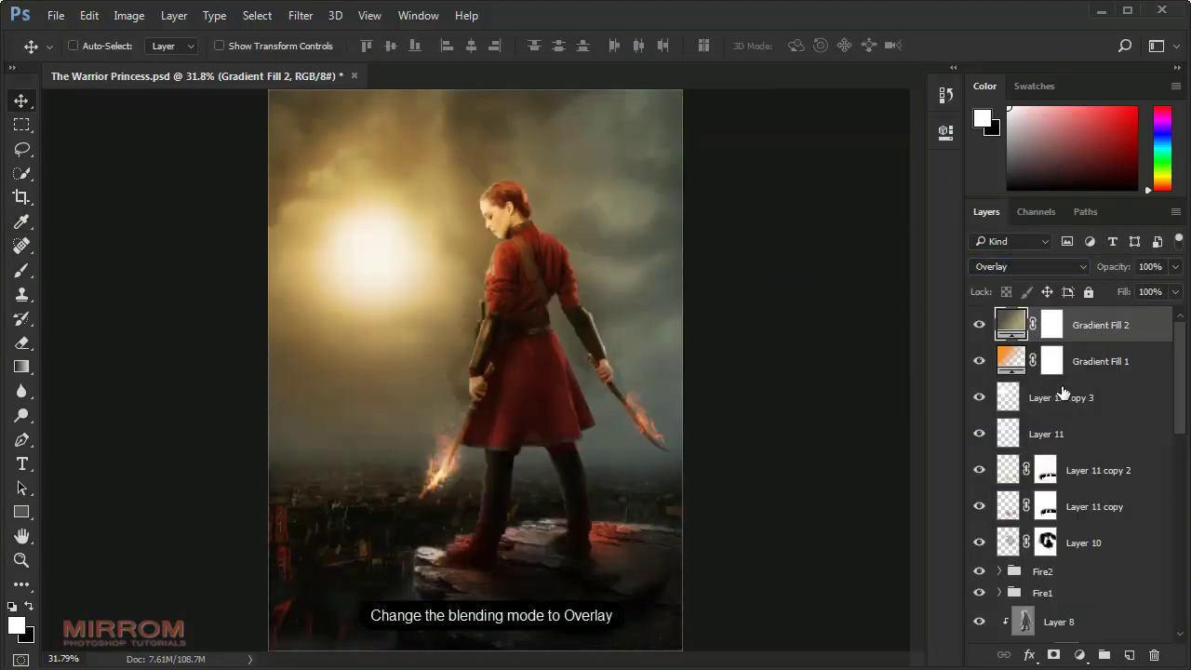
Step: Add a third gradient fill layer with stops black 000000 and grey a2a2a2
left_click(1079, 656)
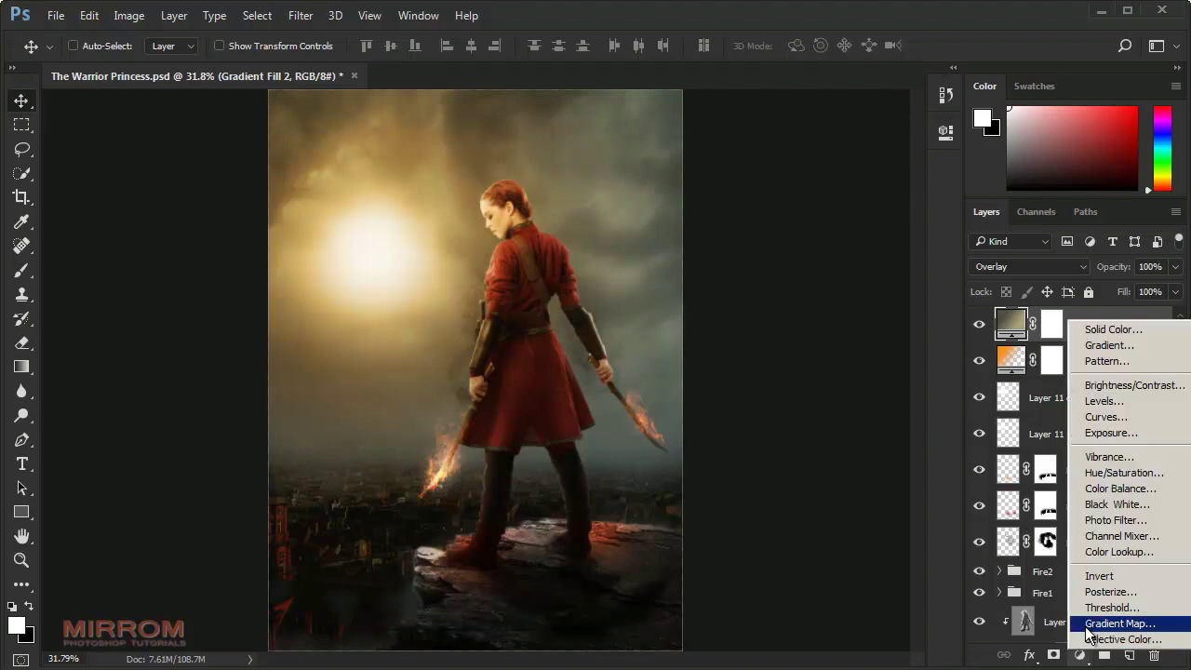
left_click(1112, 348)
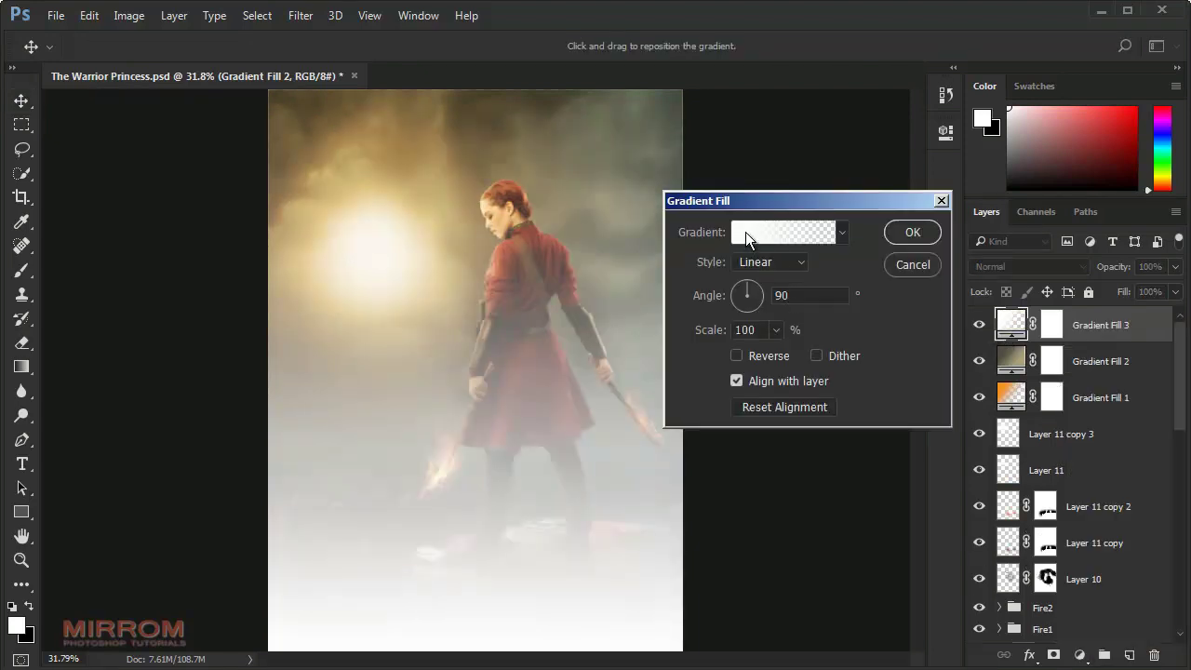
left_click(745, 231)
left_click(606, 444)
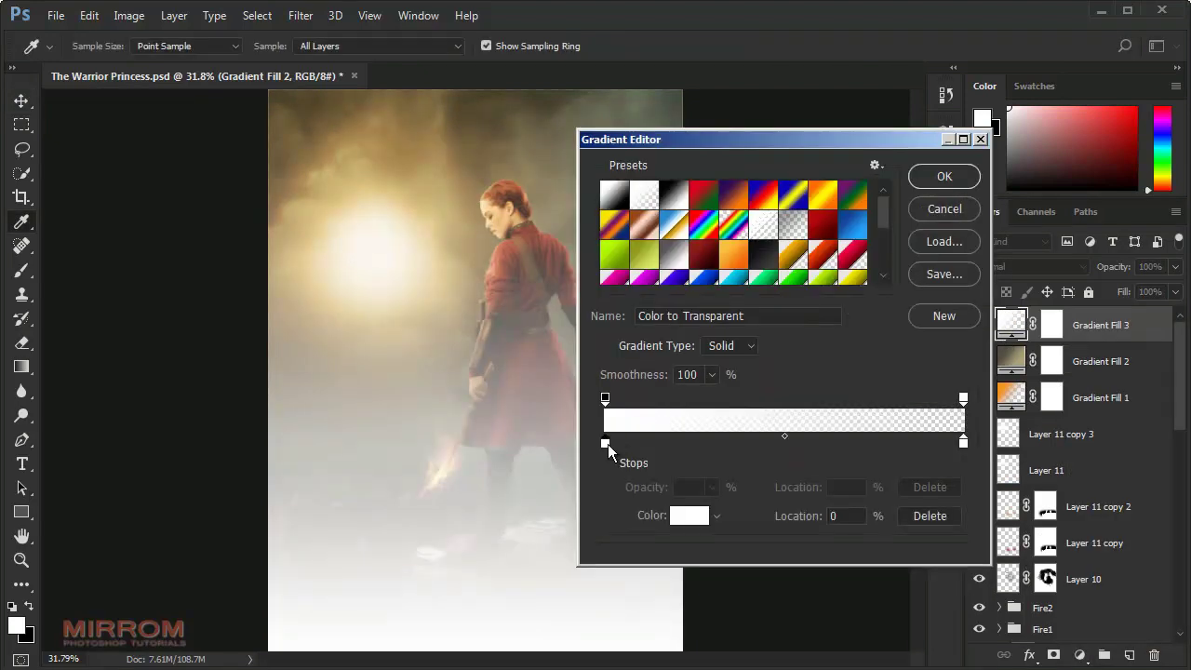
left_click(694, 520)
type("000000")
left_click(1029, 244)
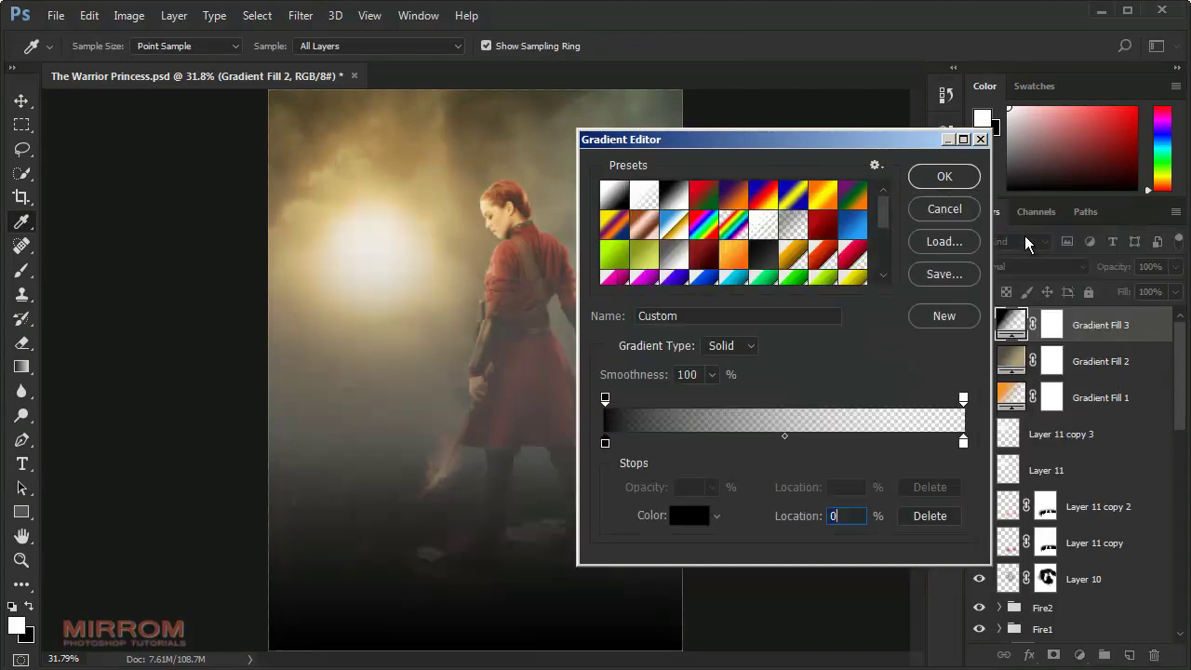
left_click(964, 443)
left_click(698, 518)
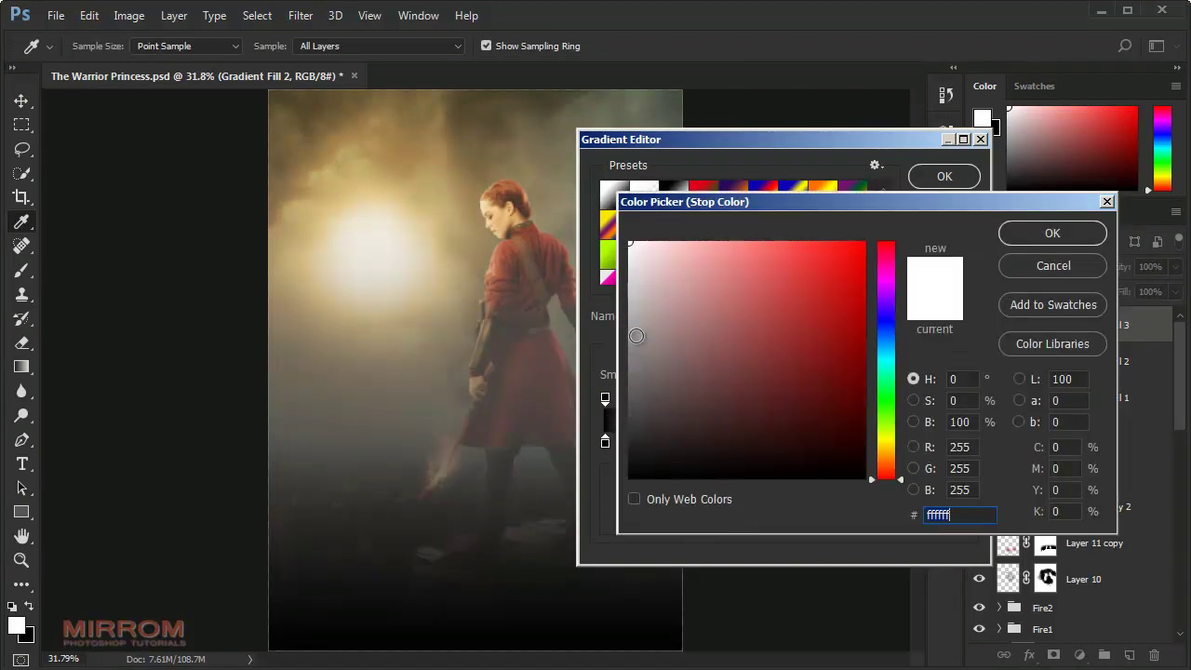
left_click_drag(636, 335, 629, 327)
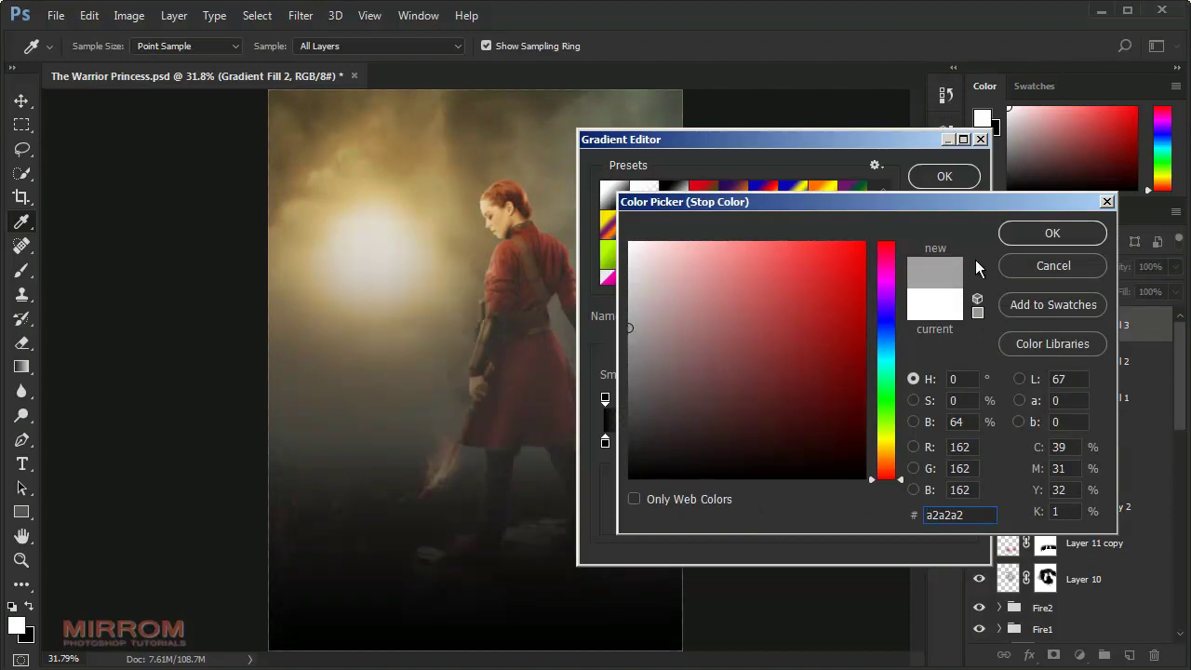
left_click(1053, 233)
left_click(945, 176)
Step: Make the gradient Radial and reversed, scaled to about 127%
left_click(800, 262)
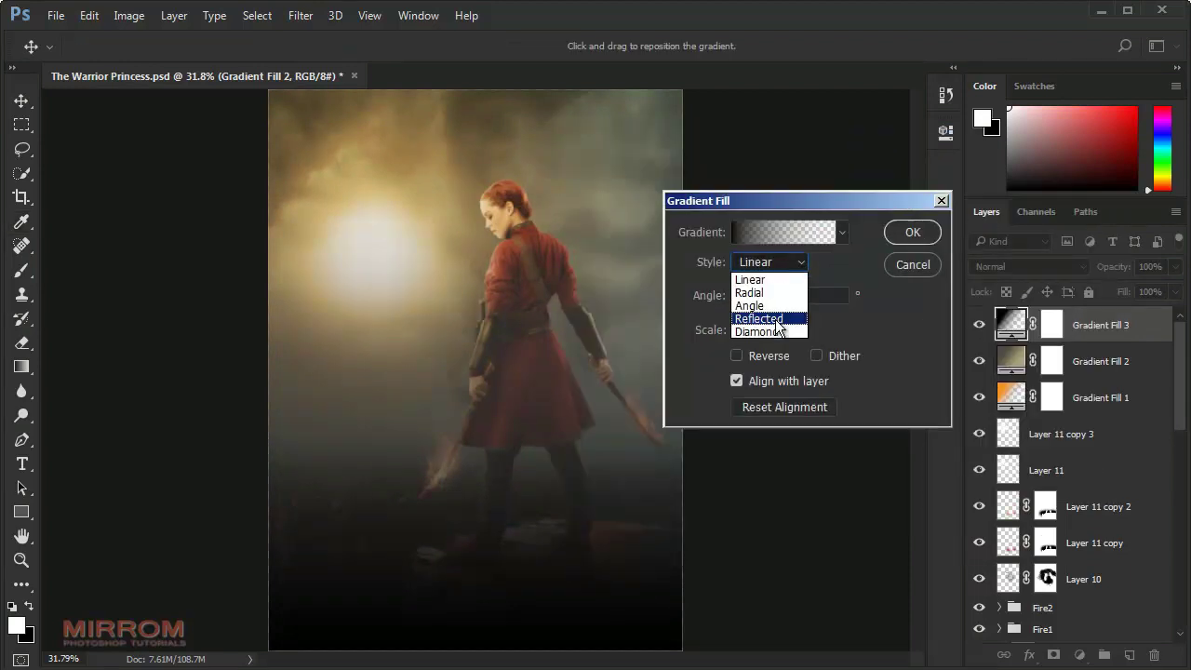
left_click(777, 293)
left_click(737, 356)
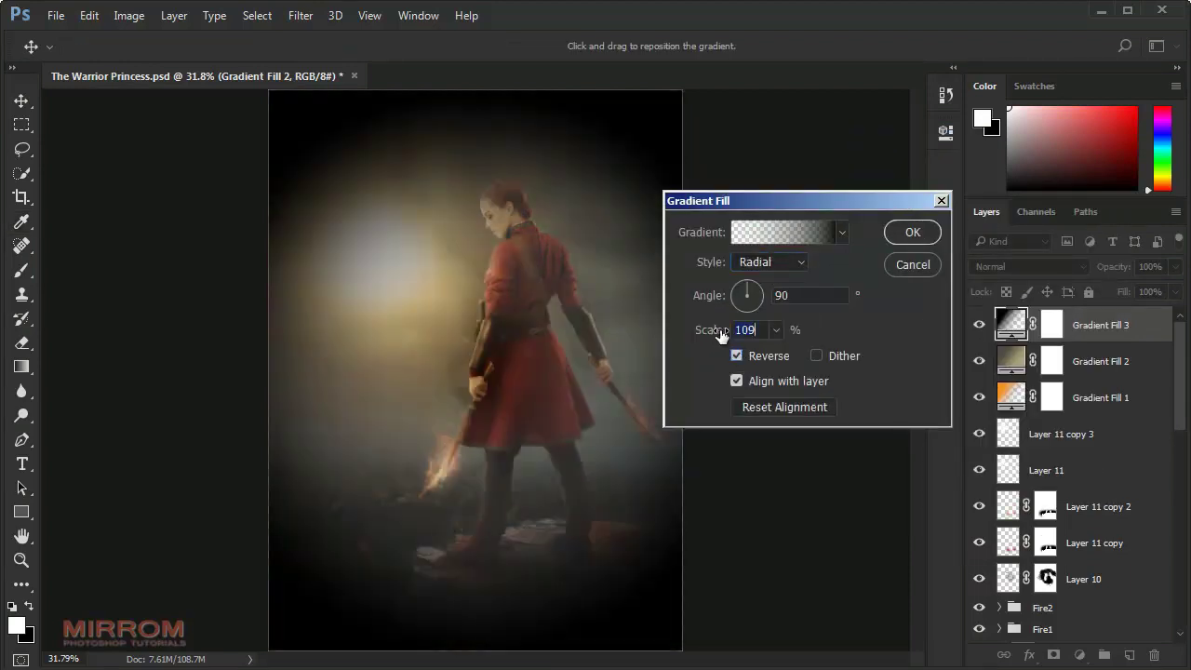
left_click_drag(717, 332, 710, 335)
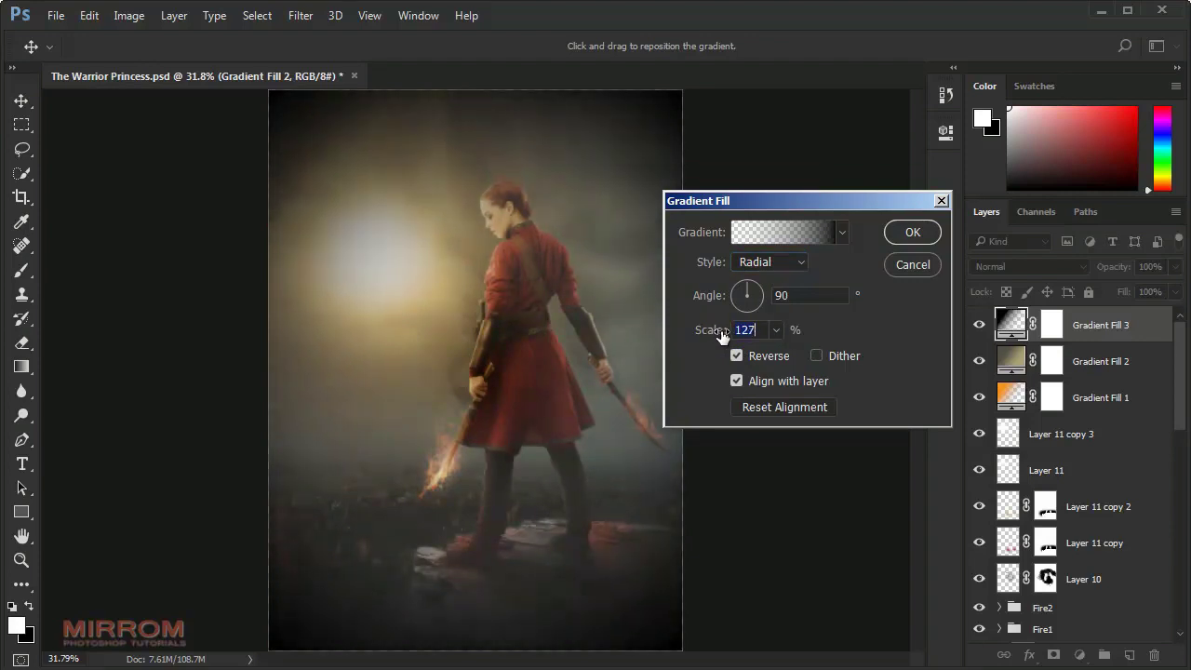
left_click(914, 234)
Step: Blend the vignette in Multiply mode at 63% opacity and compare it on and off
left_click(1047, 267)
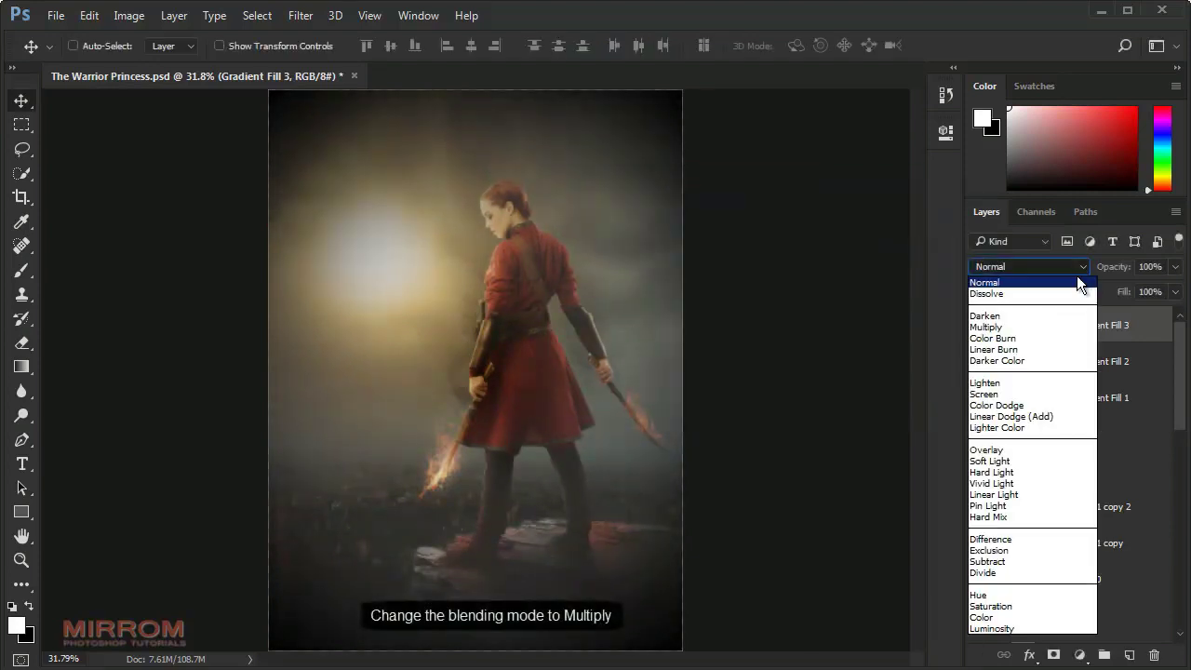
left_click(1053, 327)
left_click_drag(1177, 274, 1151, 290)
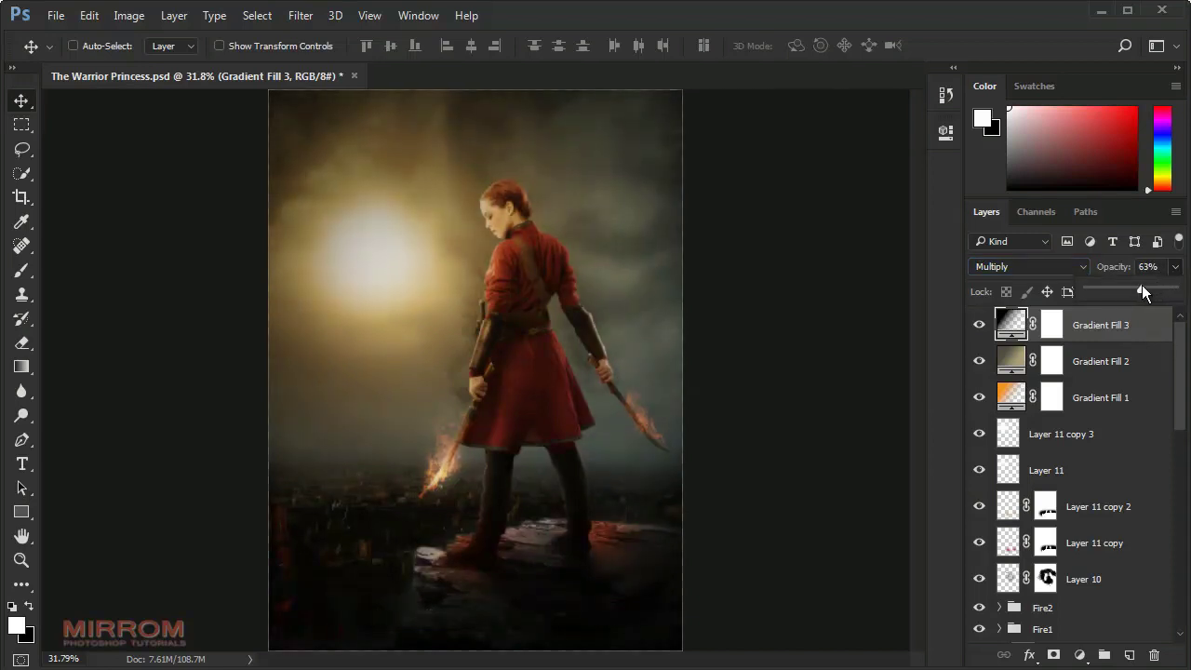
left_click_drag(1143, 289, 1140, 288)
left_click(979, 325)
left_click(979, 325)
left_click(1080, 655)
Step: Add a Curves adjustment layer and pull the curve midpoint down to darken the poster
left_click(1095, 417)
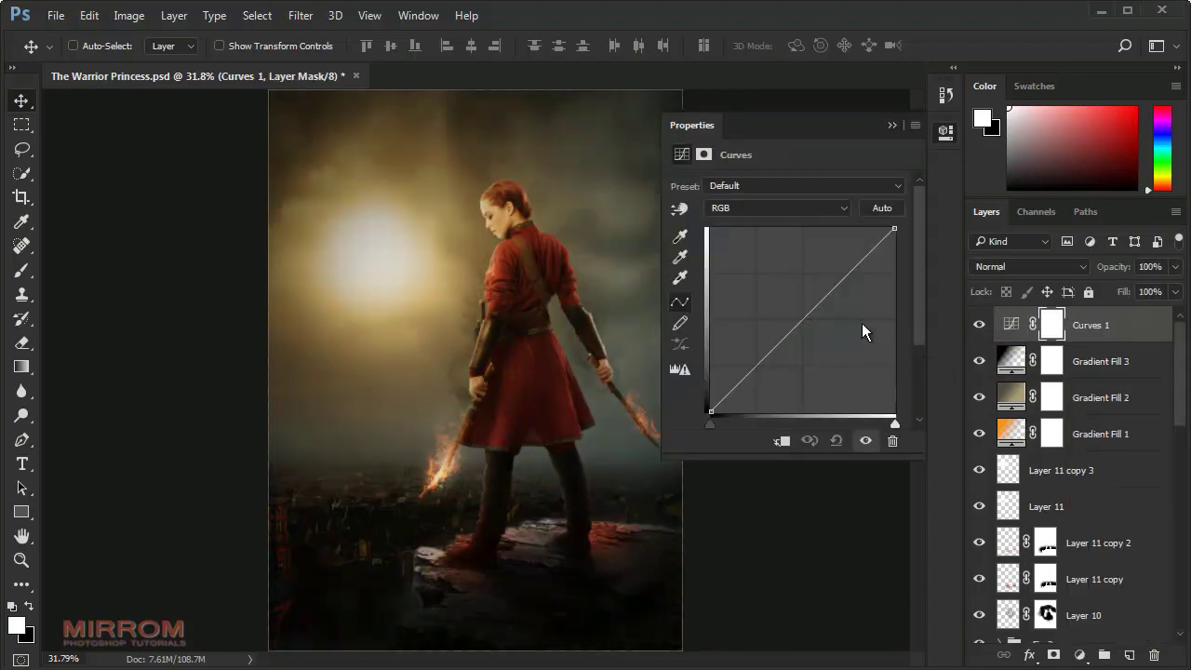
mouse_move(862, 323)
left_mouse_down()
mouse_move(851, 239)
mouse_move(855, 278)
left_mouse_up()
left_click_drag(894, 228, 889, 227)
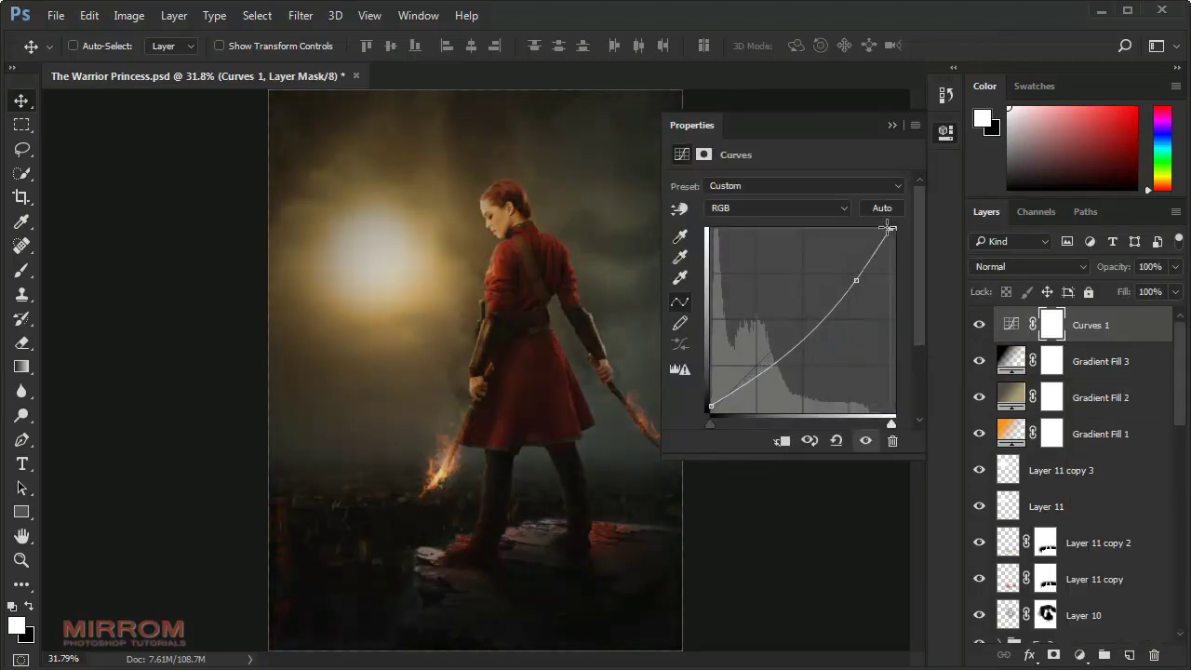
mouse_move(856, 280)
left_mouse_down()
mouse_move(869, 233)
mouse_move(841, 309)
left_mouse_up()
left_click(893, 125)
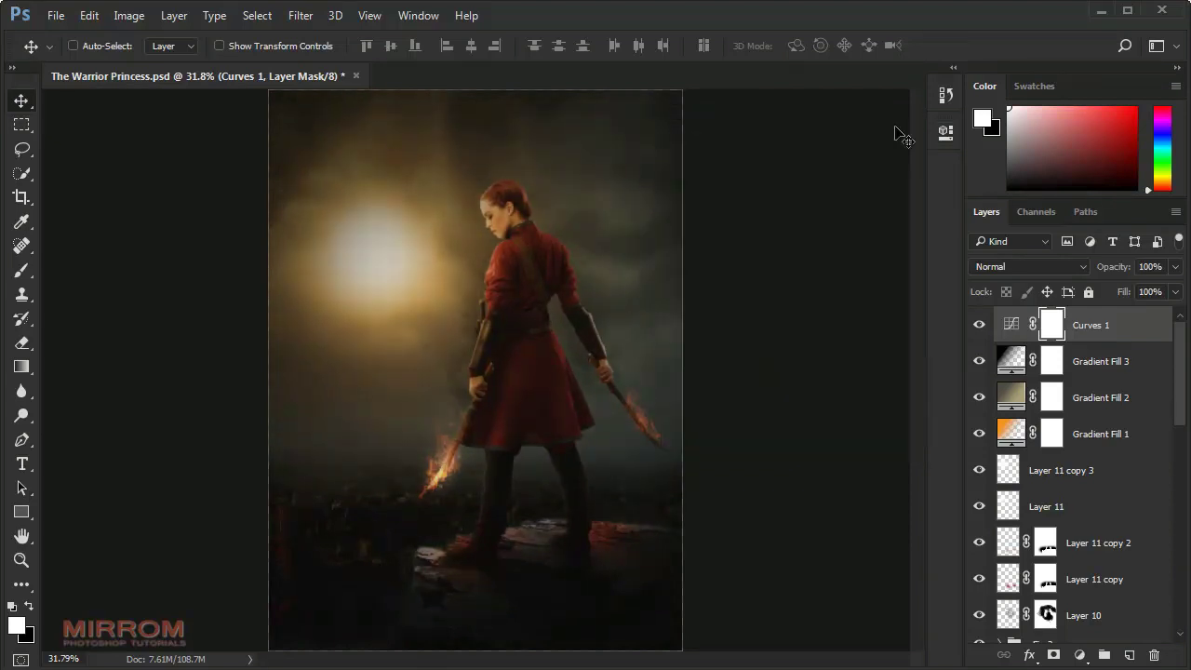
Step: Zoom in to inspect the figure, fit the poster on screen, and stamp visible layers into Layer 12
key("ctrl+plus")
left_click(1091, 332)
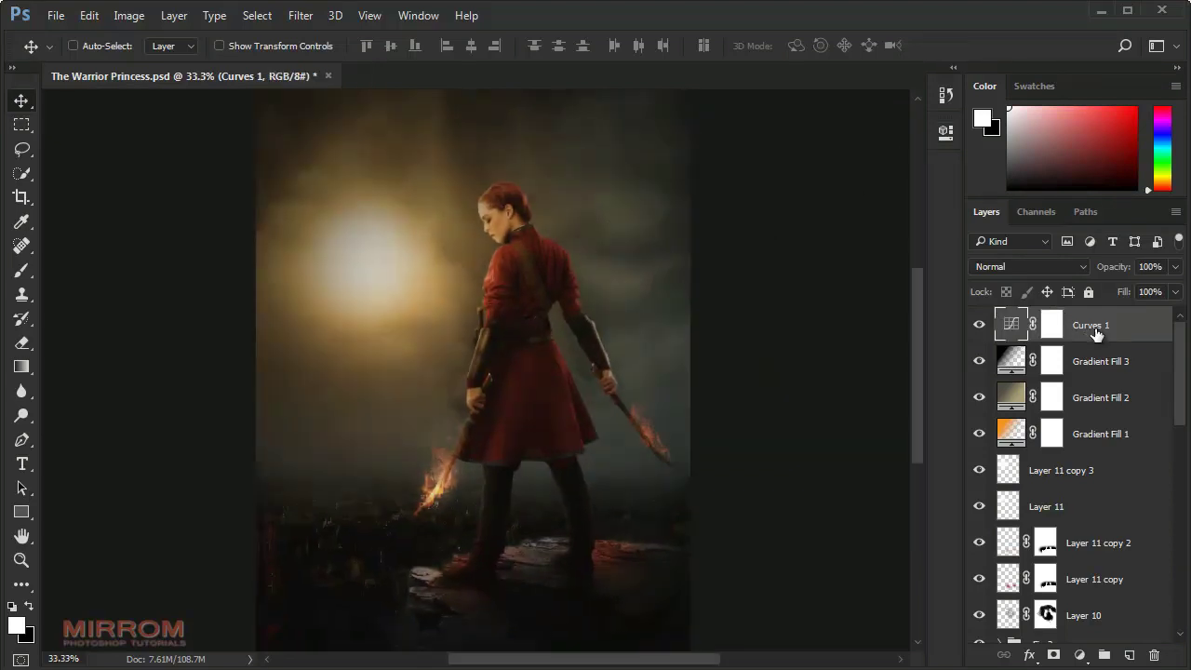
left_click(22, 565)
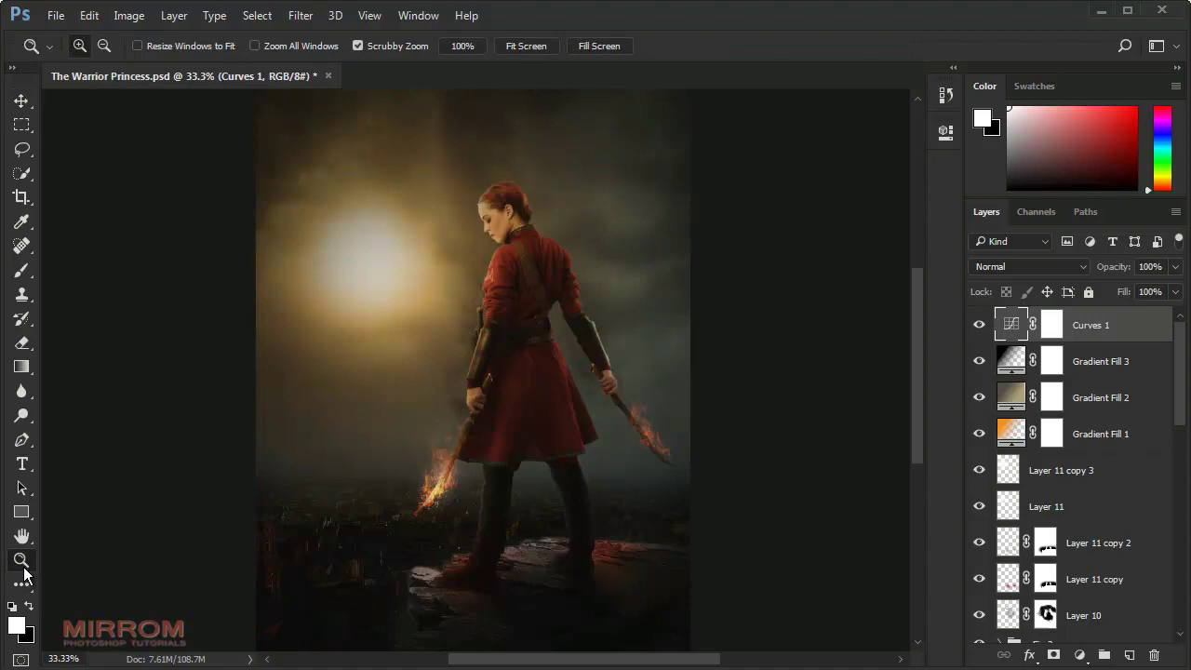
left_click(625, 240)
scroll(561, 319, "up", 3)
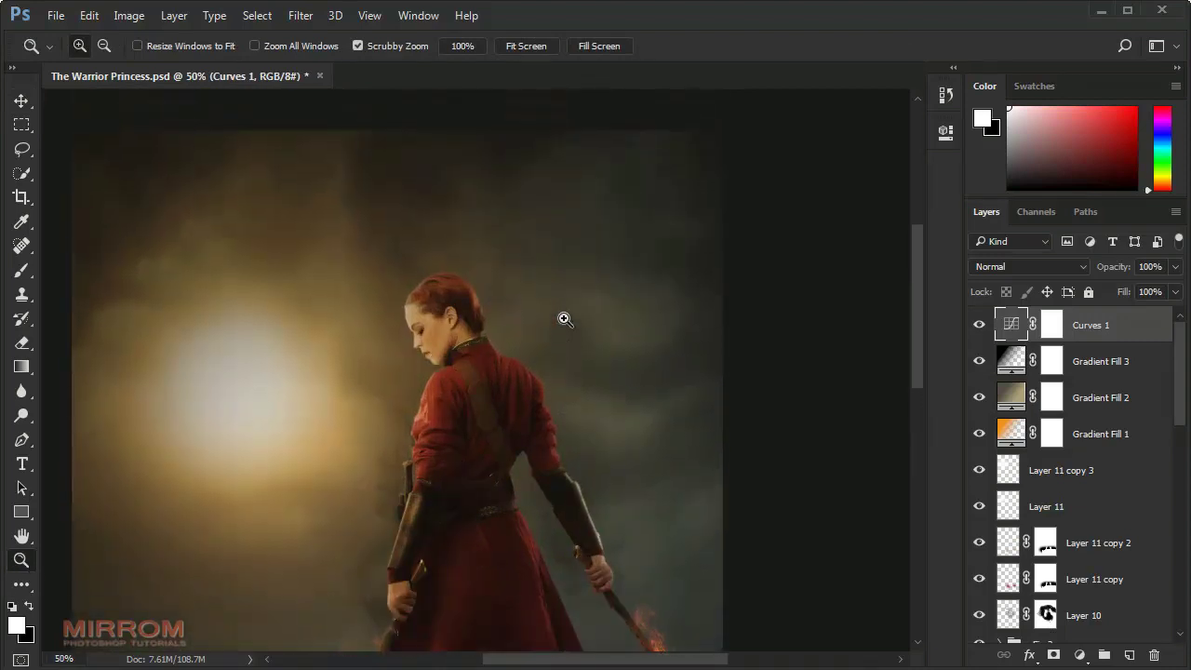
scroll(564, 319, "down", 2)
scroll(564, 321, "down", 3)
scroll(564, 323, "down", 5)
scroll(565, 326, "up", 4)
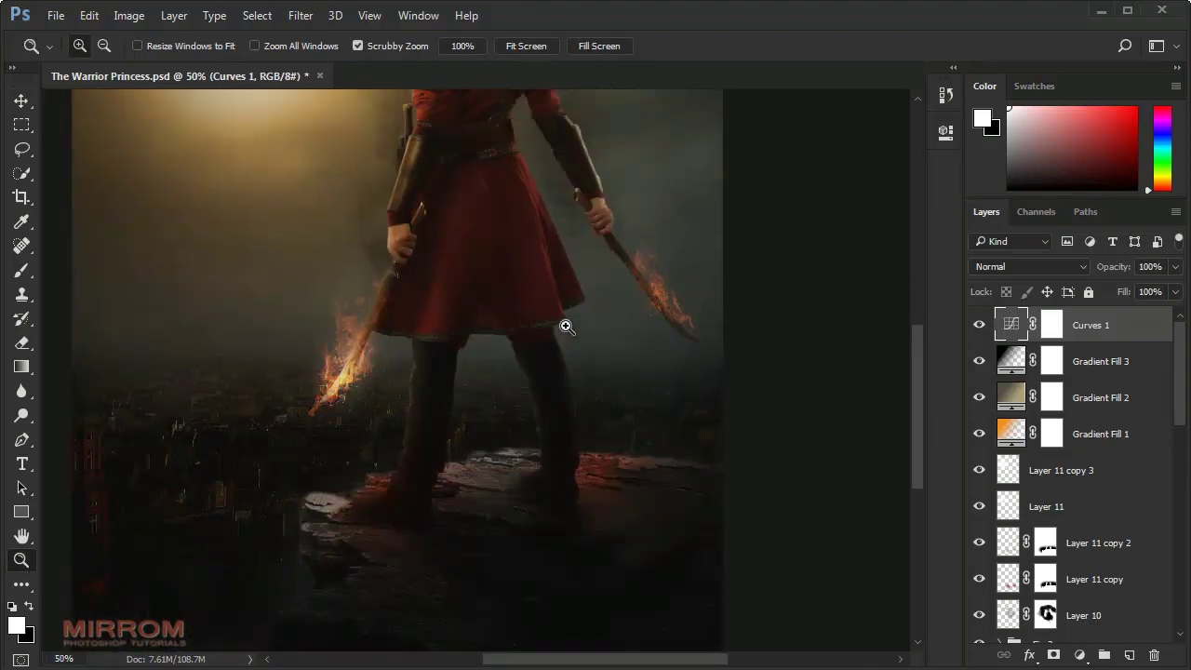
scroll(566, 326, "up", 5)
key("v")
key("ctrl+0")
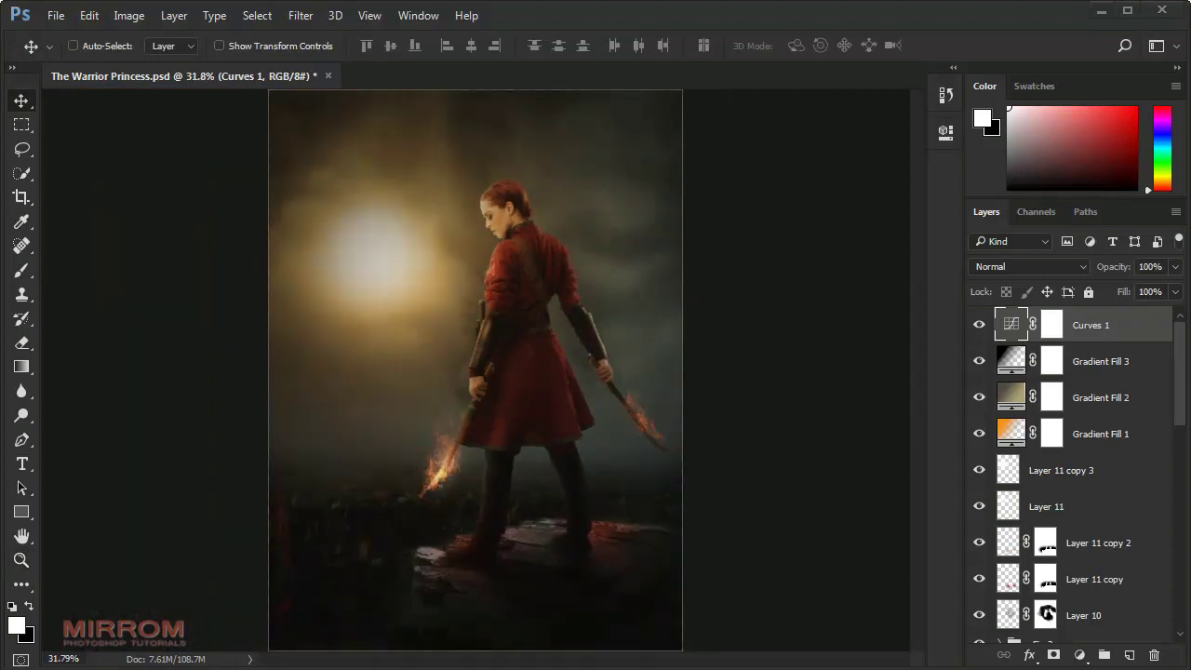
key("ctrl+shift+alt+e")
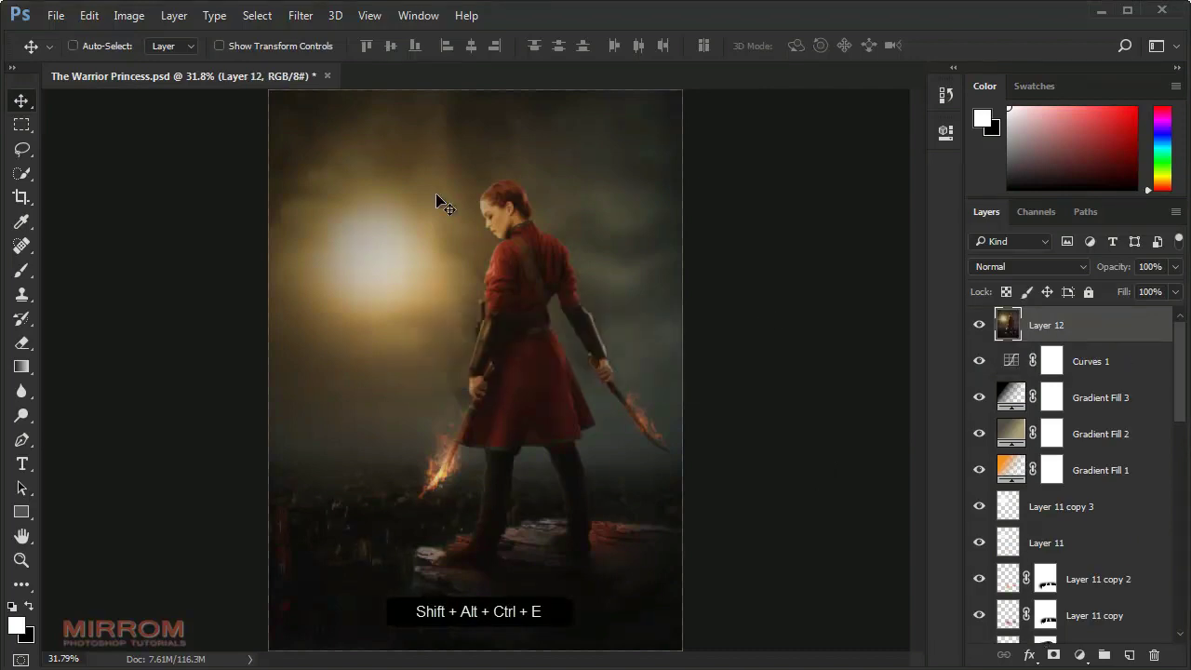
Step: Open the Camera Raw Filter on Layer 12, setting Exposure +0.25 and Highlights -20
left_click(300, 15)
left_click(374, 117)
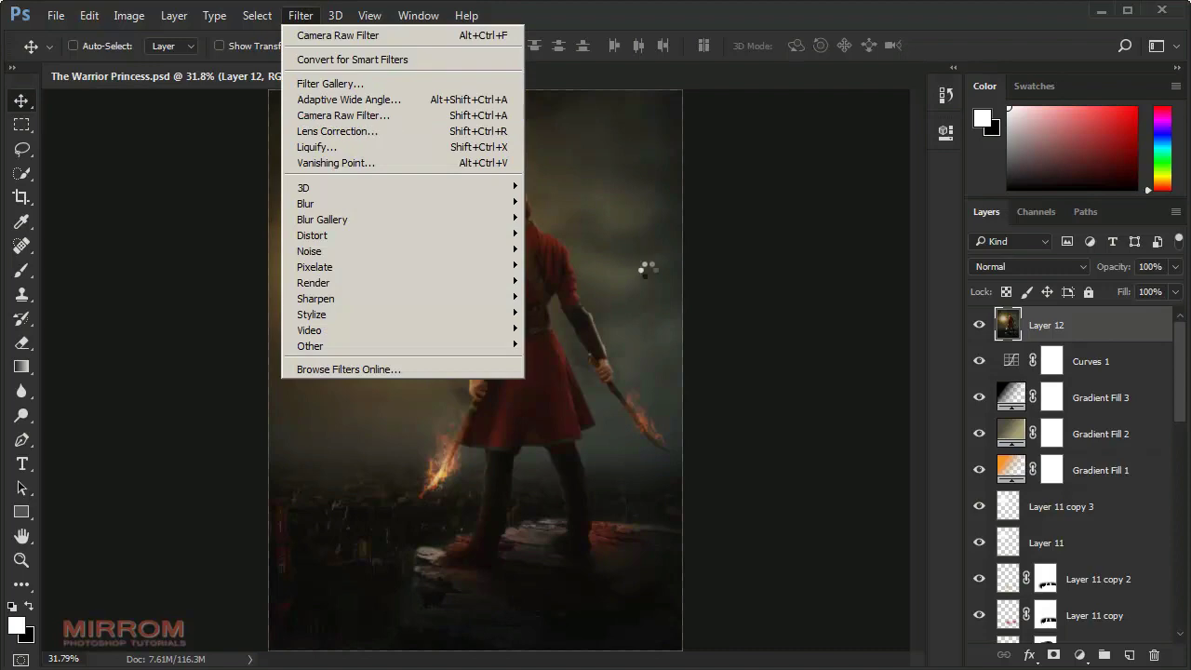
key("ctrl+plus")
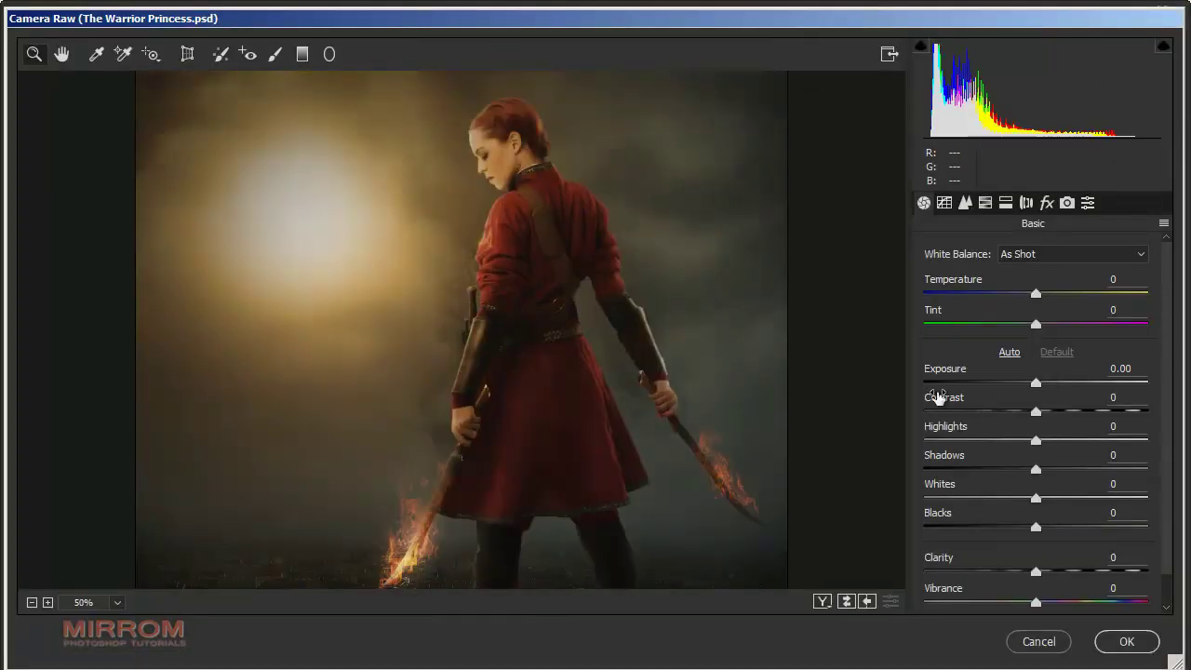
left_click_drag(1036, 382, 1041, 383)
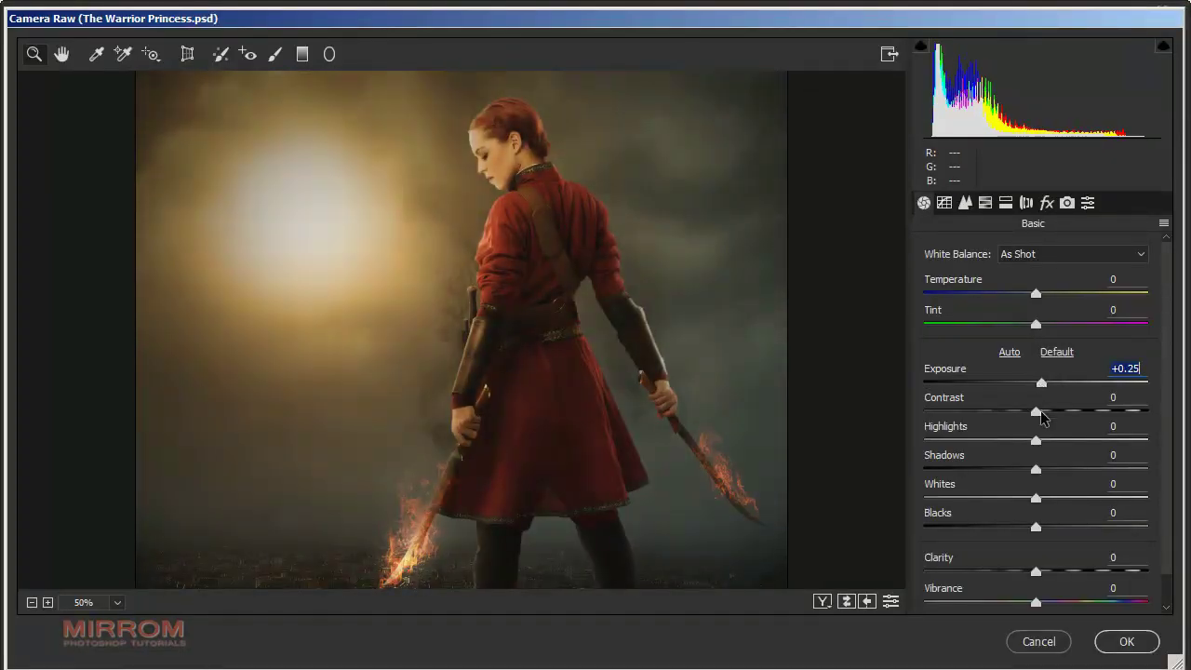
scroll(779, 412, "down", 3)
left_click(1036, 444)
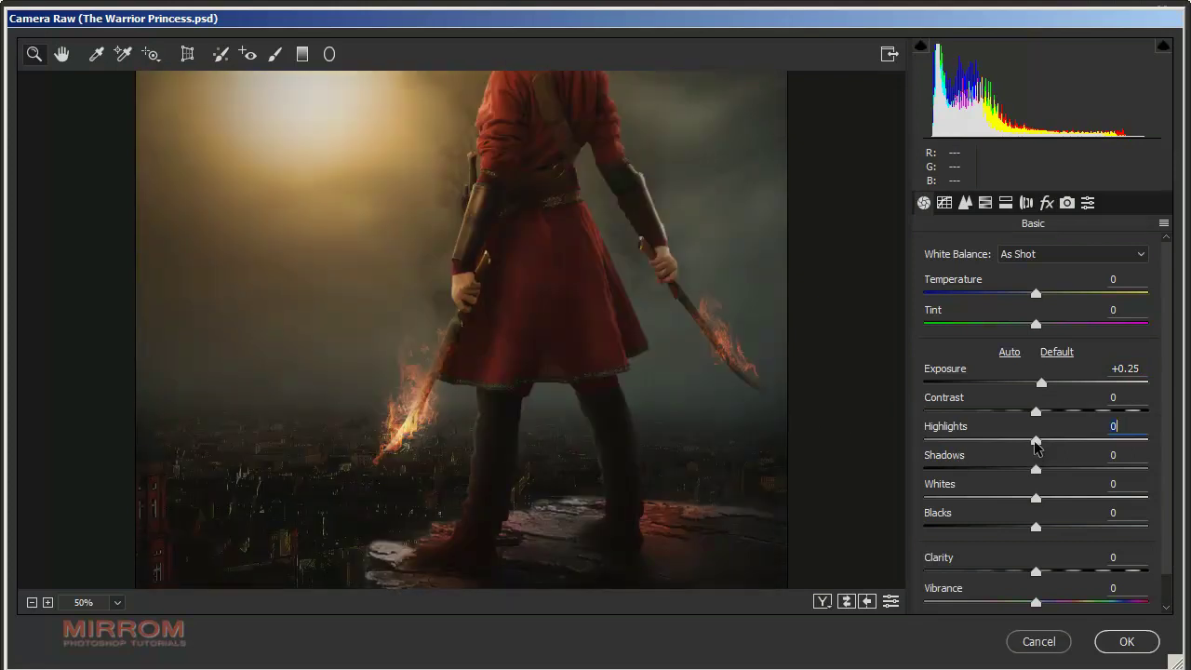
mouse_move(1035, 444)
left_mouse_down()
mouse_move(1013, 445)
mouse_move(1067, 474)
mouse_move(1048, 472)
left_mouse_up()
Step: Boost Clarity to +70 in Camera Raw
scroll(752, 372, "down", 2)
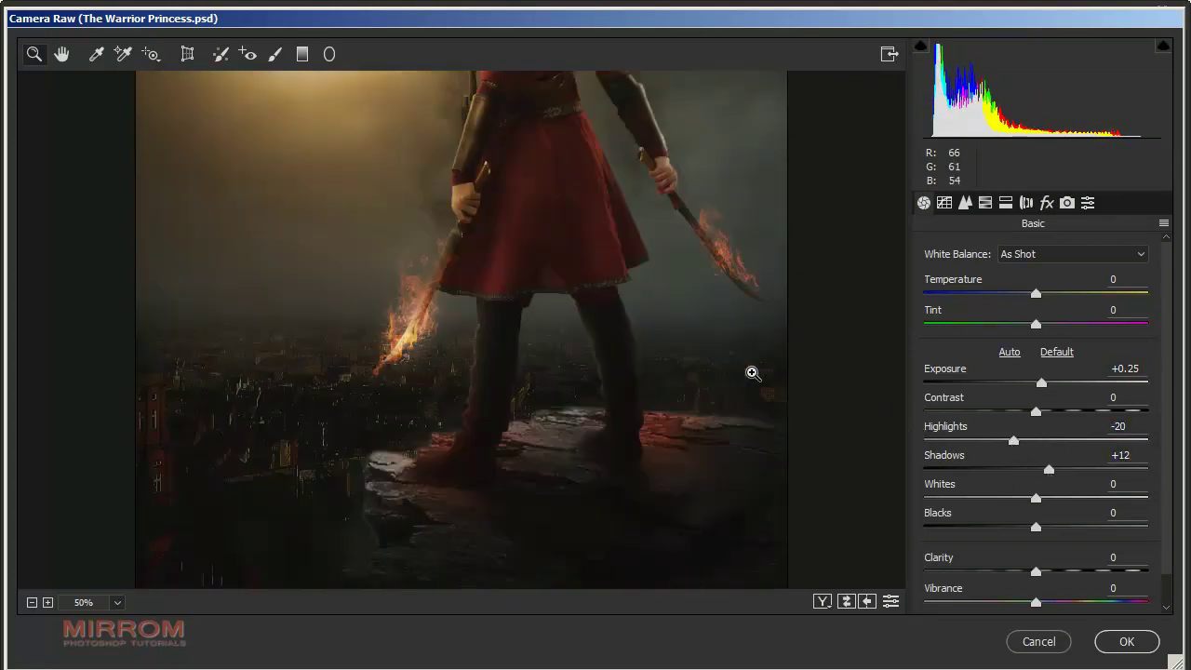
left_click(34, 602)
left_click_drag(1036, 571, 1116, 571)
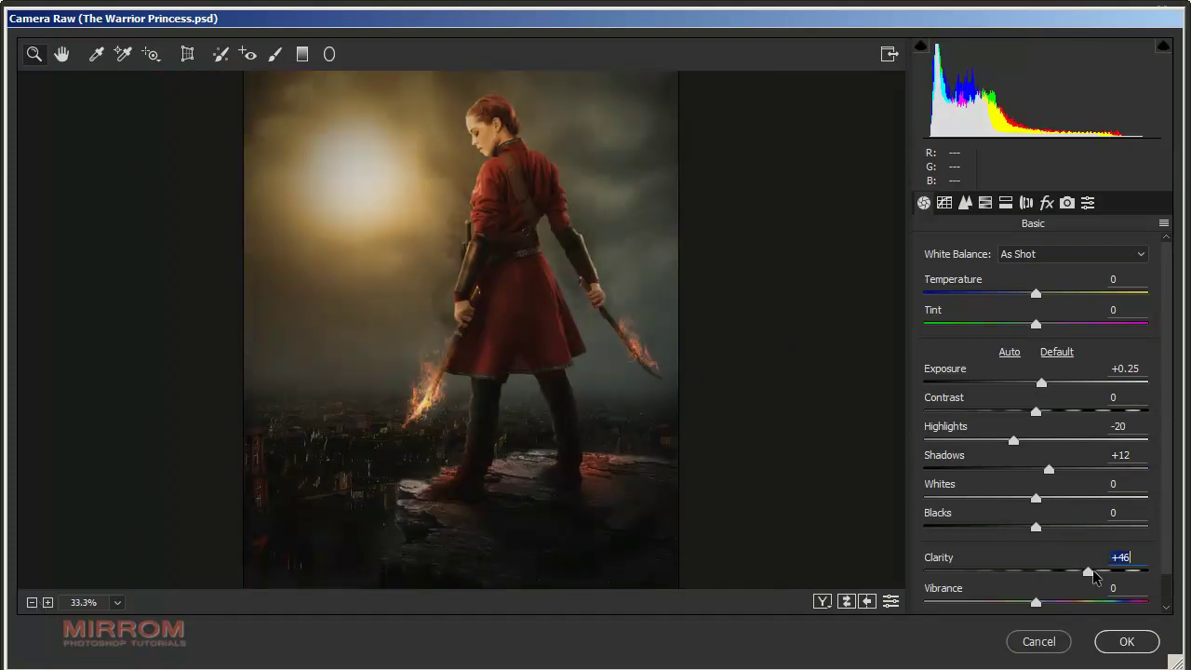
key("ctrl+plus")
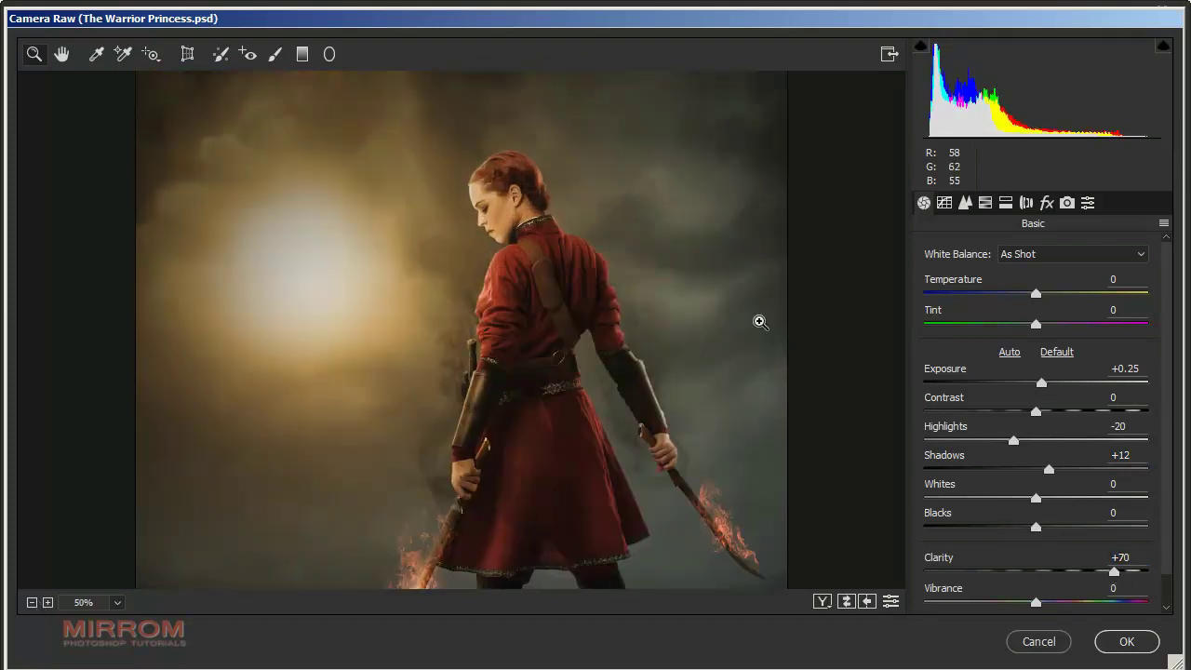
scroll(760, 324, "down", 3)
scroll(866, 447, "up", 3)
Step: Sharpen with Amount 83, Radius 1.6, Detail 36, Masking 17, and apply Camera Raw
left_click(966, 202)
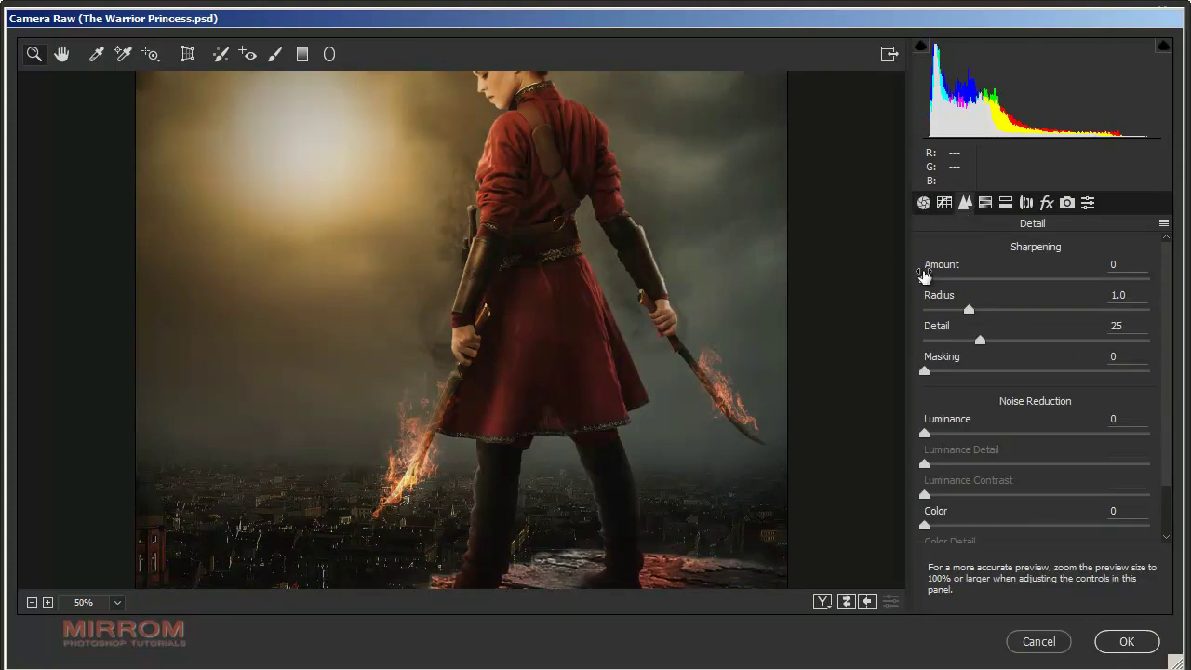
mouse_move(924, 278)
left_mouse_down()
mouse_move(988, 309)
mouse_move(1008, 345)
left_mouse_up()
left_click_drag(927, 372, 954, 373)
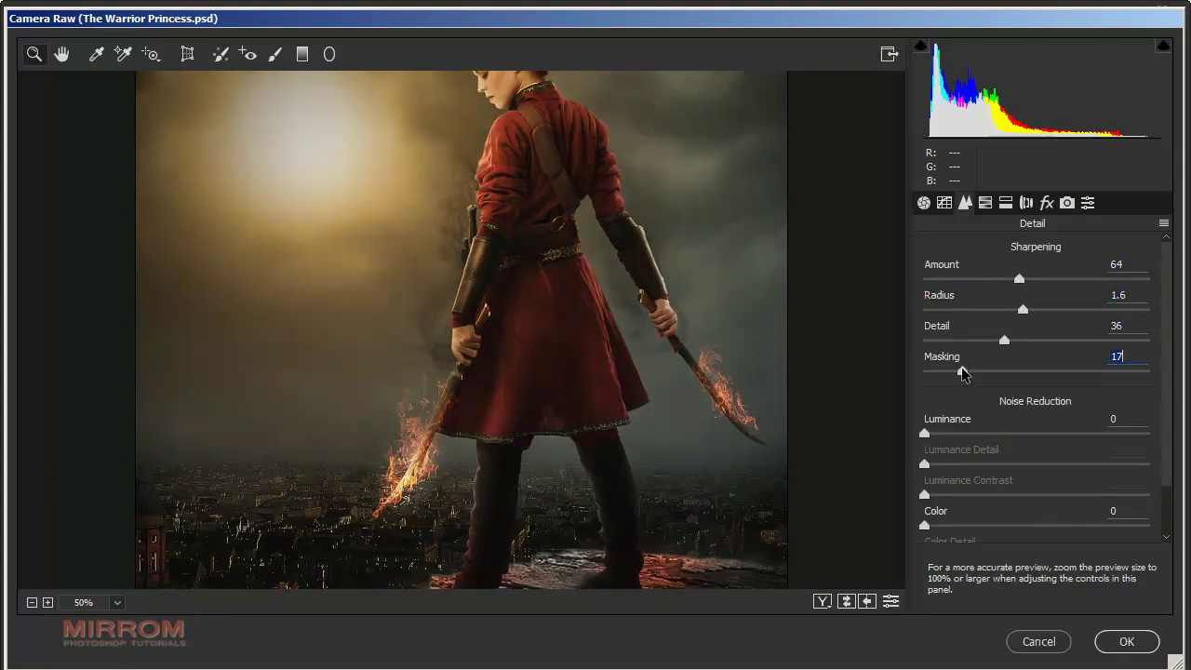
scroll(693, 209, "up", 3)
scroll(691, 205, "down", 3)
left_click(643, 208)
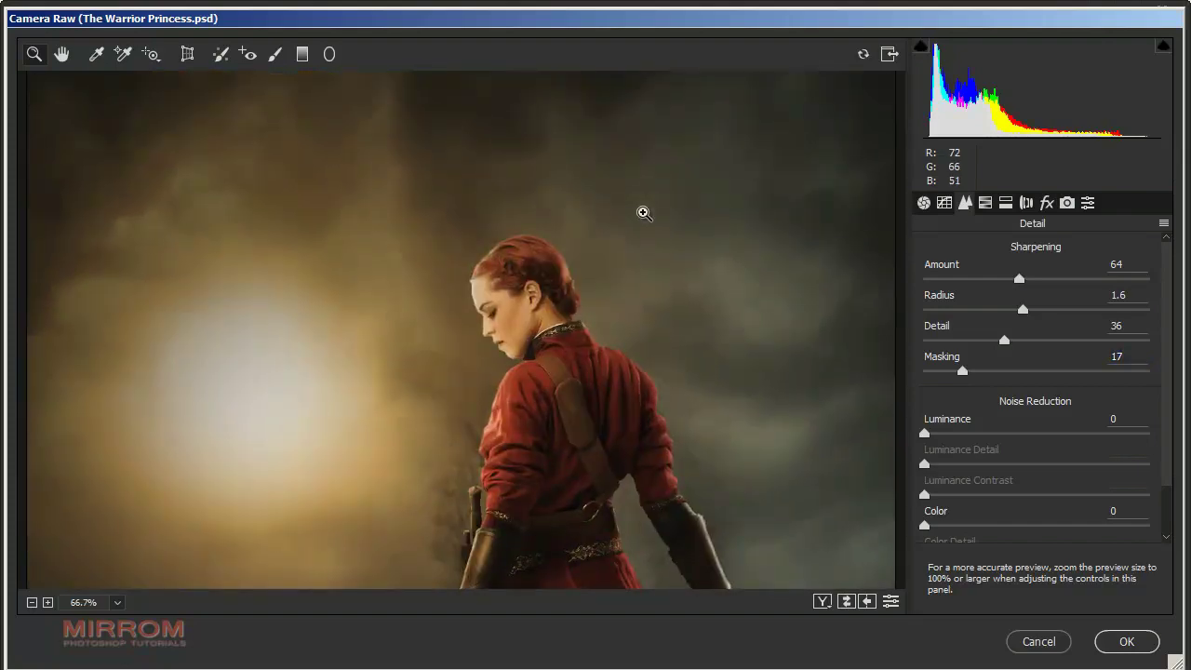
scroll(655, 217, "down", 3)
left_click_drag(1018, 279, 1046, 280)
left_click(1026, 310)
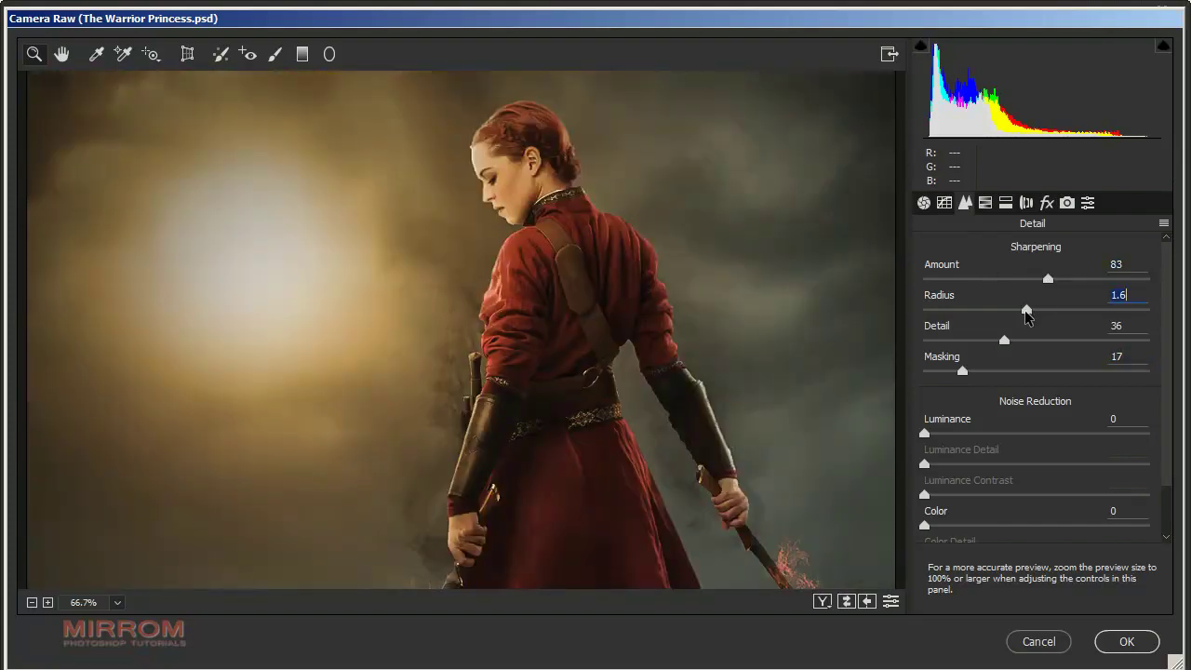
key("ctrl+minus")
key("ctrl+minus")
key("ctrl+minus")
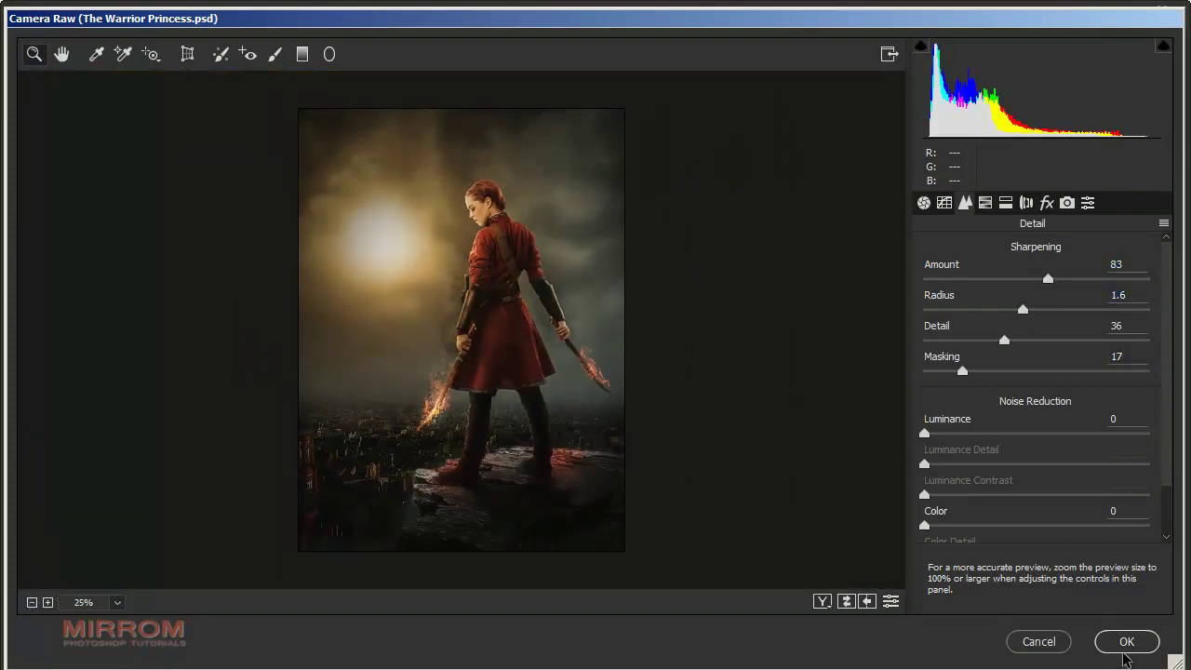
left_click(1126, 642)
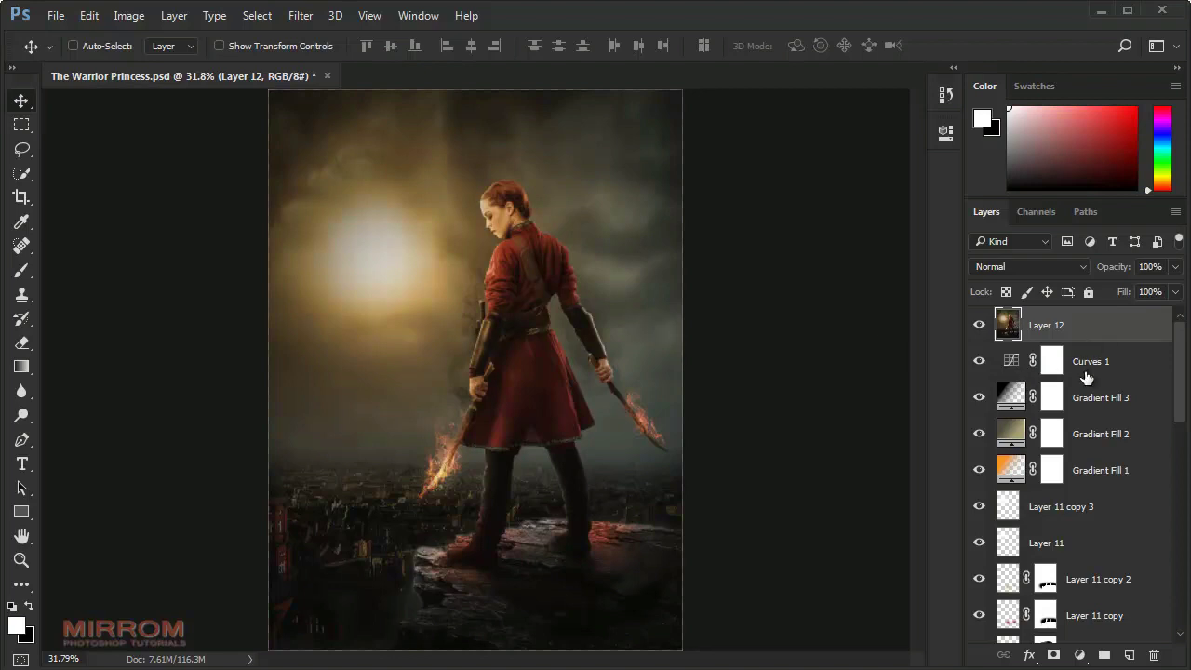
Step: Add a Color Balance layer with midtones Magenta-Green -5 and Yellow-Blue +12, then select Shadows
left_click(1077, 654)
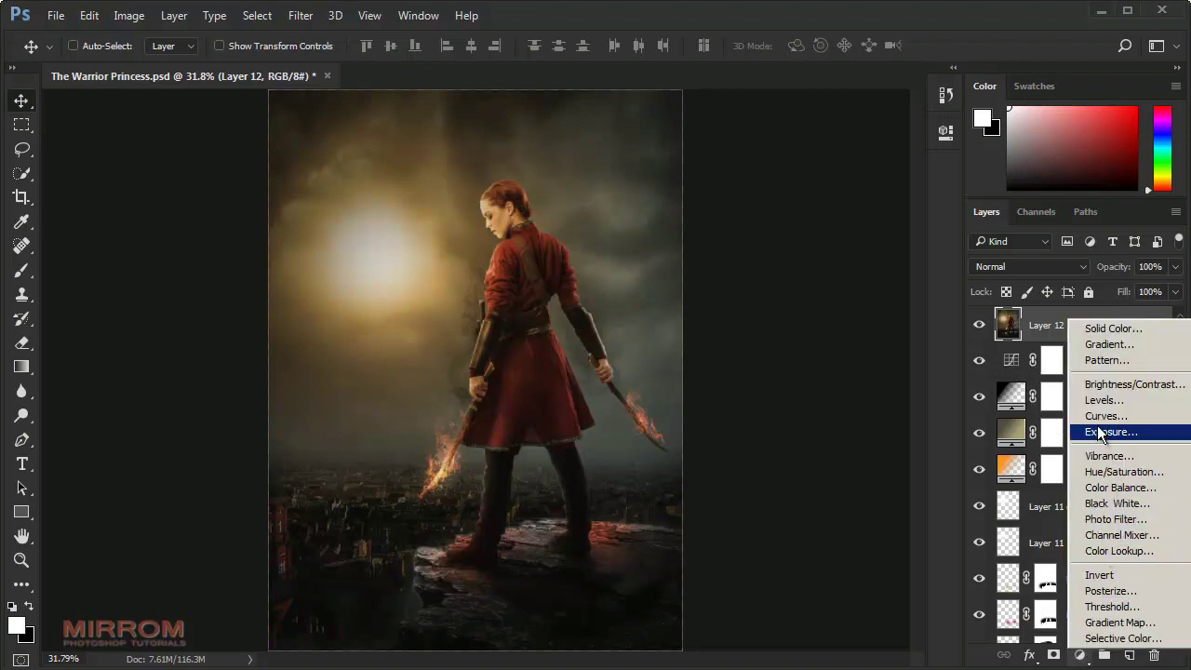
left_click(1135, 493)
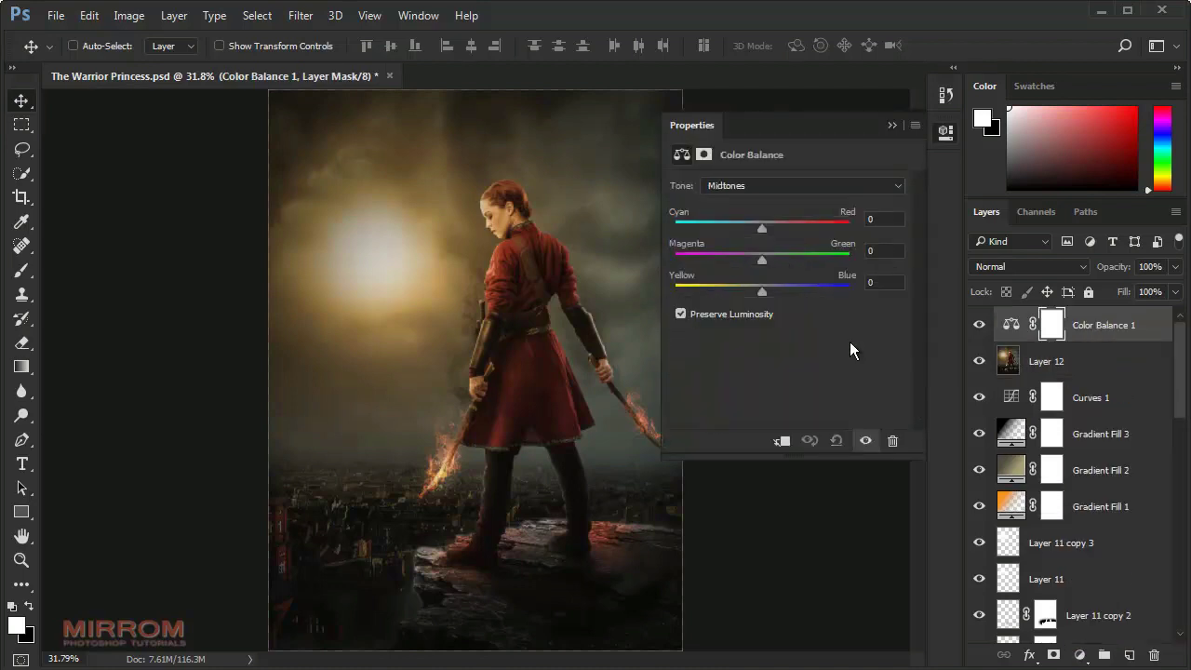
left_click(773, 186)
left_click(758, 223)
left_click(767, 187)
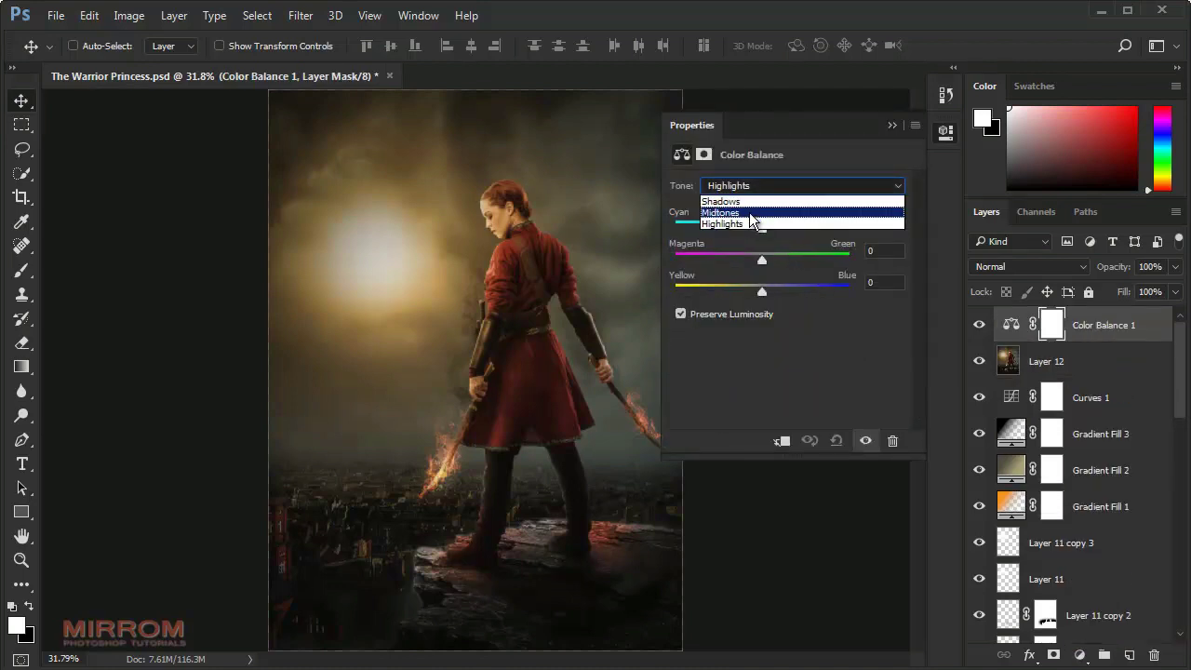
left_click(752, 214)
left_click_drag(763, 290, 764, 291)
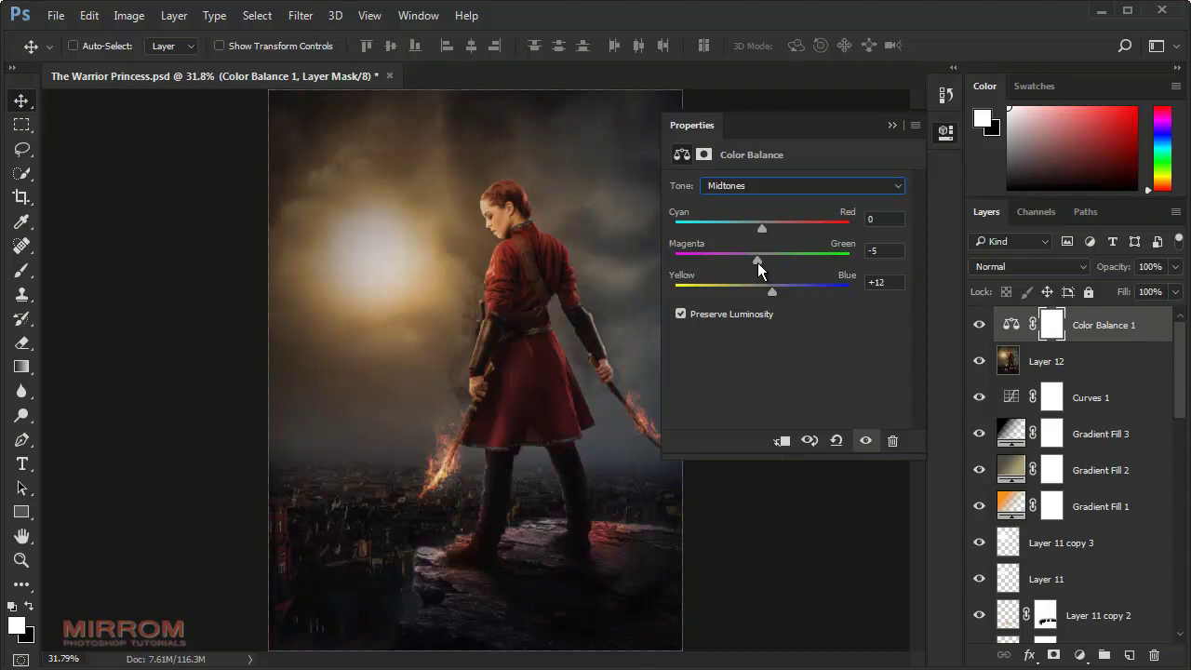
left_click(786, 186)
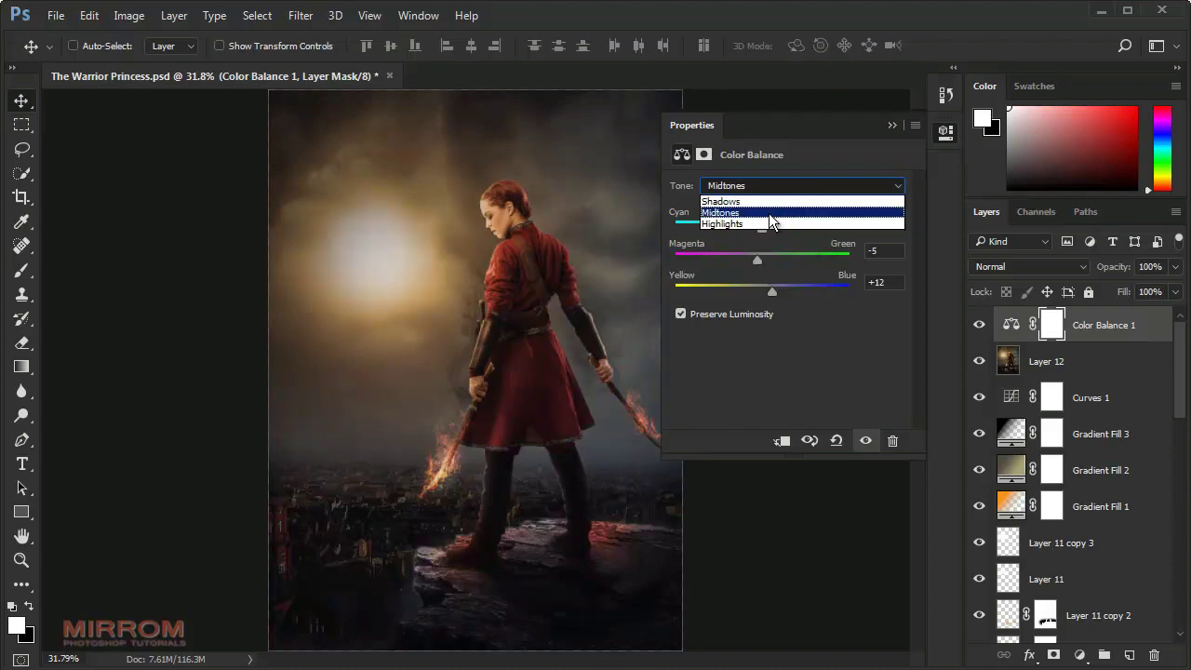
left_click(770, 201)
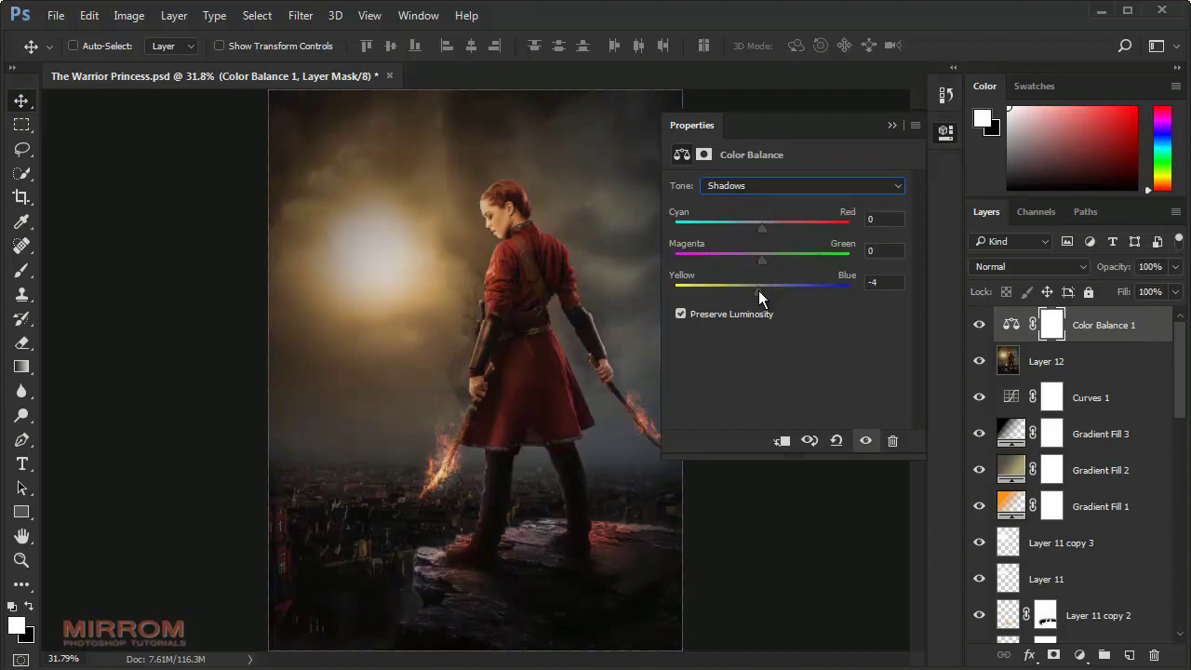
Step: Return to Midtones, close the Color Balance settings, and turn the adjustment's visibility back on
left_click(755, 188)
left_click(749, 205)
left_click(891, 124)
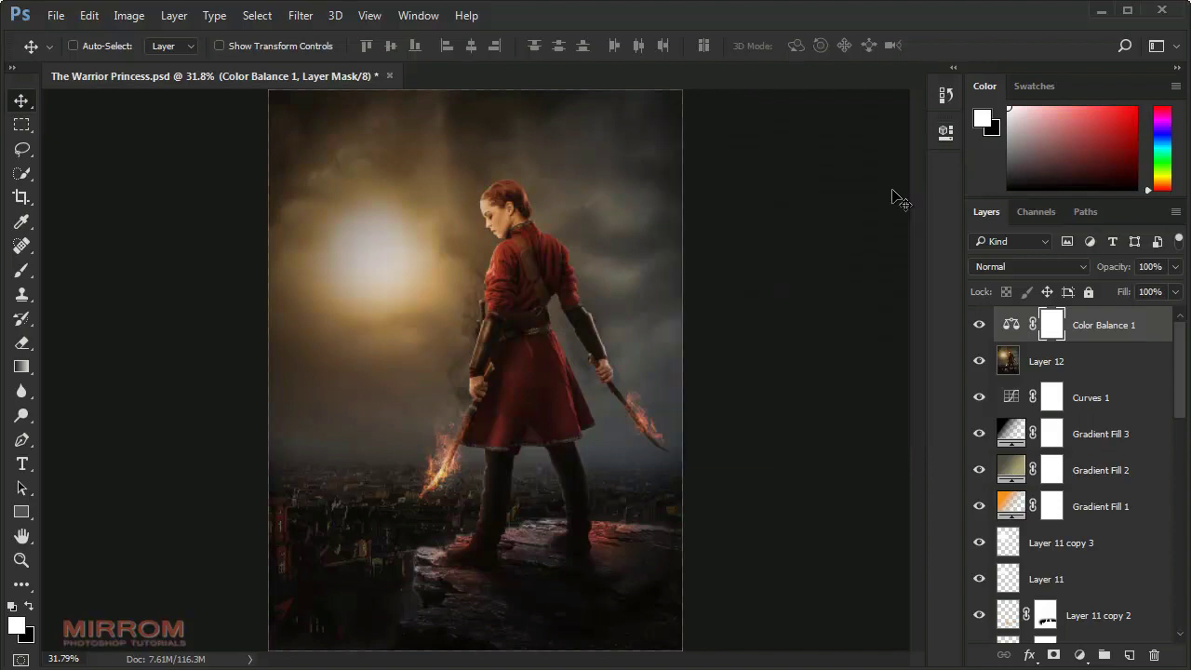
left_click(988, 328)
left_click(1089, 325)
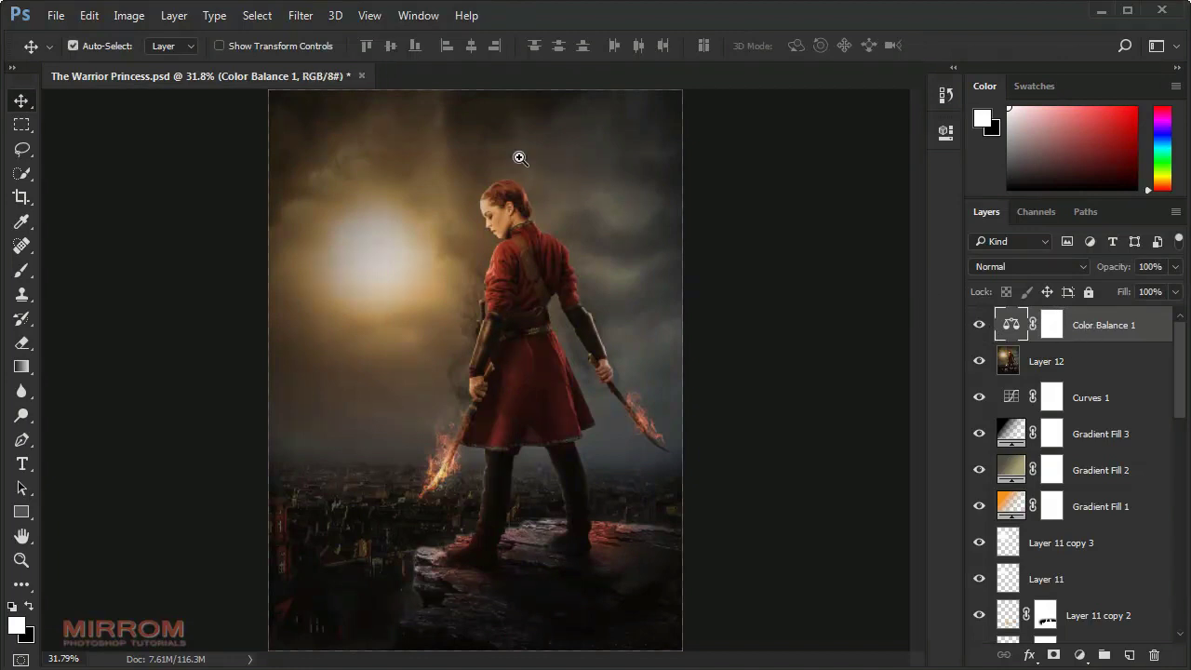
Step: Zoom in on the upper part of the poster
key("z")
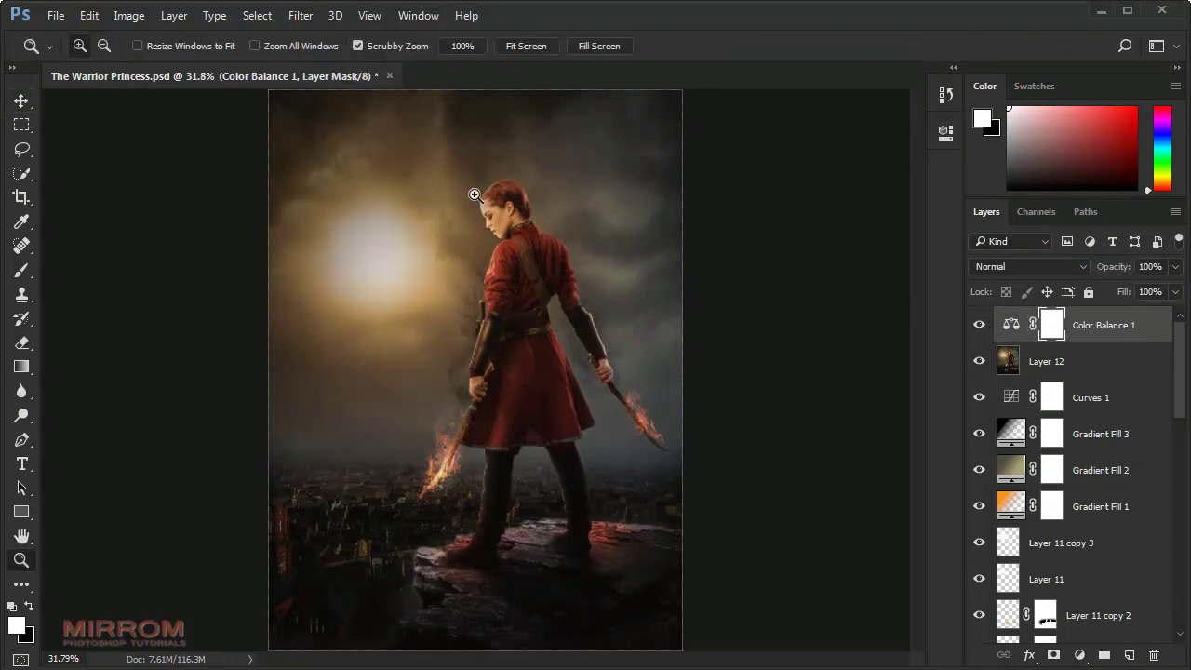
left_click(447, 141)
left_click(448, 140)
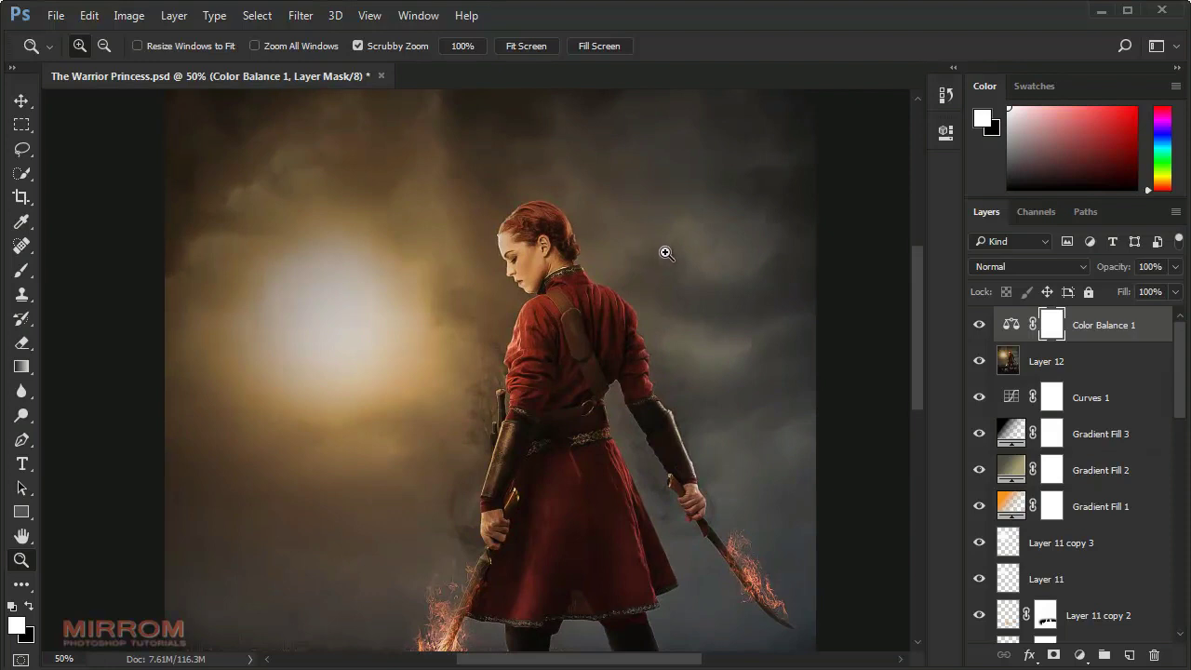
scroll(670, 253, "up", 3)
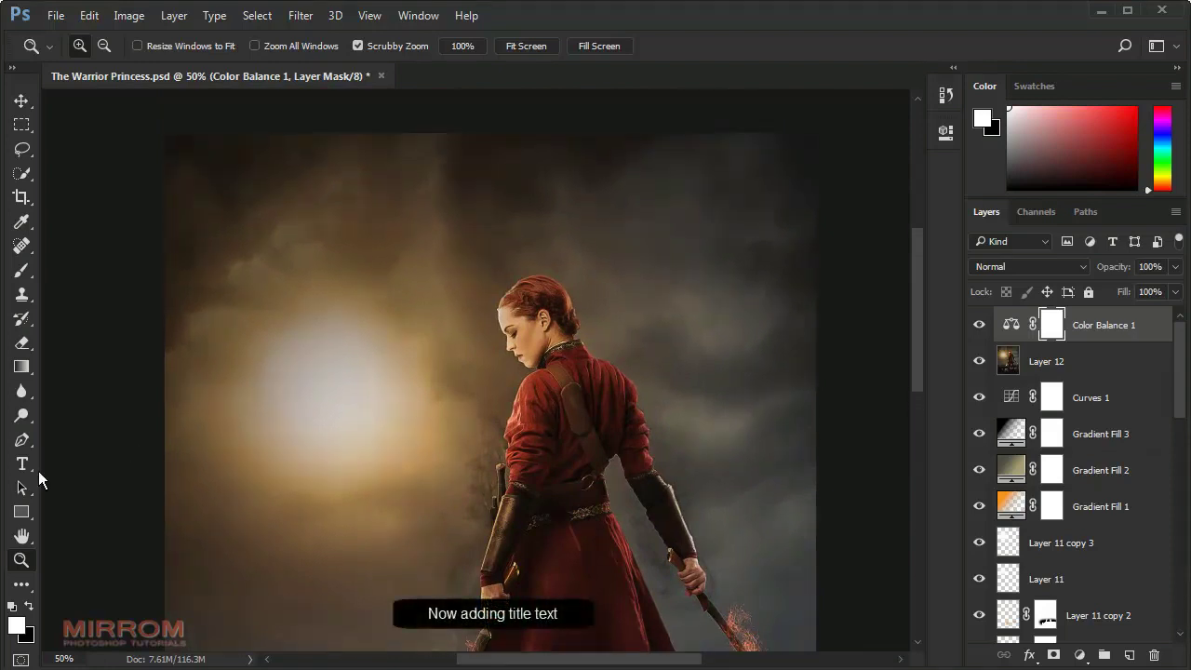
Step: Type THE WARRIOR PRINCESS in 100 pt Felix Titling and centre it across the poster top
left_click(30, 466)
left_click(729, 46)
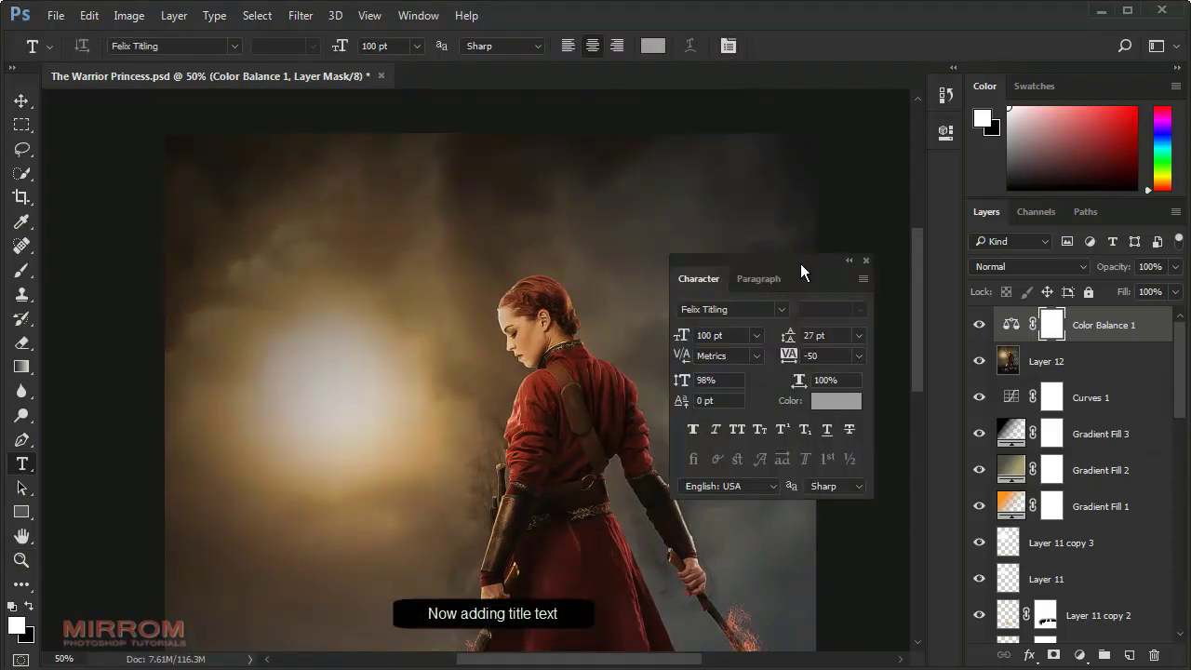
left_click_drag(801, 263, 796, 146)
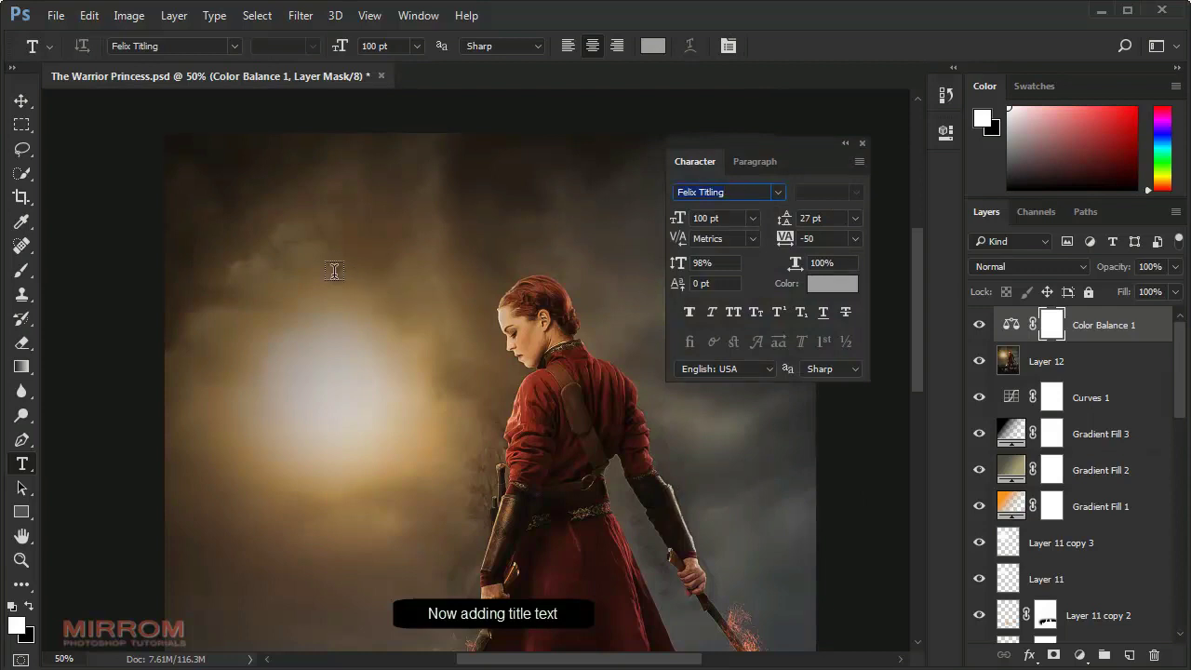
left_click(740, 162)
left_click(696, 162)
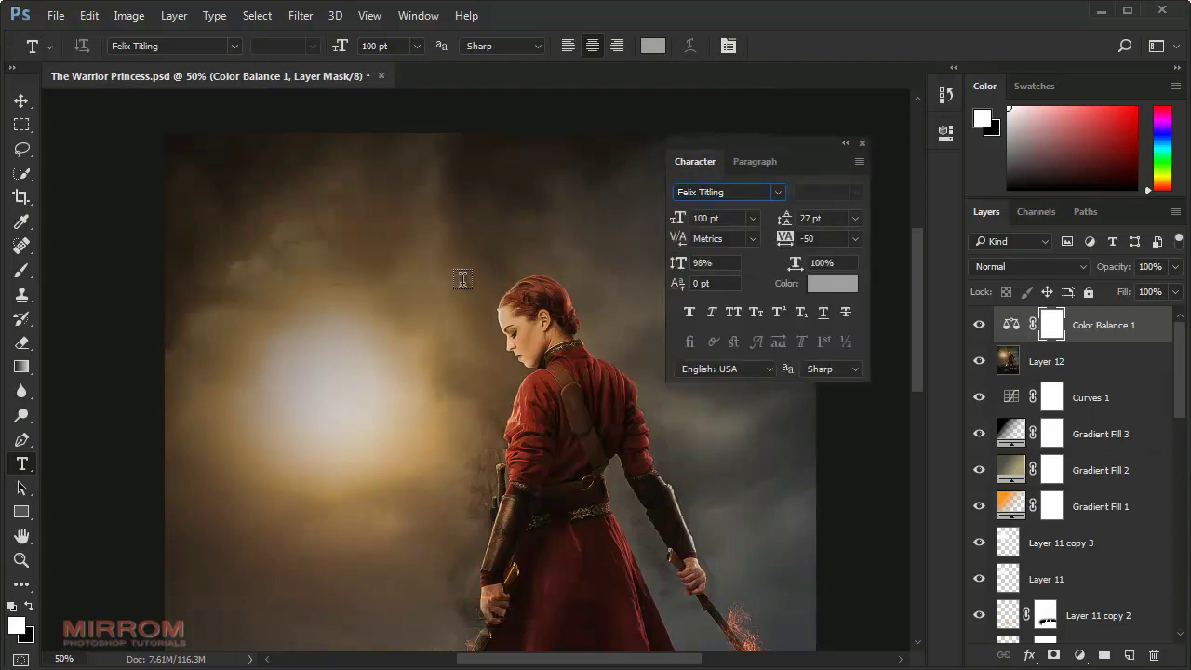
left_click(402, 270)
type("THE WARRIOR PRIN")
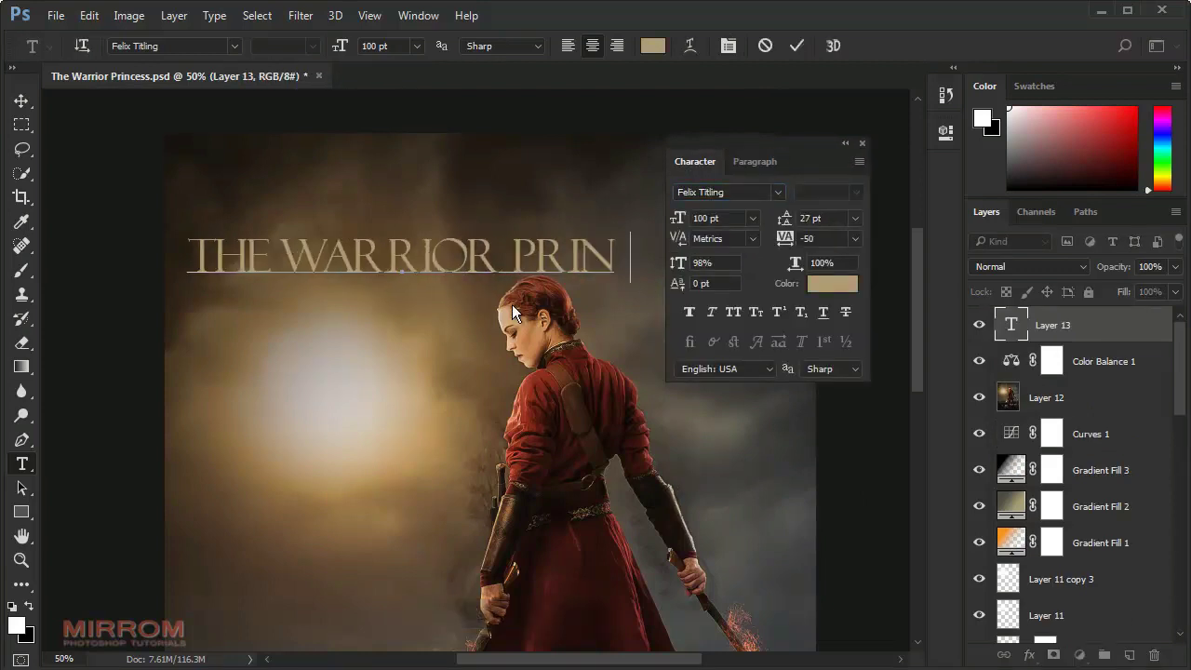
type("CESS")
key("ctrl+Return")
key("v")
mouse_move(575, 255)
left_mouse_down()
mouse_move(667, 191)
mouse_move(607, 244)
left_mouse_up()
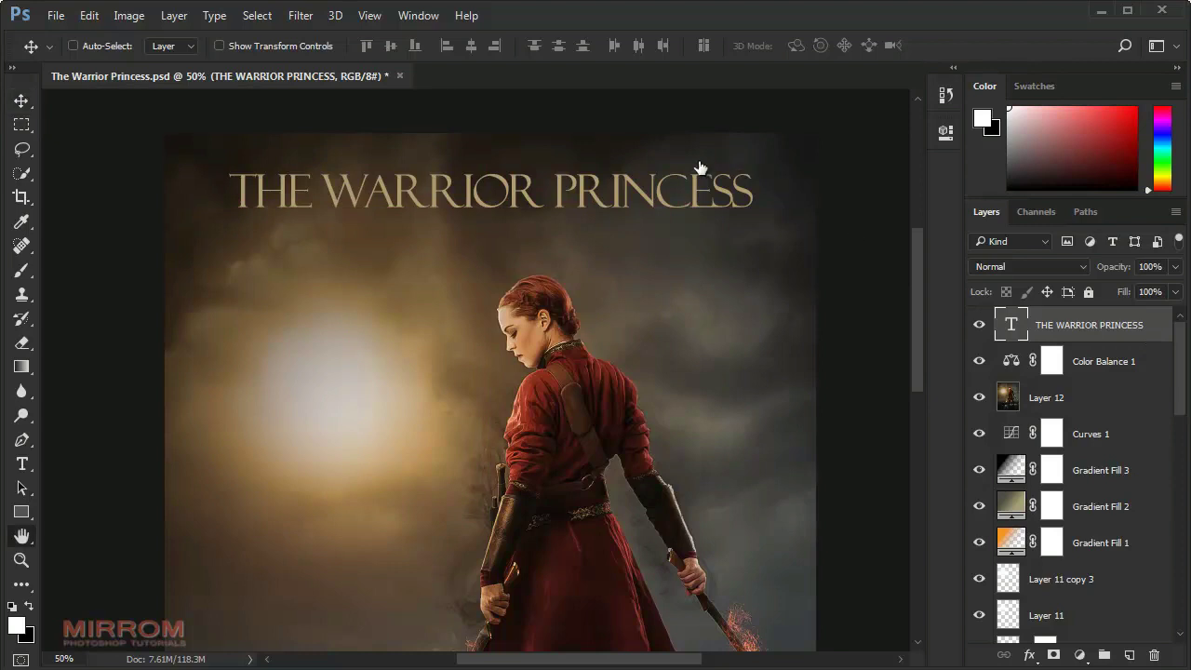
Step: Give the title a grey-to-white Gradient Overlay in Overlay blend mode
left_click_drag(668, 181, 544, 183)
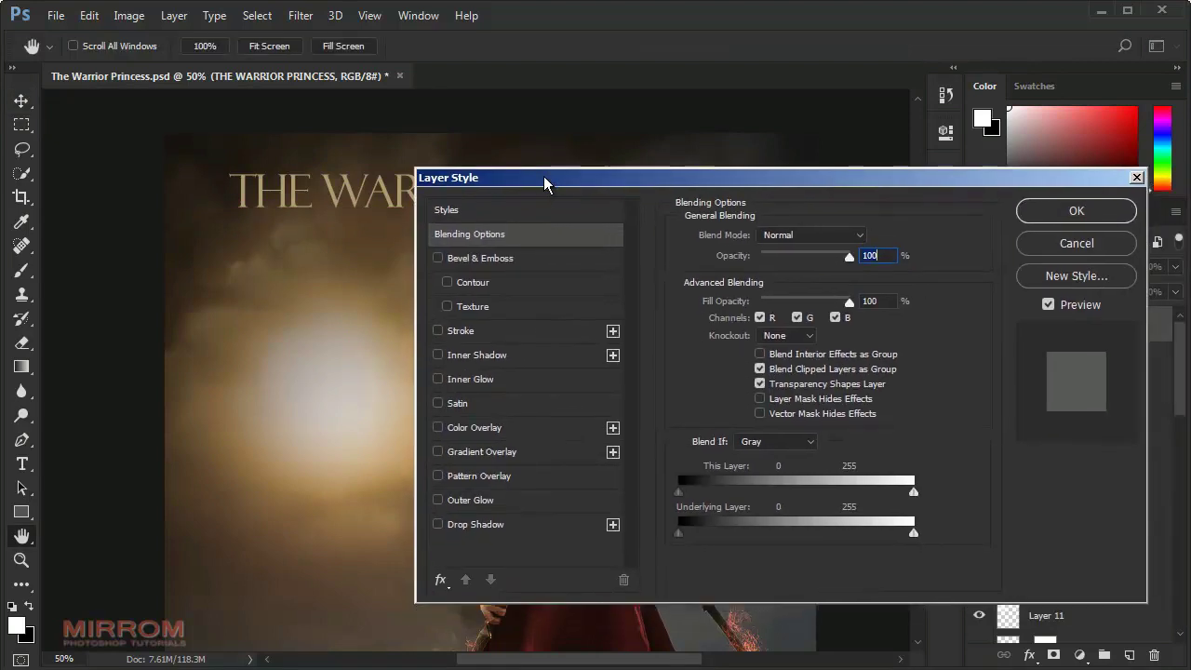
left_click(482, 452)
left_click(767, 279)
left_click(671, 260)
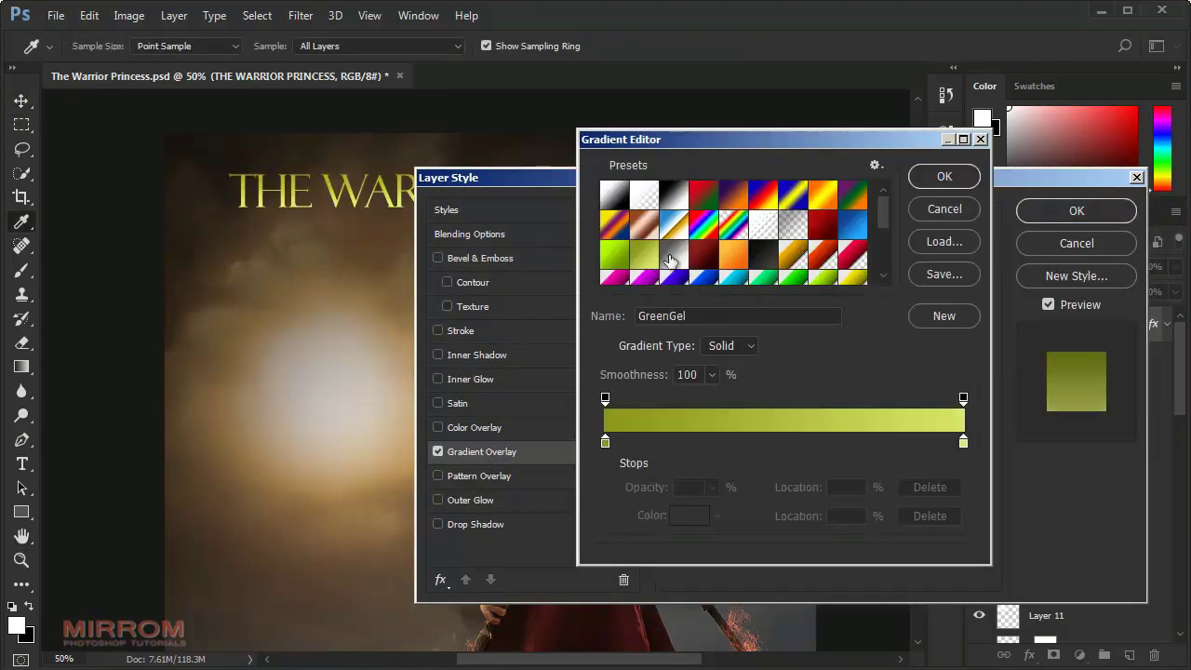
left_click(671, 259)
left_click(944, 177)
left_click(782, 236)
left_click(782, 419)
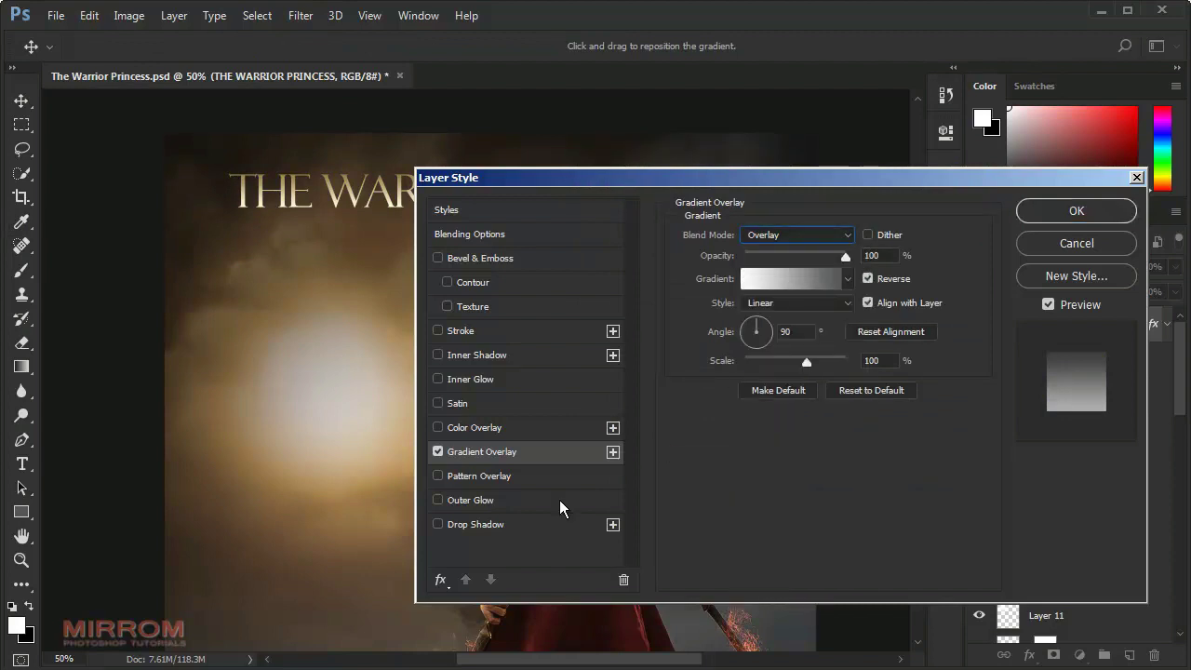
Step: Add a Multiply drop shadow around 70% opacity, distance 3, size 11, and apply the styles
left_click(475, 525)
left_click_drag(735, 185, 741, 183)
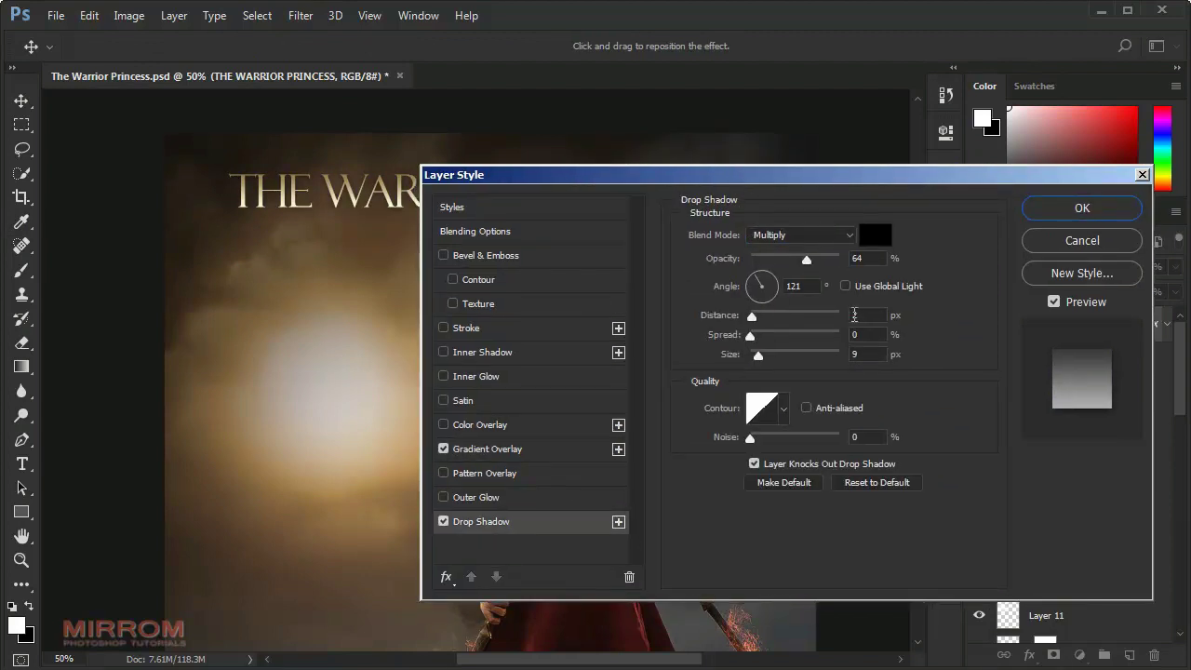
left_click(869, 317)
left_click(870, 318)
left_click(880, 259)
key("Up")
key("Up")
key("Up")
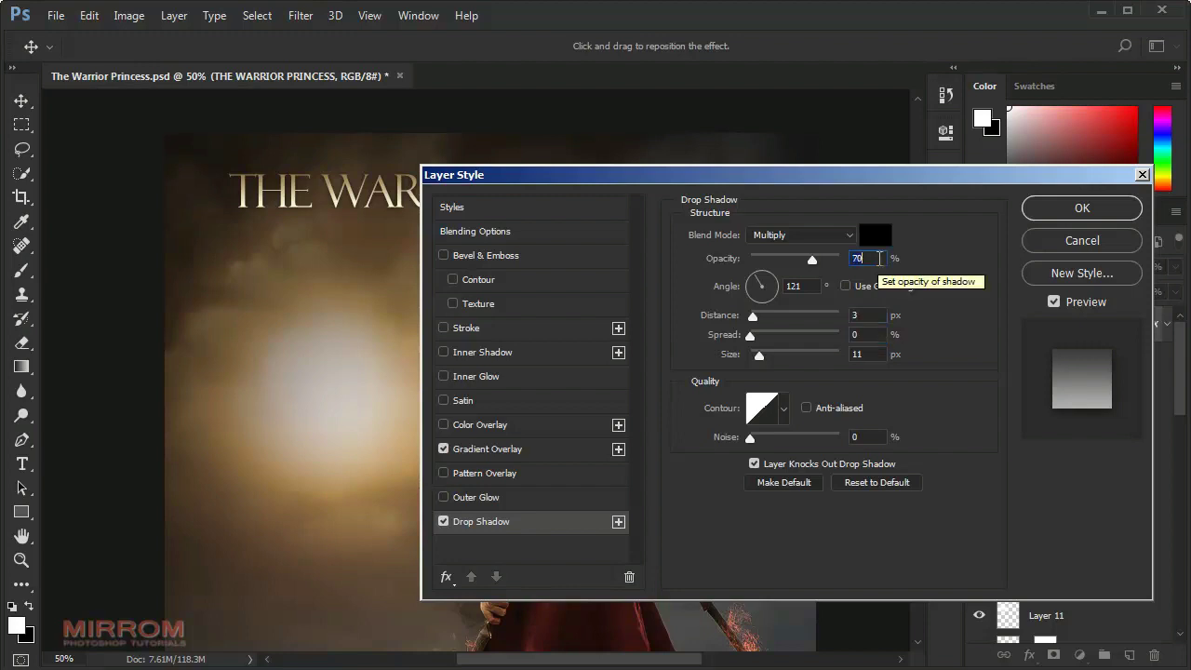
left_click(1080, 207)
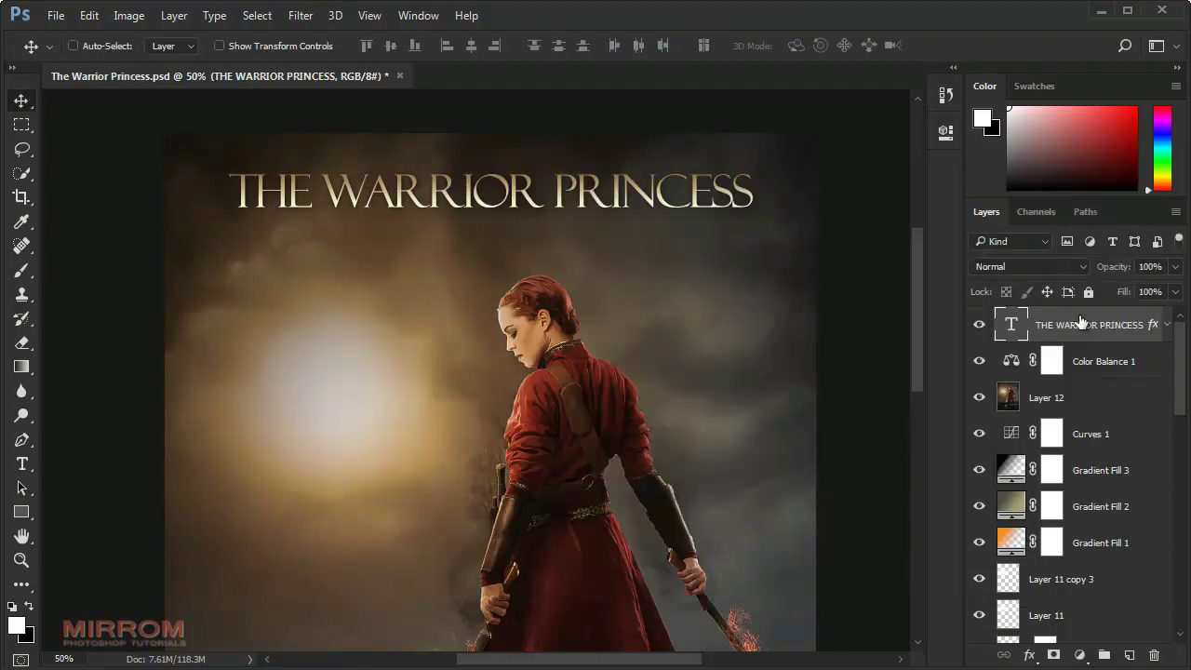
Step: Type MOVIE POSTER DESIGN as a new text layer below the title
left_click(1105, 354)
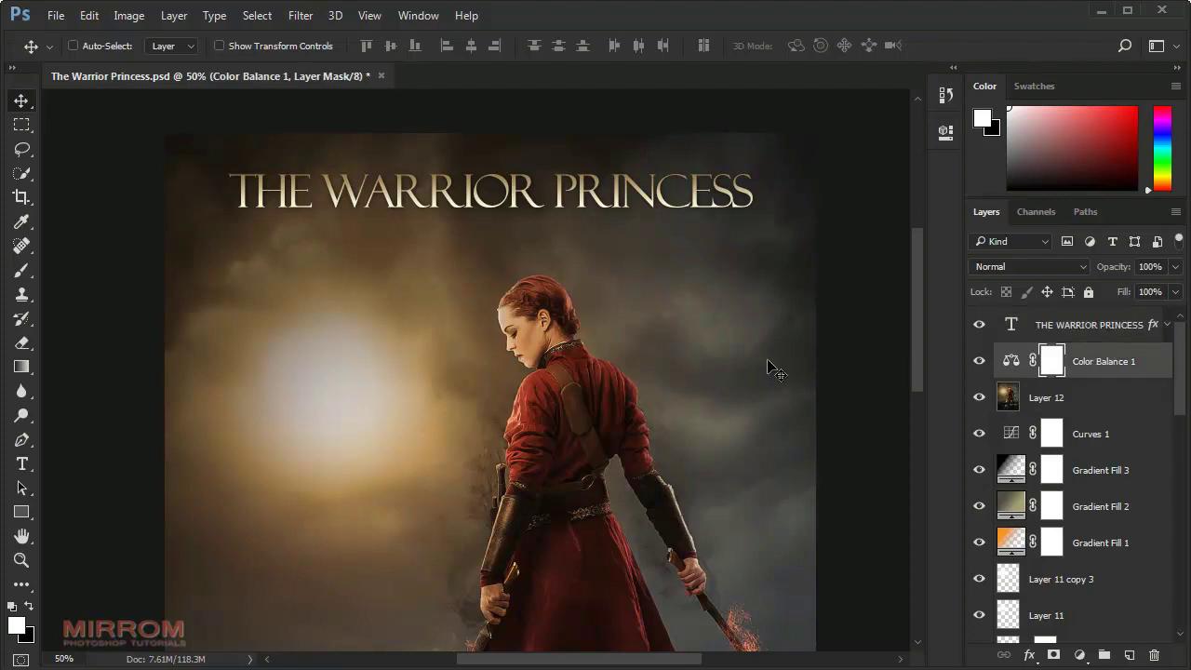
key("t")
left_click(452, 289)
type("MOVIE POSTER DESIGN")
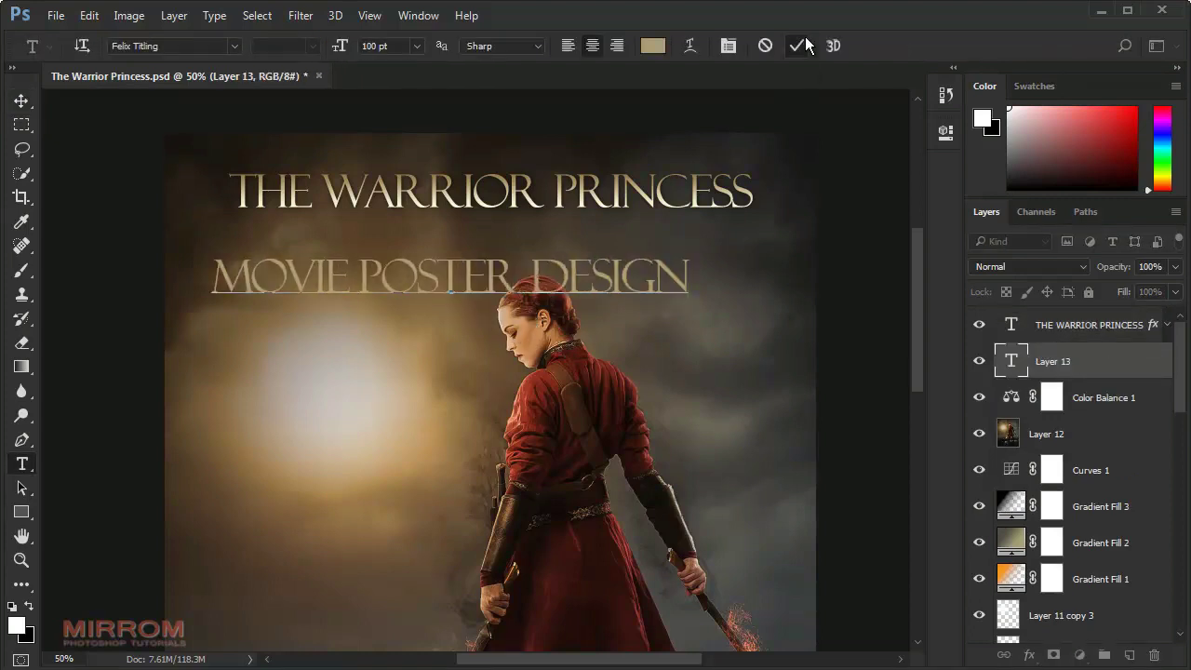
left_click(797, 45)
Step: Set the subtitle's tracking to 75 and vertical scale to 95%, and move it under the title
left_click(728, 45)
left_click_drag(694, 223, 677, 227)
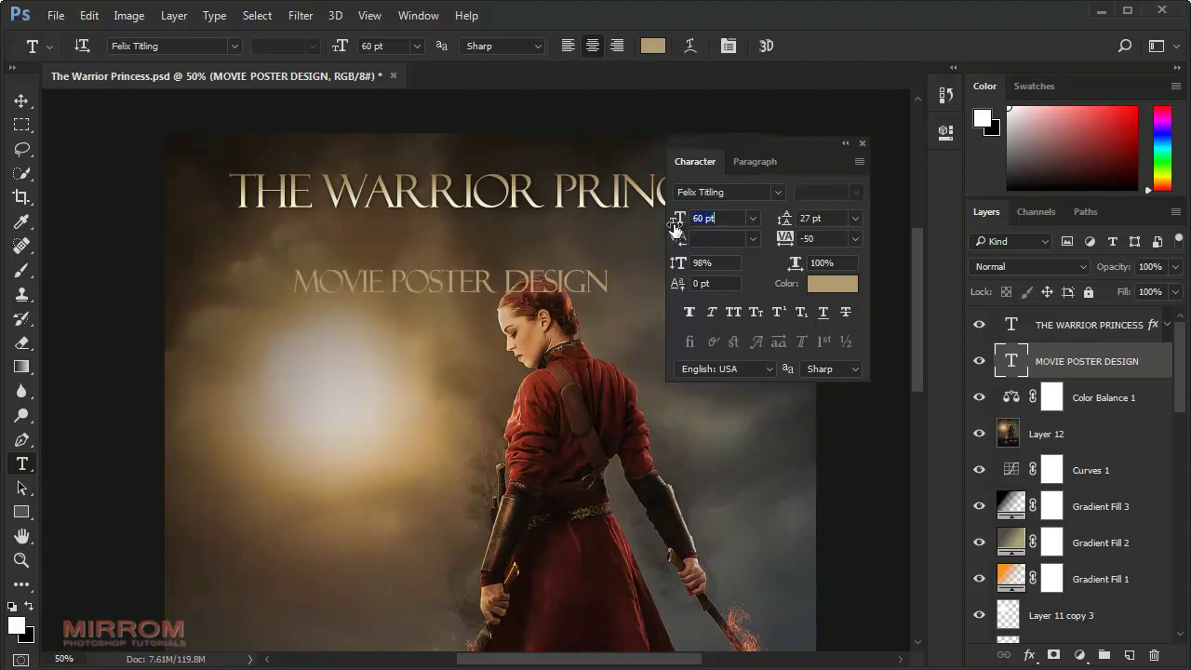
left_click(855, 239)
left_click(833, 444)
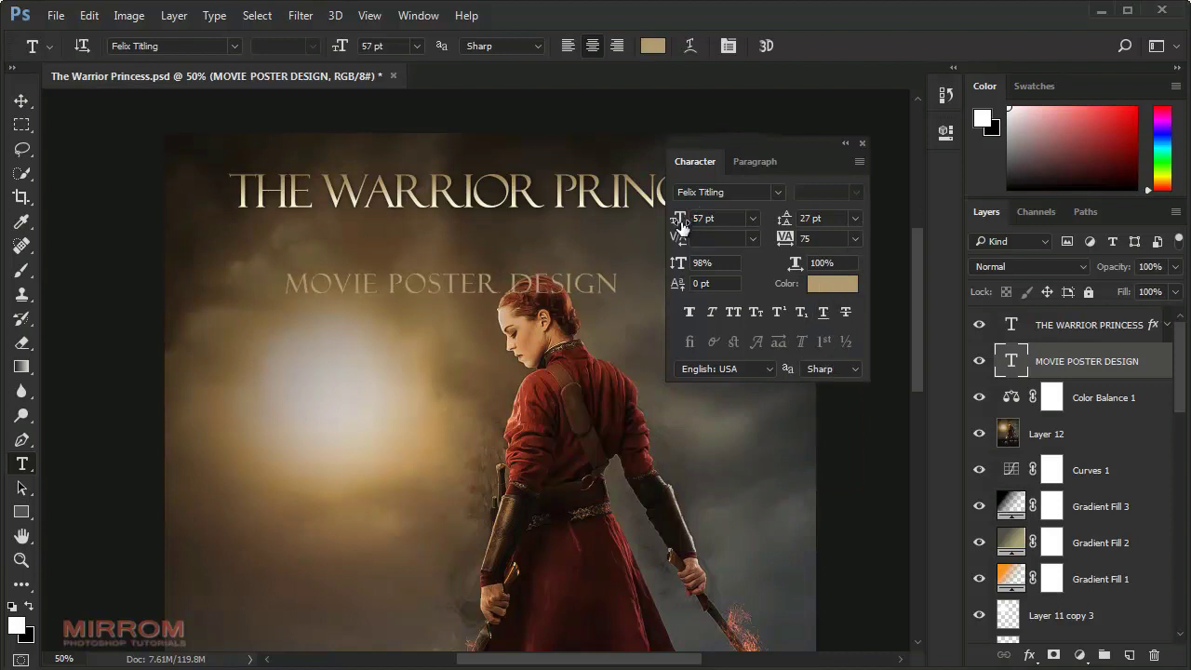
left_click_drag(685, 263, 680, 264)
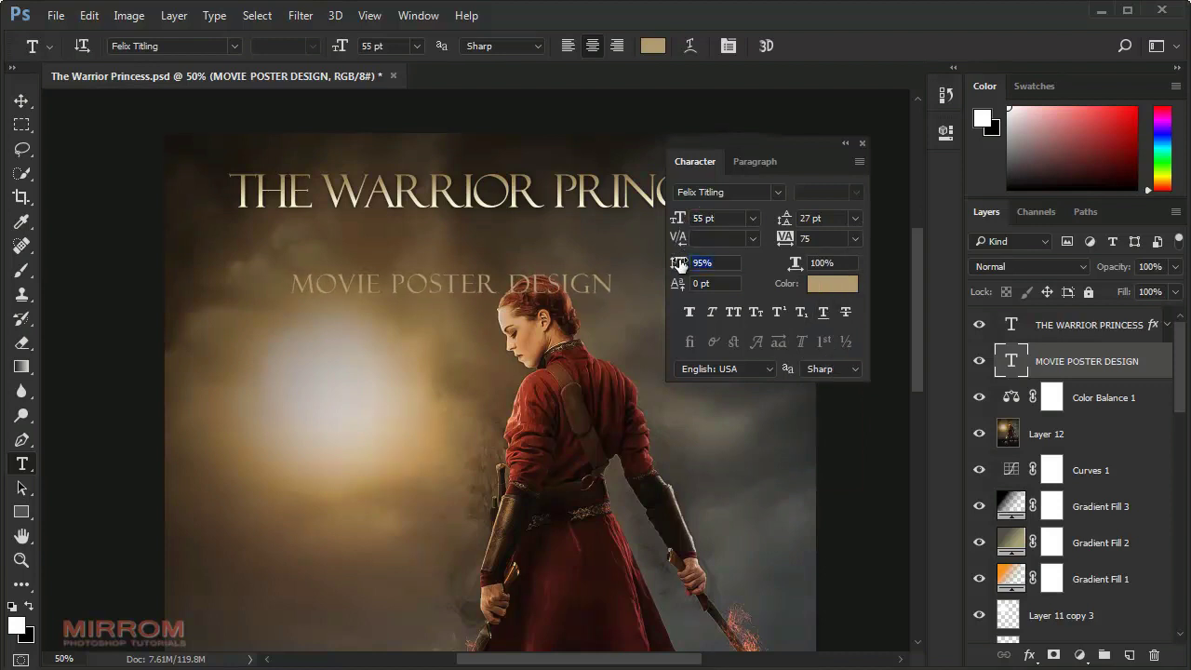
left_click(862, 143)
key("v")
left_click_drag(572, 289, 624, 237)
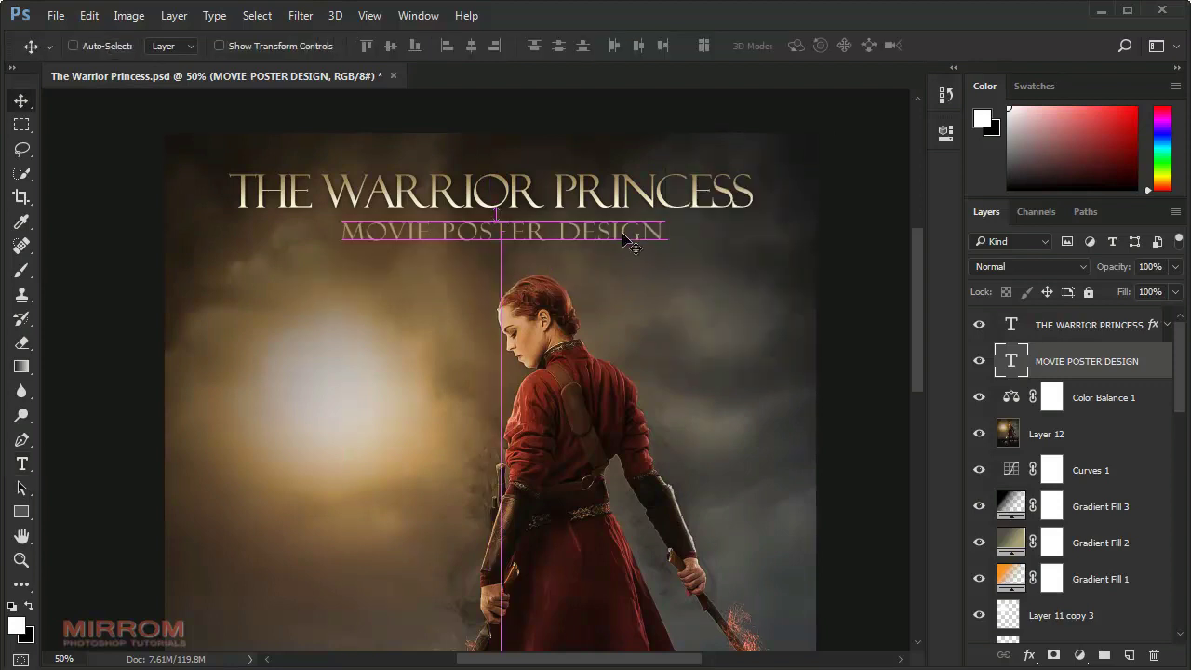
Step: Resize the subtitle to 48 pt and centre it beneath the title
double_click(1011, 361)
left_click(727, 47)
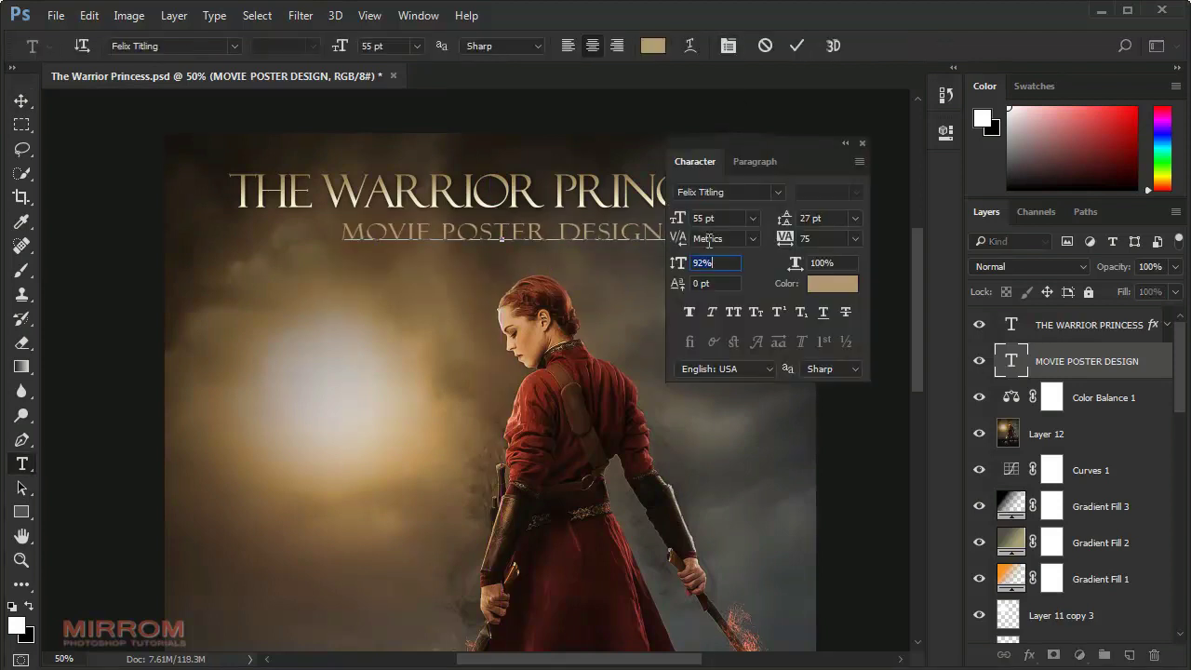
left_click_drag(681, 226, 679, 227)
key("Escape")
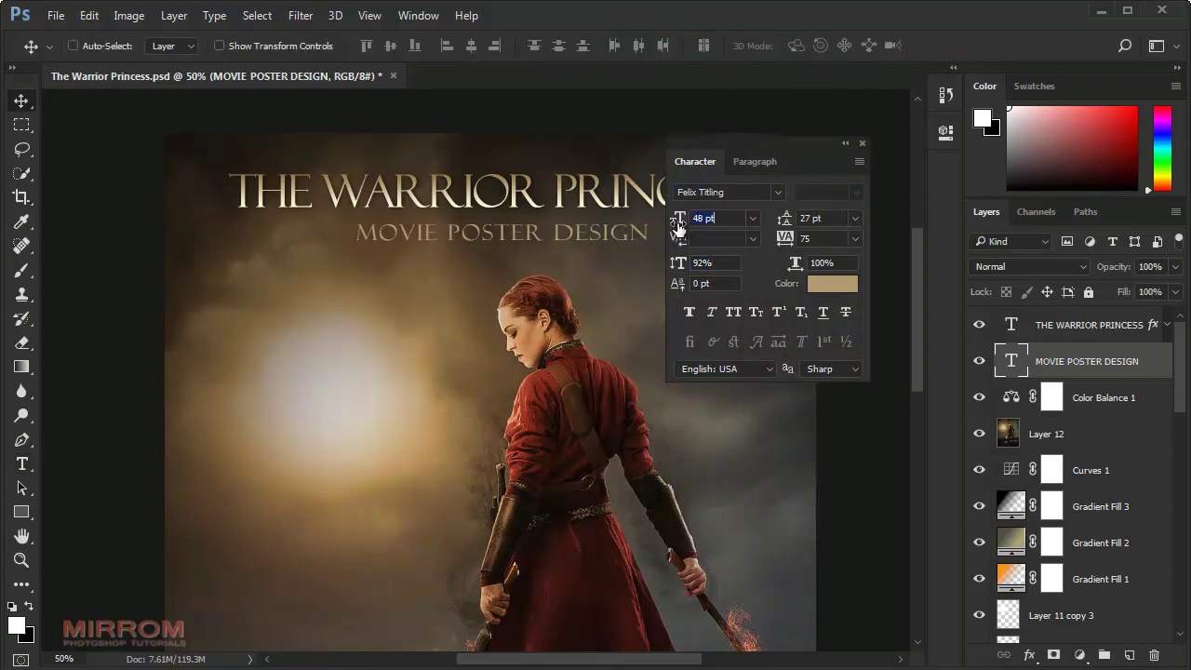
left_click(862, 142)
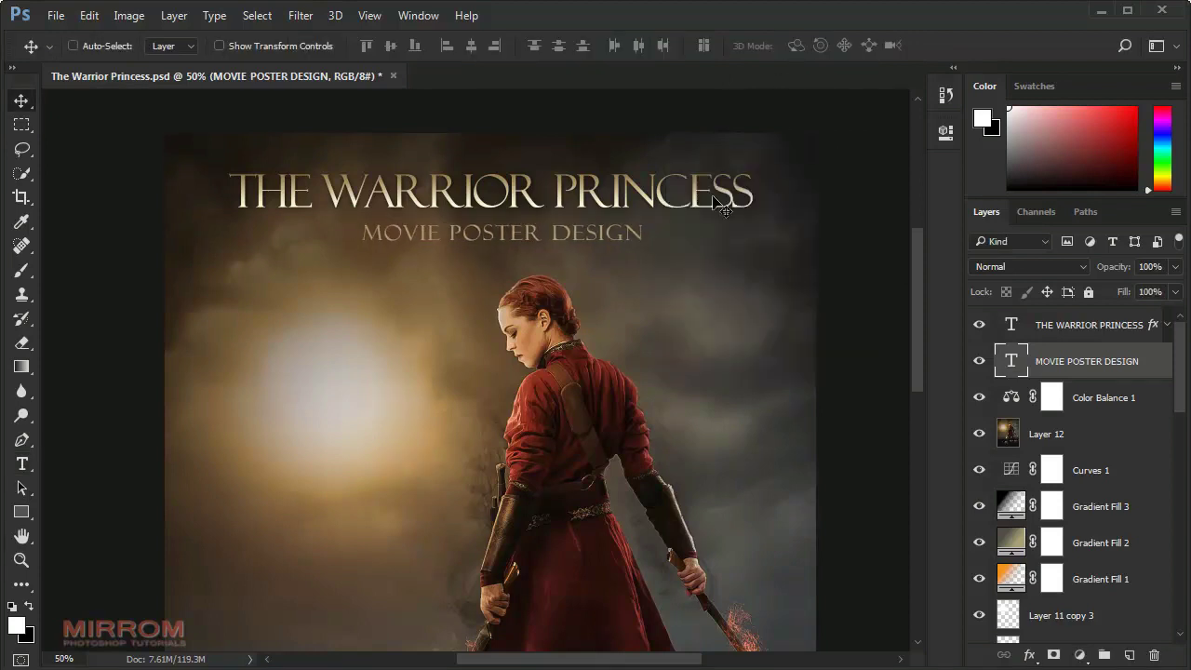
left_click_drag(601, 244, 594, 244)
Step: Give MOVIE POSTER DESIGN a Multiply drop shadow at 65% opacity, 2 px distance, 10 px size
double_click(1163, 369)
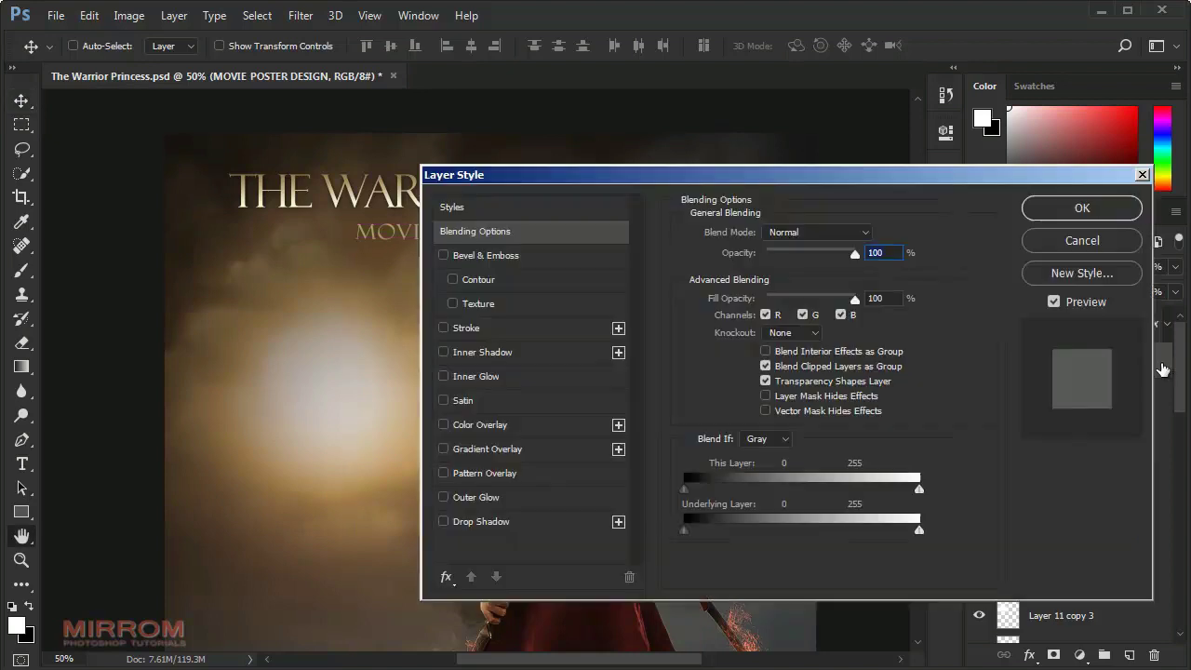
left_click(510, 522)
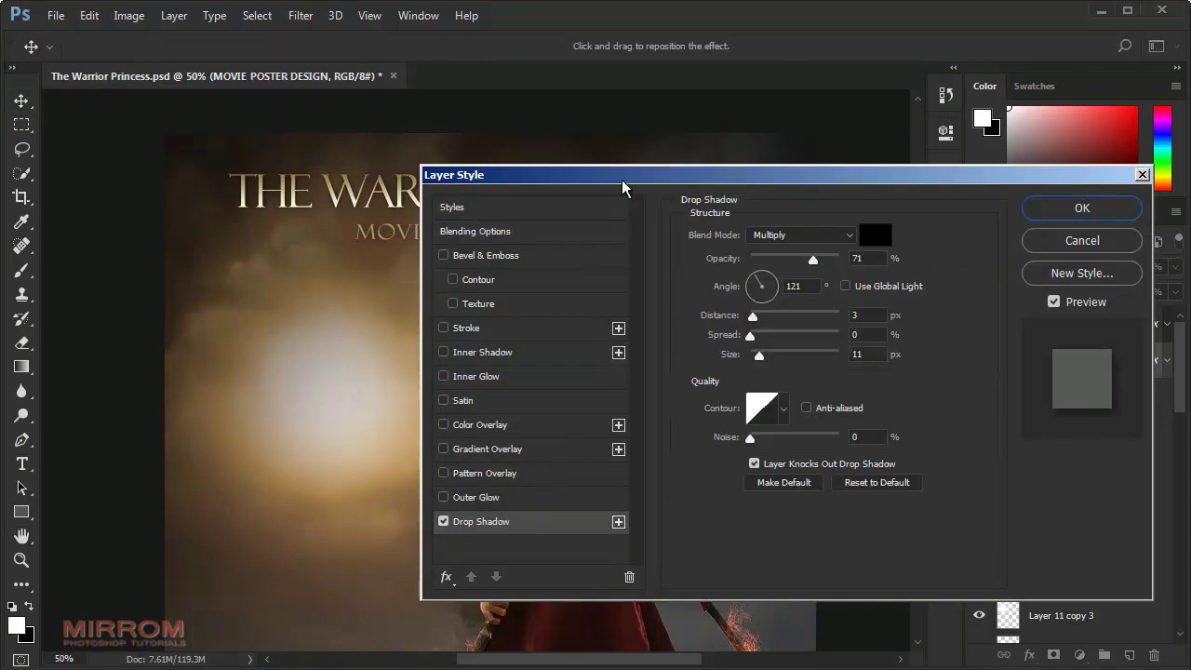
left_click_drag(623, 186, 677, 186)
double_click(923, 355)
type("10")
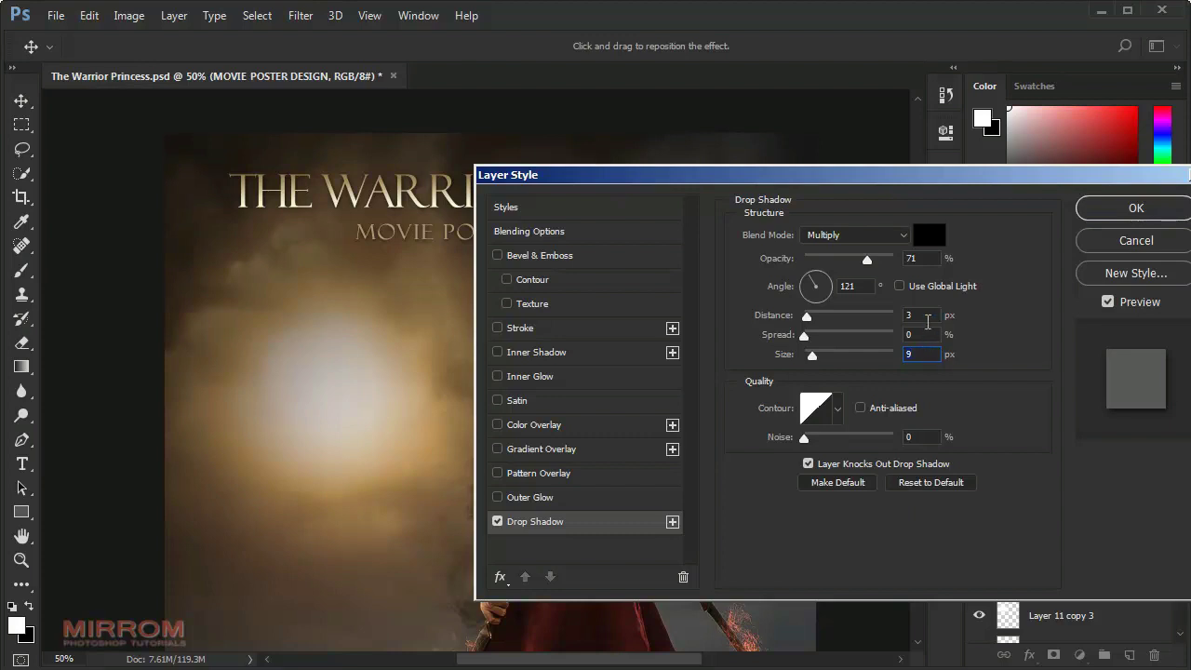
key("Up")
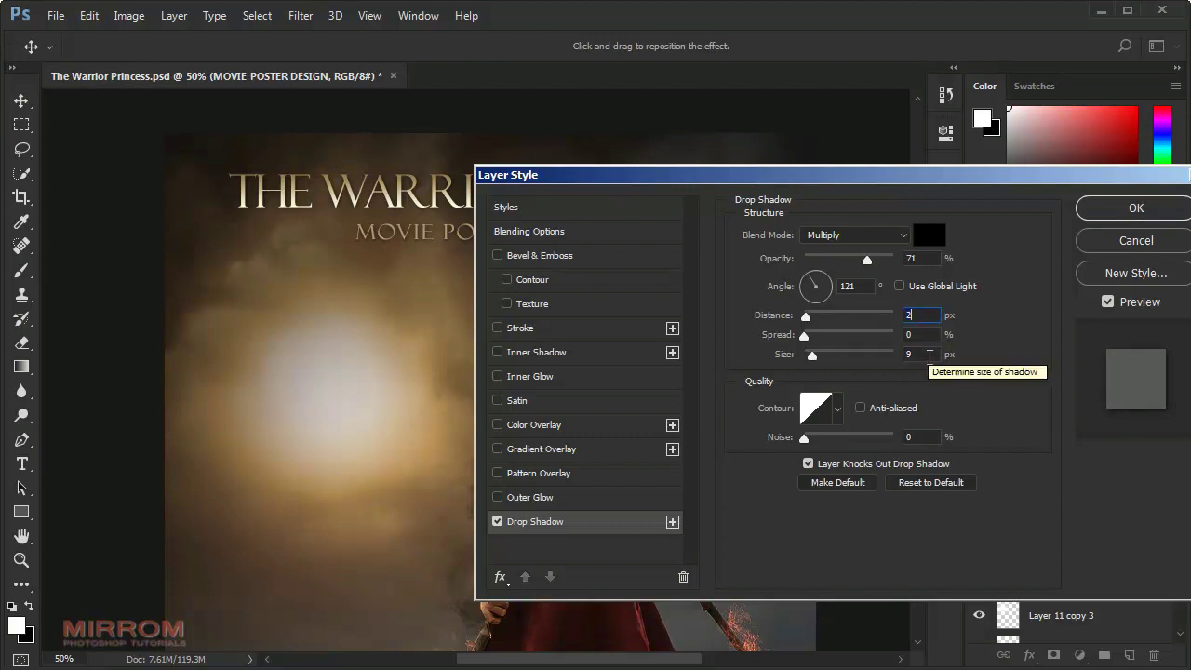
left_click(928, 355)
key("Up")
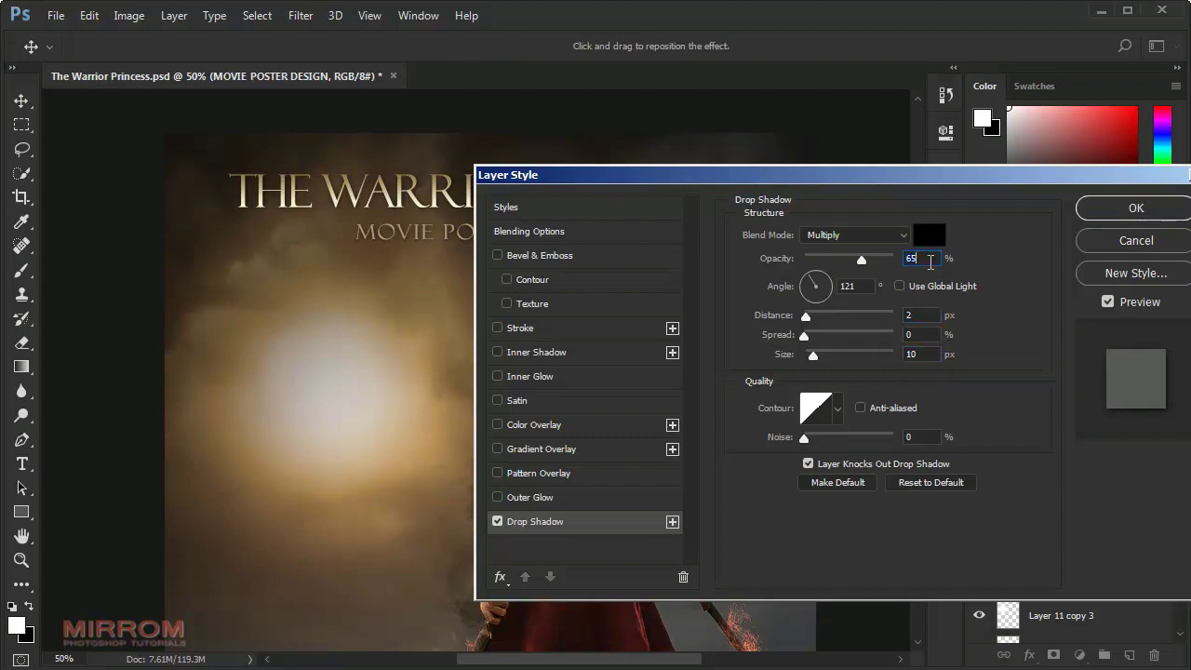
left_click(1136, 208)
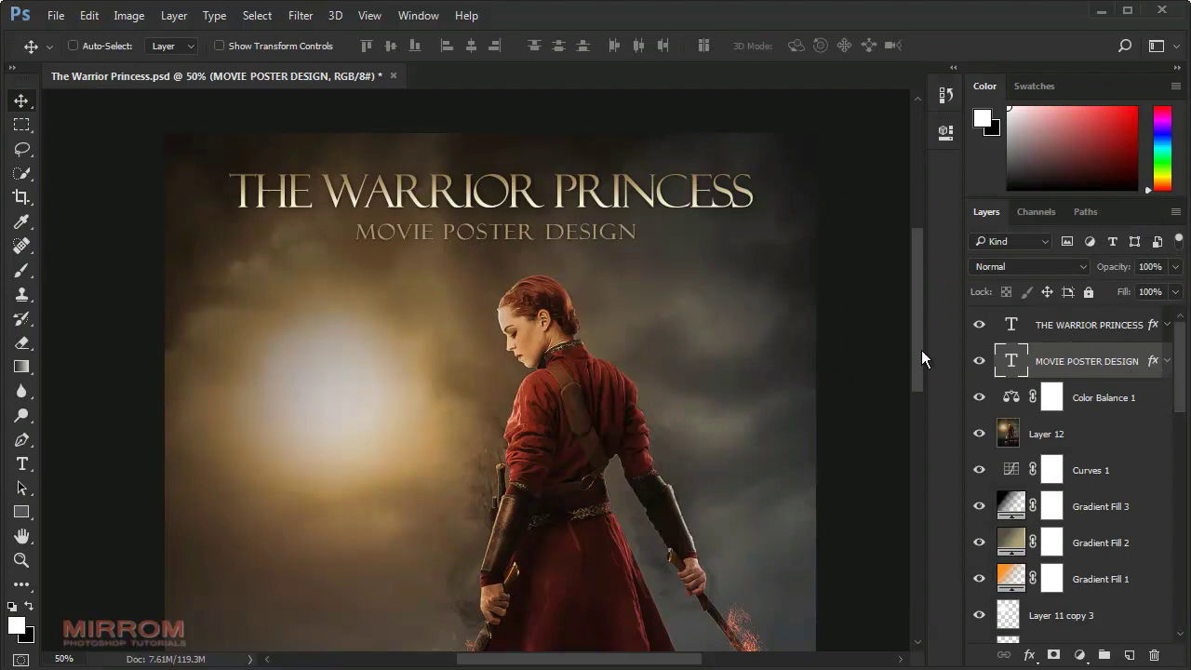
left_click(1061, 331)
Step: Add DECEMBER 2016 near the poster bottom at 72 pt
key("t")
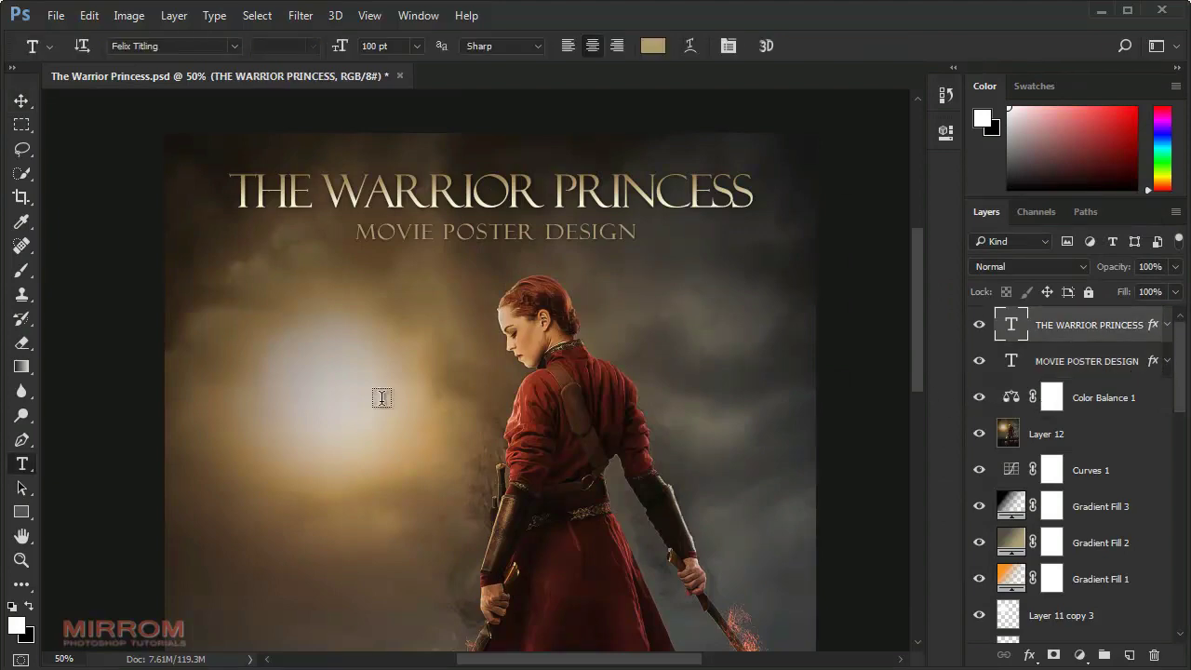
left_click(374, 400)
type("DECEMBER 2016")
left_click(797, 46)
left_click_drag(374, 381, 506, 453)
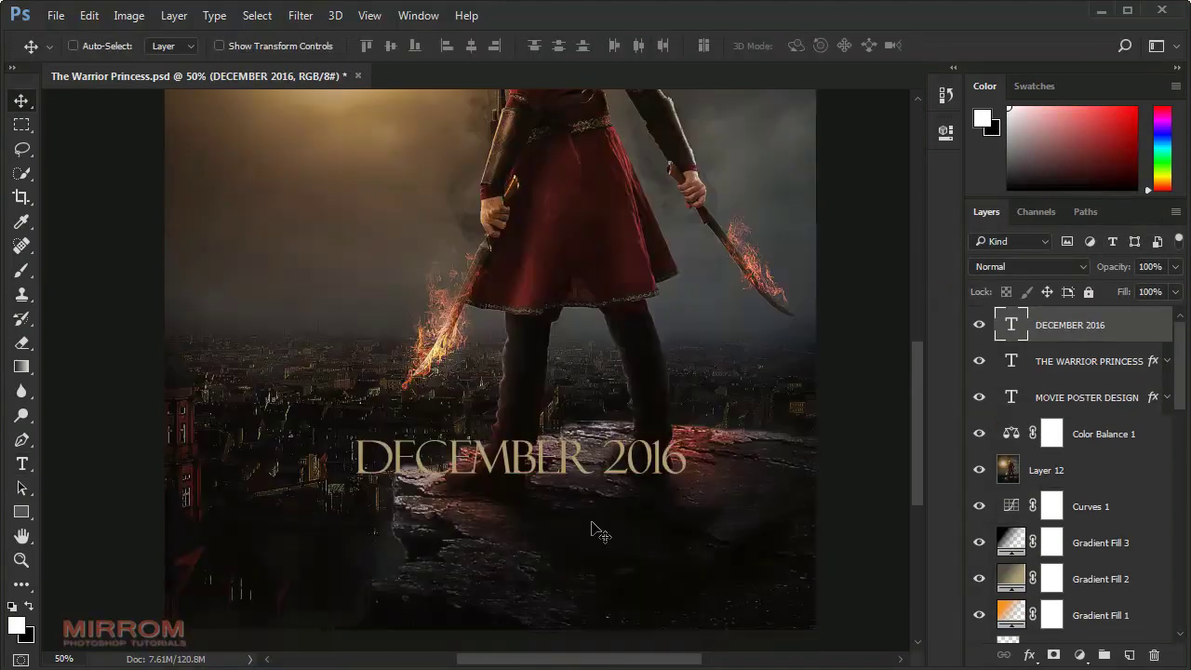
left_click(729, 45)
type("7472")
key("Return")
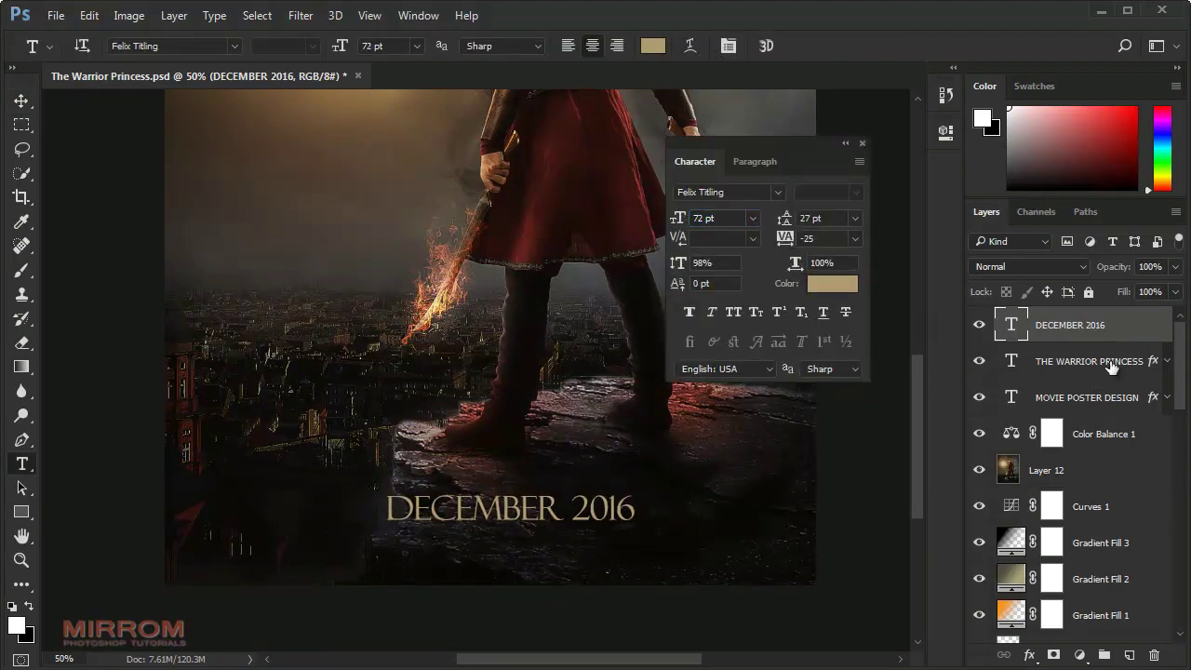
Step: Copy the title's layer style and paste it onto the DECEMBER 2016 layer
left_click(1111, 363)
right_click(1159, 363)
left_click(1154, 298)
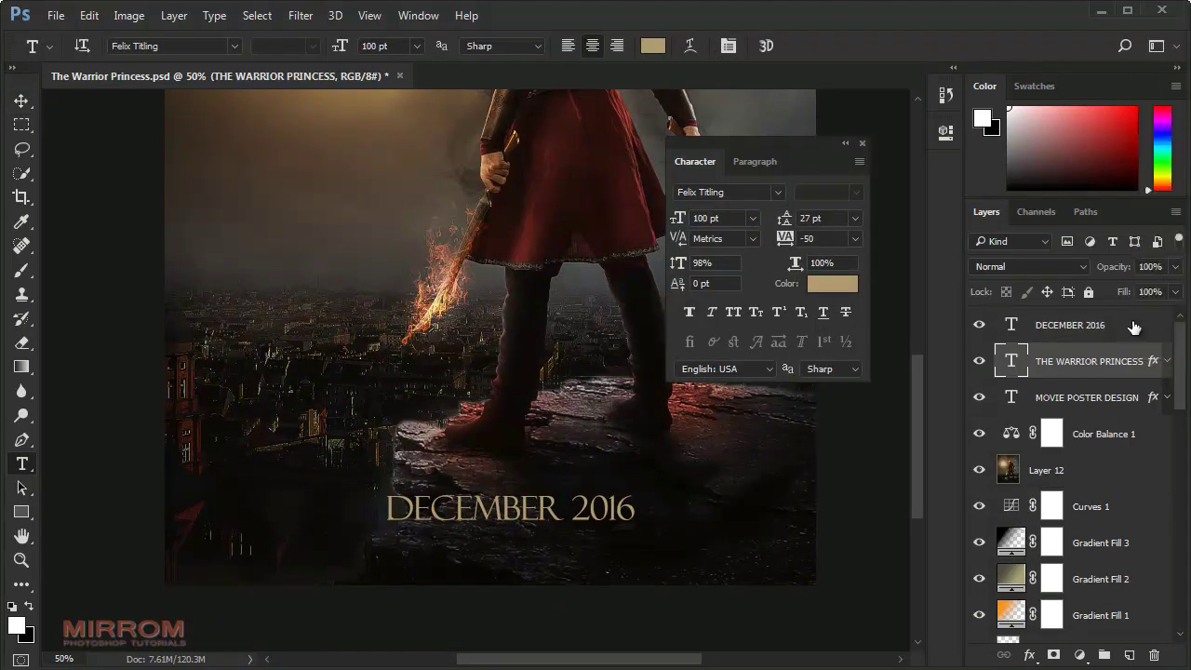
left_click(1134, 326)
right_click(1155, 326)
left_click(986, 164)
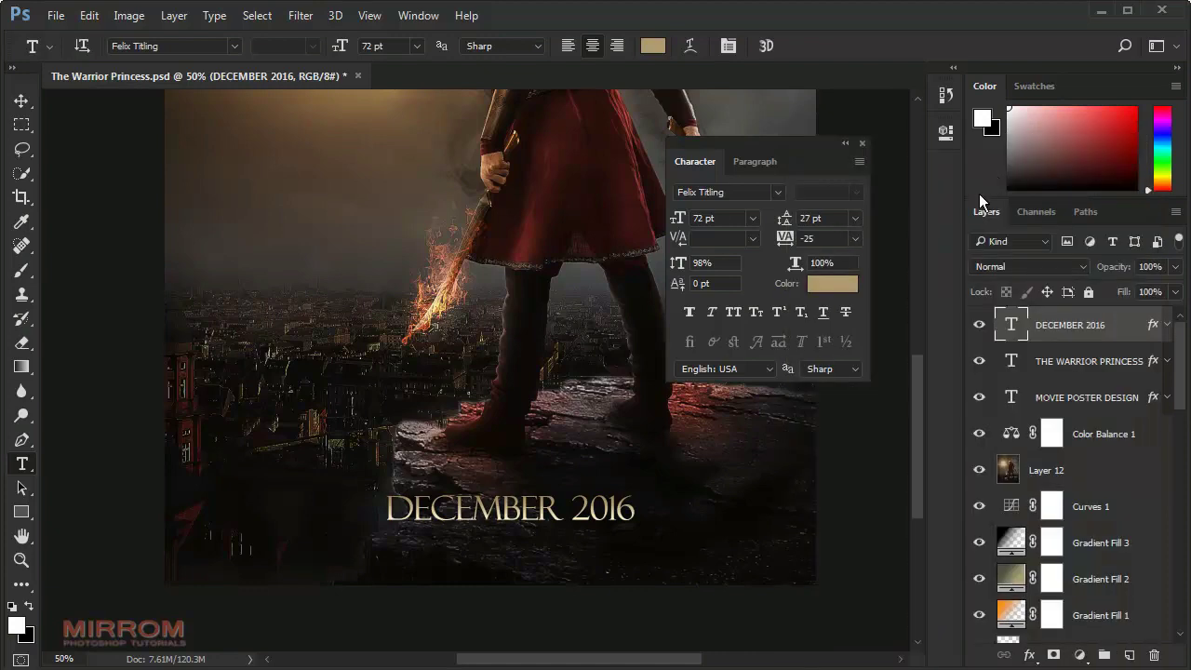
Step: Fit the poster on screen and paste in the credits text group as Group 7 copy
left_click(862, 144)
key("v")
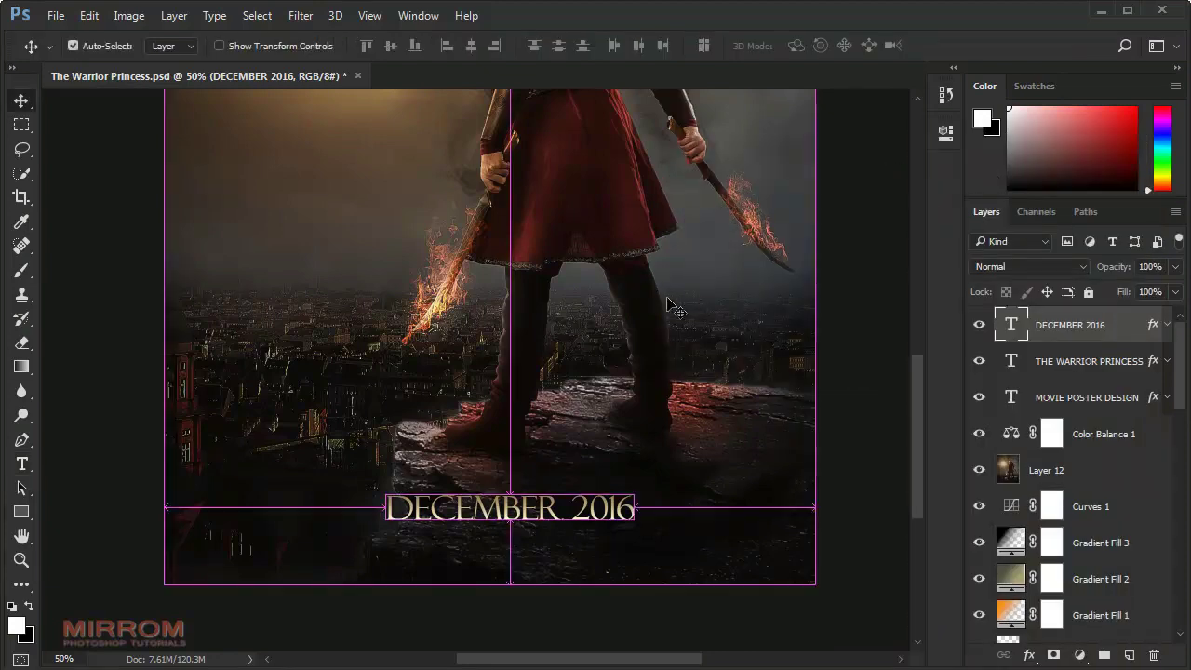
key("ctrl+0")
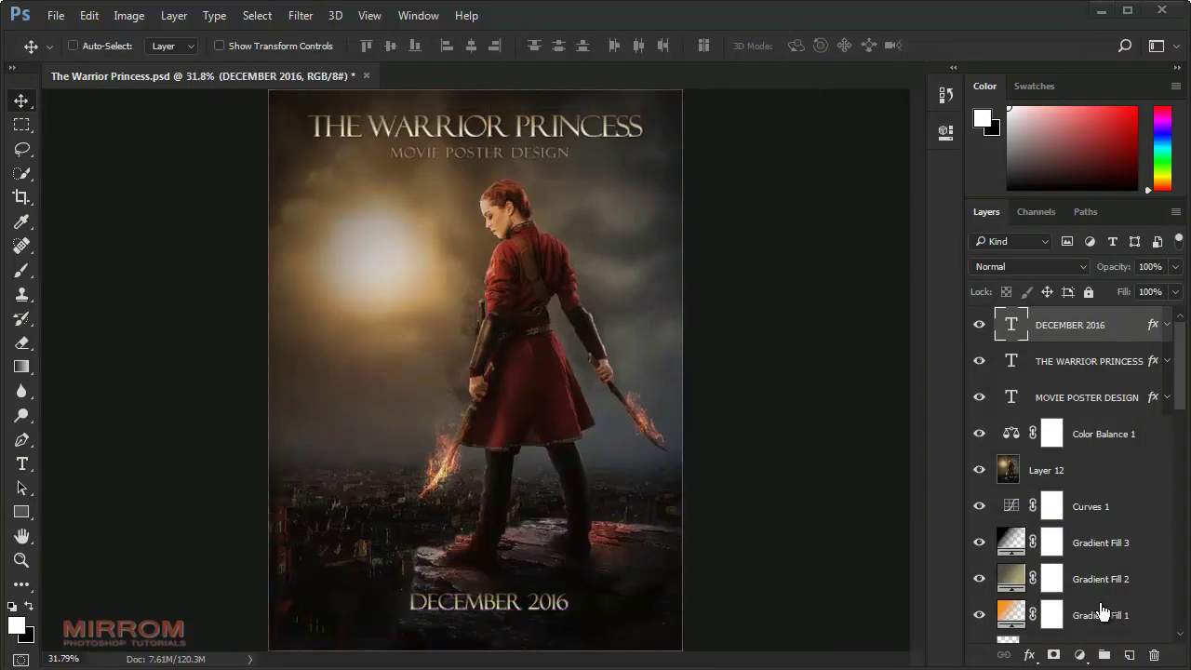
key("ctrl+v")
Step: Move the credits group below DECEMBER 2016 and select the poster's text layers
left_click_drag(652, 538, 672, 617)
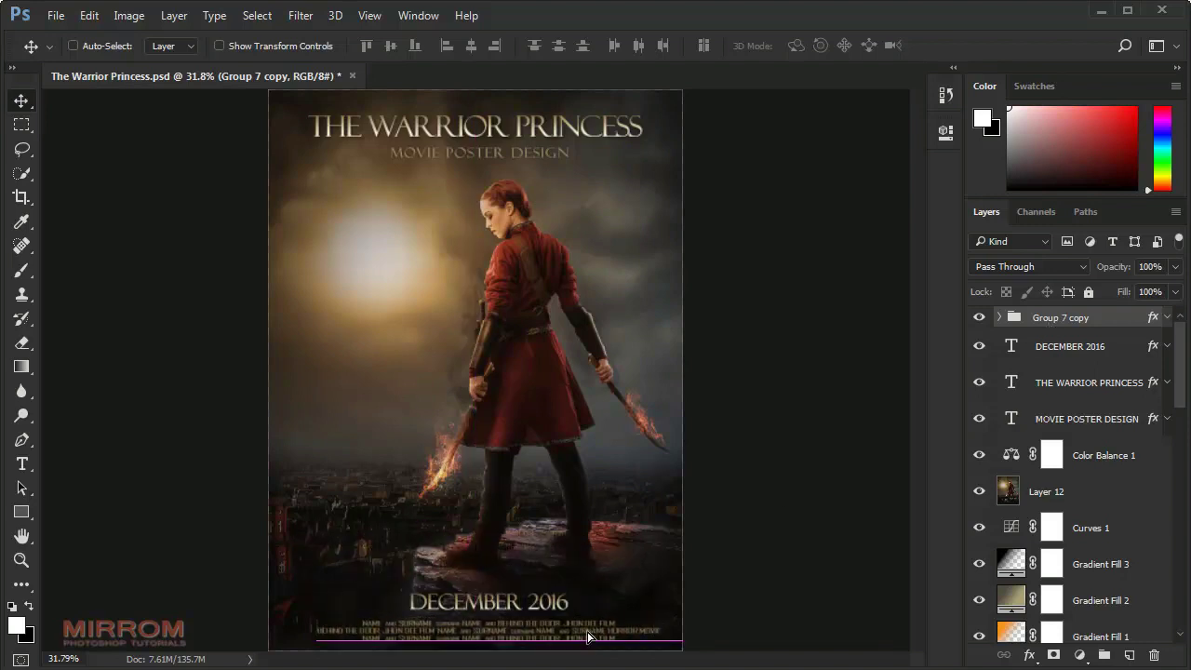
left_click(1086, 419, "shift")
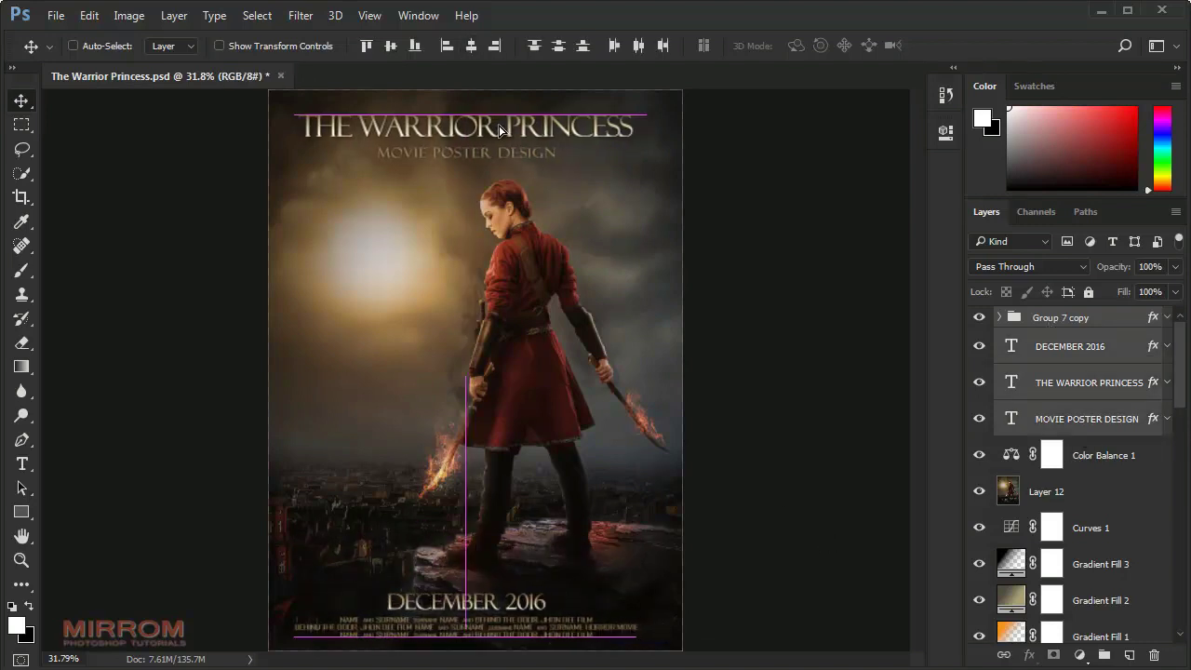
left_click(1082, 342)
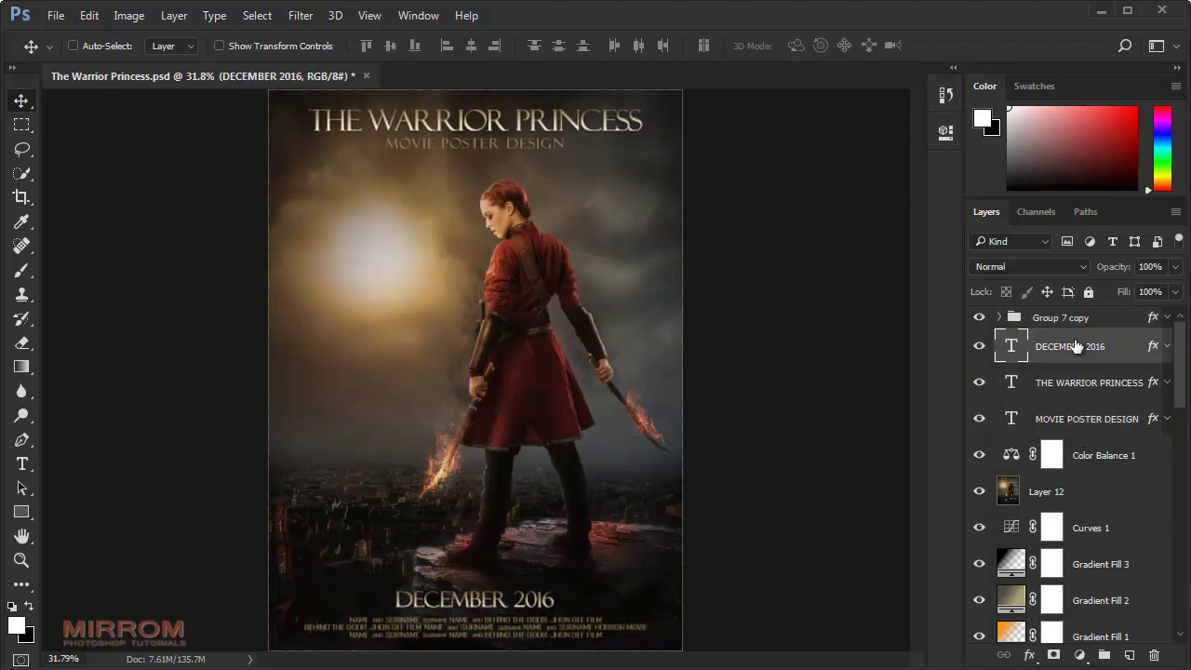
left_click(1061, 321)
Step: Hide the panels and zoom in to review the finished poster typography
key("z")
key("Tab")
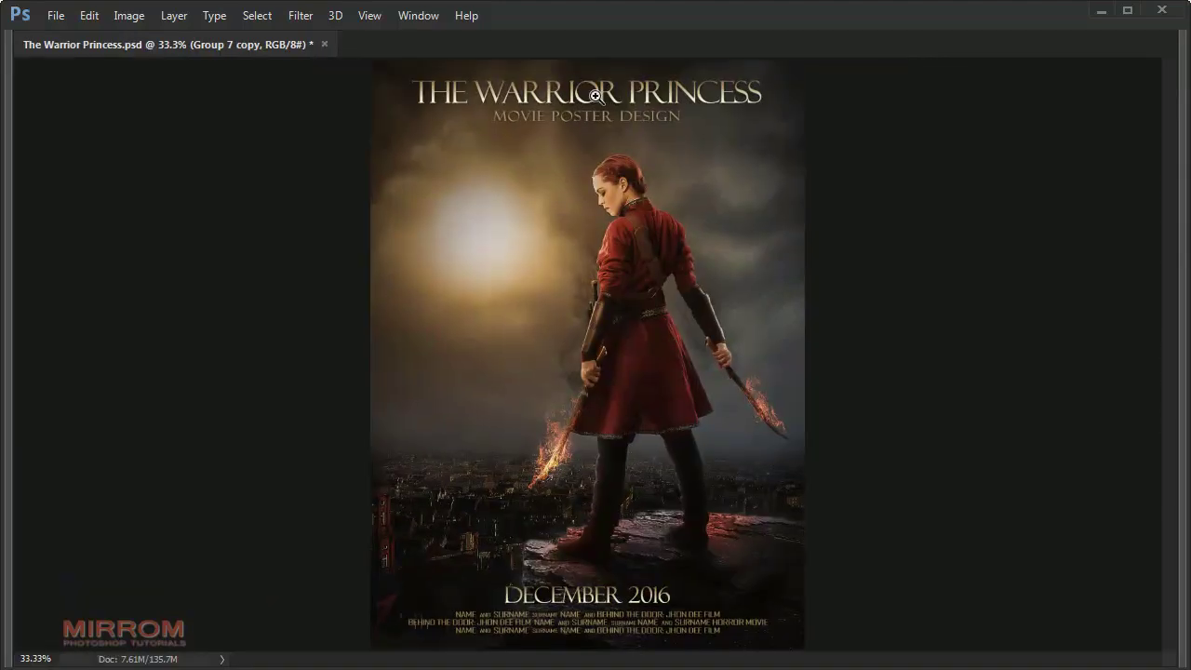
left_click(619, 140)
scroll(625, 149, "down", 5)
scroll(625, 149, "down", 2)
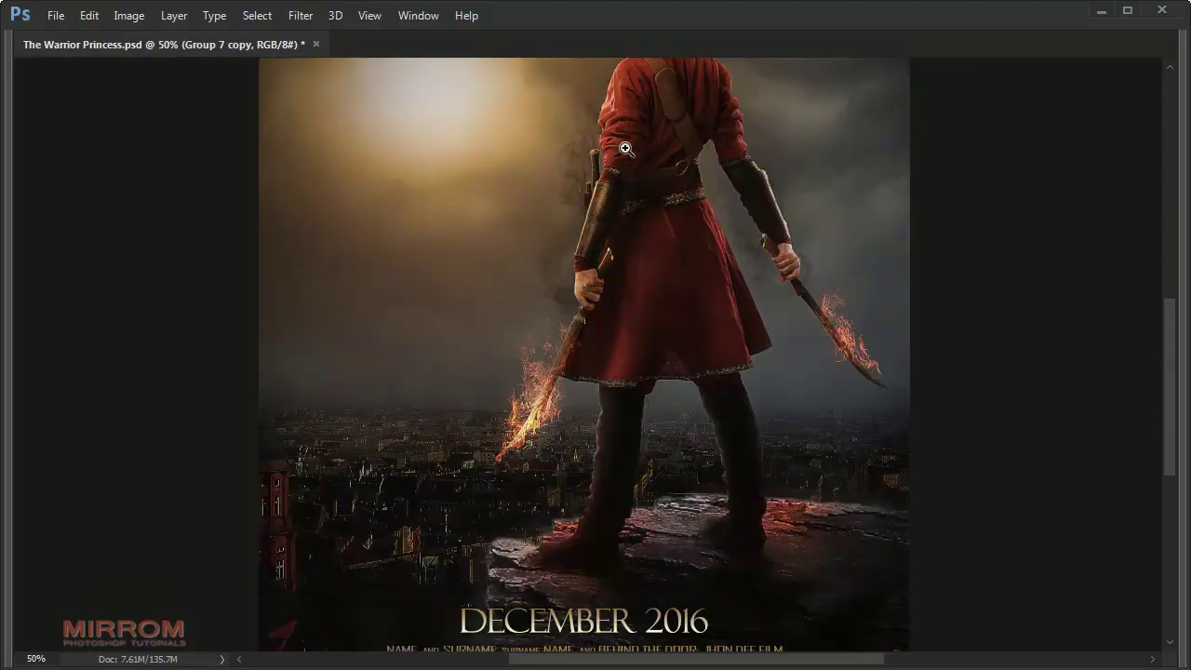
scroll(626, 149, "down", 3)
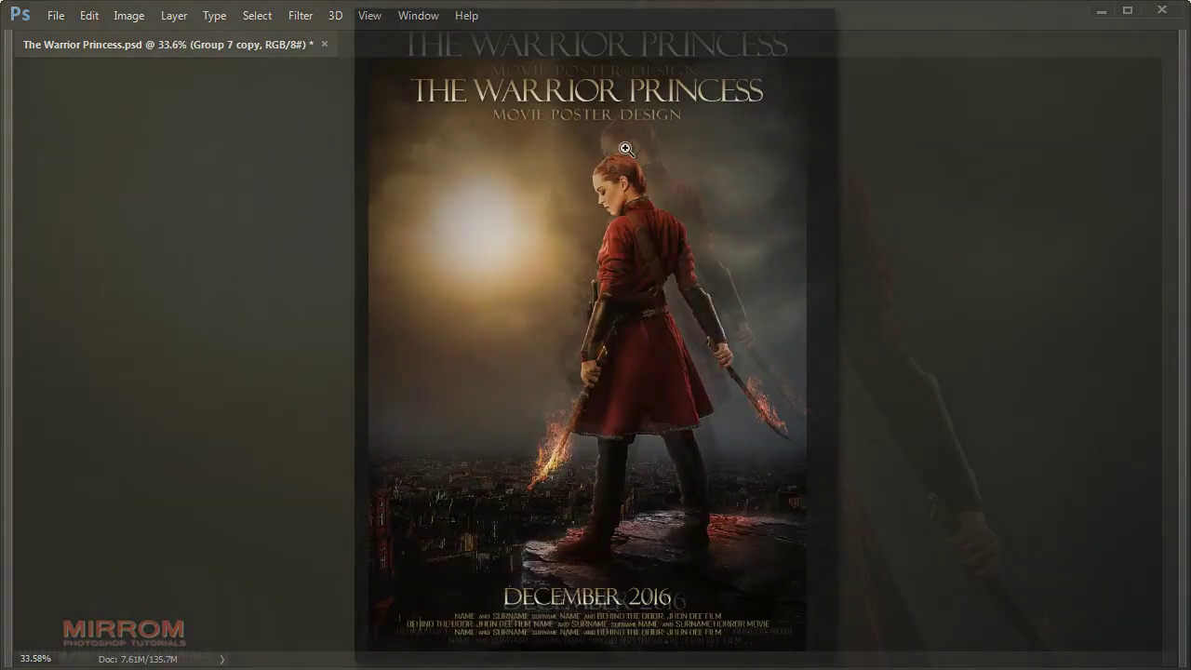